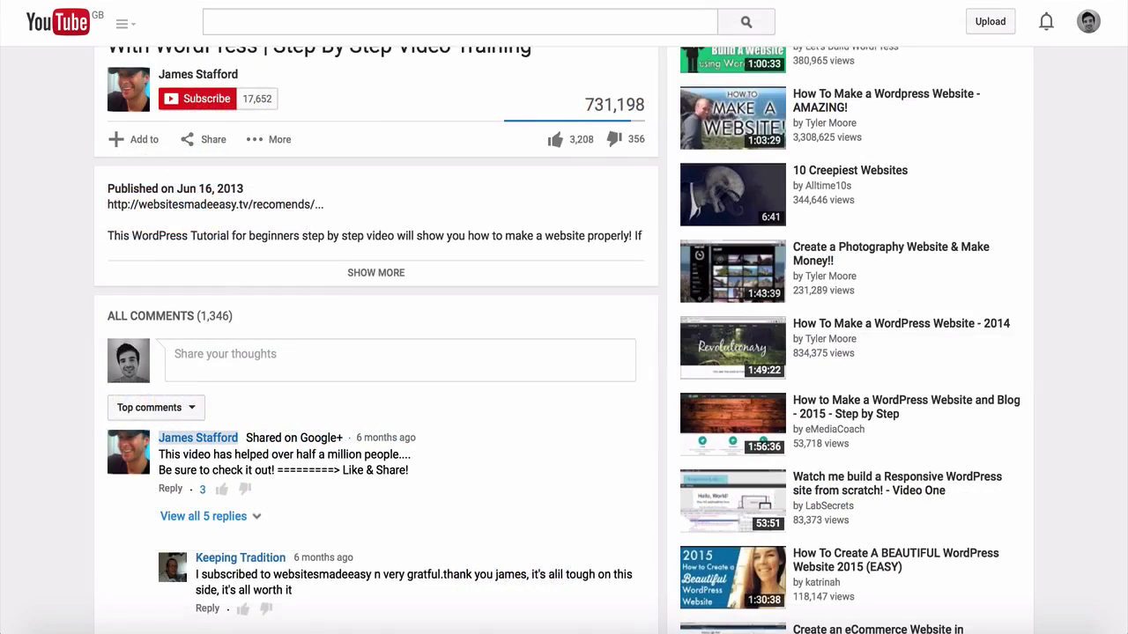
Scroll the blog listing and open the post 'How to make a logo for free with this simple tool'.
scroll(564, 353, "down", 3)
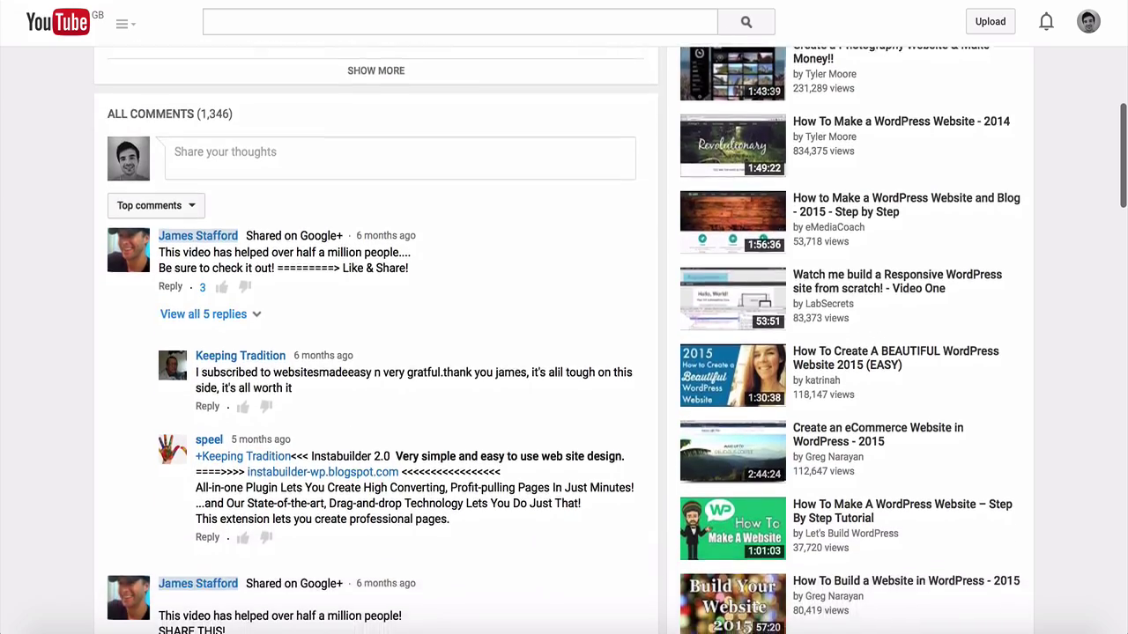
scroll(564, 352, "down", 3)
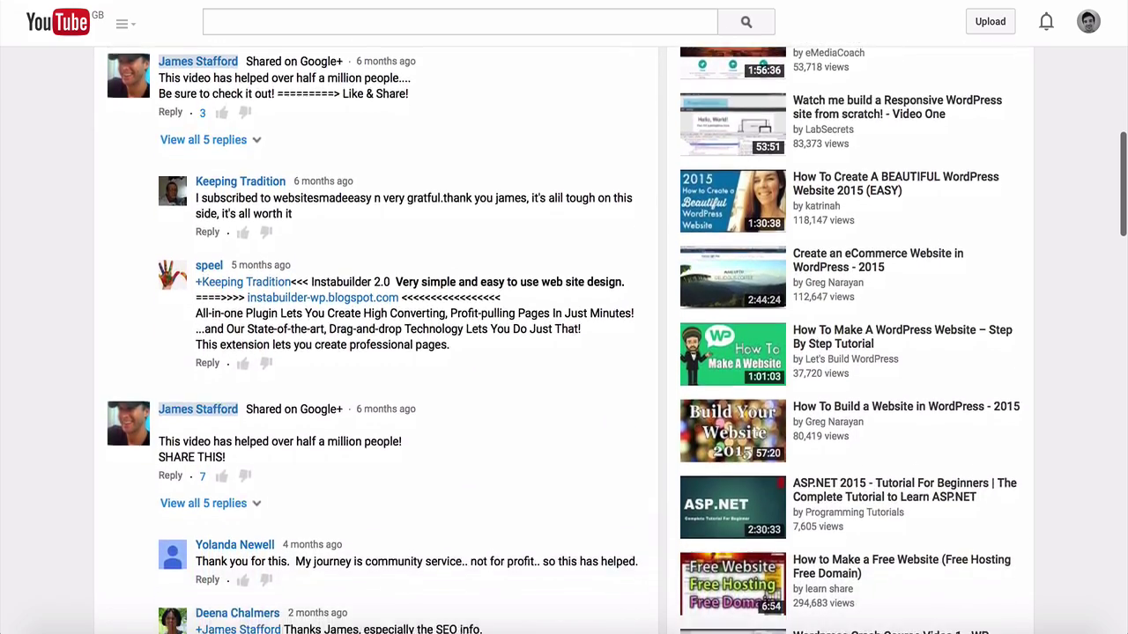
scroll(564, 353, "down", 5)
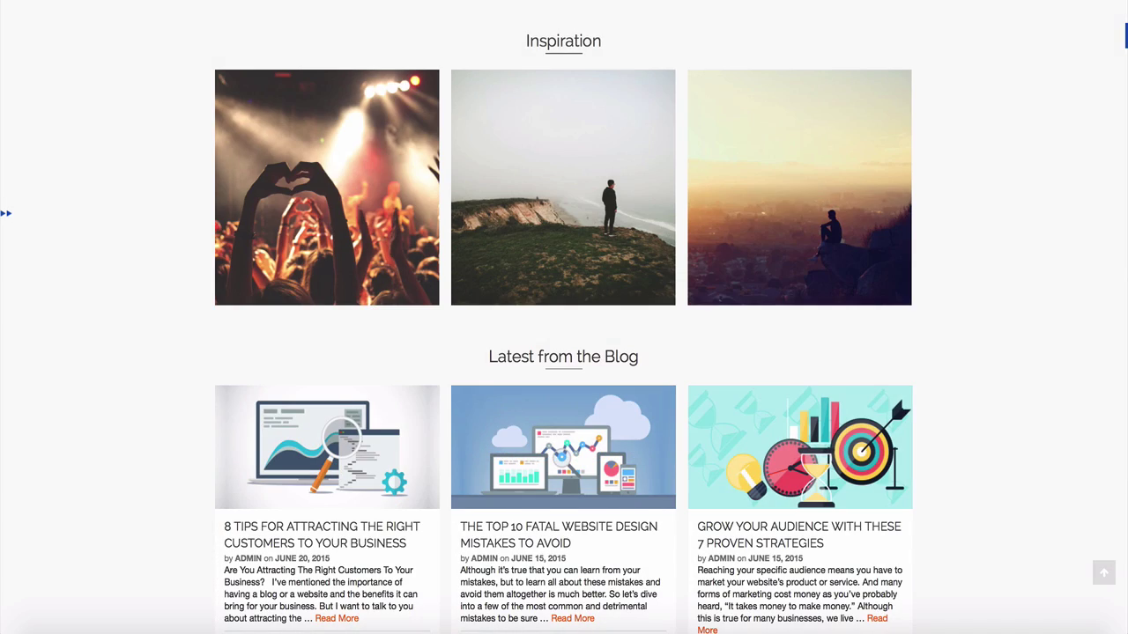
scroll(564, 318, "down", 5)
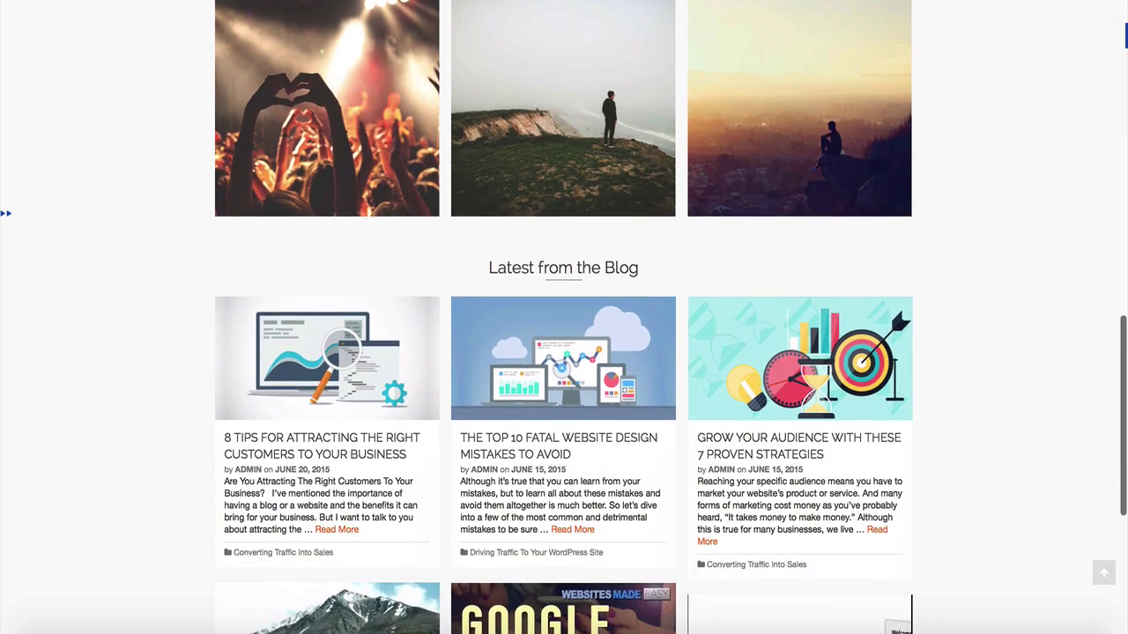
scroll(564, 317, "down", 3)
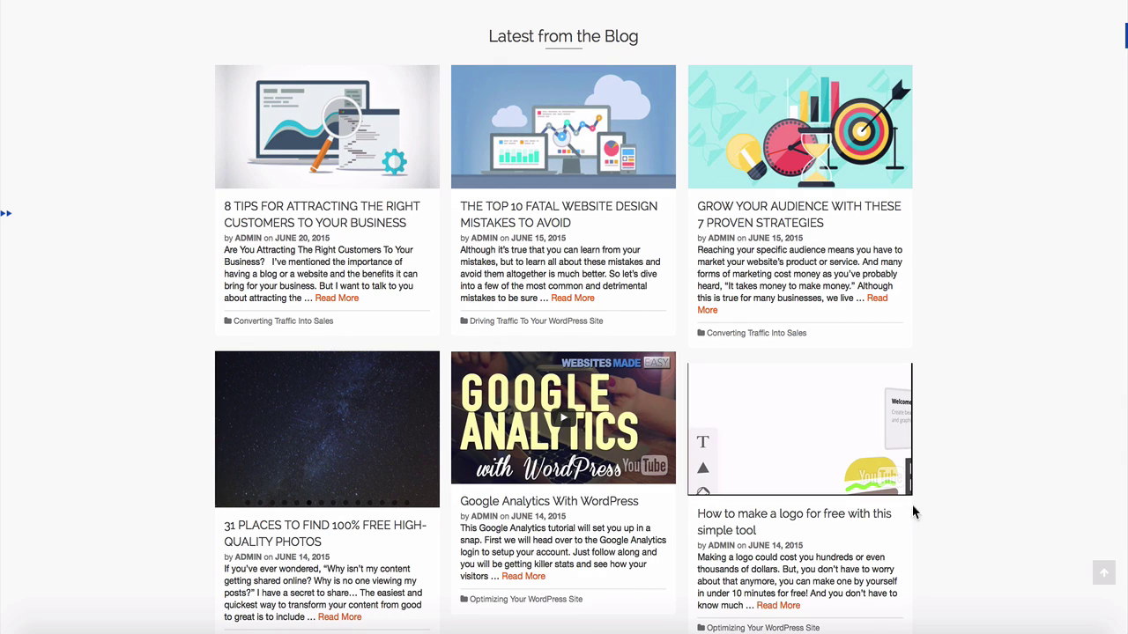
left_click(802, 523)
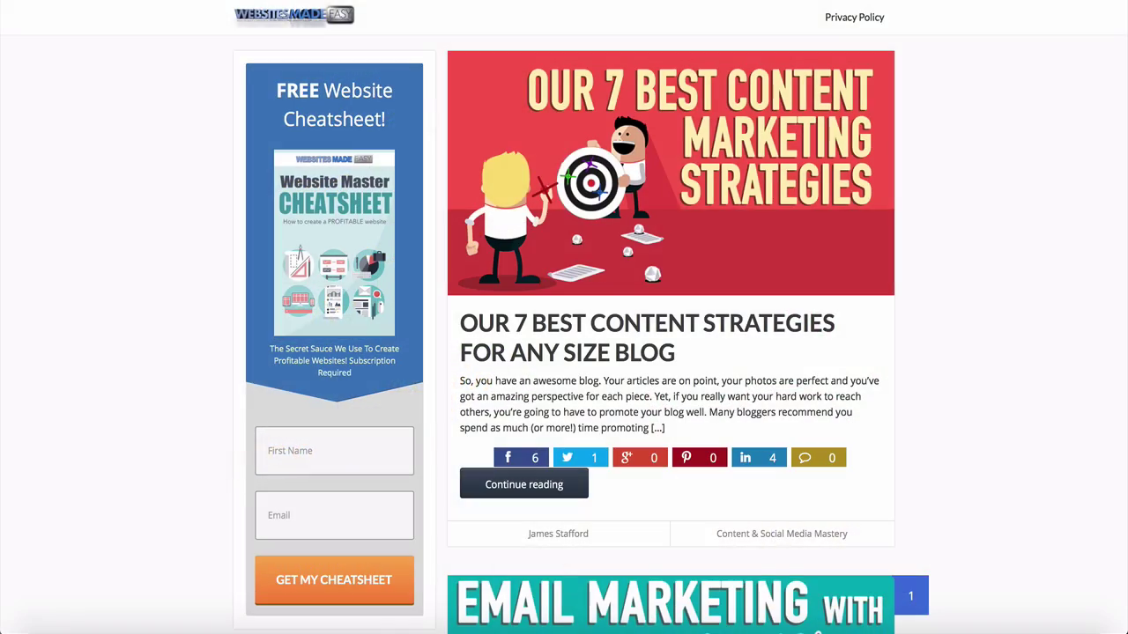
scroll(564, 317, "down", 3)
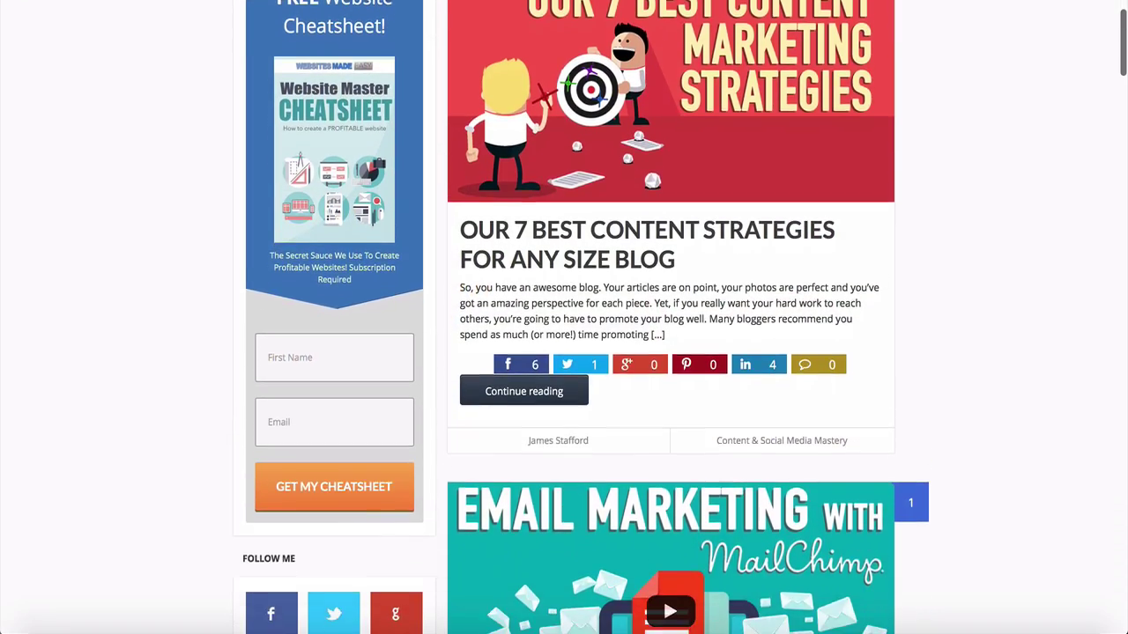
scroll(563, 317, "down", 5)
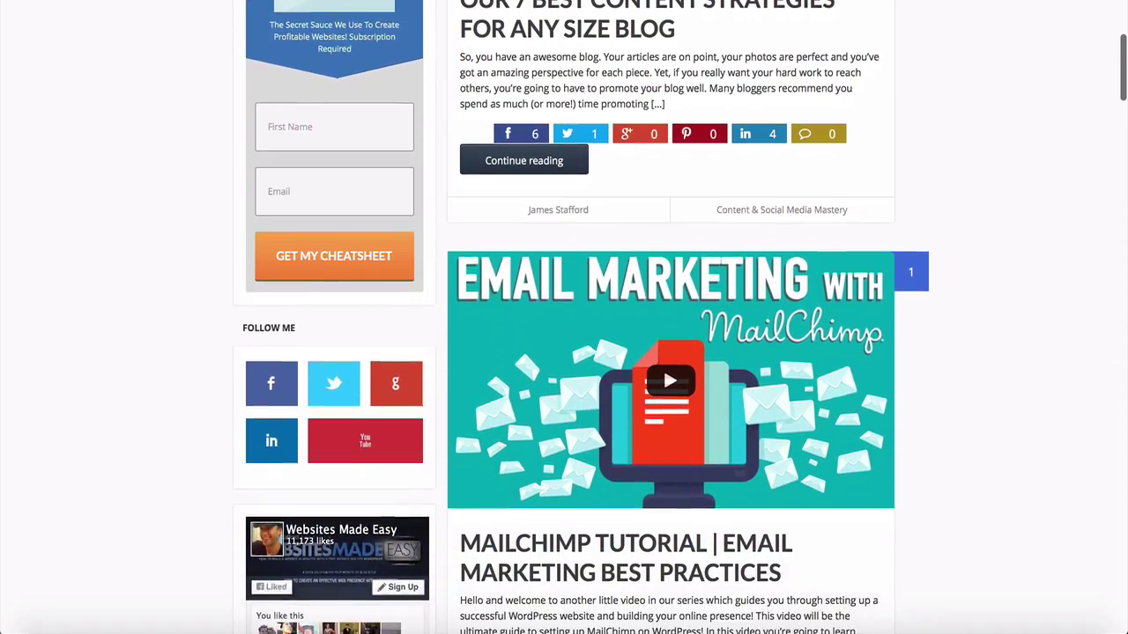
scroll(564, 318, "down", 2)
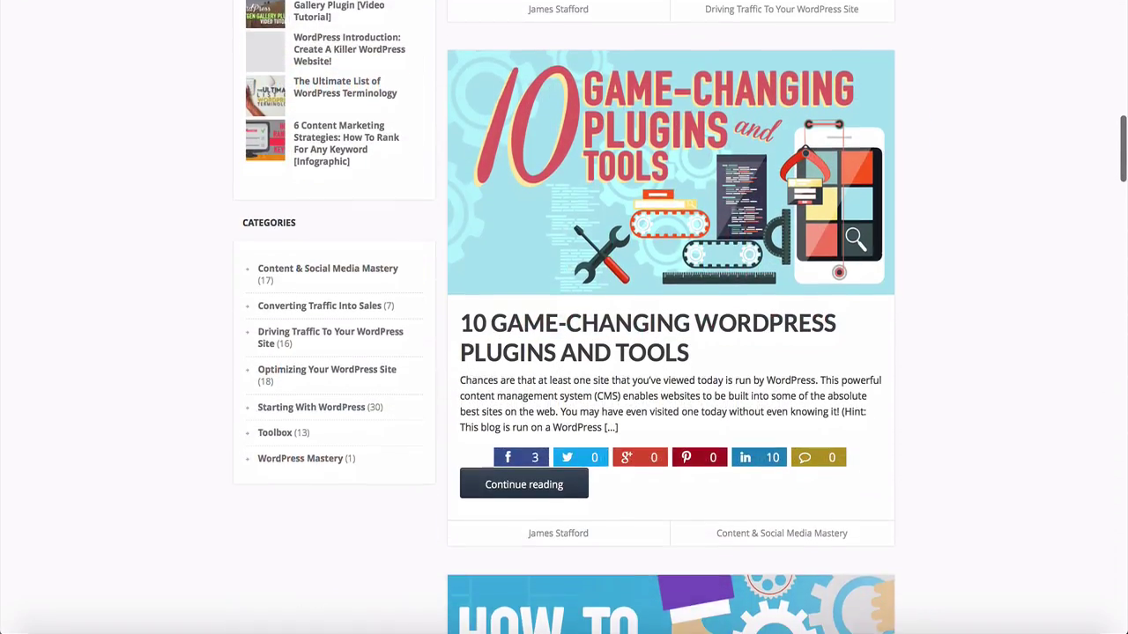
scroll(564, 317, "down", 1)
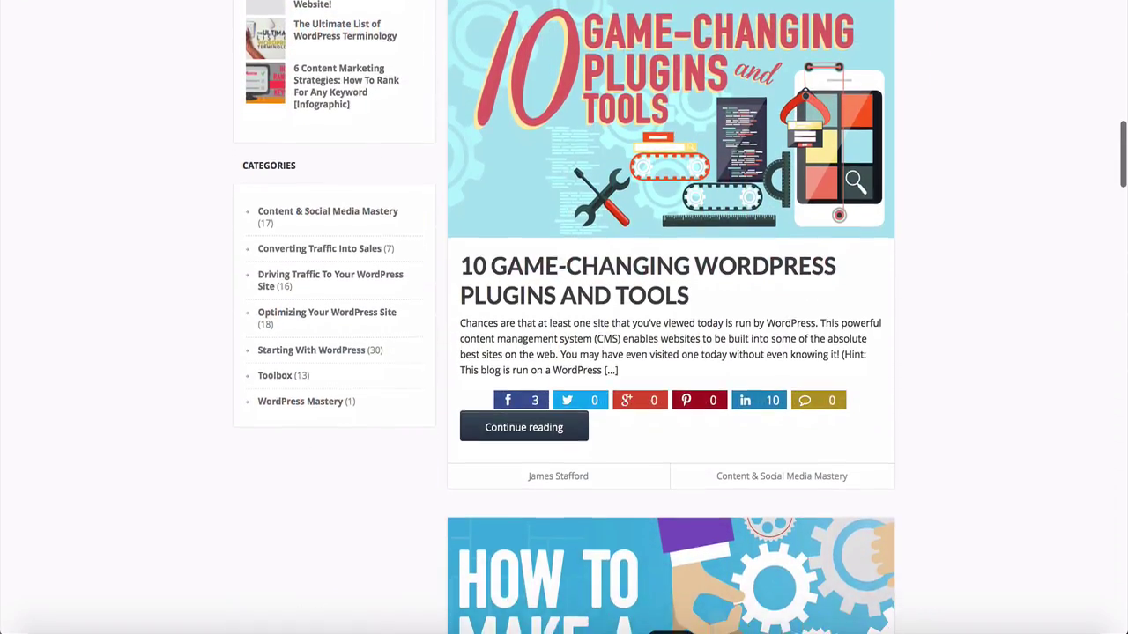
scroll(564, 317, "down", 1)
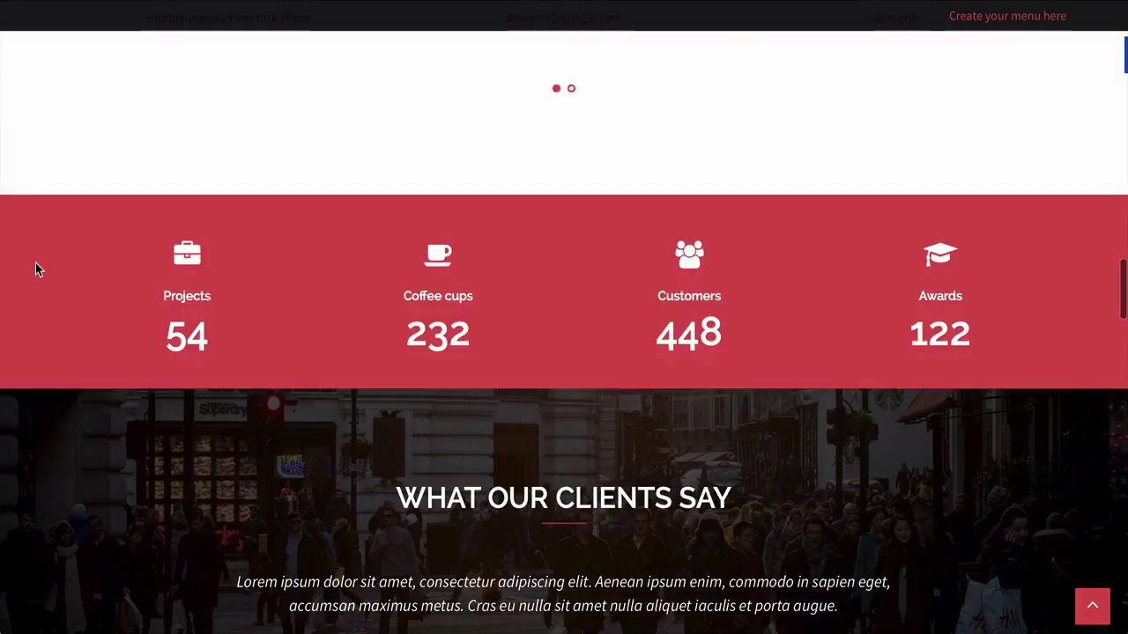
Filter the OUR WORK portfolio by Landscapes, then Nature, then Science.
scroll(37, 268, "down", 3)
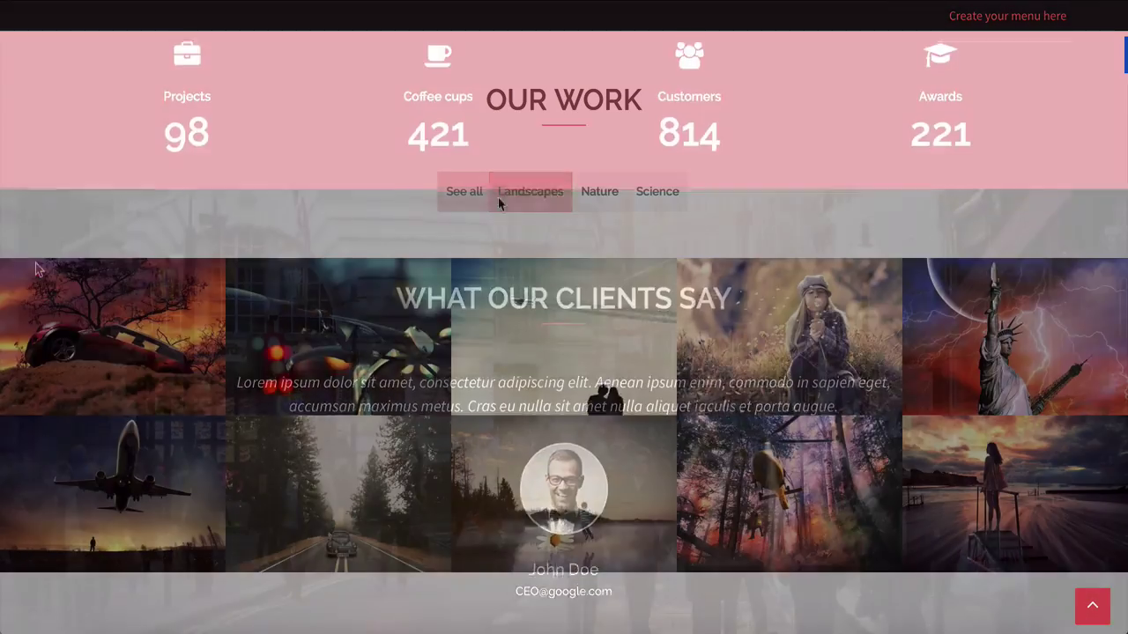
left_click(509, 201)
left_click(607, 206)
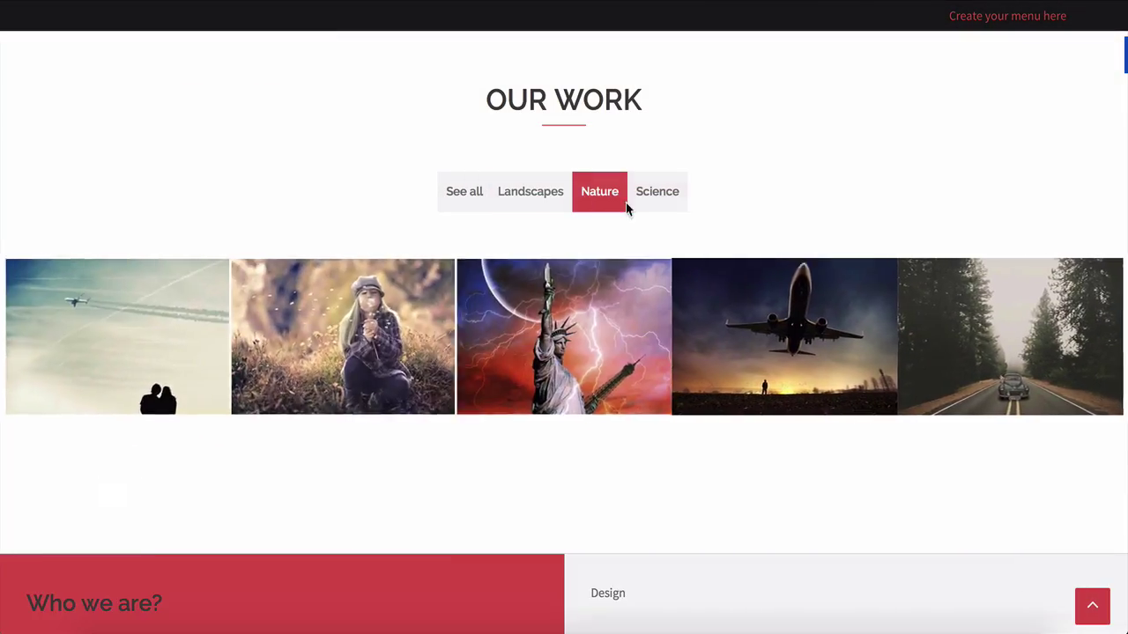
left_click(654, 201)
scroll(655, 201, "down", 4)
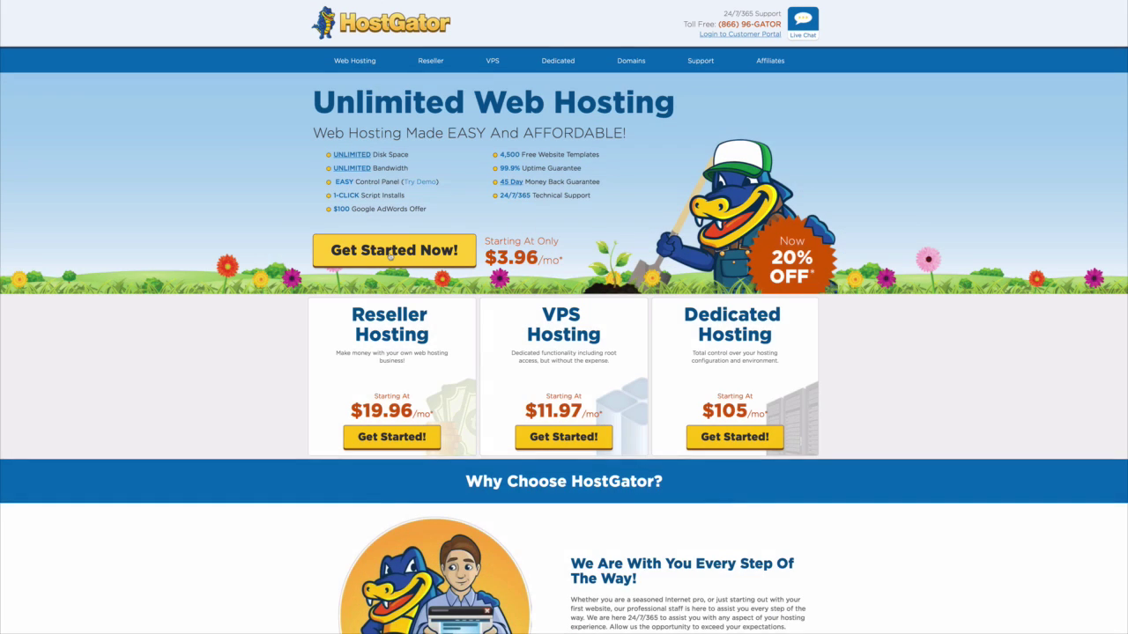
Choose the Hatchling plan with monthly billing at $7.16/mo and sign up.
left_click(389, 253)
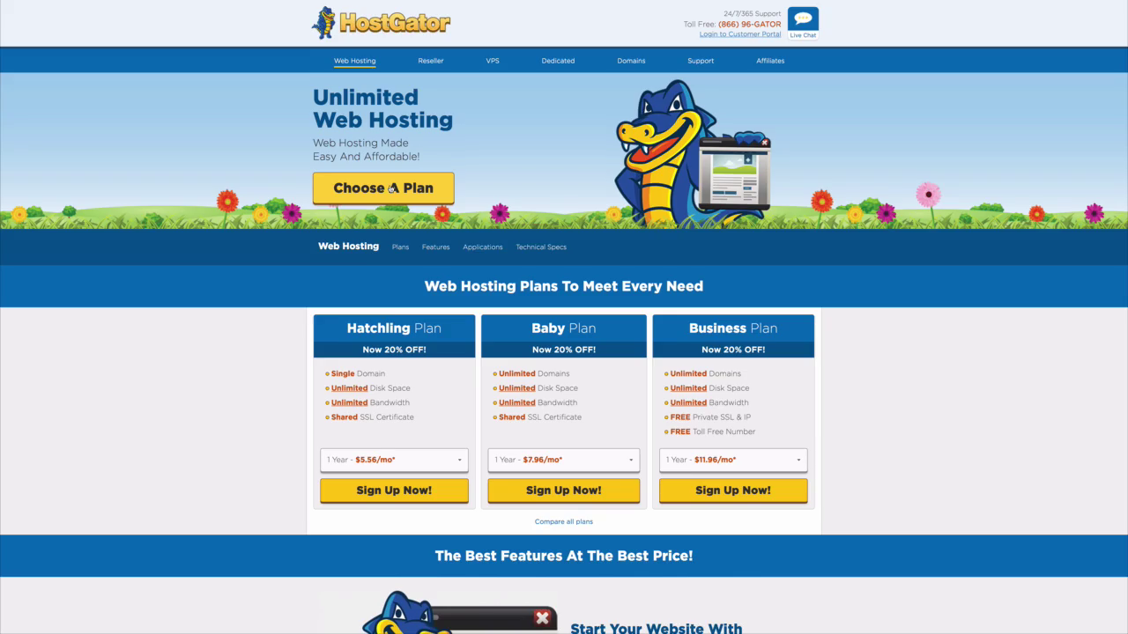
left_click(392, 188)
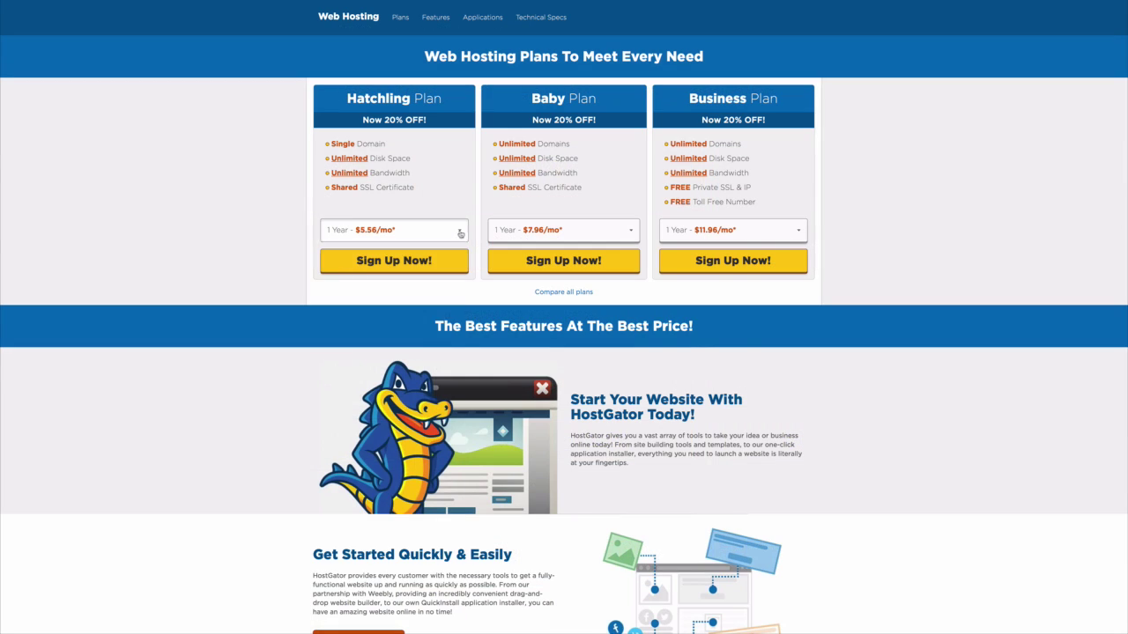
left_click(389, 390)
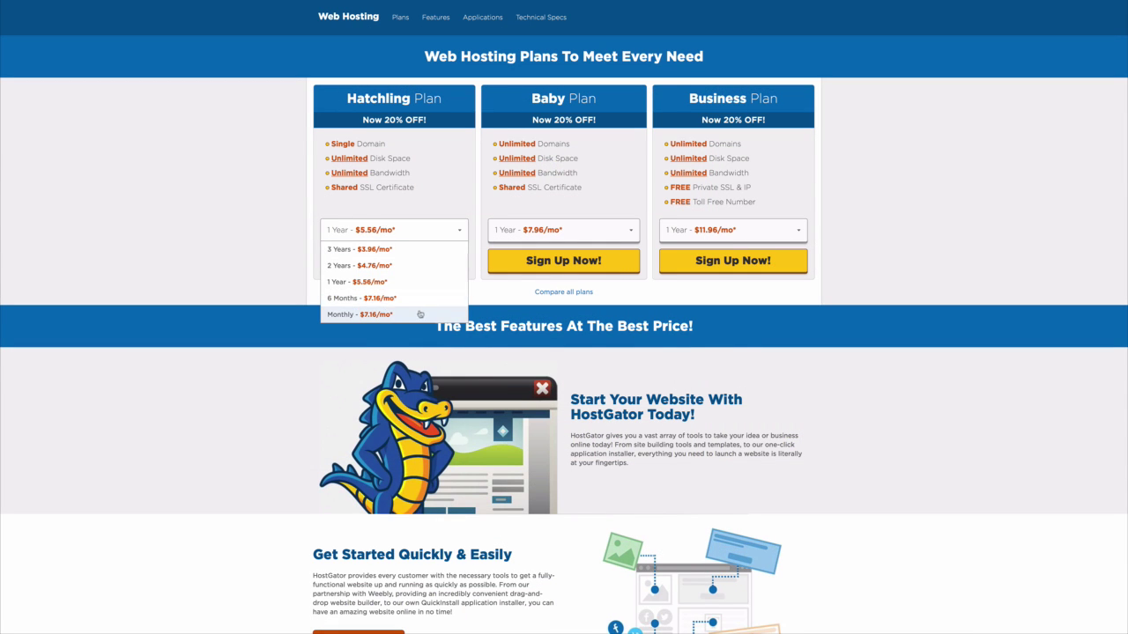
left_click(420, 315)
left_click(398, 265)
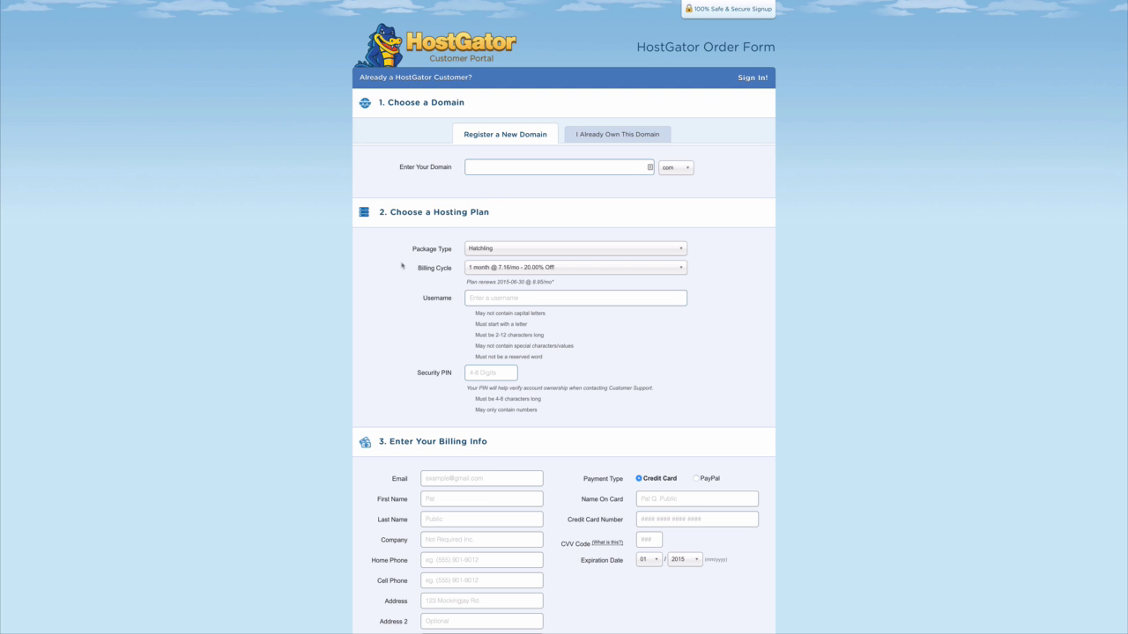
Enter the new domain name on the order form, keeping the .com ending.
left_click(509, 167)
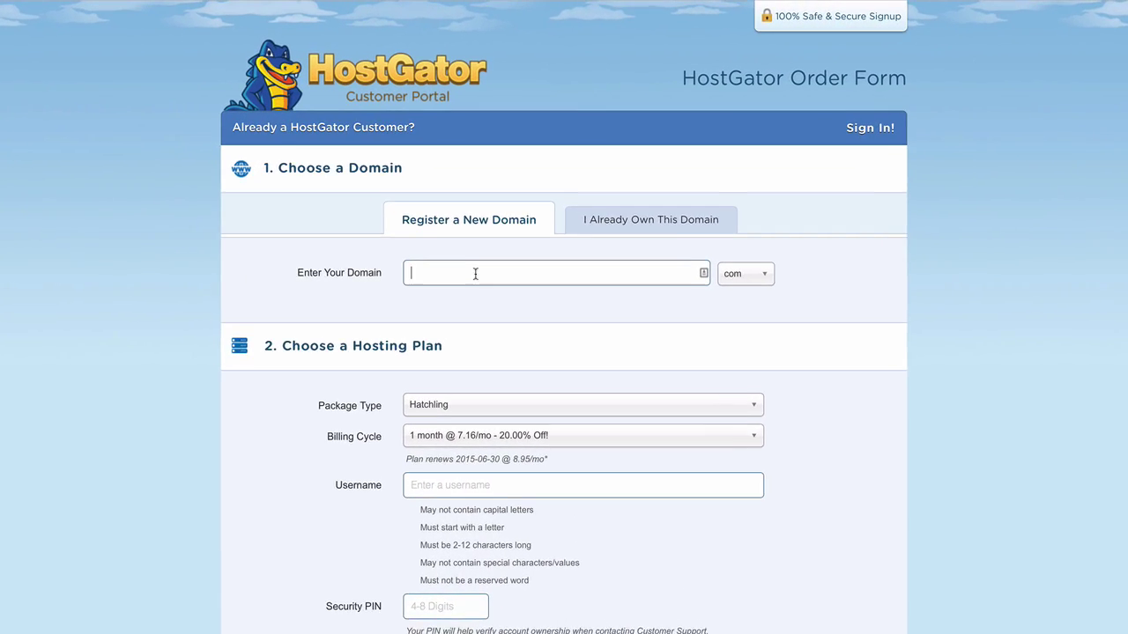
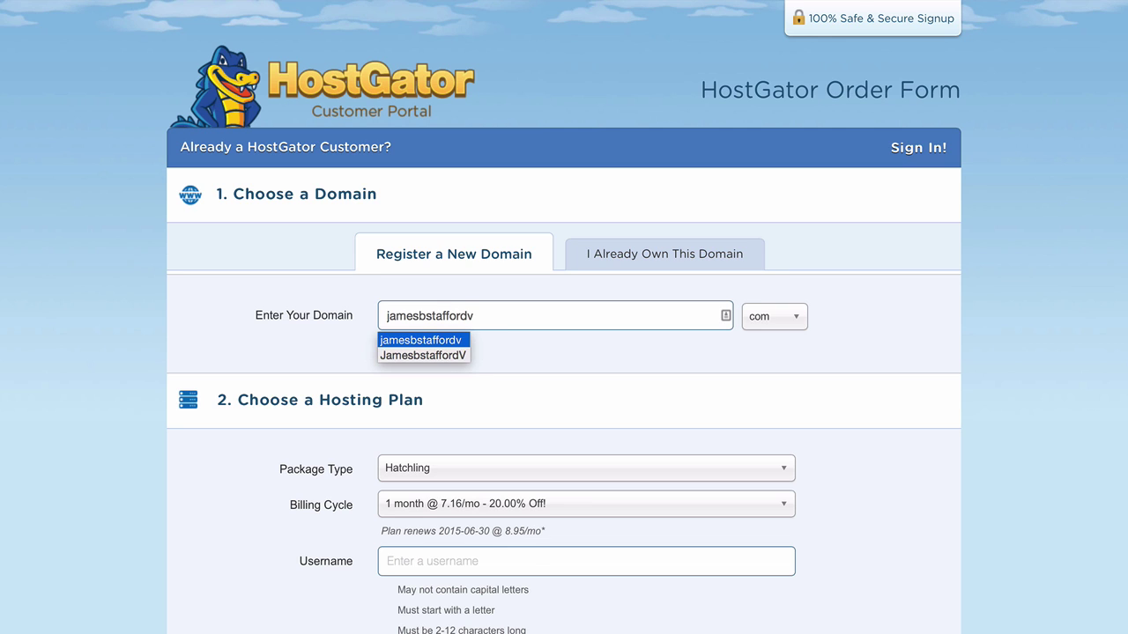
left_click(440, 340)
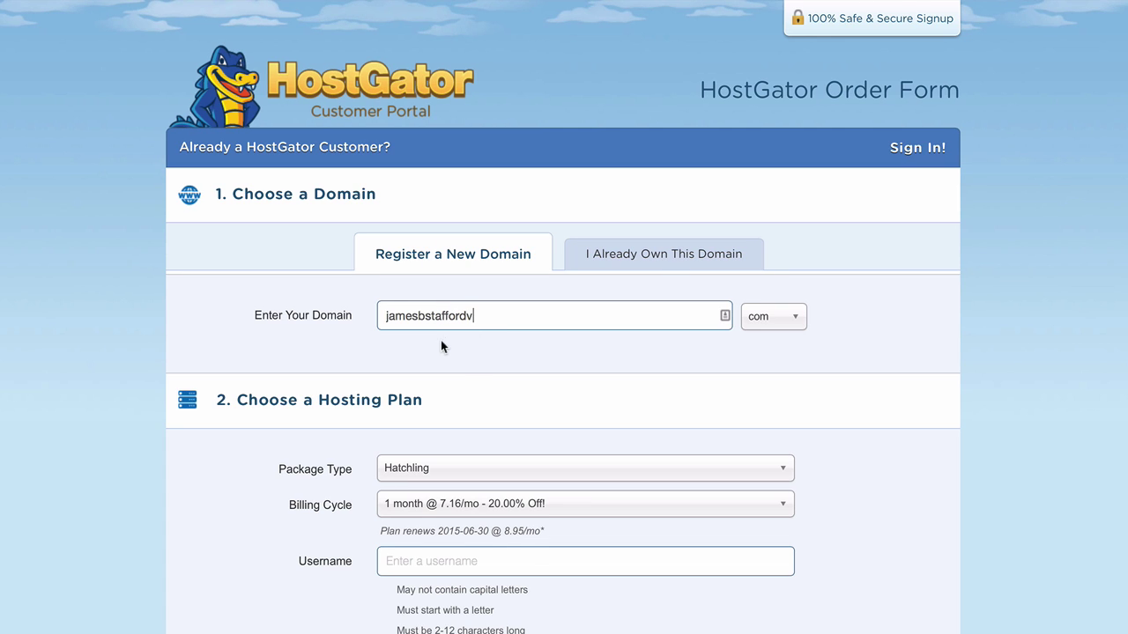
left_click(807, 325)
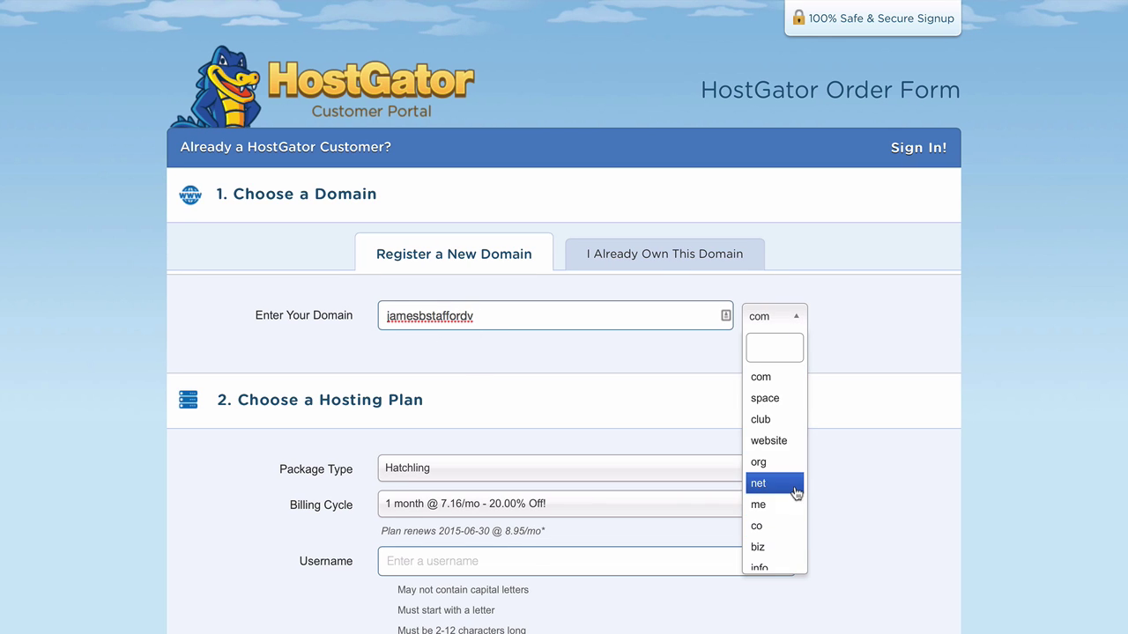
left_click(779, 379)
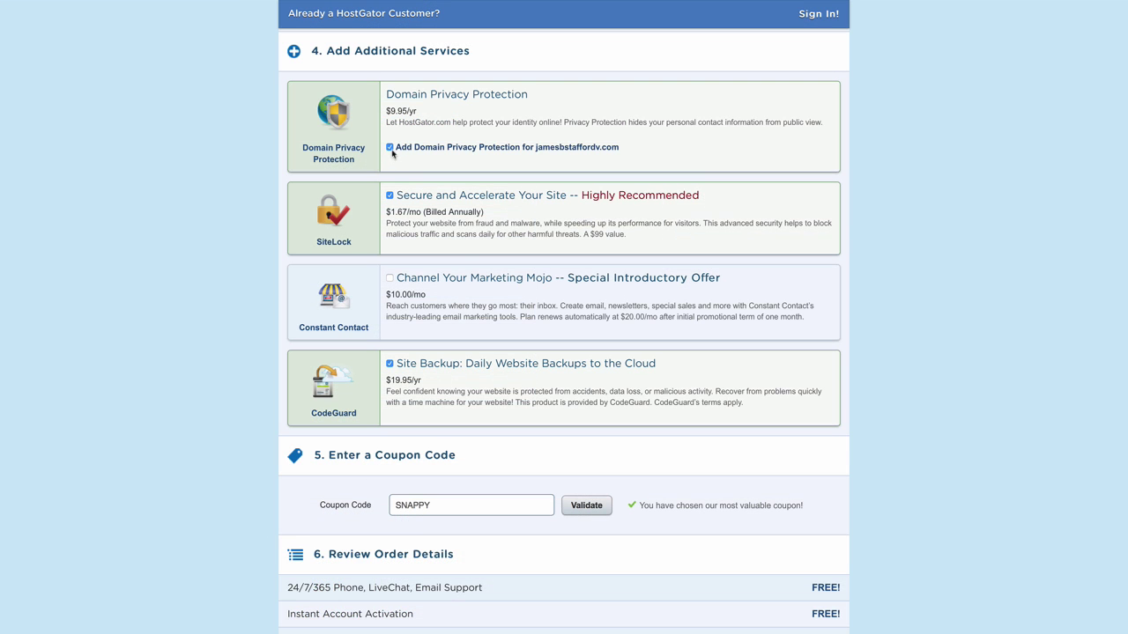
Remove the Domain Privacy Protection, SiteLock and Site Backup add-ons from the order.
left_click(392, 149)
left_click(389, 195)
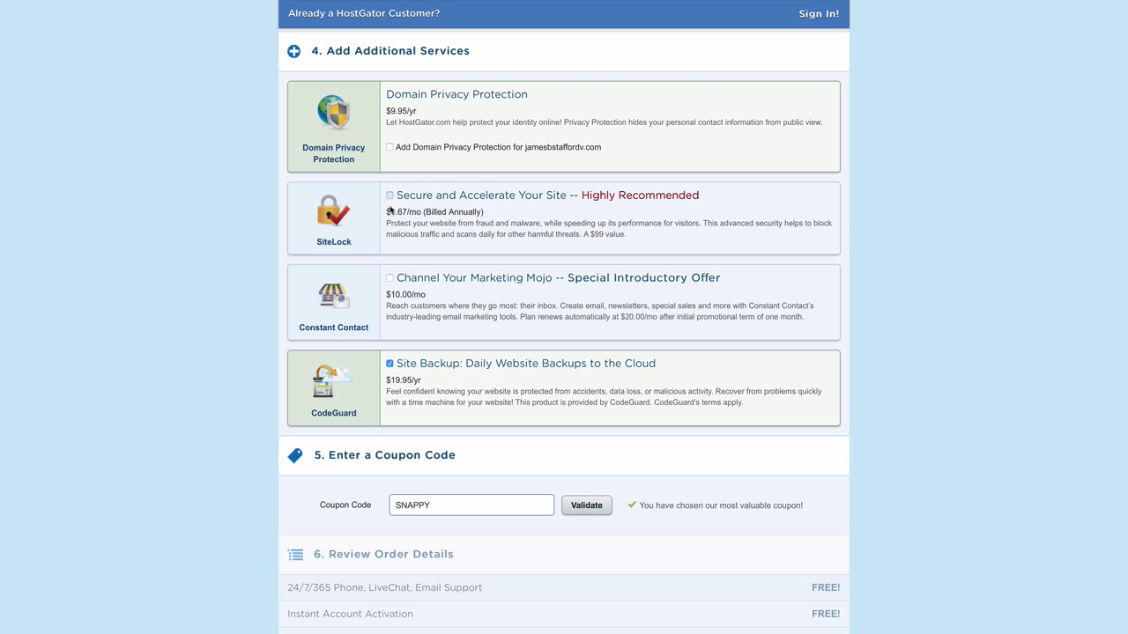
left_click(390, 364)
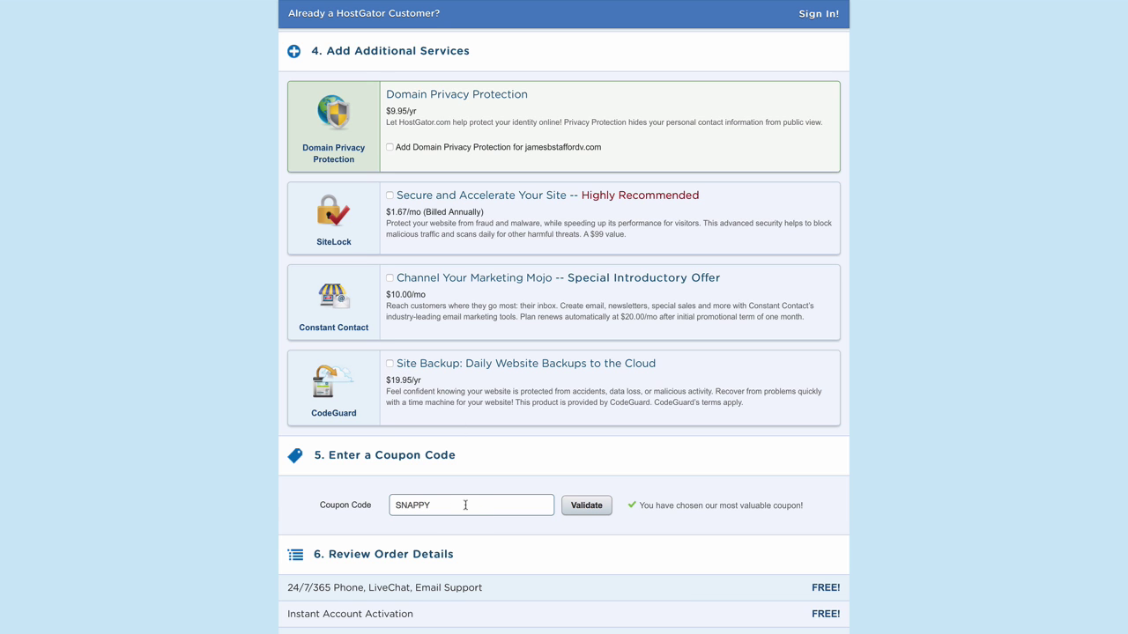
Apply the wordpresshero coupon and agree to the Terms of Service.
scroll(465, 505, "down", 1)
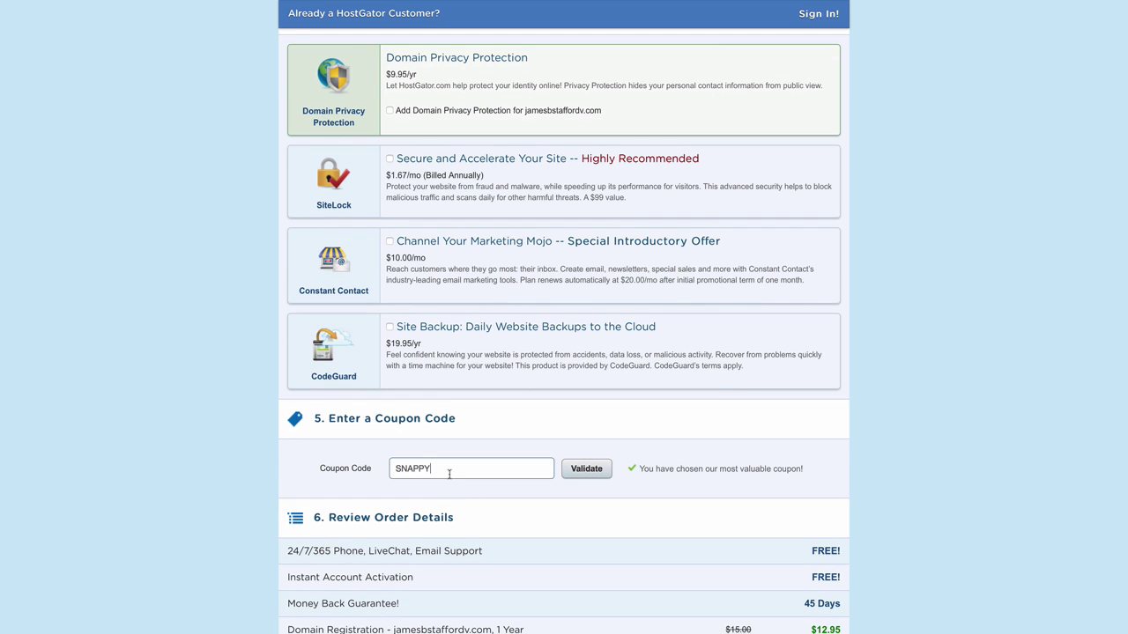
type("wordpresshero")
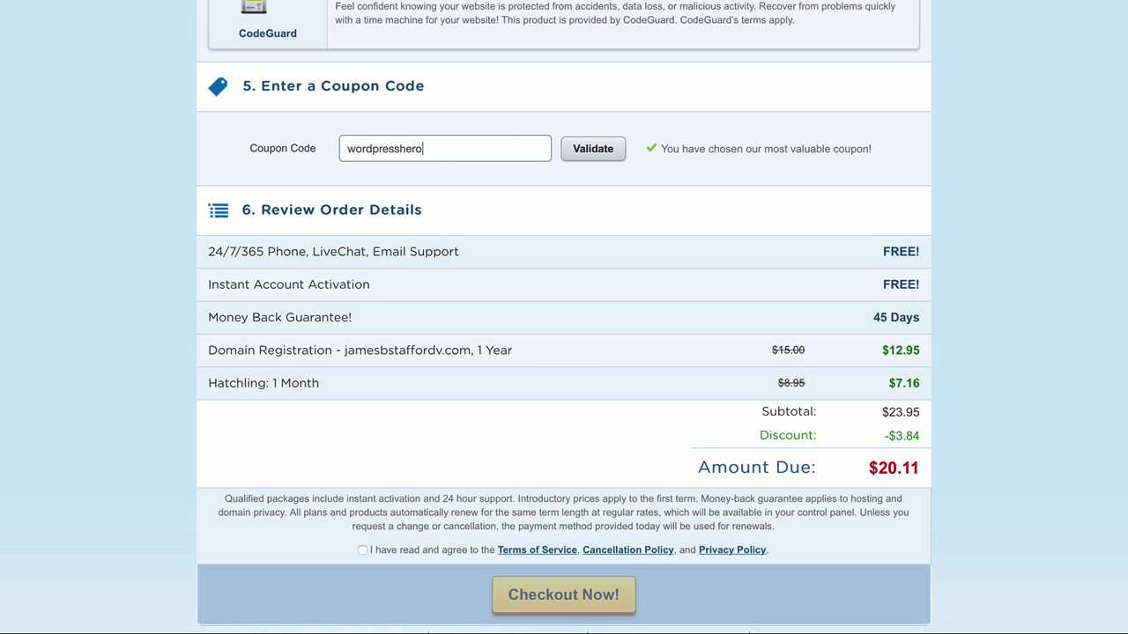
left_click(605, 165)
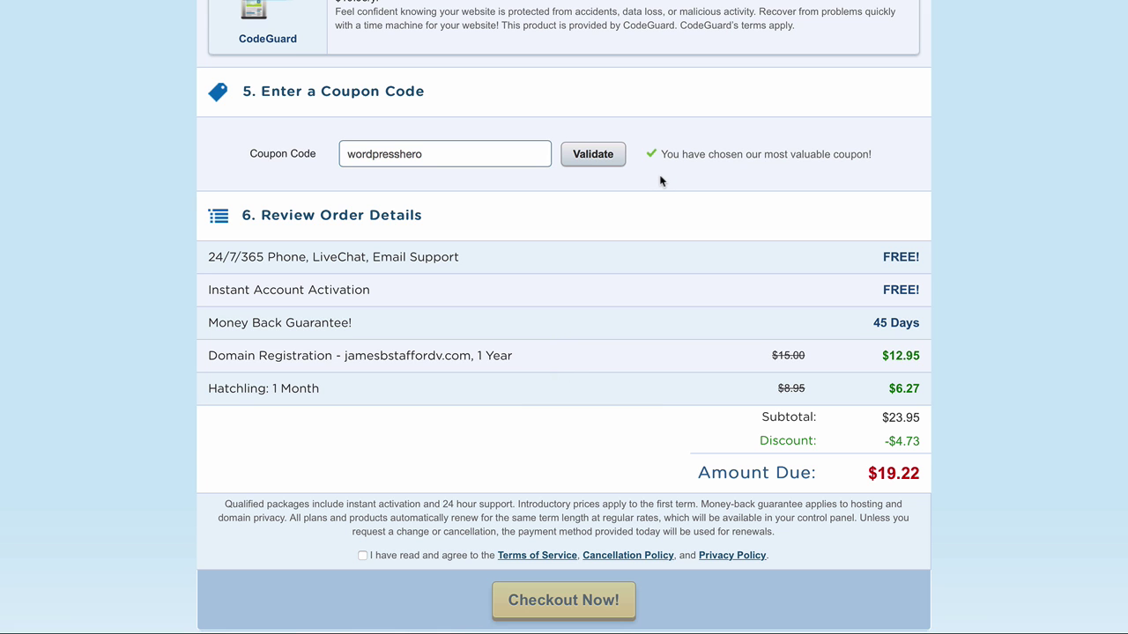
scroll(558, 202, "down", 3)
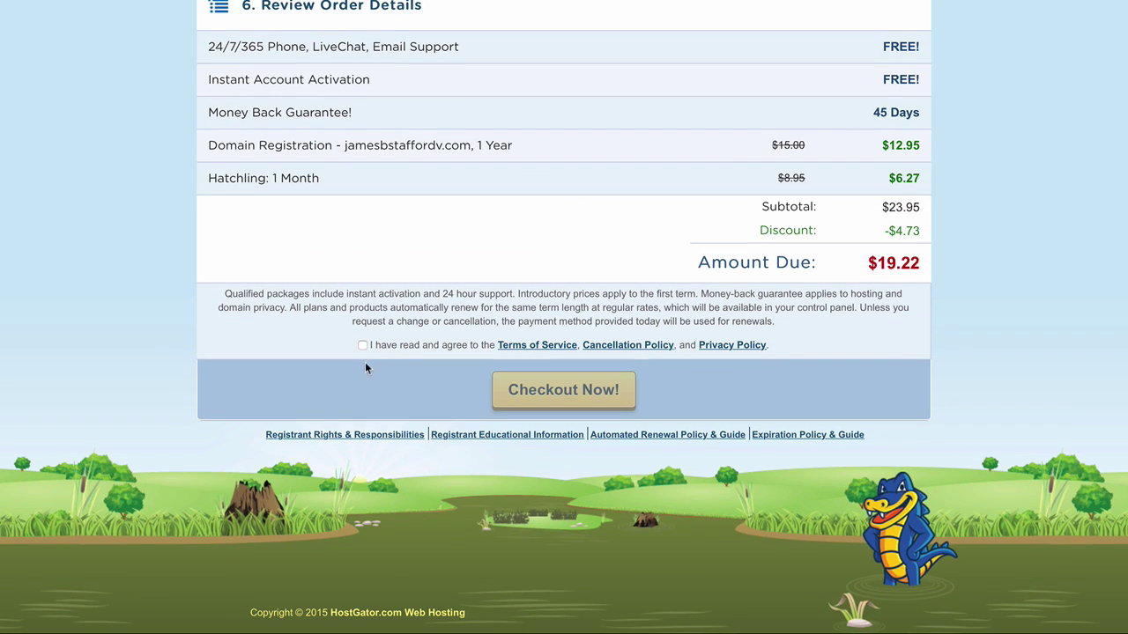
left_click(362, 345)
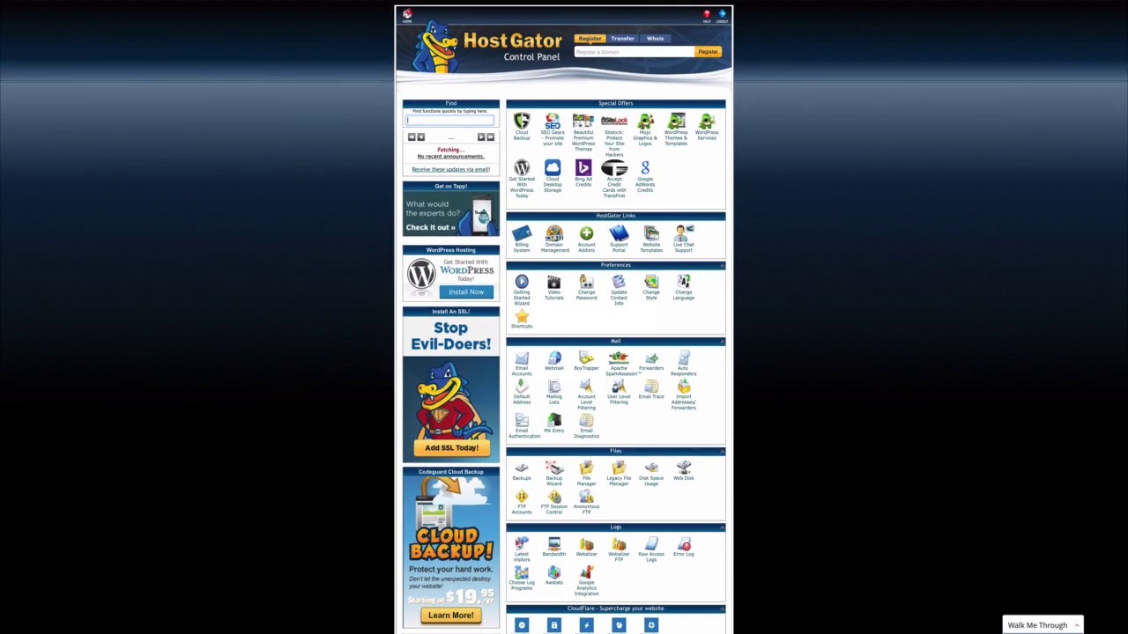
Bring up QuickInstall's free WordPress install form.
scroll(564, 317, "down", 10)
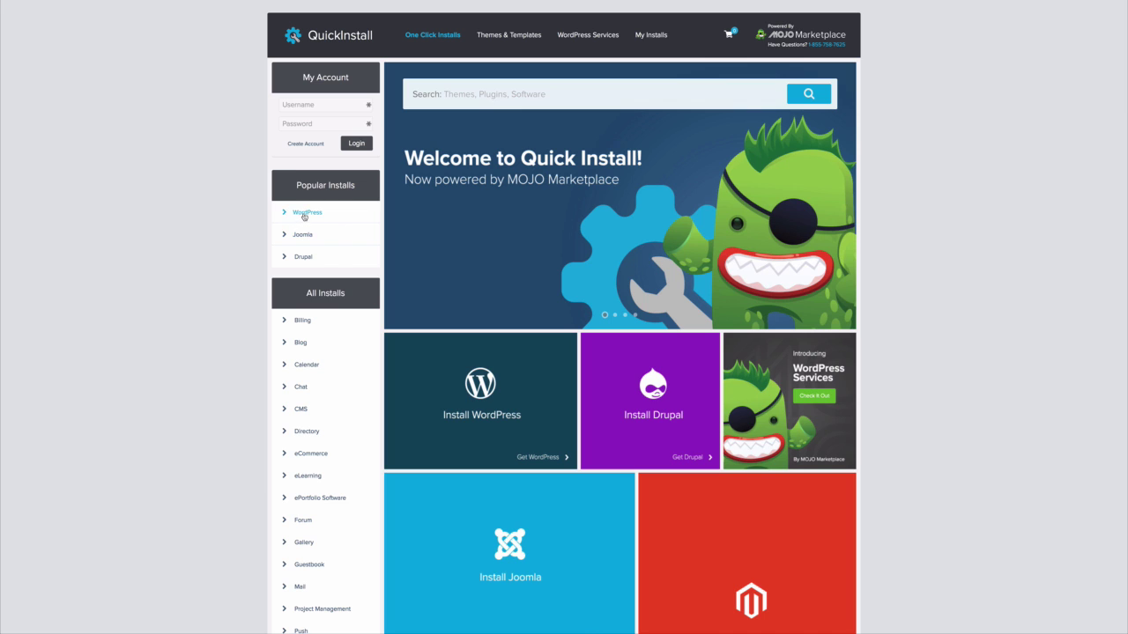
left_click(304, 214)
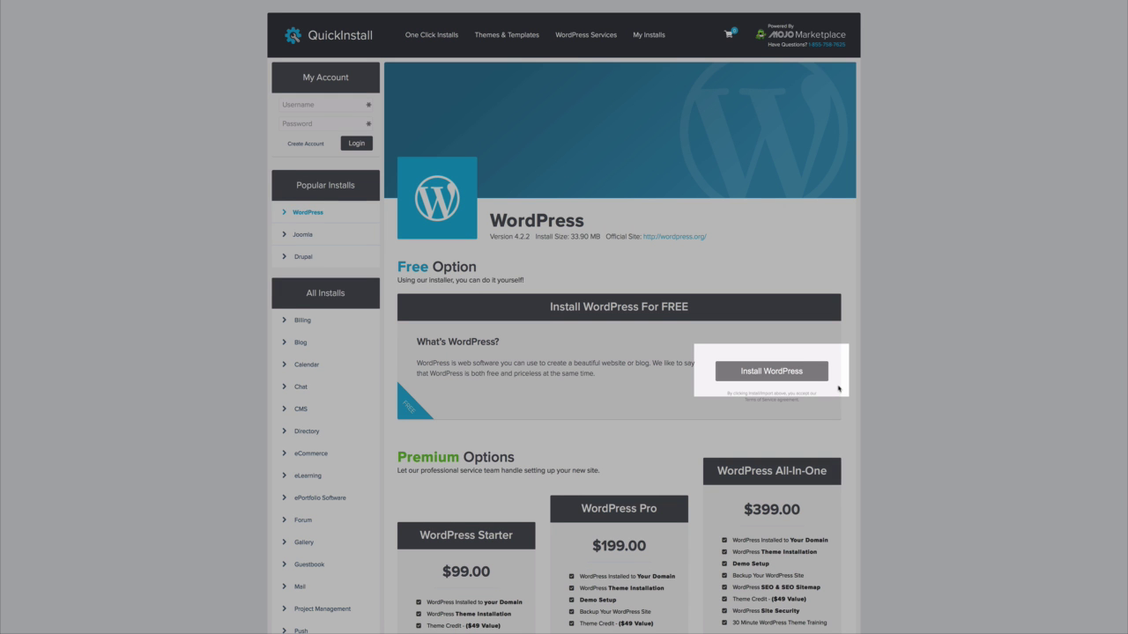
left_click(772, 371)
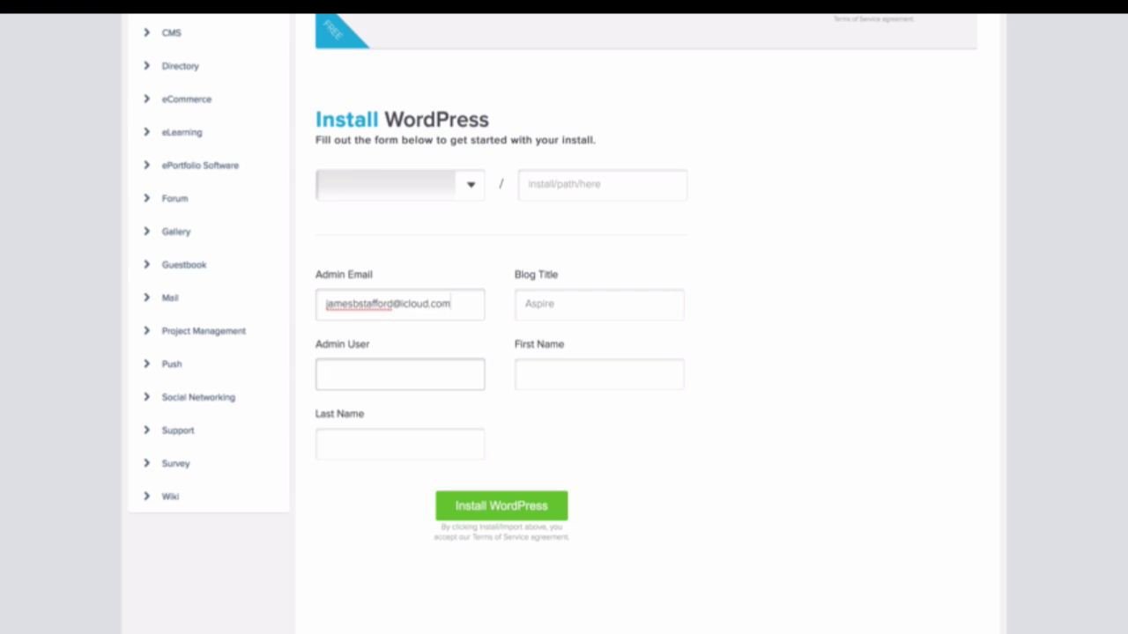
Enter admin as the admin user, plus the owner's first and last name.
type("admin")
key("Tab")
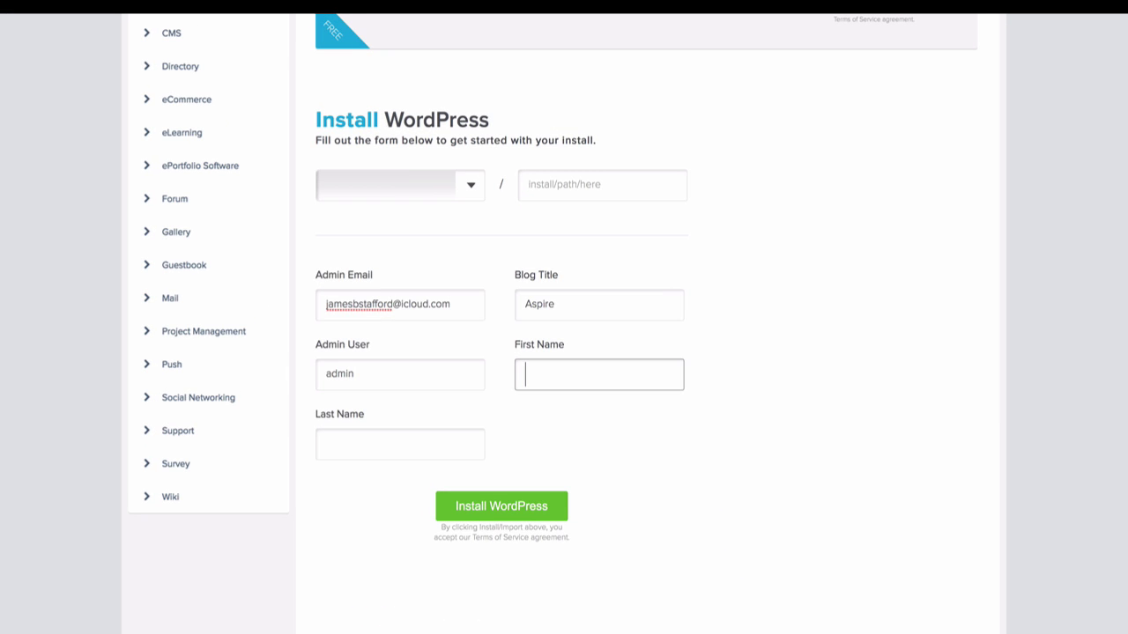
key("Tab")
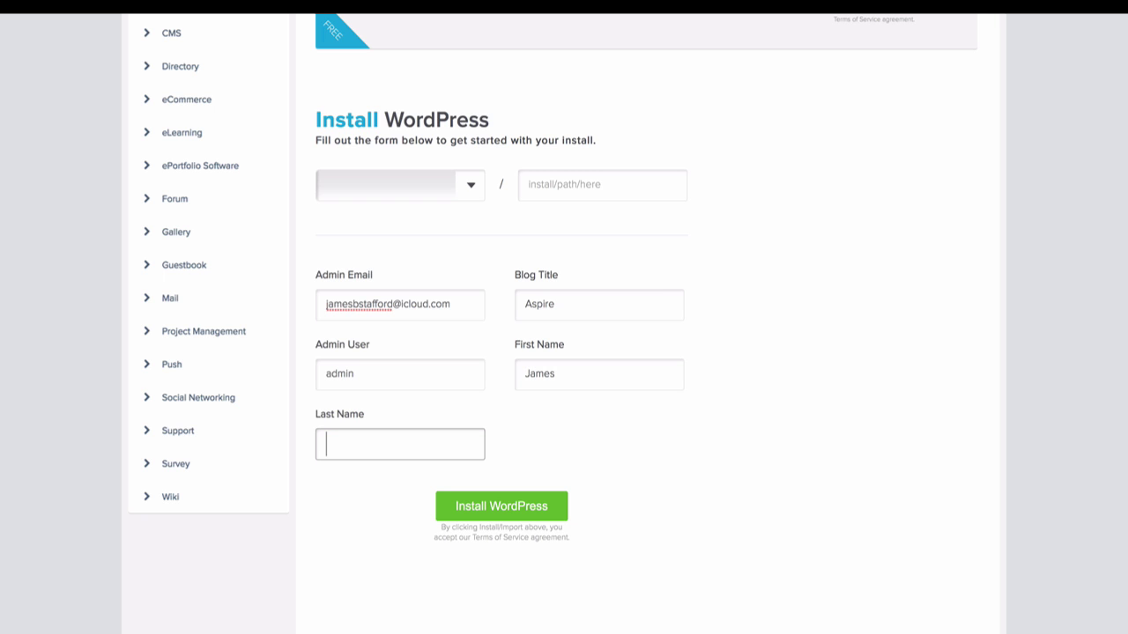
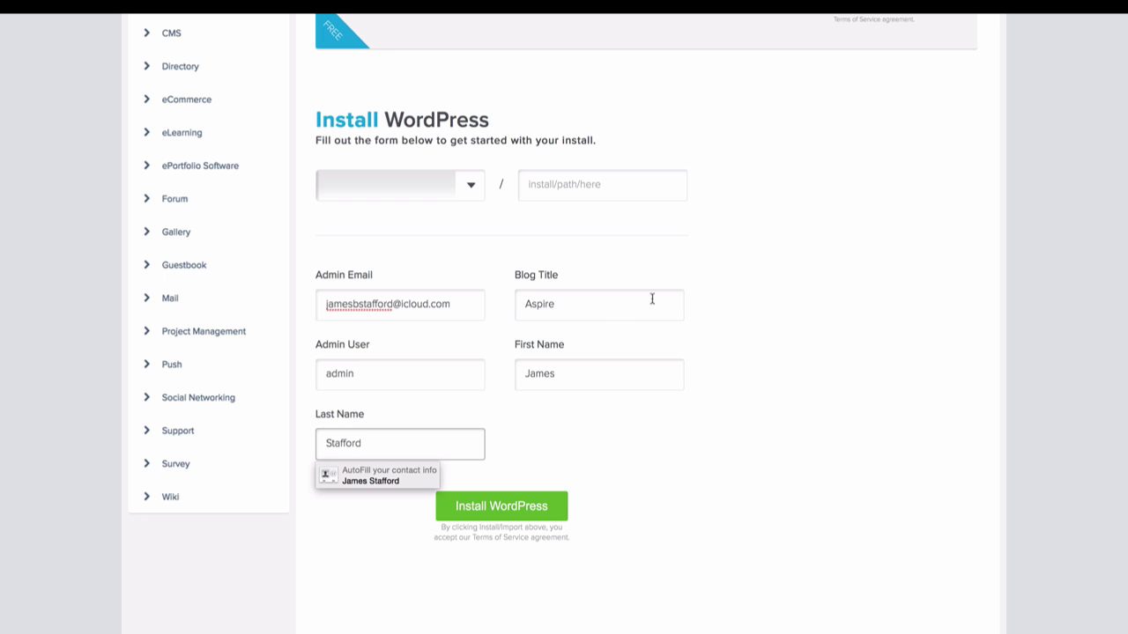
Pick the newly registered domain and launch the WordPress installation.
left_click(474, 187)
left_click(464, 200)
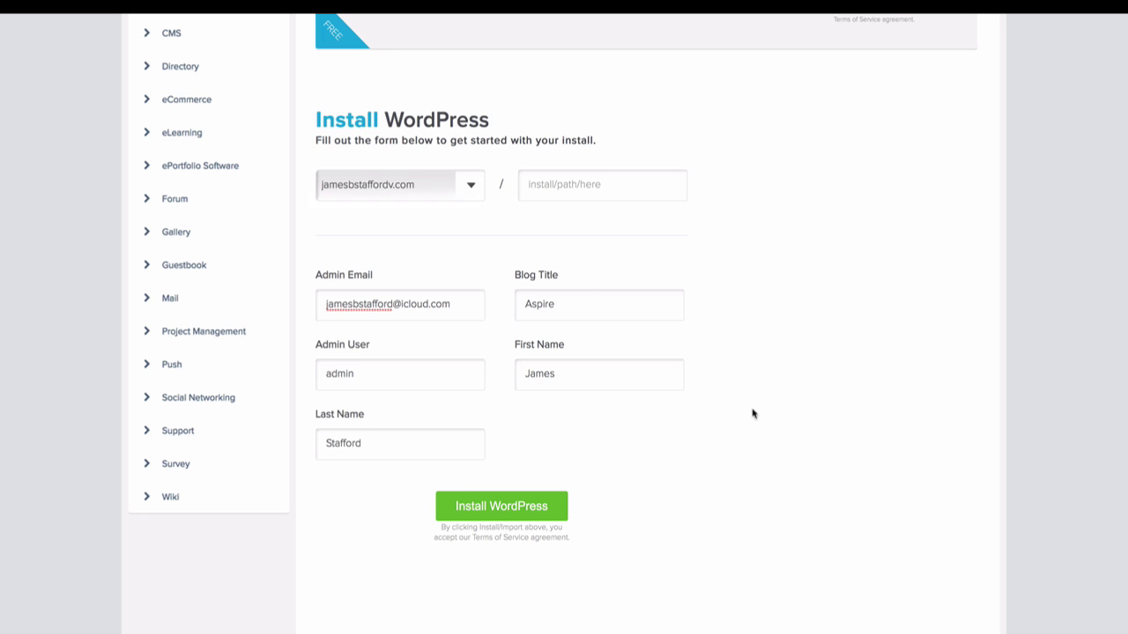
scroll(739, 423, "down", 1)
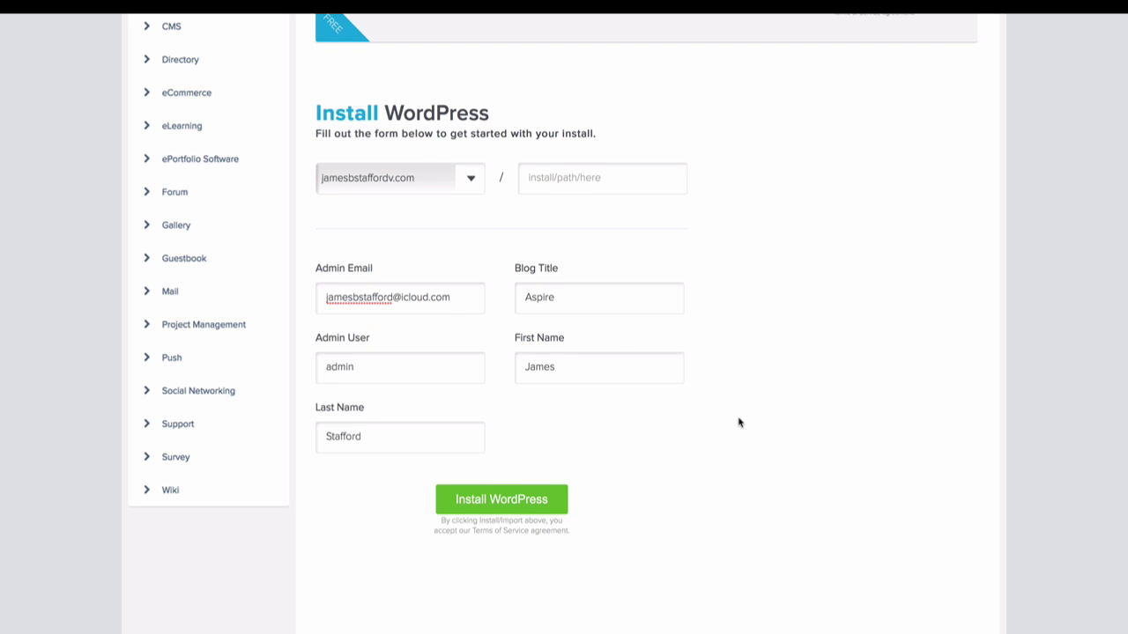
scroll(739, 423, "down", 4)
left_click(522, 357)
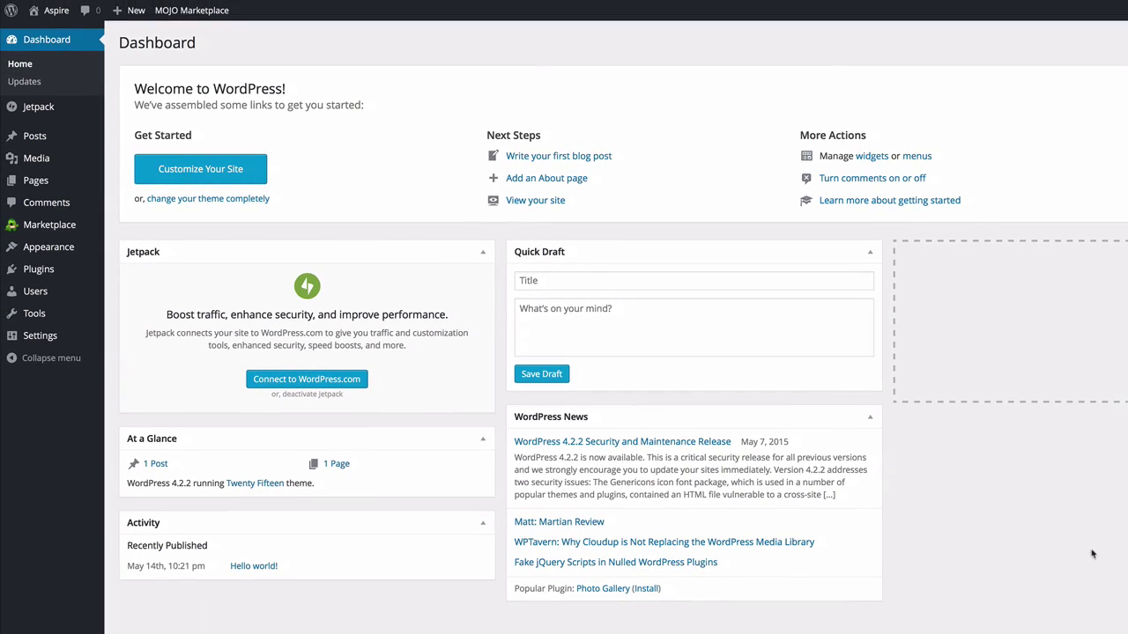
Move the Hello world! post from All Posts to the trash with a bulk action.
mouse_move(57, 141)
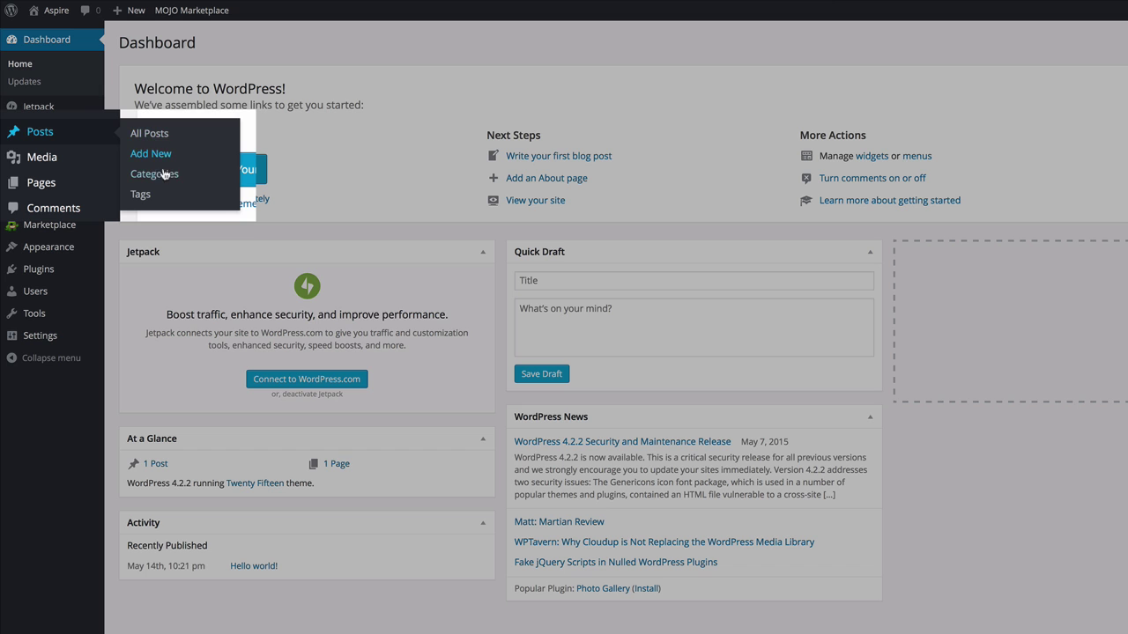
left_click(163, 141)
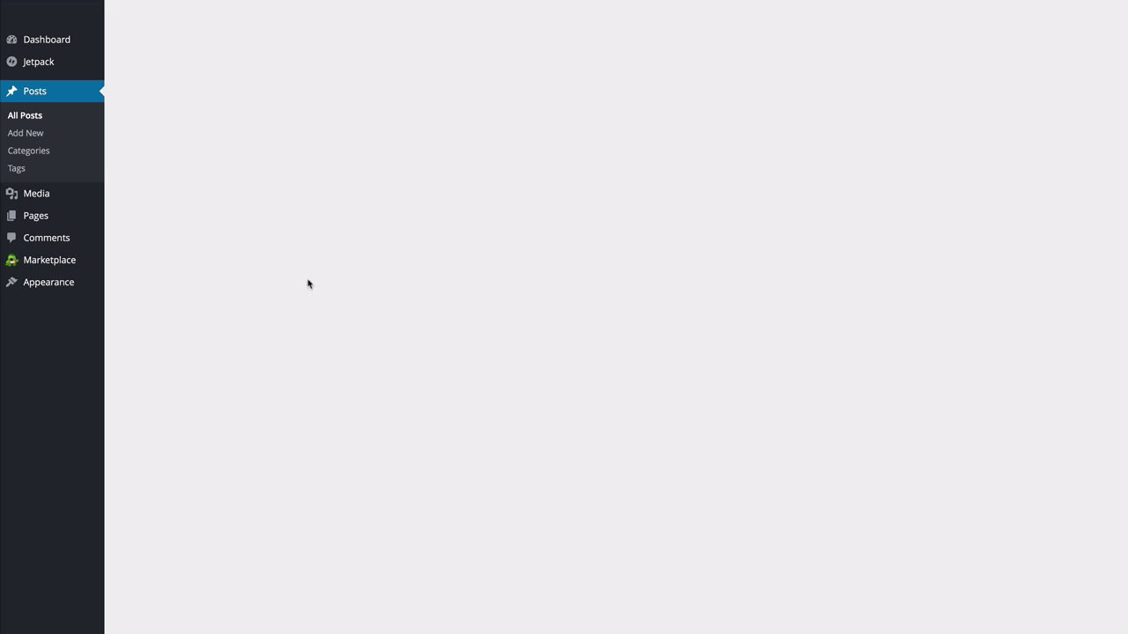
left_click(132, 114)
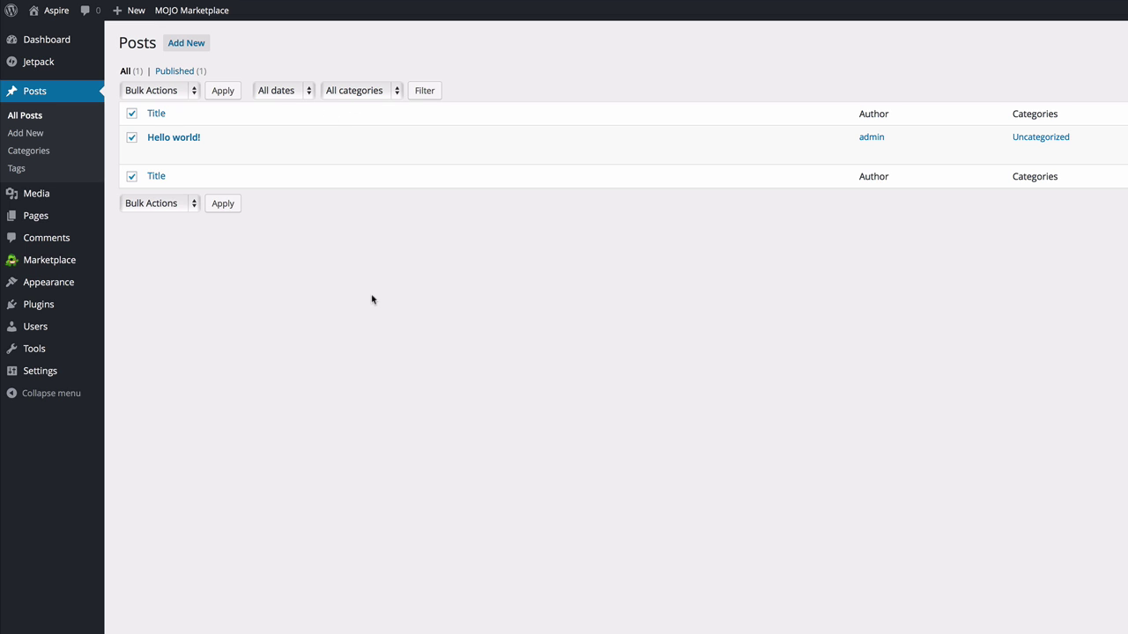
left_click(192, 92)
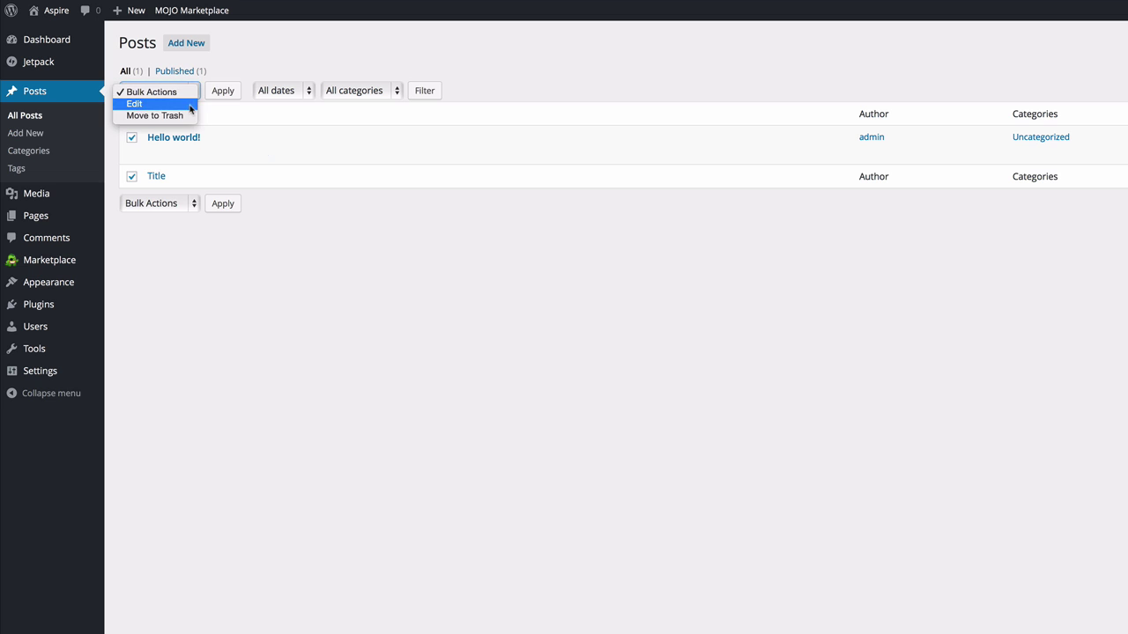
left_click(188, 115)
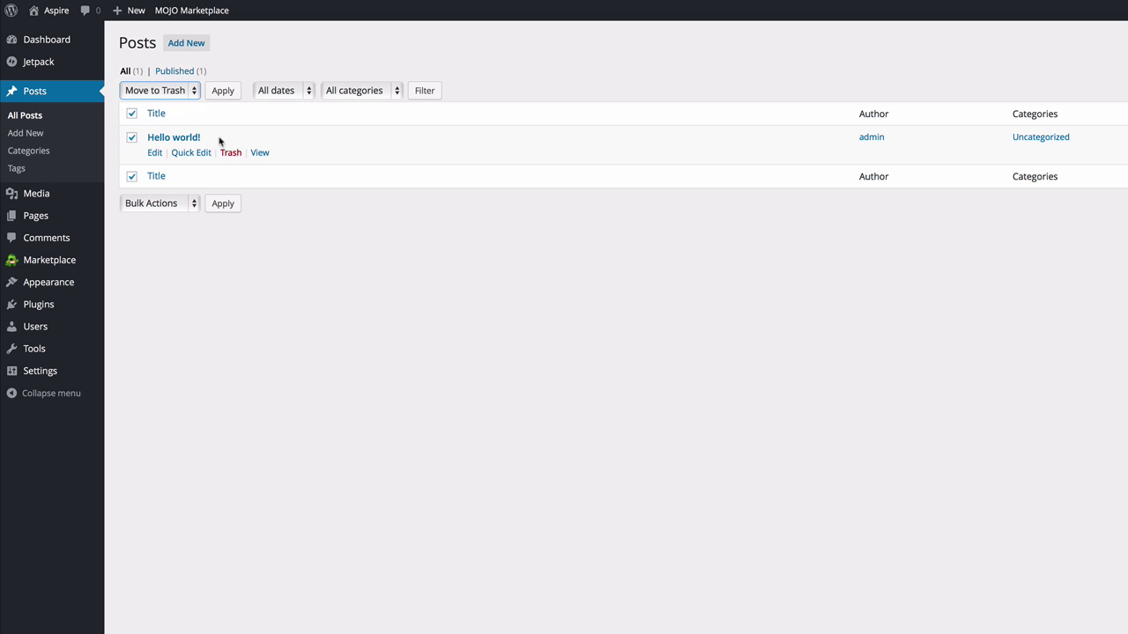
left_click(221, 90)
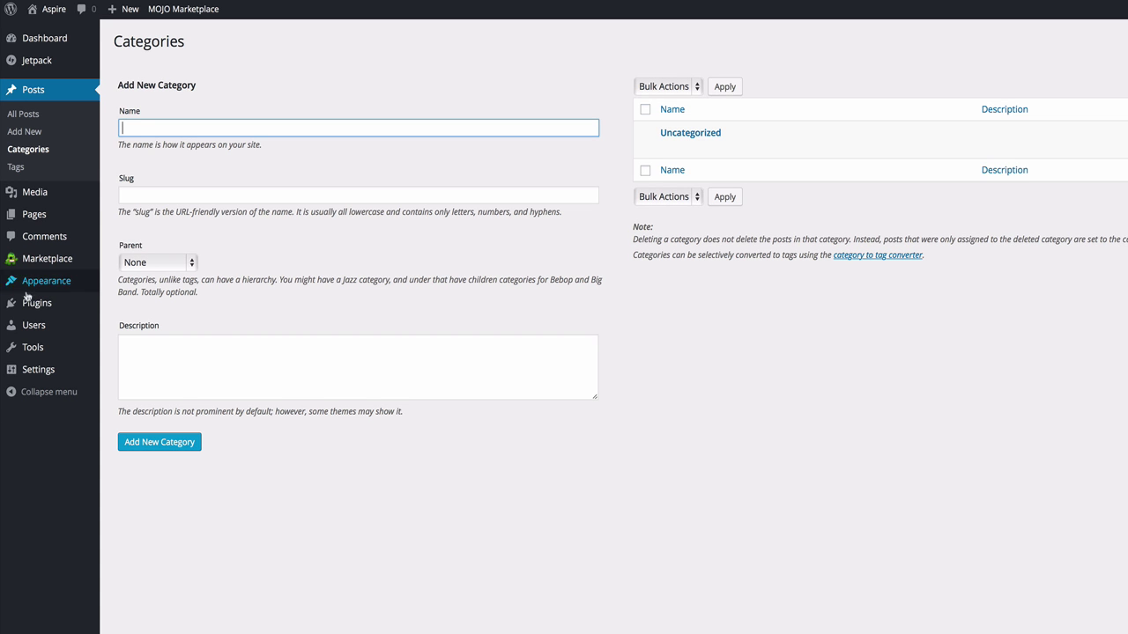
Move the Sample Page from All Pages to the trash with a bulk action.
mouse_move(39, 220)
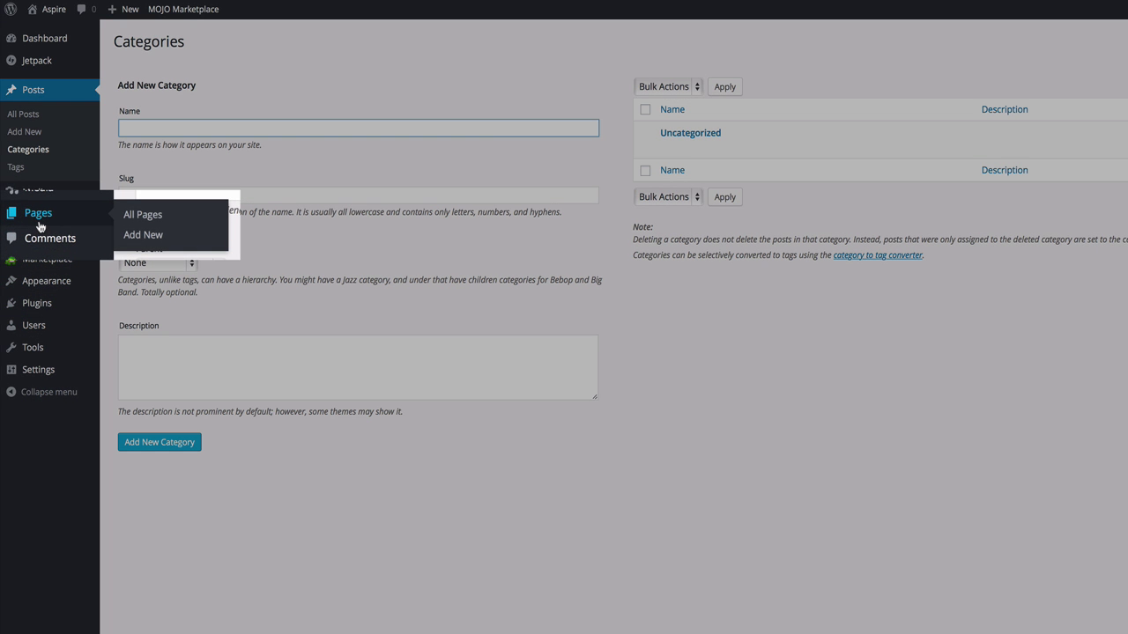
left_click(139, 215)
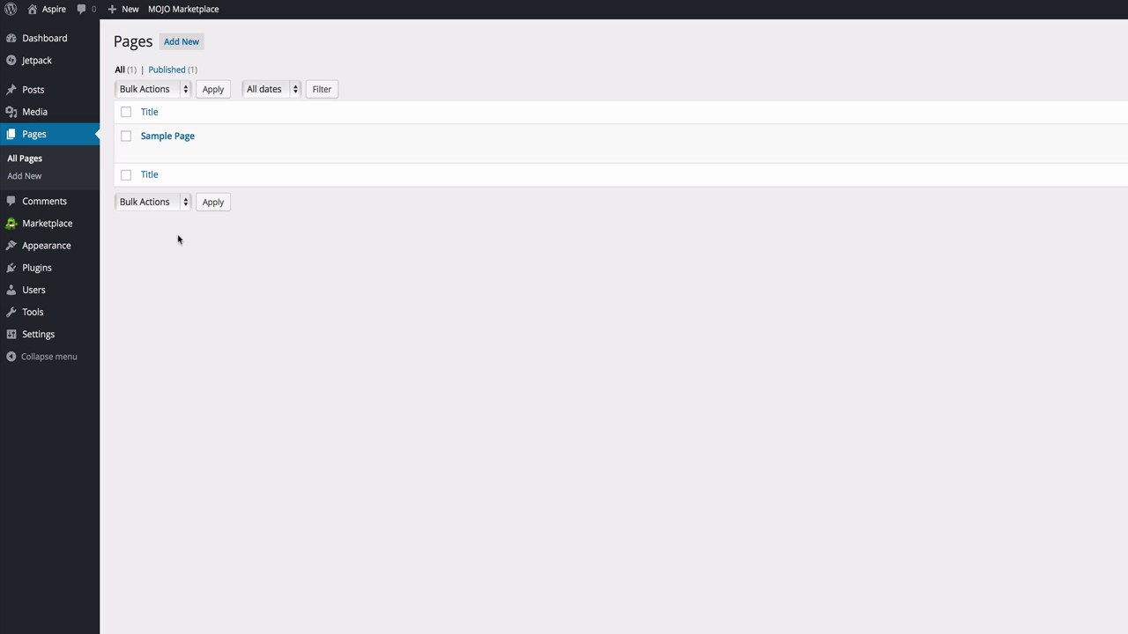
left_click(126, 112)
left_click(183, 90)
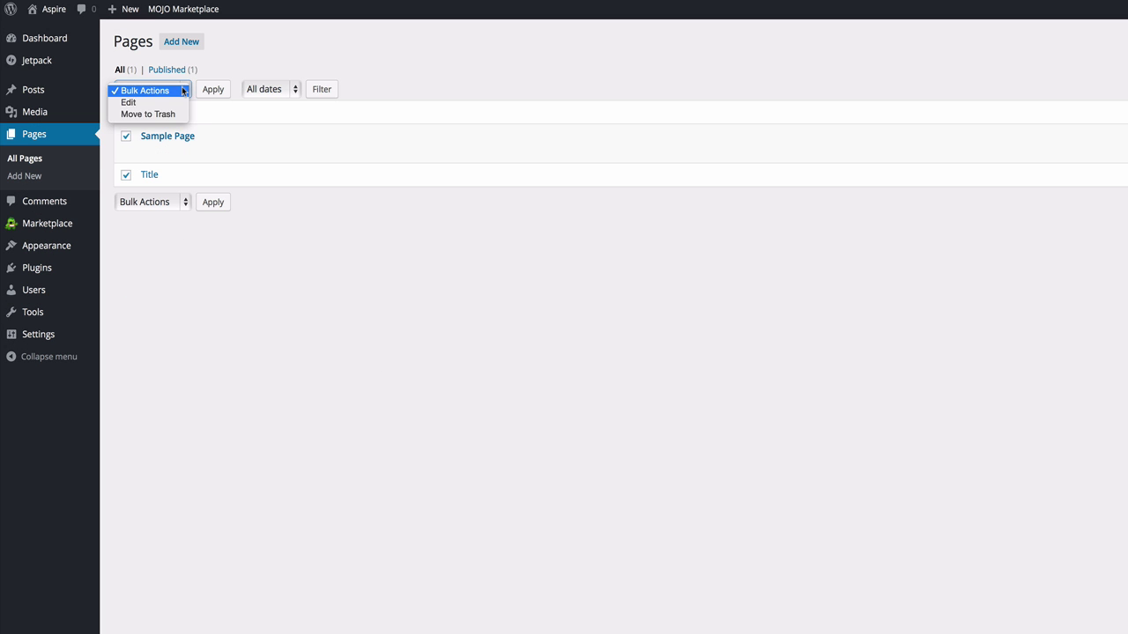
left_click(172, 114)
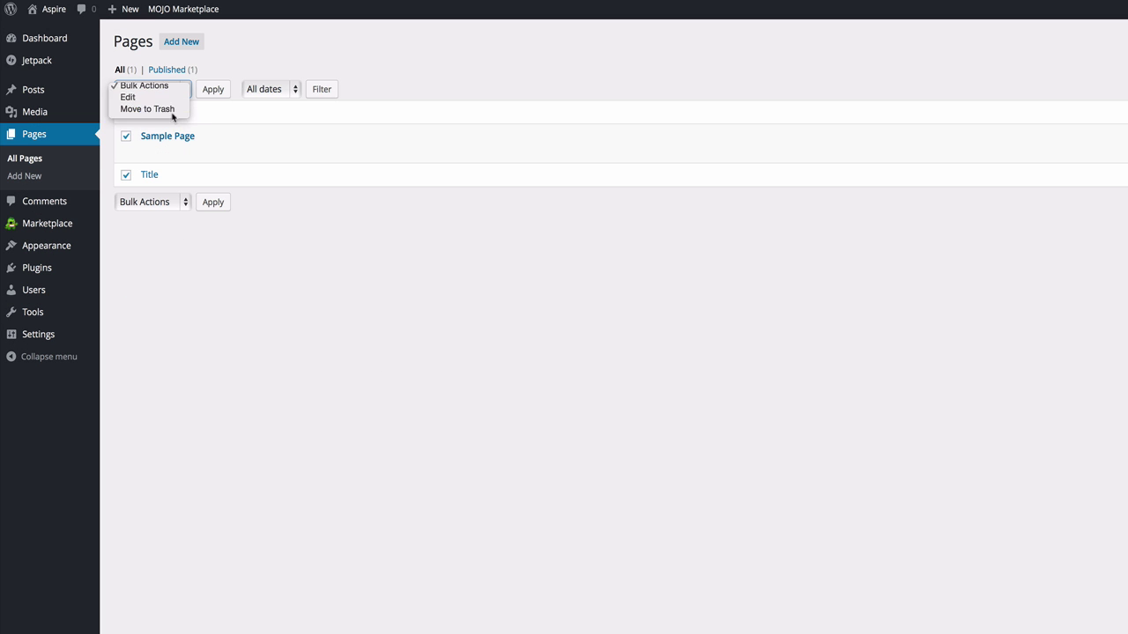
left_click(211, 93)
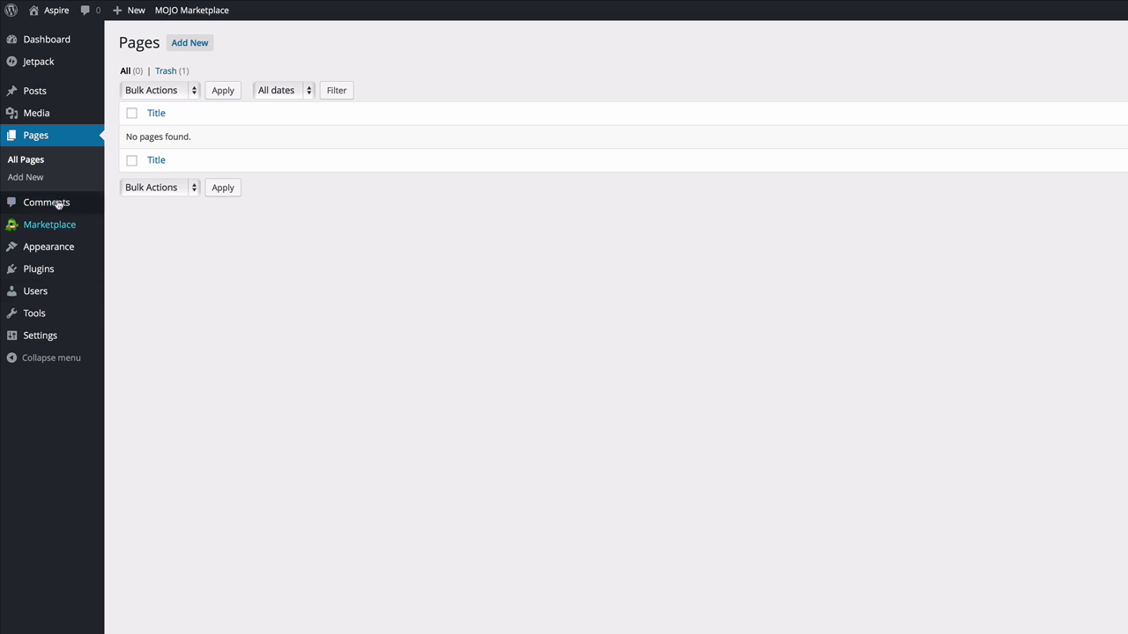
mouse_move(16, 333)
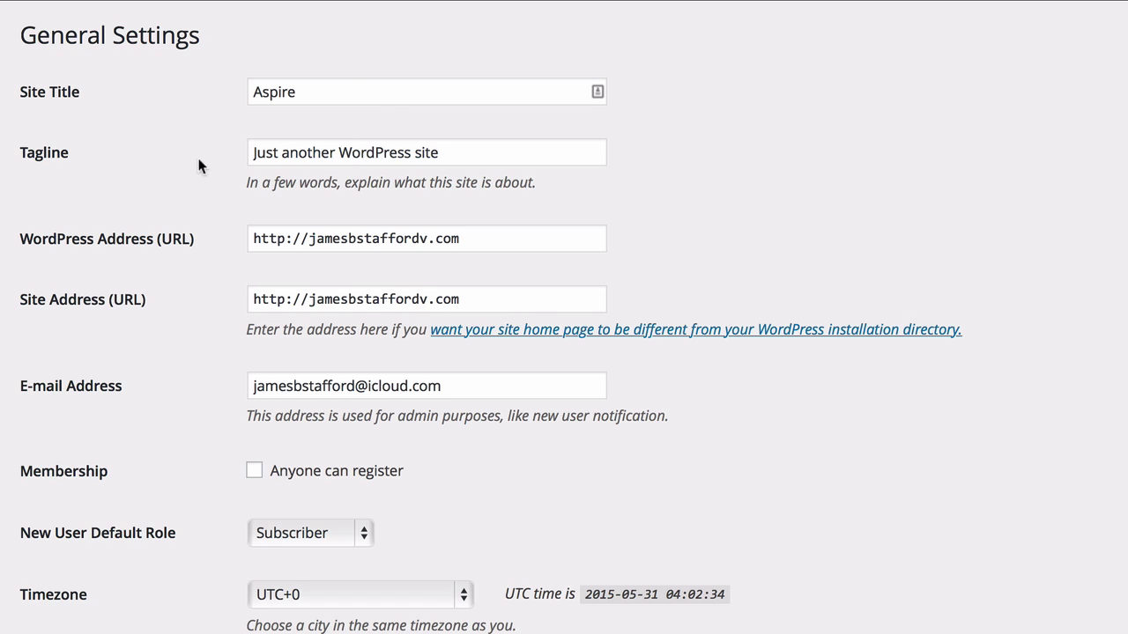
Clear the default tagline and save the General Settings.
triple_click(370, 154)
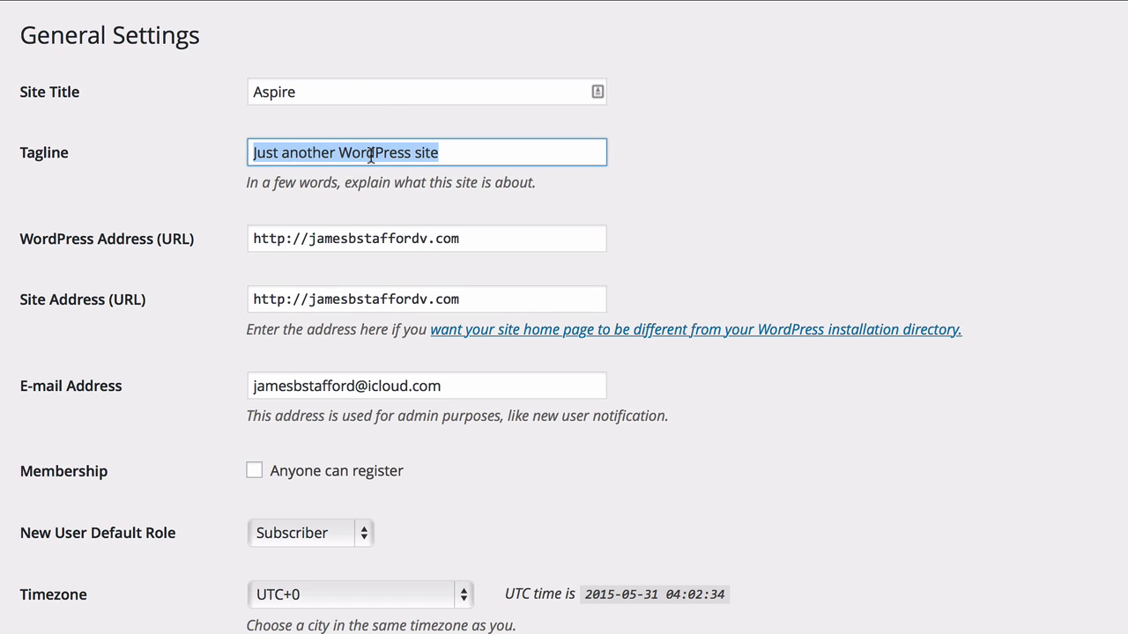
key("BackSpace")
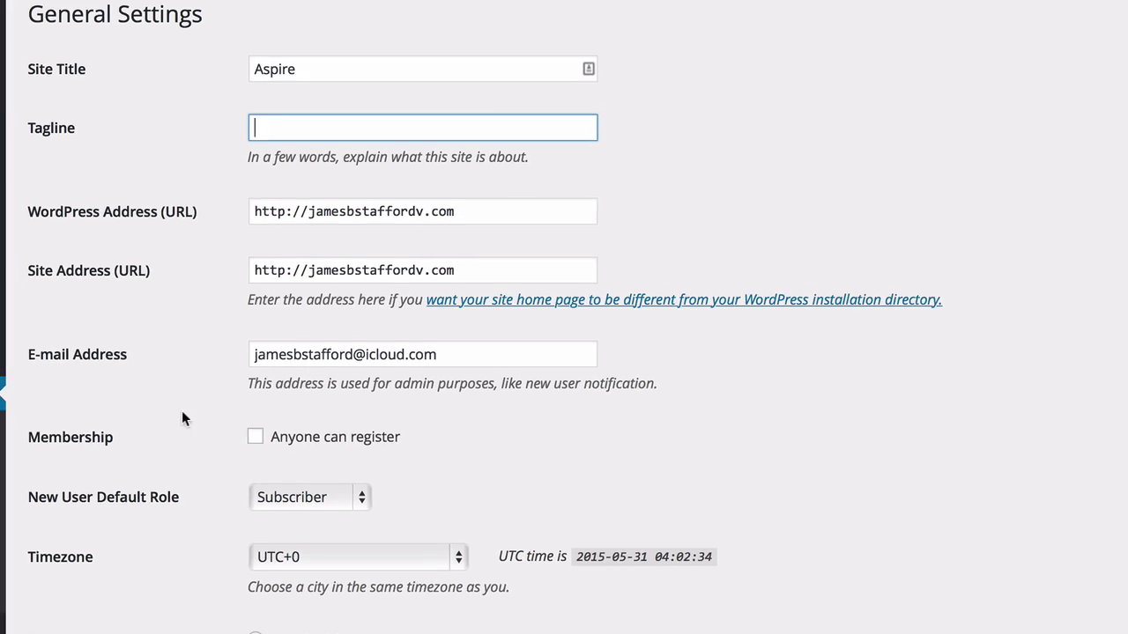
scroll(202, 322, "down", 2)
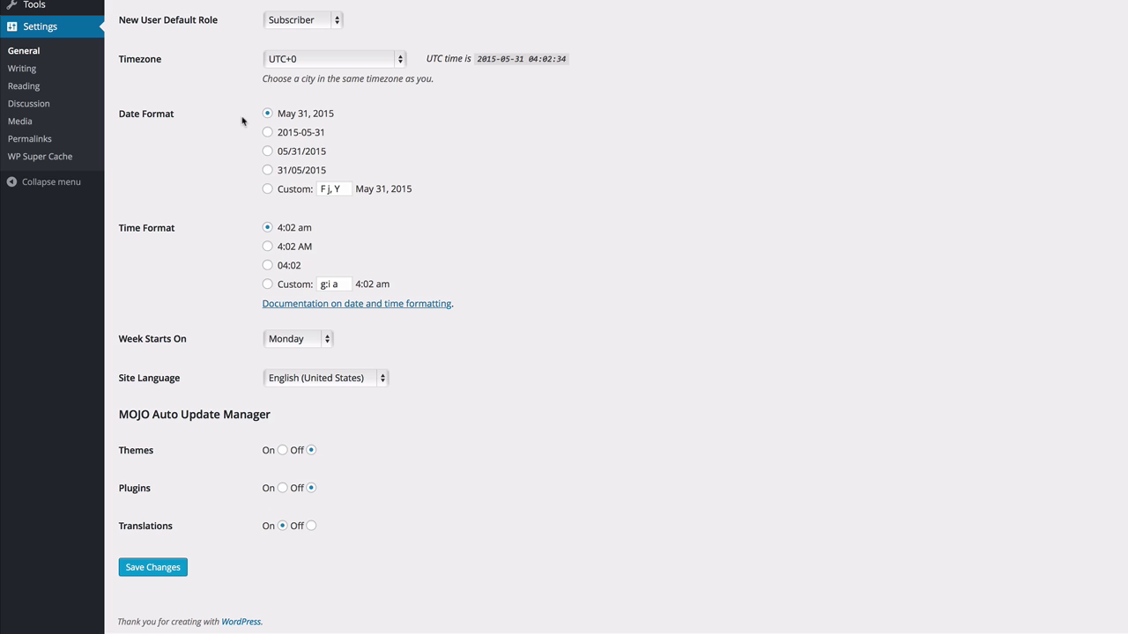
scroll(234, 160, "up", 2)
scroll(231, 264, "down", 2)
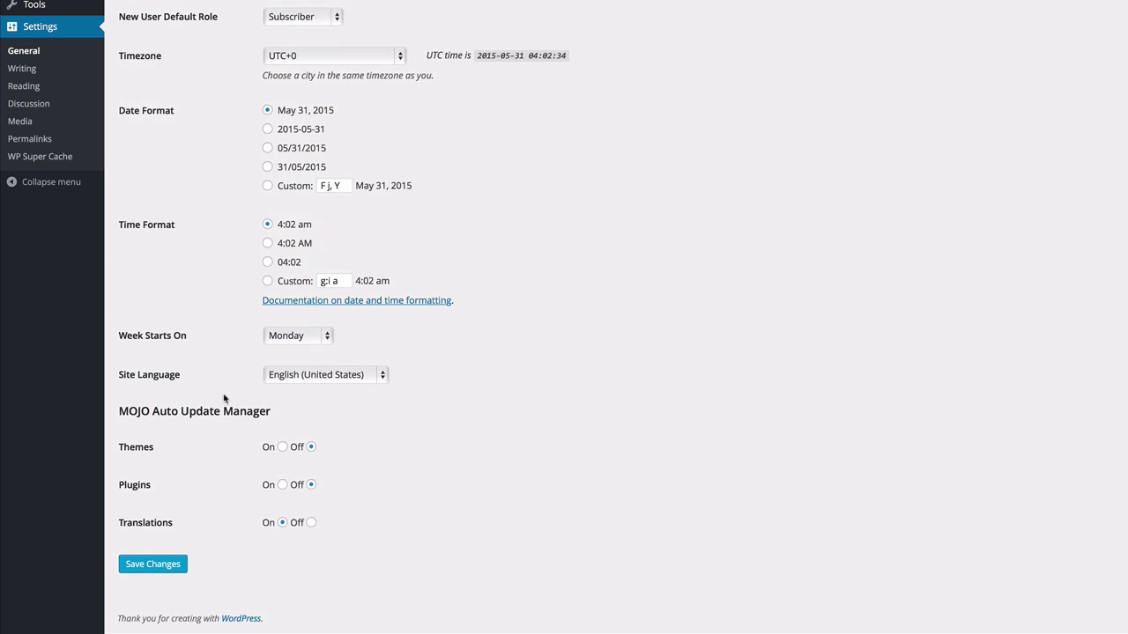
left_click(163, 573)
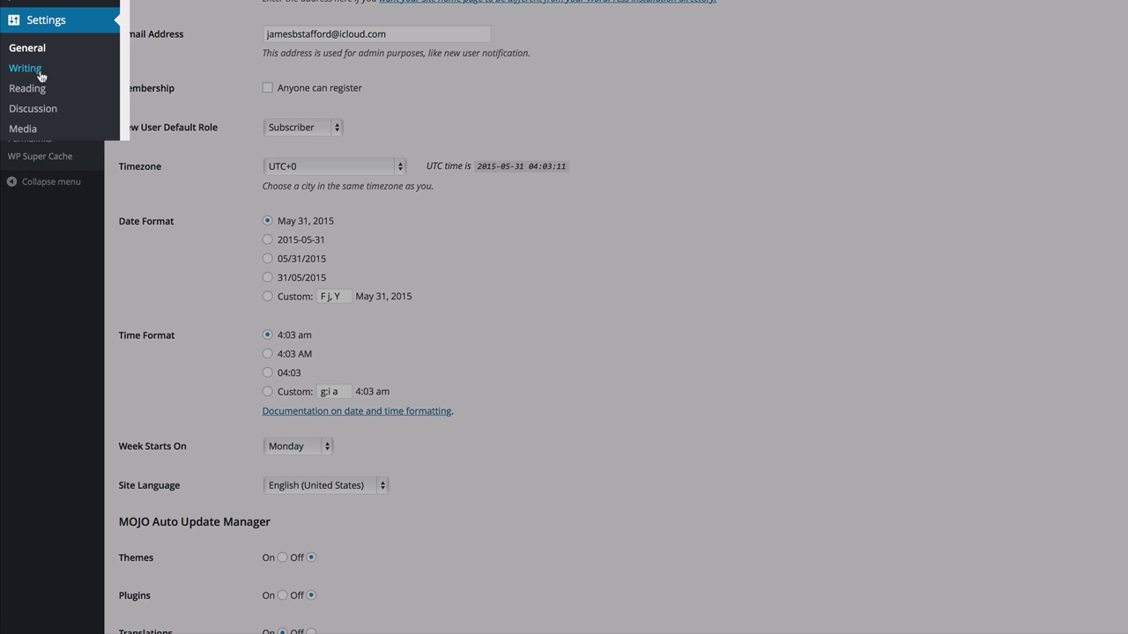
Look through the Writing and Reading settings, then go to Permalink Settings.
left_click(39, 70)
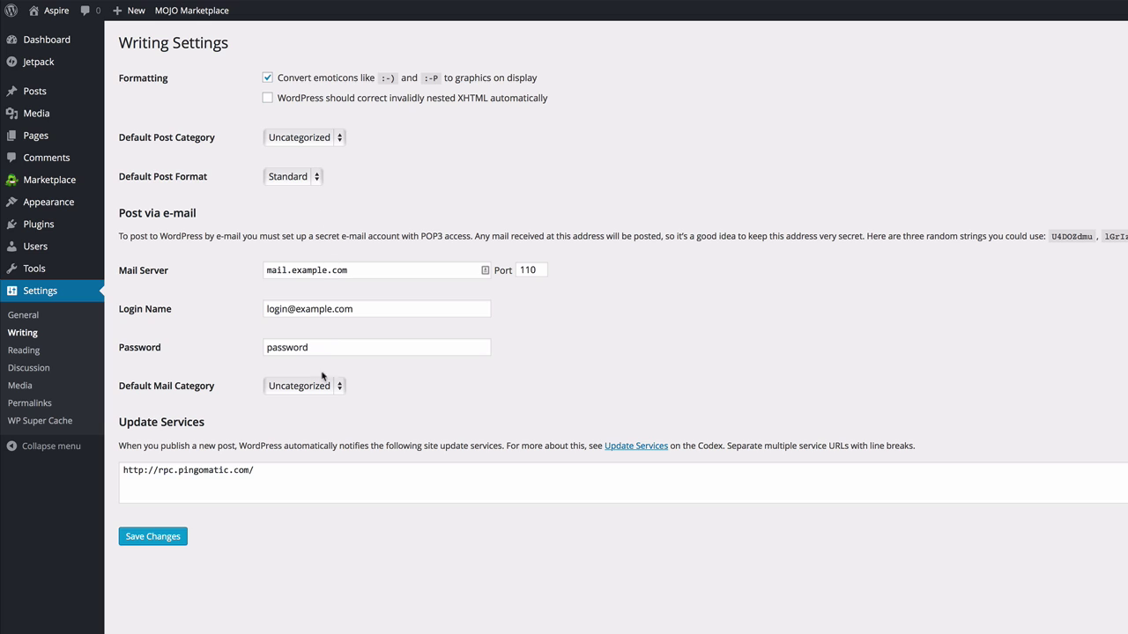
left_click(26, 350)
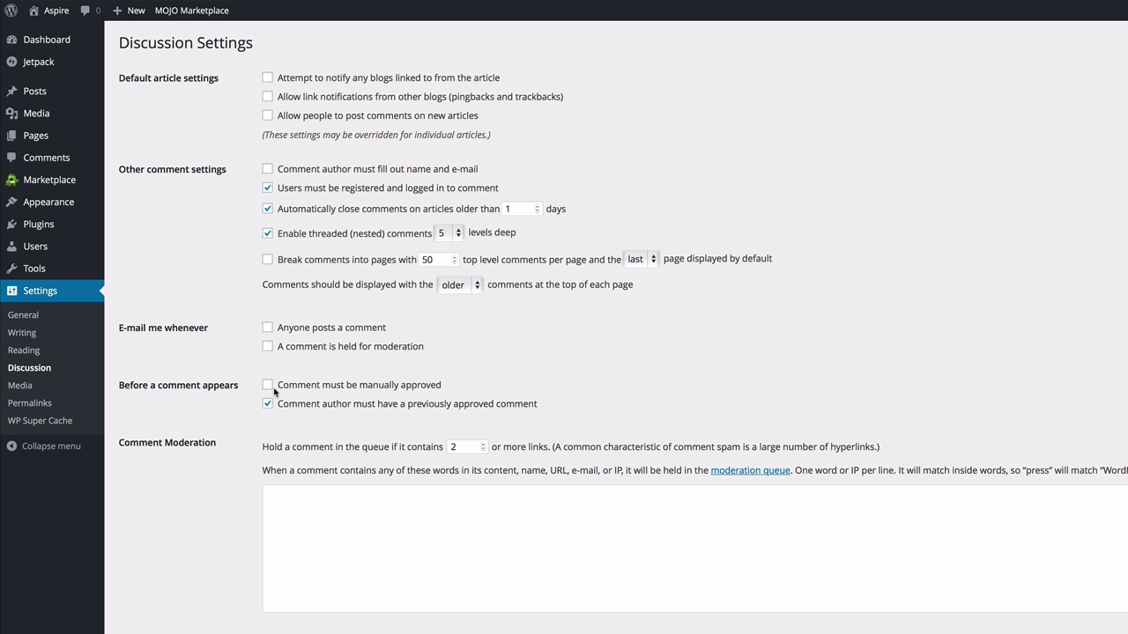
scroll(380, 193, "down", 1)
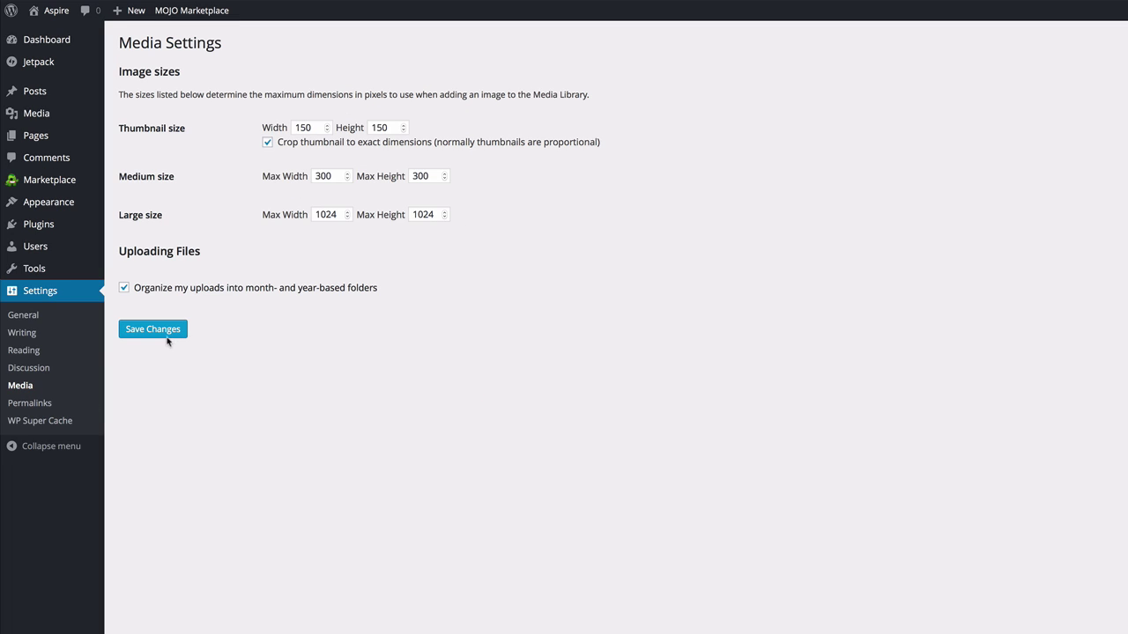
left_click(29, 405)
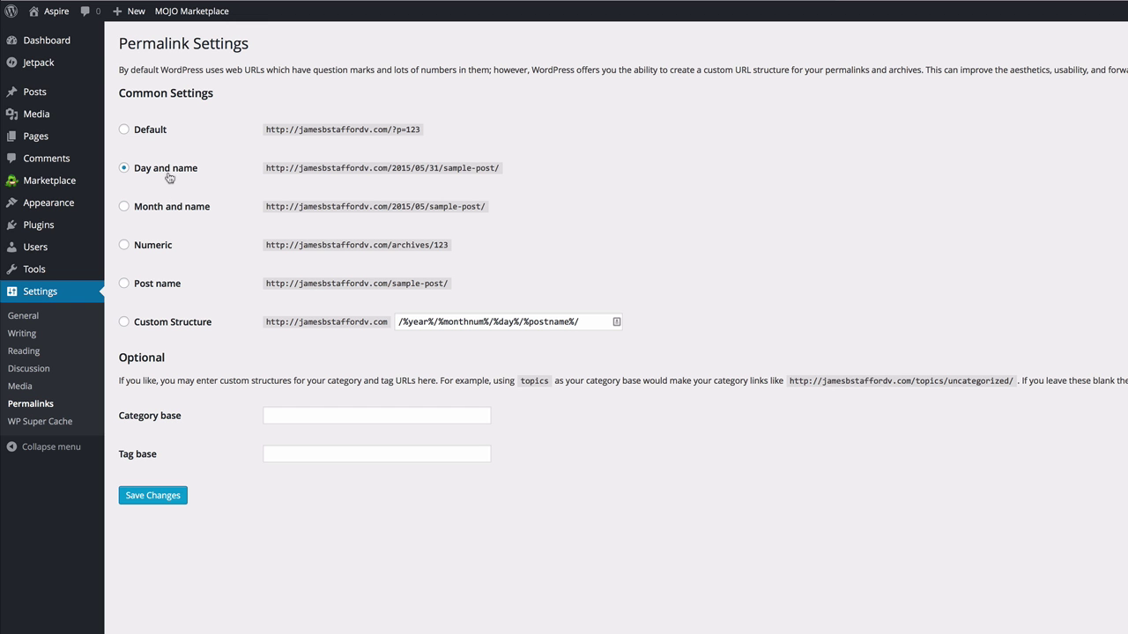
Switch permalinks to the Post name structure (/%postname%/), then go to WP Super Cache settings.
left_click(124, 284)
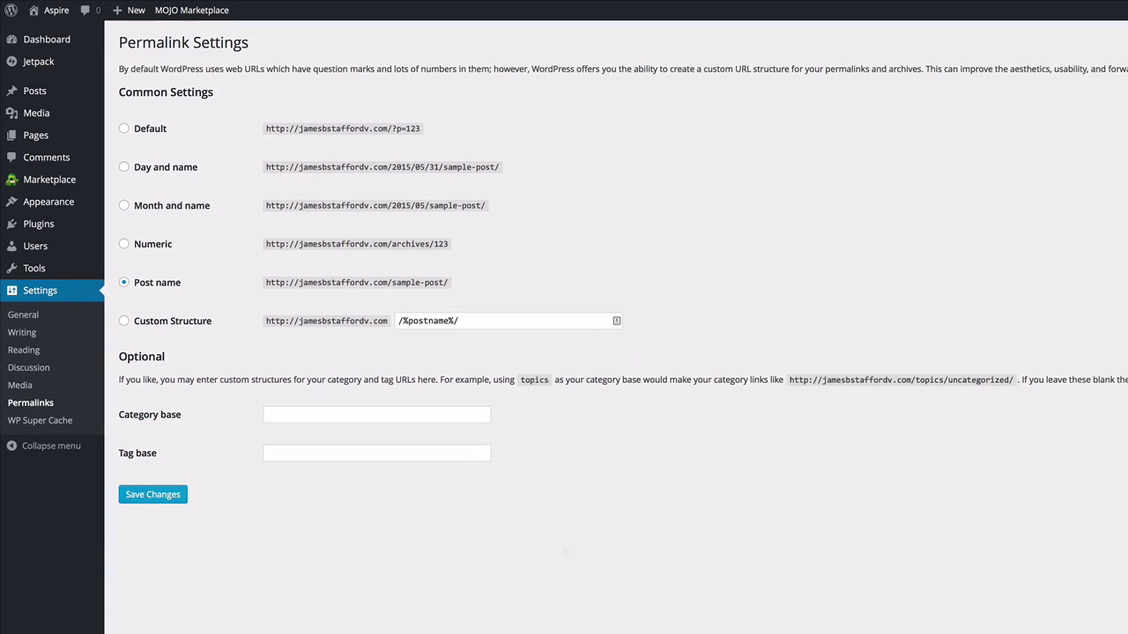
left_click(59, 424)
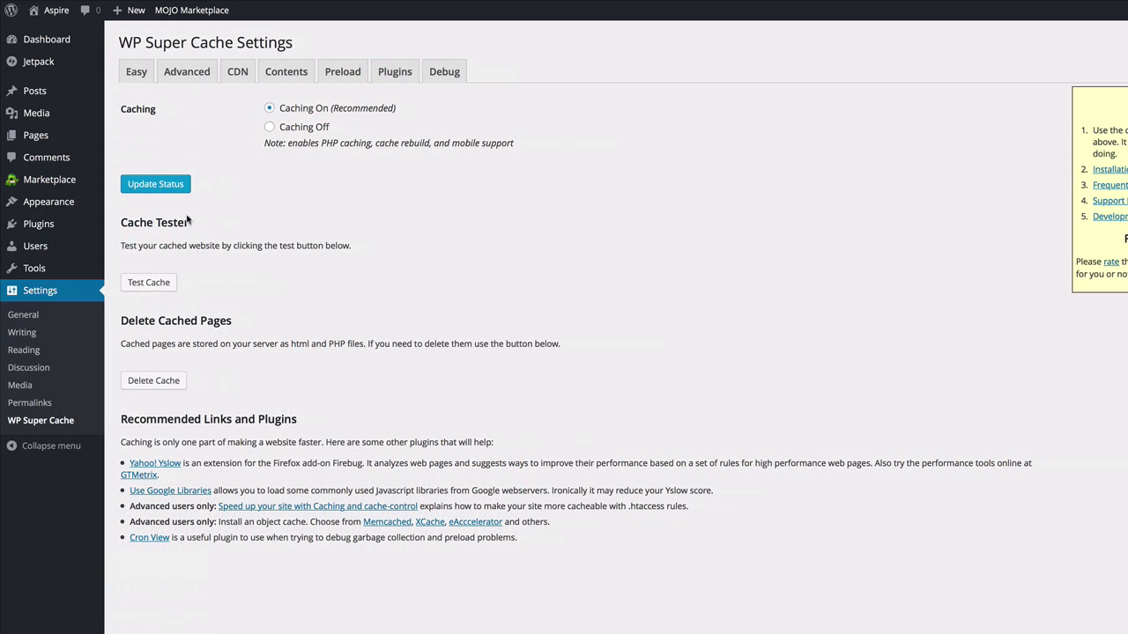
In Installed Plugins, tick the Hostgator WalkMe Plugin checkbox.
mouse_move(53, 226)
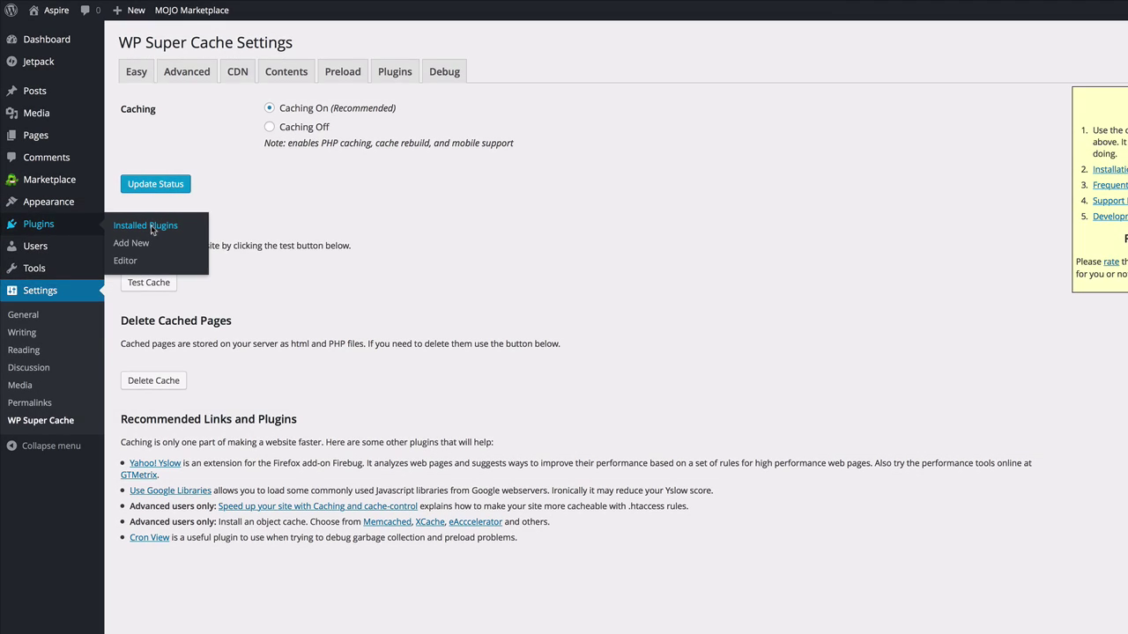
left_click(151, 225)
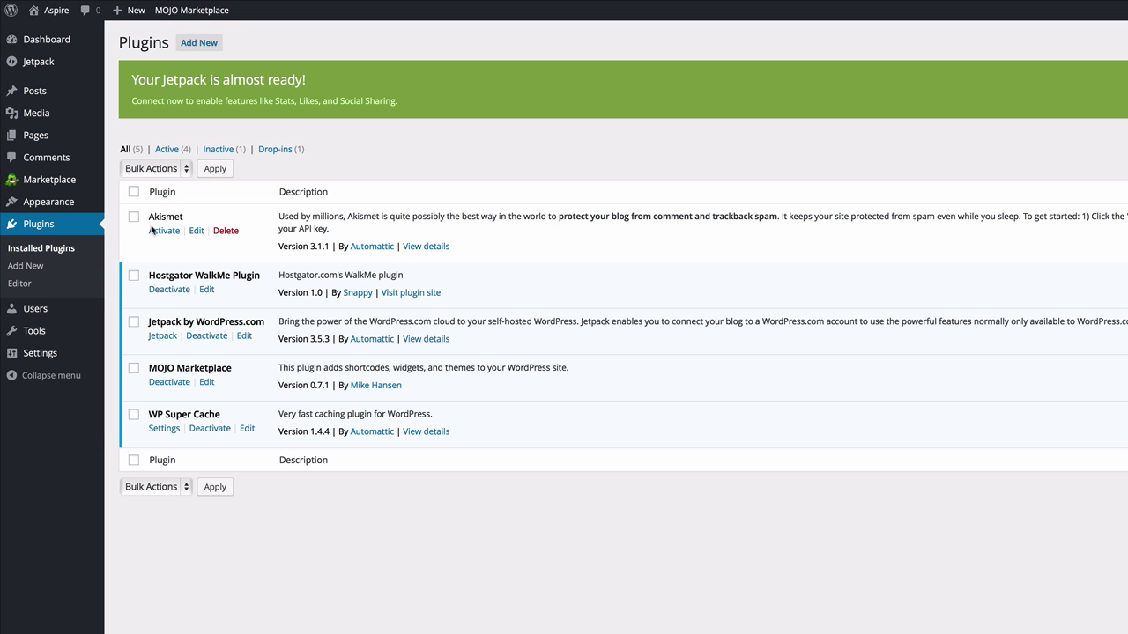
left_click(134, 276)
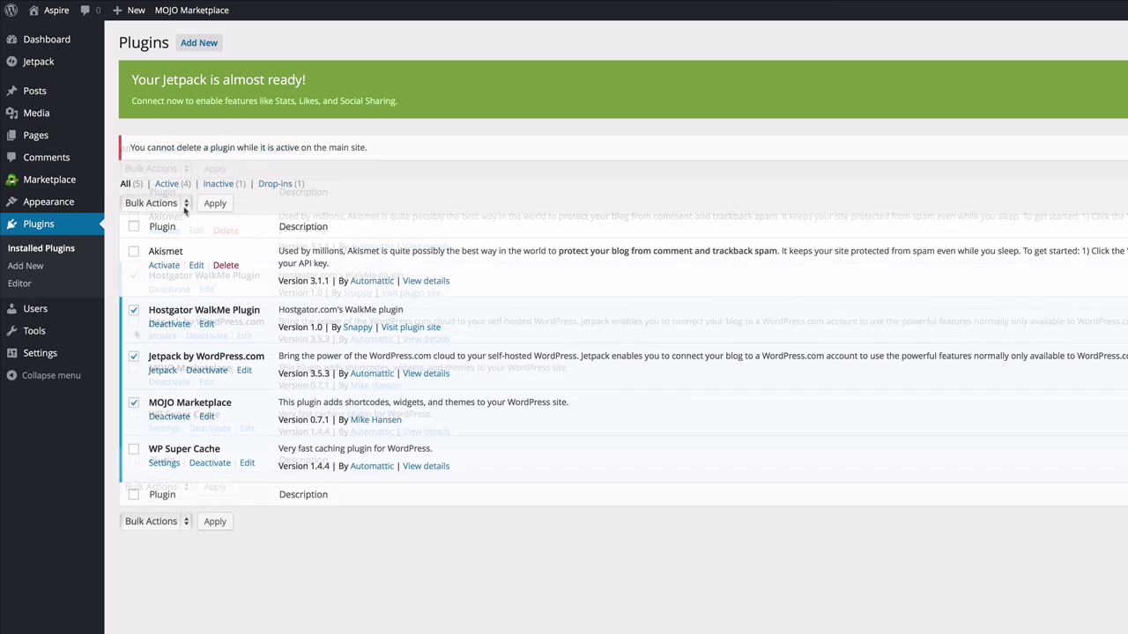
Deactivate, then bulk-delete the Hostgator WalkMe, Jetpack and MOJO Marketplace plugins.
left_click(158, 203)
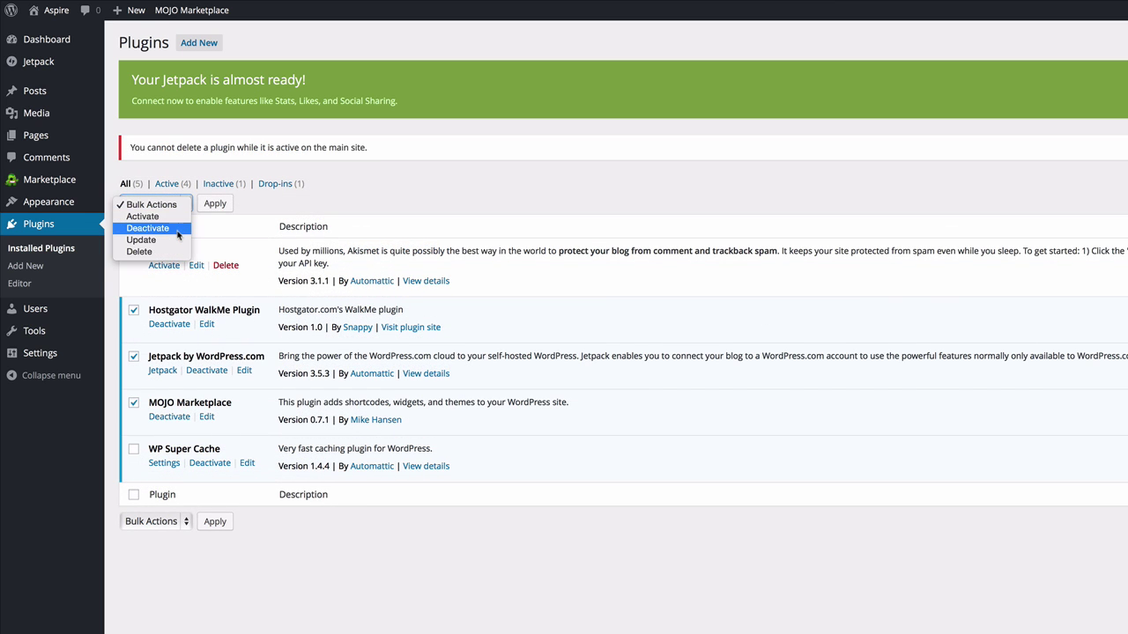
left_click(168, 229)
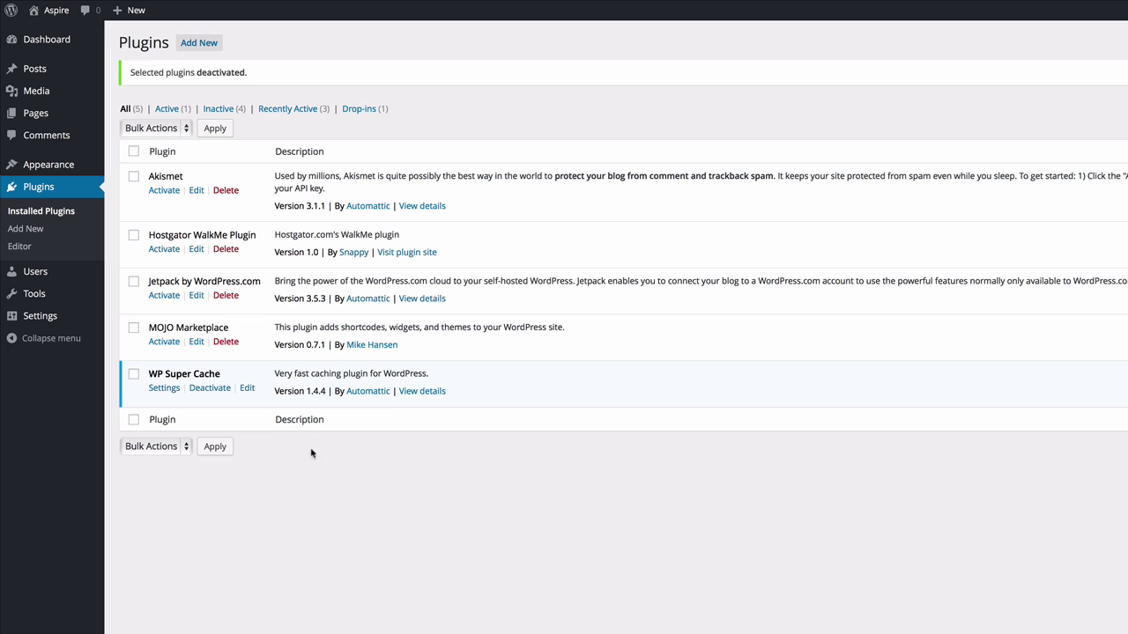
left_click(134, 235)
left_click(134, 281)
left_click(134, 328)
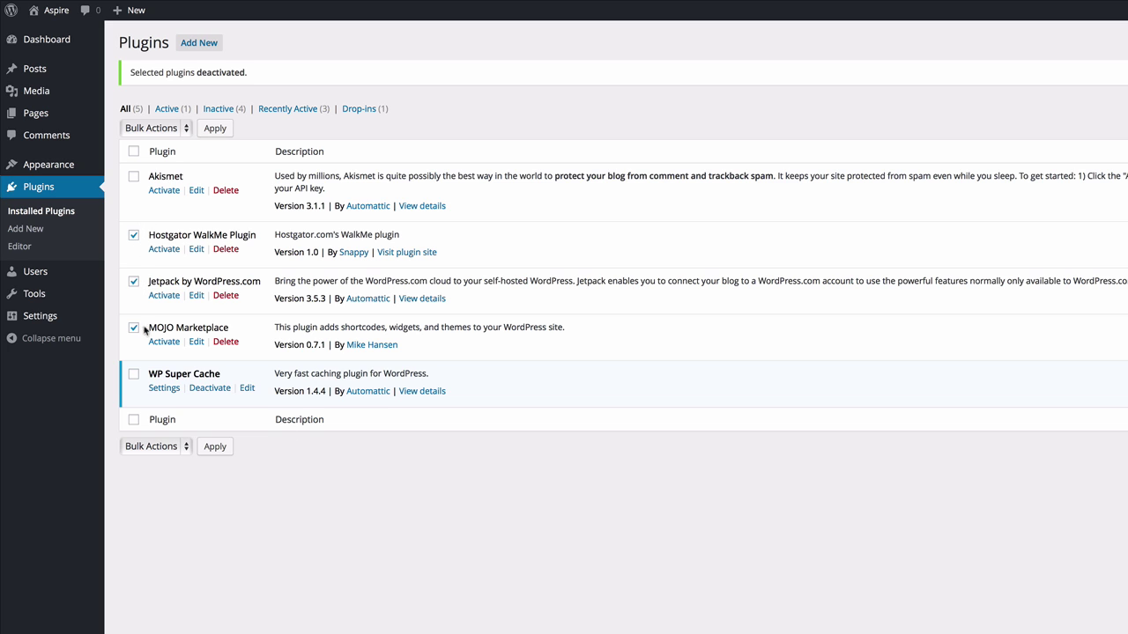
left_click(184, 130)
left_click(169, 176)
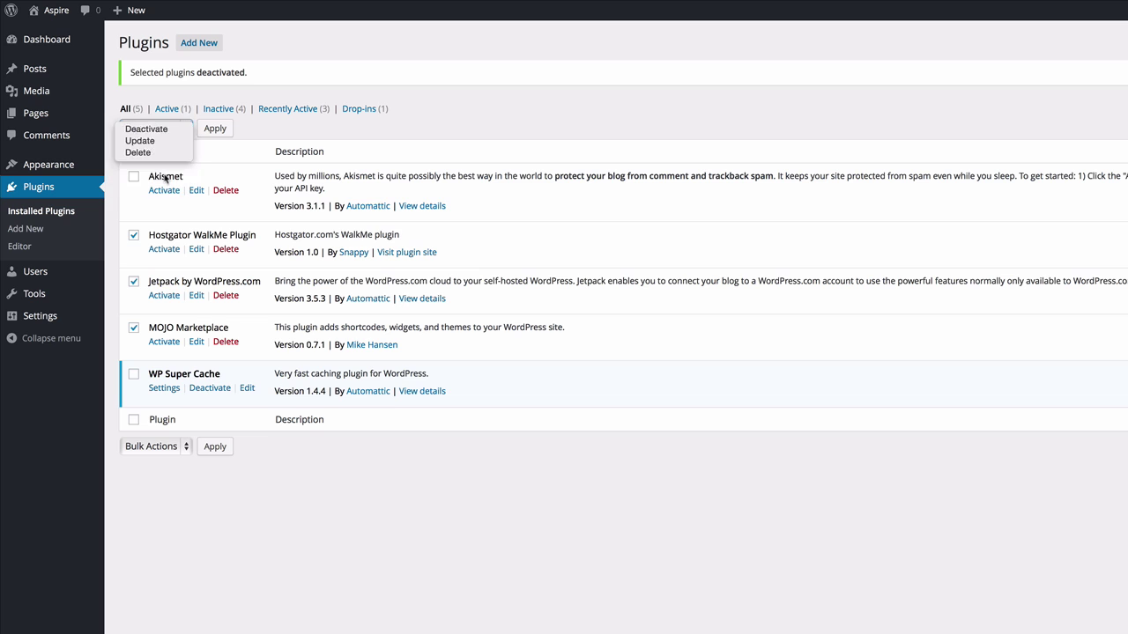
left_click(214, 129)
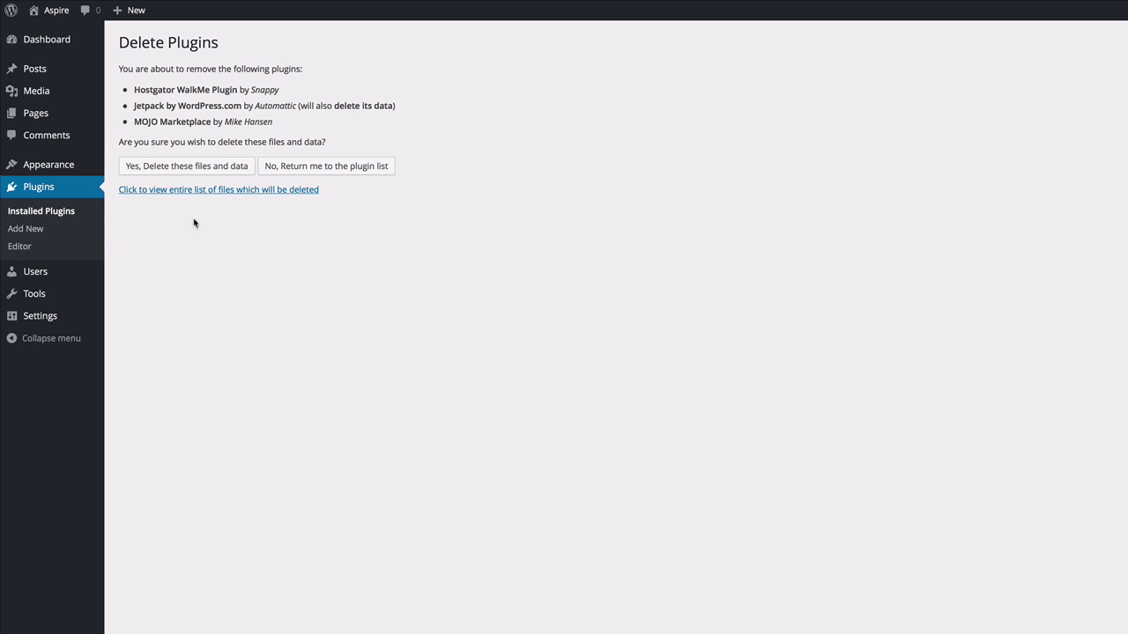
left_click(213, 171)
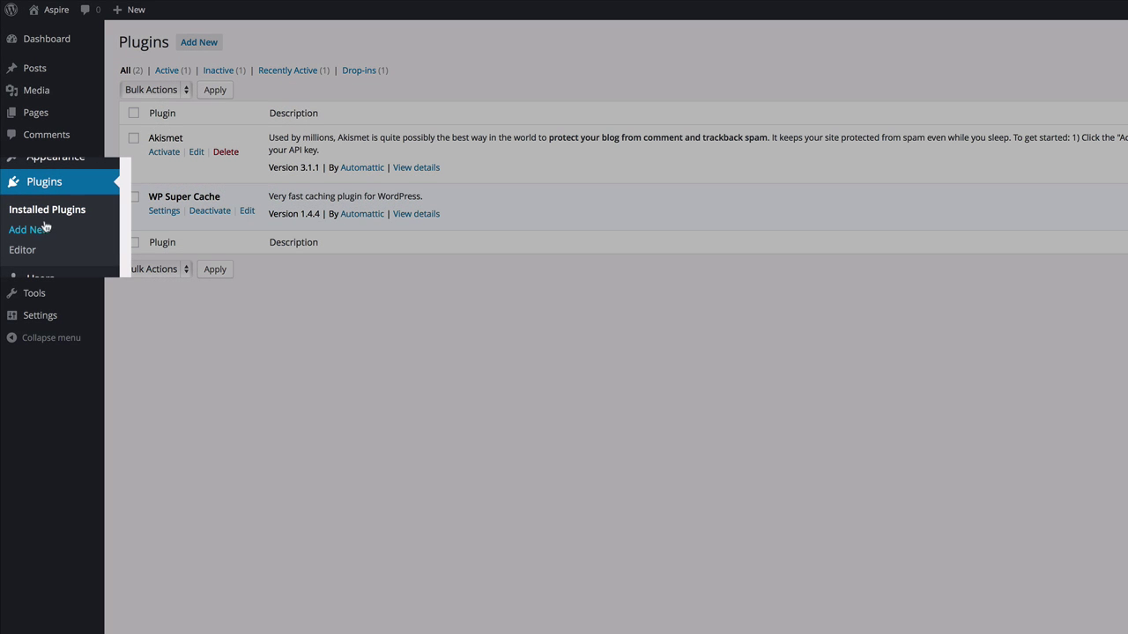
Search the Add Plugins directory for mp3, listing 195 results headed by MP3-jPlayer.
left_click(46, 234)
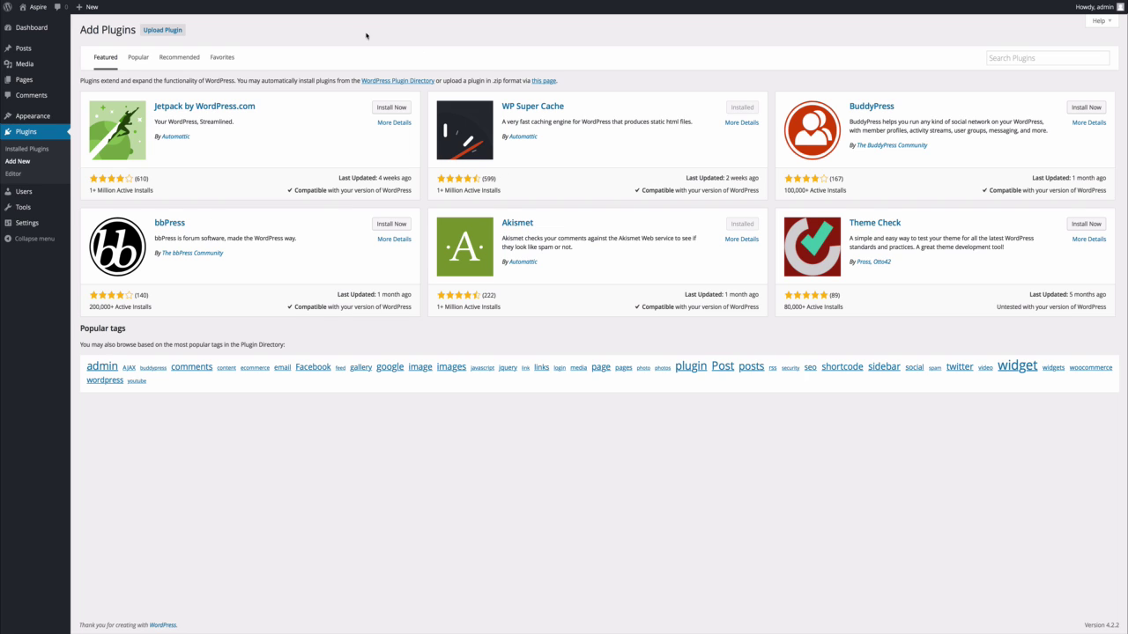
left_click(1009, 63)
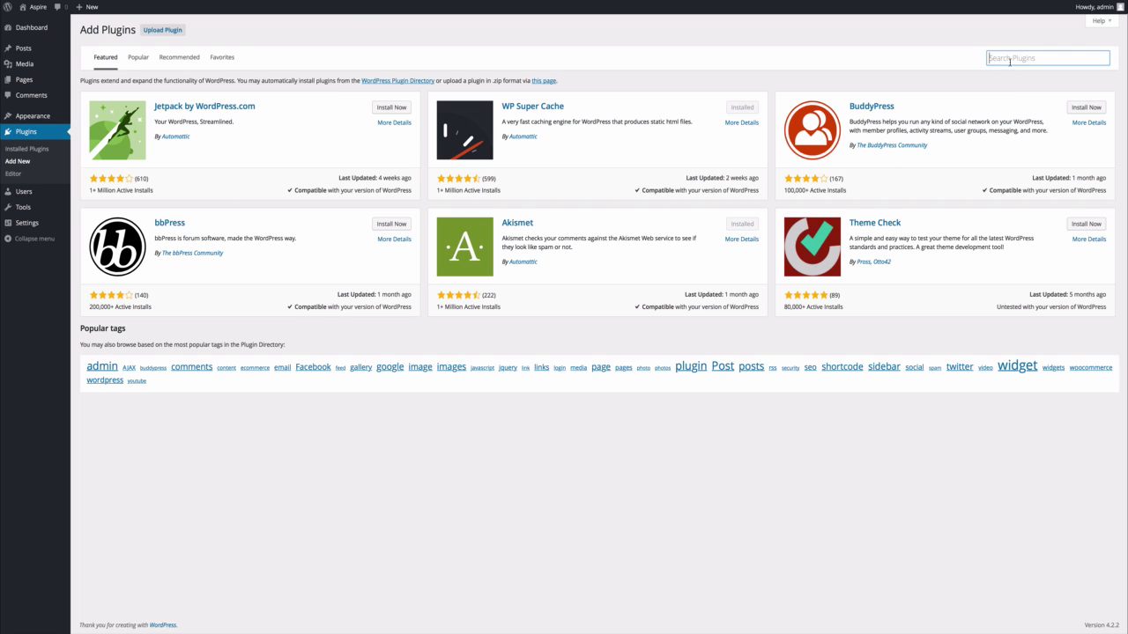
type("mp3")
key("Return")
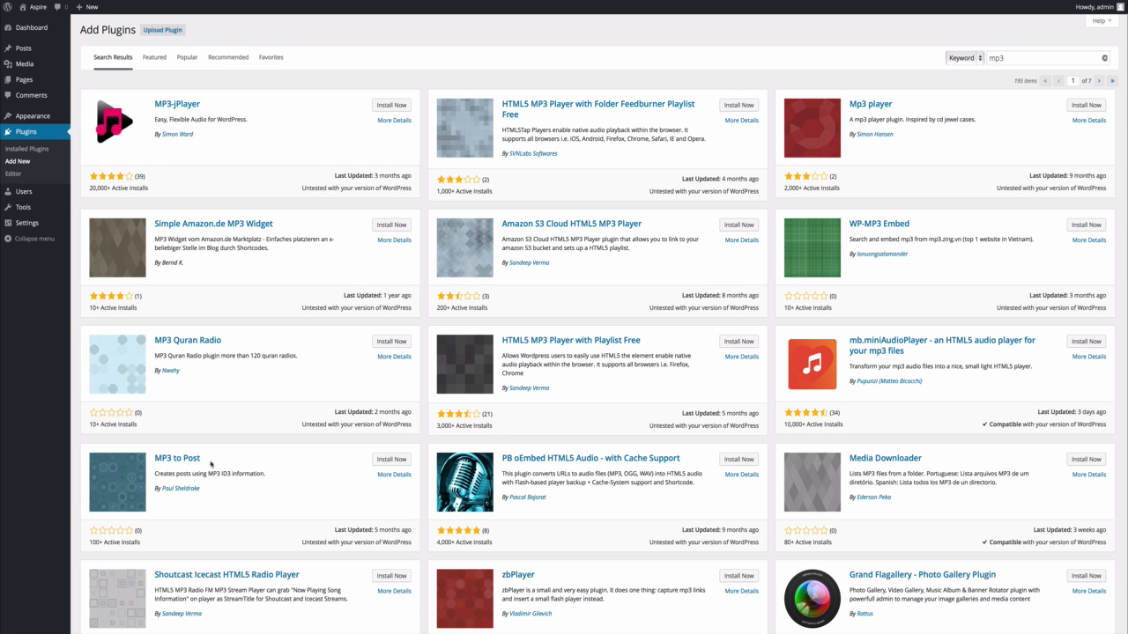
Replace the plugin search with youtube (2,063 results), then start typing 'wordpress seo by y'.
double_click(1026, 60)
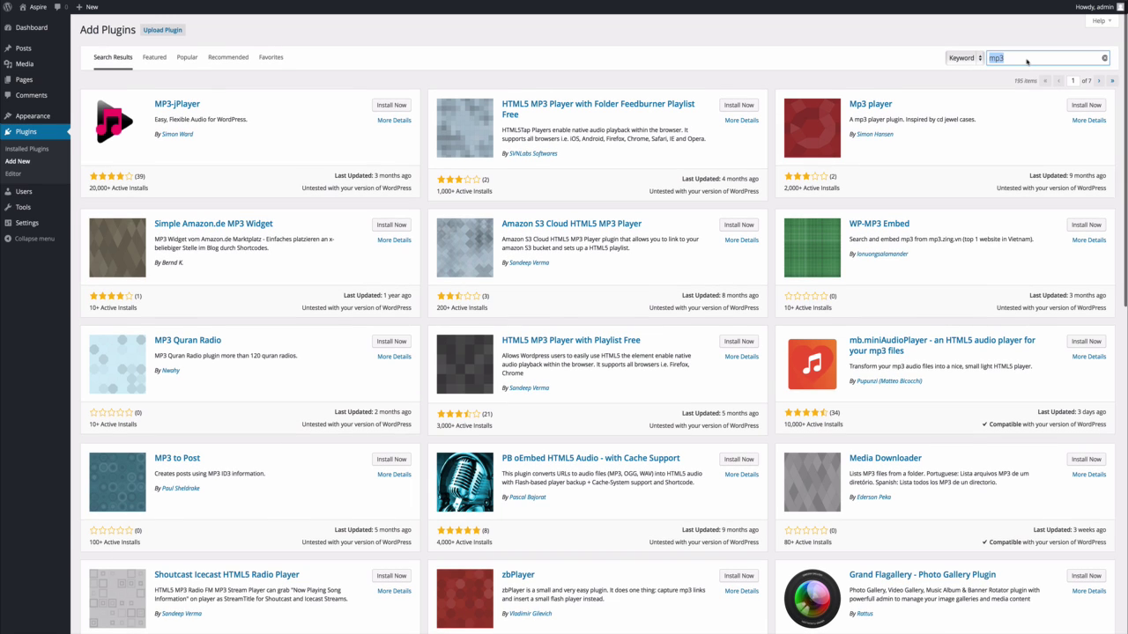
type("youtube")
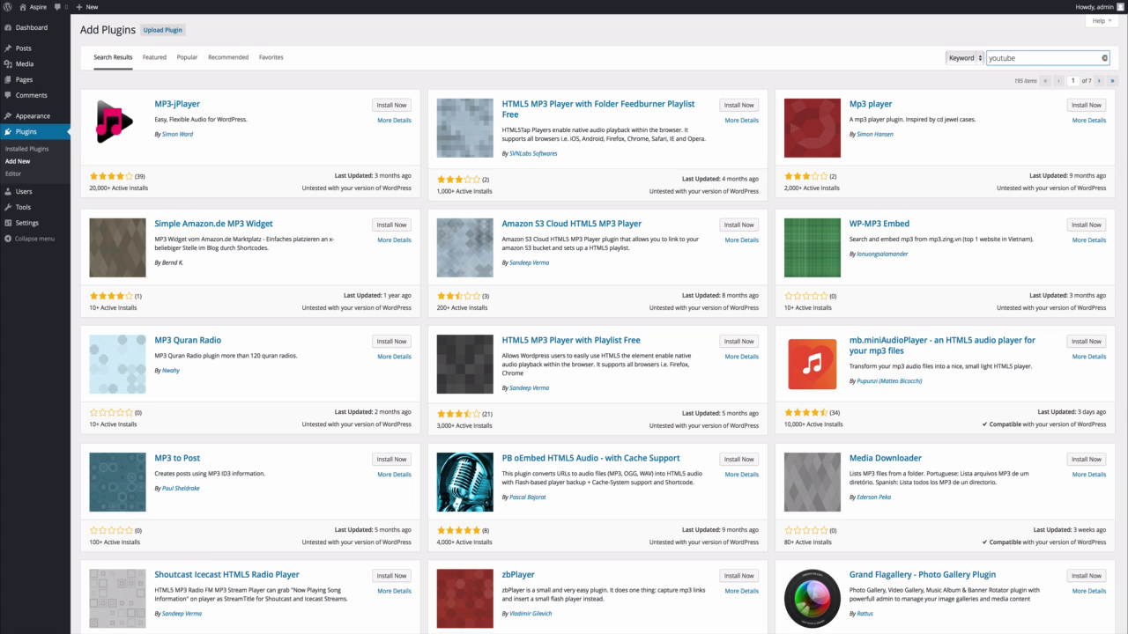
key("Return")
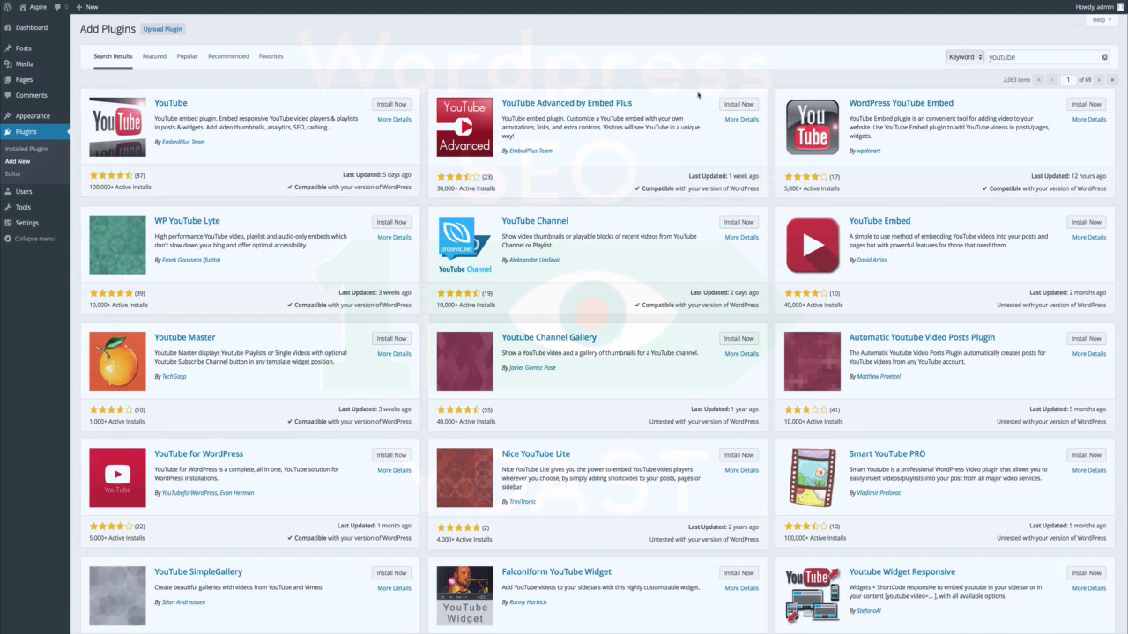
double_click(1046, 58)
type("wordpress s")
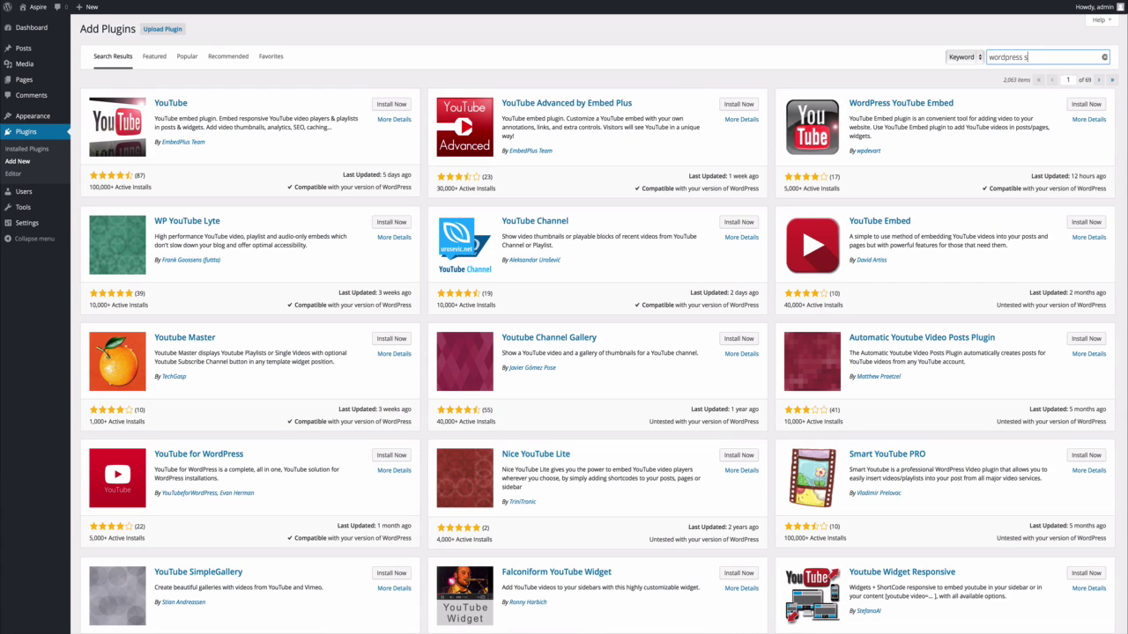
type("eo by y")
Search for 'wordpress seo by yoast', browse the site title, colour, header and background settings, then install WordPress SEO by Yoast.
key("Return")
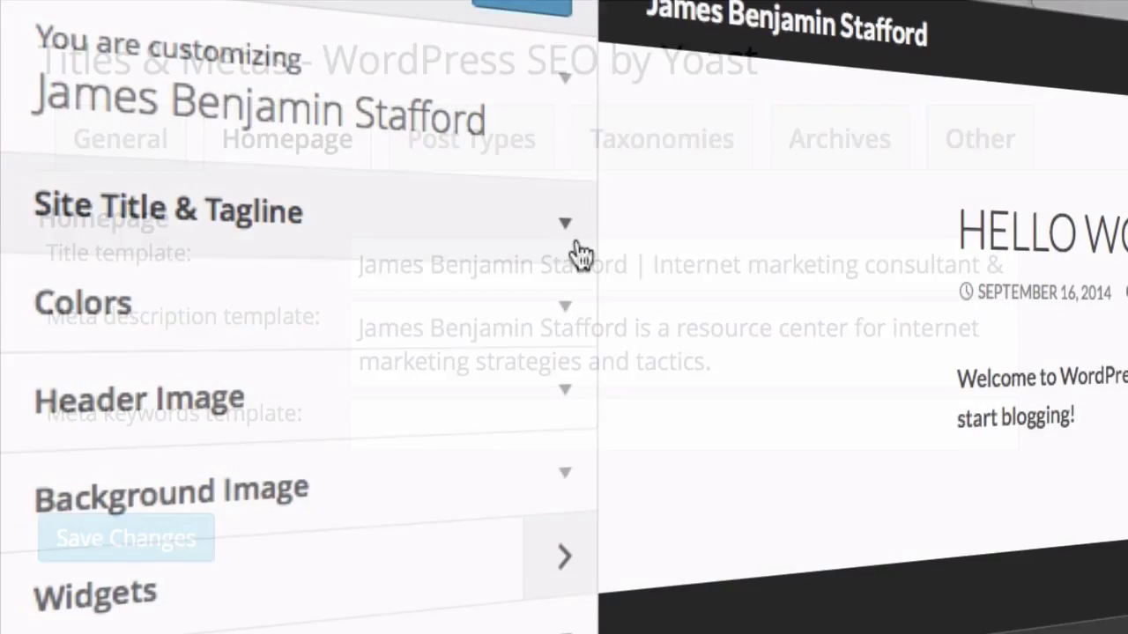
left_click(565, 224)
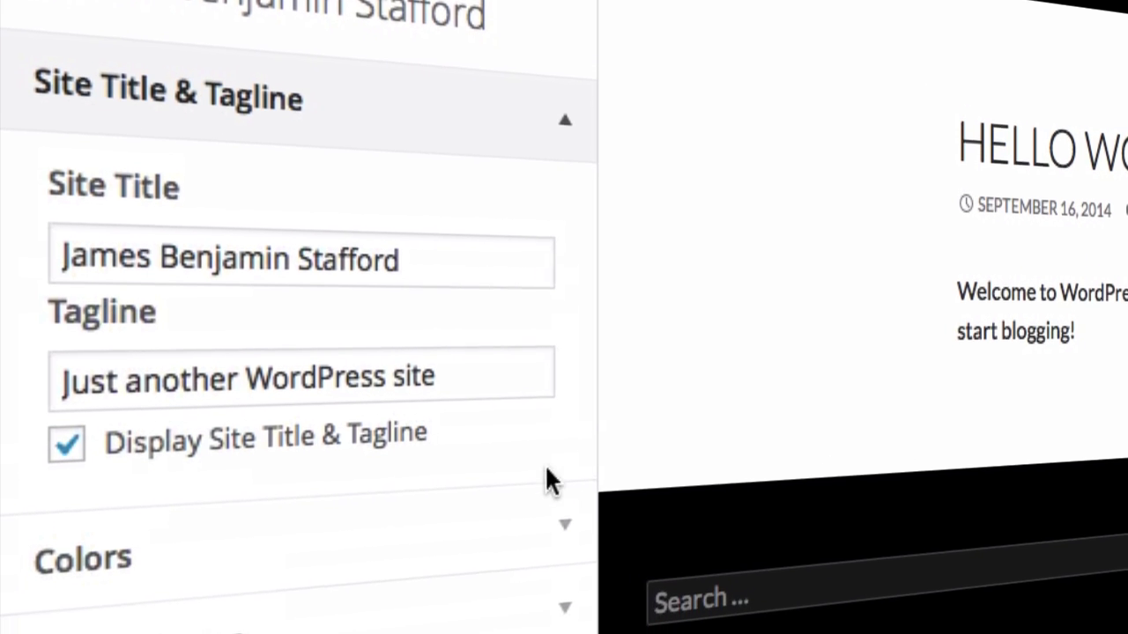
left_click(565, 542)
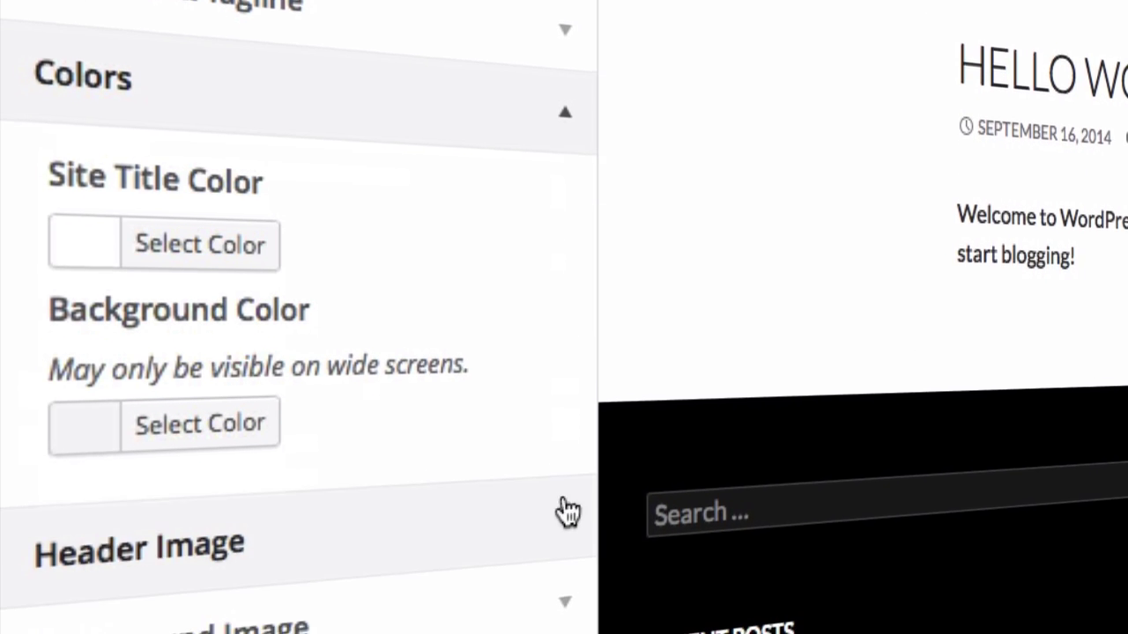
left_click(567, 564)
scroll(565, 476, "down", 5)
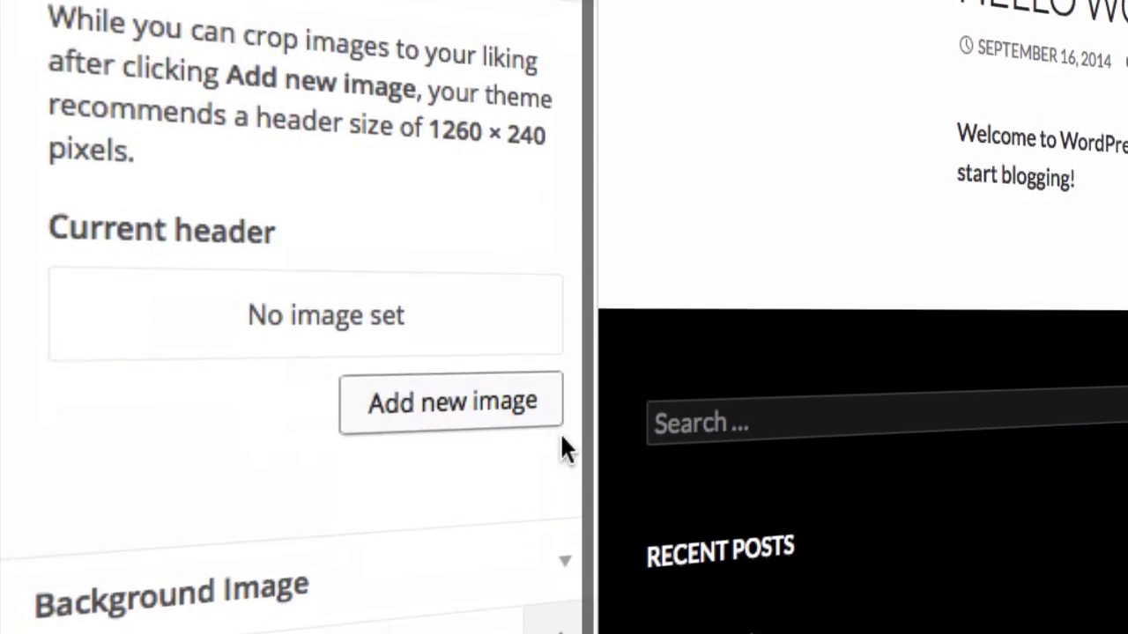
left_click(558, 522)
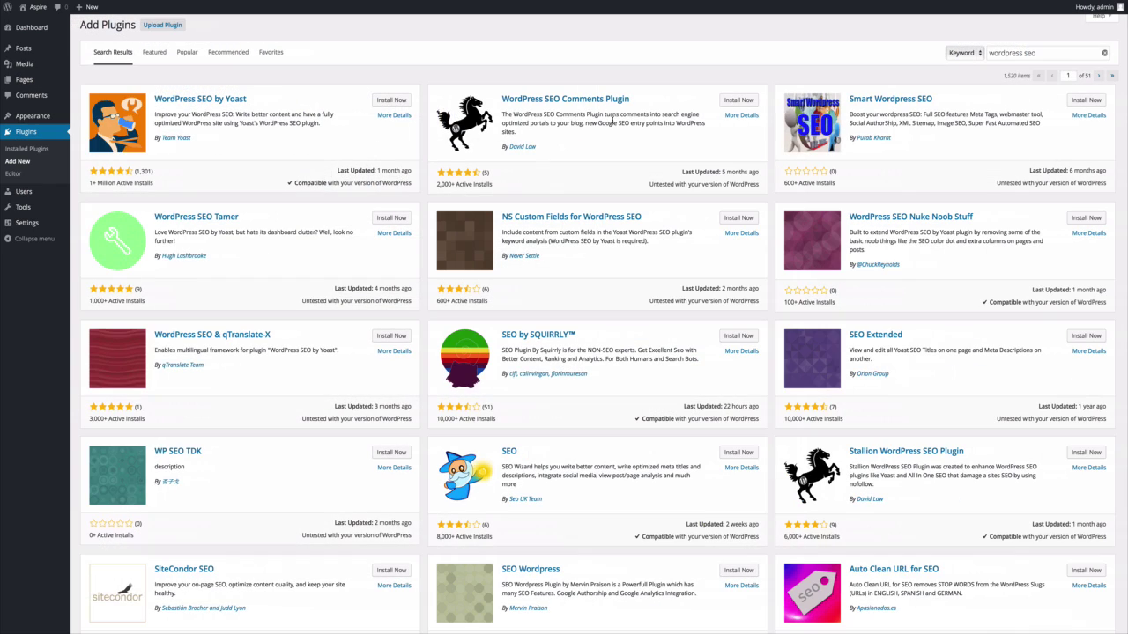
left_click(384, 102)
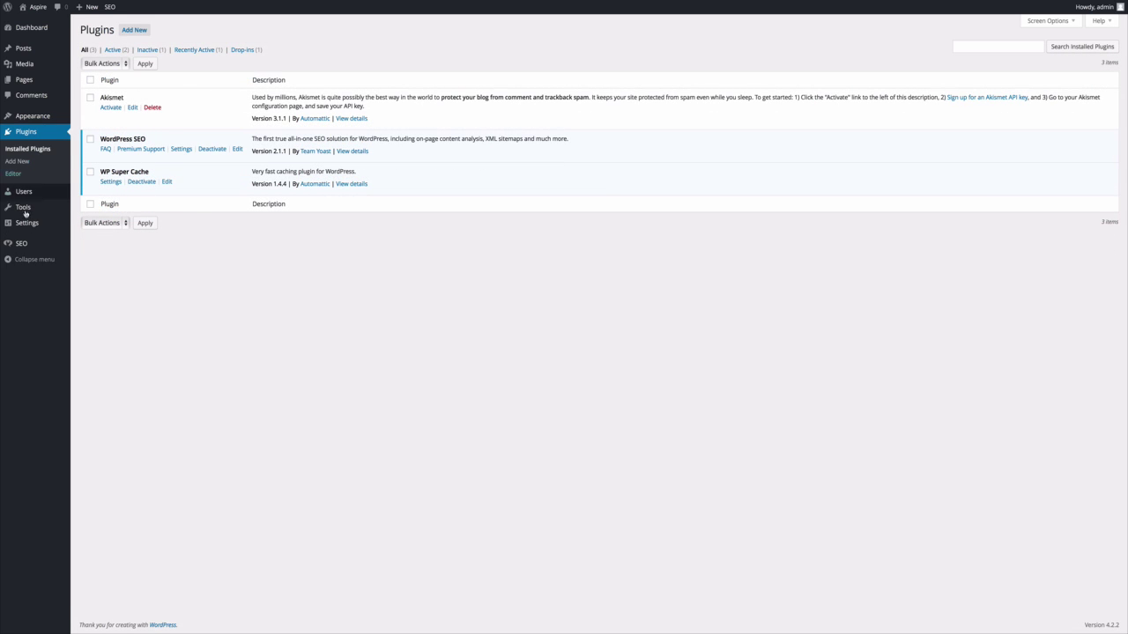
Show the Homepage title and meta description templates under Yoast SEO Titles & Metas.
mouse_move(27, 242)
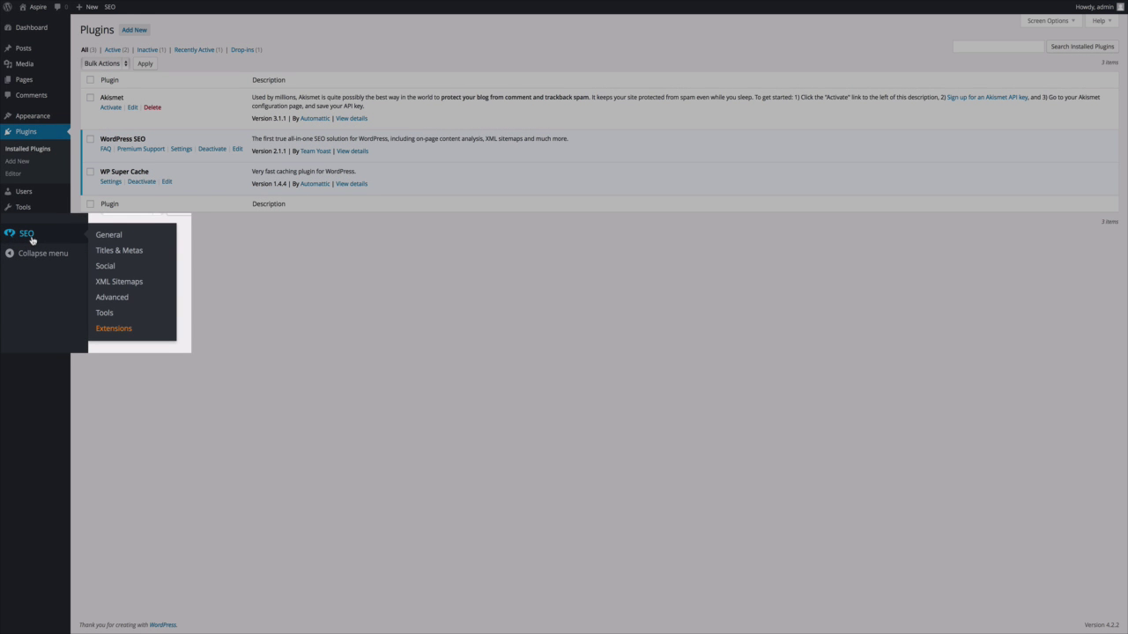
left_click(115, 254)
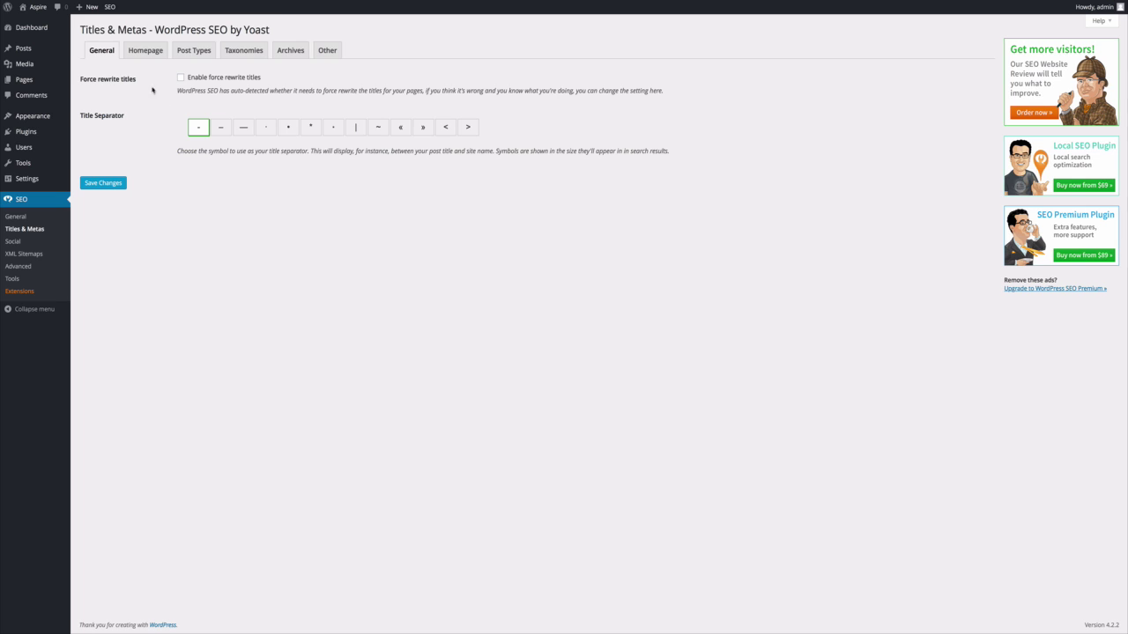
left_click(148, 53)
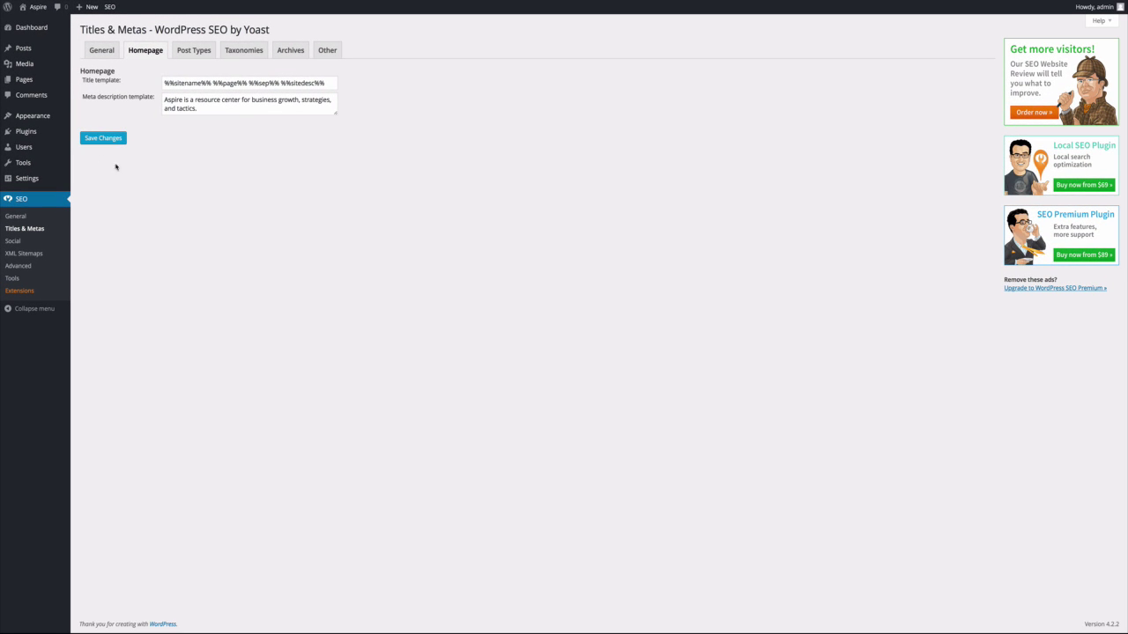
mouse_move(25, 82)
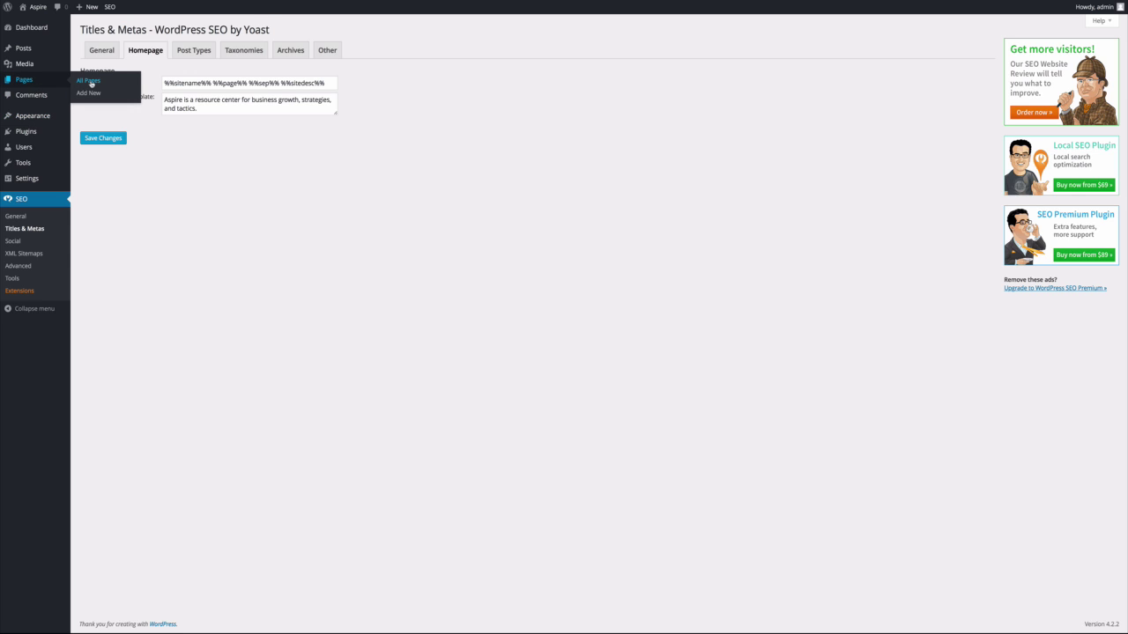
Open the contact us page from All Pages in the editor.
mouse_move(107, 104)
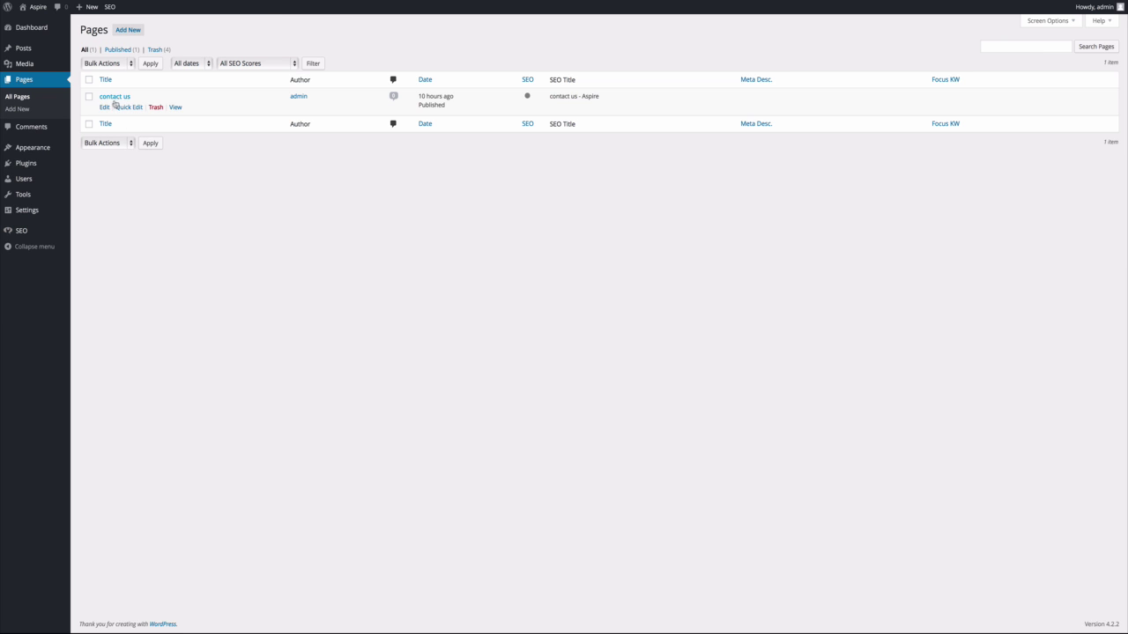
left_click(105, 109)
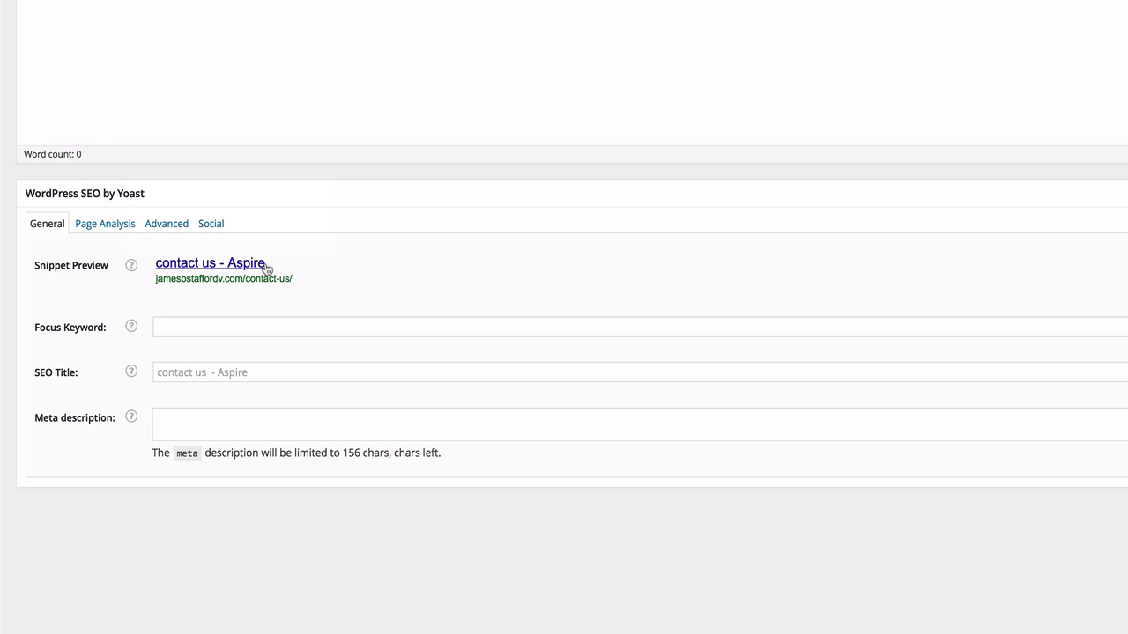
Paste a meta description inviting visitors to reach out anytime by phone into the Yoast box.
left_click(200, 425)
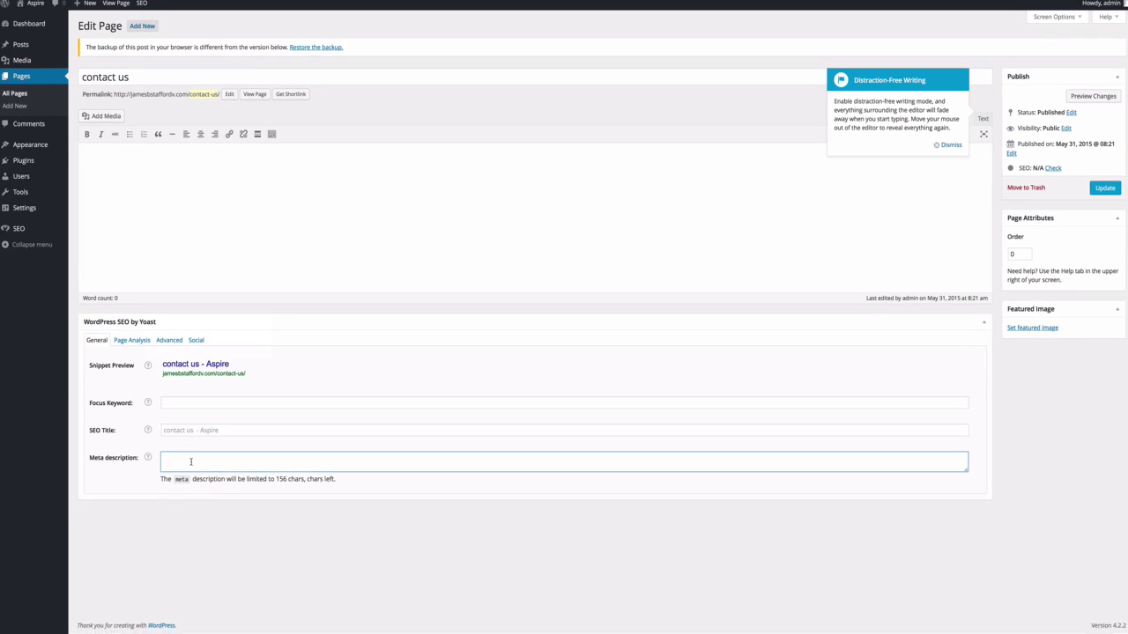
type("We would love to hear form you reach out to us anytime (777) 777-7777")
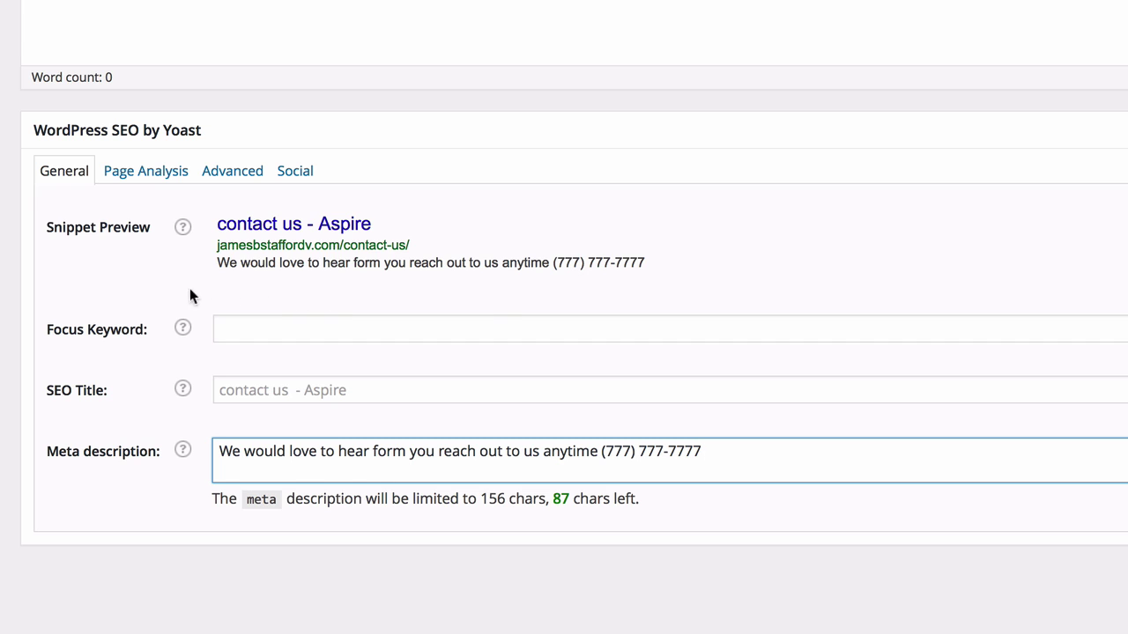
mouse_move(181, 229)
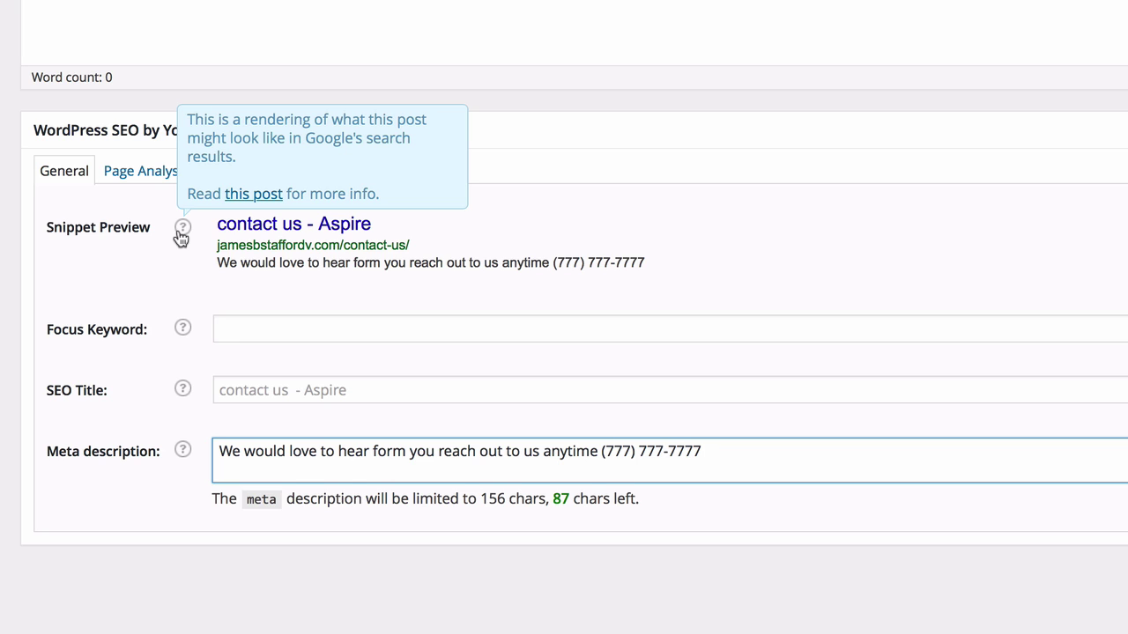
mouse_move(184, 330)
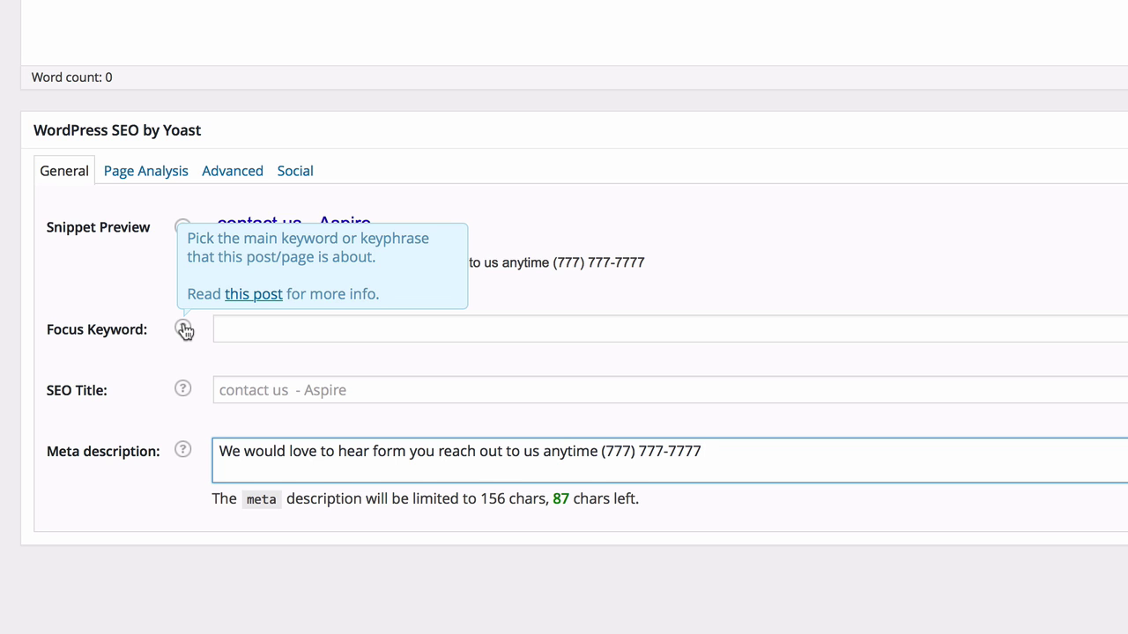
left_click(312, 326)
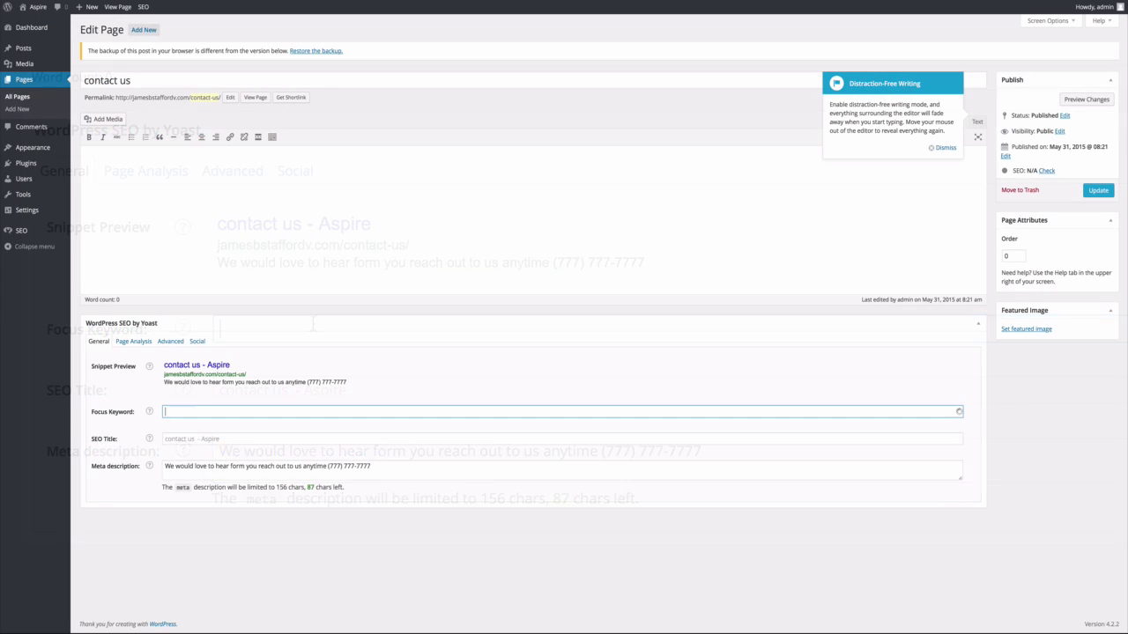
Enter focus keyword 'contact us' and begin the meta description with 'Contact us' plus a lowercase w.
type("contact us")
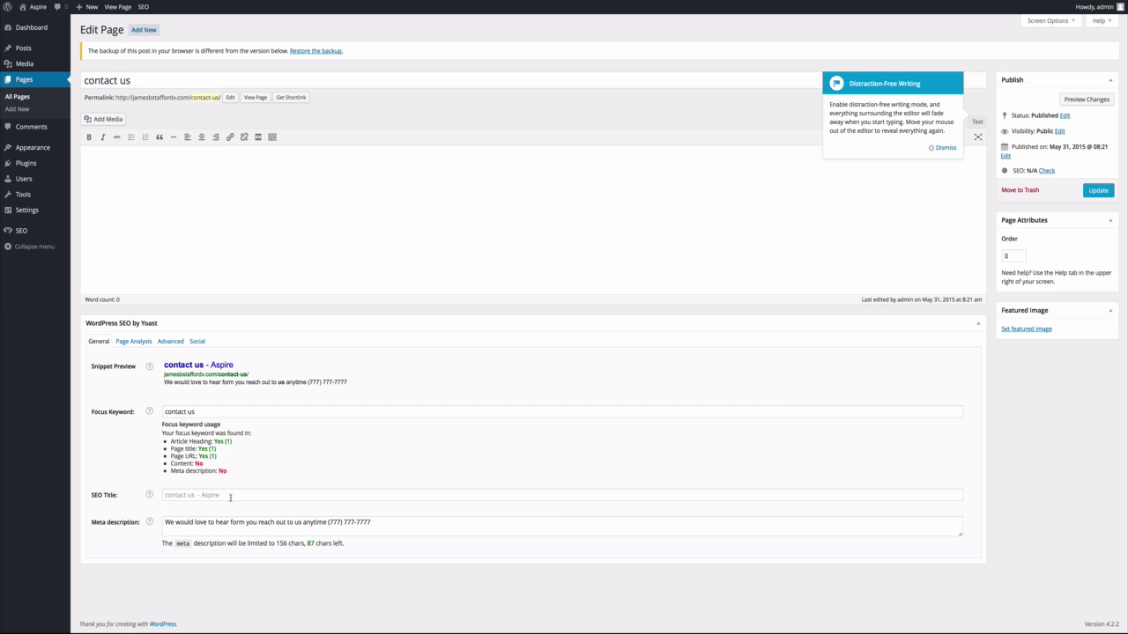
mouse_move(148, 526)
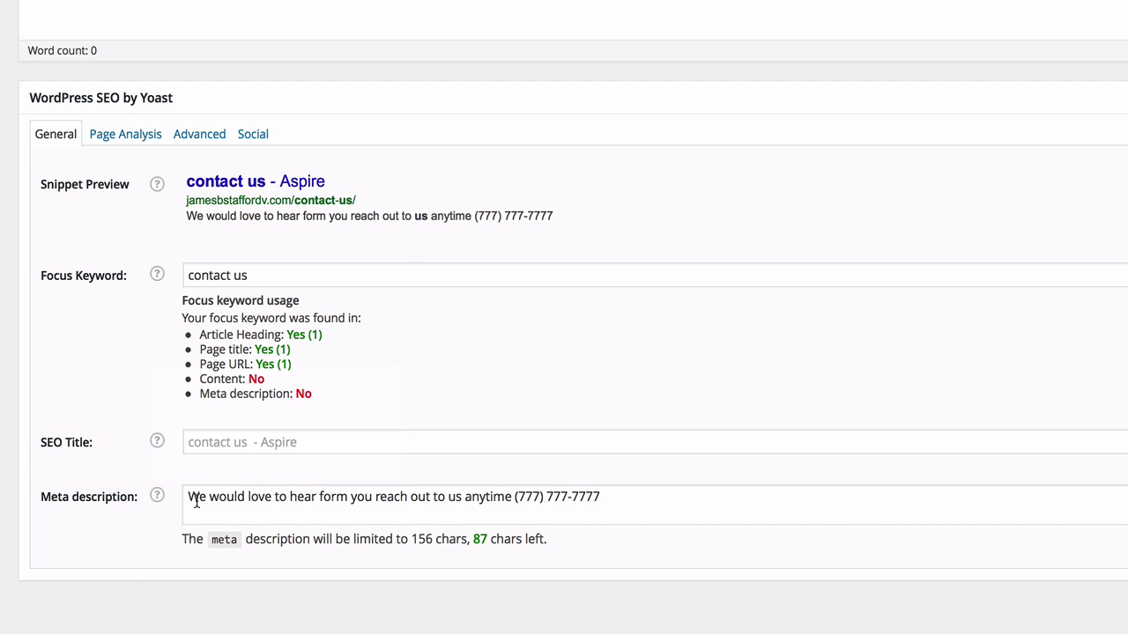
left_click(185, 497)
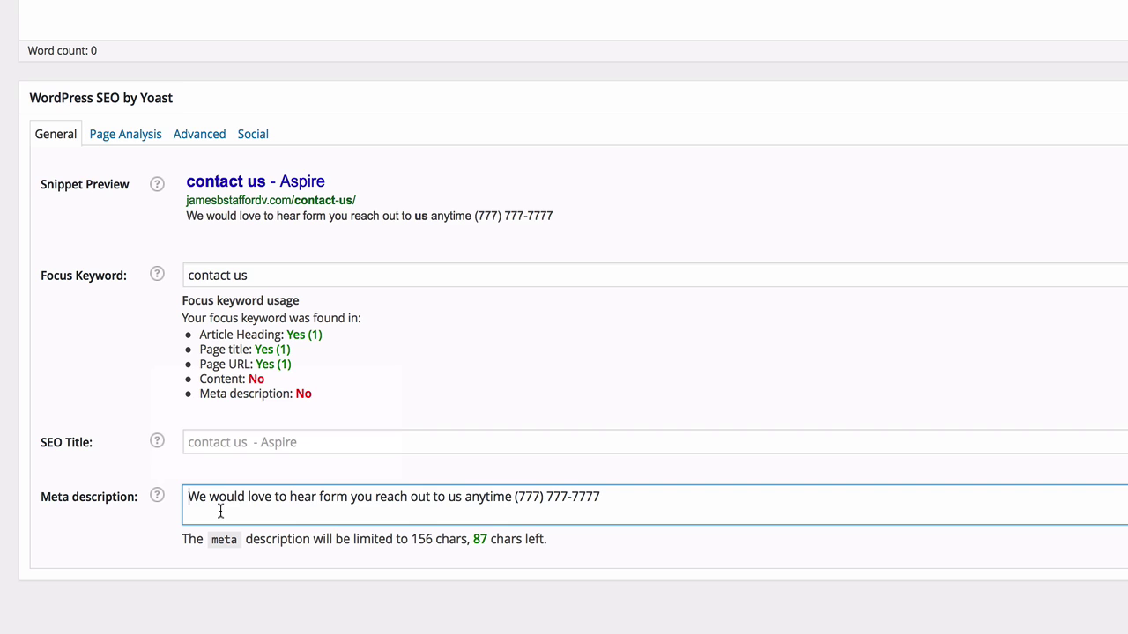
type("Contact ")
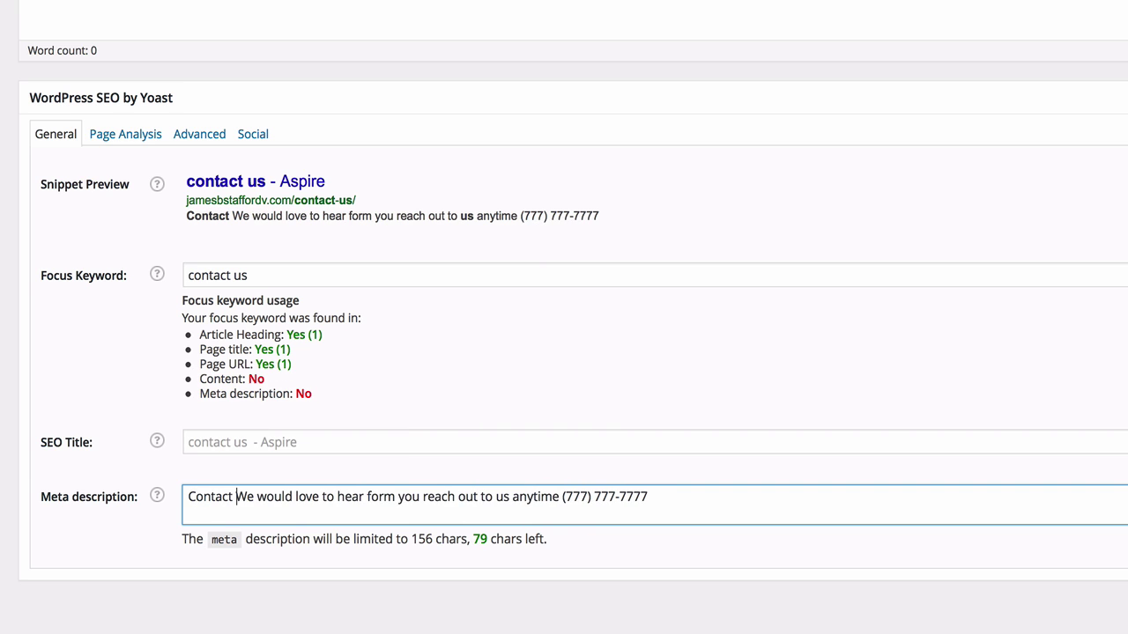
type("us")
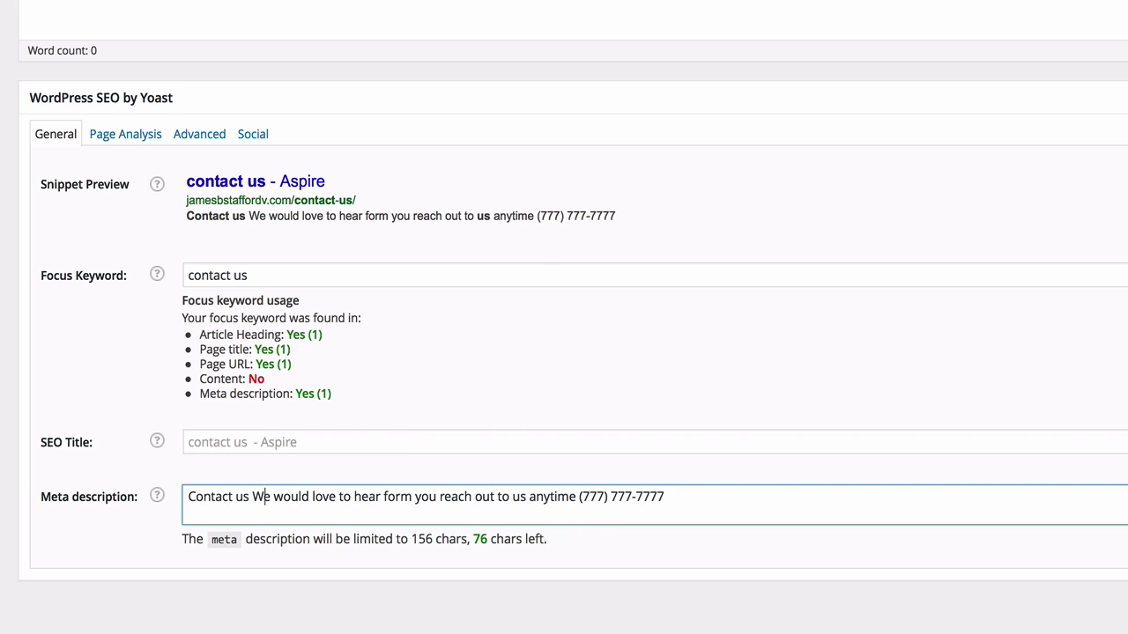
key("Delete")
type("w")
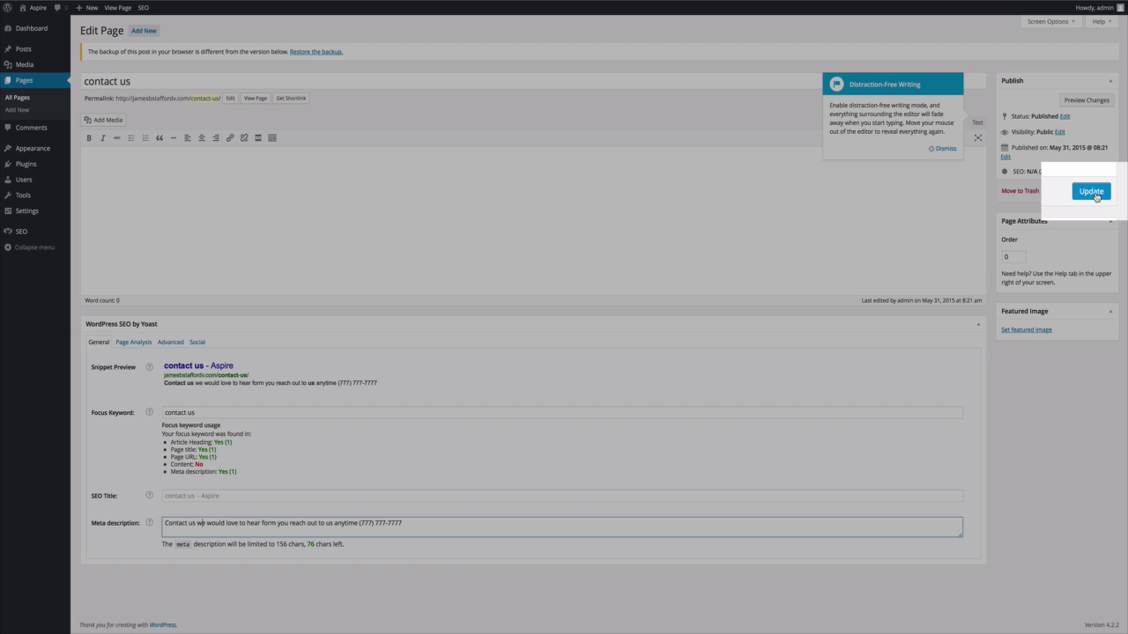
Update the contact us page to save its new focus keyword and meta description.
left_click(1092, 193)
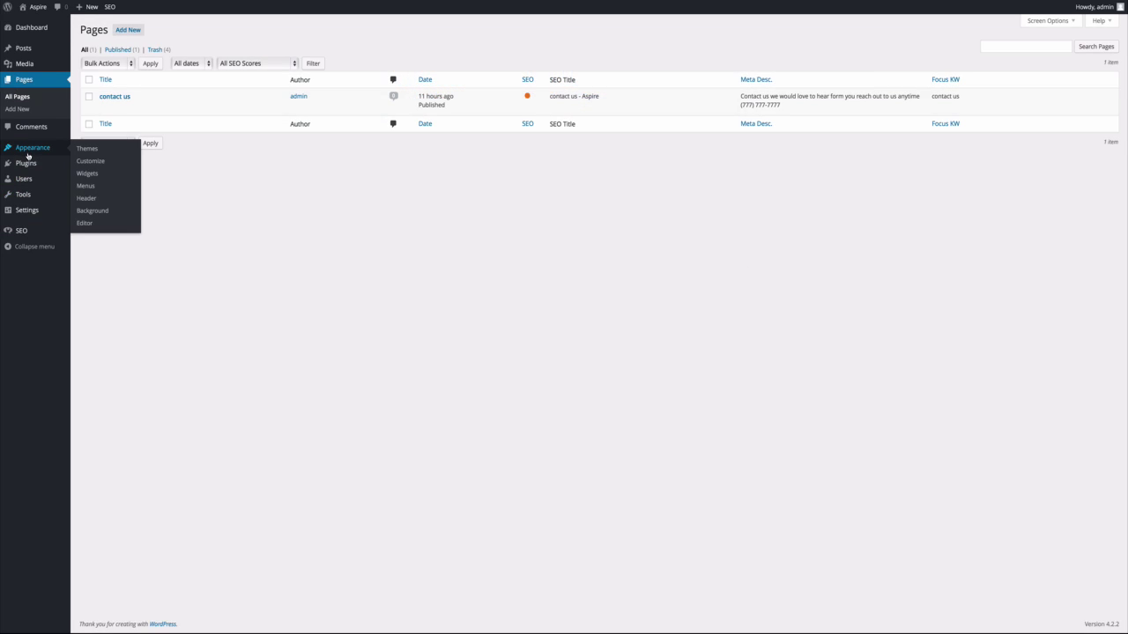
Search the plugin directory for 'yoast' under Plugins > Add New and browse the results.
mouse_move(29, 167)
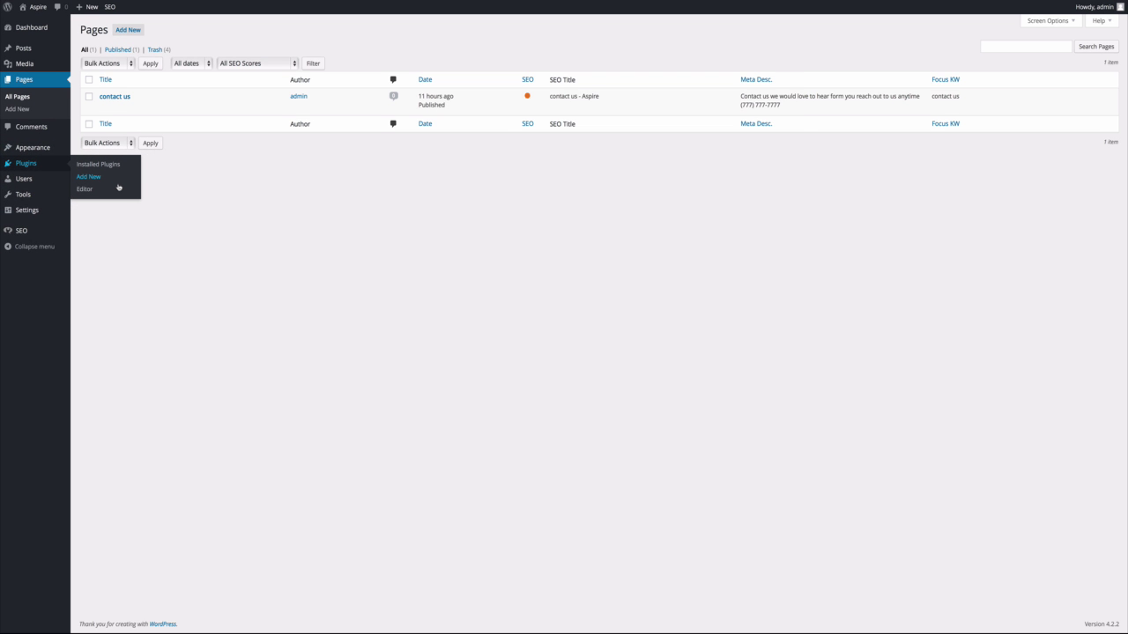
left_click(118, 182)
left_click(1042, 63)
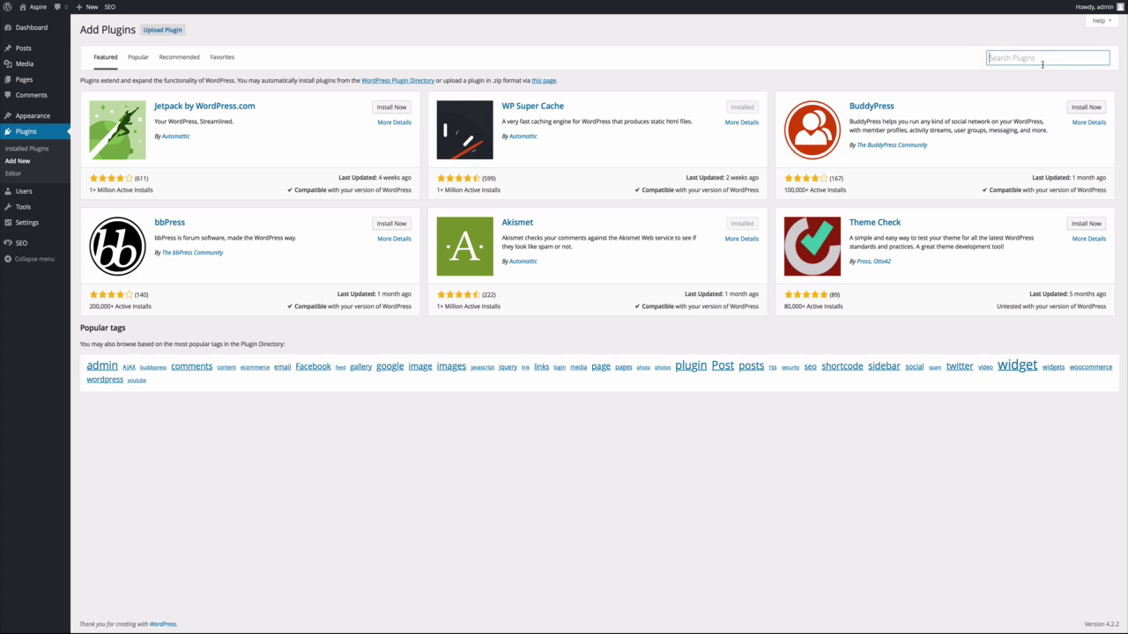
type("yo")
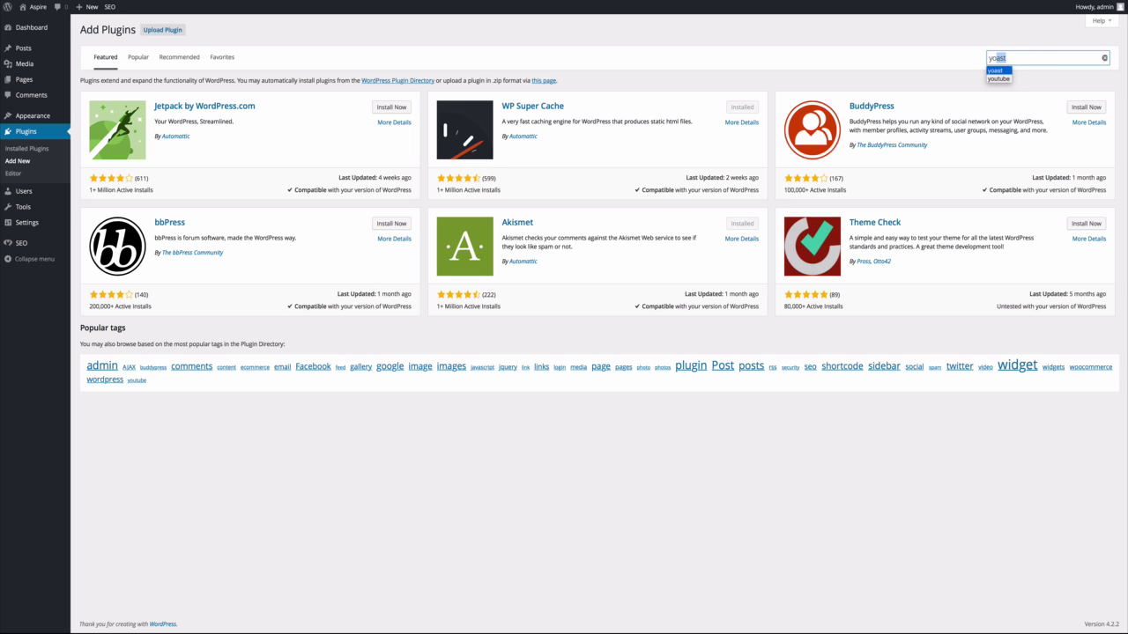
type("ast")
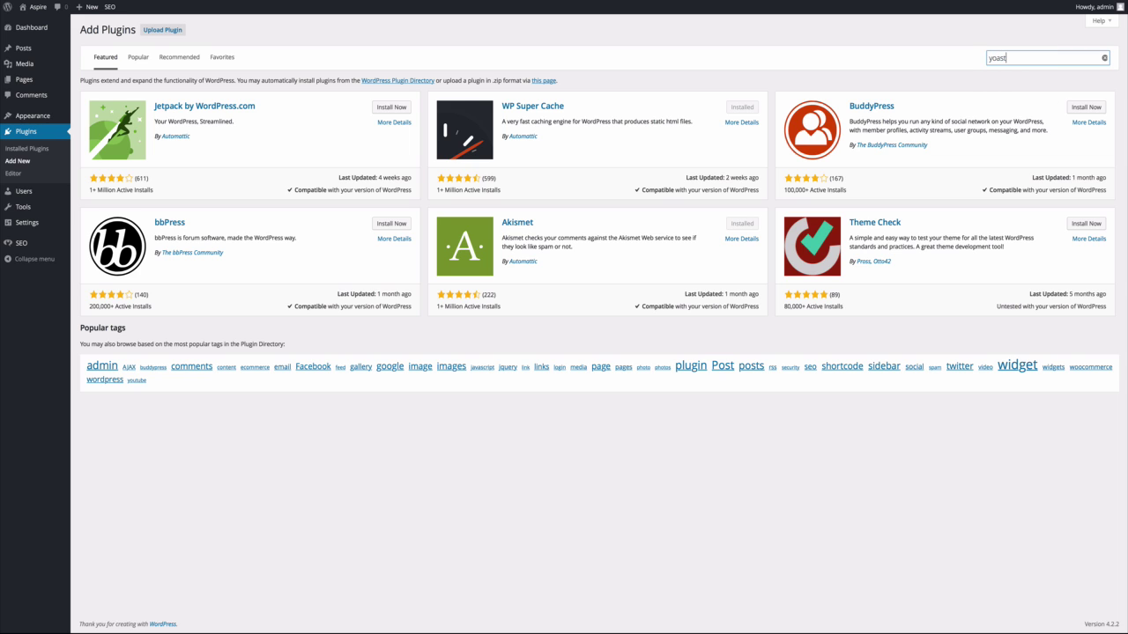
key("Return")
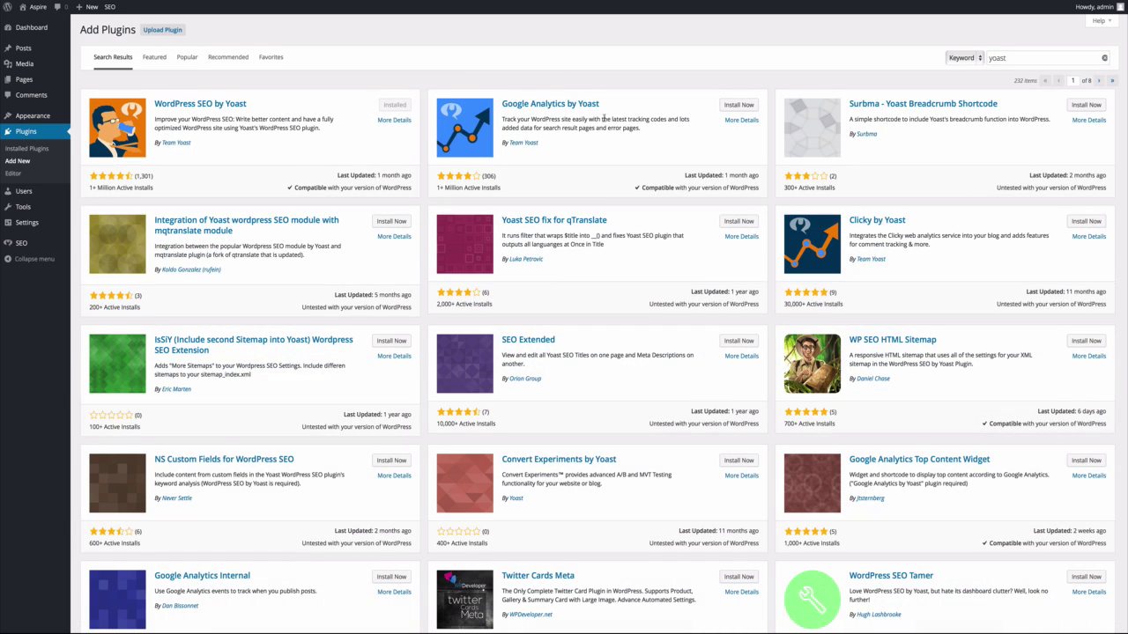
scroll(827, 265, "down", 1)
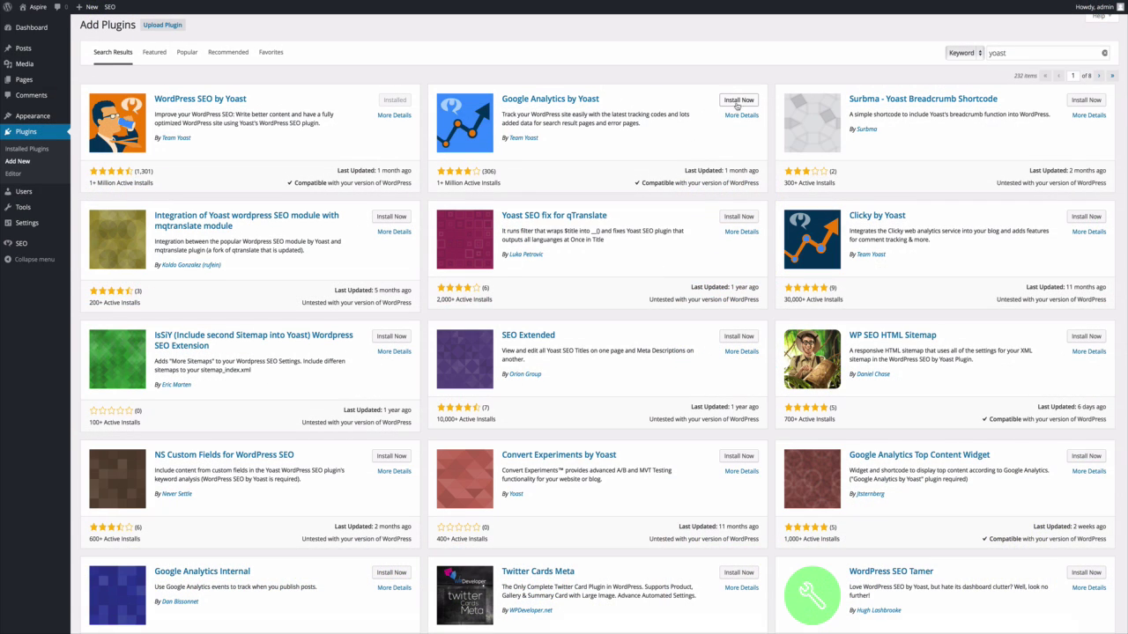
Install and activate Google Analytics by Yoast, then go to its settings.
left_click(737, 101)
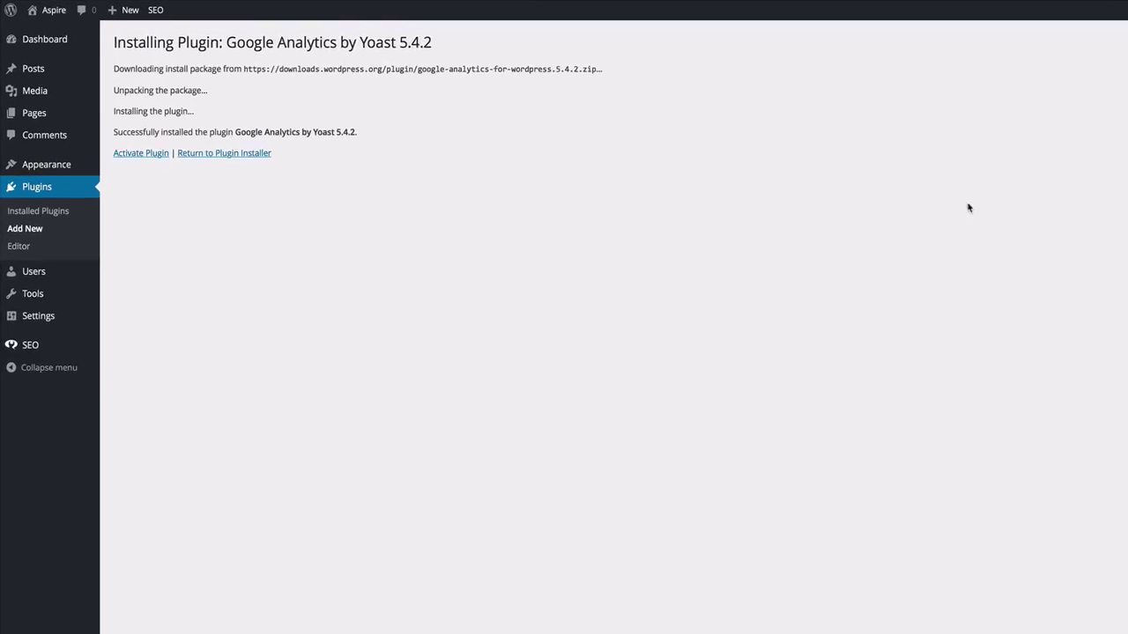
left_click(142, 154)
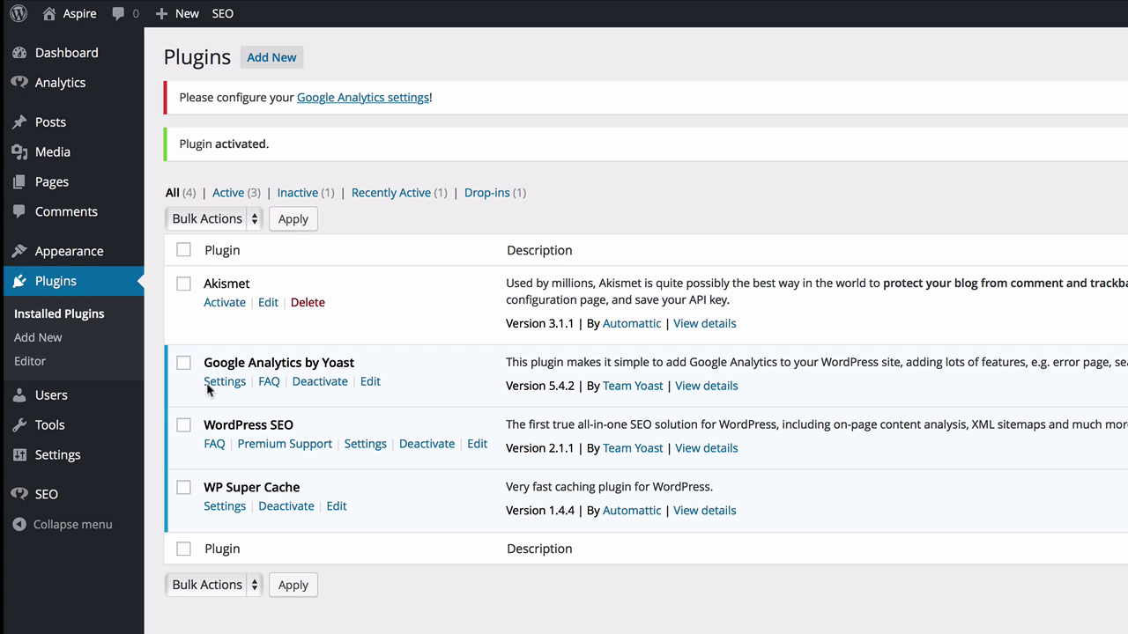
left_click(364, 456)
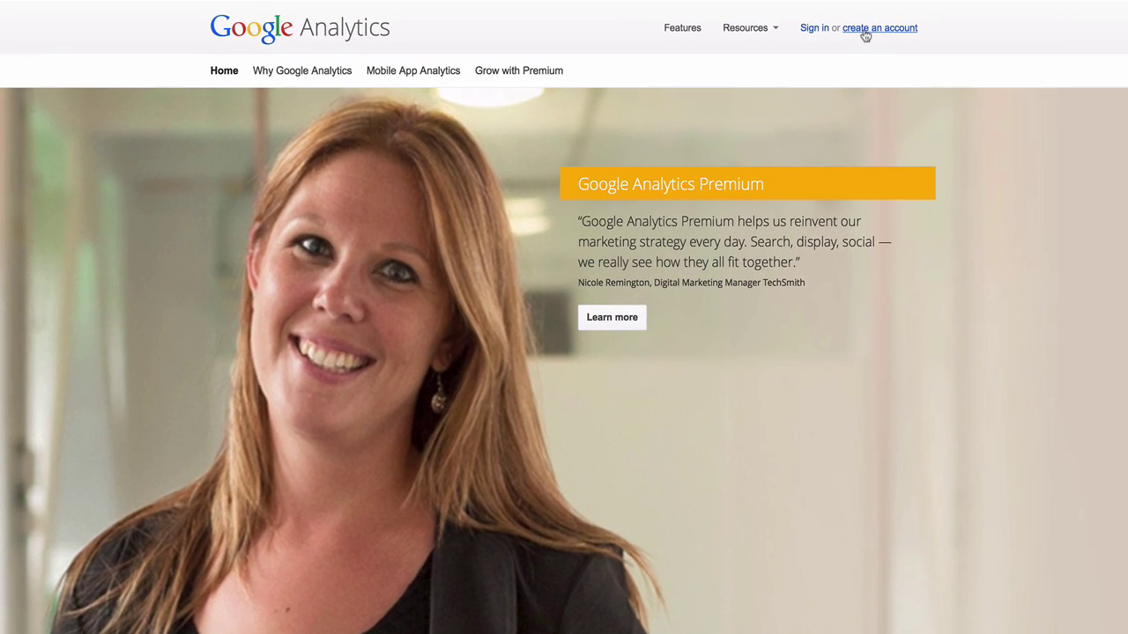
Start a new Google account sign-up and fill in the name and year fields.
left_click(865, 32)
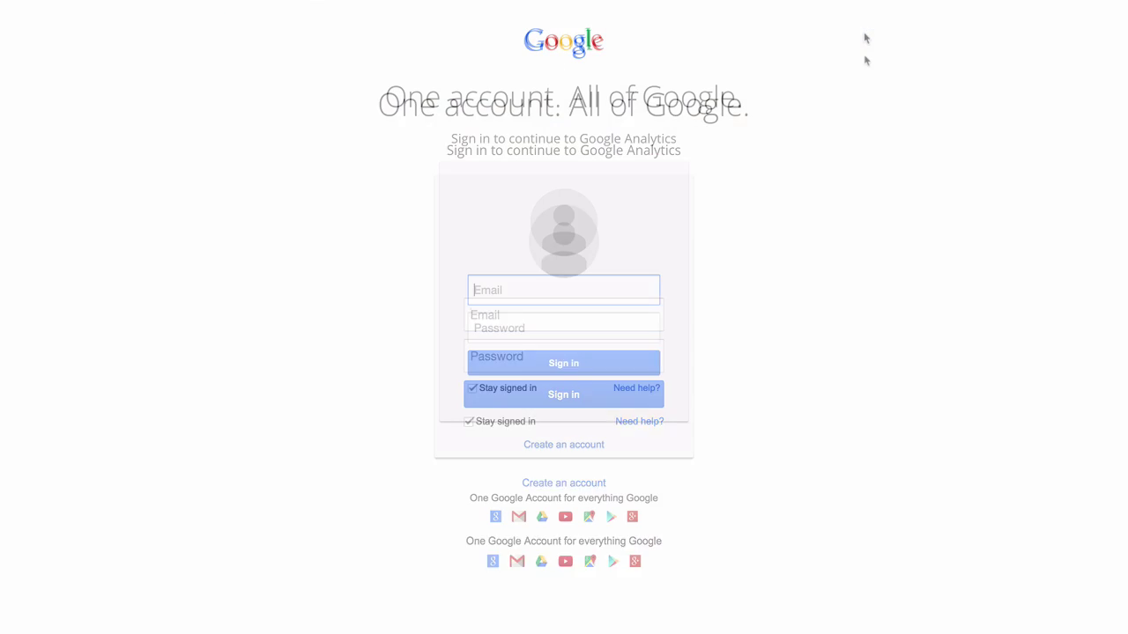
left_click(568, 446)
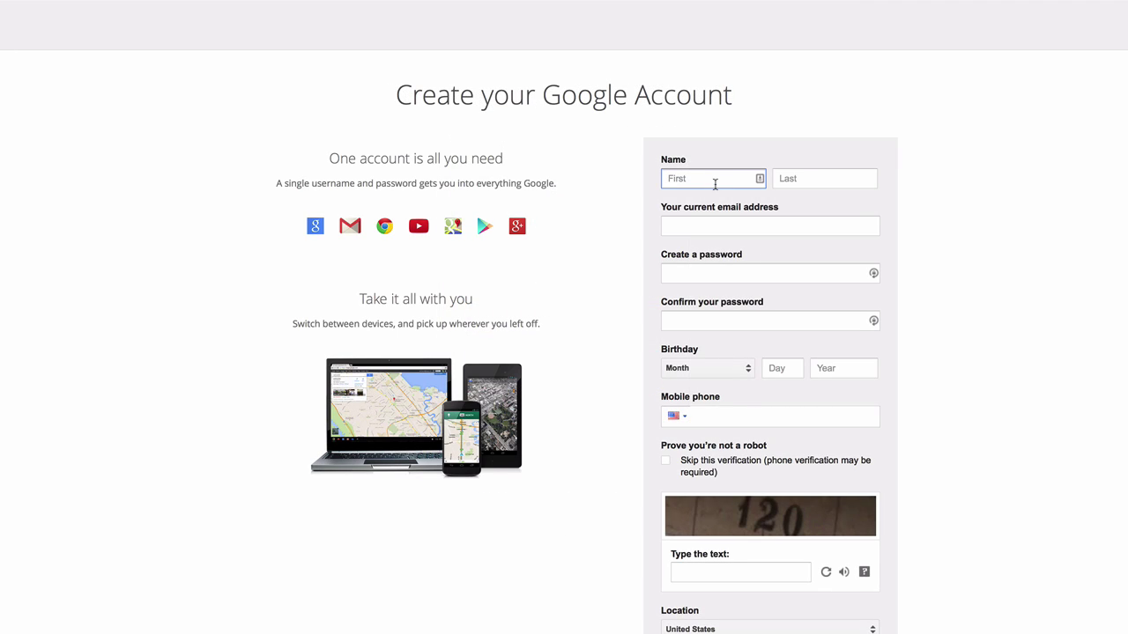
type("James")
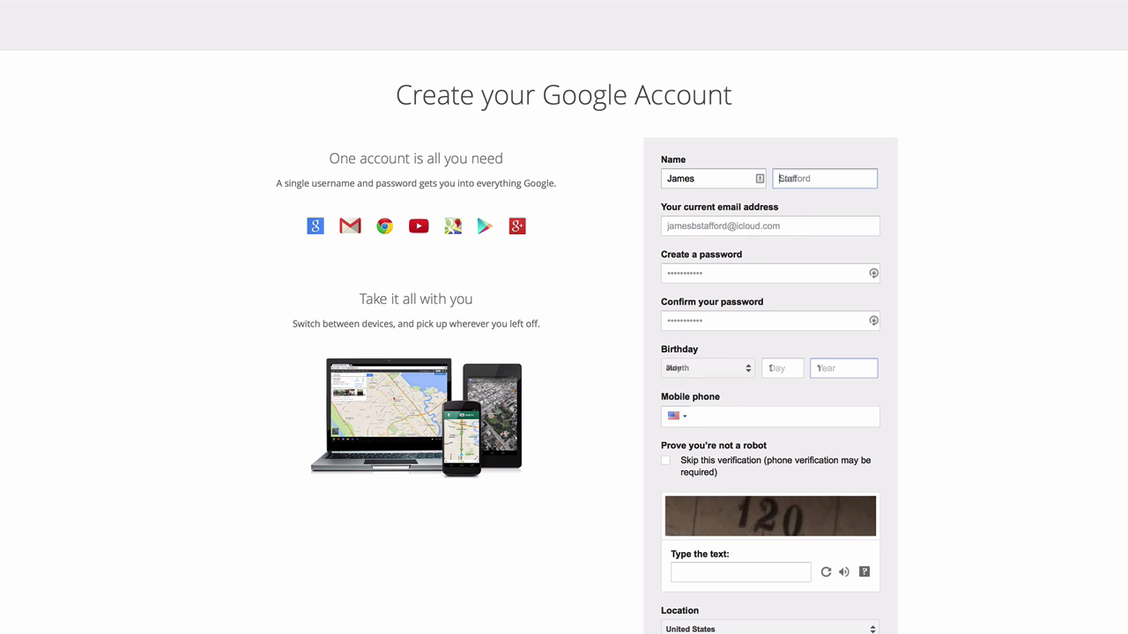
type("199")
type("9")
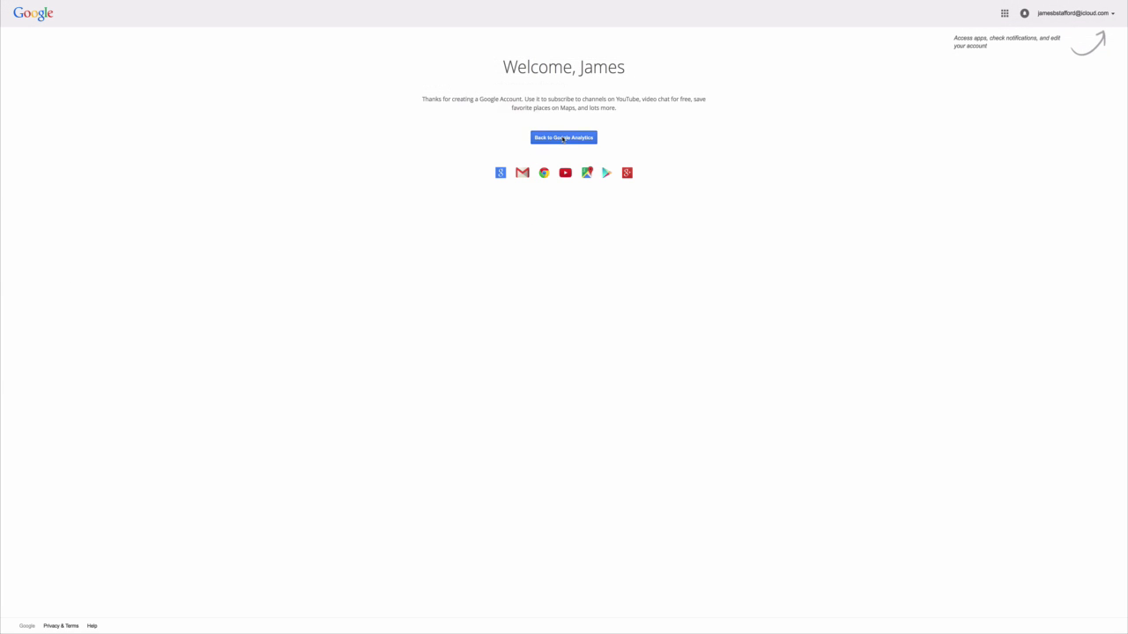
Return to Google Analytics and copy the new property's full tracking ID.
left_click(564, 138)
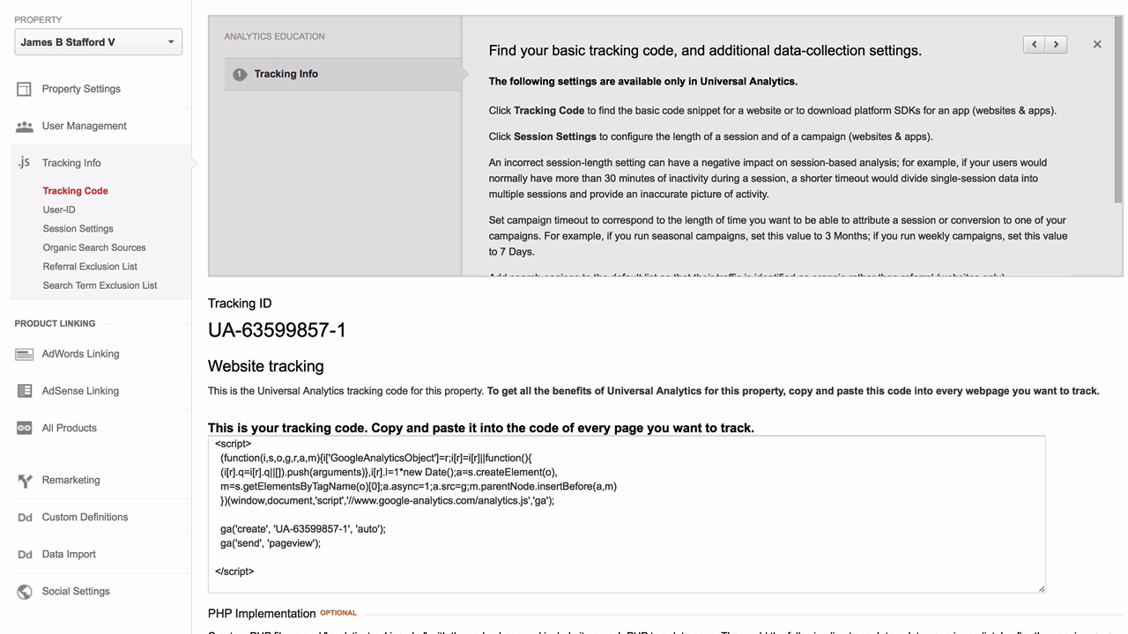
left_click_drag(358, 333, 308, 334)
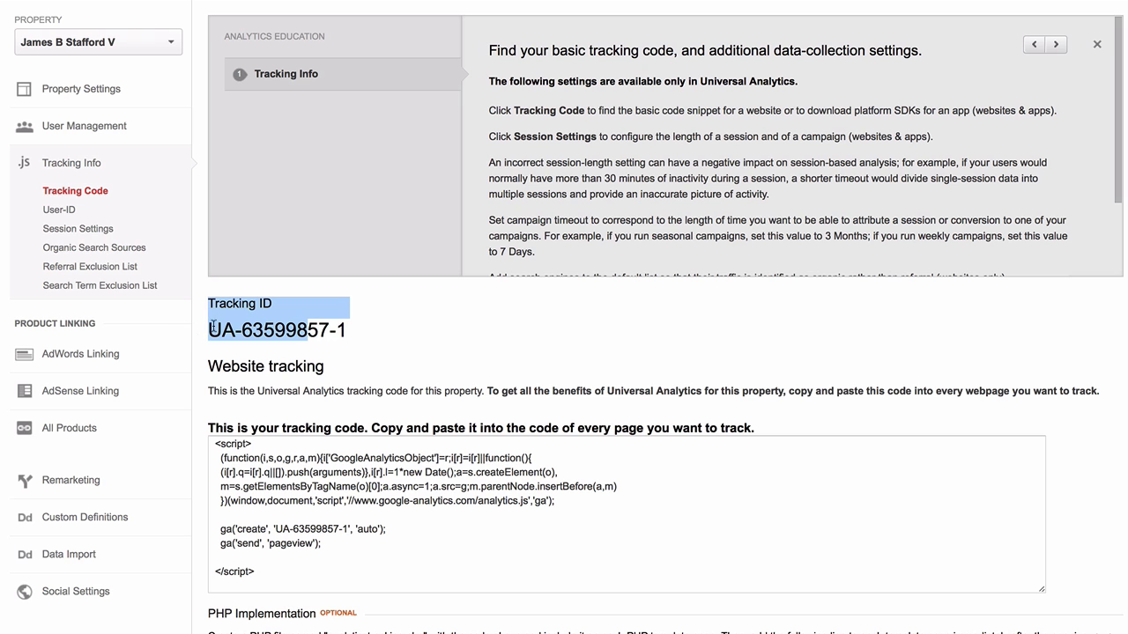
left_click_drag(209, 330, 347, 333)
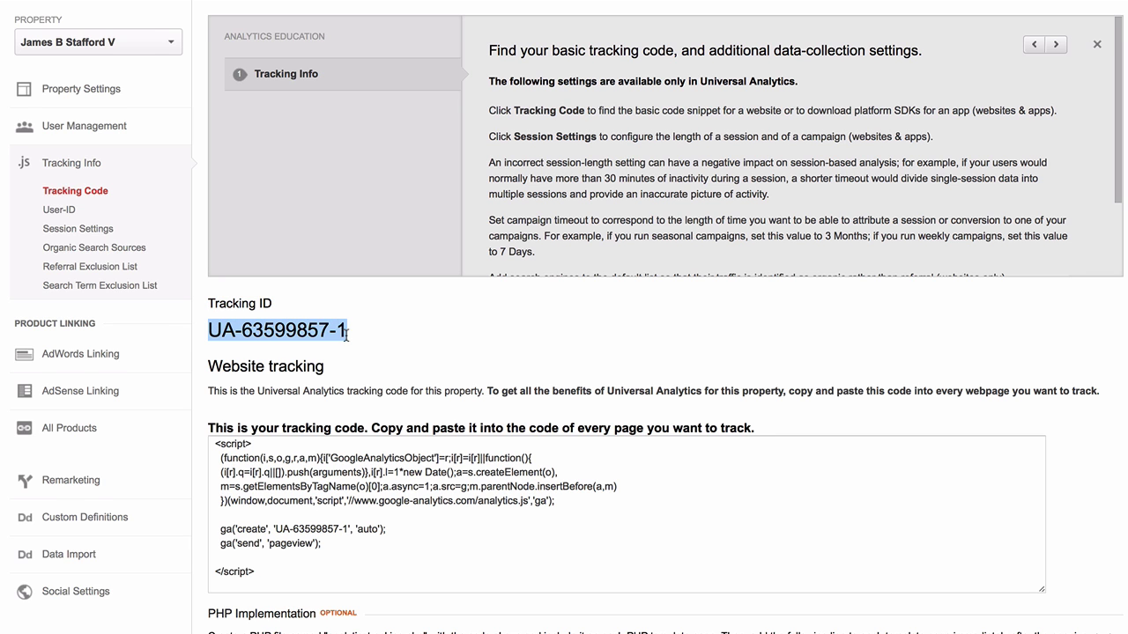
right_click(341, 331)
left_click(363, 382)
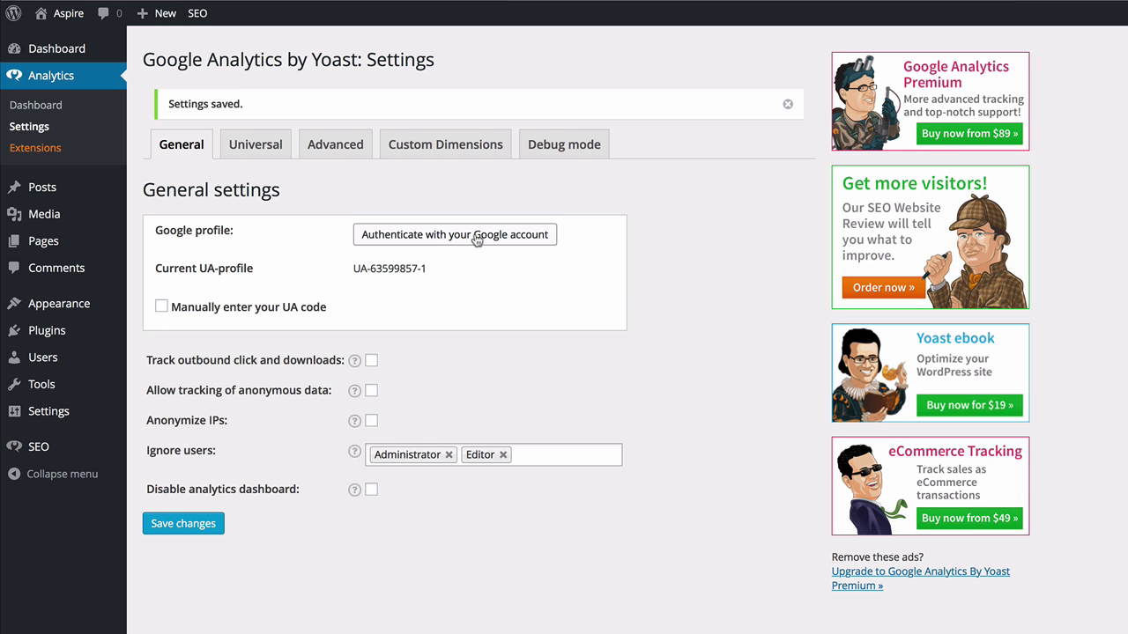
Authenticate the plugin with Google by copying, pasting and saving the authorisation code.
left_click(475, 234)
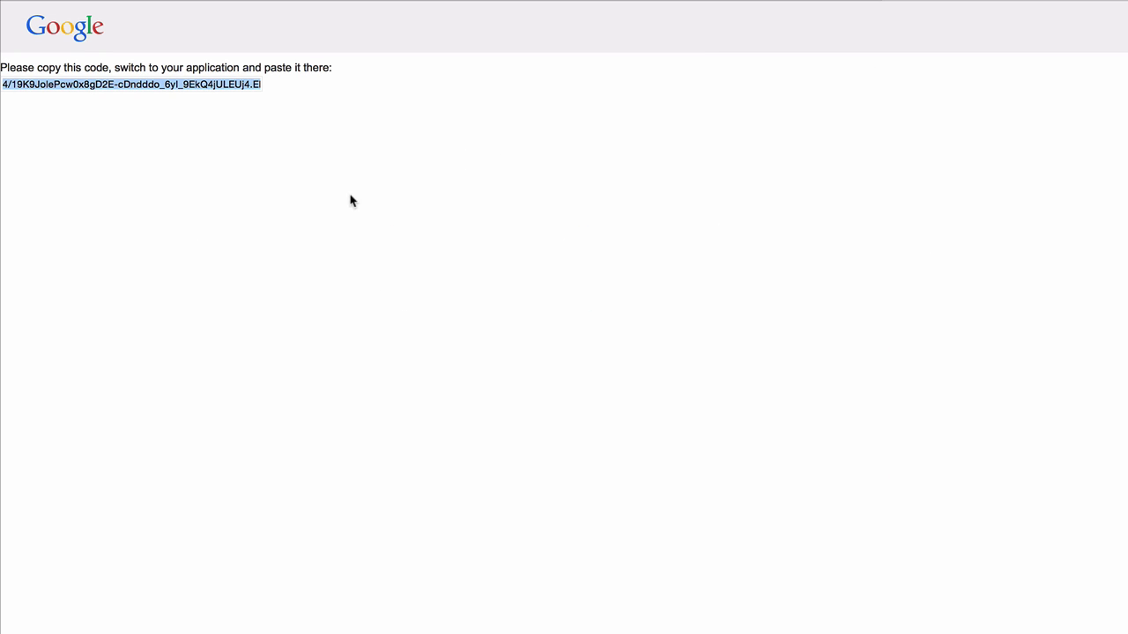
right_click(205, 84)
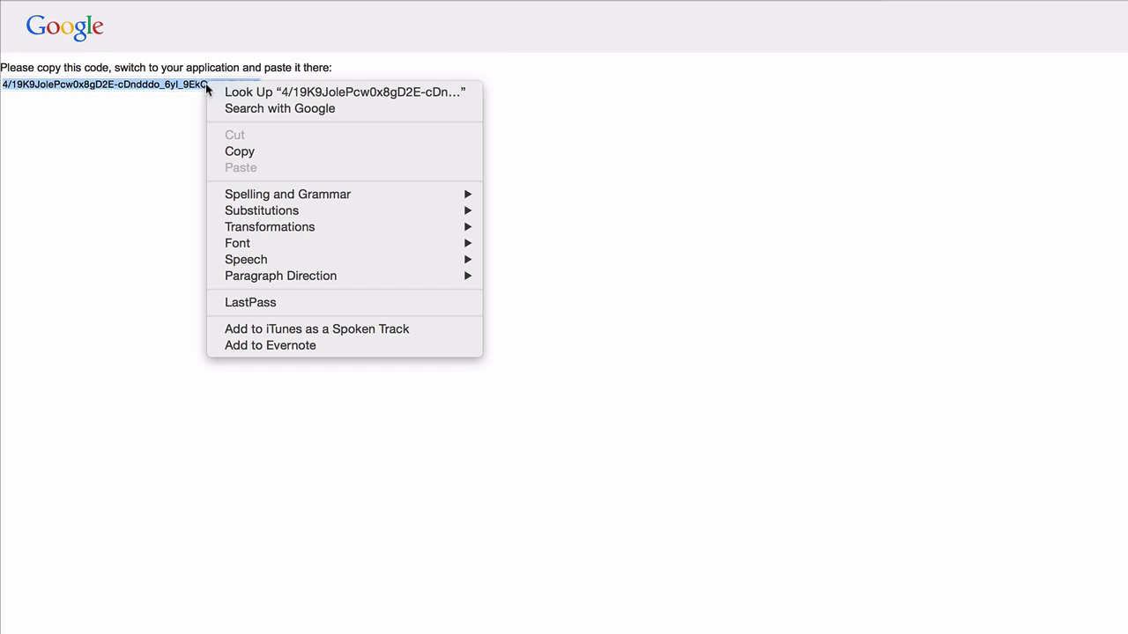
left_click(245, 154)
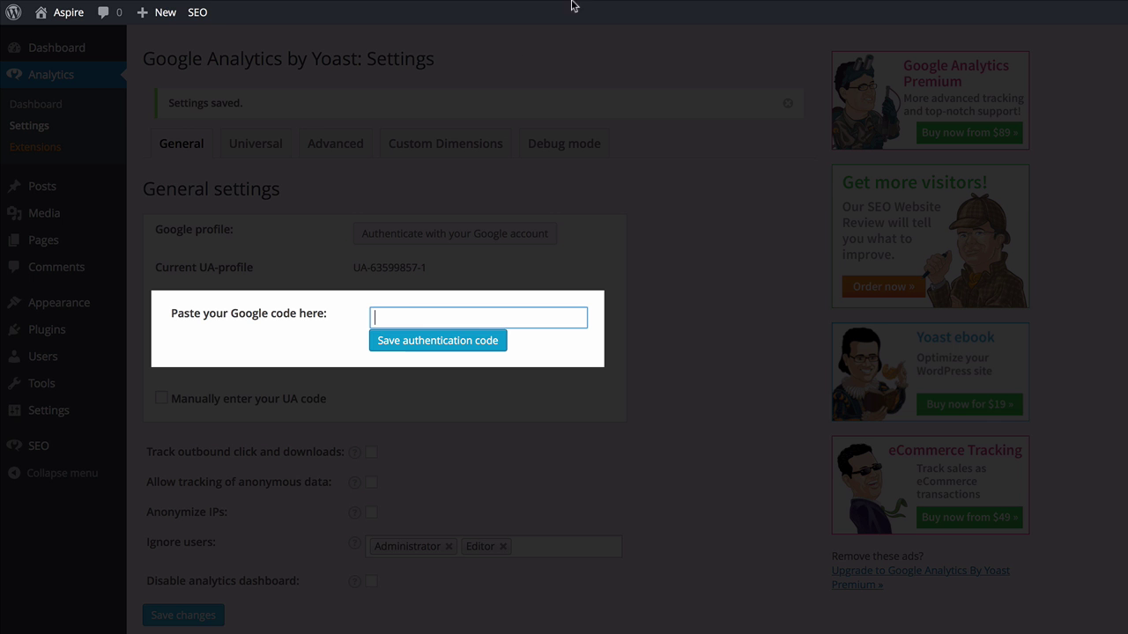
right_click(411, 311)
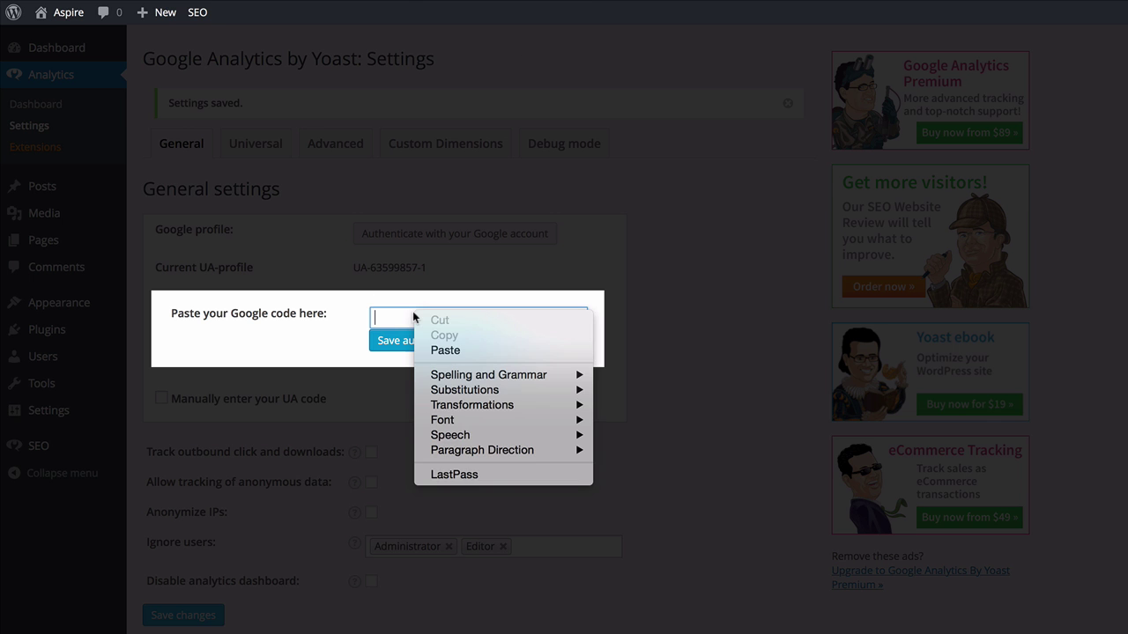
left_click(465, 352)
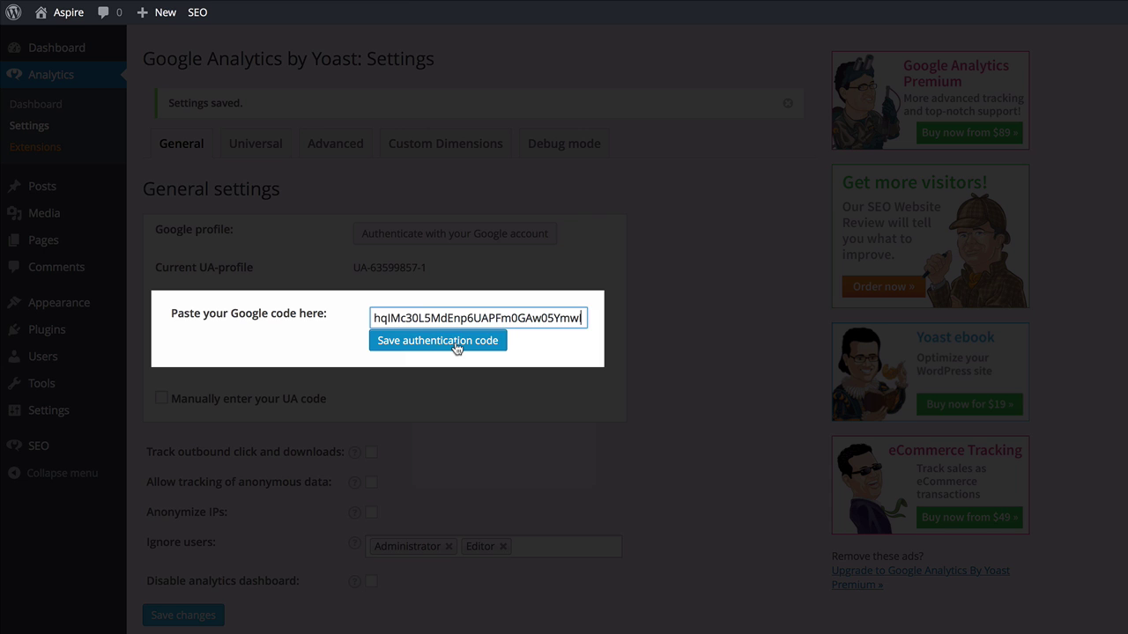
left_click(456, 345)
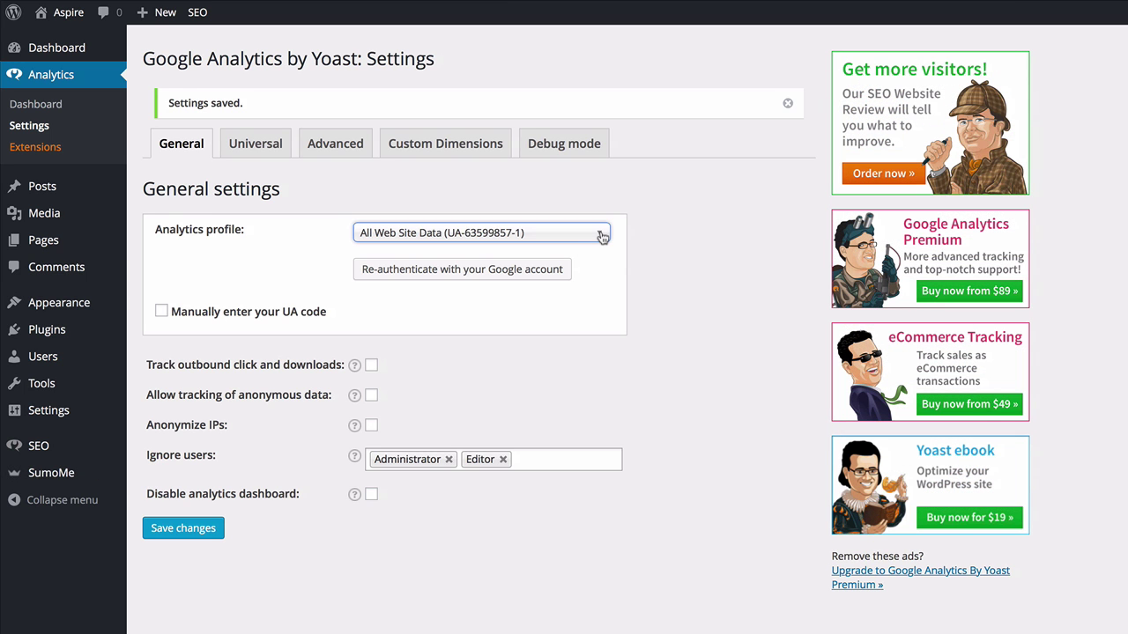
Select the All Web Site Data profile and save the analytics settings.
left_click(601, 234)
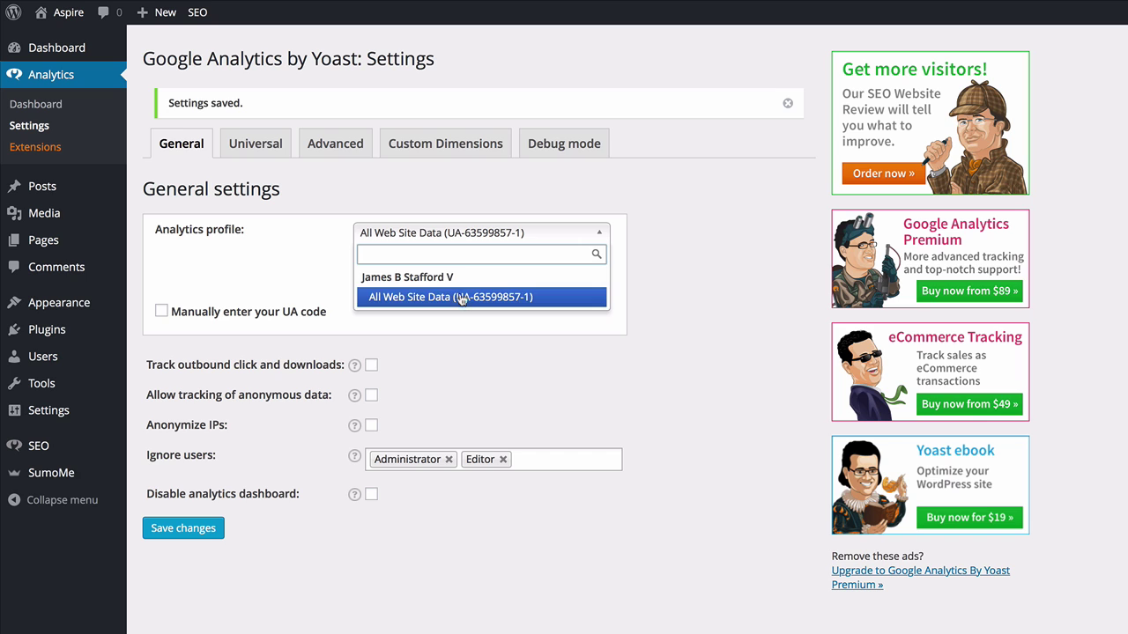
left_click(599, 234)
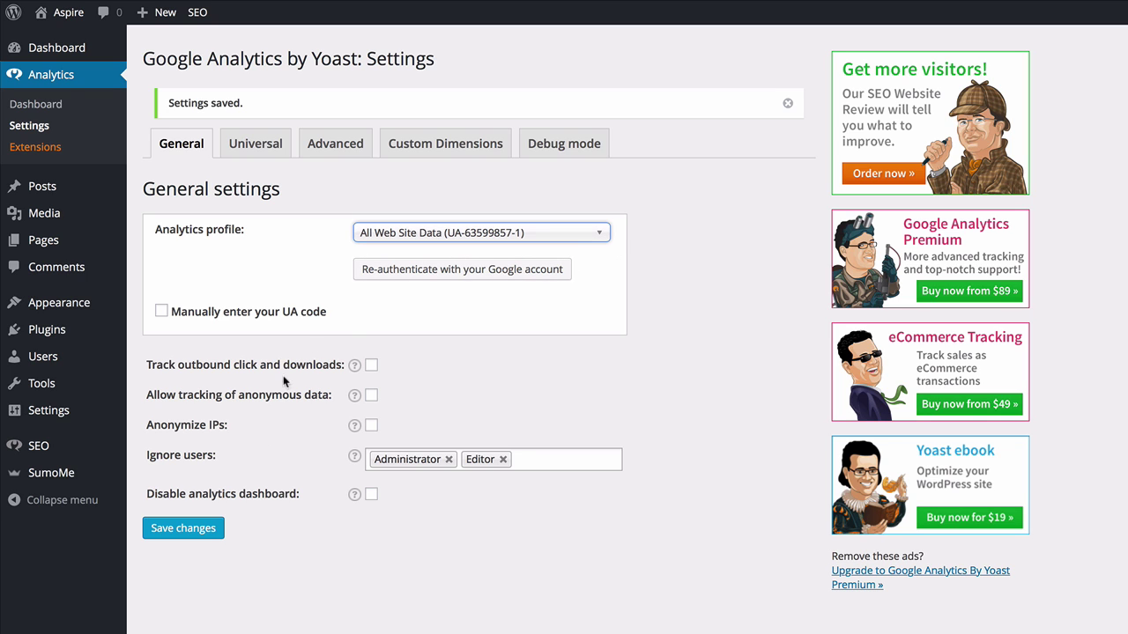
left_click(220, 528)
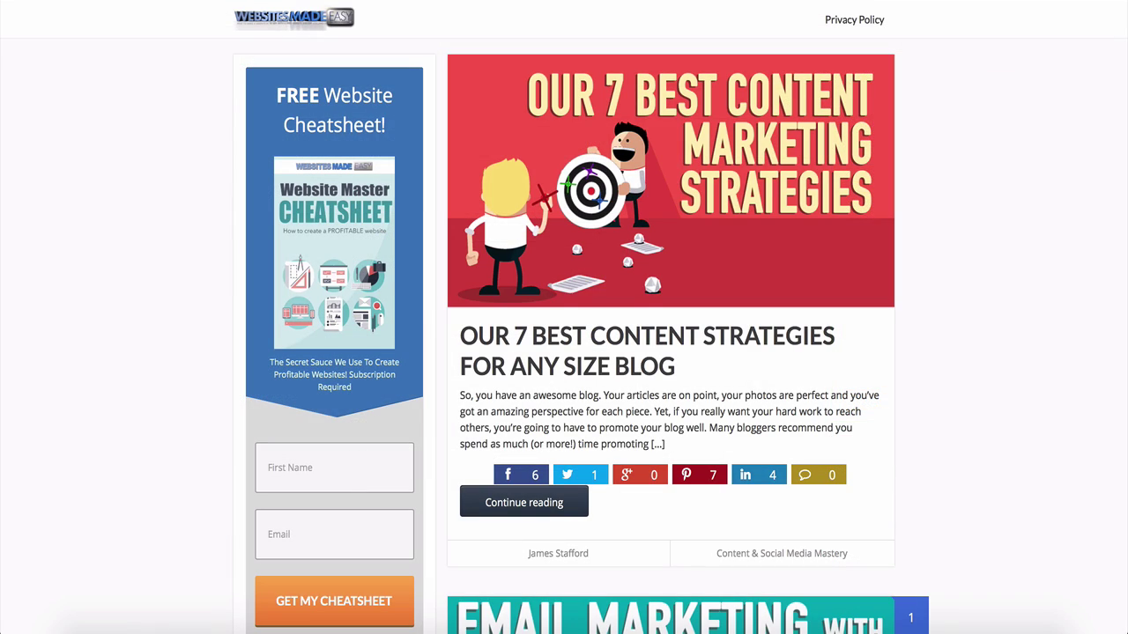
Scroll down the blog to the 'Grow Your Email List Fast! – SumoMe Scroll Box' post.
scroll(564, 352, "down", 5)
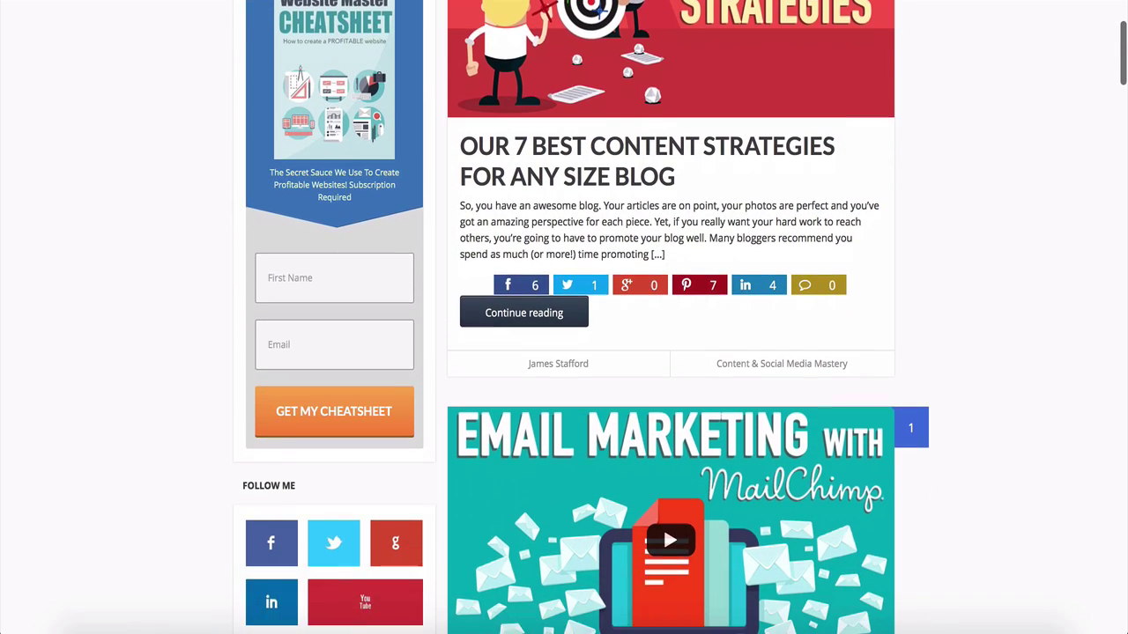
scroll(564, 352, "down", 5)
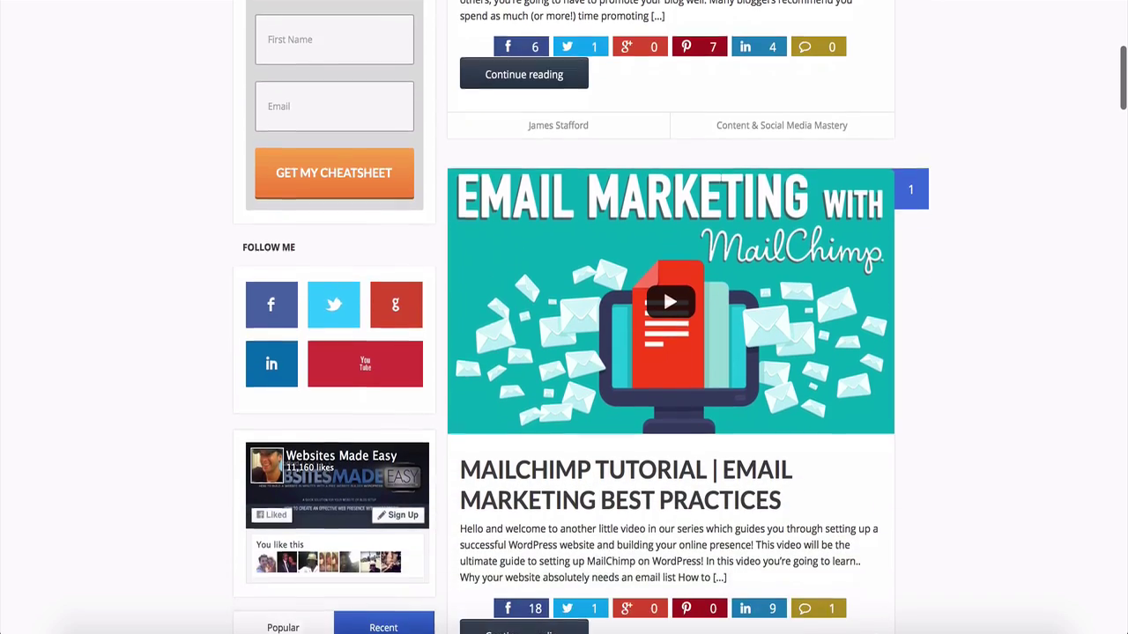
scroll(564, 352, "down", 3)
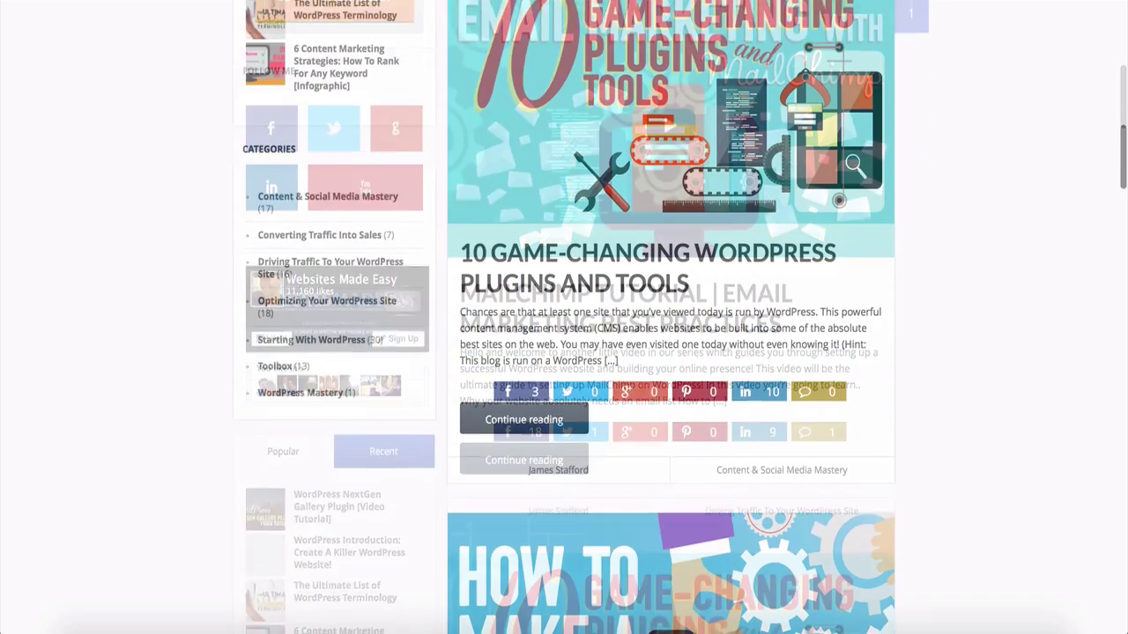
scroll(563, 353, "down", 1)
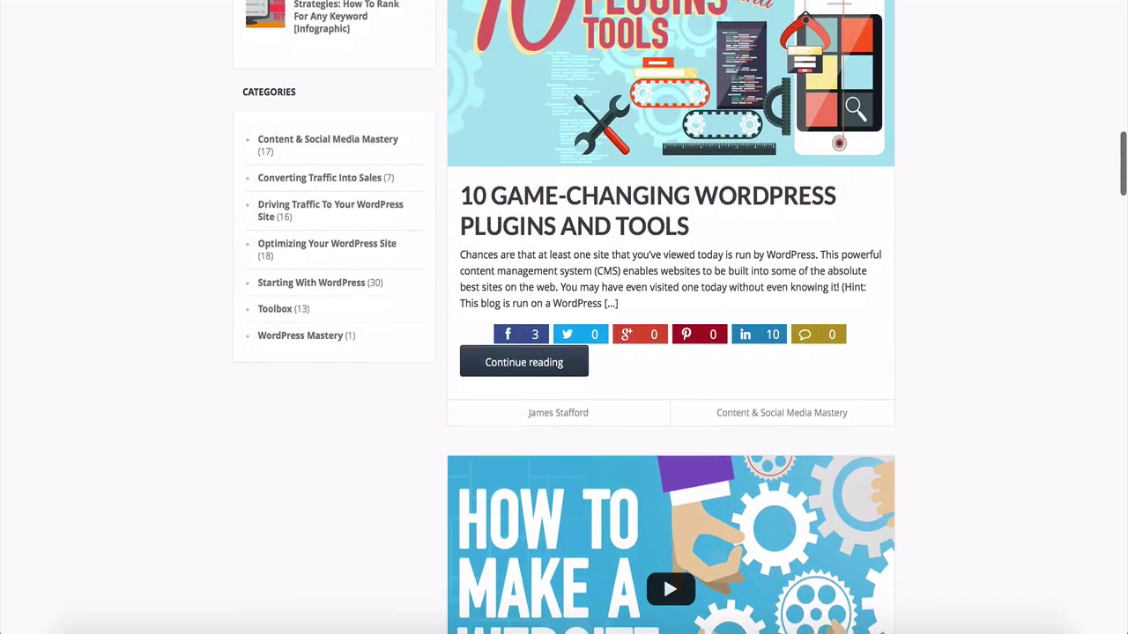
scroll(564, 352, "down", 5)
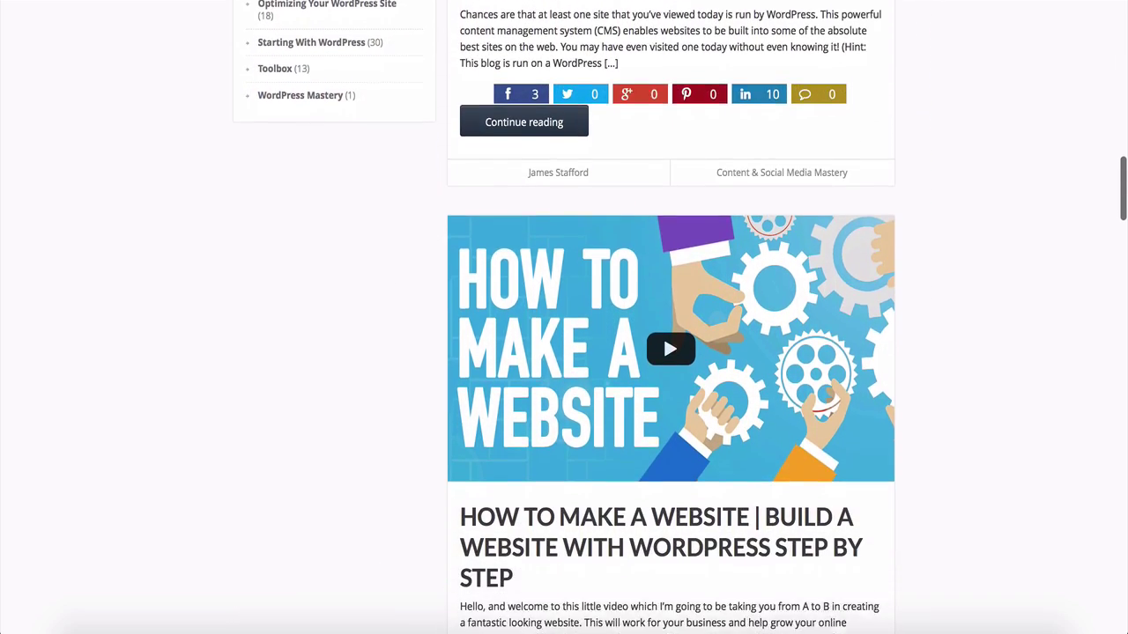
scroll(564, 352, "down", 3)
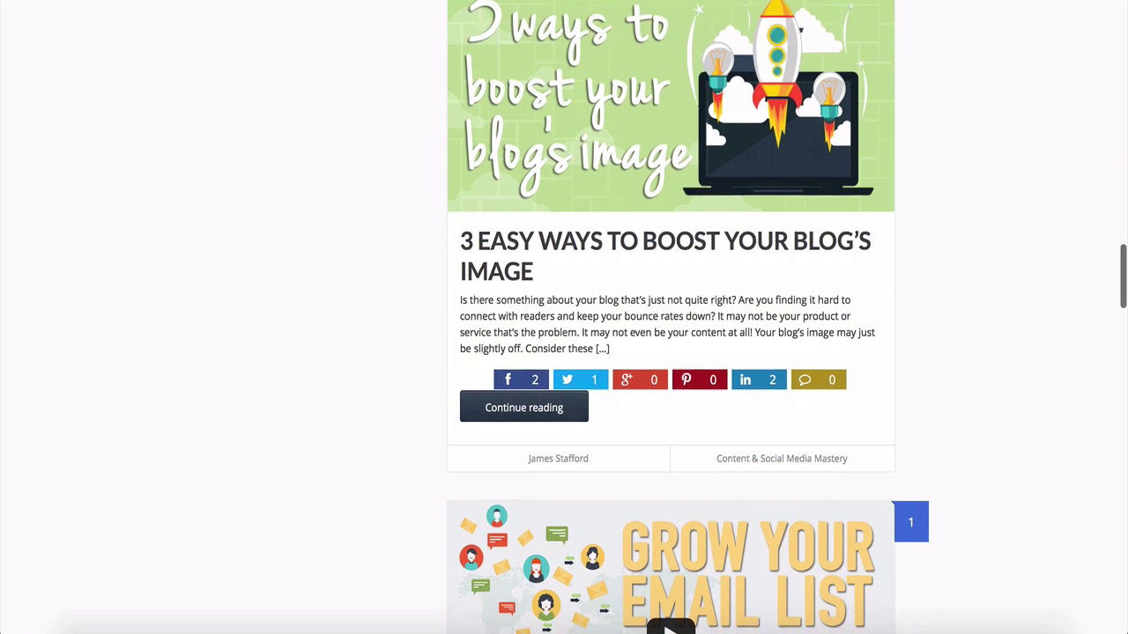
scroll(564, 352, "down", 5)
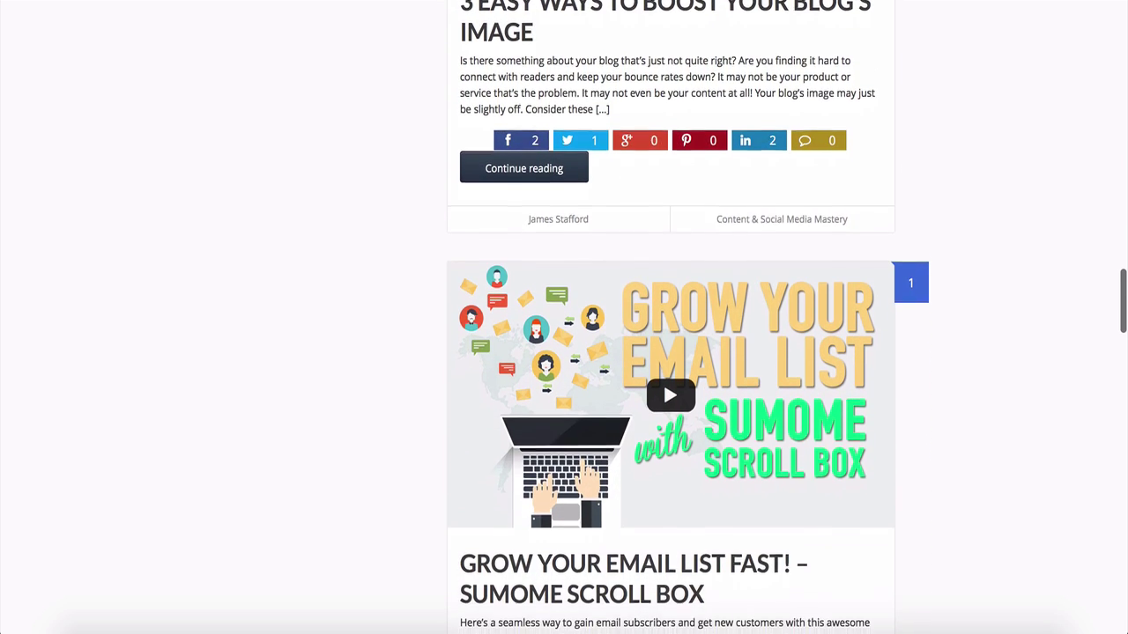
scroll(564, 352, "down", 2)
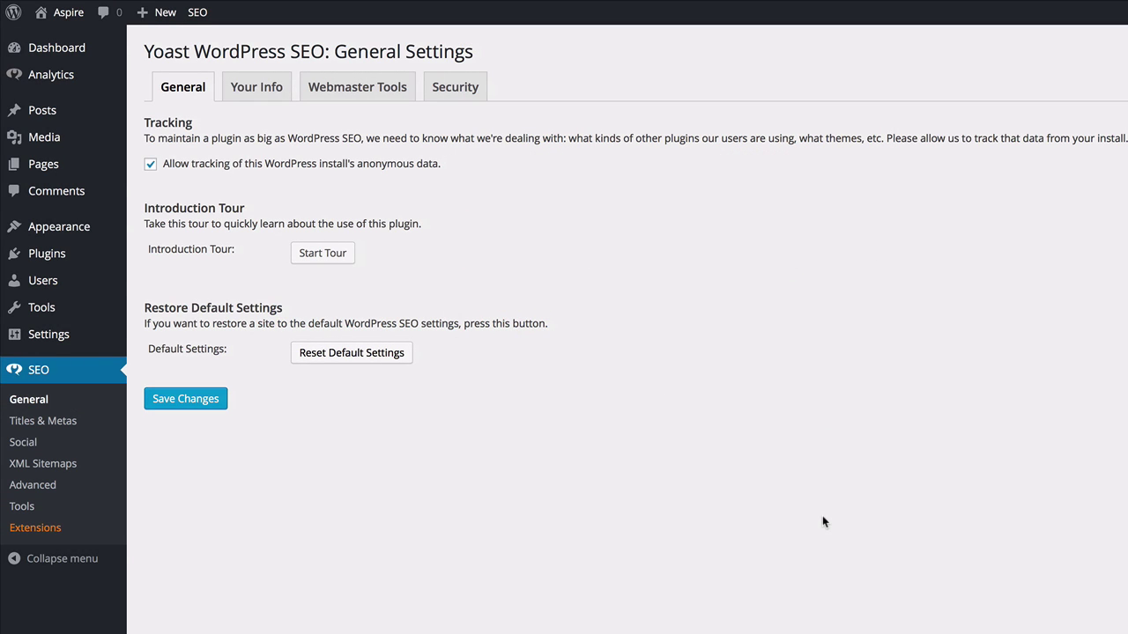
Search plugins for an email list builder, then start filling the opt-in popup's fields.
mouse_move(37, 254)
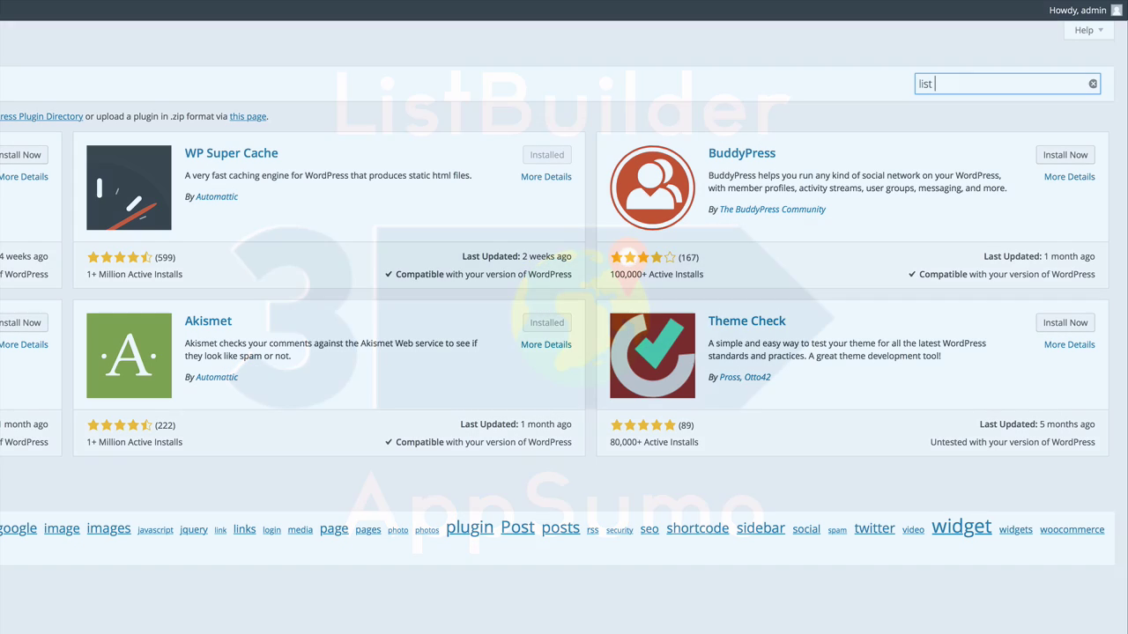
type("t bui")
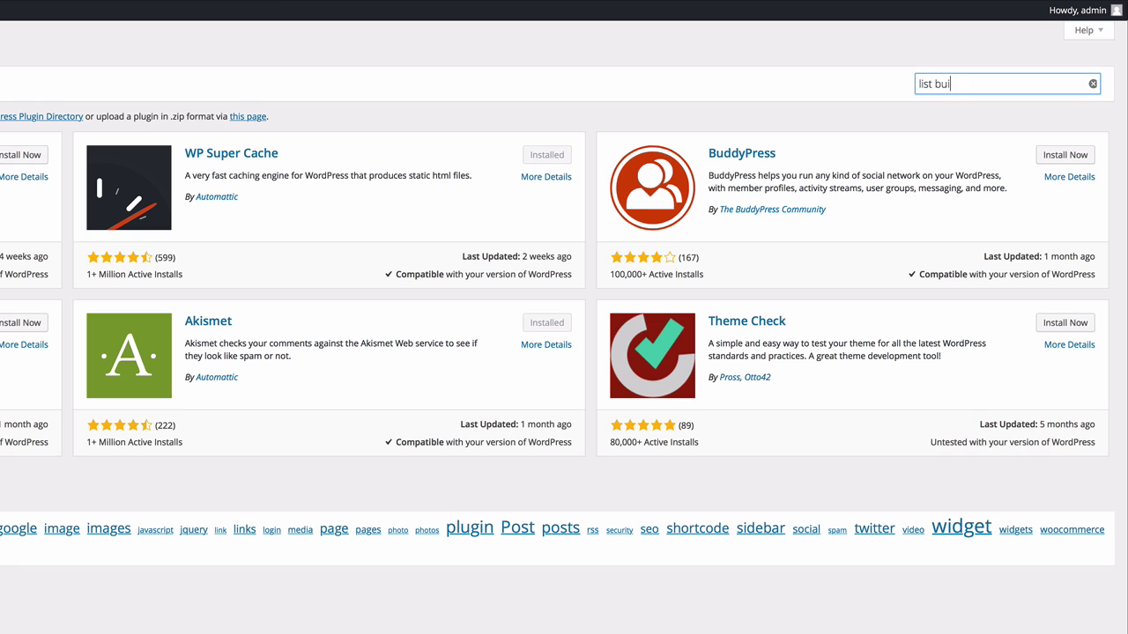
type("lde")
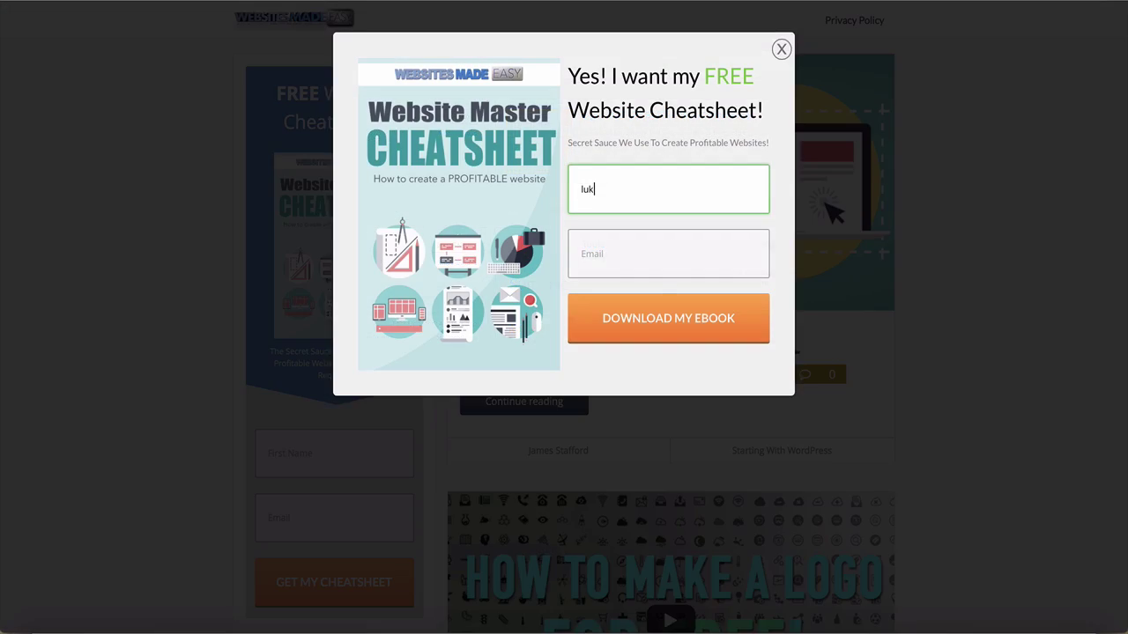
type("ke")
left_click(668, 254)
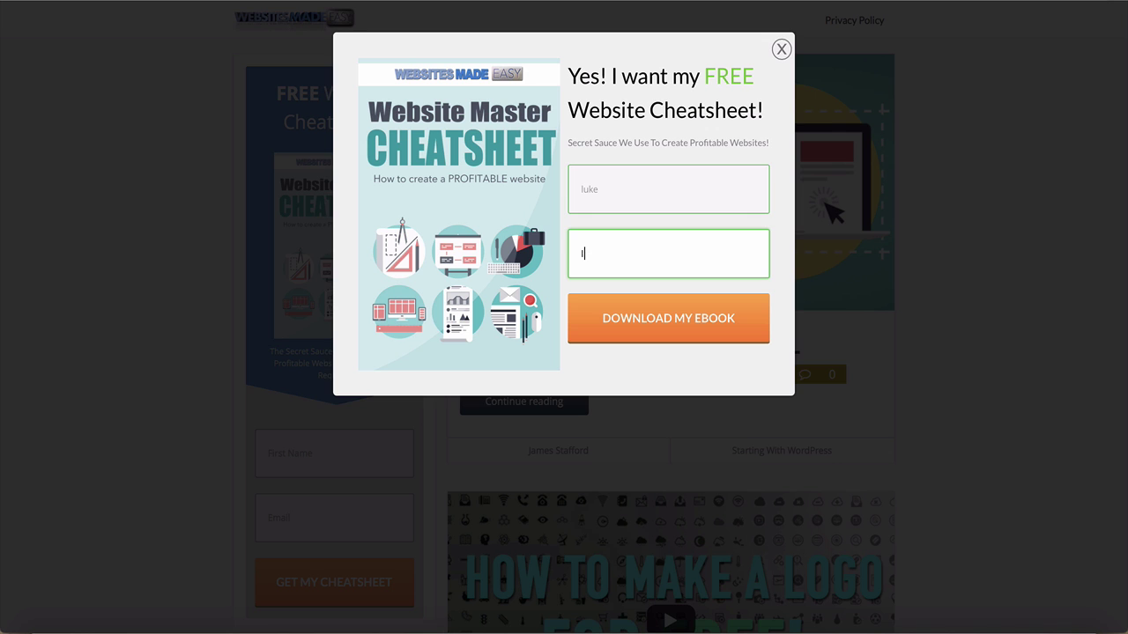
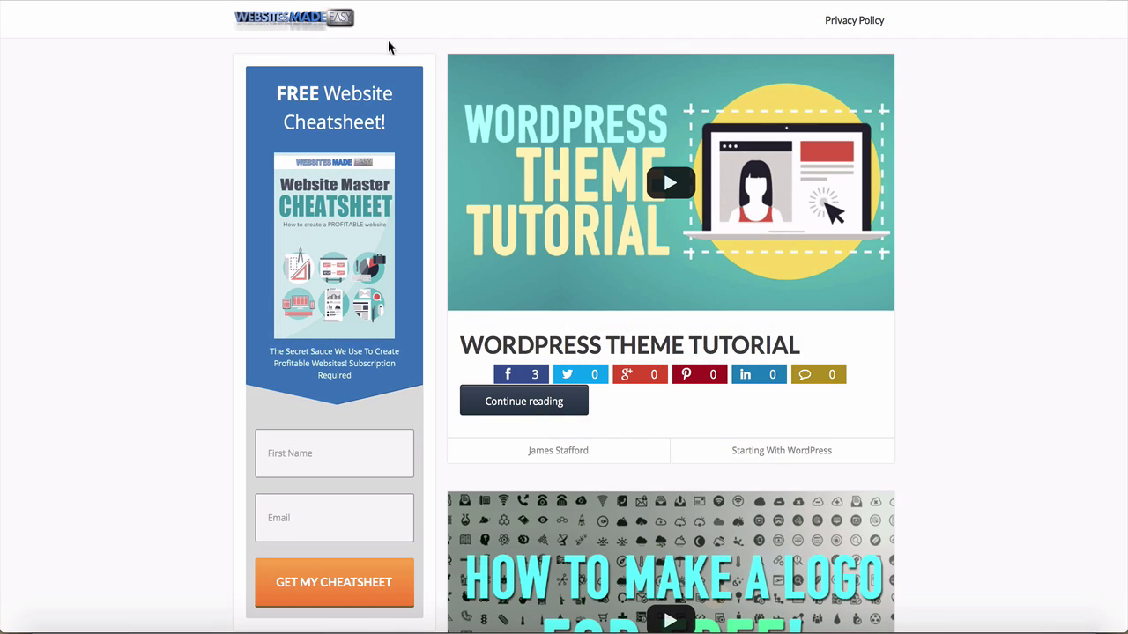
Trigger the cheatsheet exit popup and enter a first name and e-mail address.
mouse_move(30, 1)
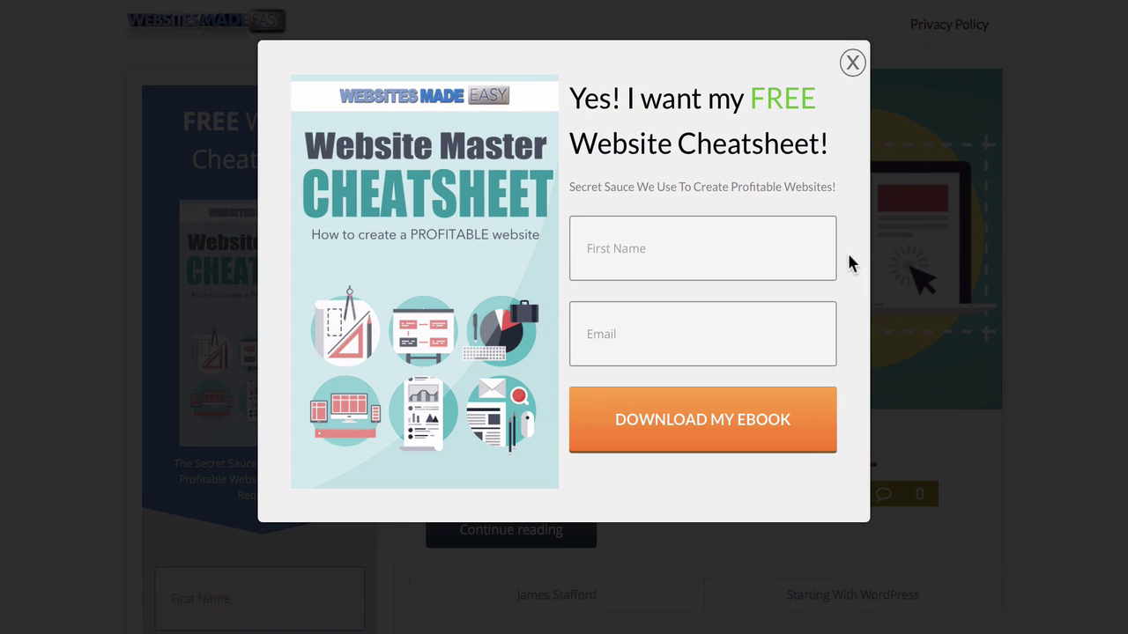
left_click(732, 239)
type("lu")
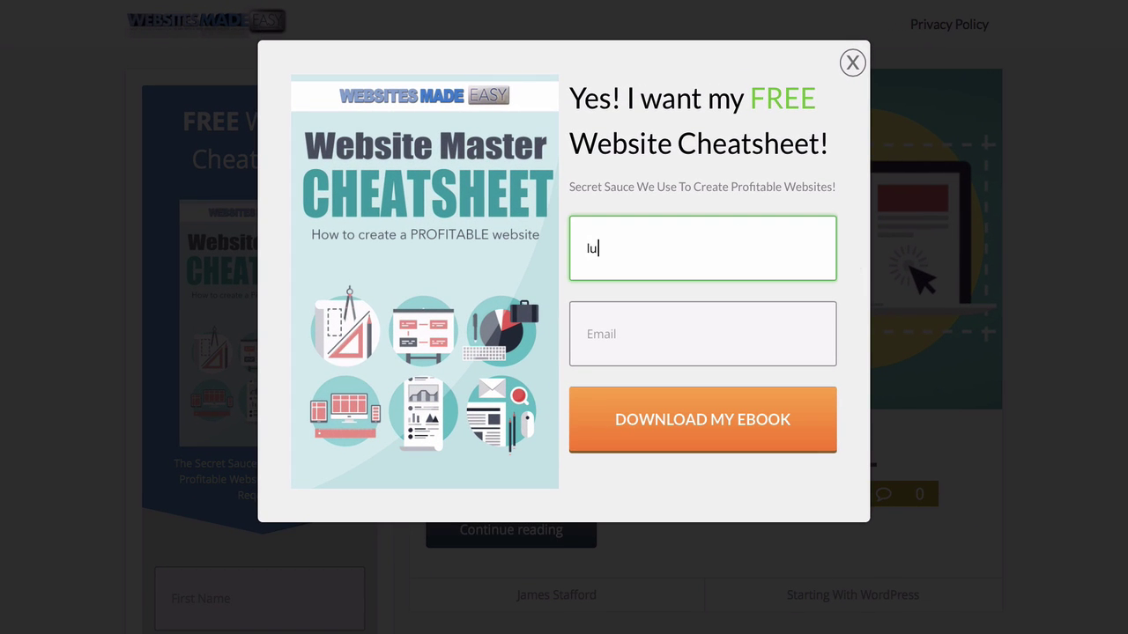
type("ke")
key("Tab")
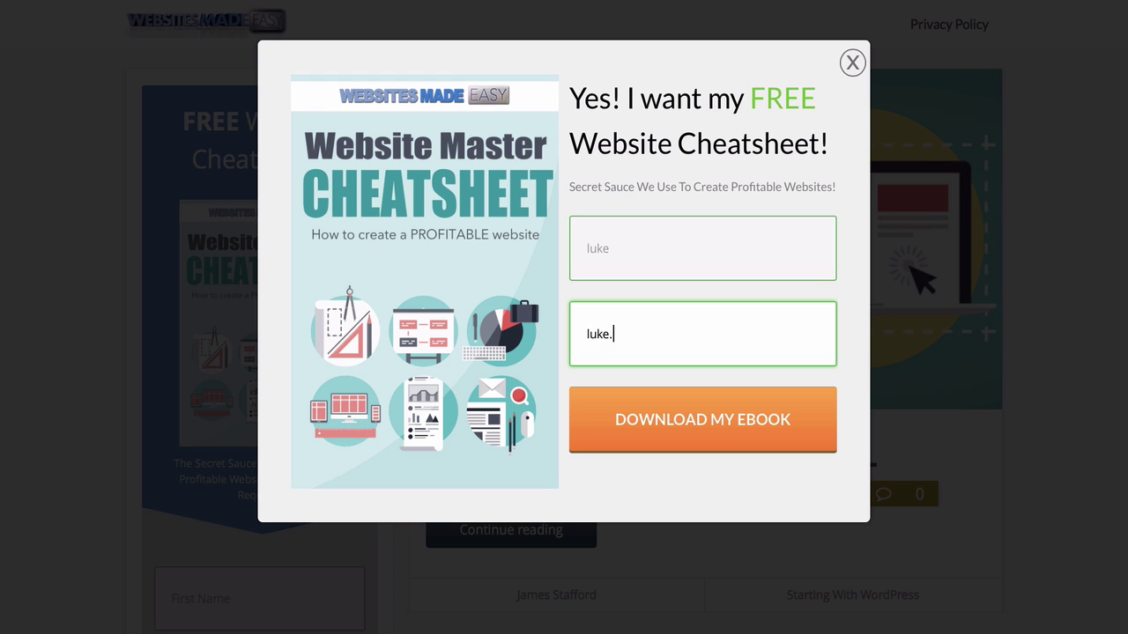
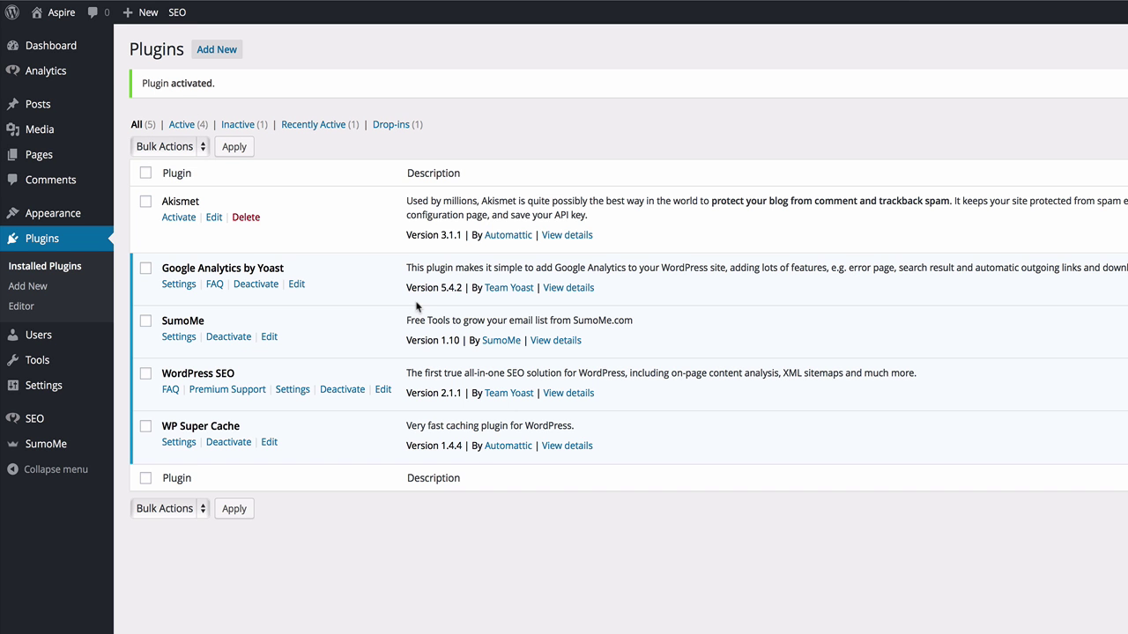
Open SumoMe, begin sign-up with a username, skip it, and go to the Sumo Store.
left_click(35, 444)
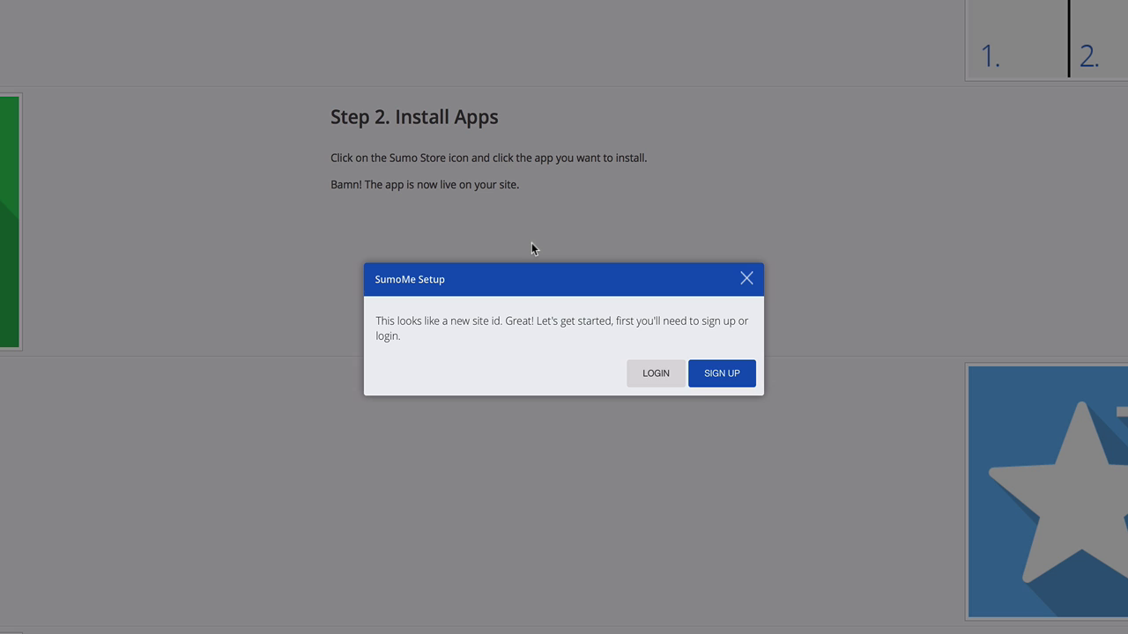
left_click(724, 377)
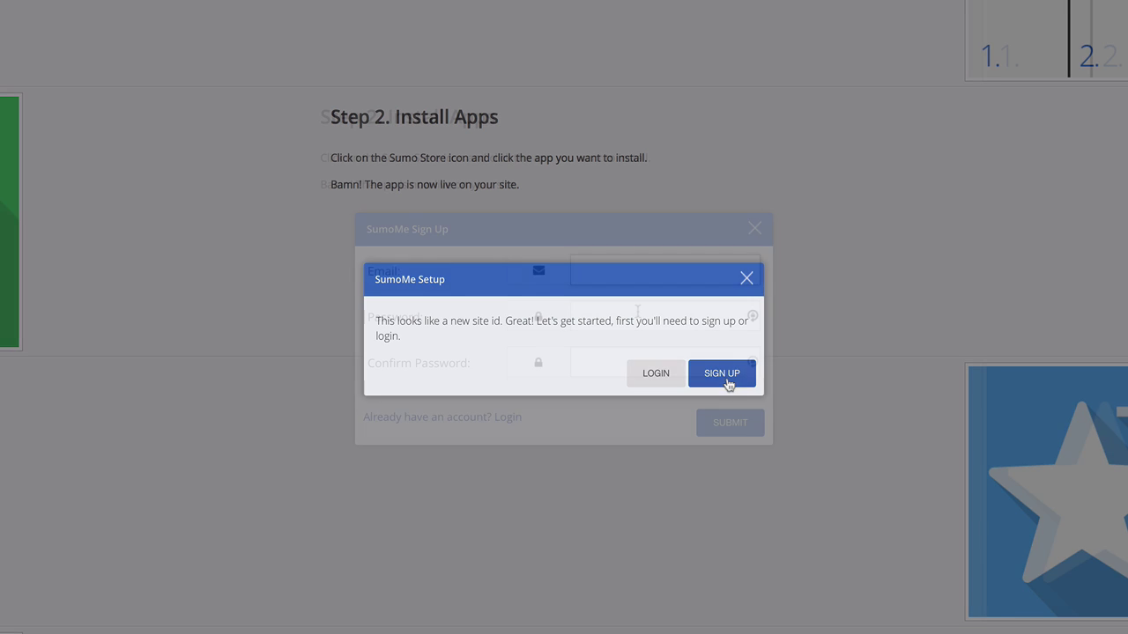
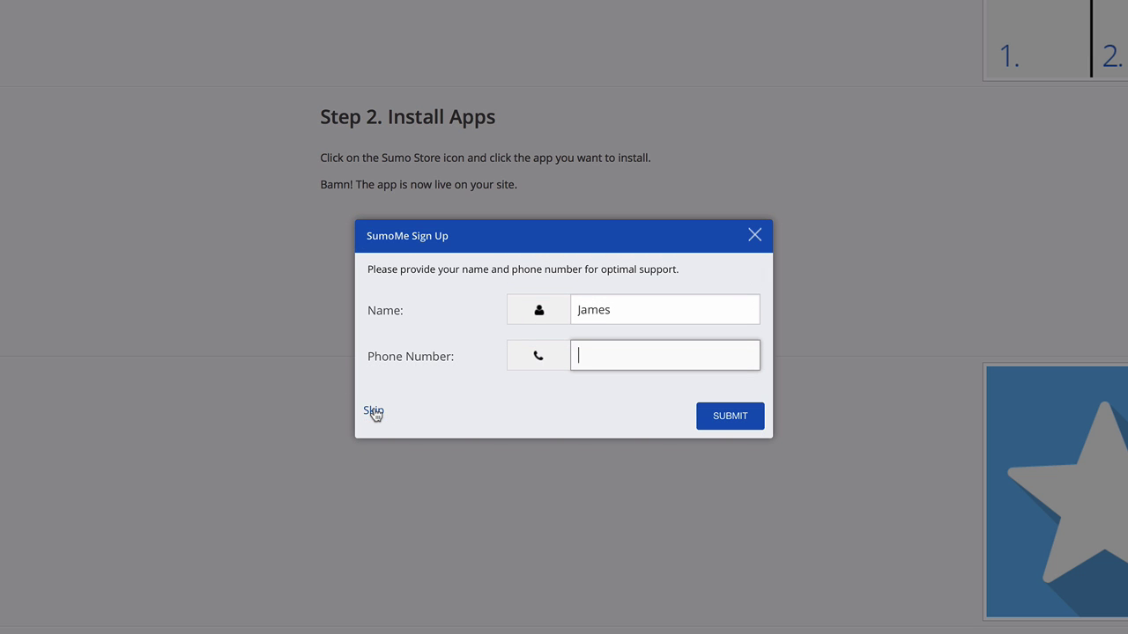
left_click(373, 412)
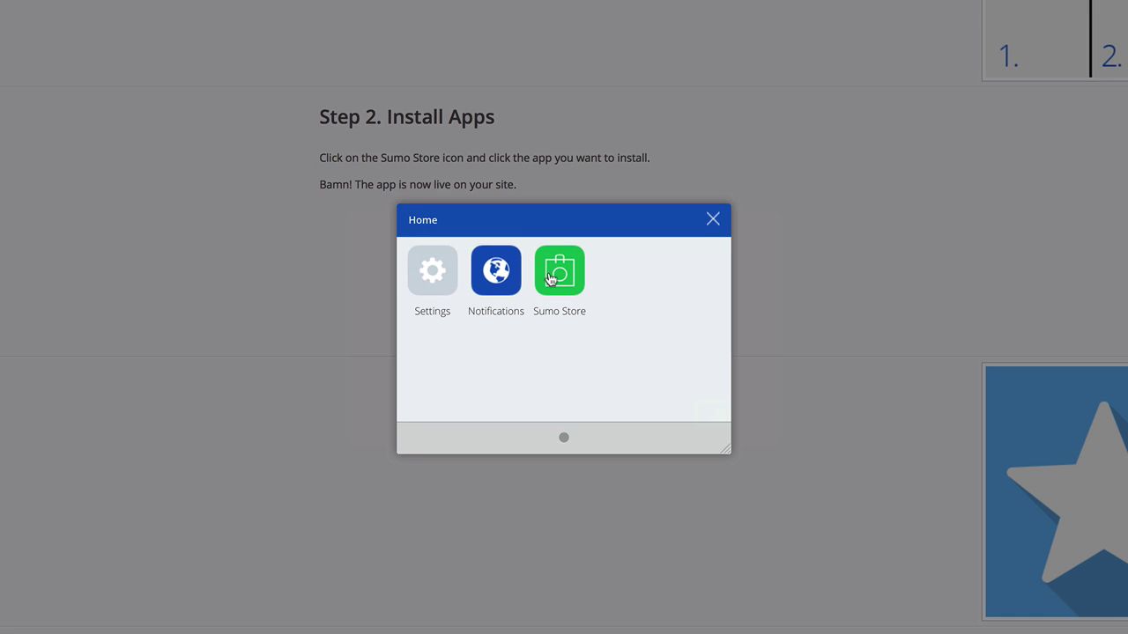
left_click(557, 276)
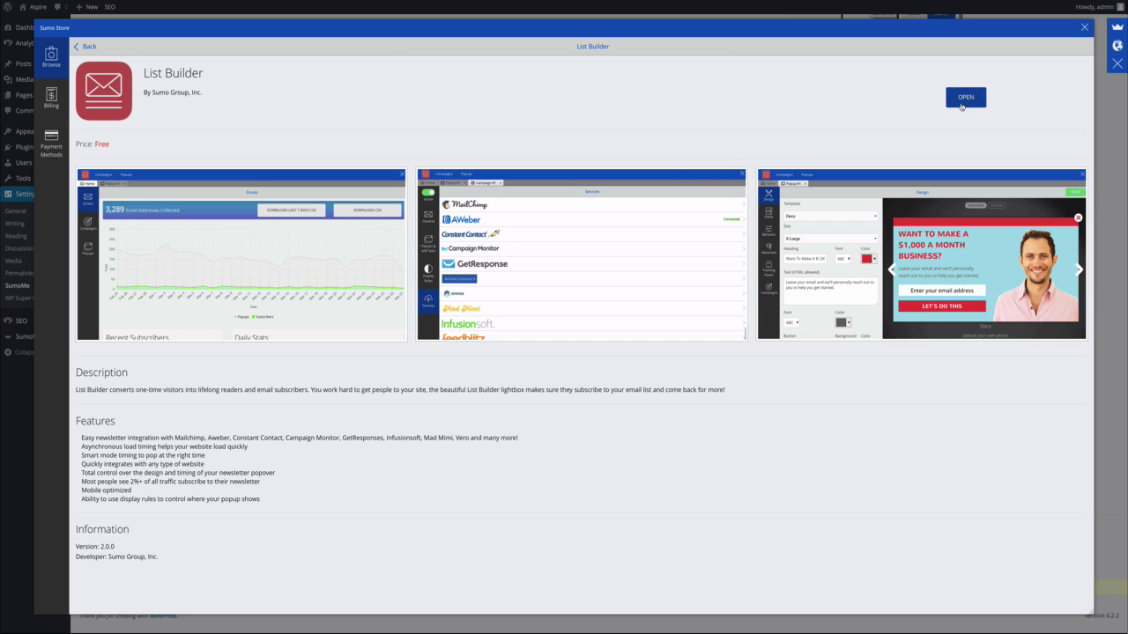
Open List Builder on the free plan and bring up its Design settings.
left_click(965, 98)
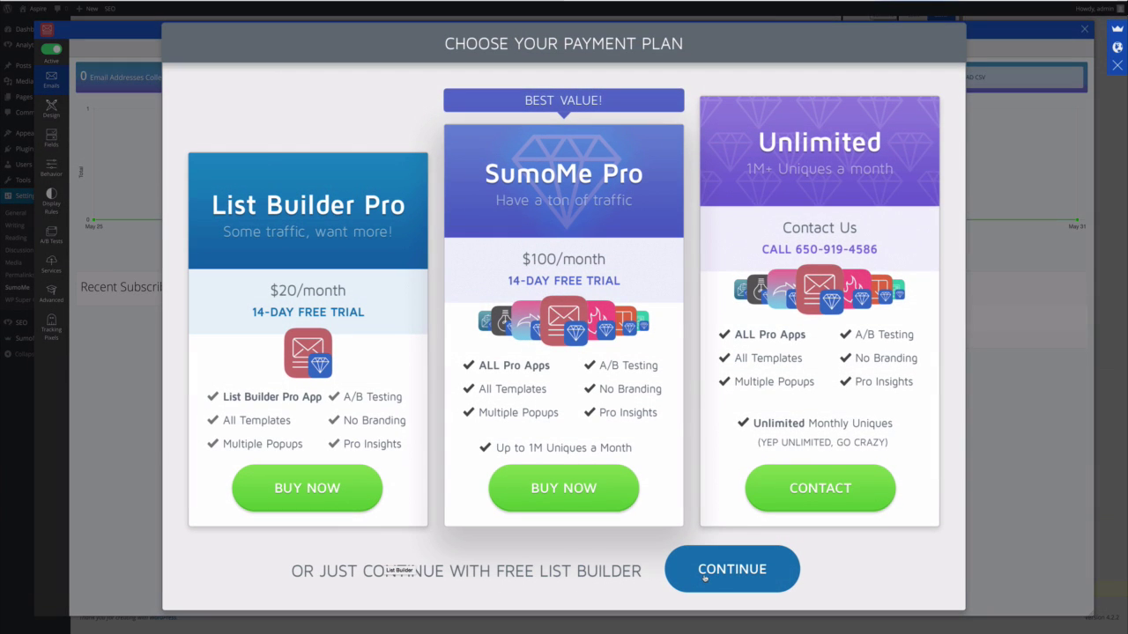
left_click(714, 571)
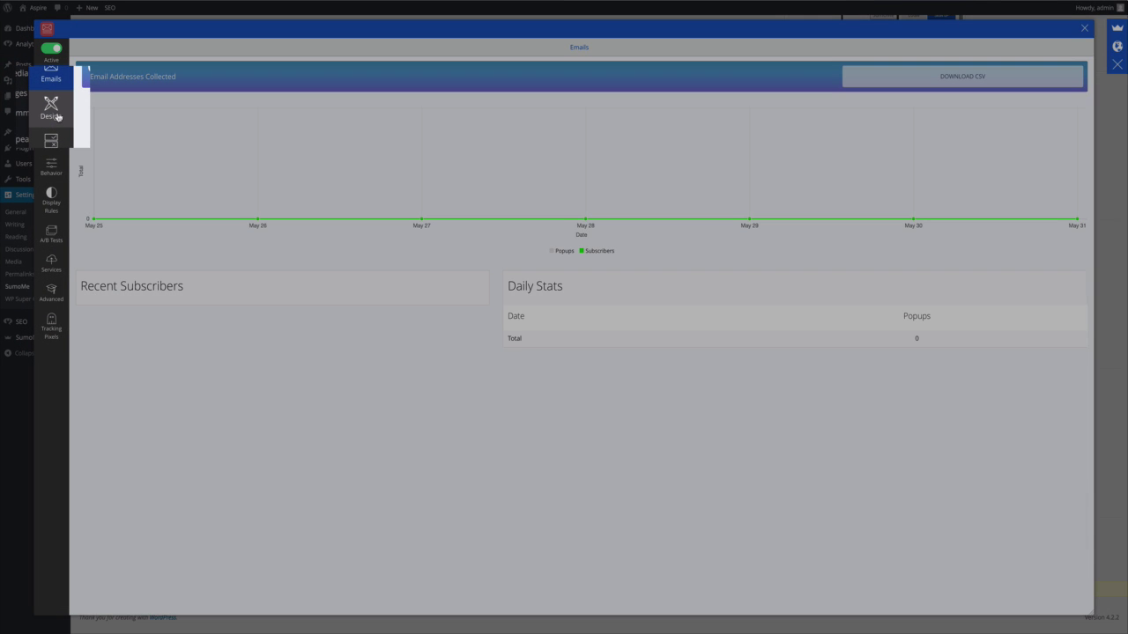
left_click(56, 116)
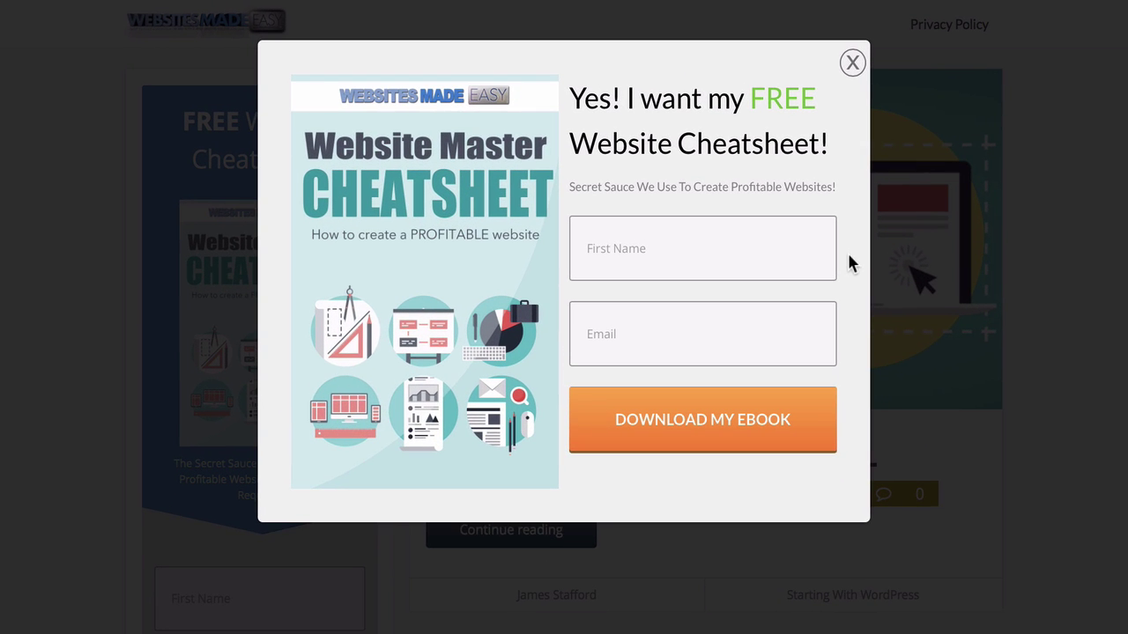
Enter a sample first name and e-mail address in the cheatsheet popup's signup fields.
left_click(735, 238)
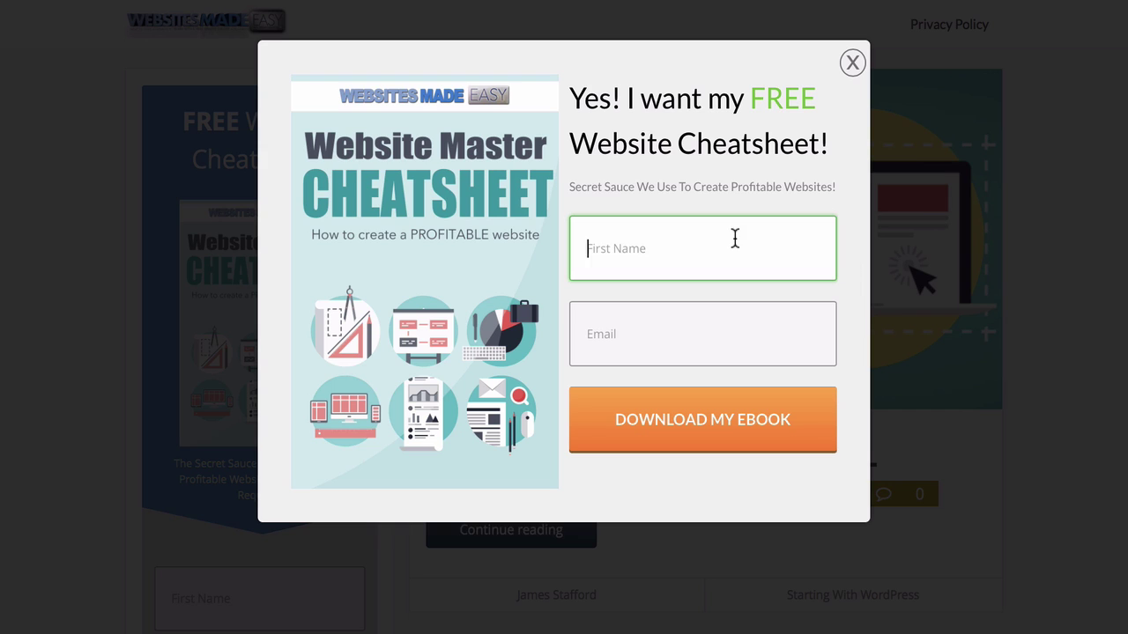
type("luke")
key("Tab")
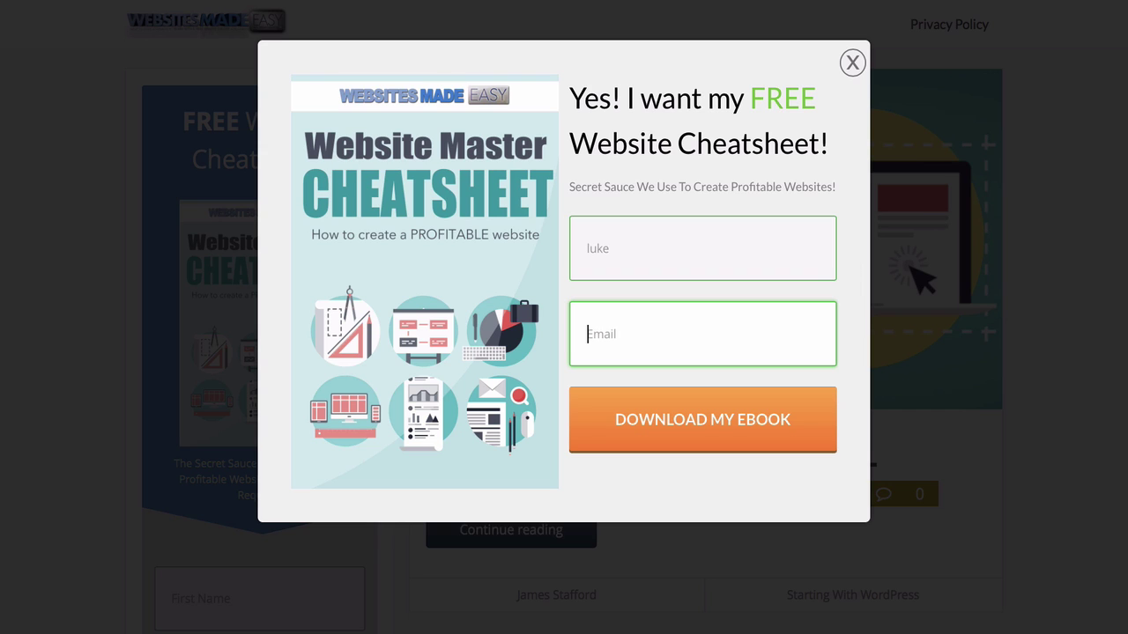
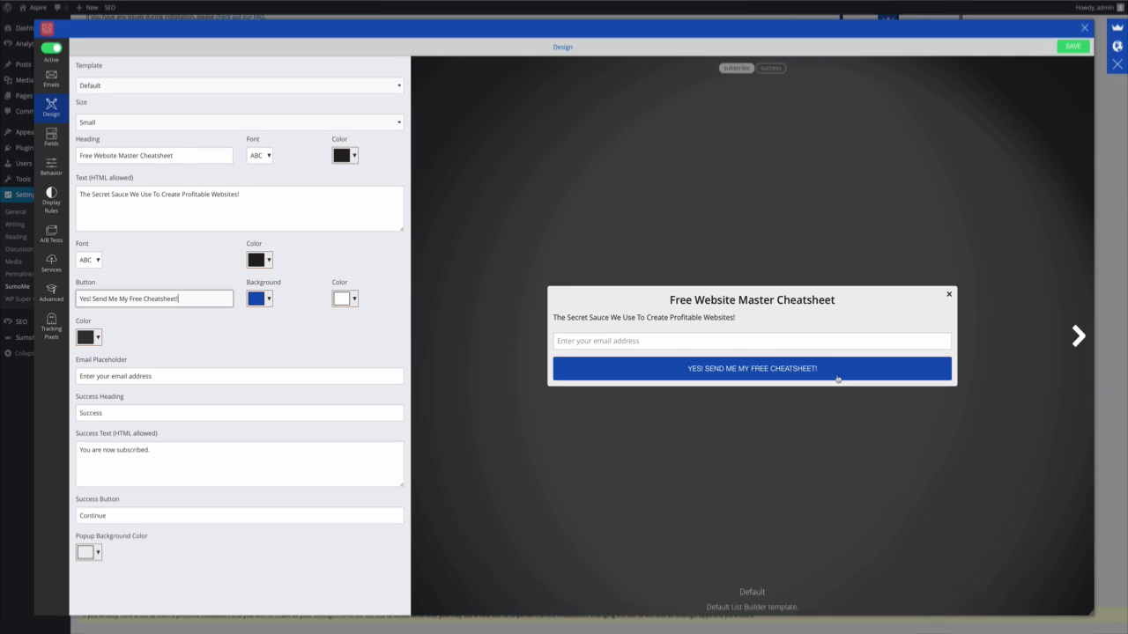
Save the Free Website Master Cheatsheet popup, close List Builder, and view the Aspire site in a new tab.
left_click(1075, 49)
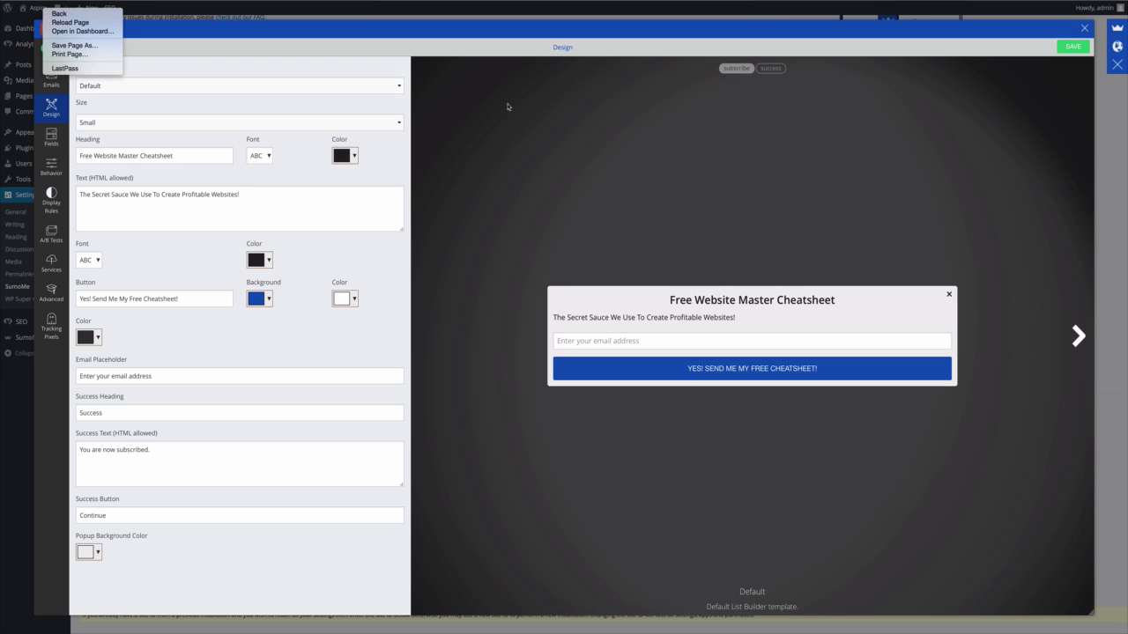
left_click(1084, 30)
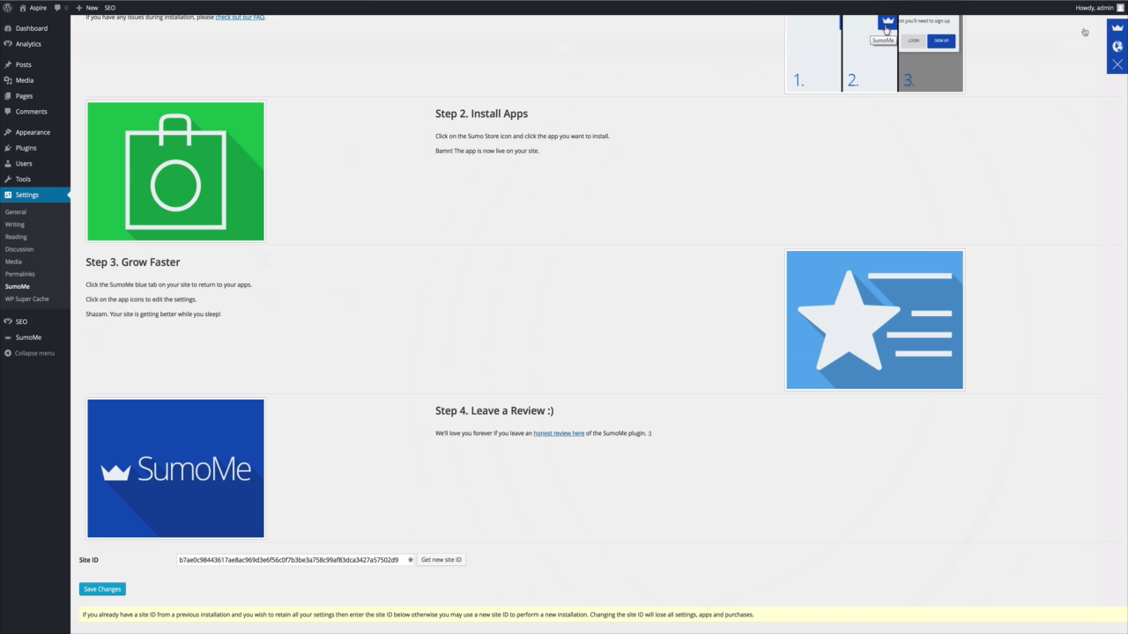
right_click(37, 8)
left_click(64, 12)
left_click(693, 5)
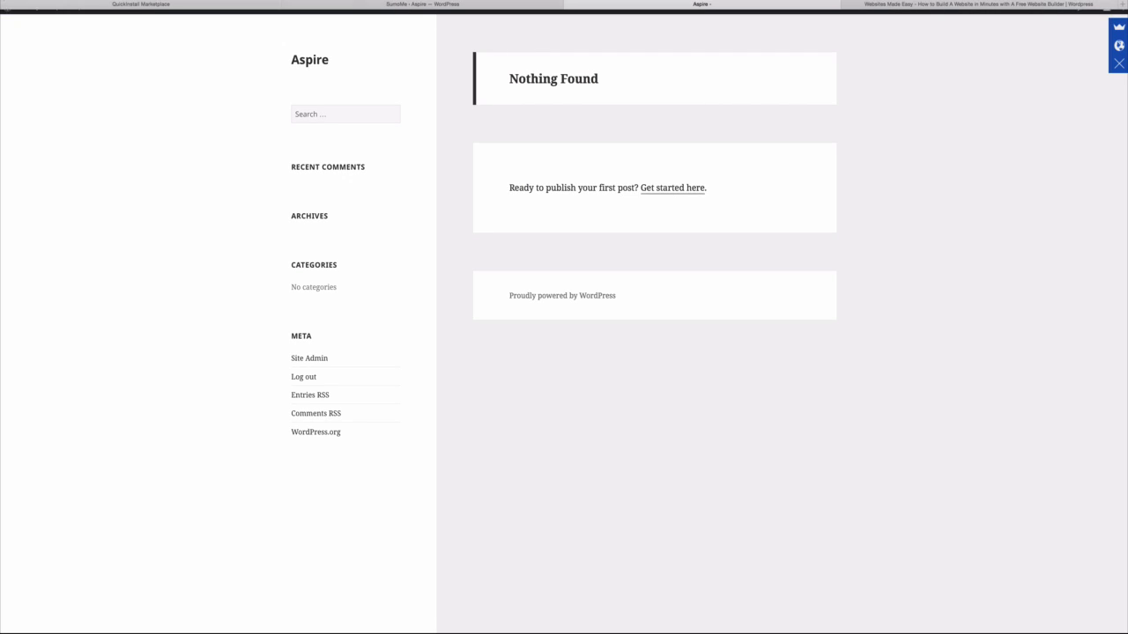
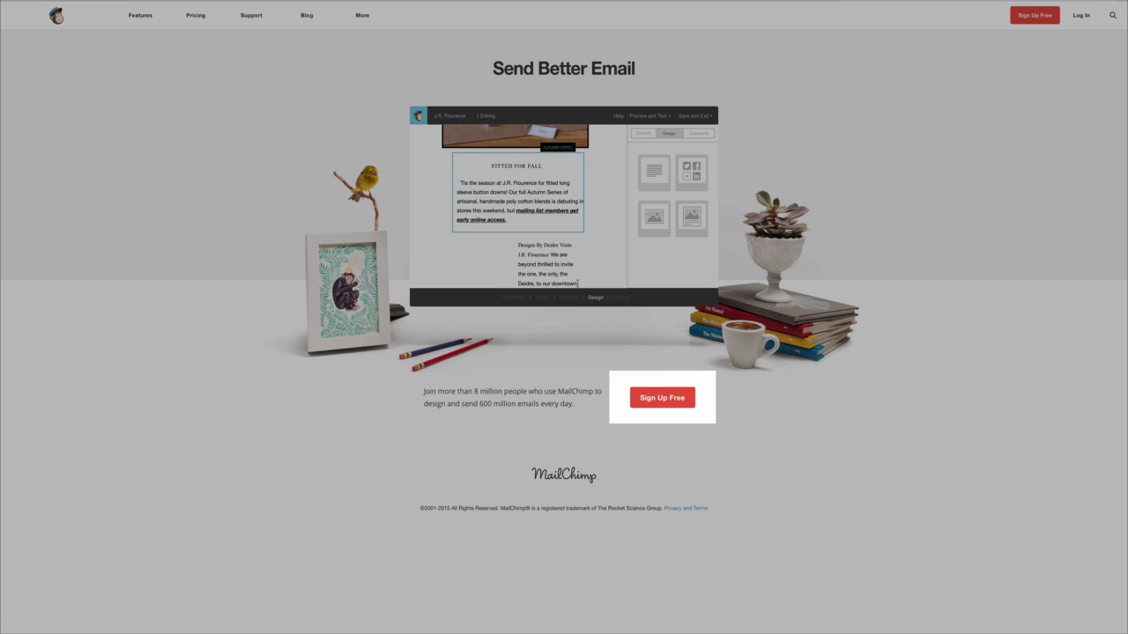
Sign up for a free MailChimp account with the user's e-mail address, a username and a password.
left_click(673, 398)
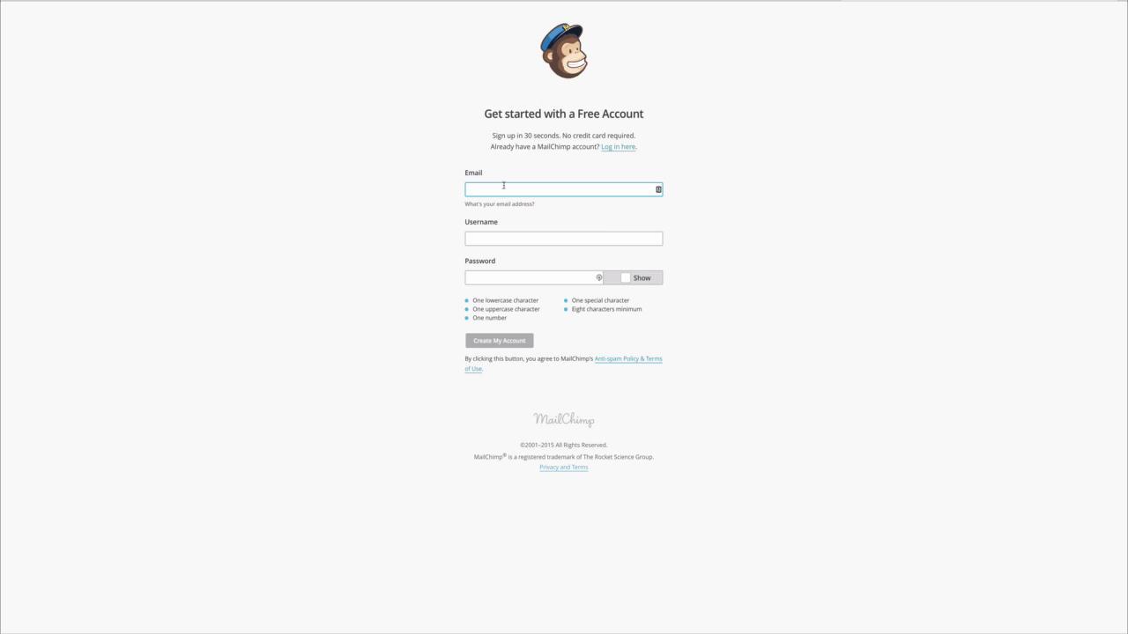
left_click(496, 238)
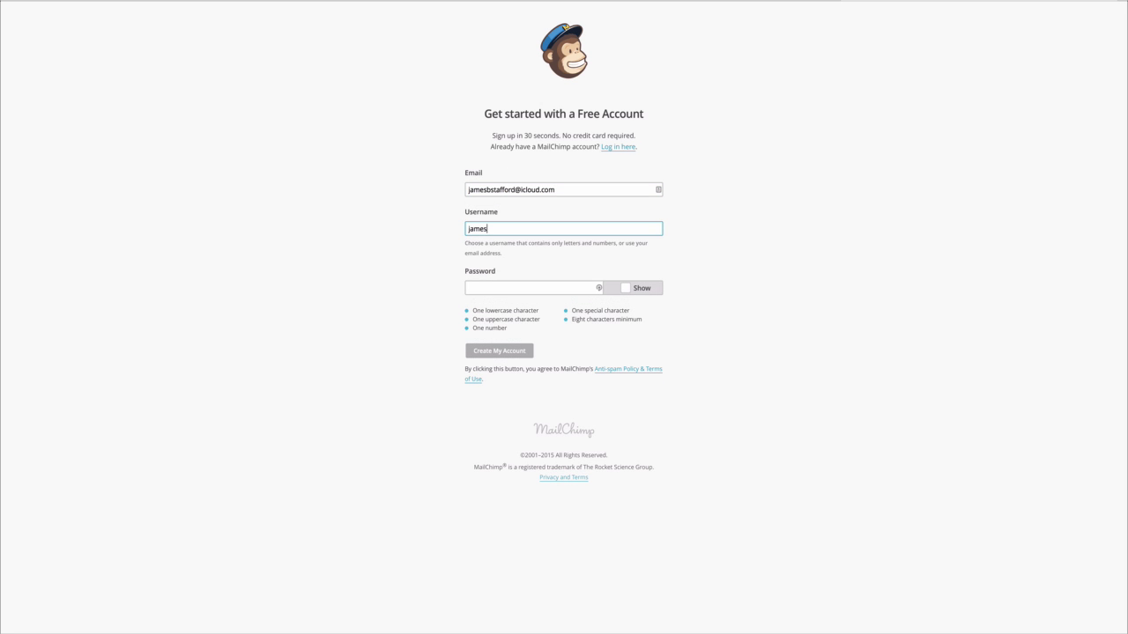
key("Tab")
left_click(517, 327)
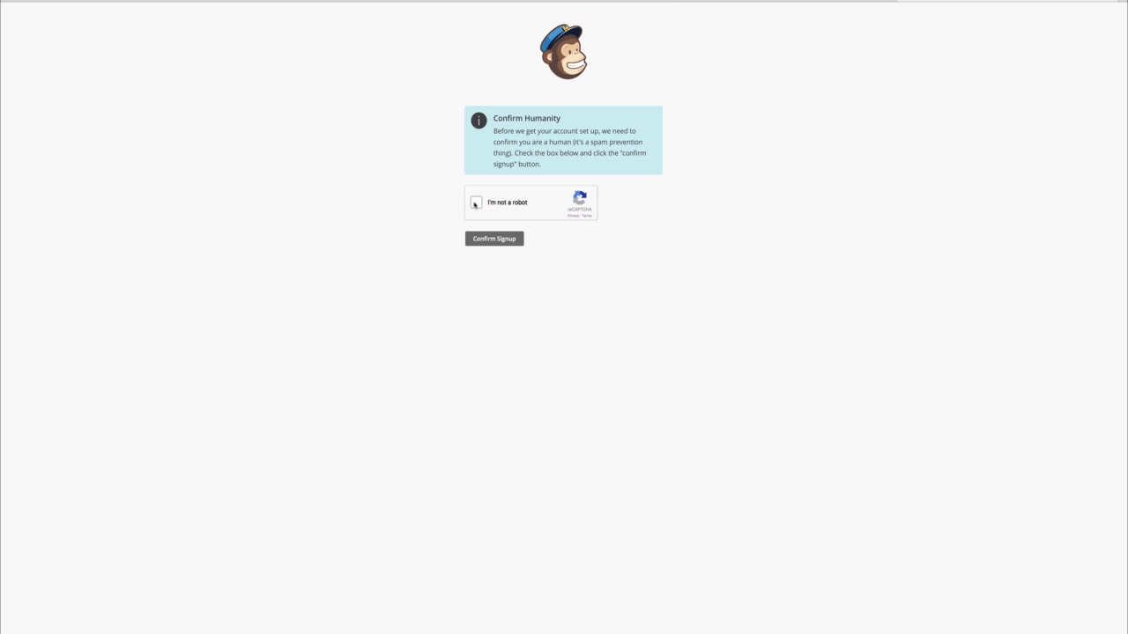
Pass the reCAPTCHA check and save the getting-started profile details.
left_click(476, 204)
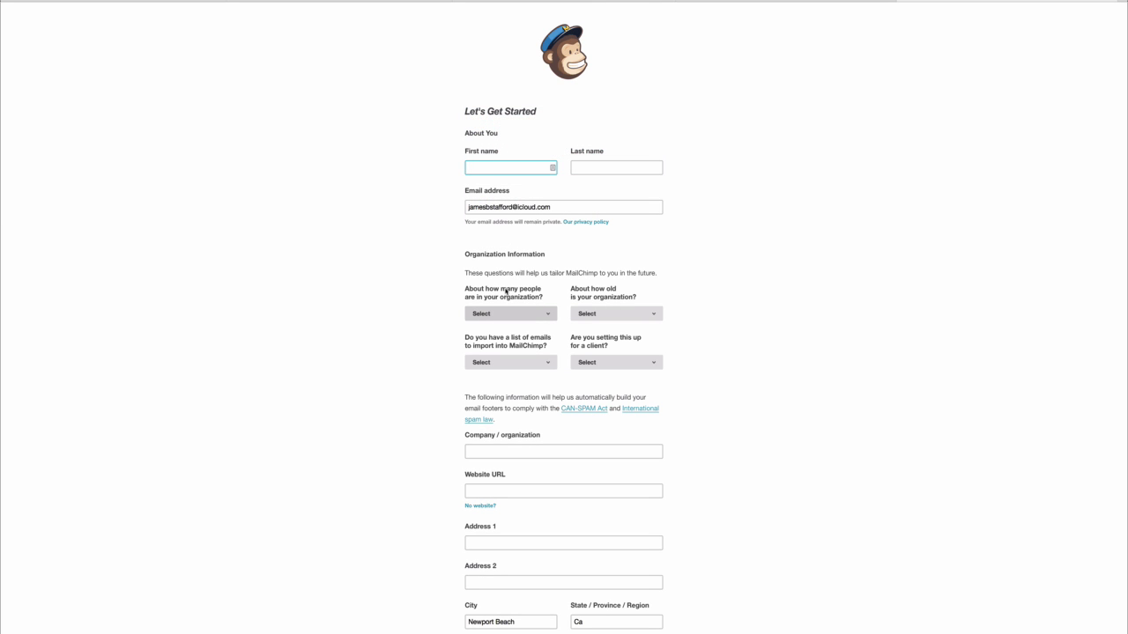
type("ames")
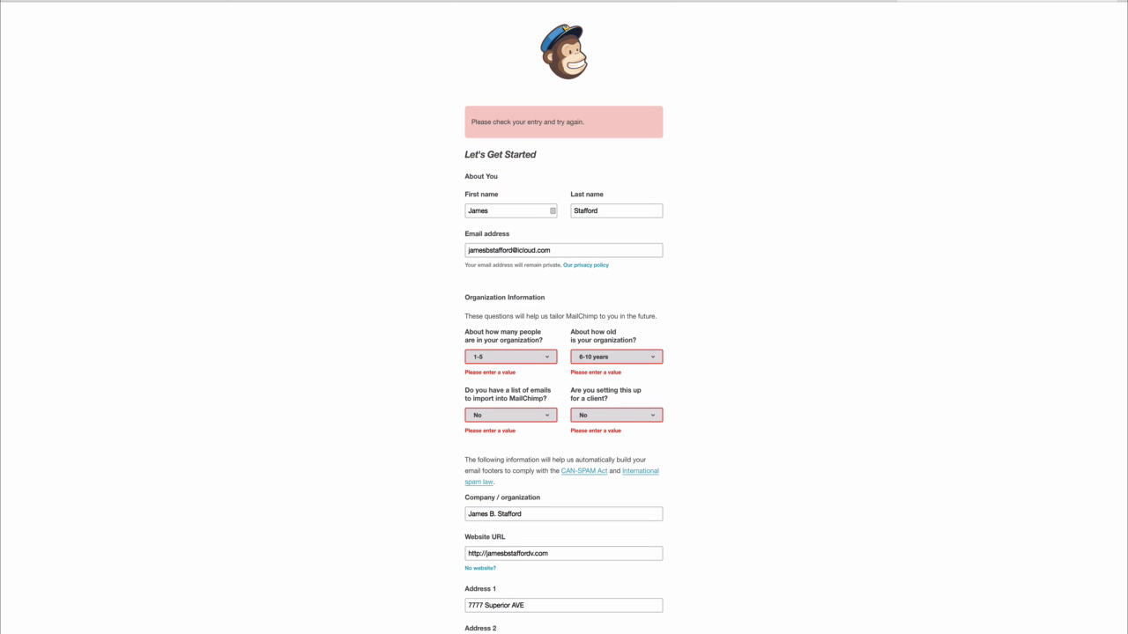
scroll(564, 352, "down", 5)
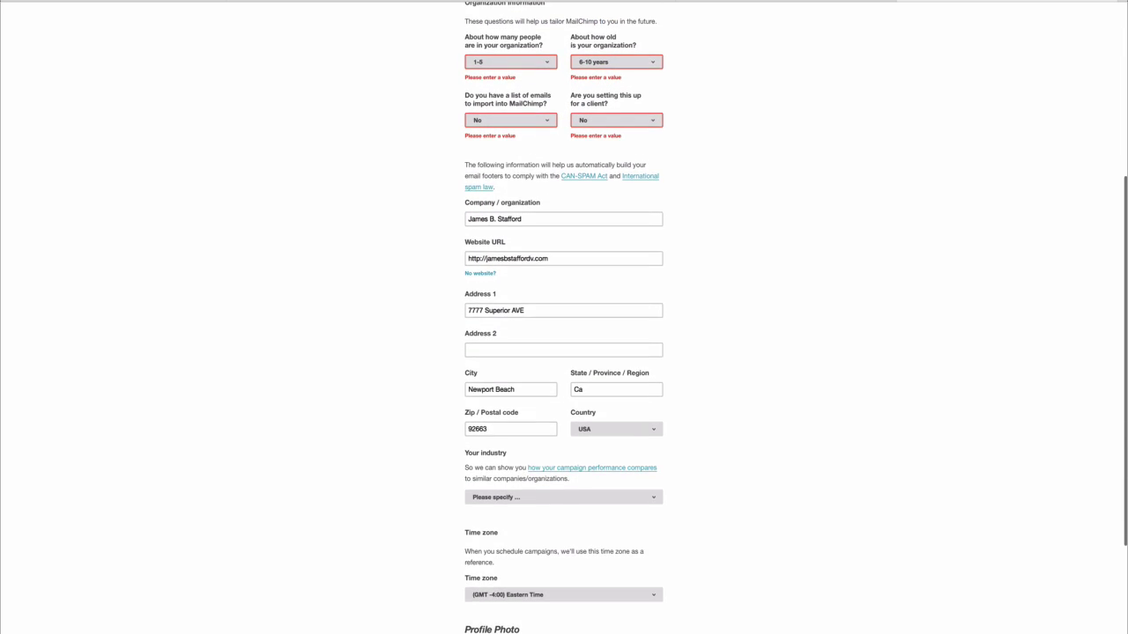
scroll(563, 352, "down", 3)
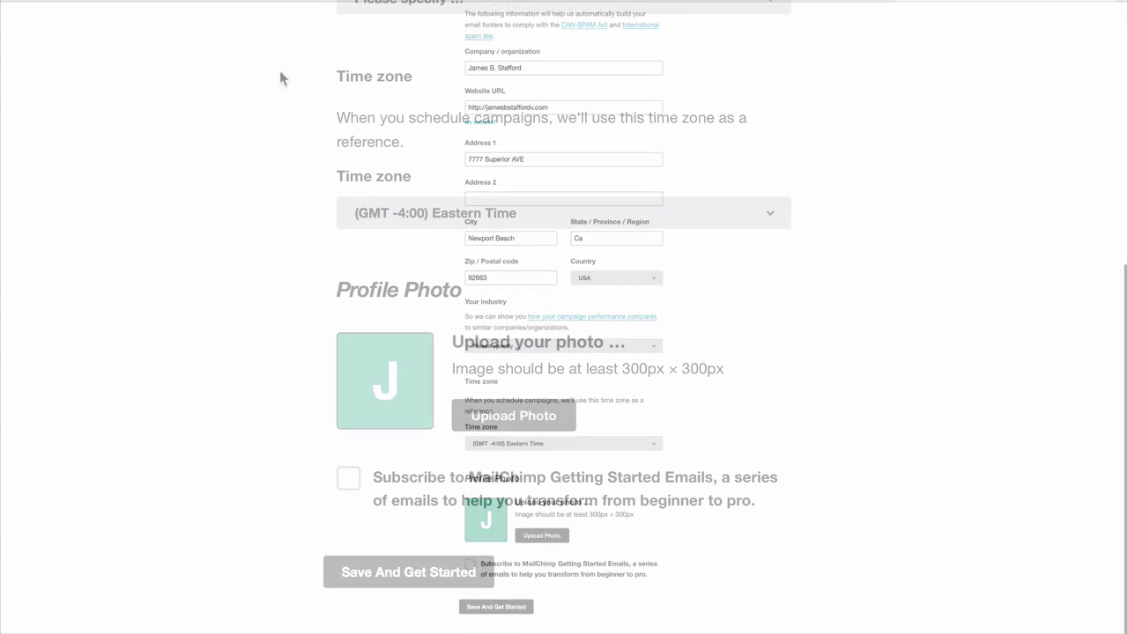
left_click(398, 573)
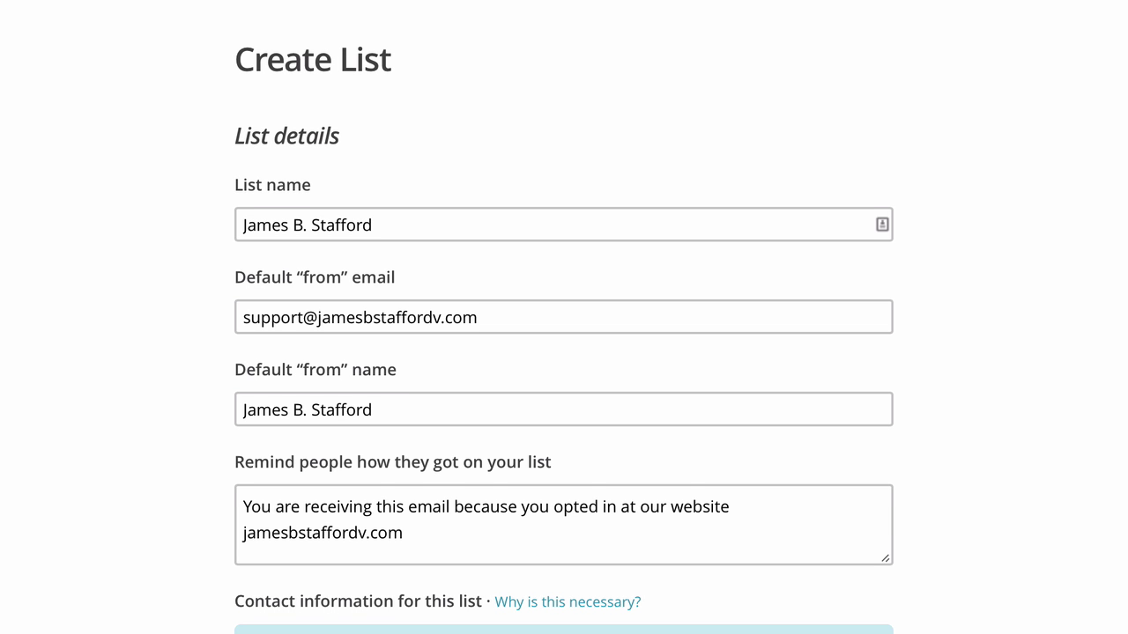
Scroll down the Create List form to its contact information and notification options.
scroll(564, 328, "down", 5)
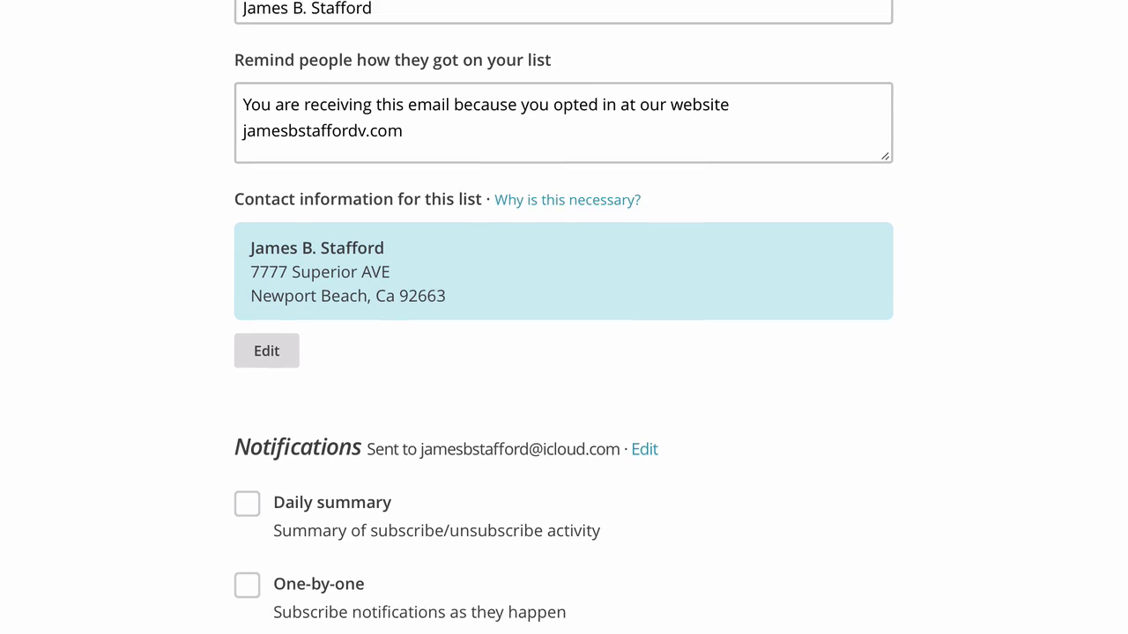
scroll(564, 317, "down", 3)
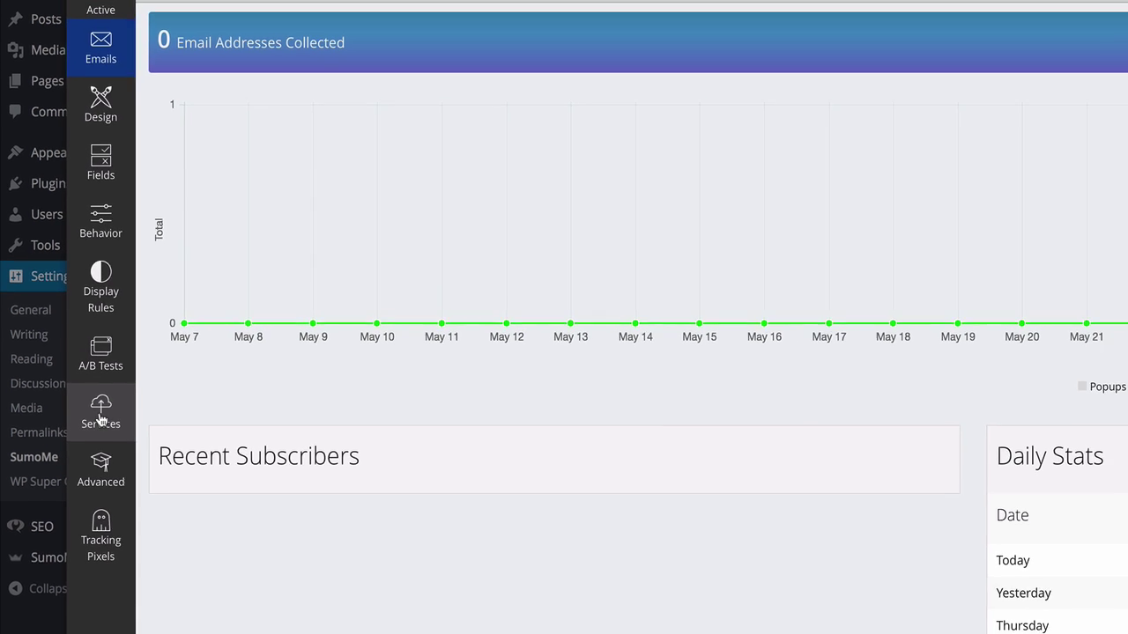
Connect List Builder's MailChimp service by logging in with the MailChimp username and password, then save.
left_click(100, 419)
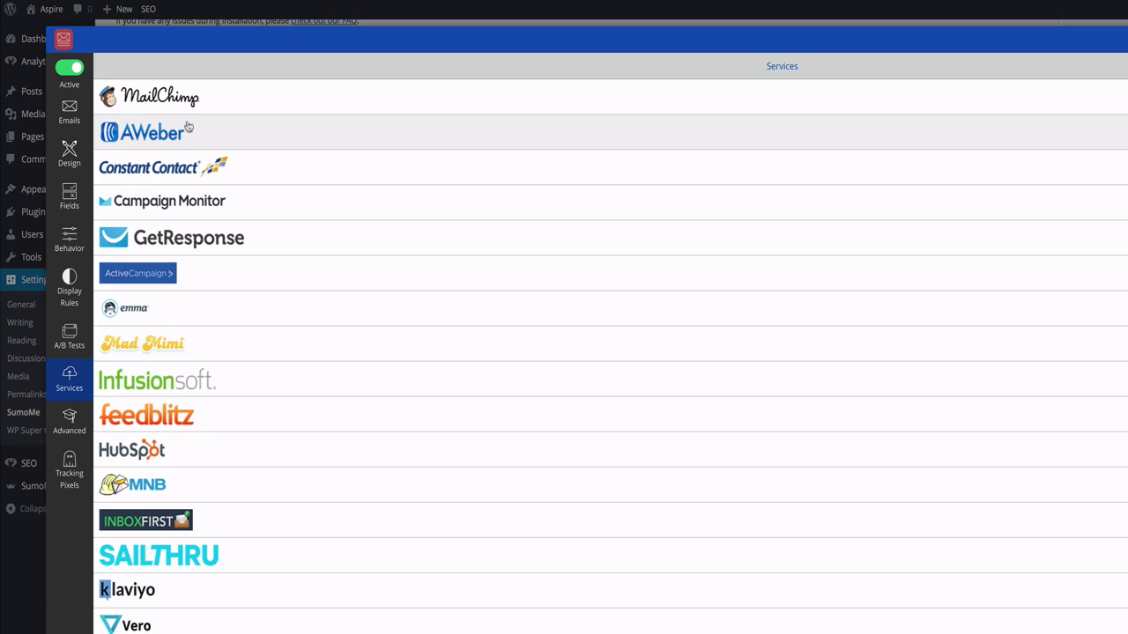
left_click(176, 97)
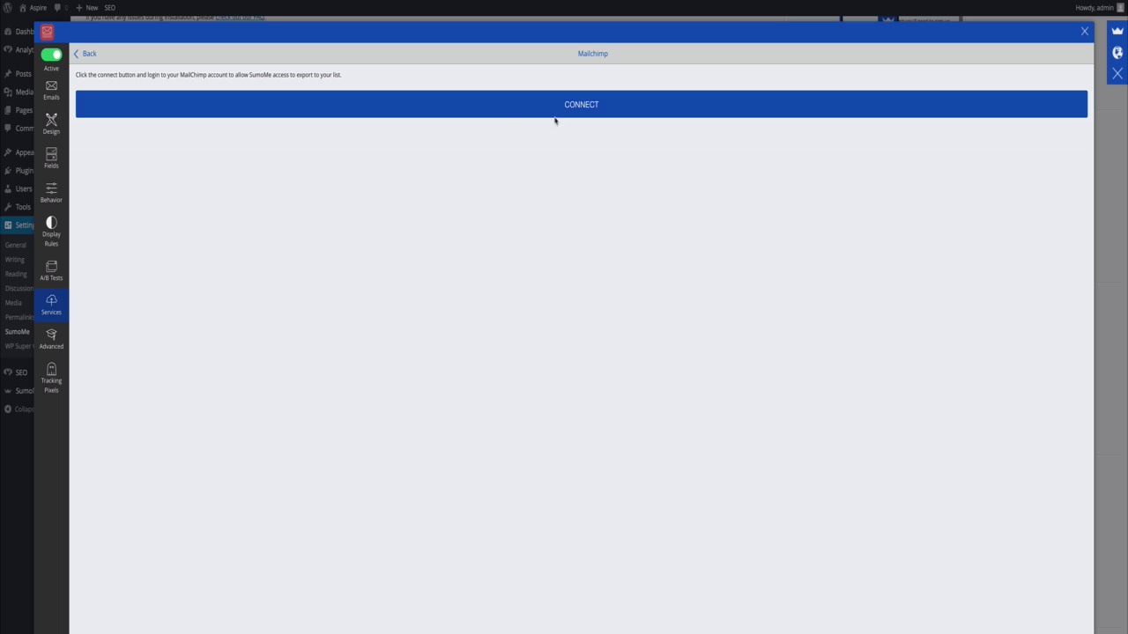
left_click(579, 114)
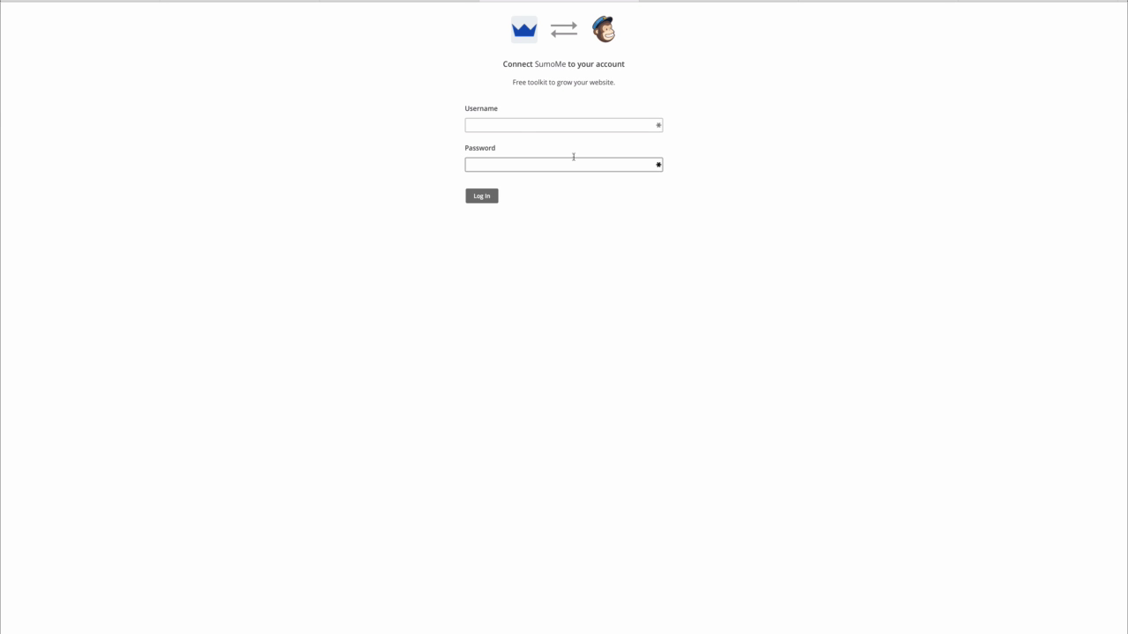
left_click(497, 112)
type("yourusername")
key("Tab")
key("Return")
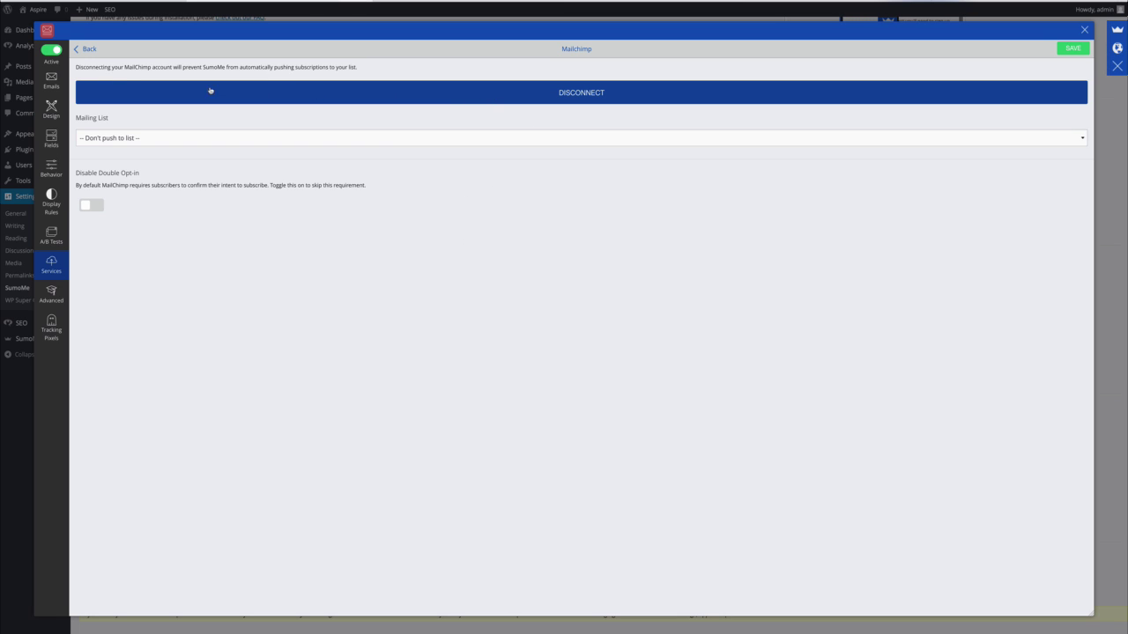
left_click(1073, 50)
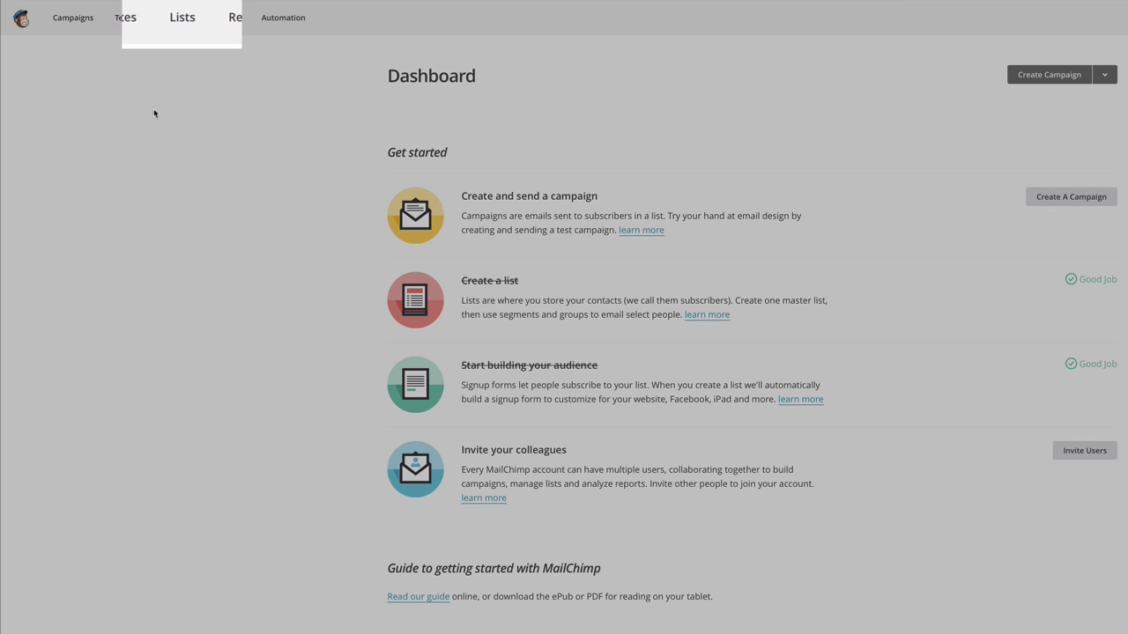
Open the newly created mailing list from Lists and go to its Signup forms settings.
left_click(188, 27)
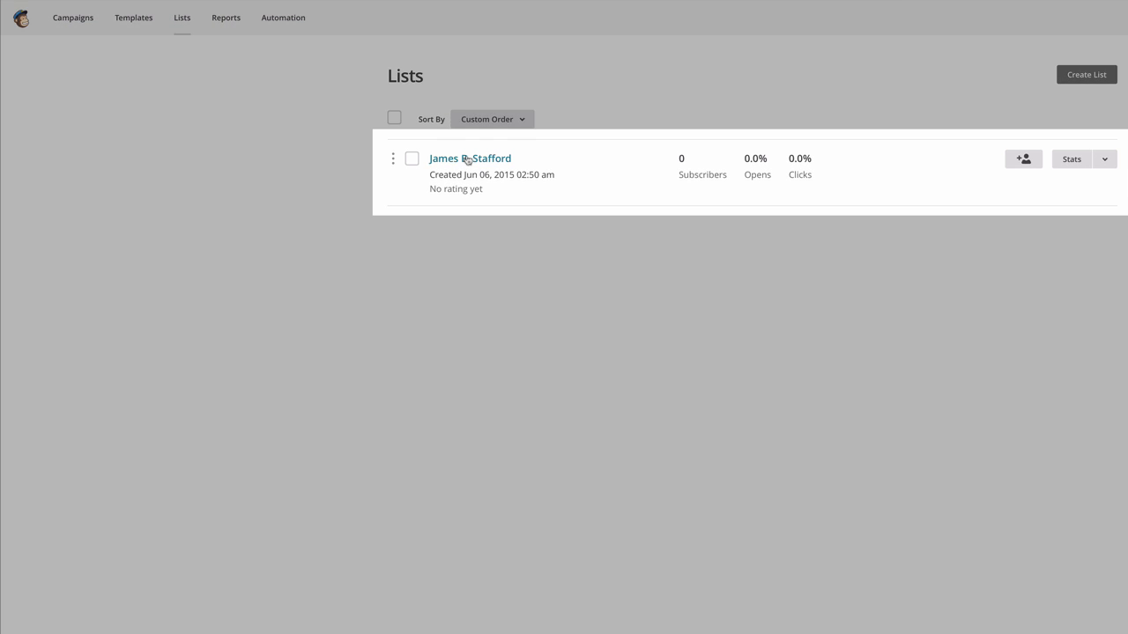
left_click(467, 158)
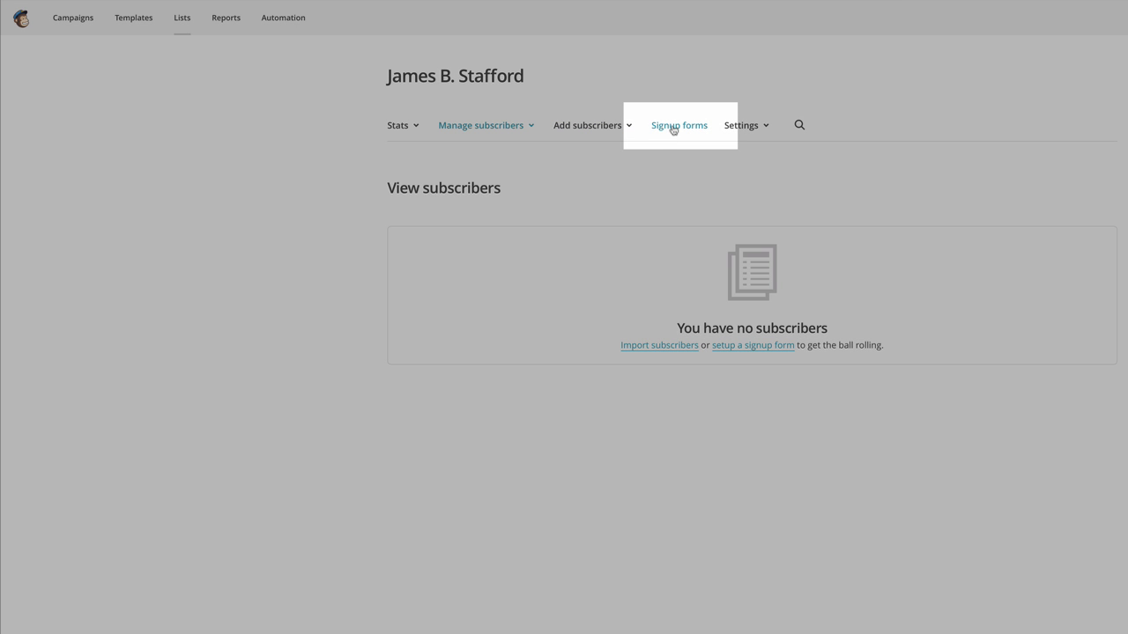
left_click(672, 129)
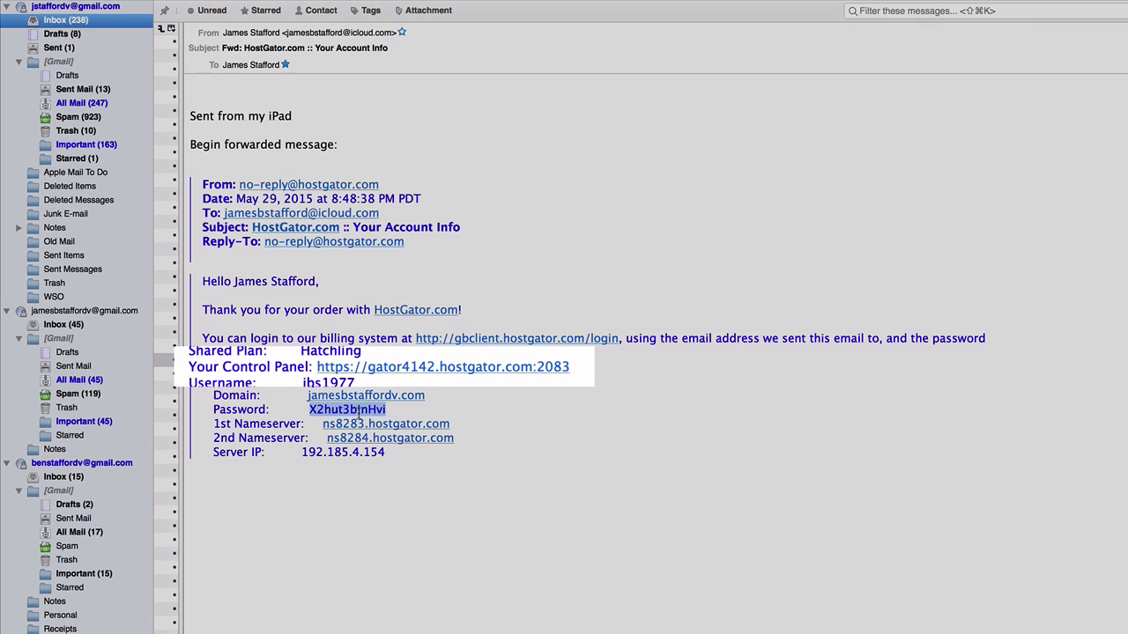
right_click(356, 411)
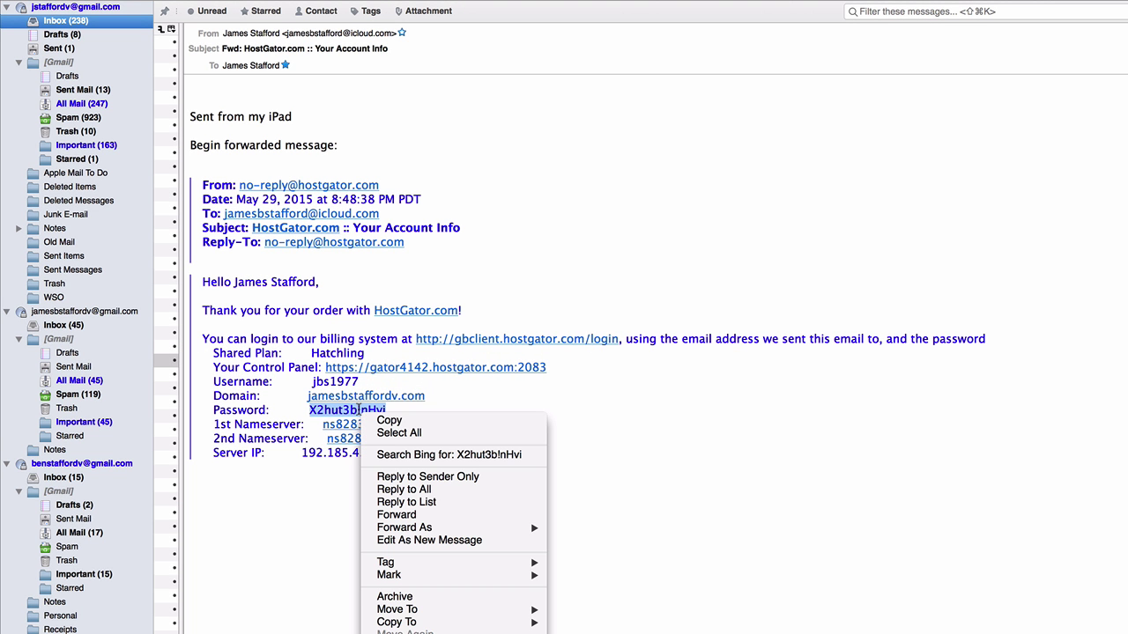
left_click(388, 421)
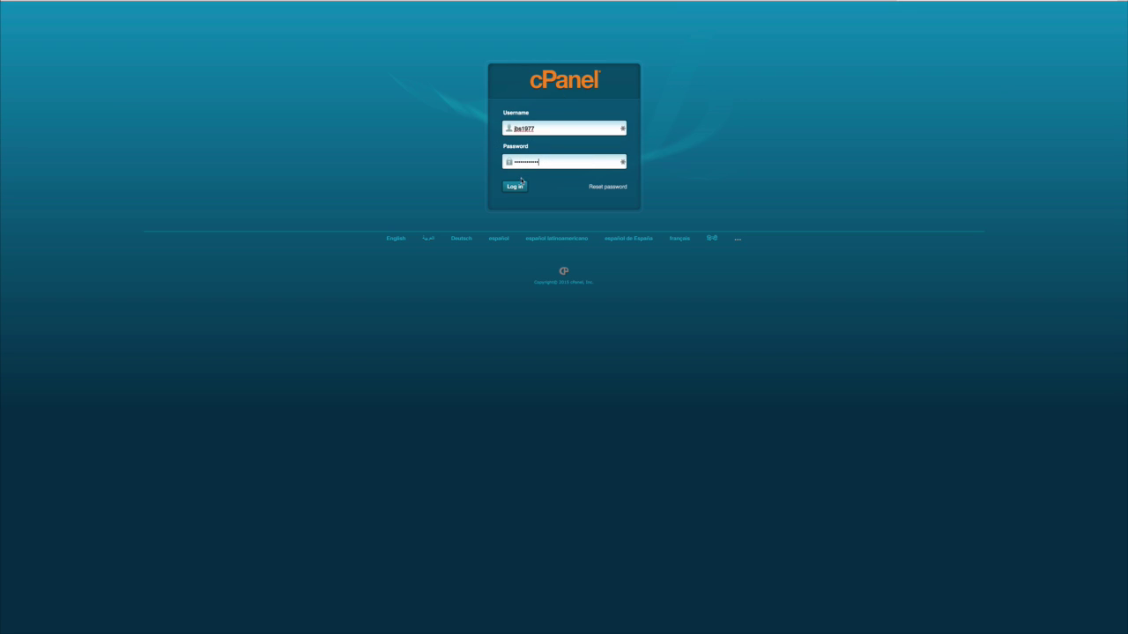
Log into cPanel, create the 'support' mailbox with a password, and return to the home page.
left_click(521, 186)
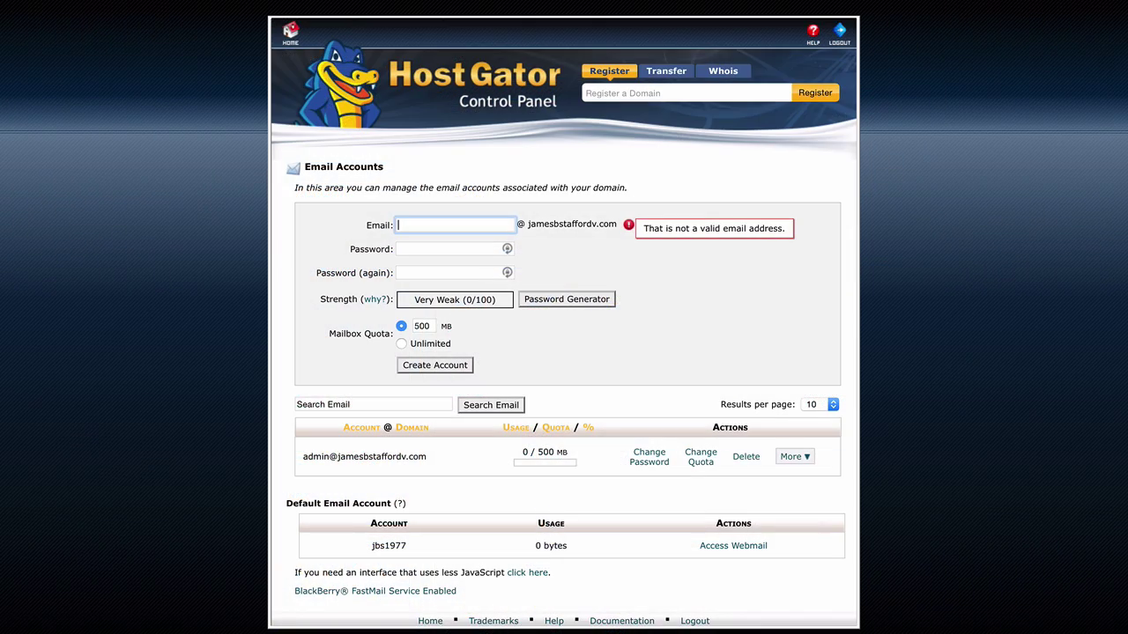
type("supp")
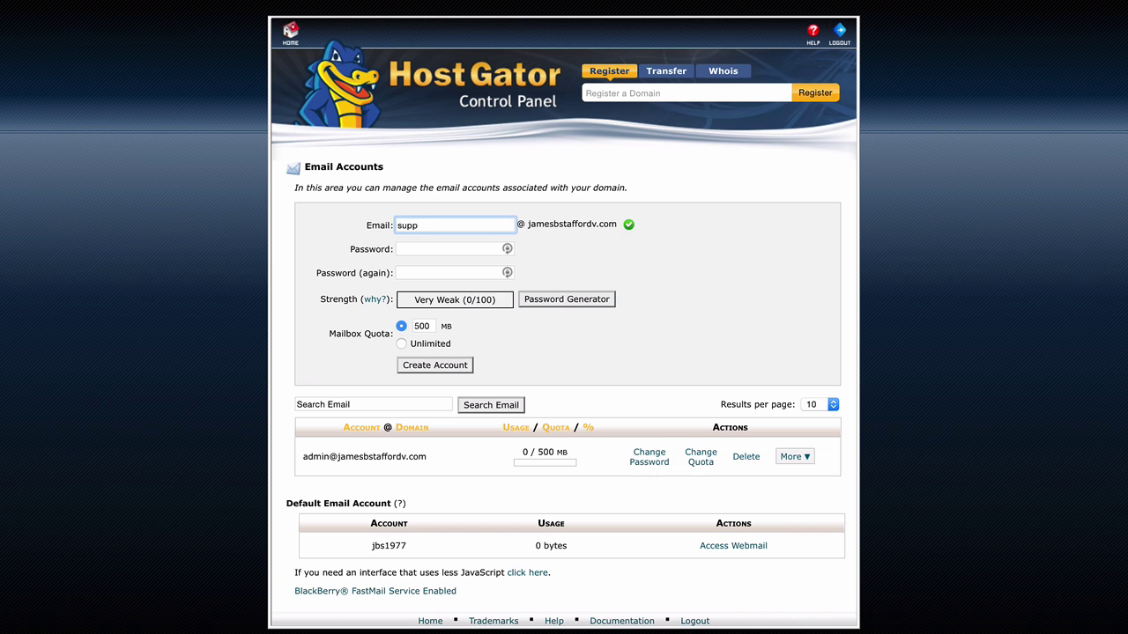
type("ort")
left_click(436, 251)
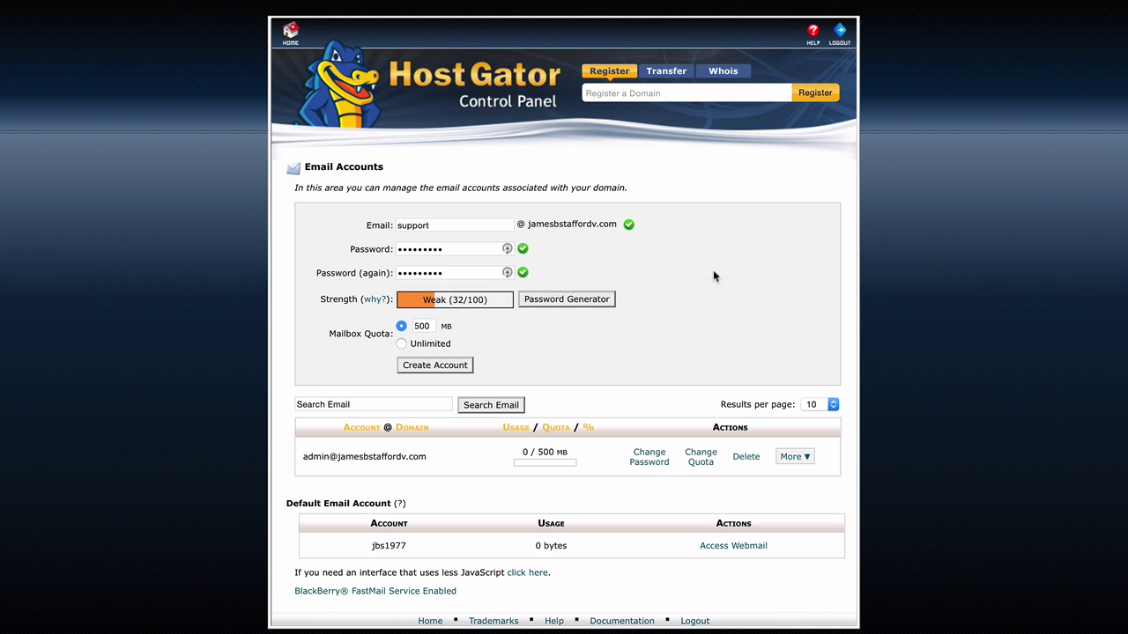
left_click(443, 368)
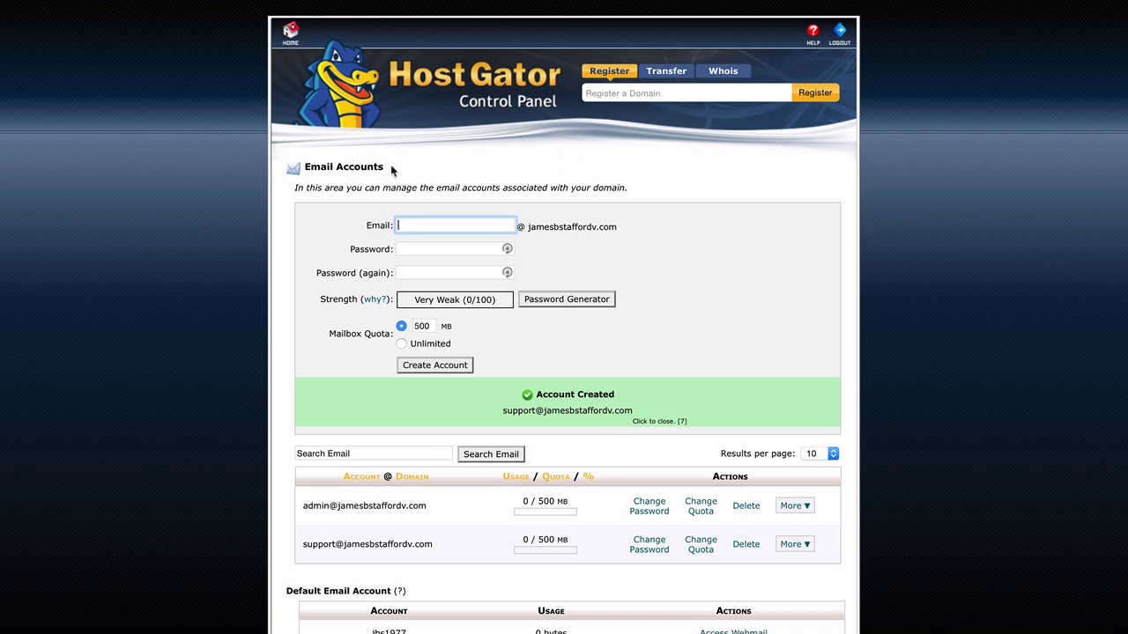
left_click(291, 42)
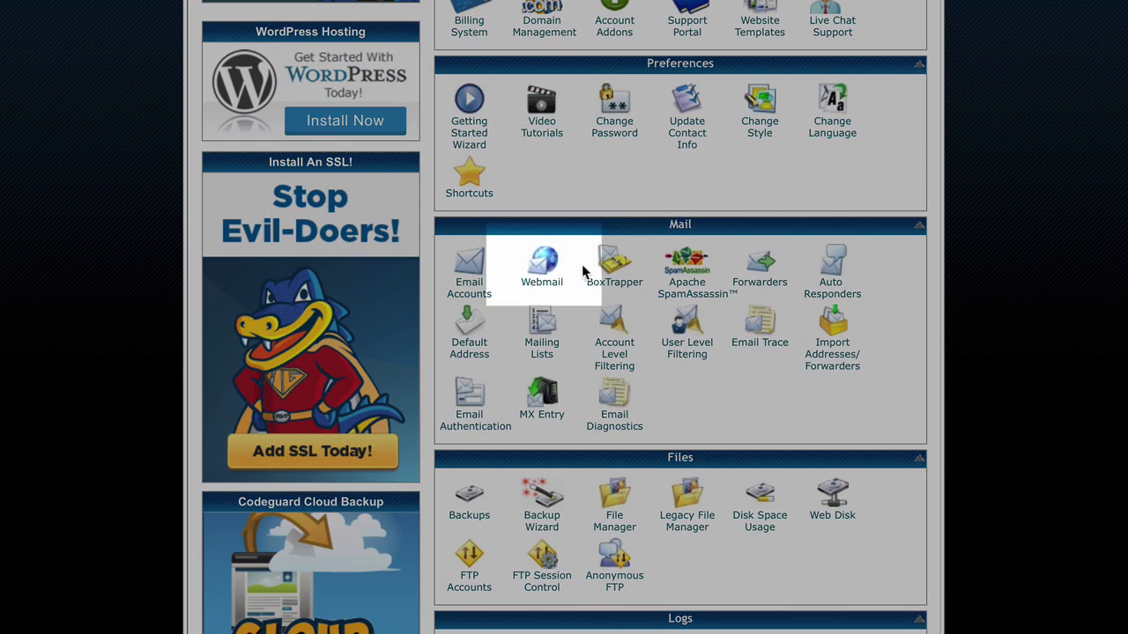
Open the domain's webmail, enter the sender's full name, and correct the e-mail address in SquirrelMail.
left_click(544, 267)
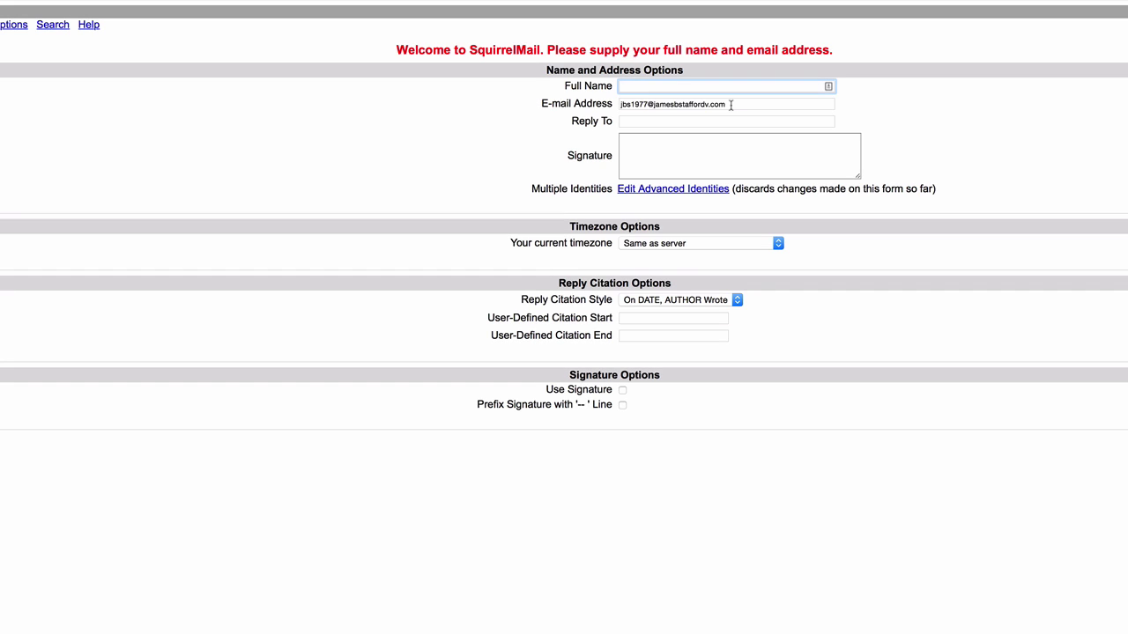
type("James B")
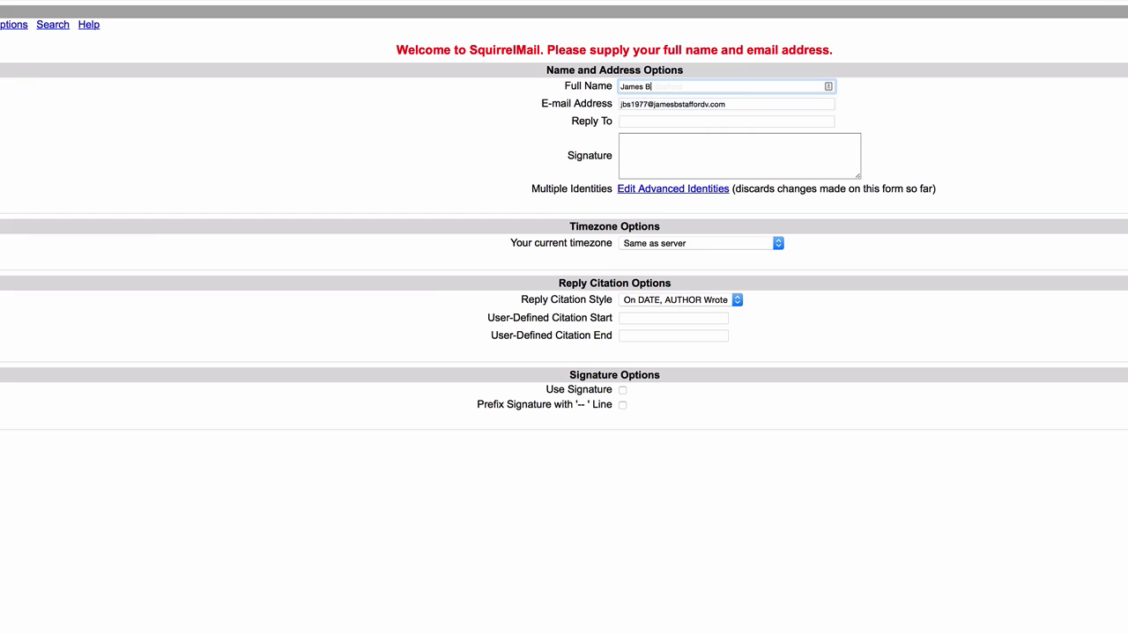
key("Tab")
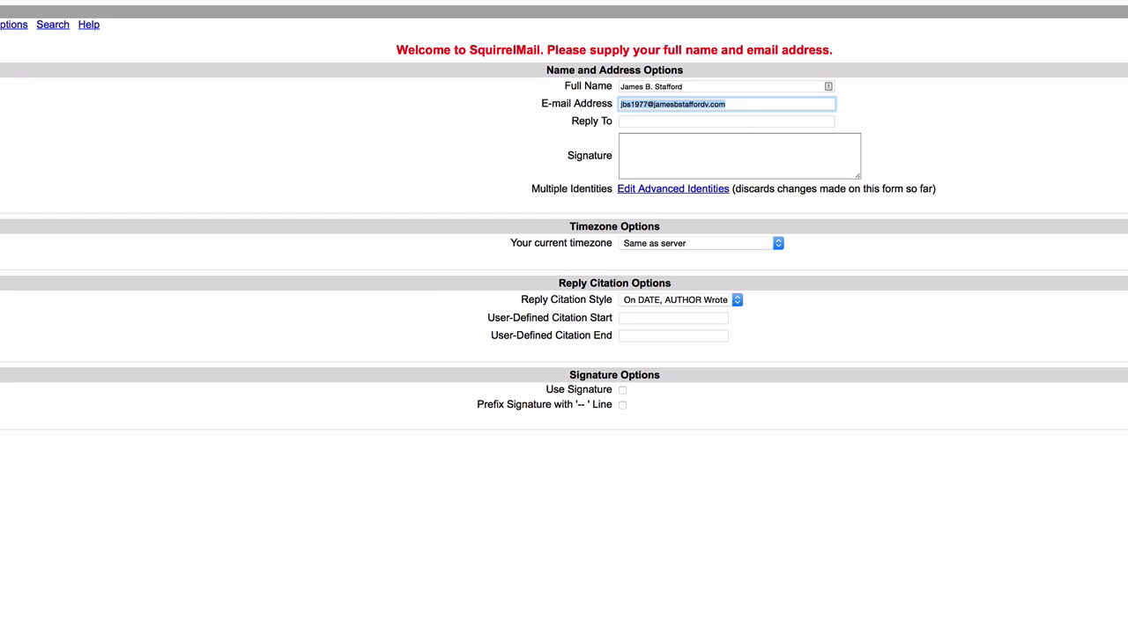
left_click(649, 104)
key("BackSpace")
key("BackSpace")
key("BackSpace")
key("BackSpace")
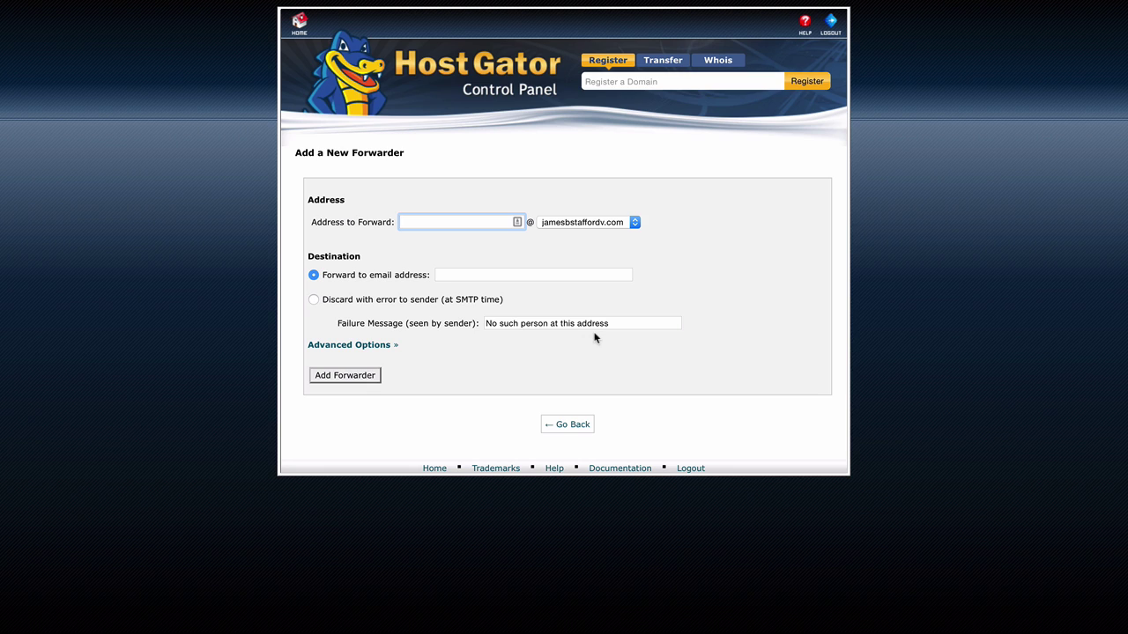
Add a forwarder sending mail for the 'support' address to a personal Gmail address.
type("support")
left_click(522, 273)
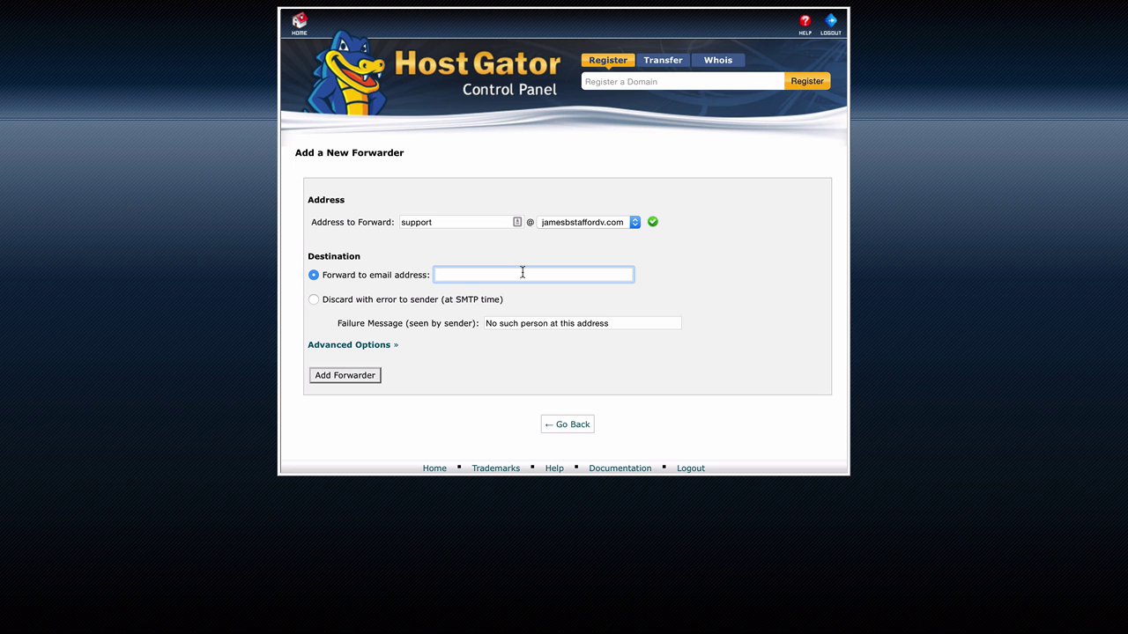
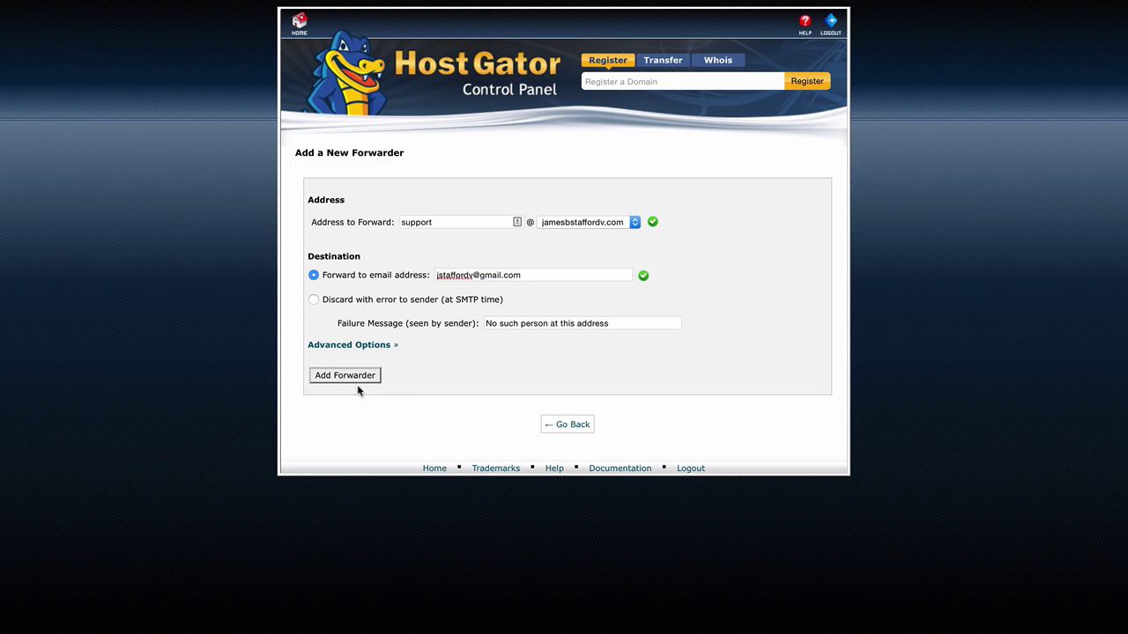
left_click(359, 375)
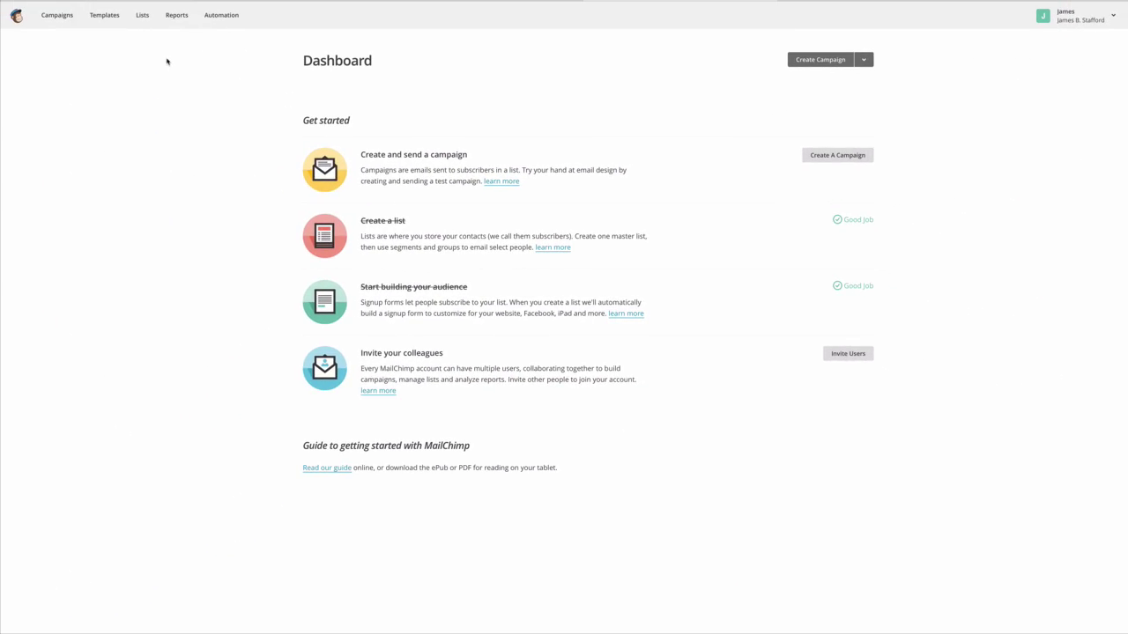
From the mailing list's settings, send a domain verification email to the support address.
left_click(142, 17)
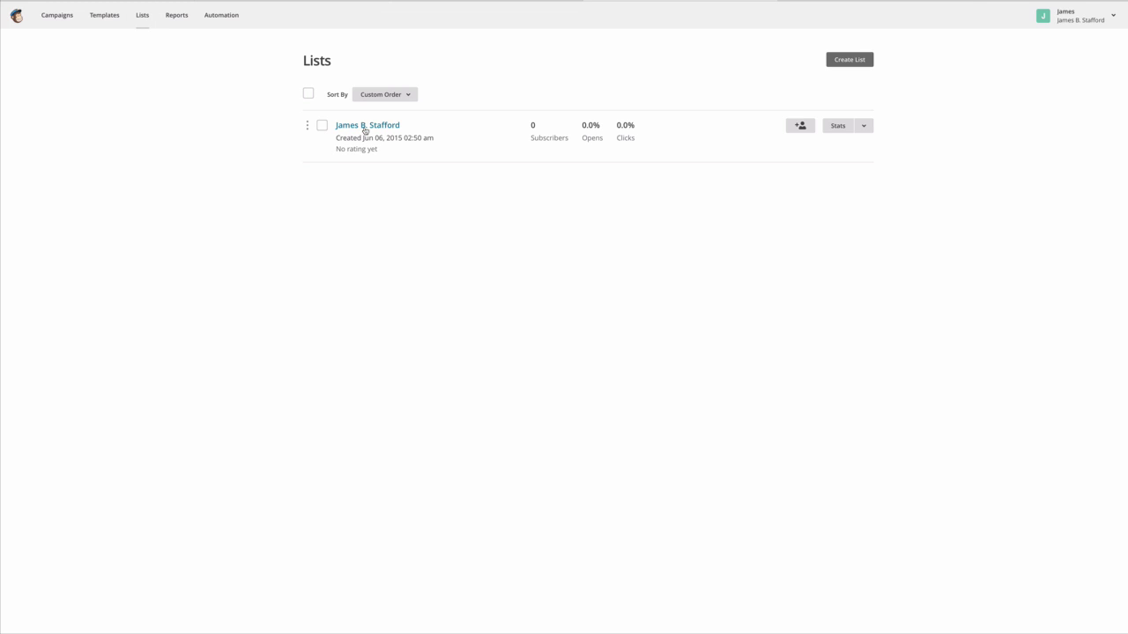
left_click(366, 126)
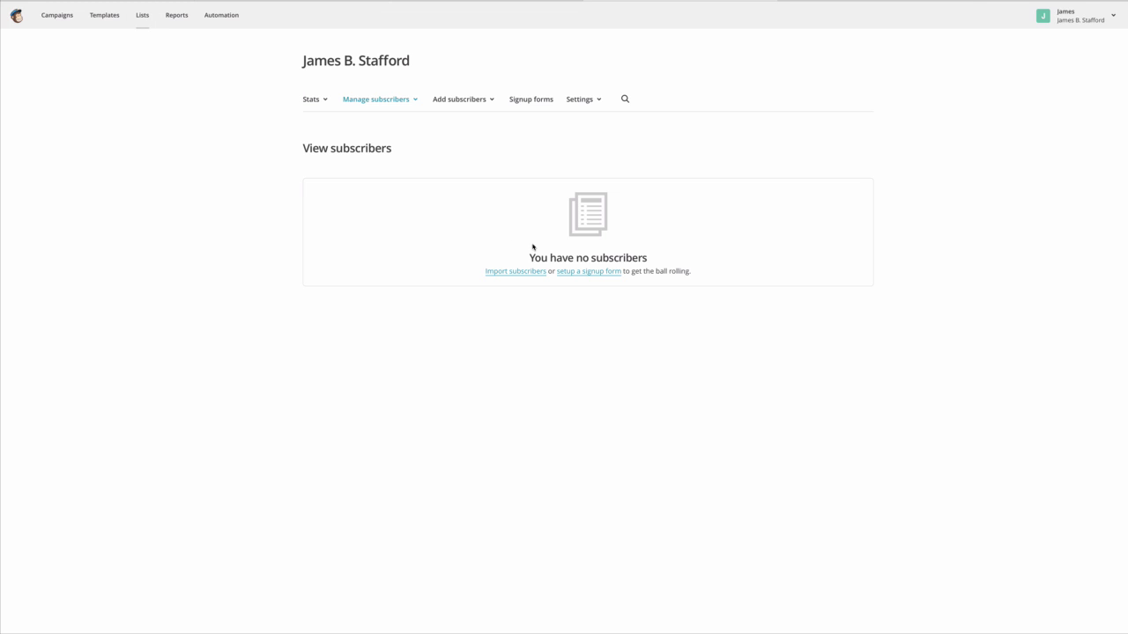
left_click(520, 104)
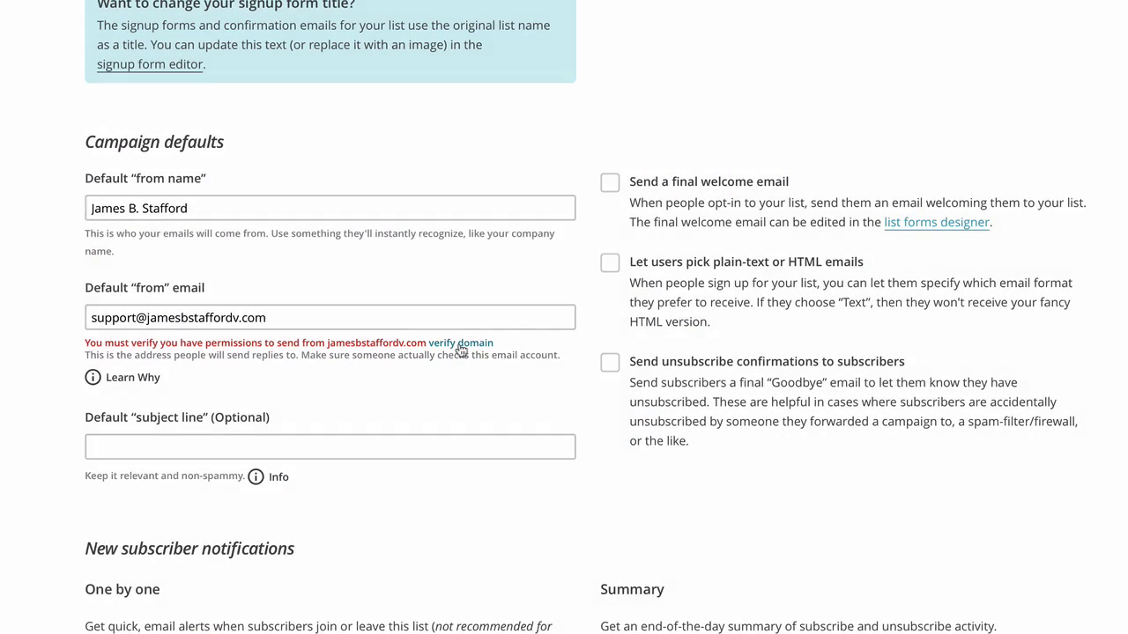
left_click(459, 343)
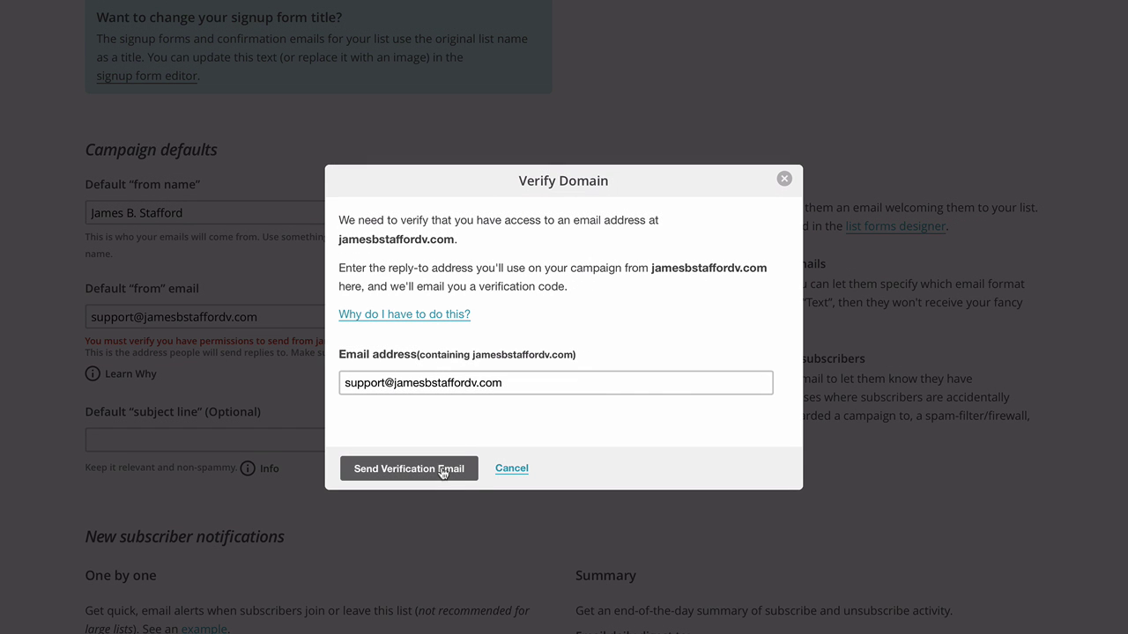
left_click(444, 471)
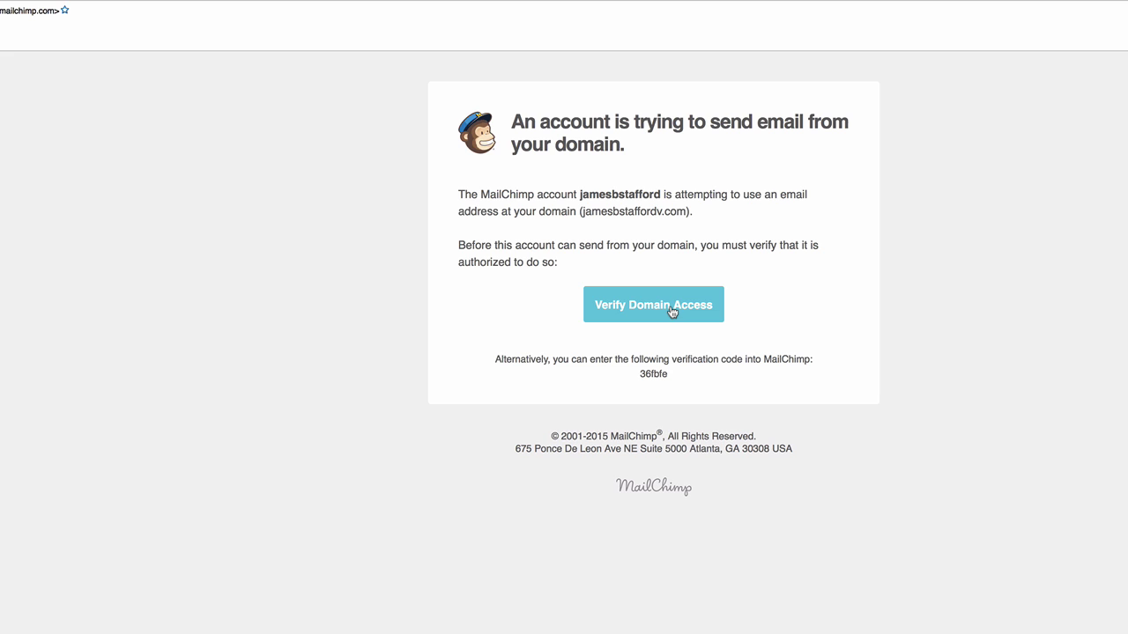
Copy the verification code from the email and submit it to verify the domain.
right_click(651, 375)
left_click(680, 387)
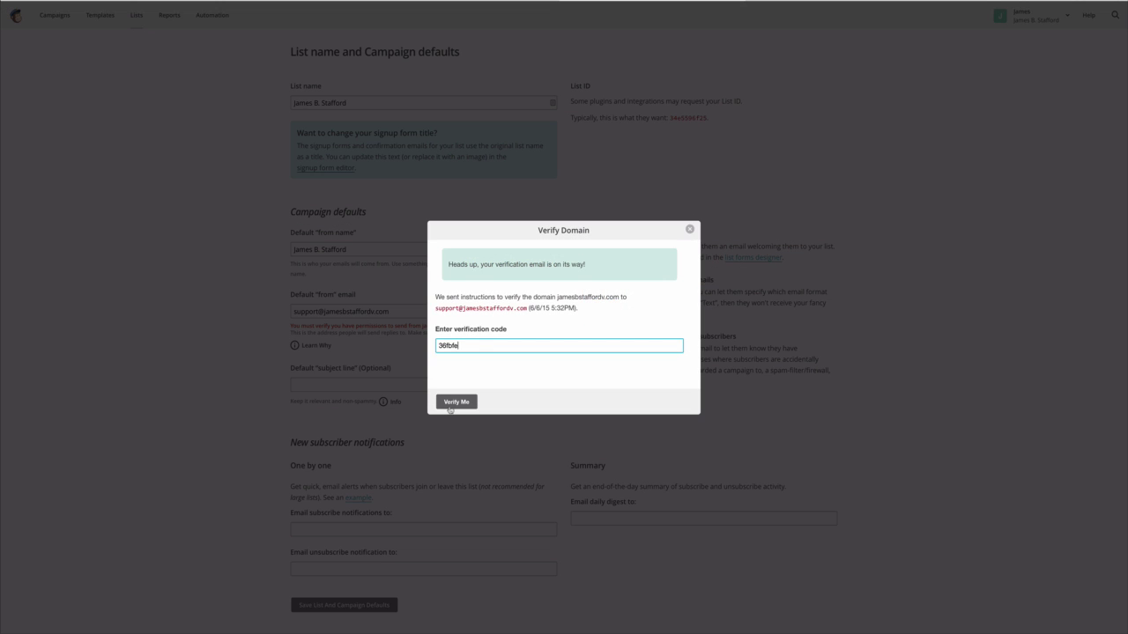
left_click(455, 403)
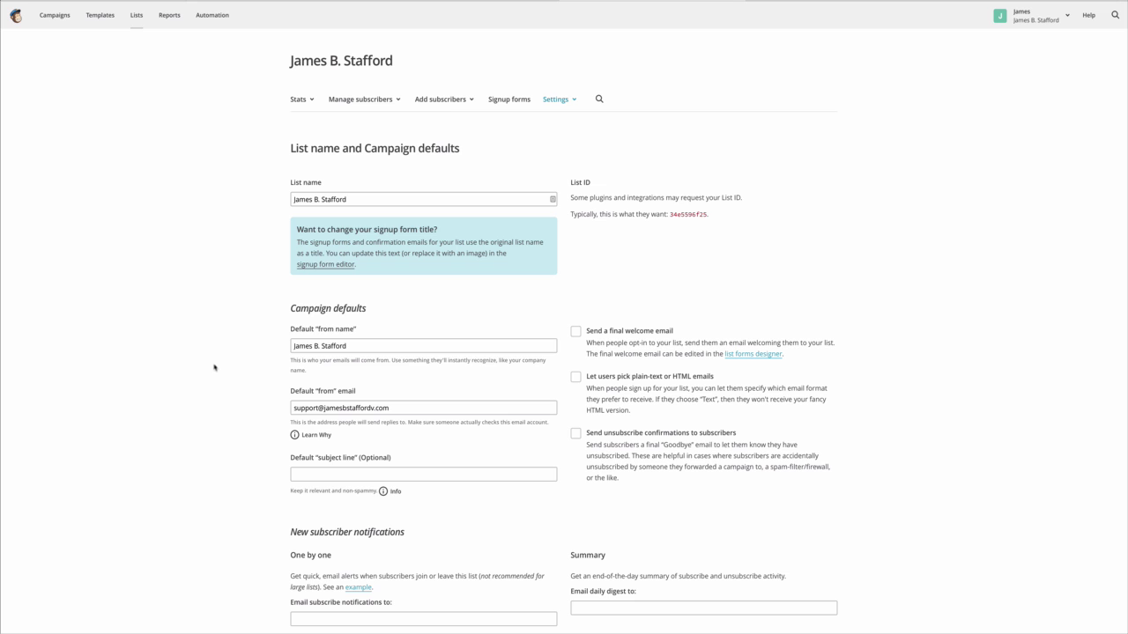
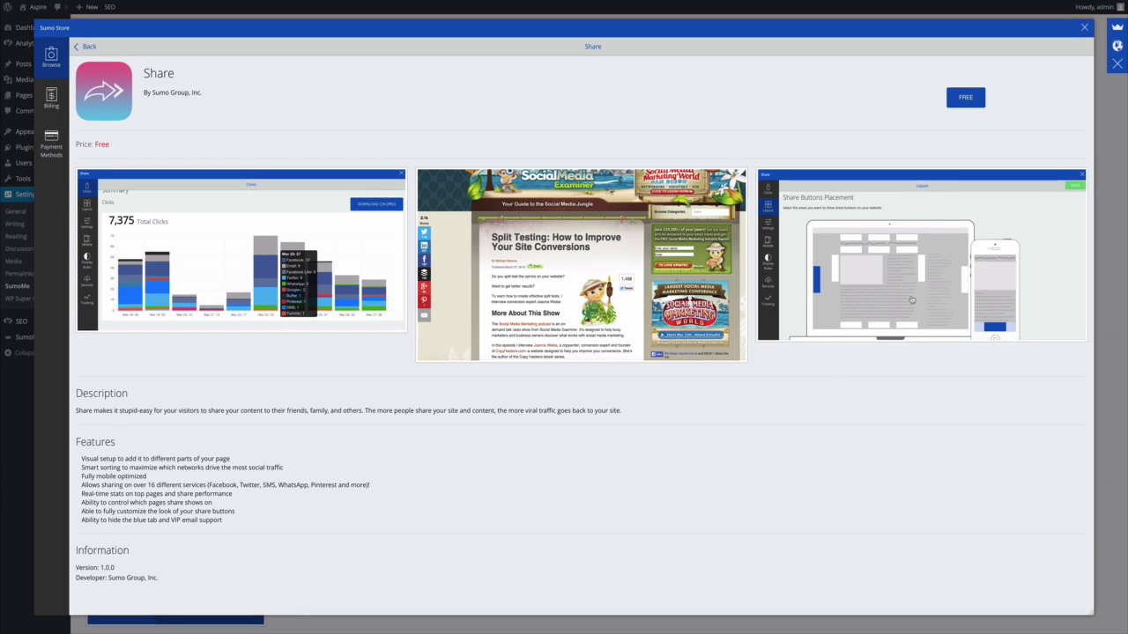
Install the free SumoMe Share app and launch it to its welcome page.
left_click(969, 98)
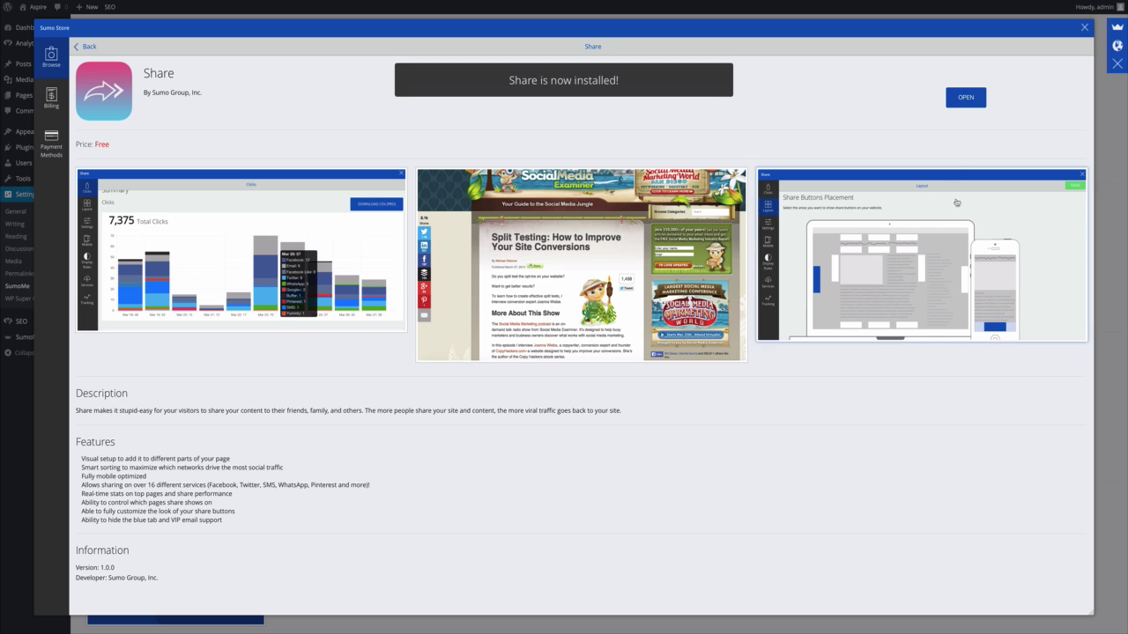
left_click(964, 97)
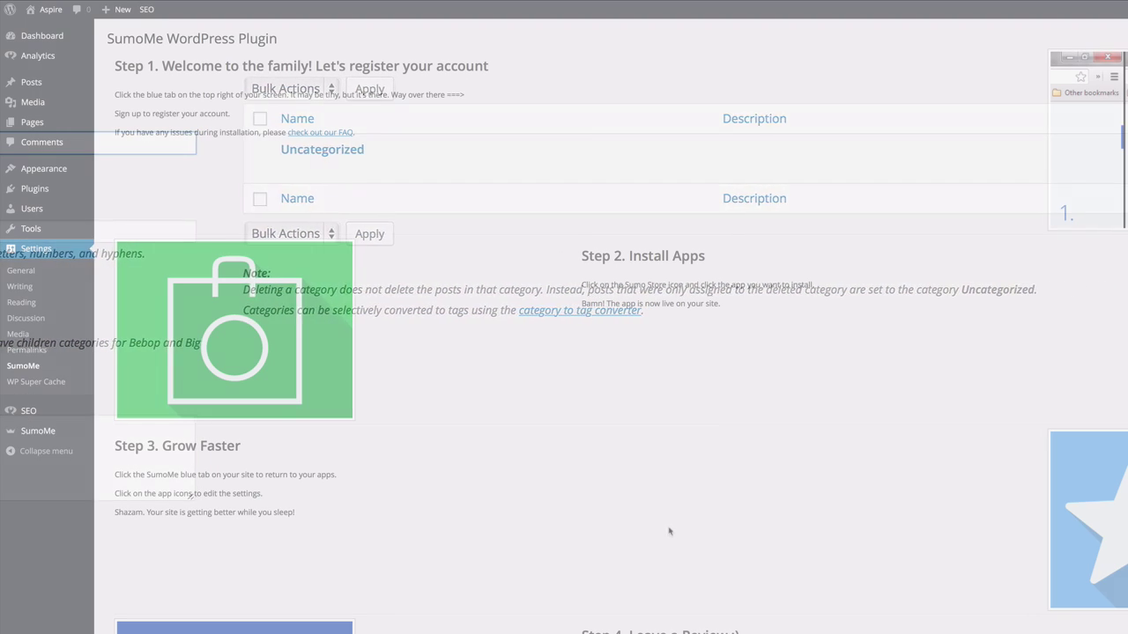
Go to the Posts > Categories page from the admin sidebar.
mouse_move(50, 81)
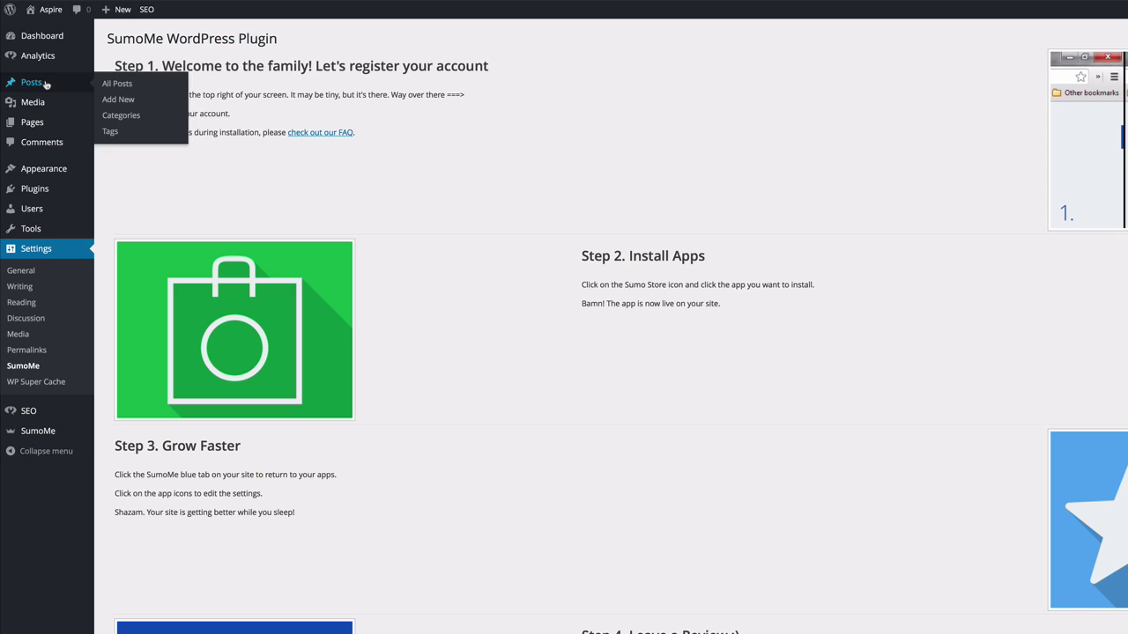
left_click(163, 121)
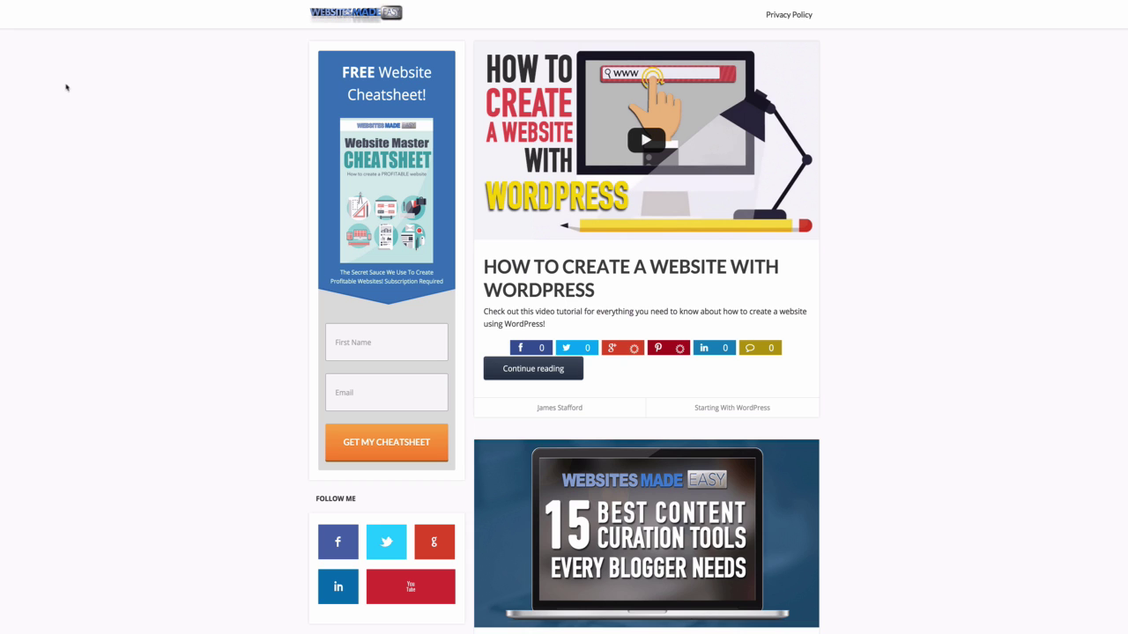
scroll(205, 158, "down", 10)
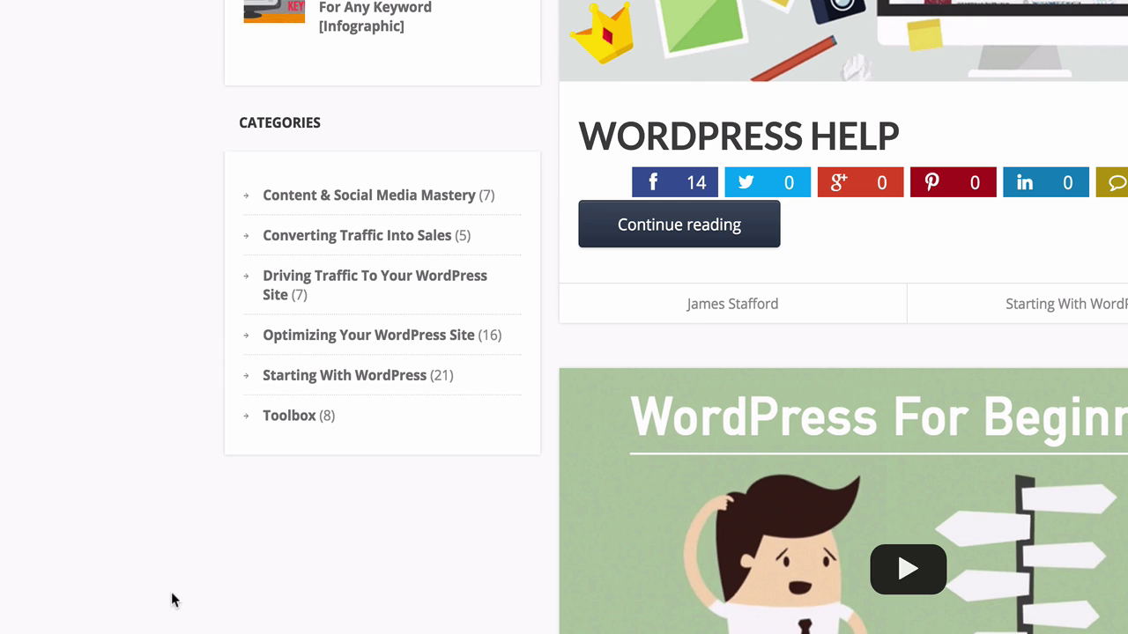
scroll(563, 317, "down", 5)
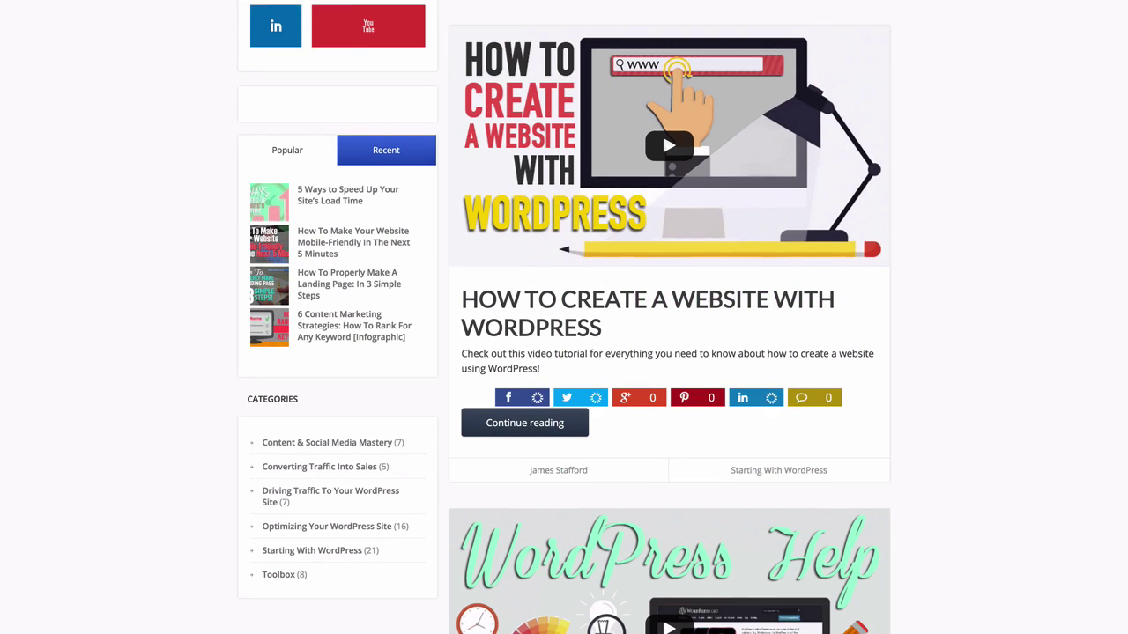
scroll(564, 317, "down", 10)
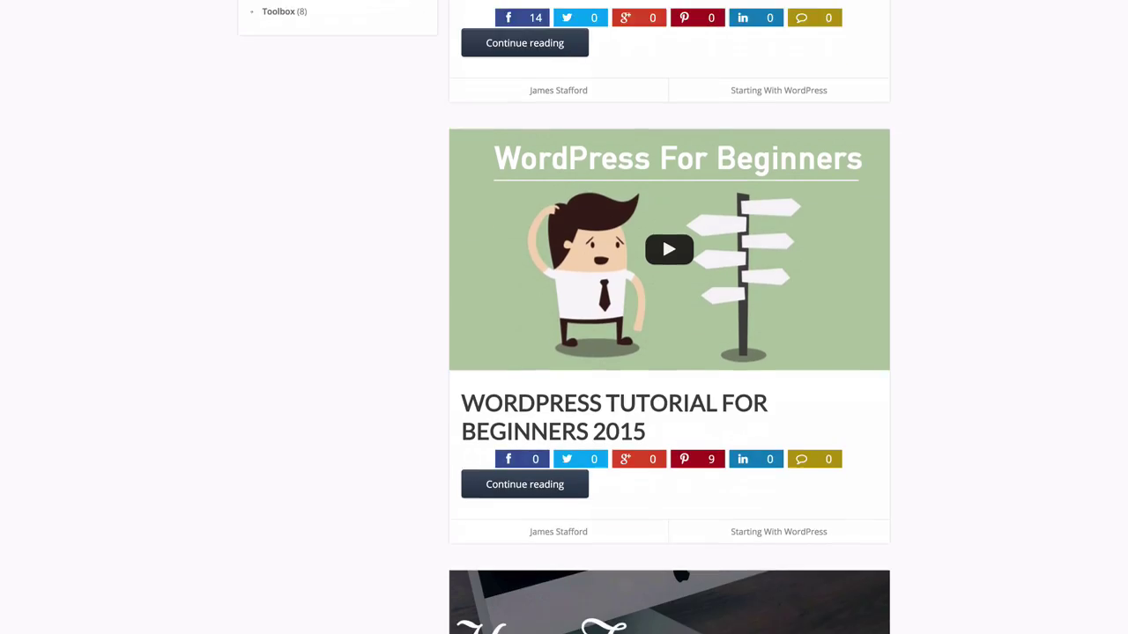
scroll(670, 317, "down", 10)
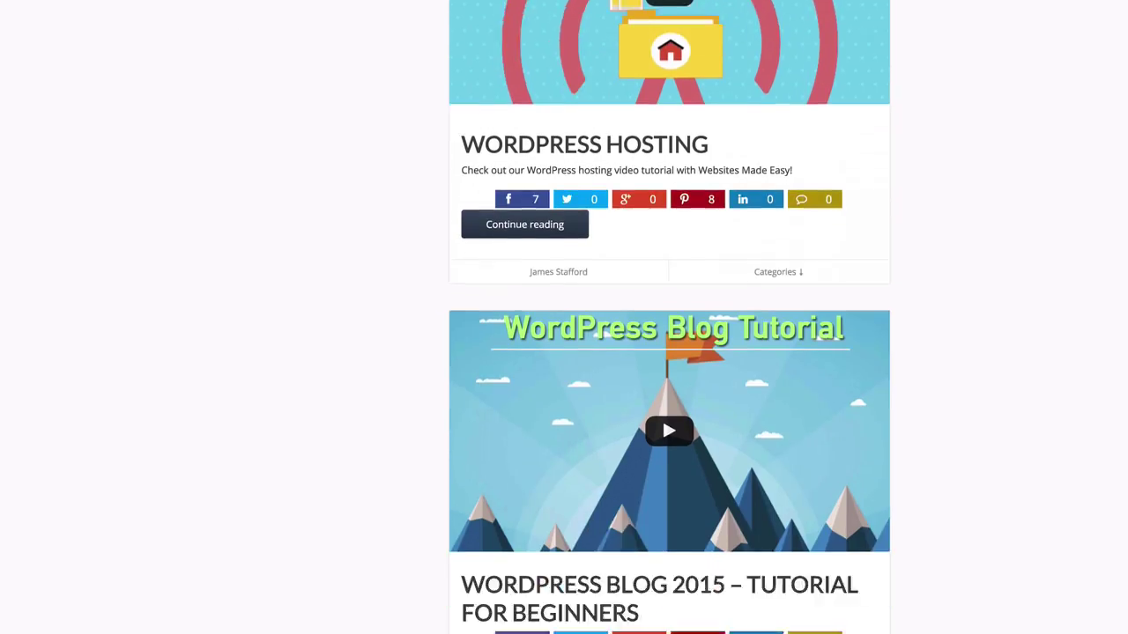
scroll(669, 317, "up", 20)
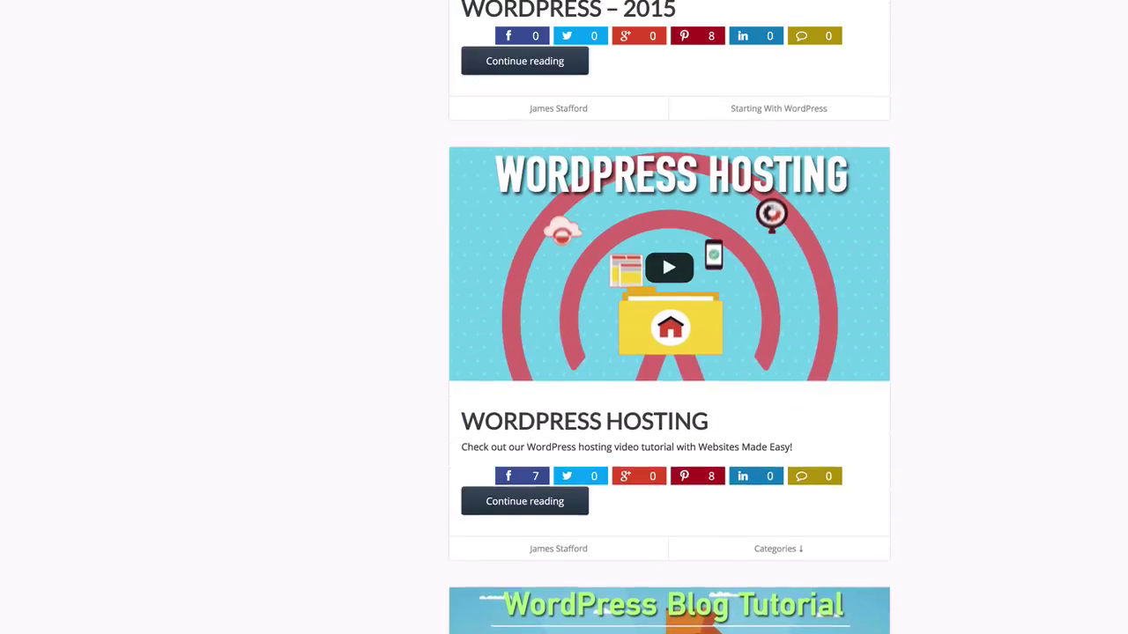
scroll(303, 457, "up", 4)
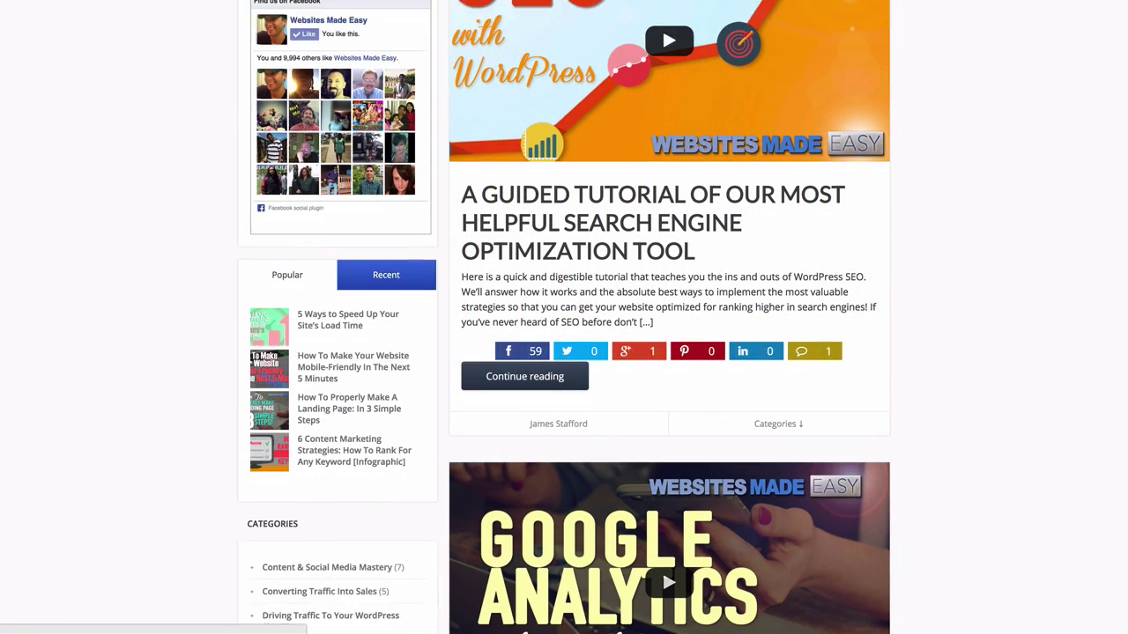
scroll(669, 317, "down", 1)
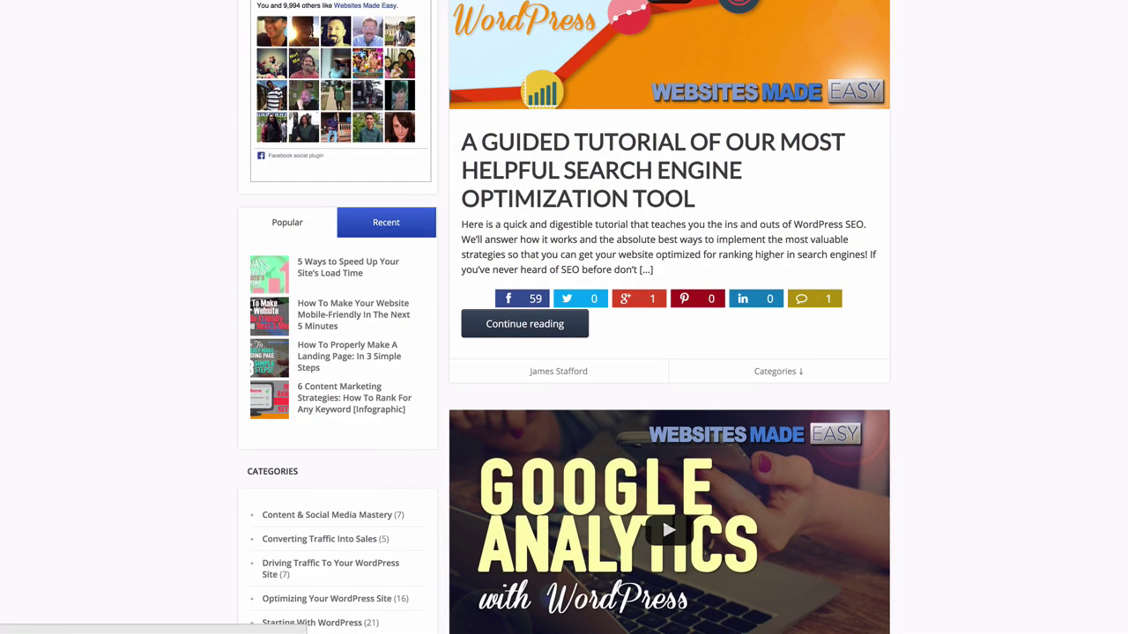
scroll(669, 317, "down", 9)
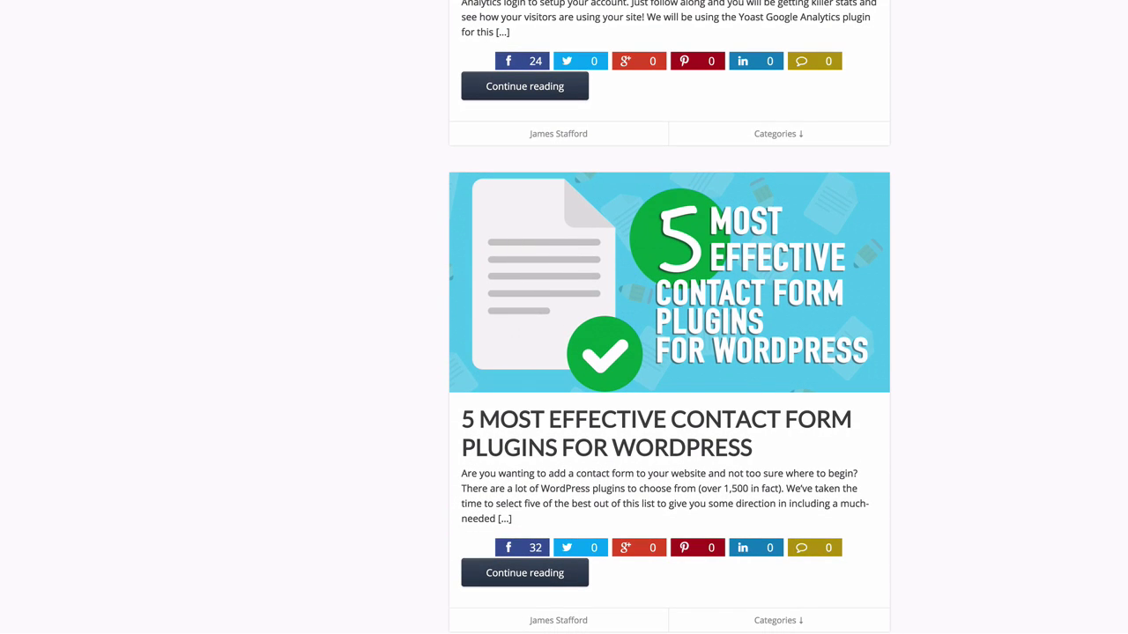
scroll(670, 317, "down", 3)
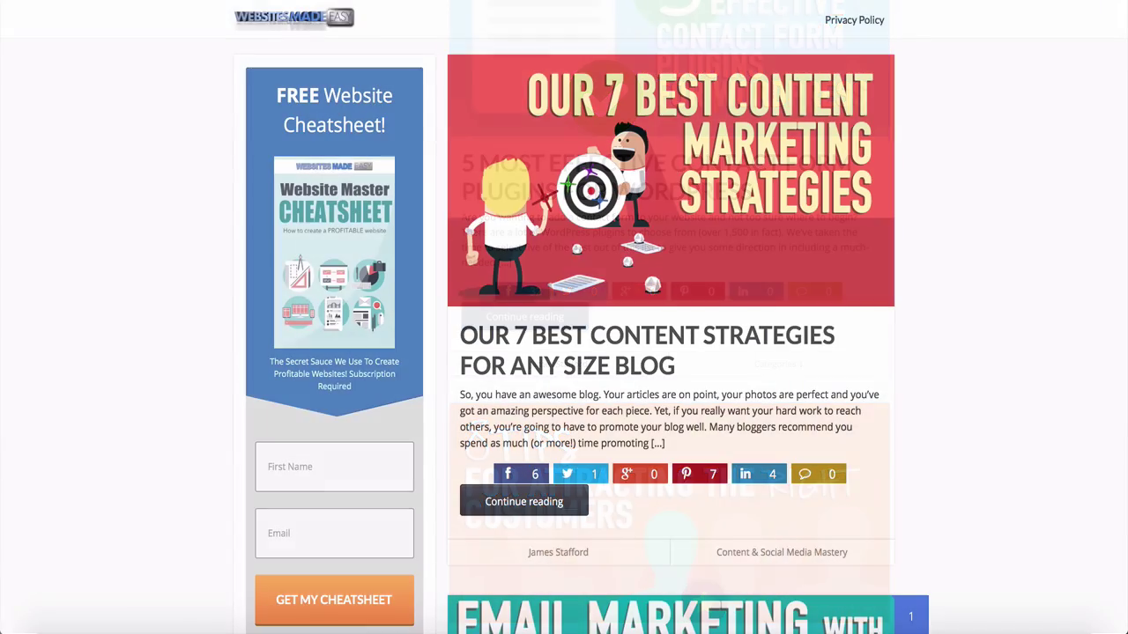
scroll(669, 317, "down", 2)
scroll(564, 318, "down", 5)
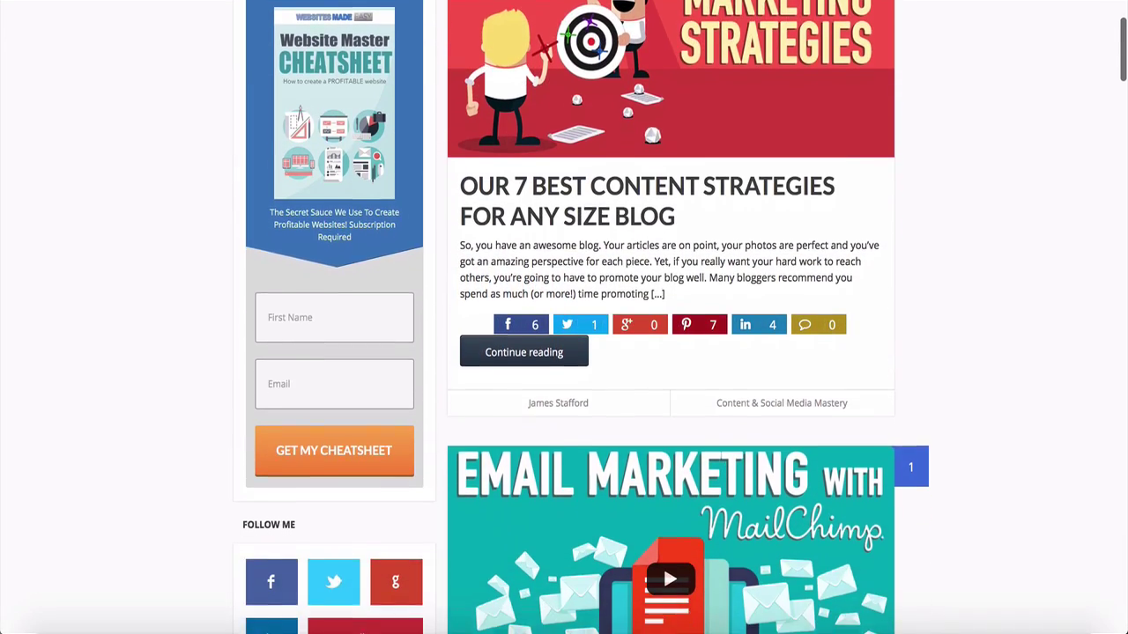
scroll(564, 317, "down", 3)
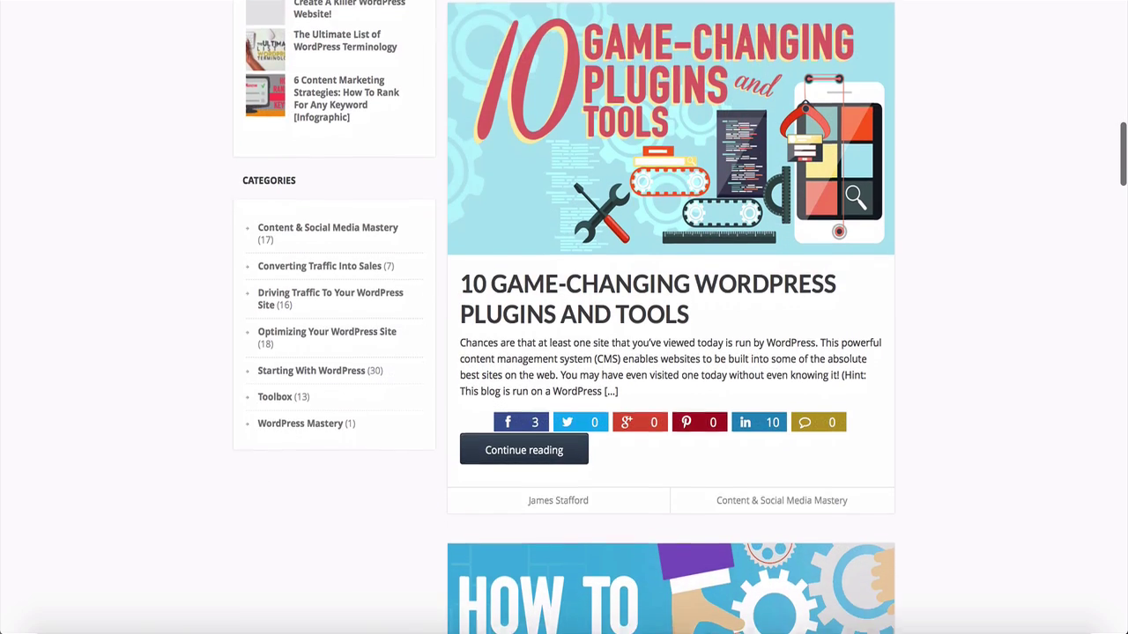
scroll(564, 317, "down", 5)
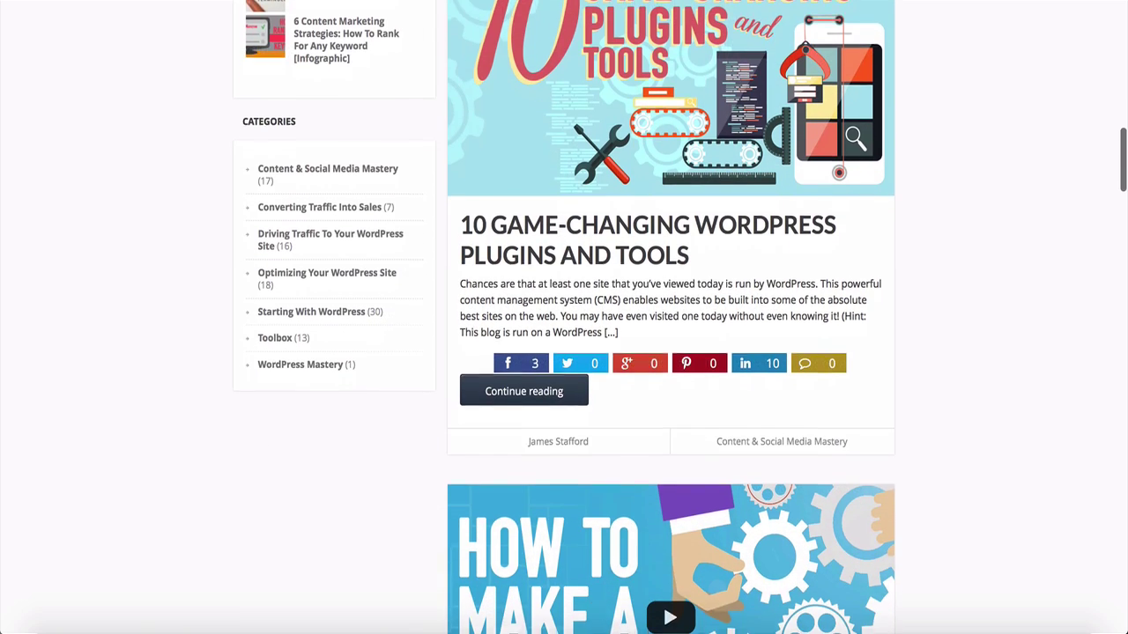
scroll(564, 317, "down", 1)
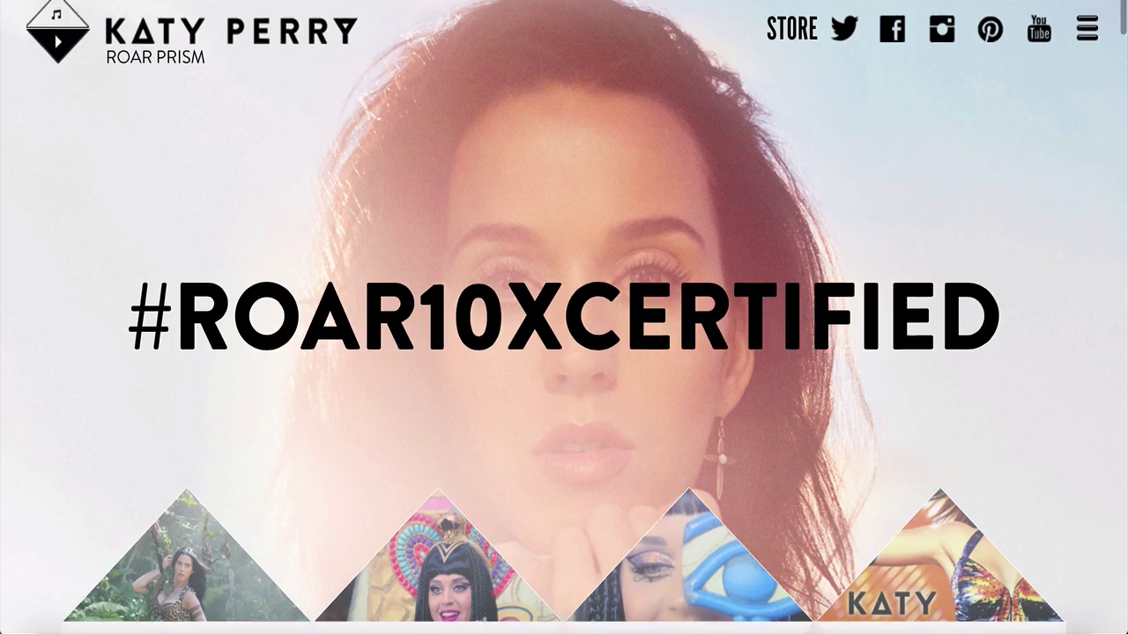
scroll(564, 317, "down", 1)
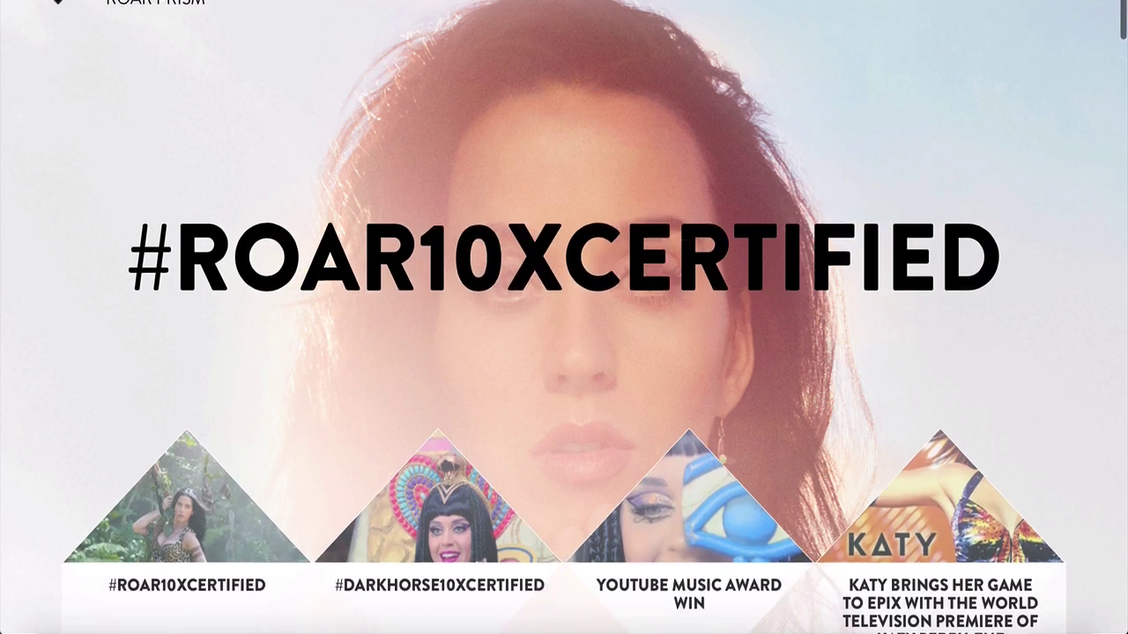
scroll(564, 317, "down", 5)
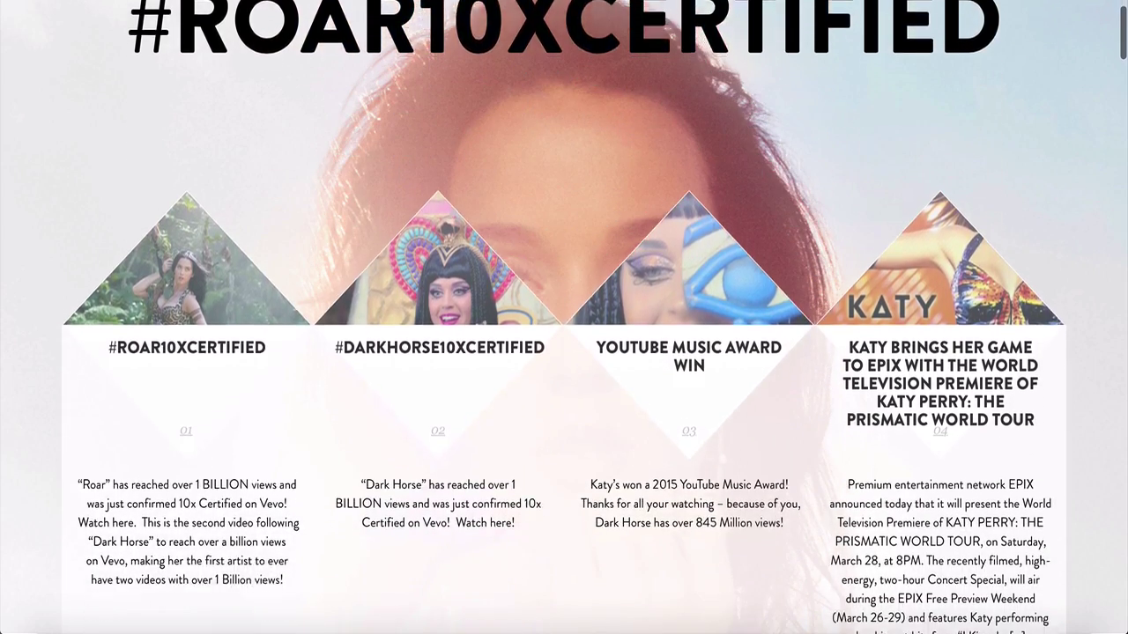
scroll(564, 317, "down", 3)
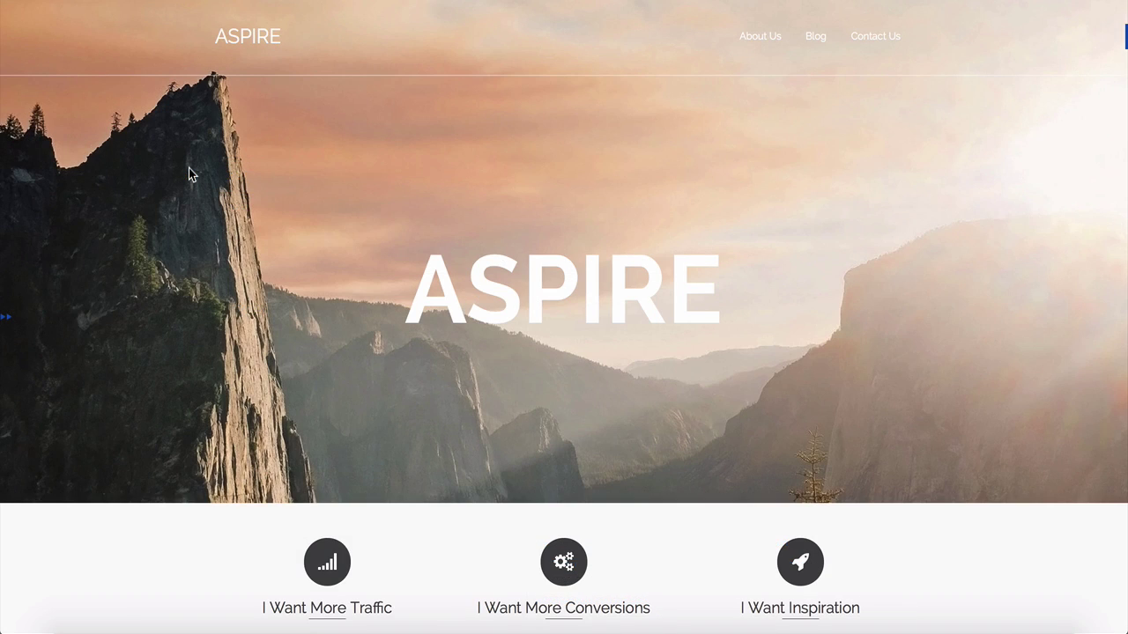
Scroll through the Aspire demo page, then head to Appearance > Themes in admin.
scroll(188, 170, "down", 5)
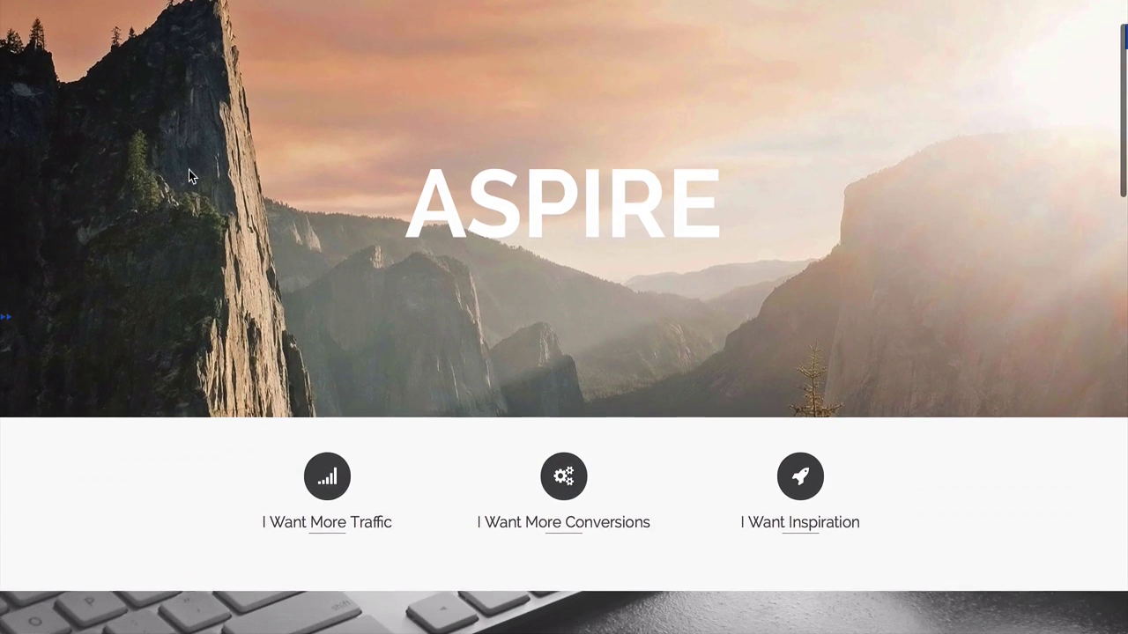
scroll(189, 170, "down", 3)
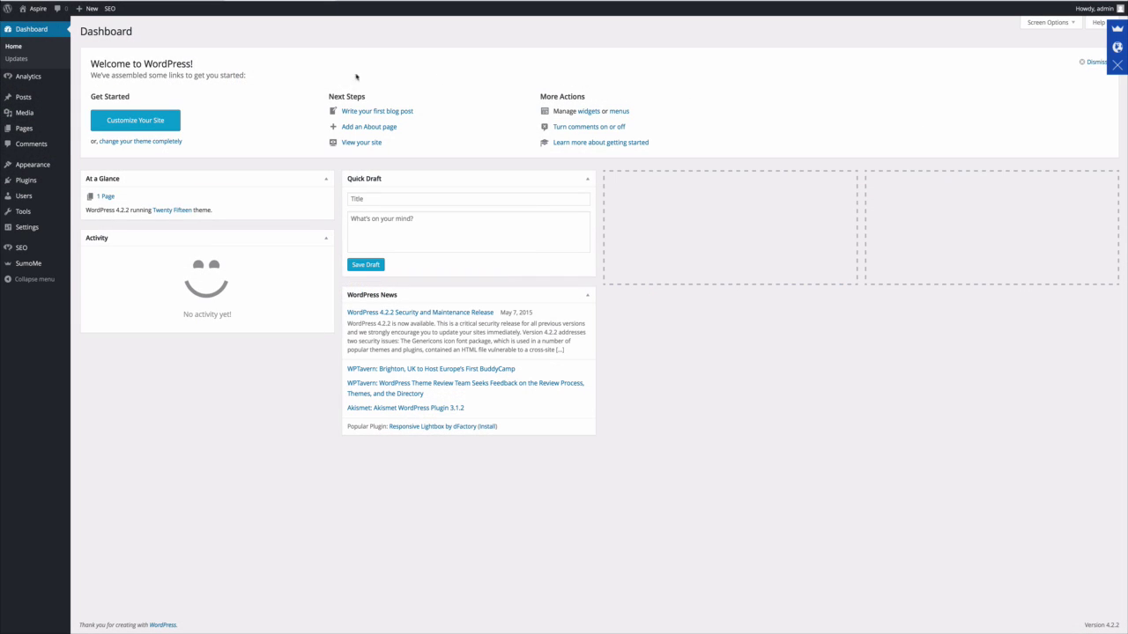
mouse_move(44, 165)
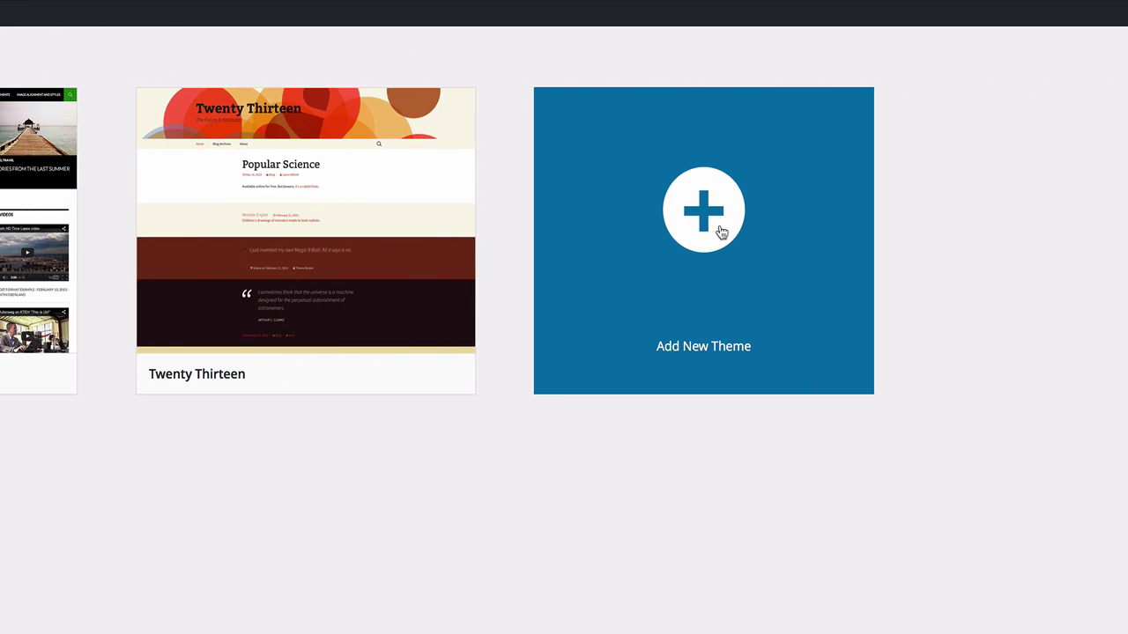
Search the theme directory for 'pinn', install and activate Pinnacle, and view the live site.
left_click(720, 232)
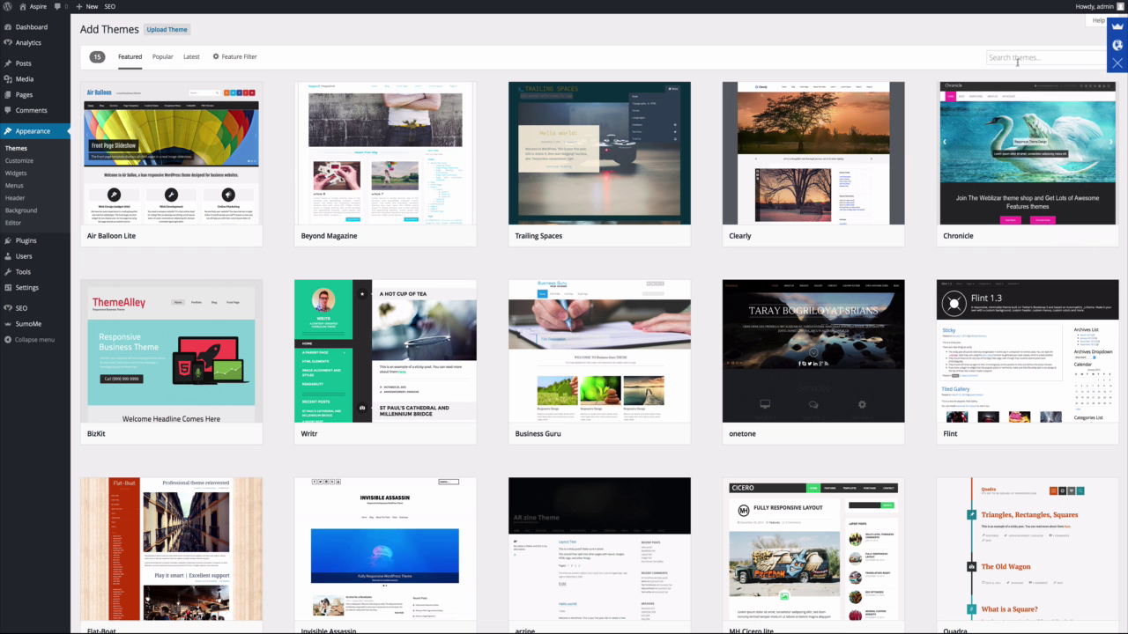
left_click(1023, 63)
type("pinn")
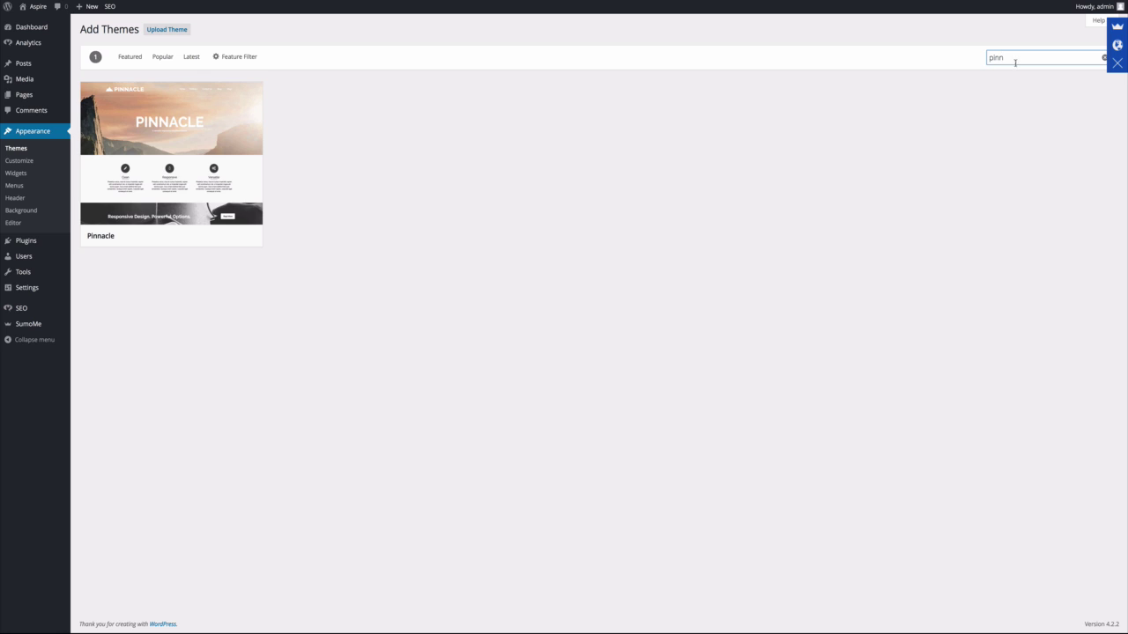
mouse_move(182, 169)
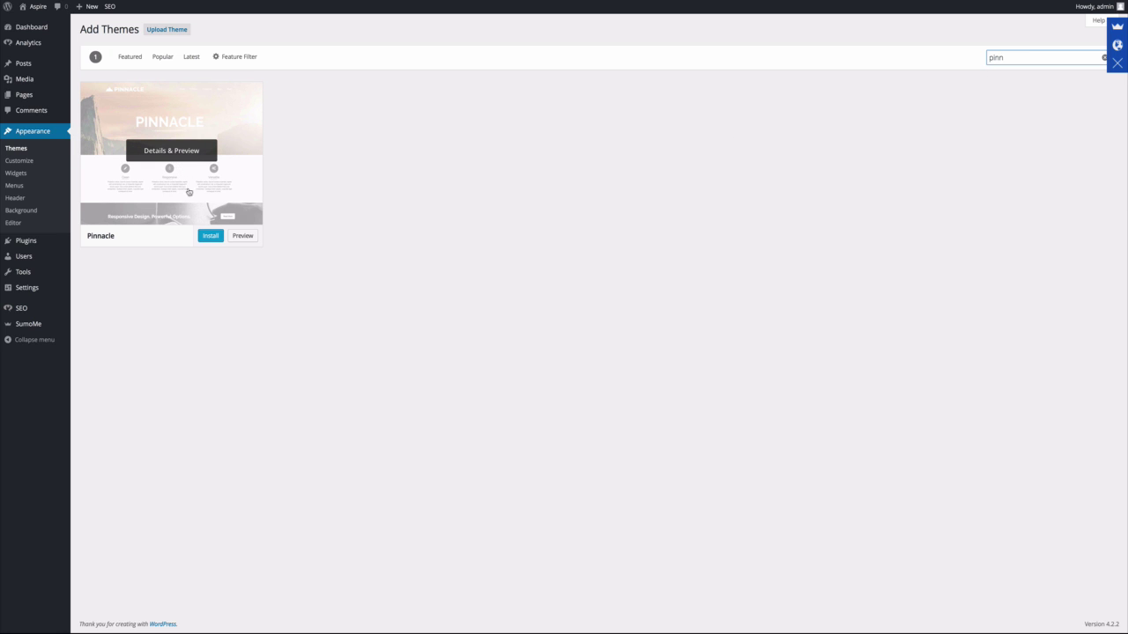
left_click(211, 237)
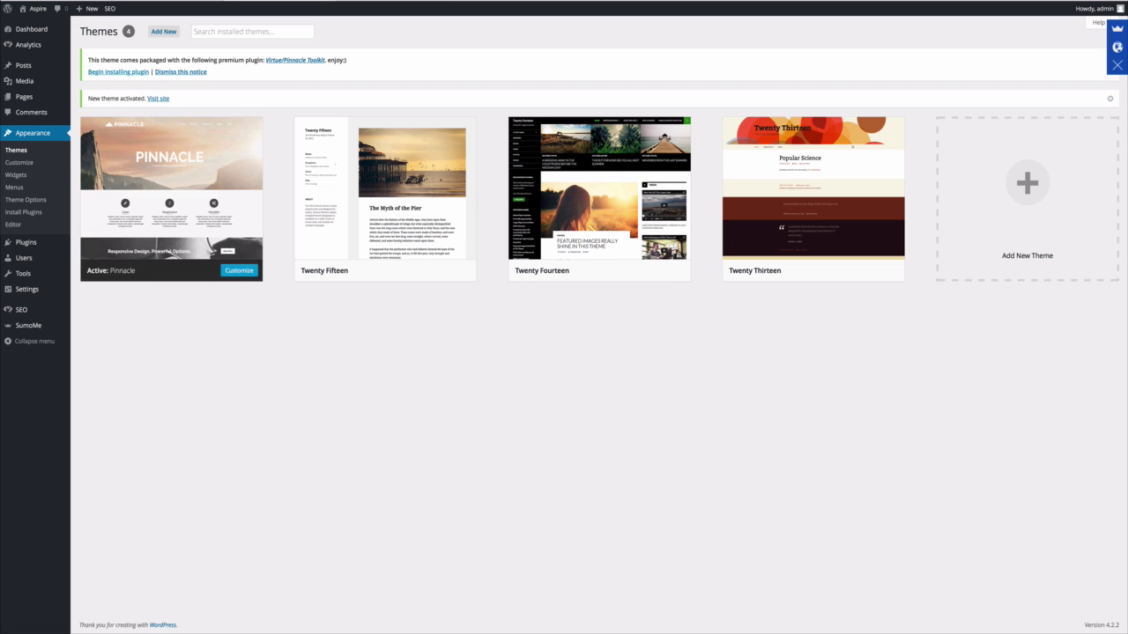
left_click(30, 24)
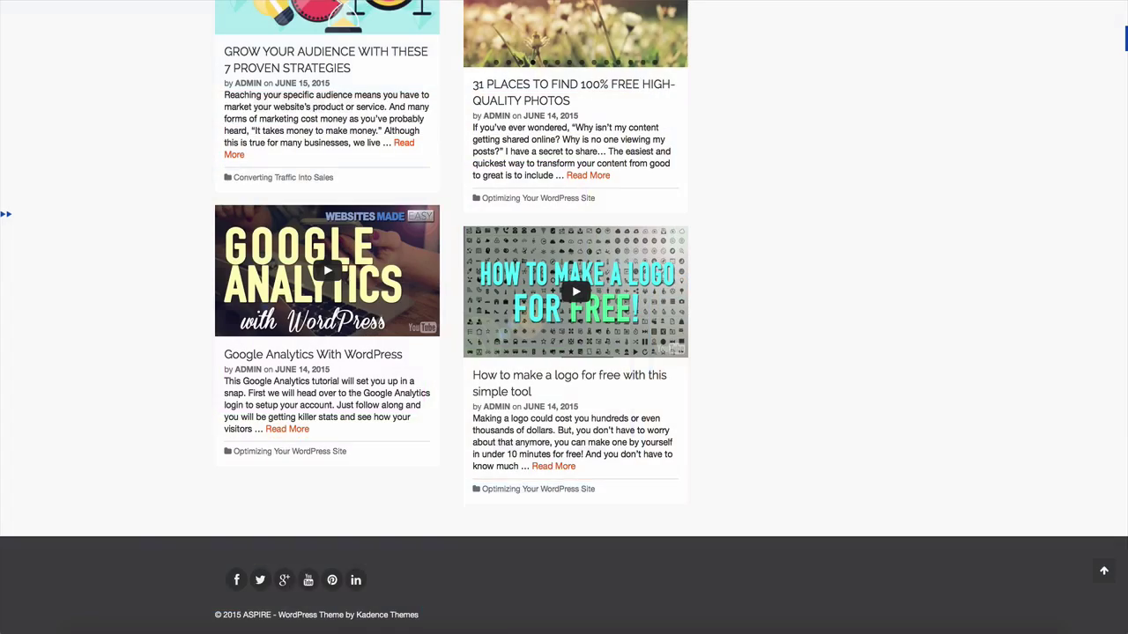
Scroll to Latest from the Blog and read the '8 Tips for Attracting the Right Customers' post.
scroll(564, 317, "up", 3)
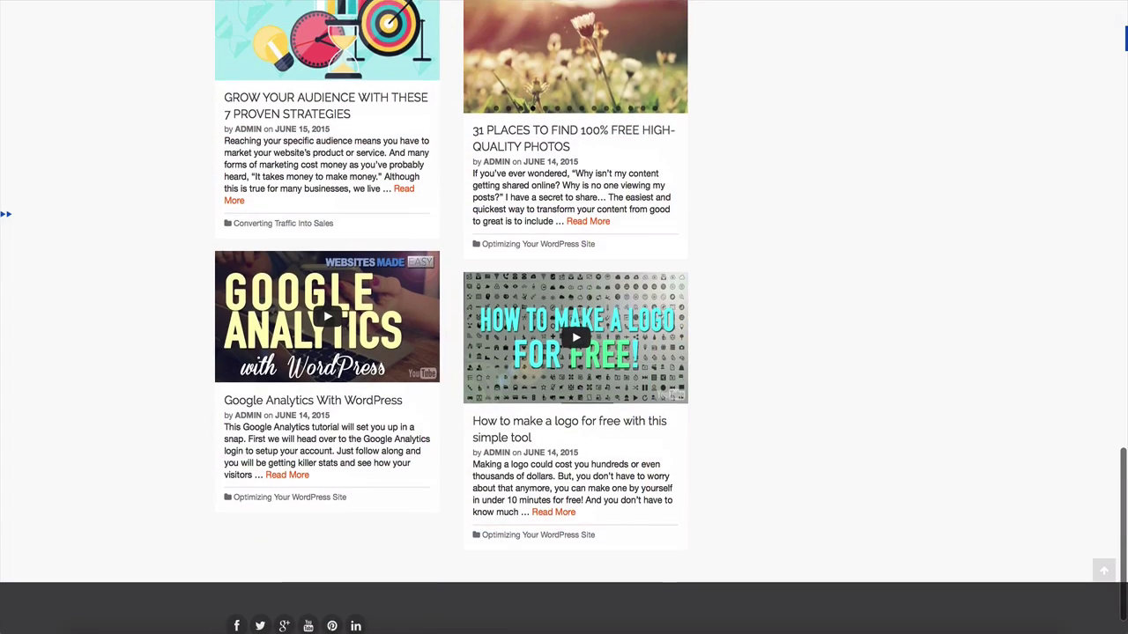
scroll(451, 317, "up", 3)
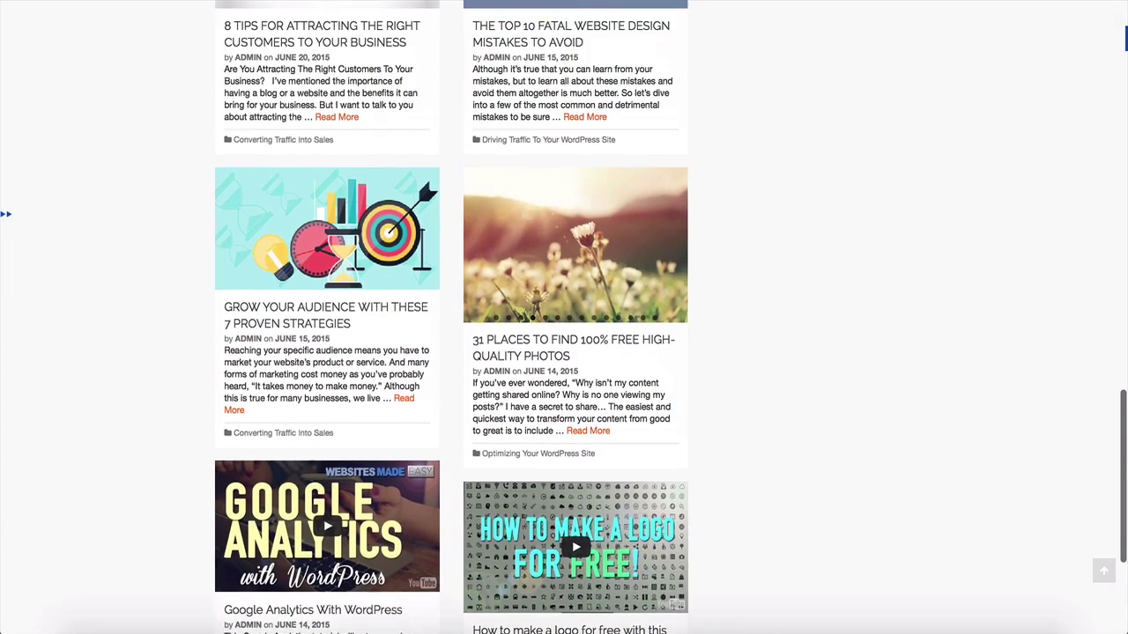
scroll(148, 272, "up", 3)
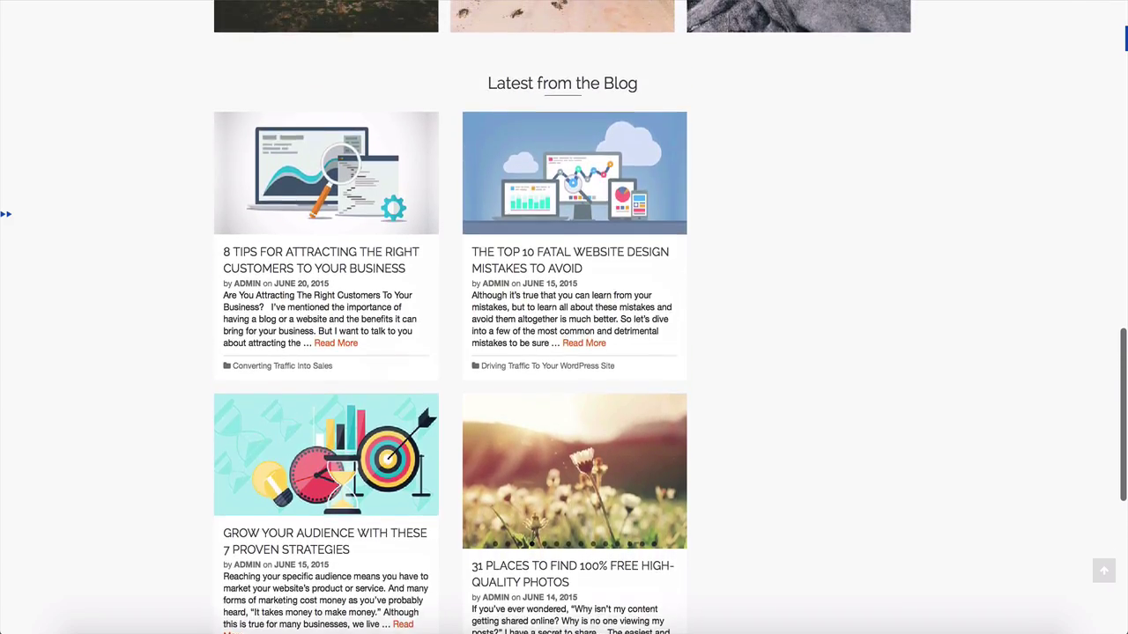
left_click(247, 289)
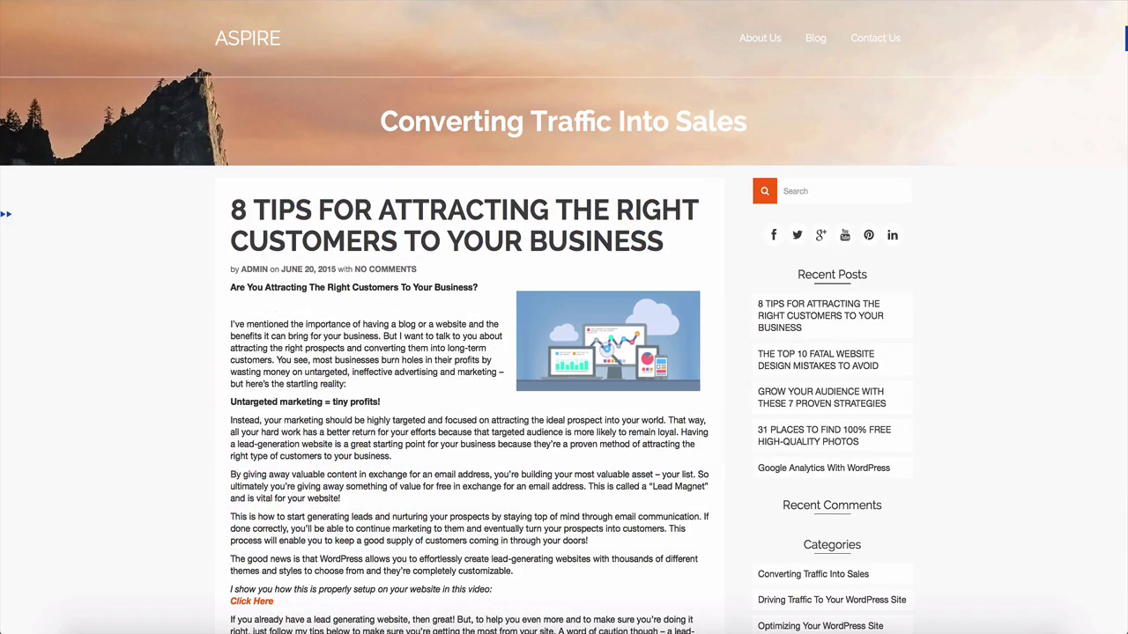
scroll(563, 352, "down", 3)
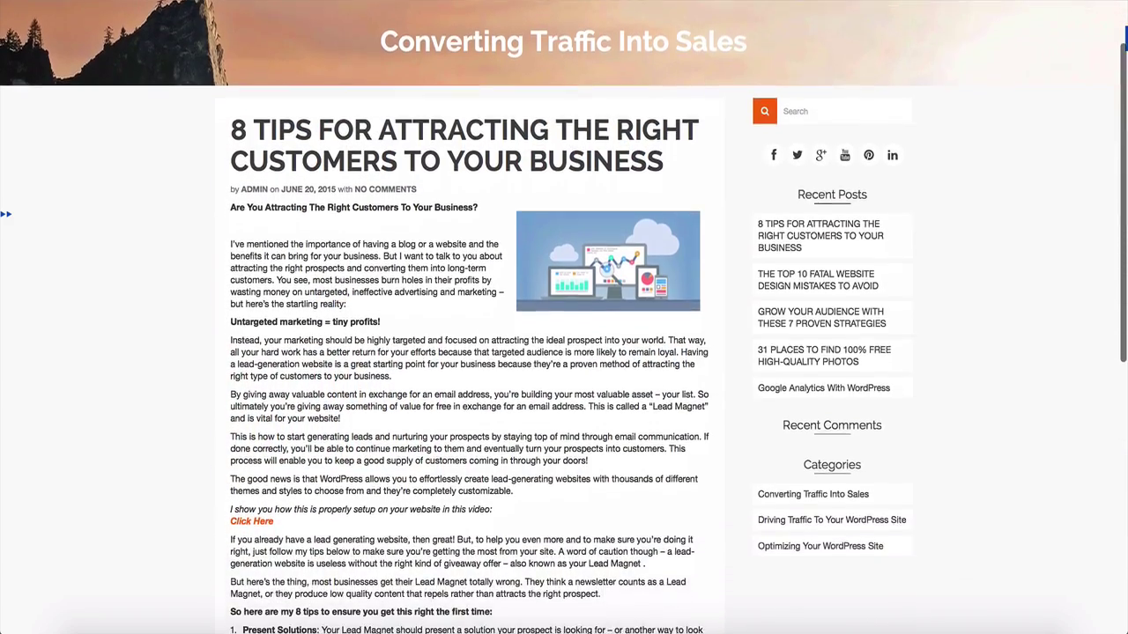
scroll(563, 352, "down", 3)
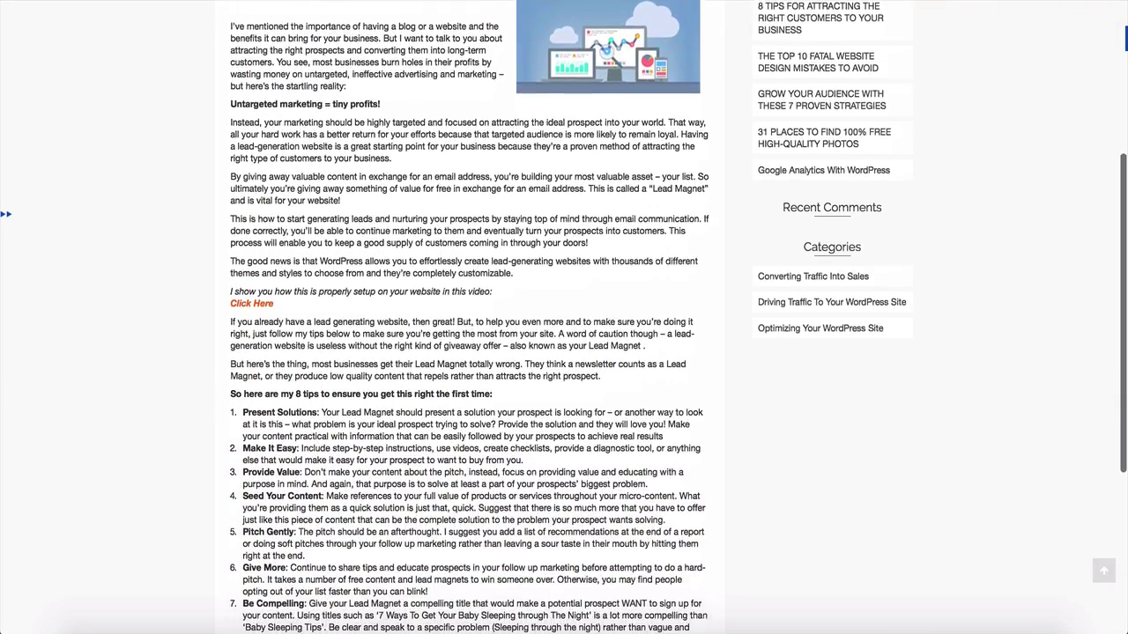
scroll(725, 140, "up", 5)
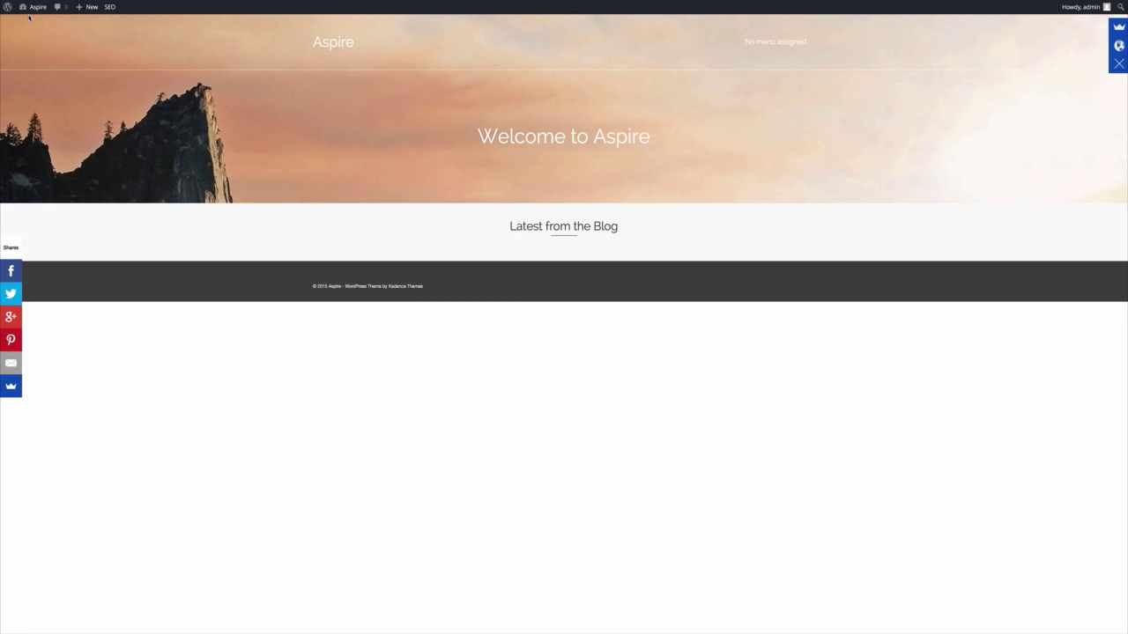
mouse_move(32, 10)
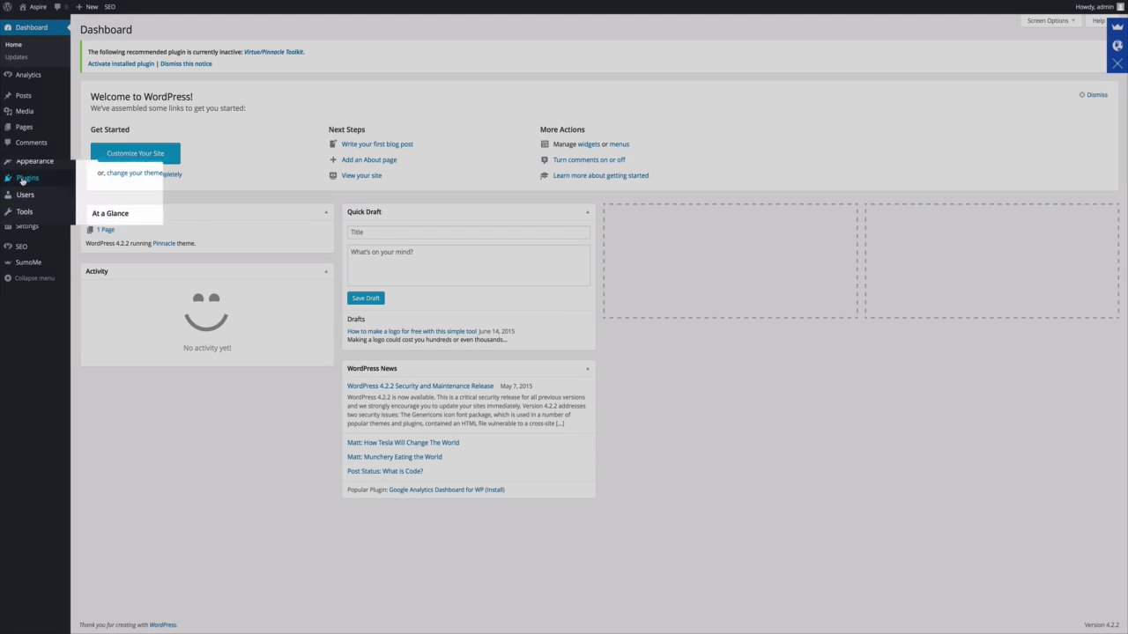
Open Plugins > Installed Plugins and begin installing the theme's recommended plugin.
mouse_move(58, 179)
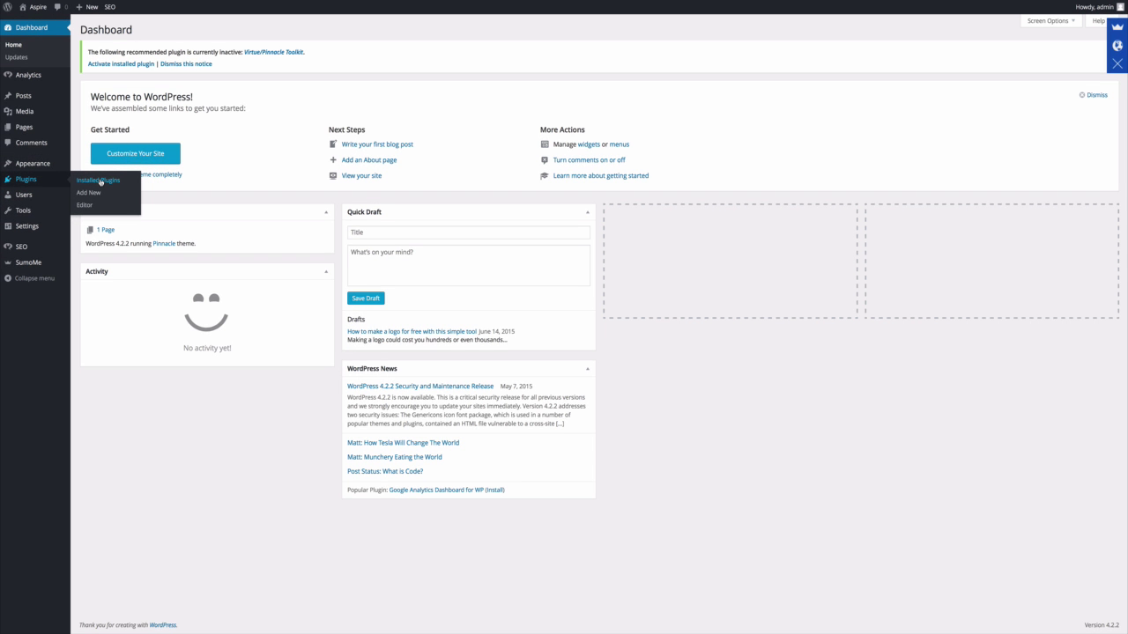
left_click(100, 180)
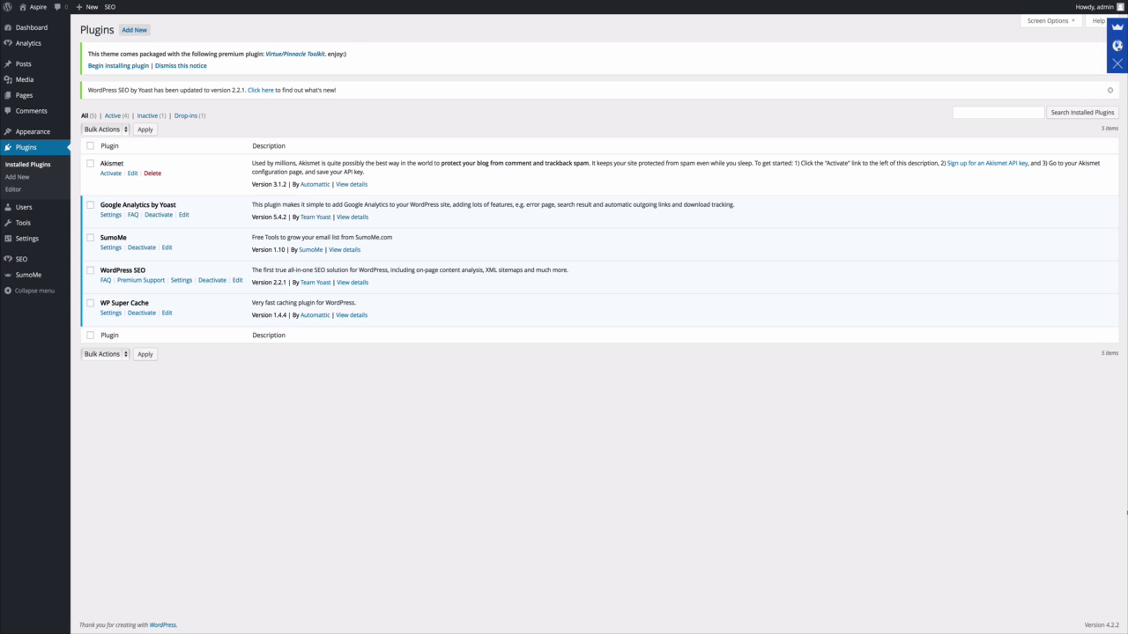
left_click(118, 67)
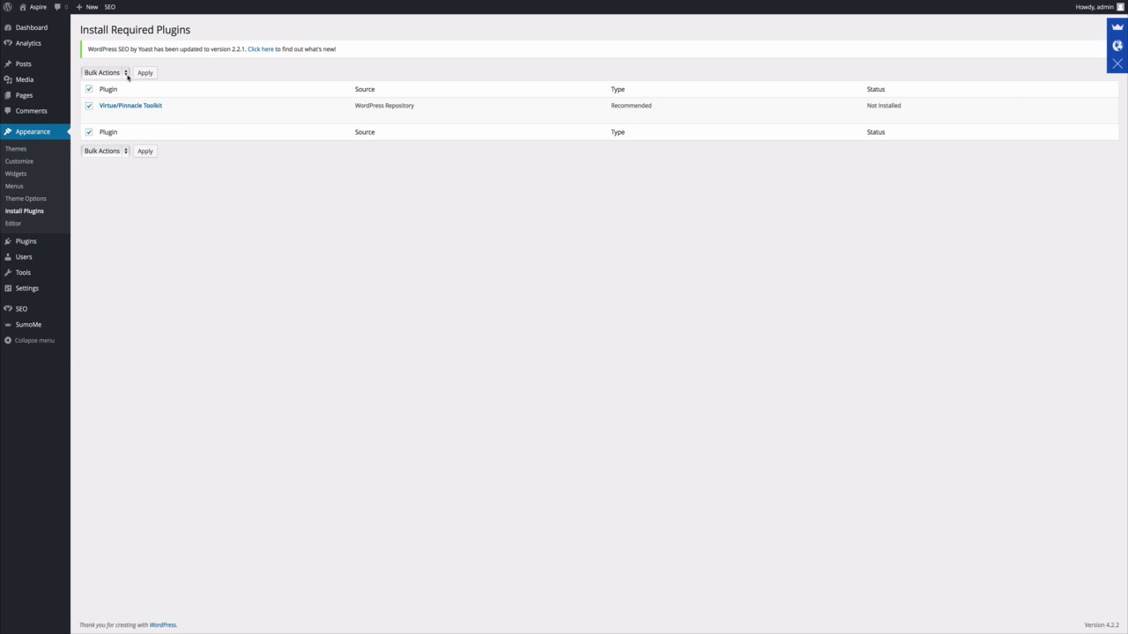
Bulk-install the Virtue / Pinnacle ToolKit plugin from the required plugins list.
left_click(127, 76)
left_click(120, 87)
left_click(145, 72)
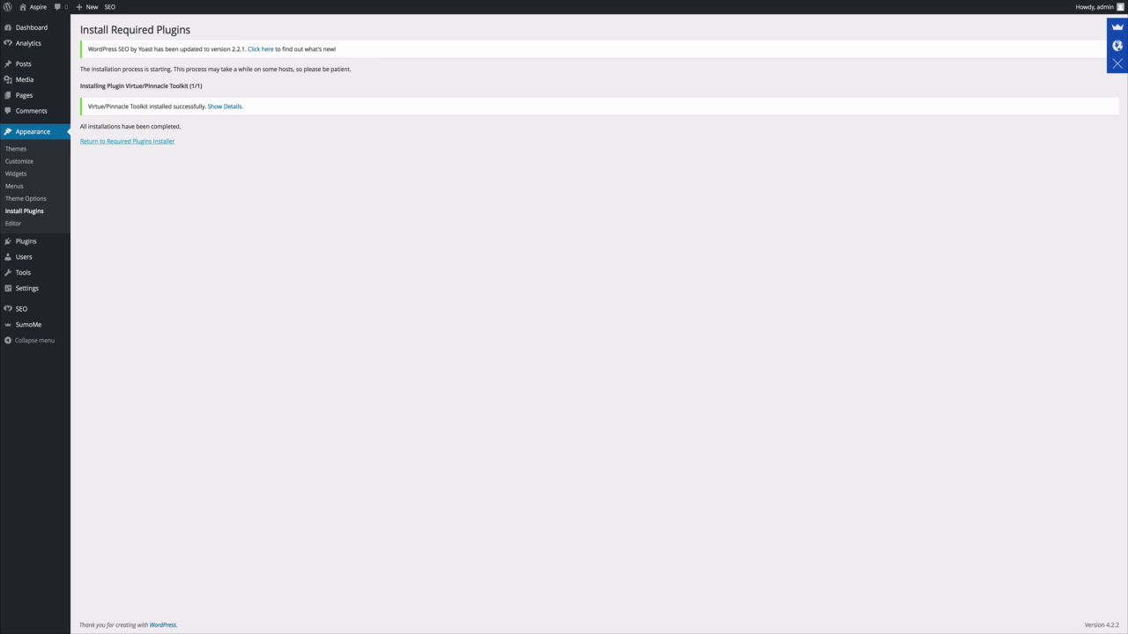
left_click(126, 141)
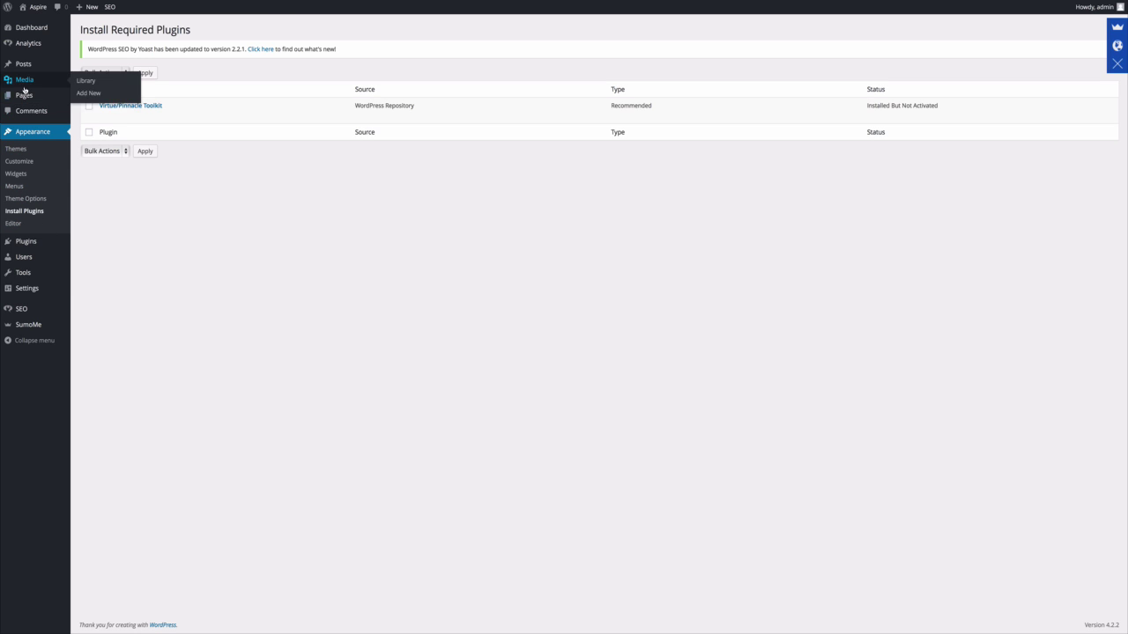
Activate Virtue / Pinnacle ToolKit under Installed Plugins, then open the WordPress SEO 2.2.1 notes.
mouse_move(33, 247)
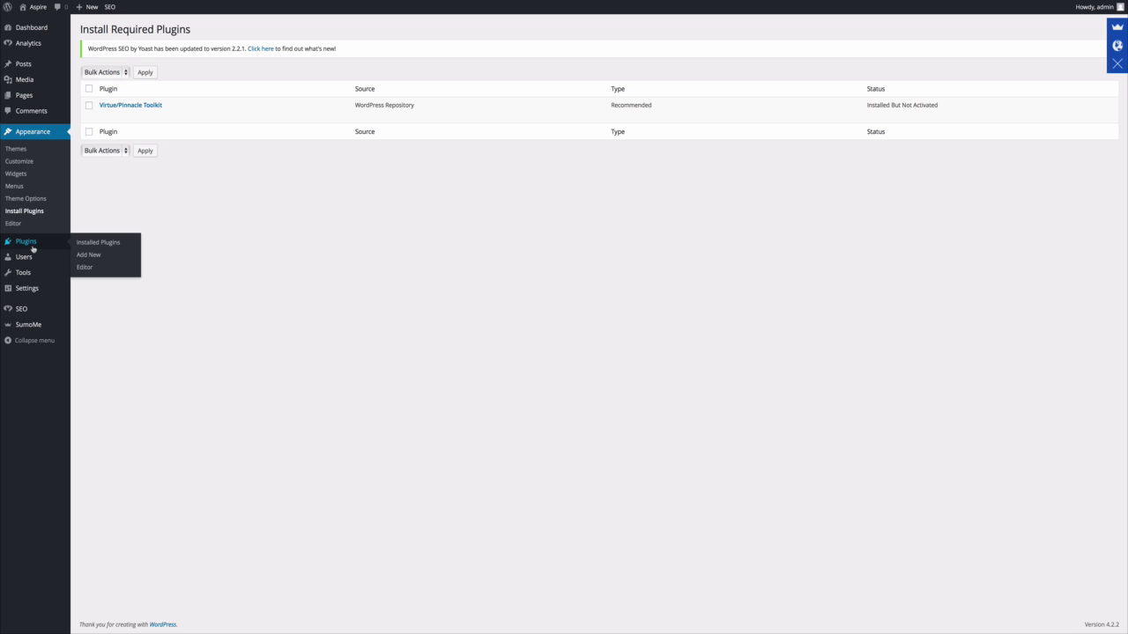
left_click(93, 248)
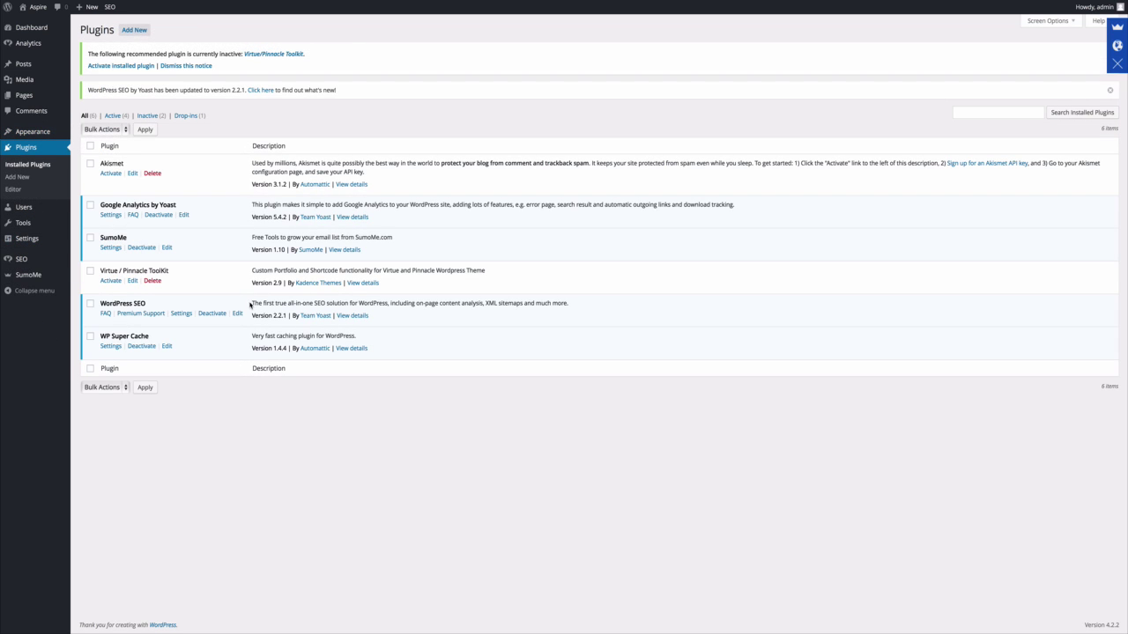
left_click(110, 280)
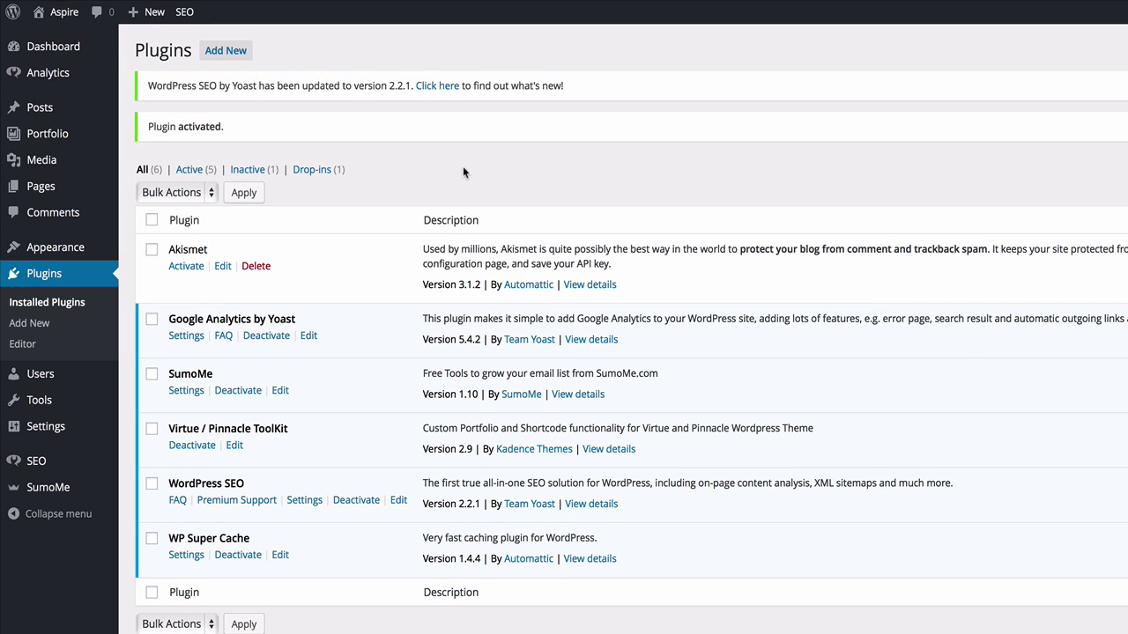
left_click(437, 86)
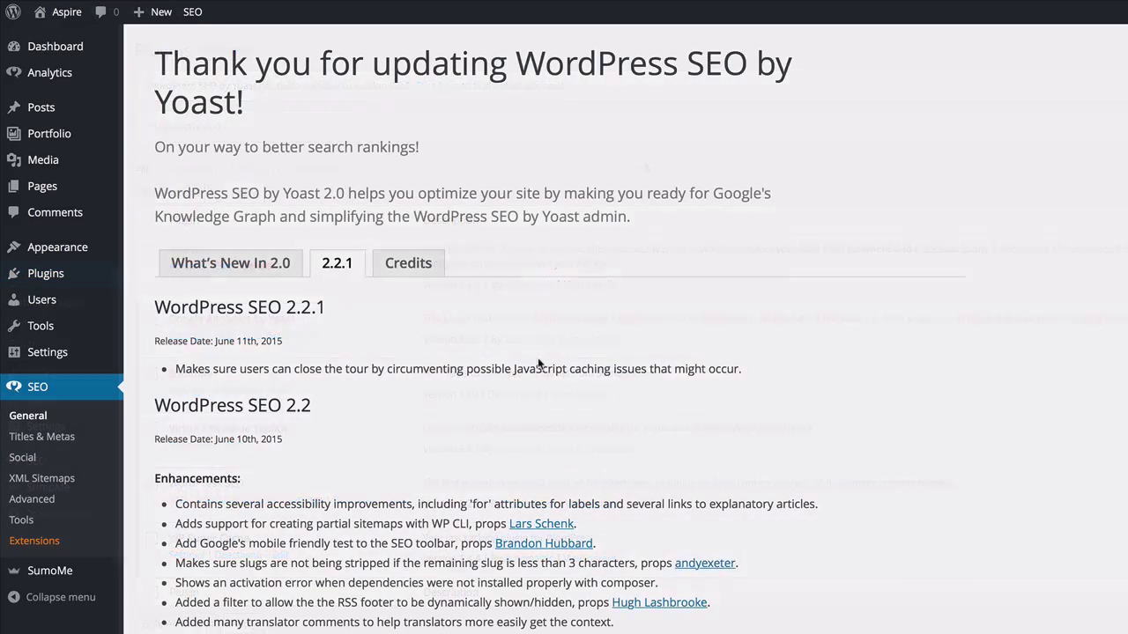
Skim the WordPress SEO 2.2.1 release notes and return to Installed Plugins.
scroll(539, 363, "down", 5)
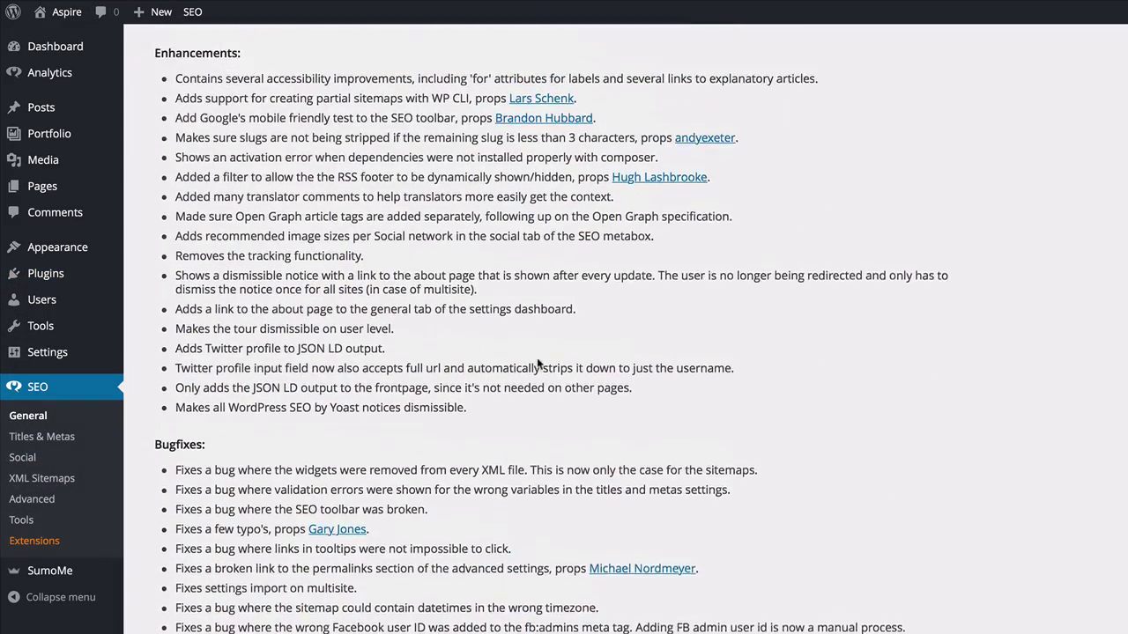
scroll(538, 362, "up", 4)
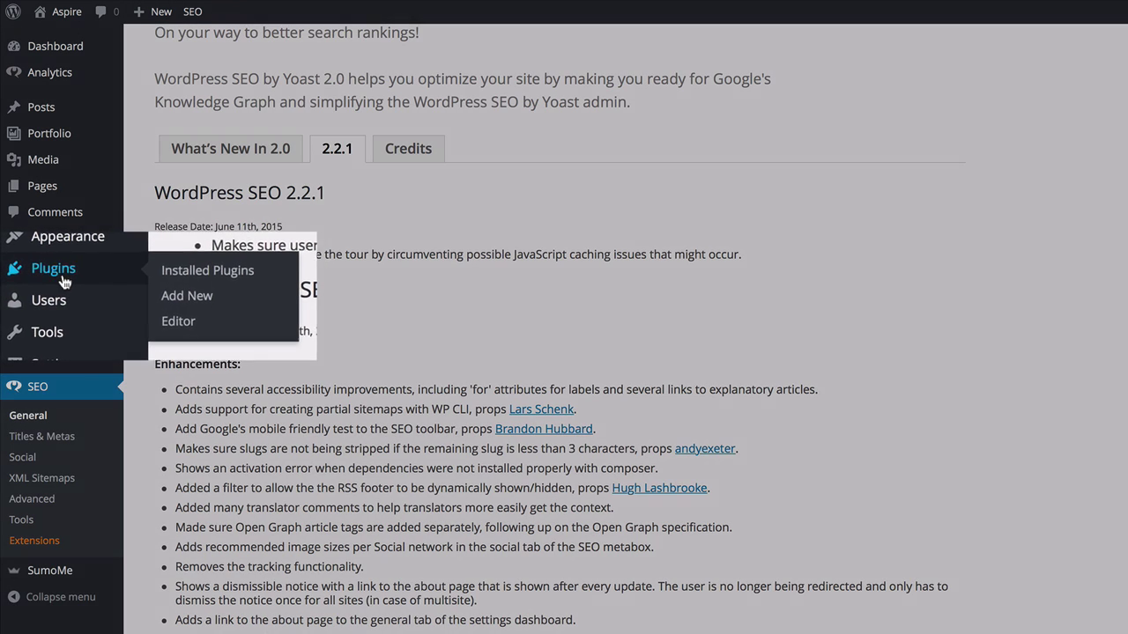
left_click(63, 279)
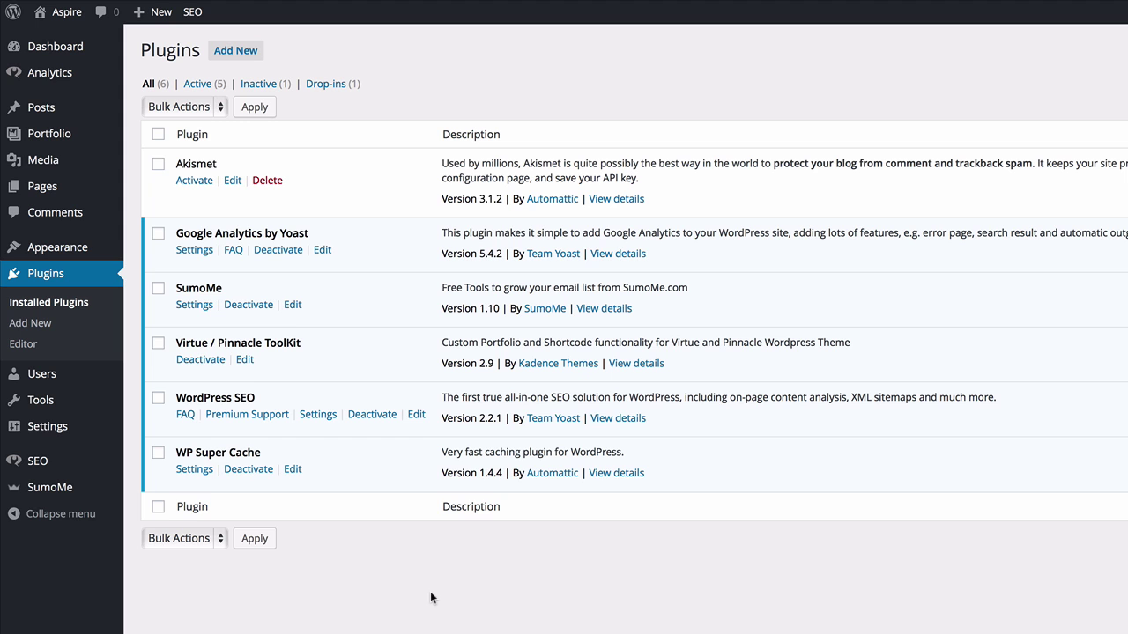
Go to Posts > Categories, where only Uncategorized exists.
mouse_move(91, 99)
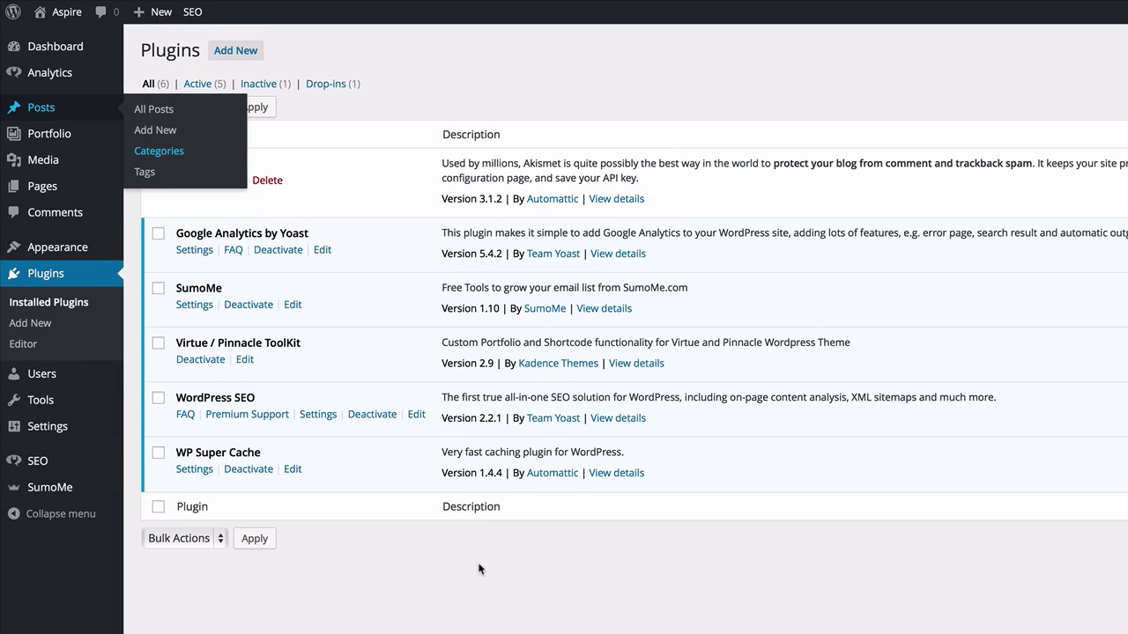
left_click(214, 158)
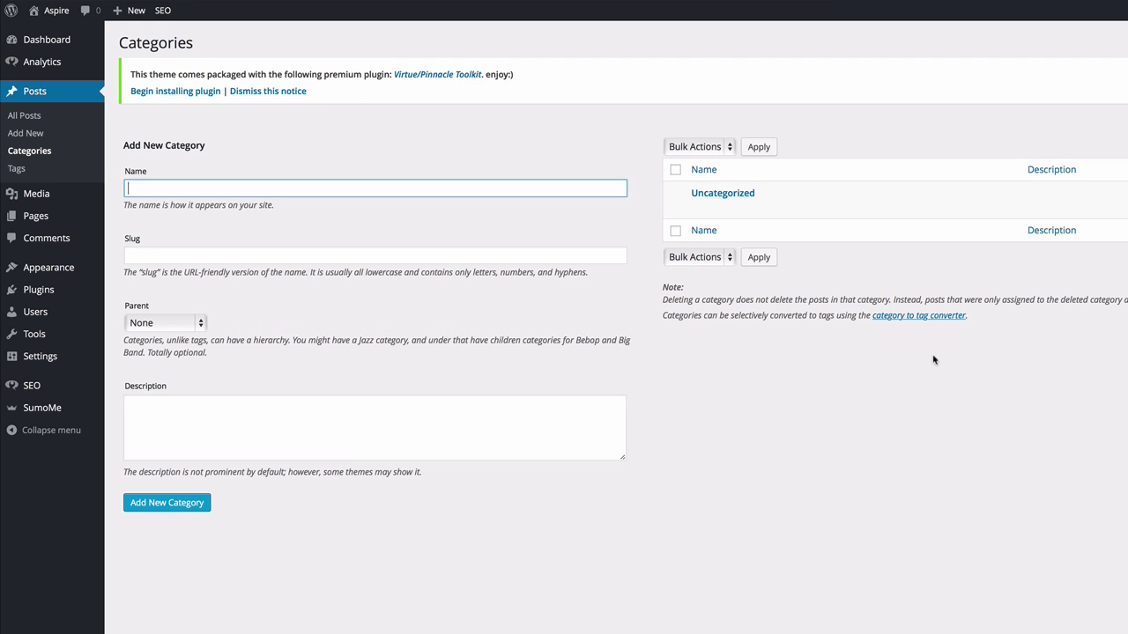
Rename Uncategorized to 'Starting With WordPress', clear its old slug, and update the category.
mouse_move(696, 211)
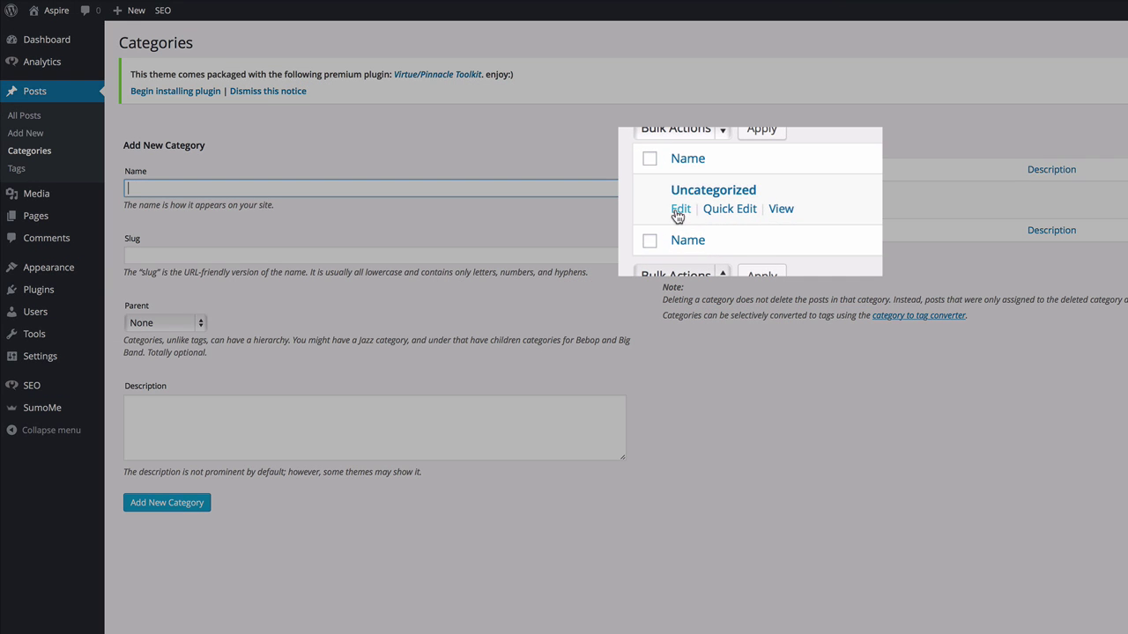
left_click(683, 219)
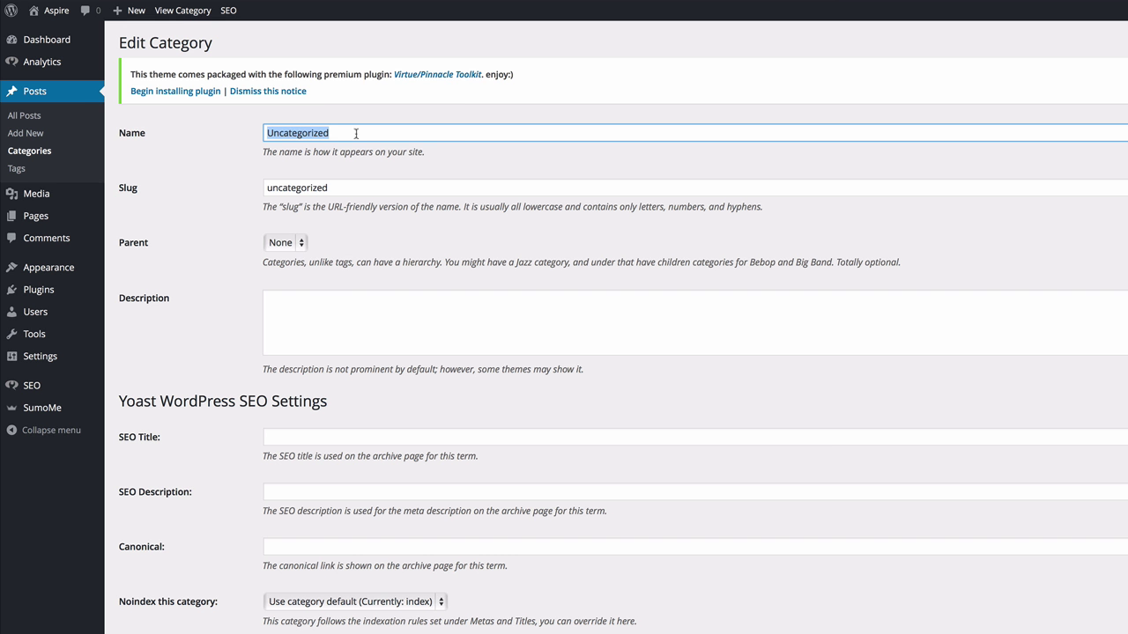
key("BackSpace")
type("Starting With WordP")
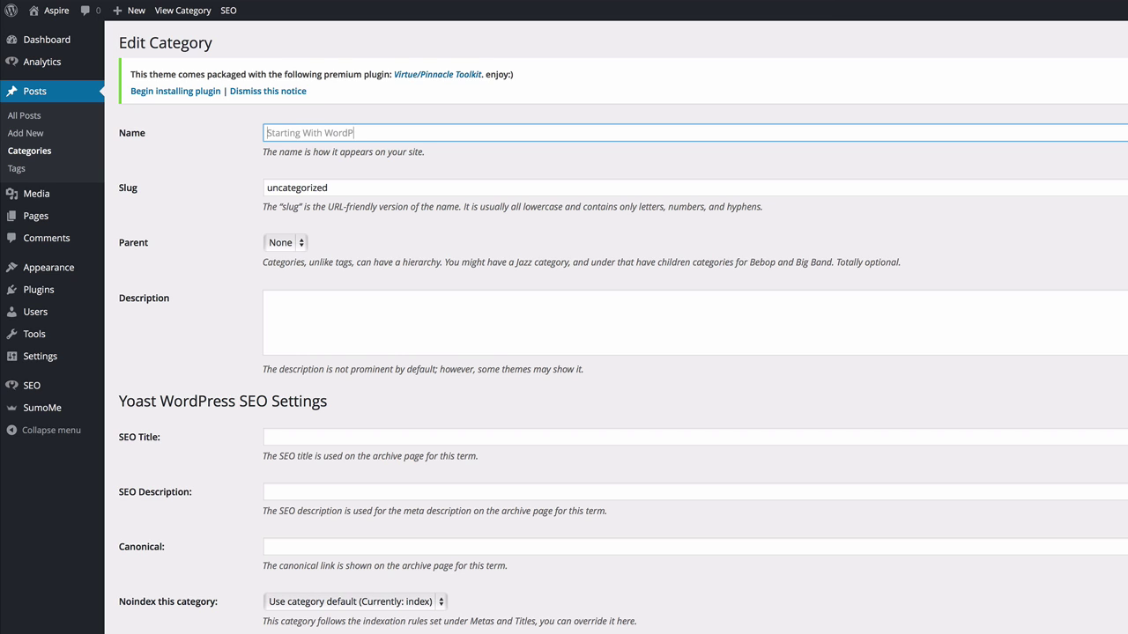
type("ress")
key("Tab")
key("BackSpace")
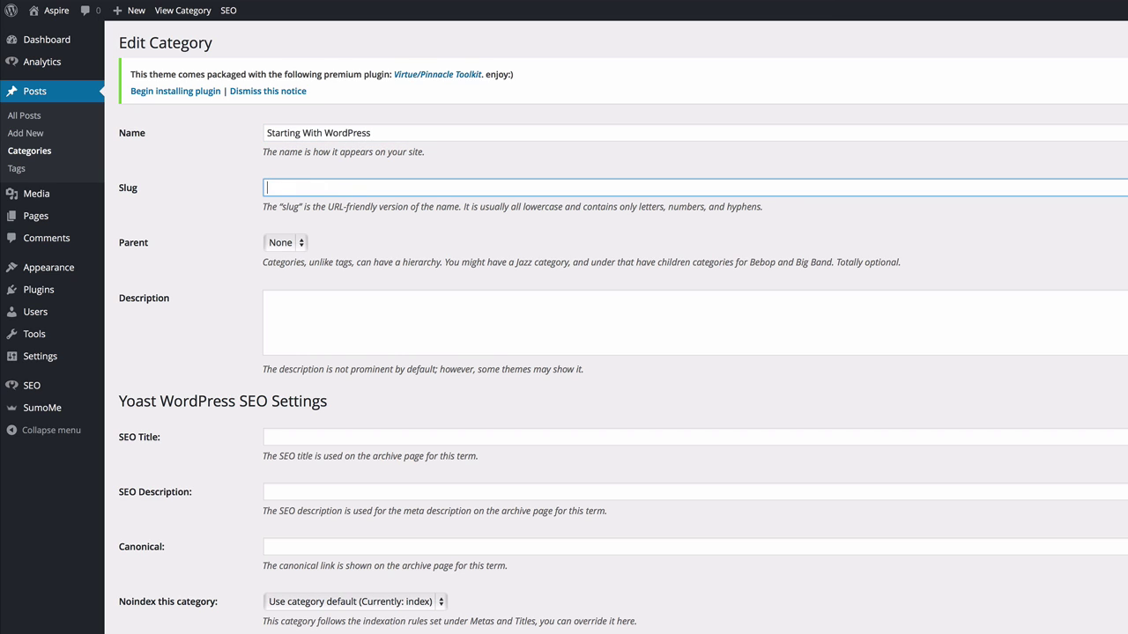
type("Starting With WordPress")
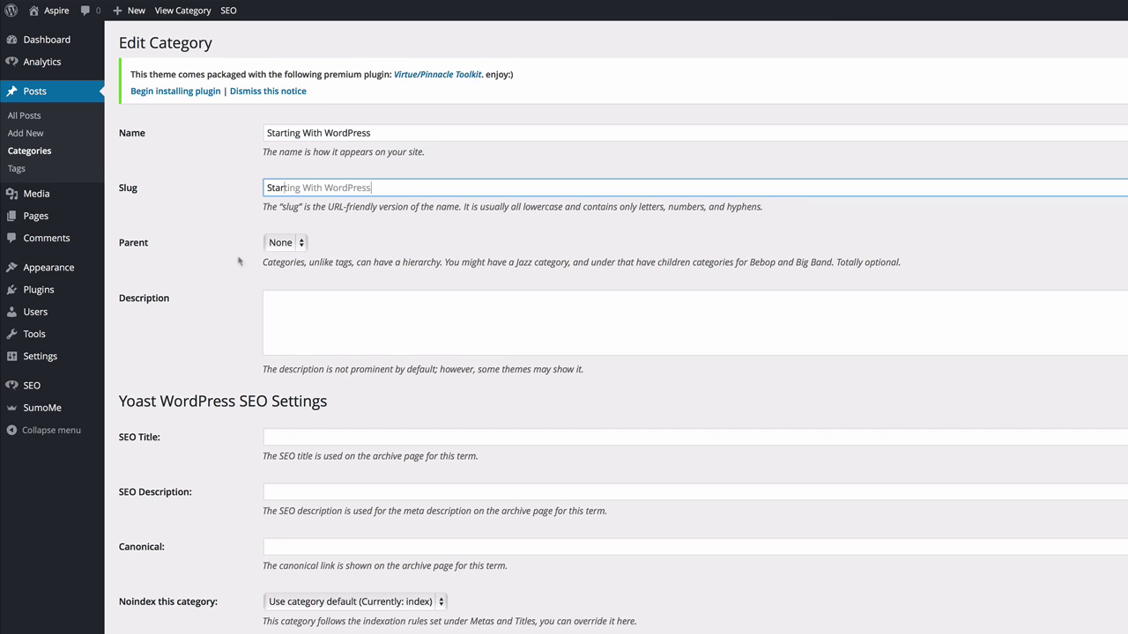
scroll(245, 304, "down", 3)
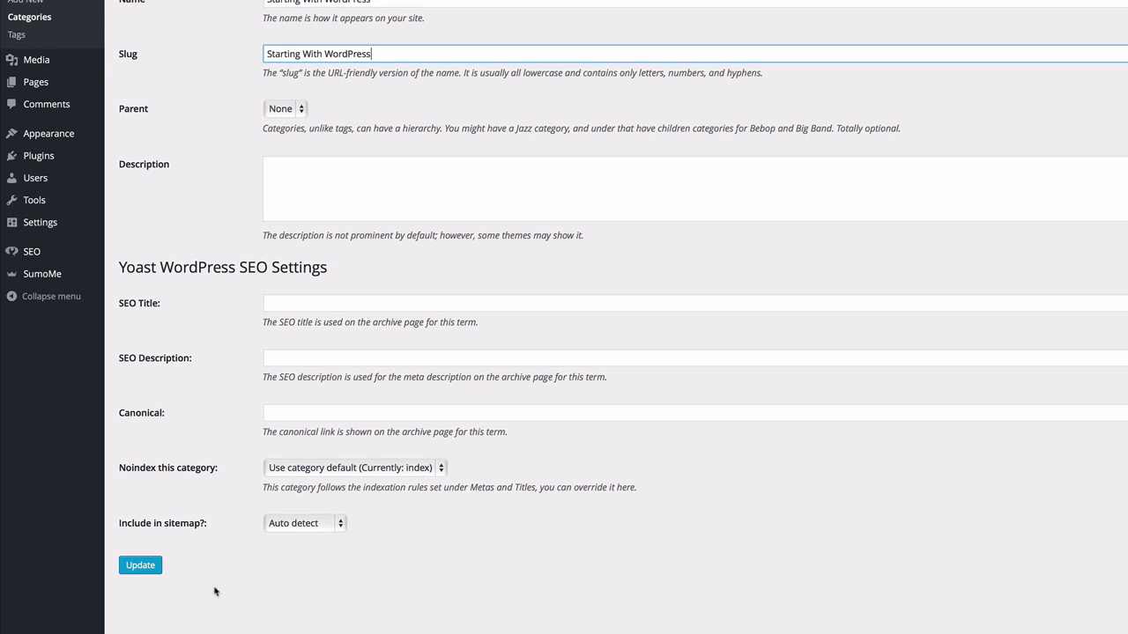
left_click(138, 566)
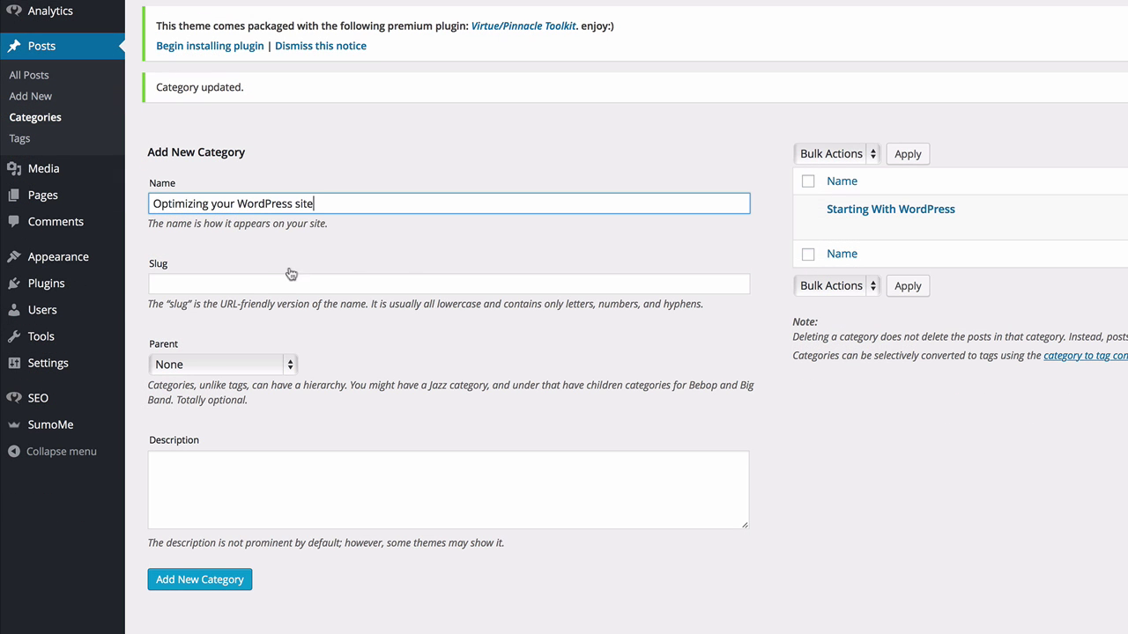
Add the 'Optimizing your WordPress site' category, with the name pasted in as its slug.
triple_click(268, 202)
key("super+c")
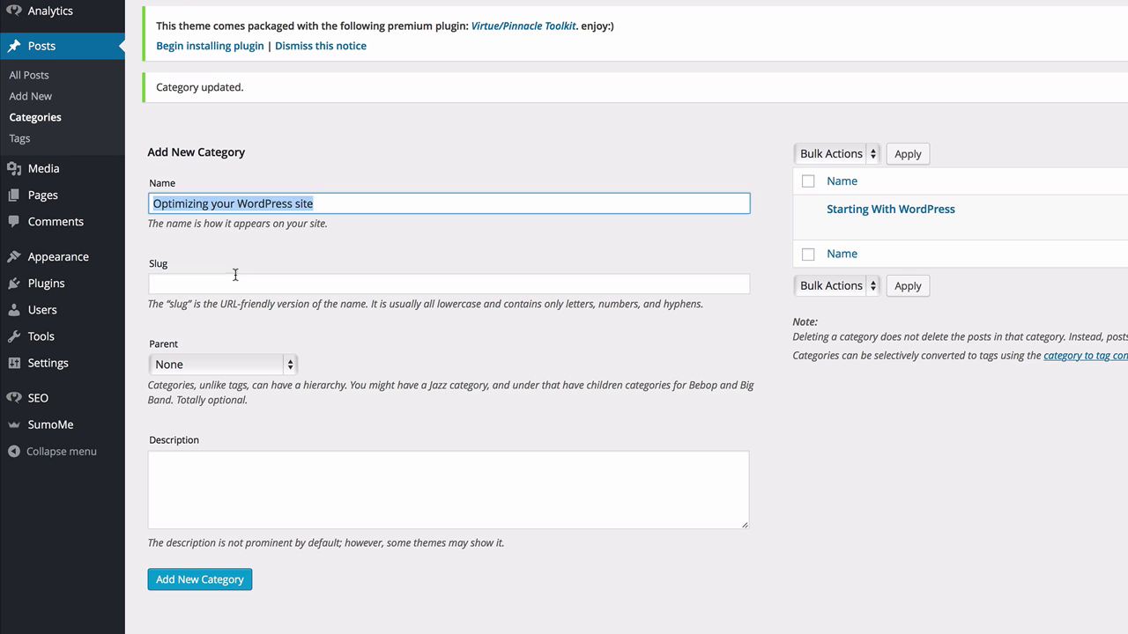
left_click(234, 280)
right_click(234, 280)
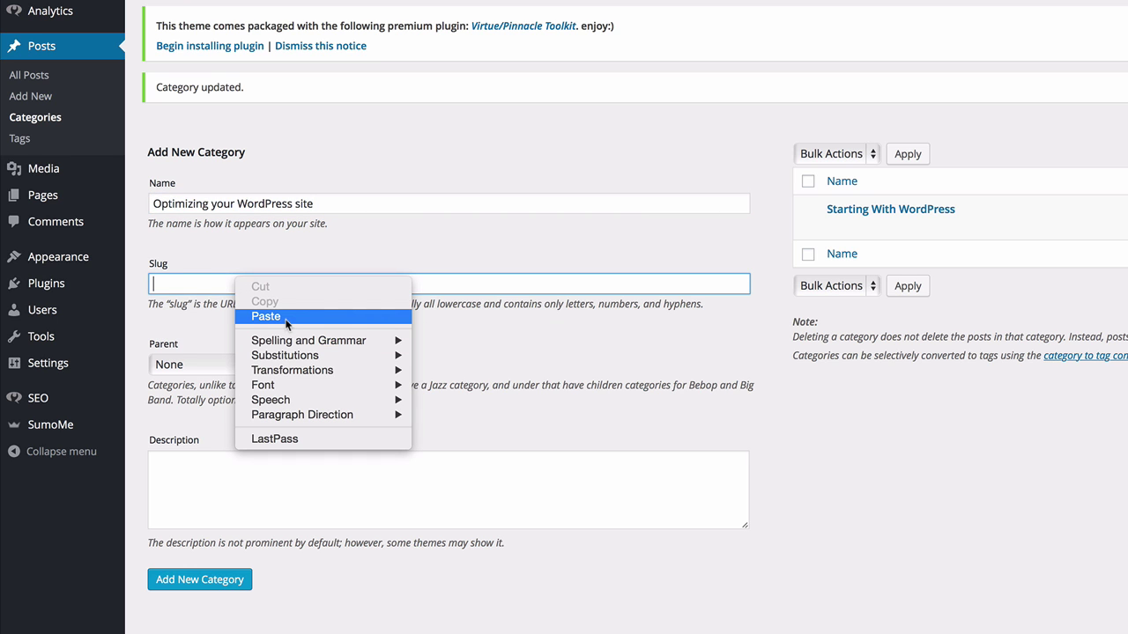
left_click(286, 320)
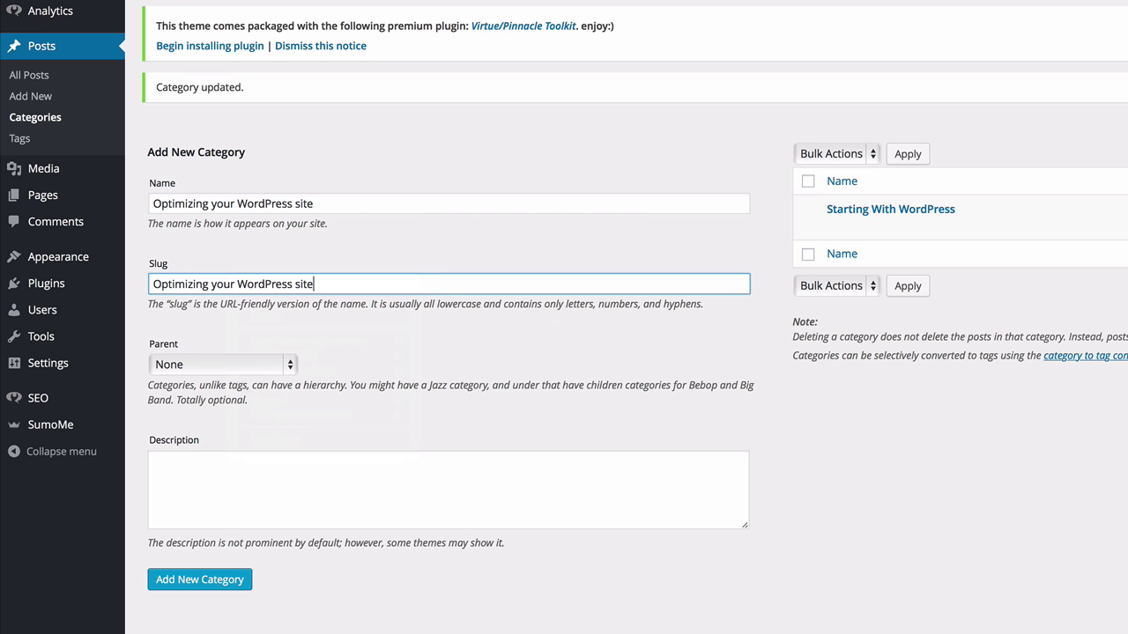
left_click(227, 582)
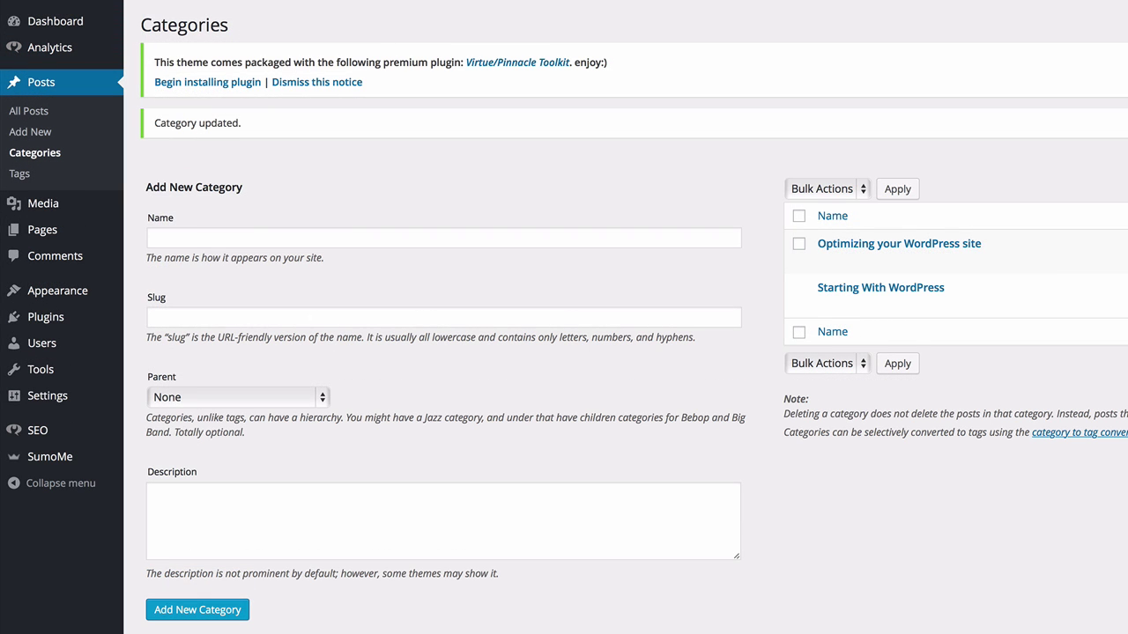
Add the 'Driving traffic to your WordPress site' category with a matching slug.
left_click(228, 236)
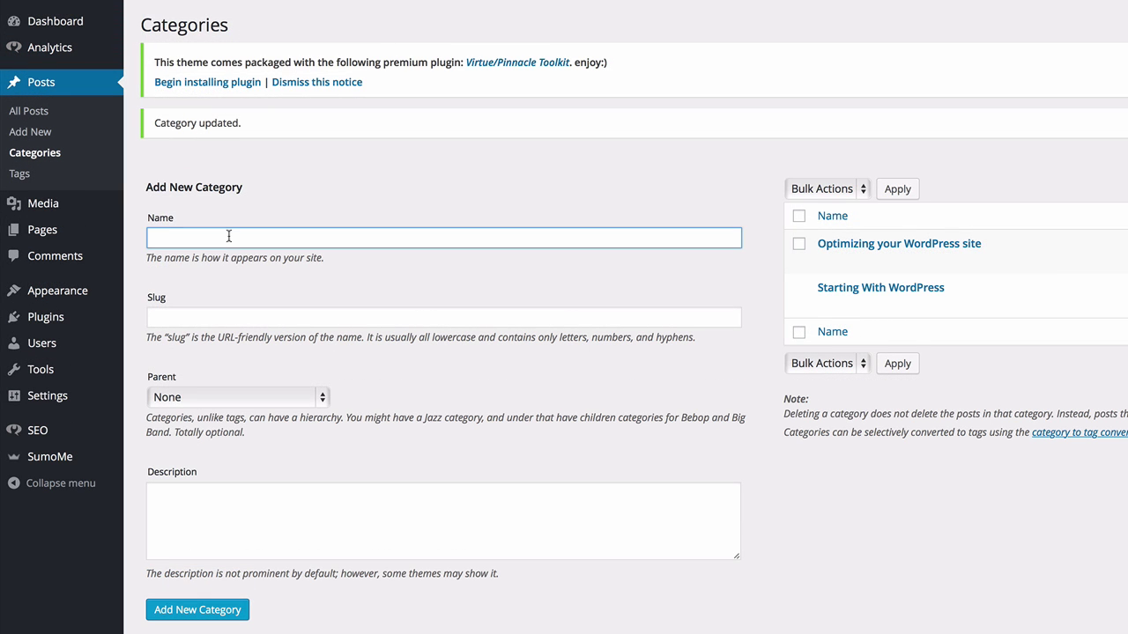
type("Driving traffic to your WordPress site")
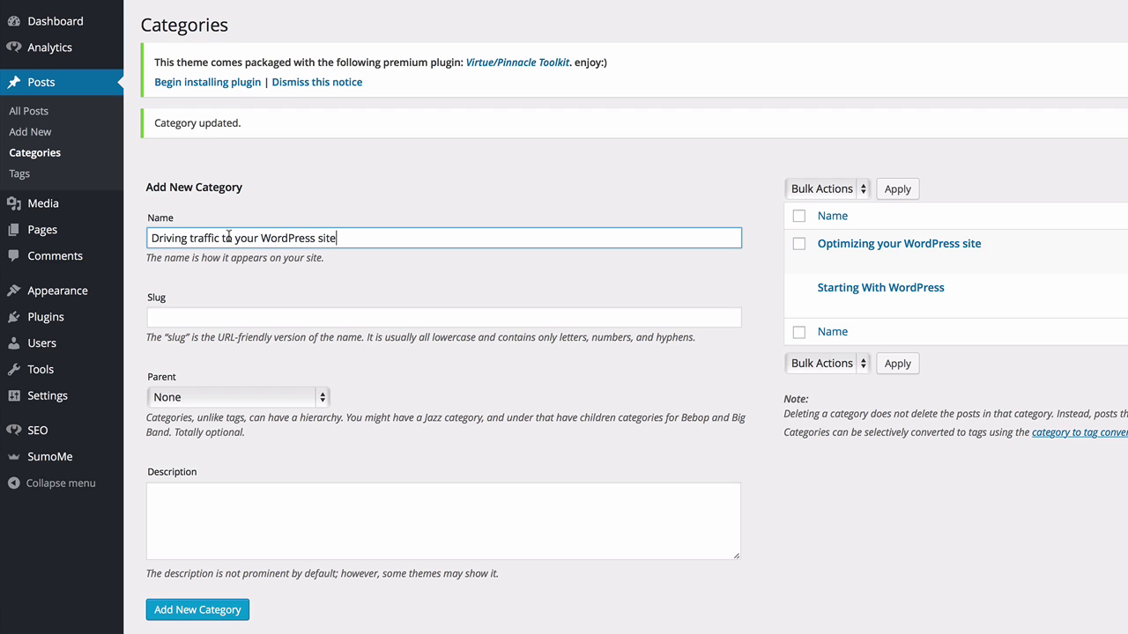
left_click(235, 314)
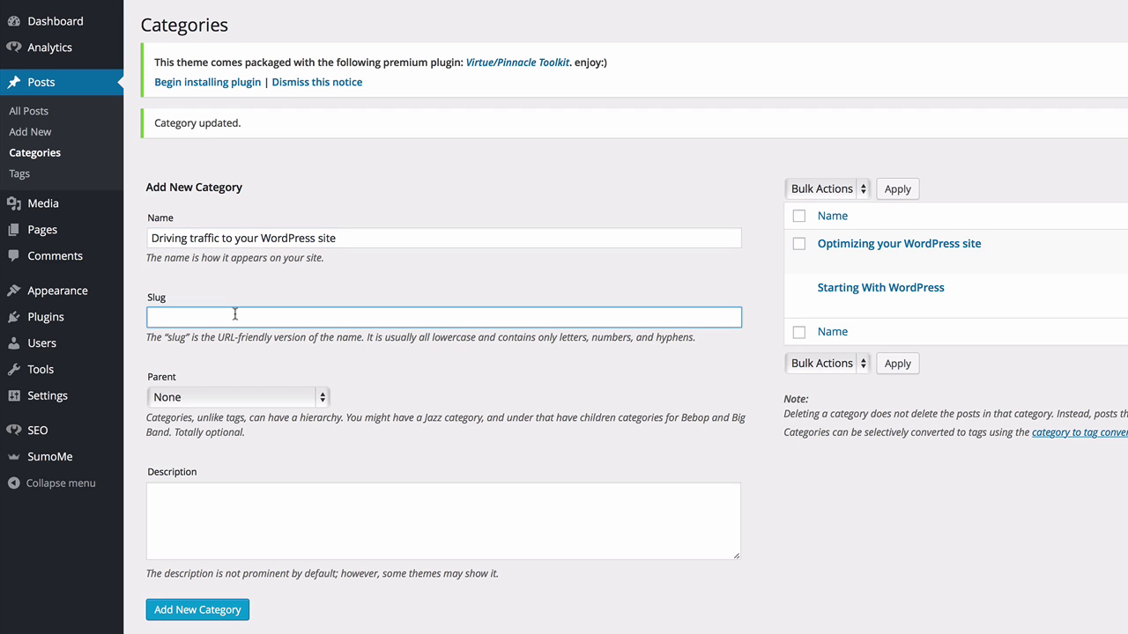
type("Driving traffic to your WordPress site")
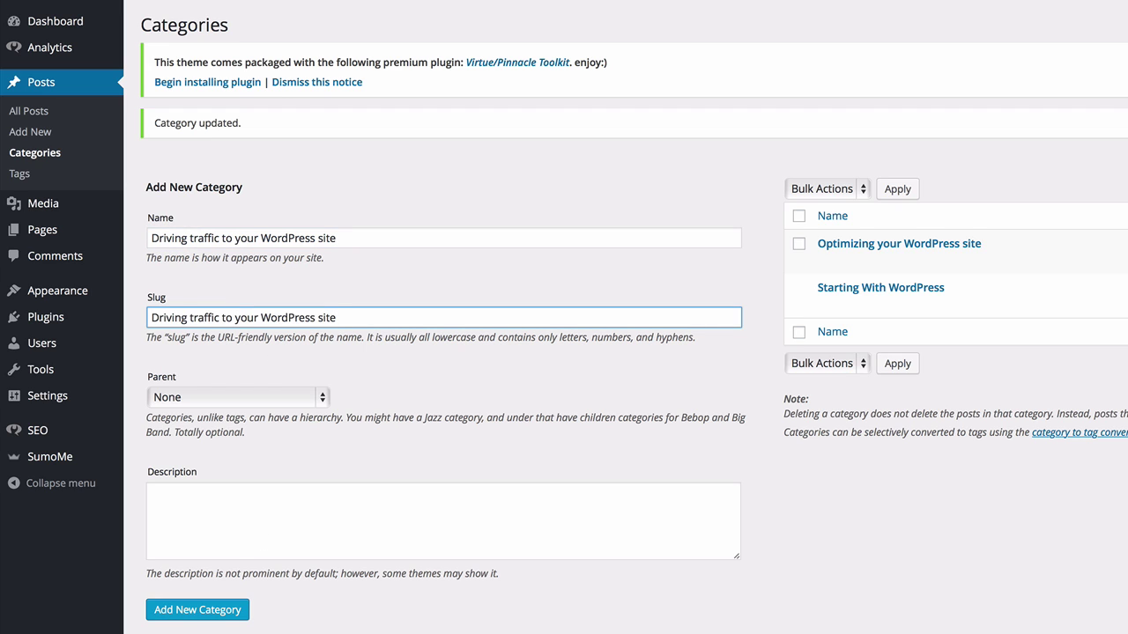
left_click(191, 611)
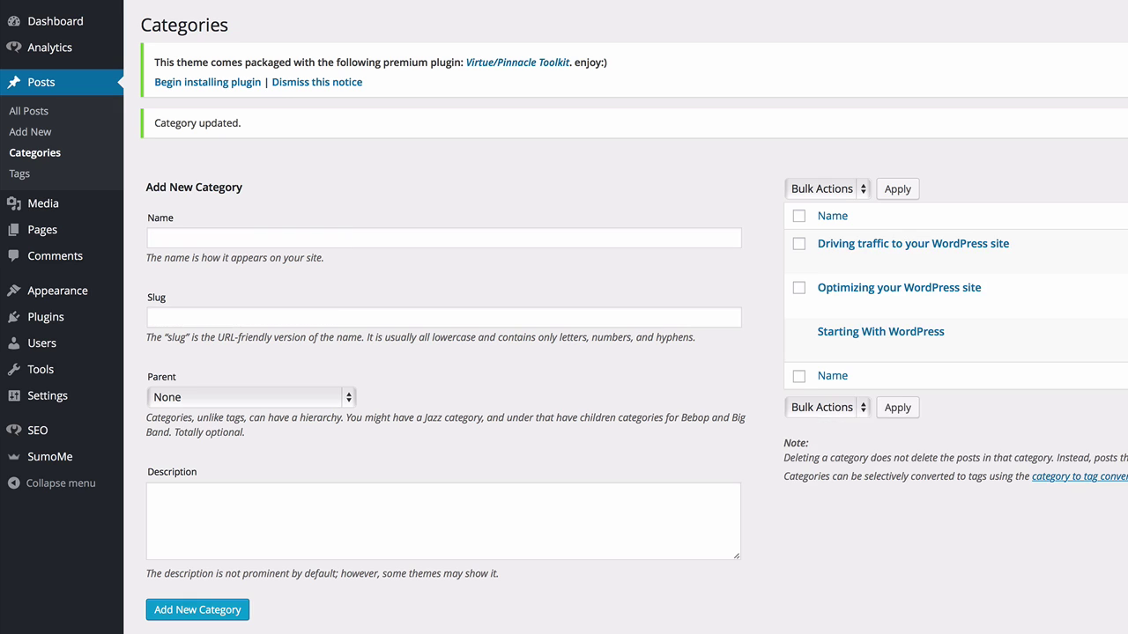
Add the 'converting traffic into sales' category with its name copied into the slug, then view it on the blog.
left_click(235, 239)
type("co")
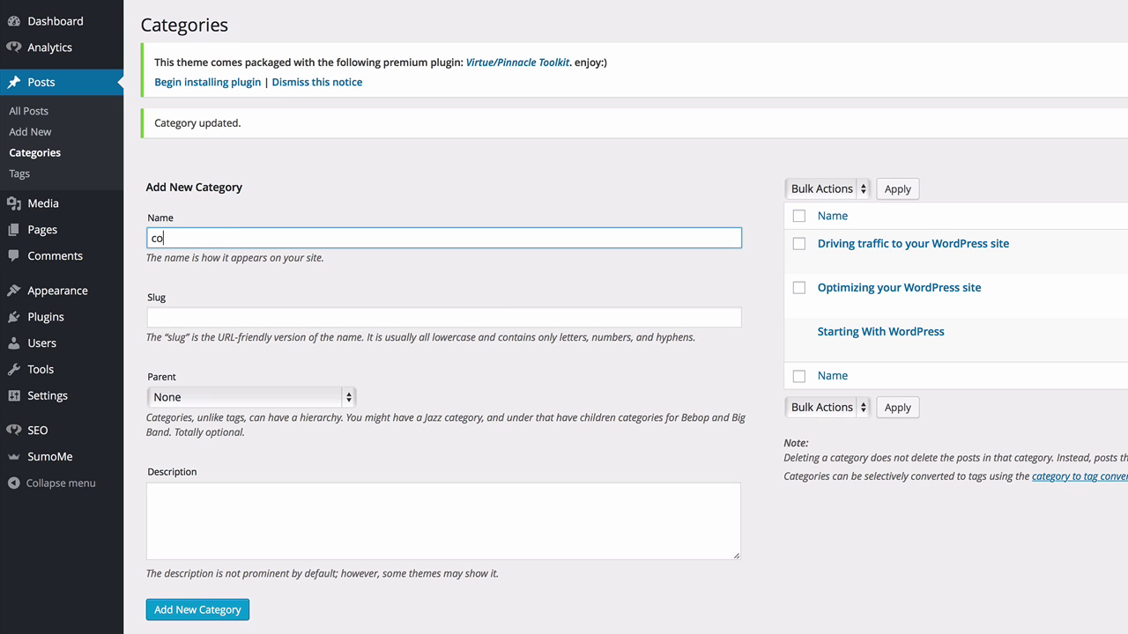
type("nverting traffic into sales")
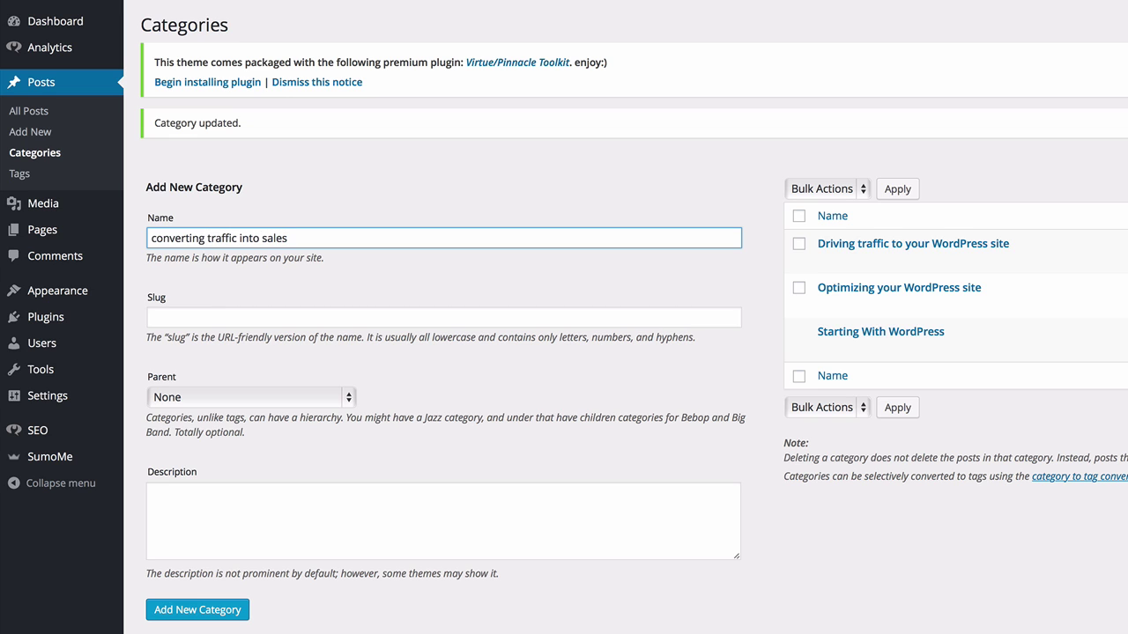
triple_click(228, 239)
right_click(227, 238)
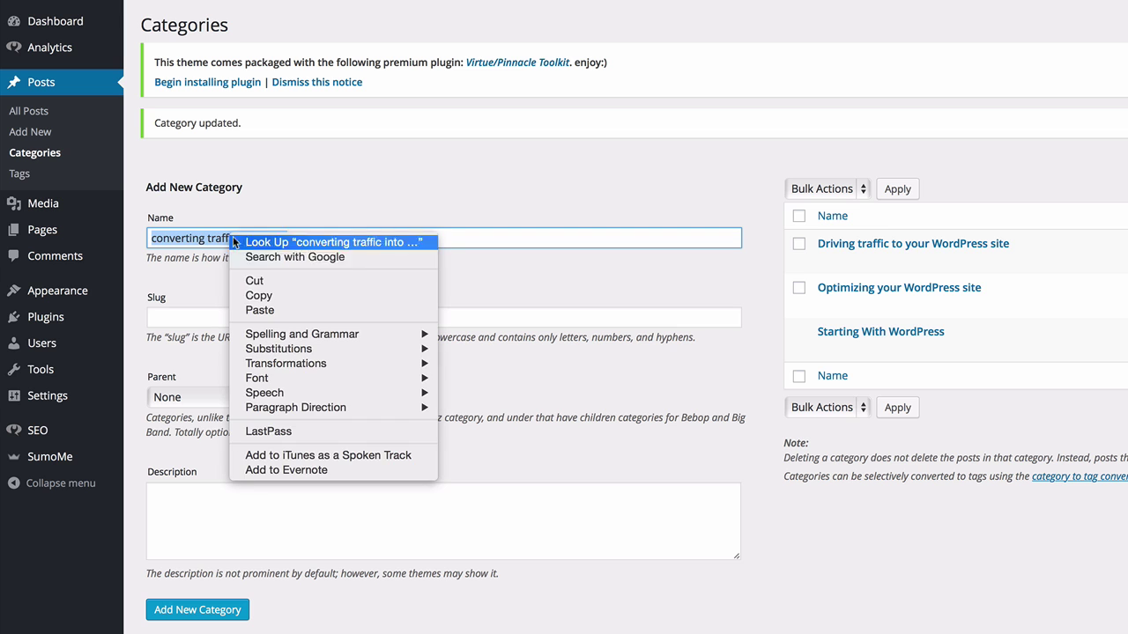
left_click(275, 297)
left_click(224, 316)
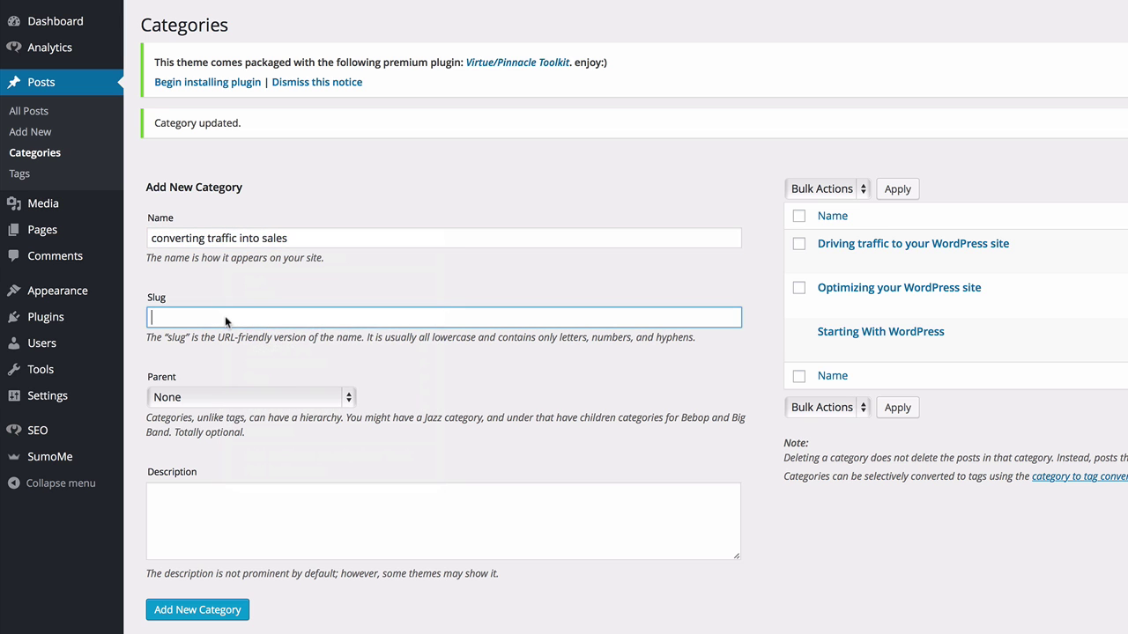
right_click(225, 316)
left_click(272, 354)
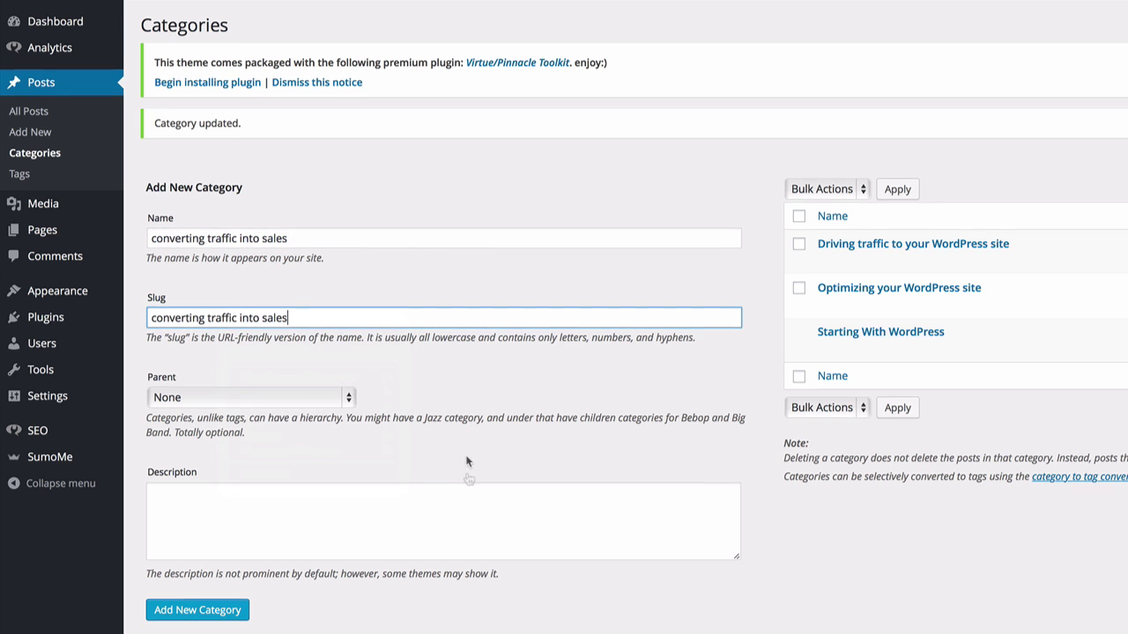
left_click(210, 612)
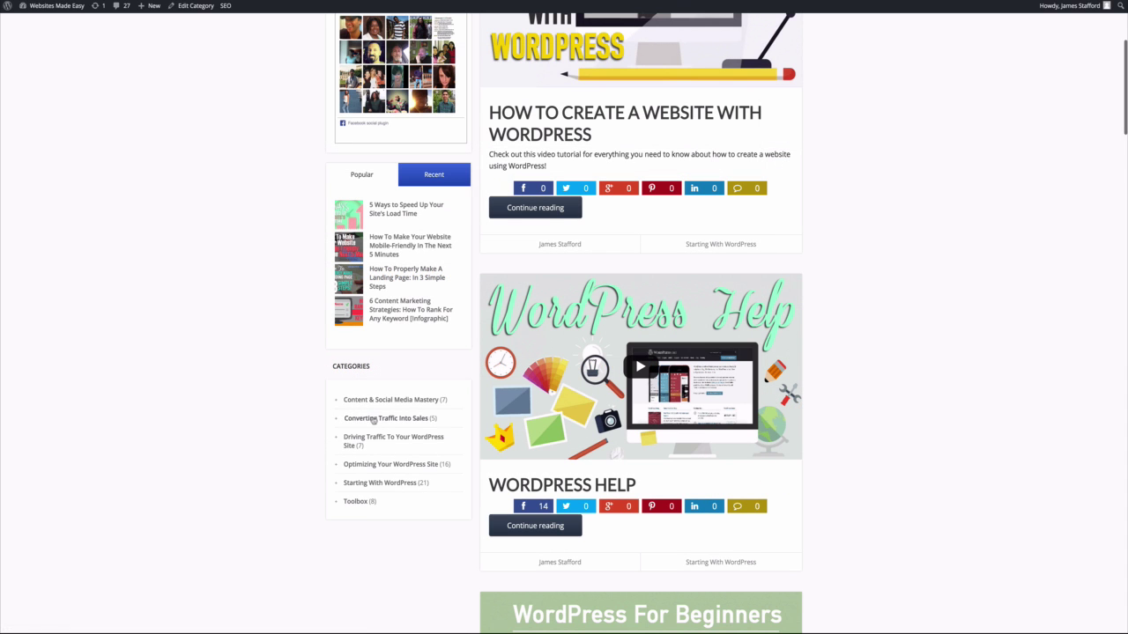
left_click(374, 418)
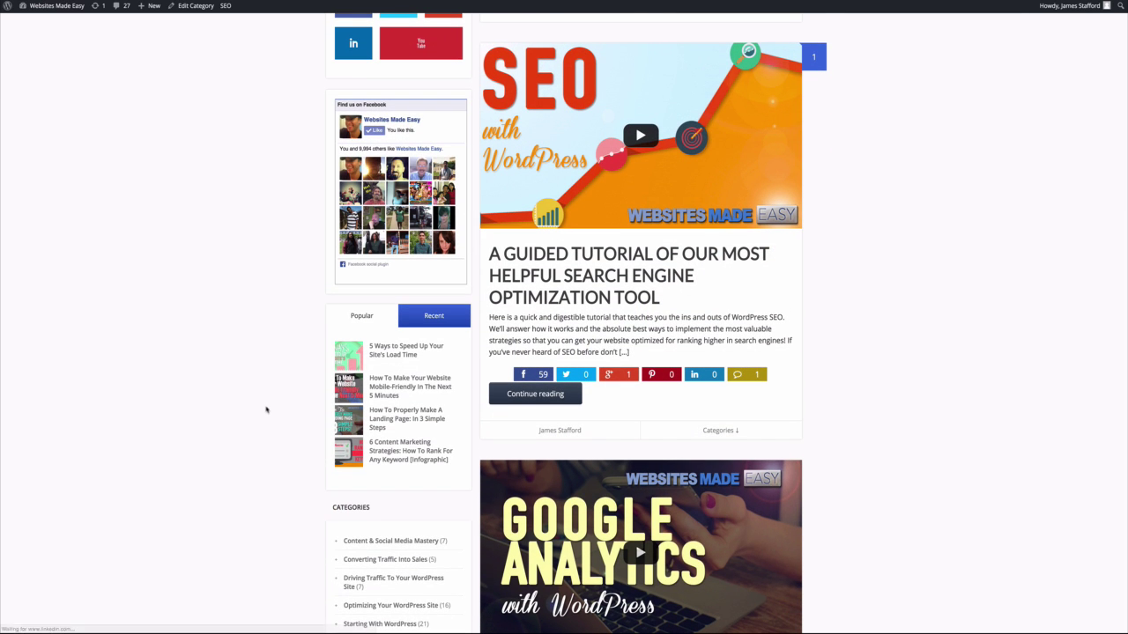
Scroll through the example blog pages, ending on the Aspire demo site's home page.
scroll(266, 409, "down", 1)
scroll(266, 408, "down", 8)
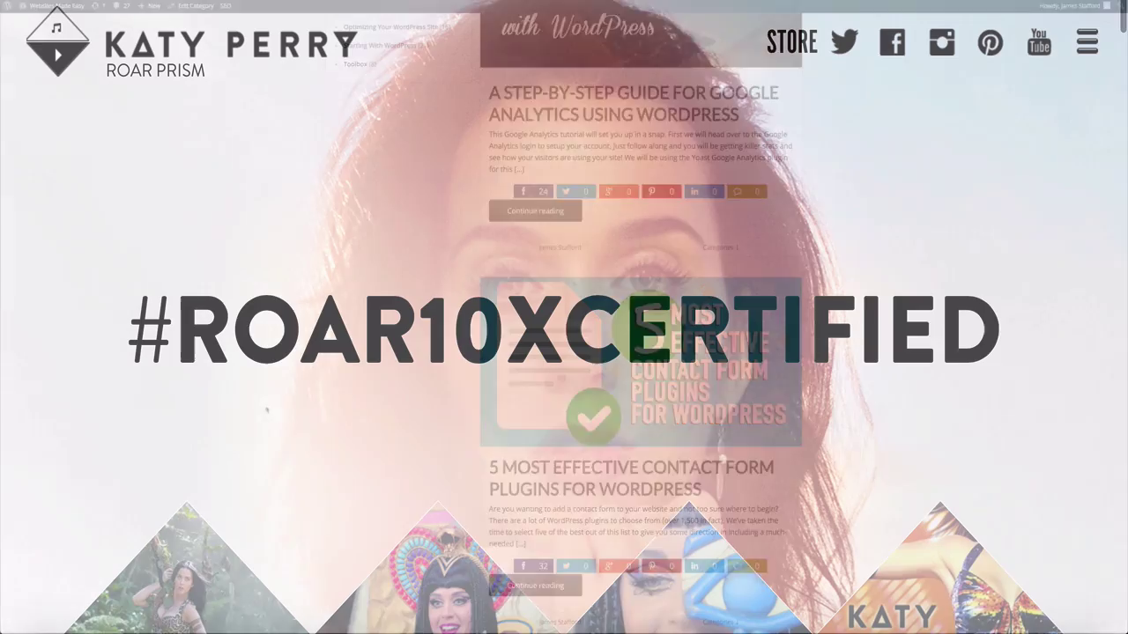
scroll(564, 317, "down", 3)
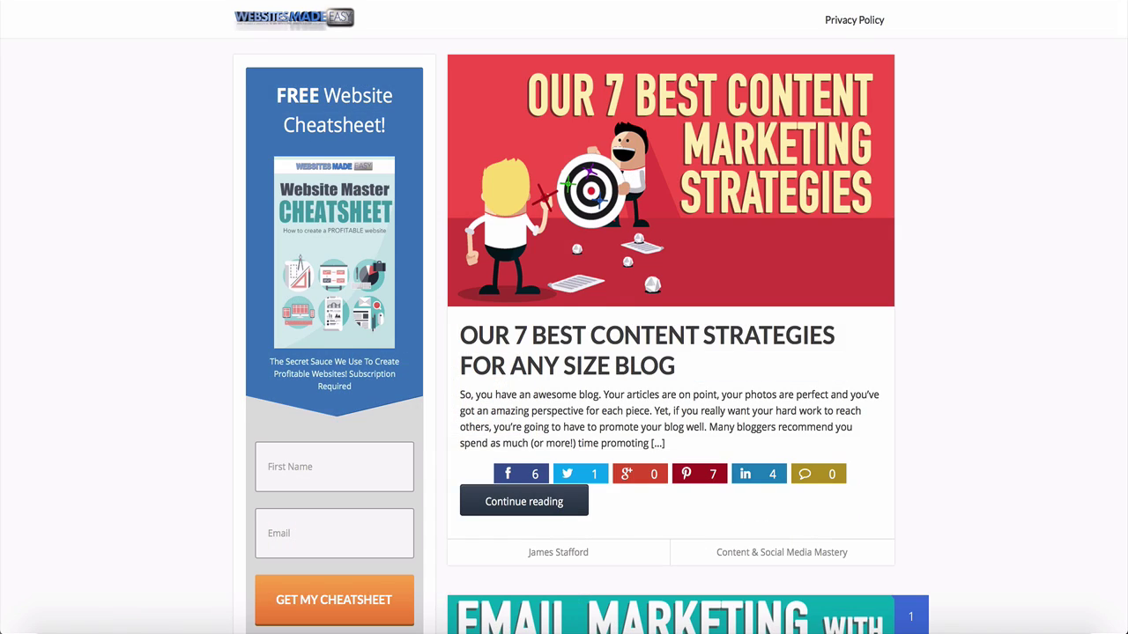
scroll(563, 317, "down", 1)
scroll(563, 317, "down", 5)
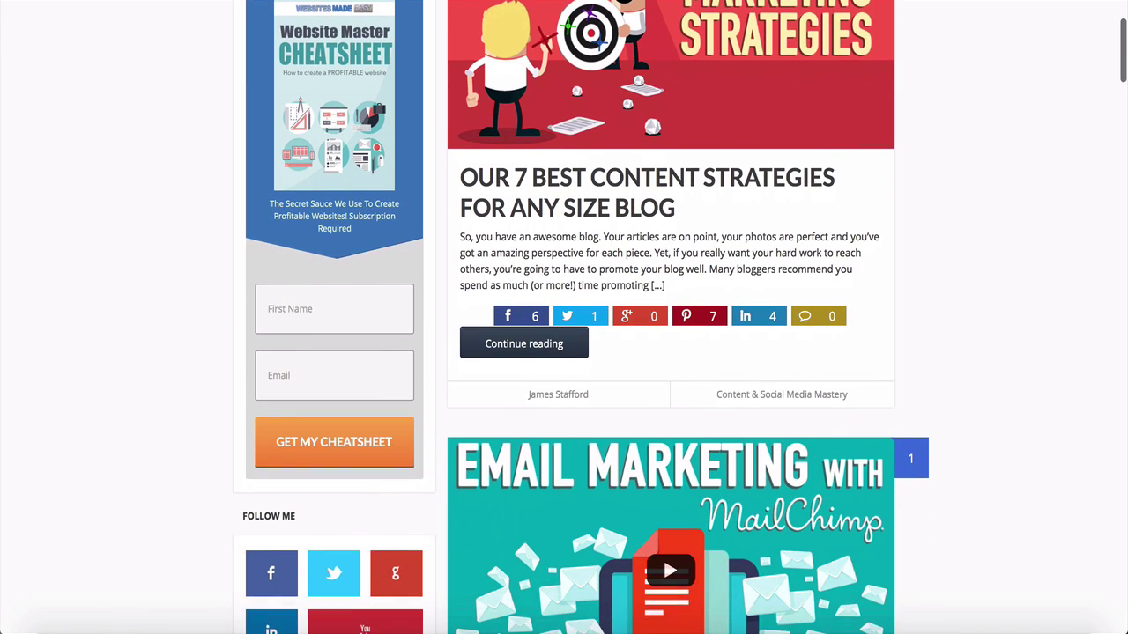
scroll(564, 318, "down", 4)
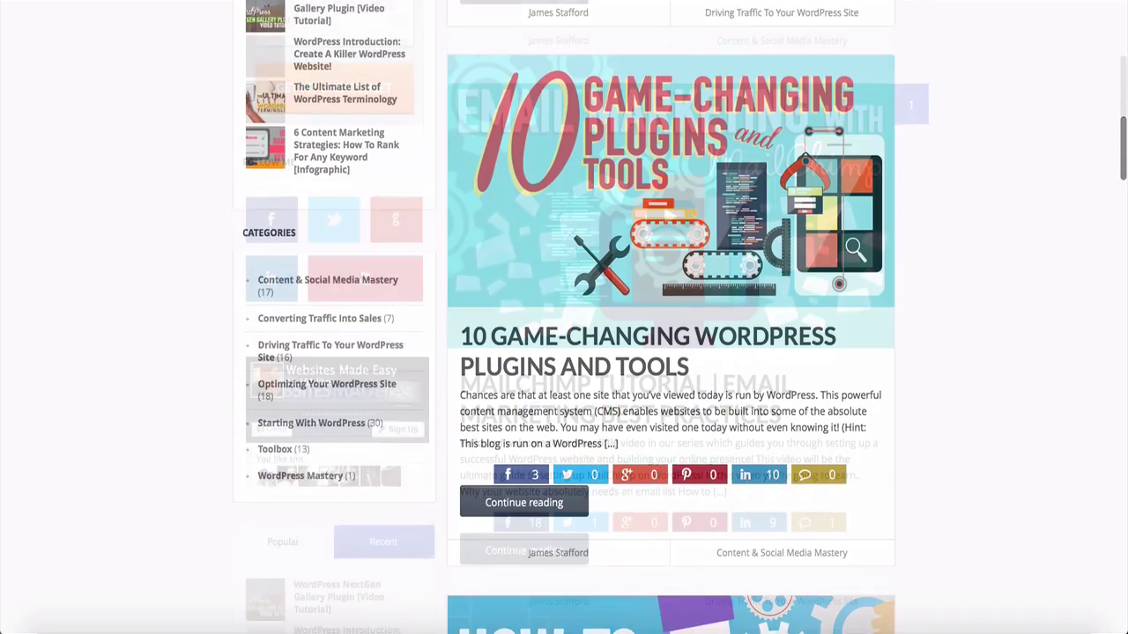
scroll(564, 317, "down", 5)
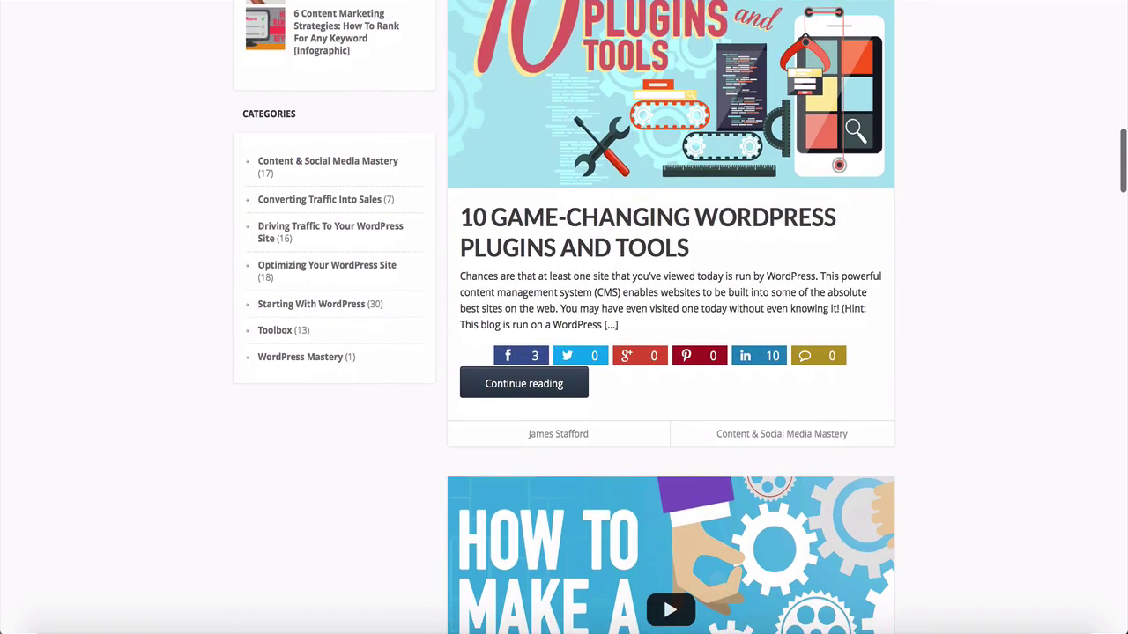
scroll(564, 317, "down", 4)
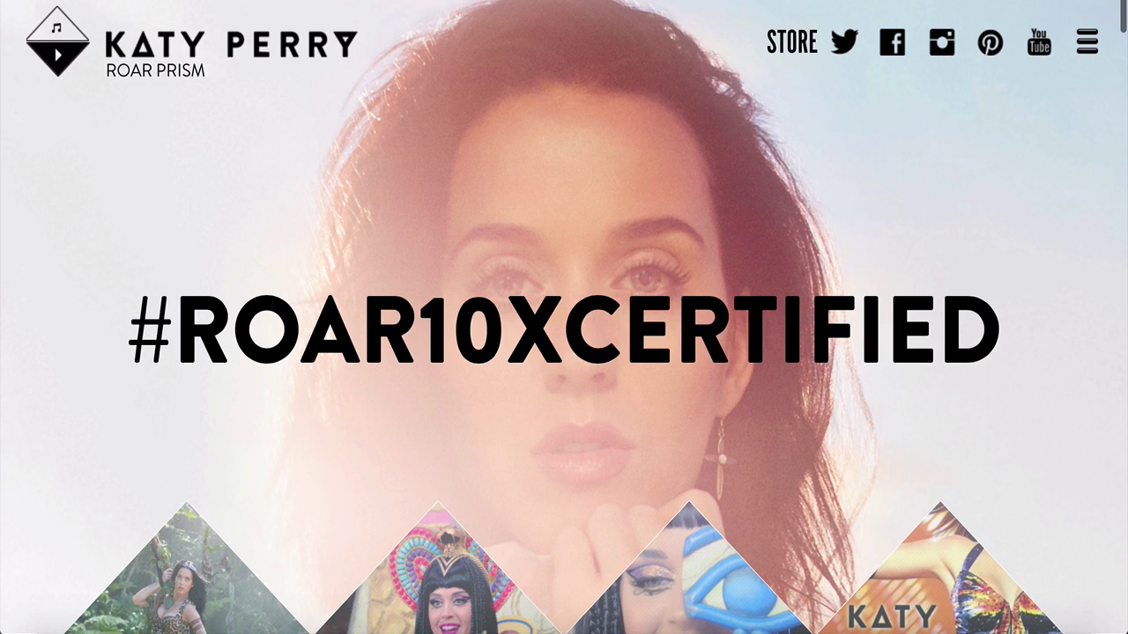
scroll(564, 317, "down", 3)
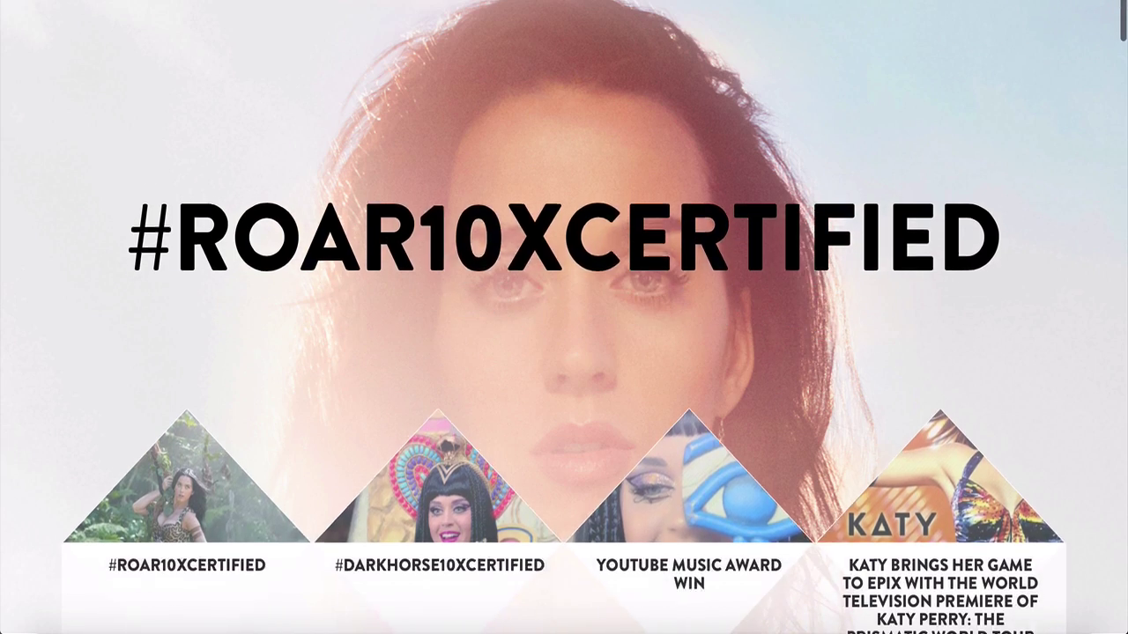
scroll(564, 318, "down", 3)
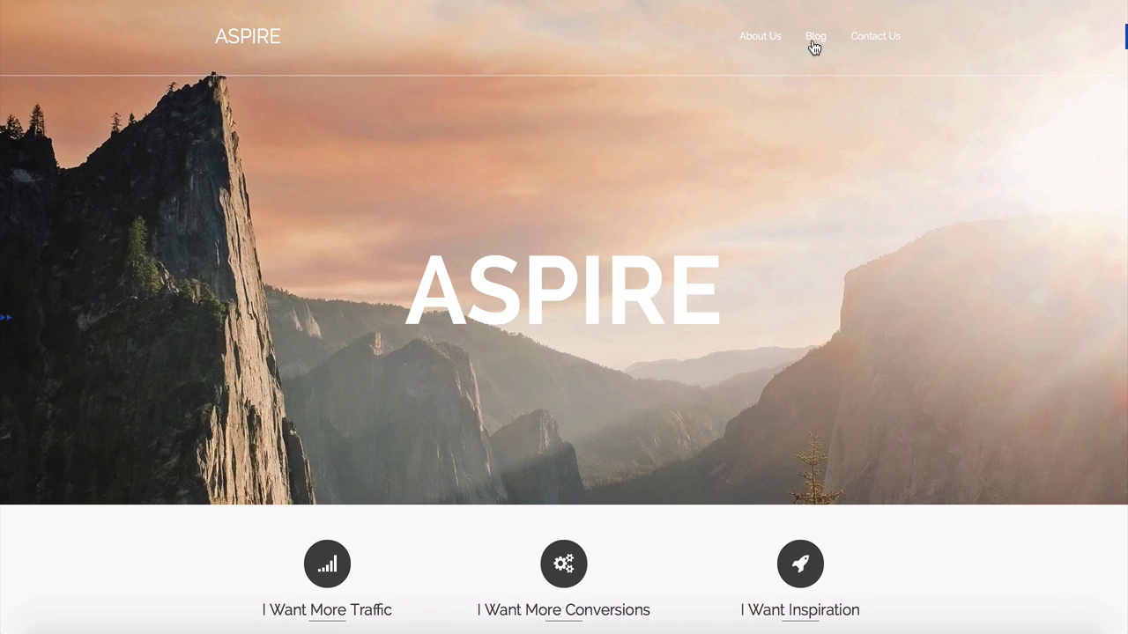
Go to the Aspire site's About Us page.
left_click(759, 37)
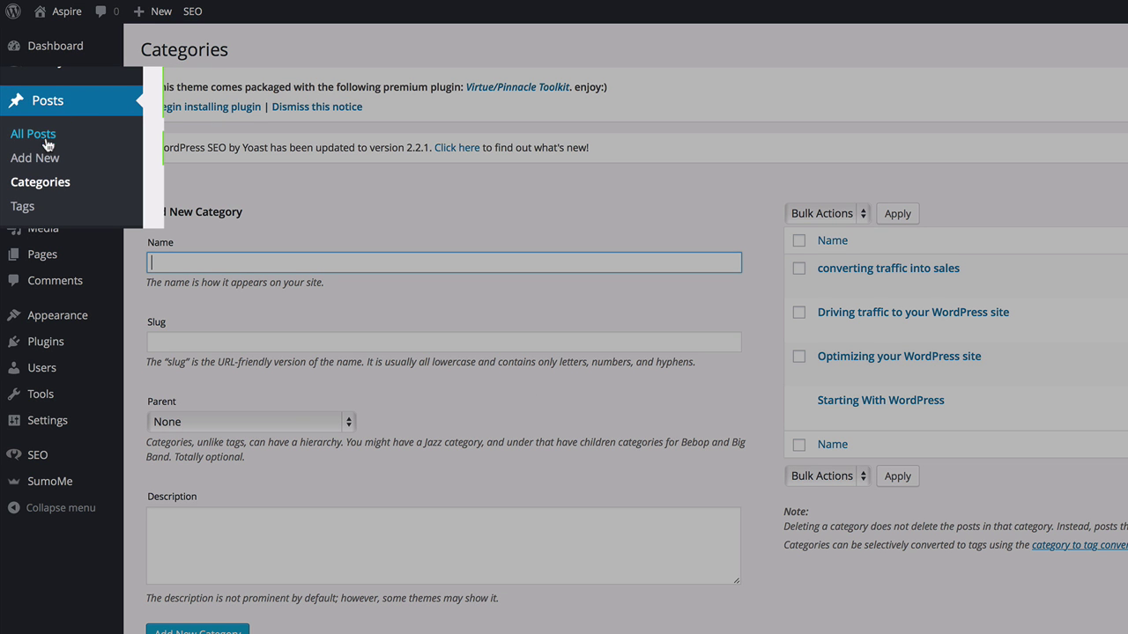
Create a new post and begin its title with 'How to'.
left_click(45, 158)
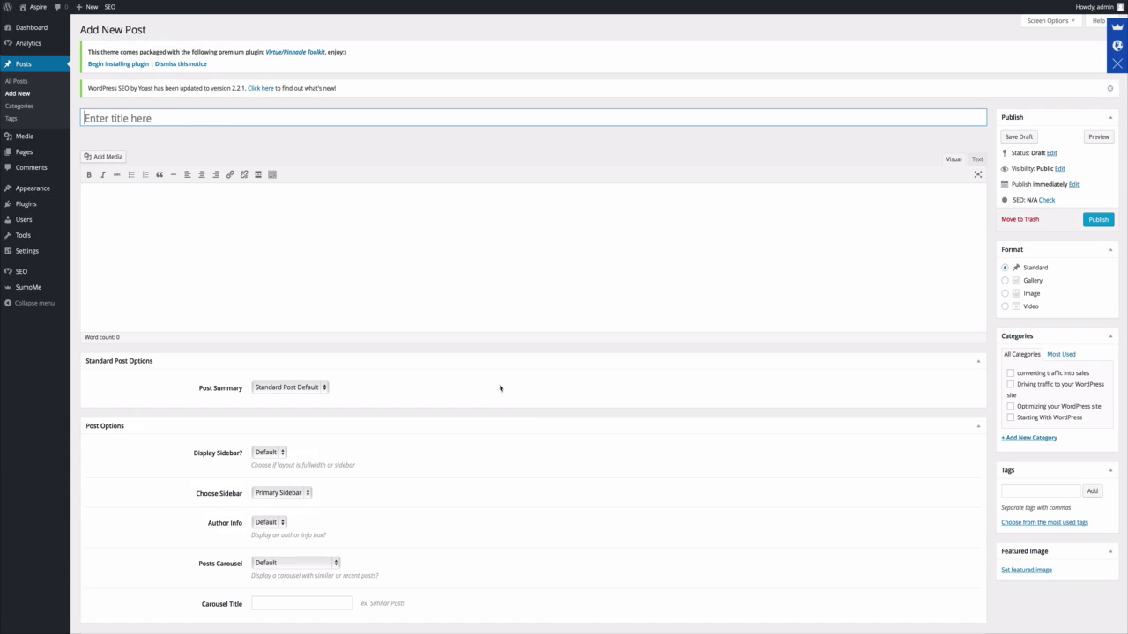
left_click(196, 119)
type("How to")
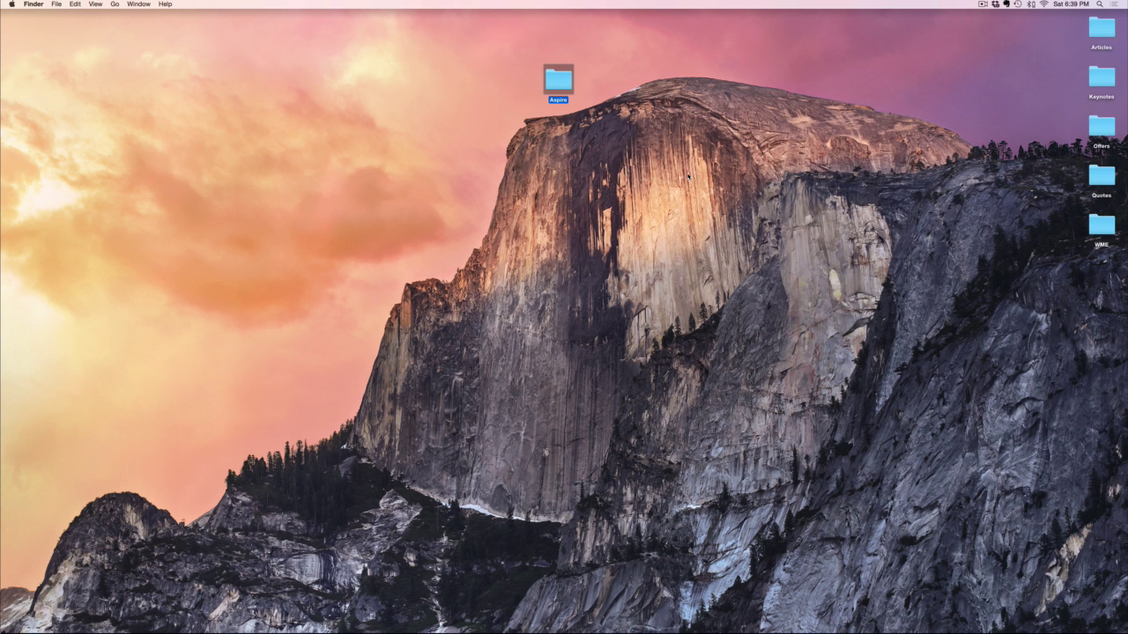
Open 'How to make a logo' from Aspire > Articles in Word and select its intro paragraph.
double_click(563, 84)
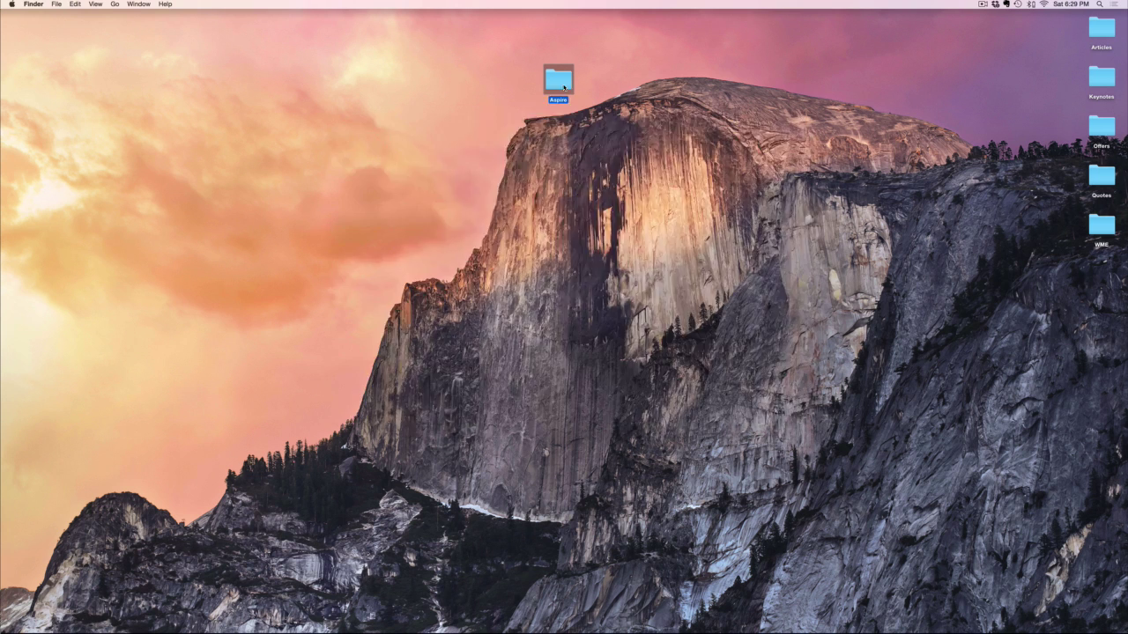
double_click(558, 85)
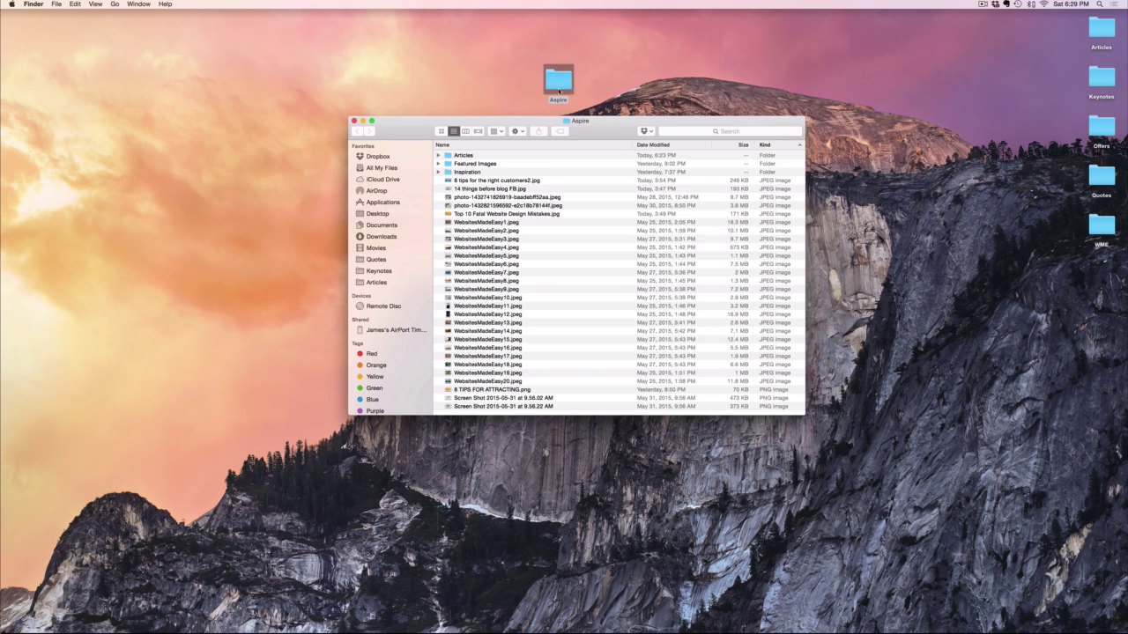
double_click(473, 156)
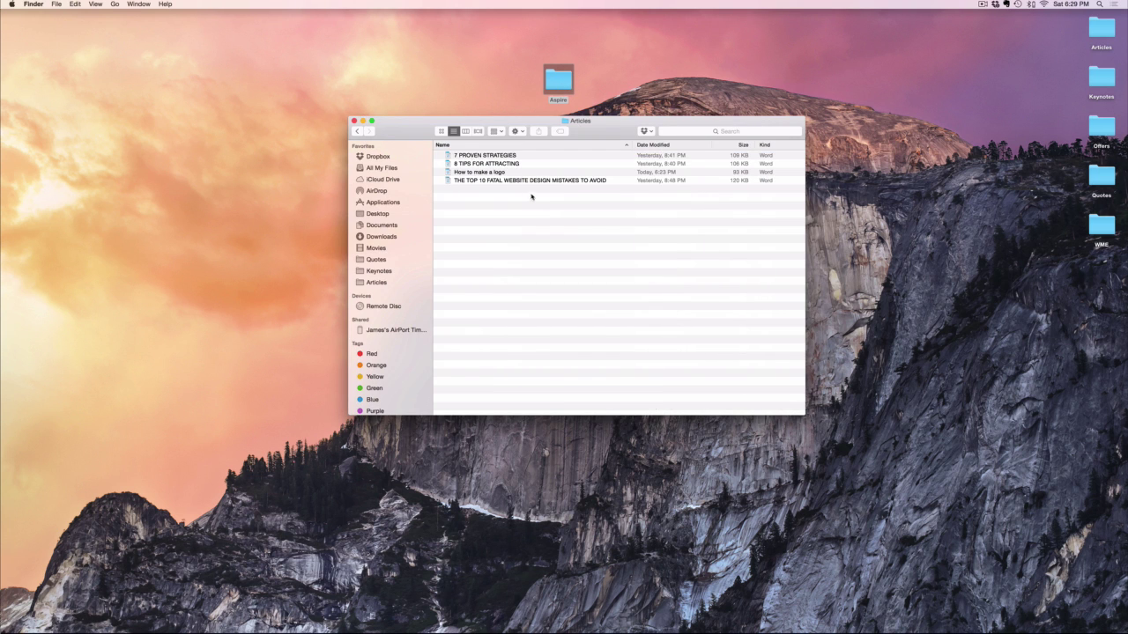
double_click(489, 173)
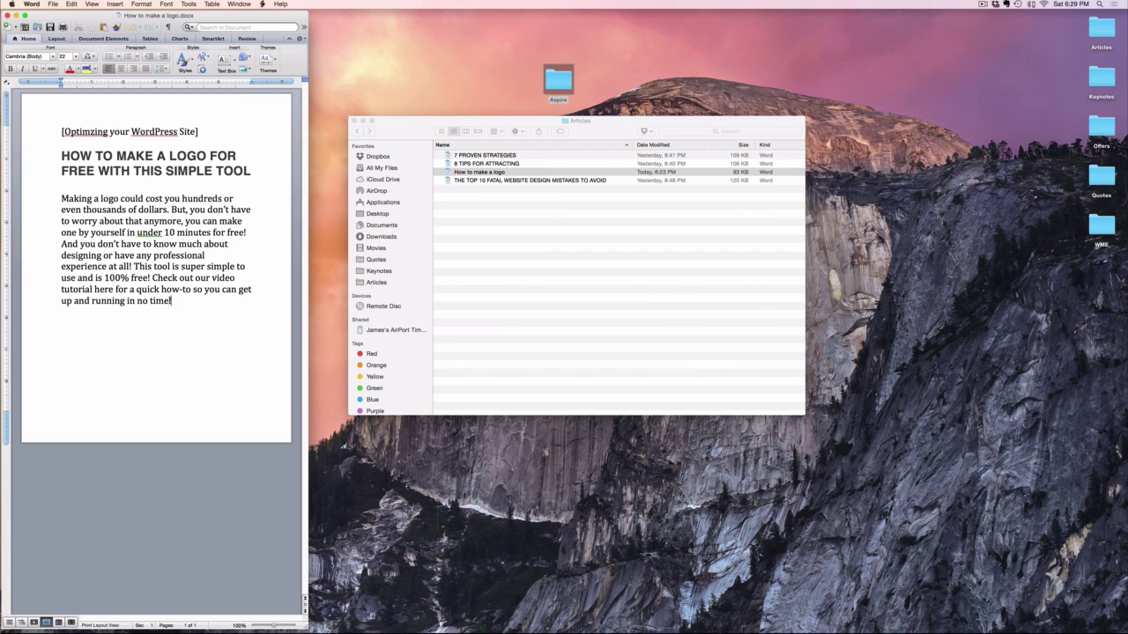
left_click_drag(172, 301, 81, 210)
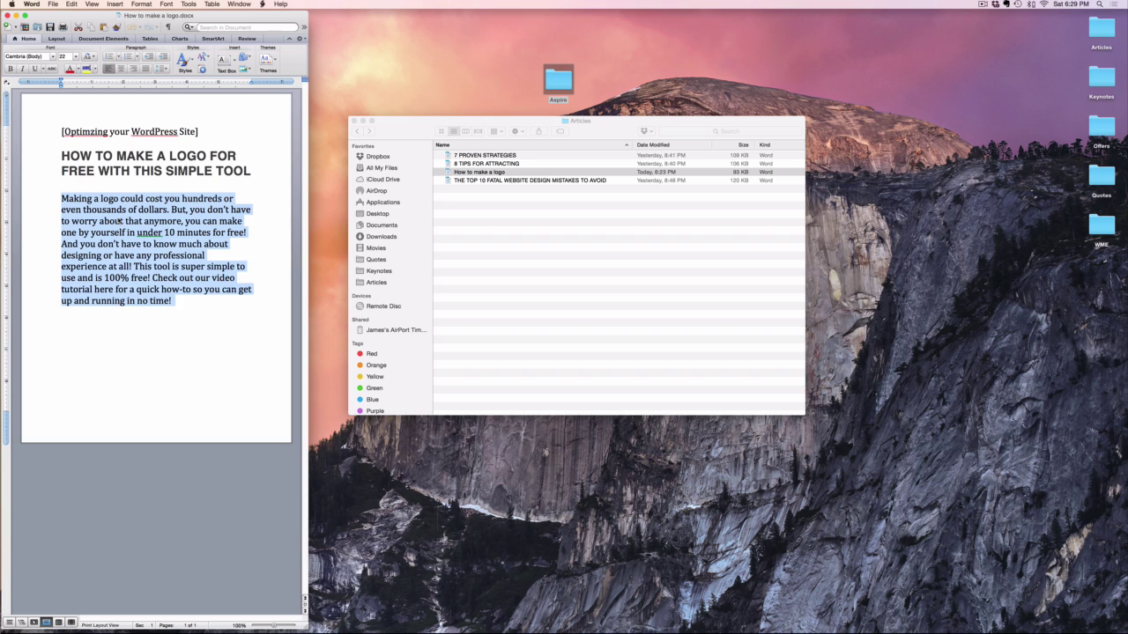
Copy the selected intro paragraph of the logo article.
right_click(119, 221)
left_click(135, 233)
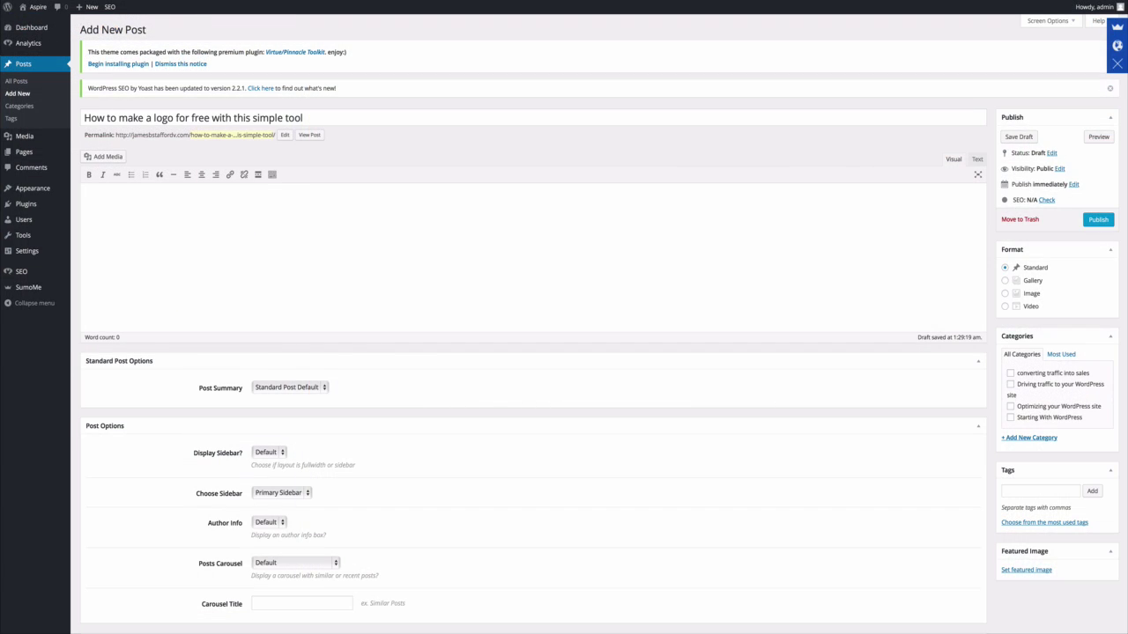
Paste the logo intro paragraph into the post body and tick the 'Optimizing your WordPress site' category.
key("super+v")
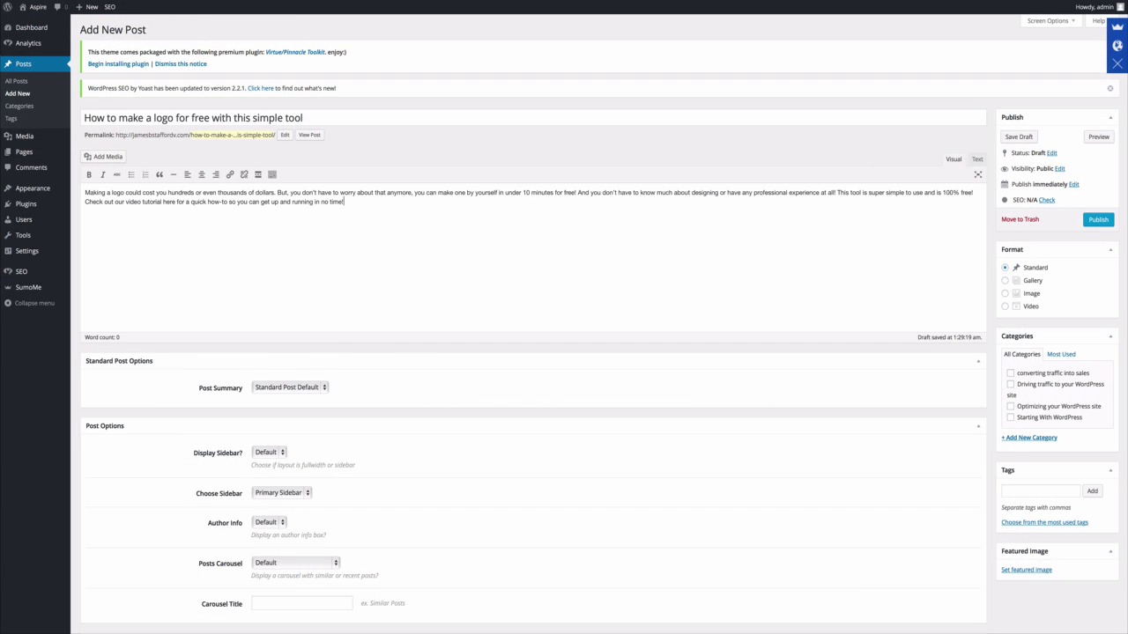
scroll(528, 317, "down", 1)
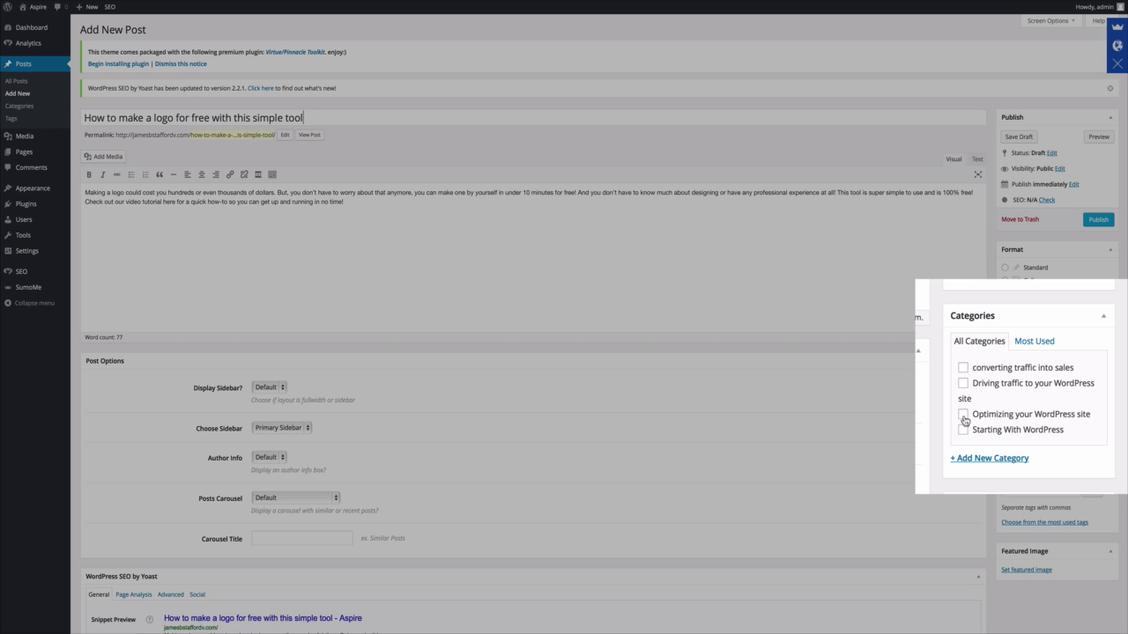
left_click(964, 415)
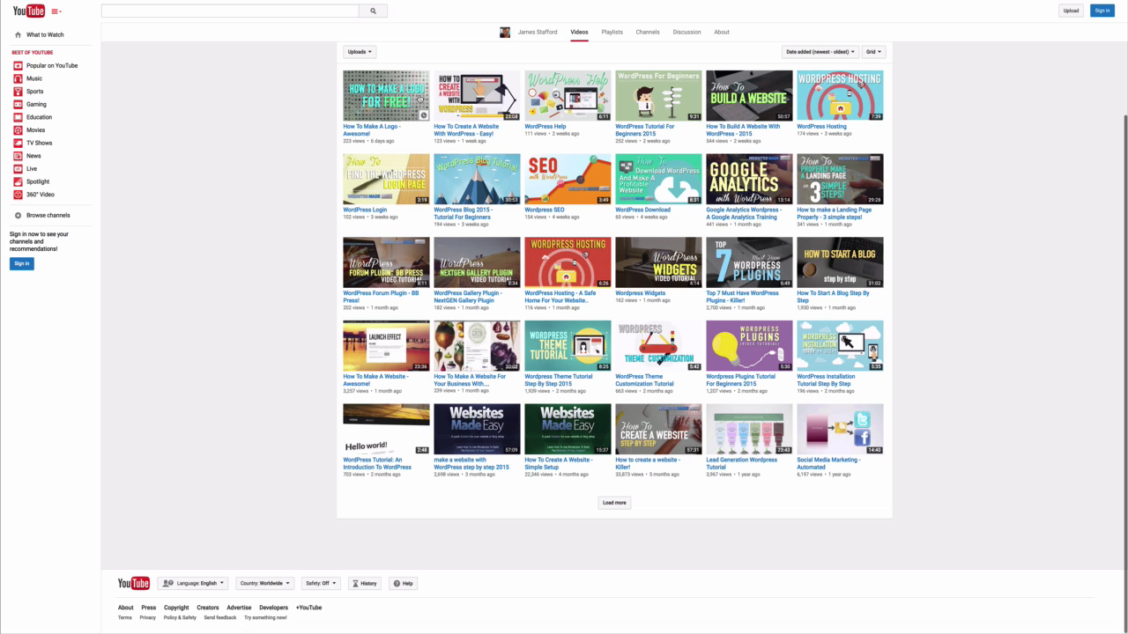
Pause the How To Make A Logo - Awesome! video and expand its Share > Embed options.
left_click(399, 100)
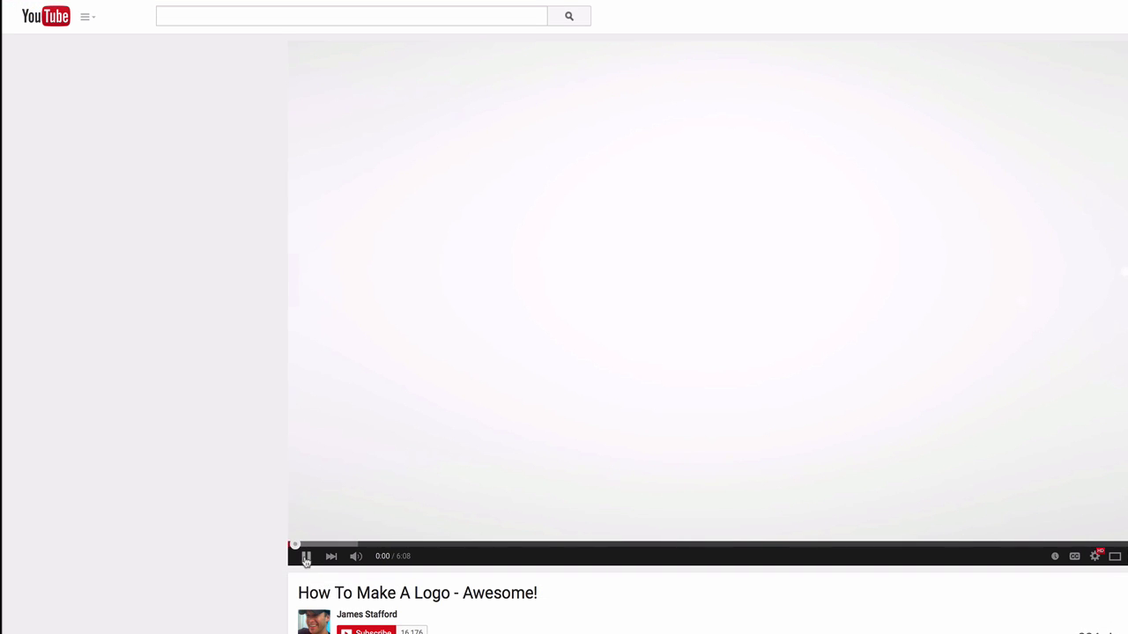
left_click(305, 557)
scroll(274, 561, "down", 3)
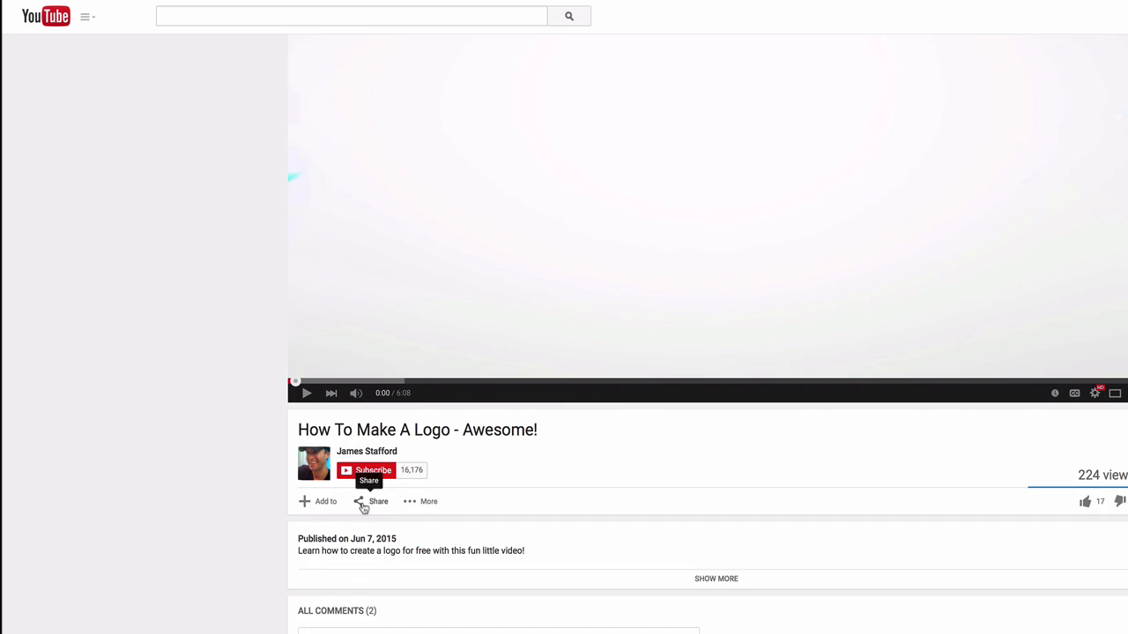
left_click(373, 504)
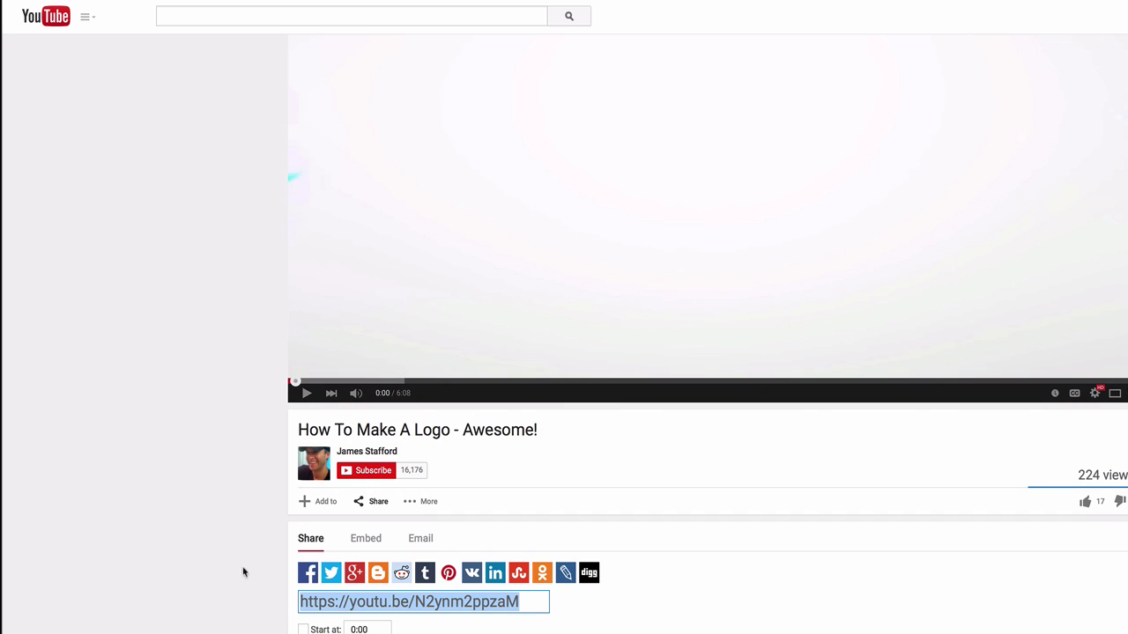
left_click(365, 539)
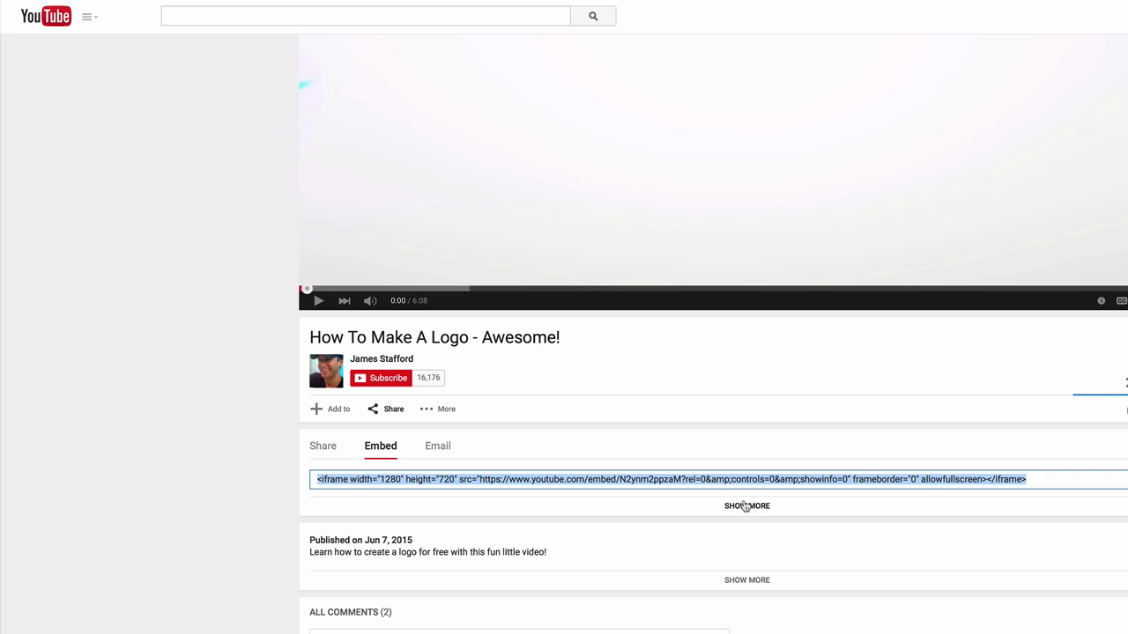
left_click(744, 506)
scroll(449, 304, "down", 5)
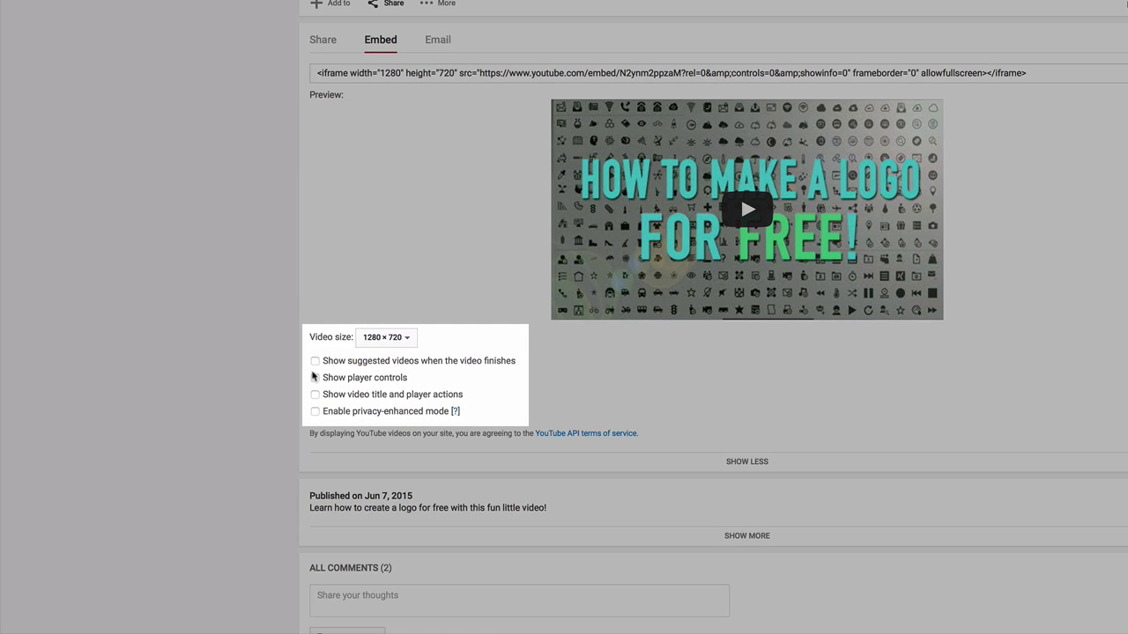
Switch off every embed player option and keep the 1280 × 720 size.
left_click(315, 361)
left_click(315, 378)
left_click(314, 394)
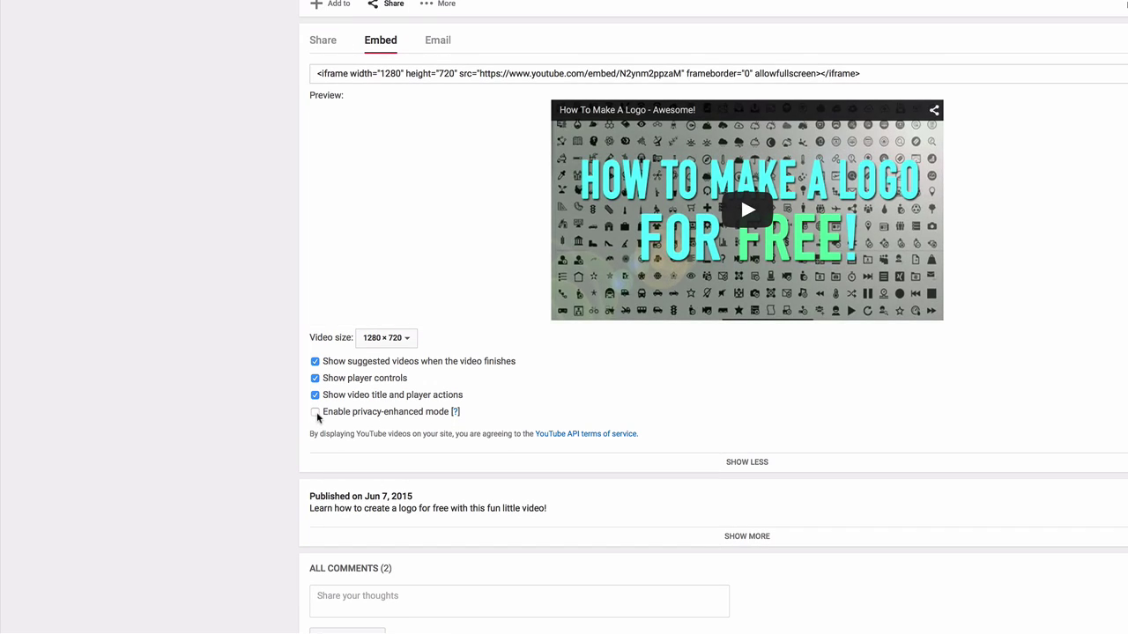
left_click(315, 412)
left_click(314, 361)
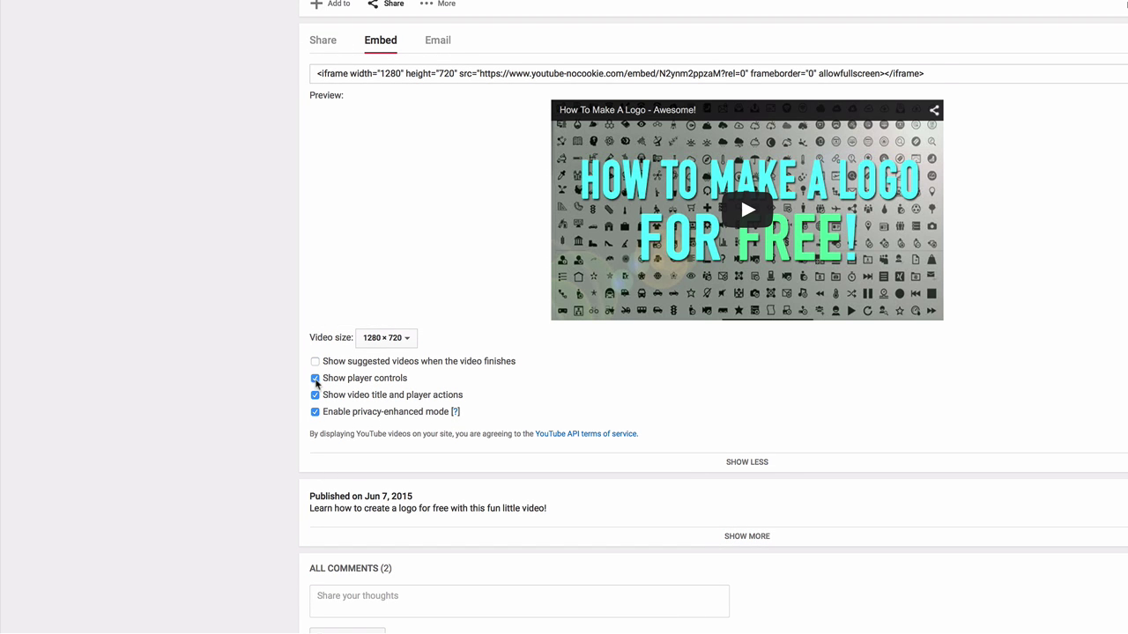
left_click(315, 378)
left_click(314, 394)
left_click(314, 411)
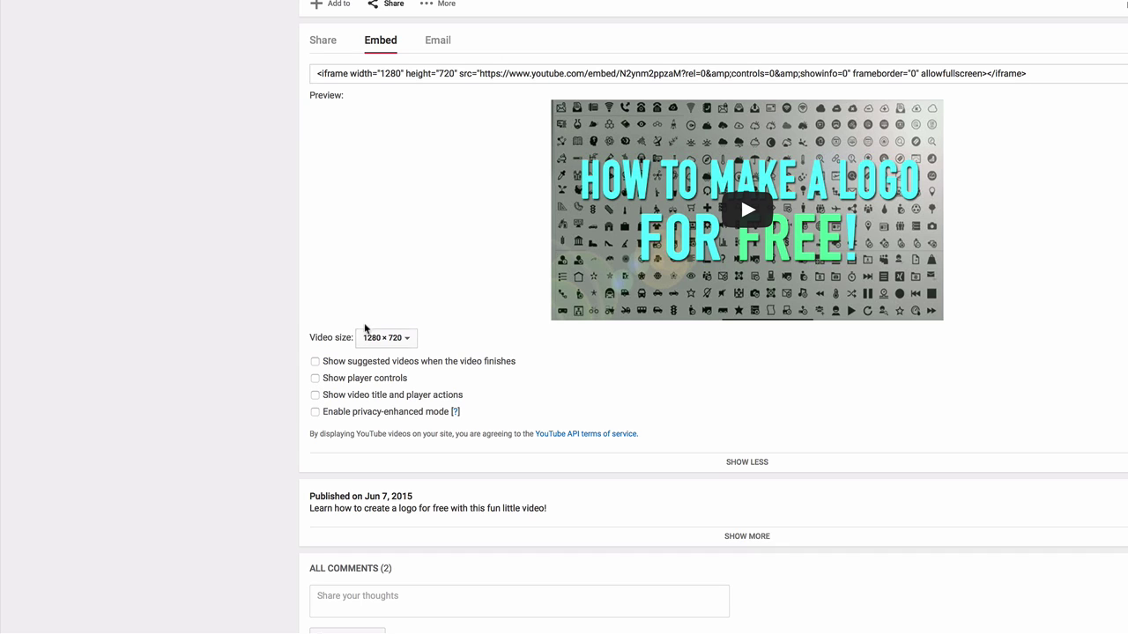
left_click(409, 338)
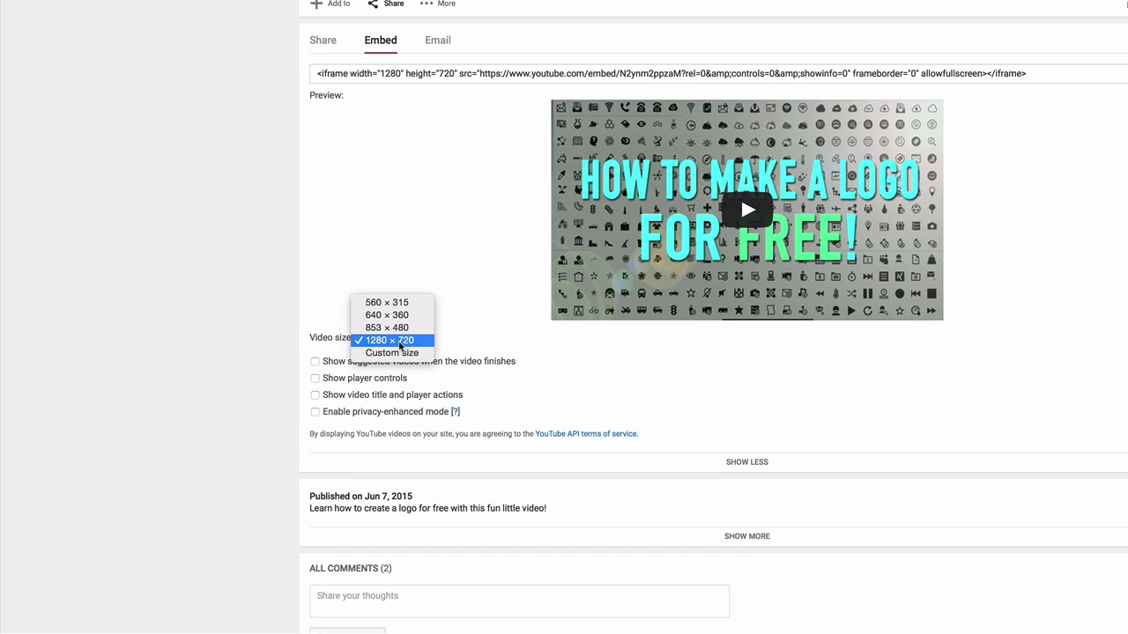
left_click(399, 344)
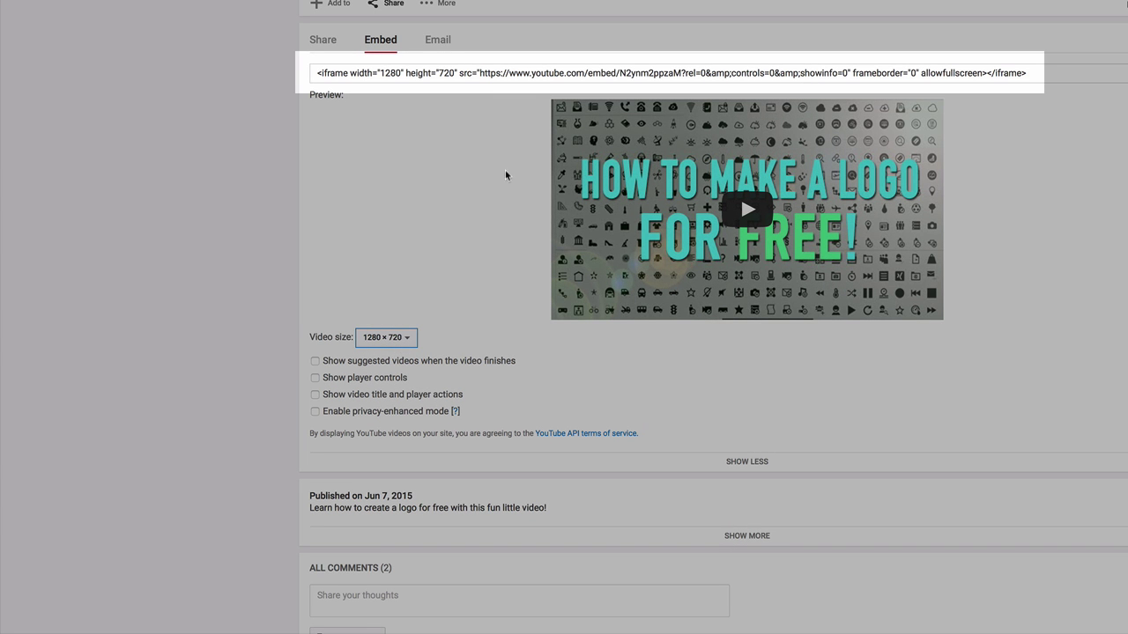
Copy the complete iframe embed code.
left_click(605, 70)
triple_click(606, 70)
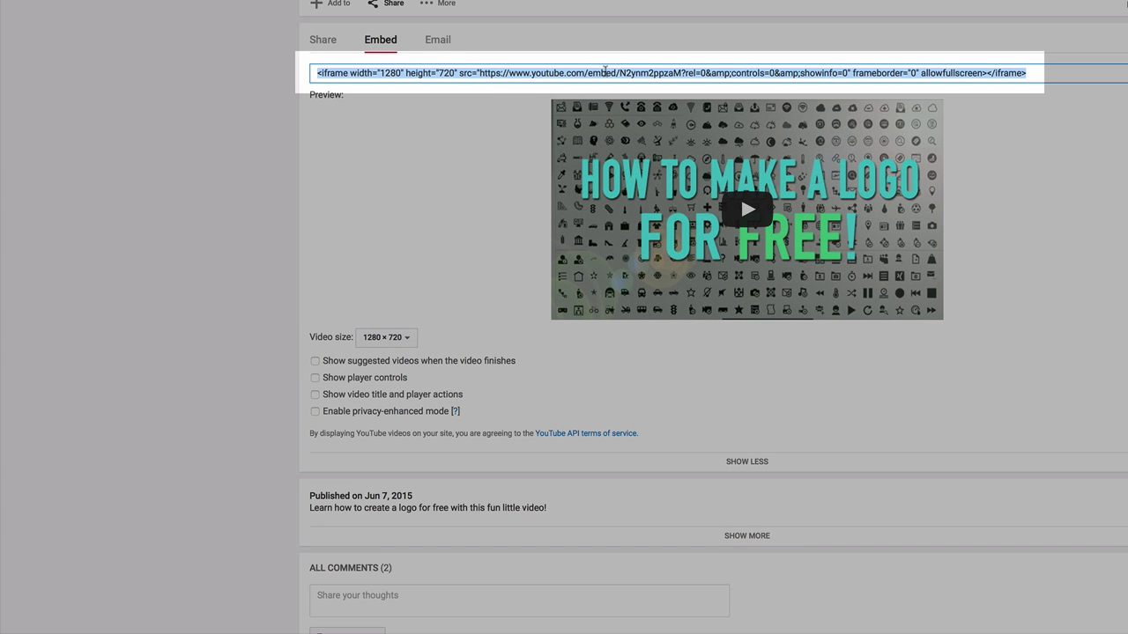
right_click(605, 71)
left_click(631, 125)
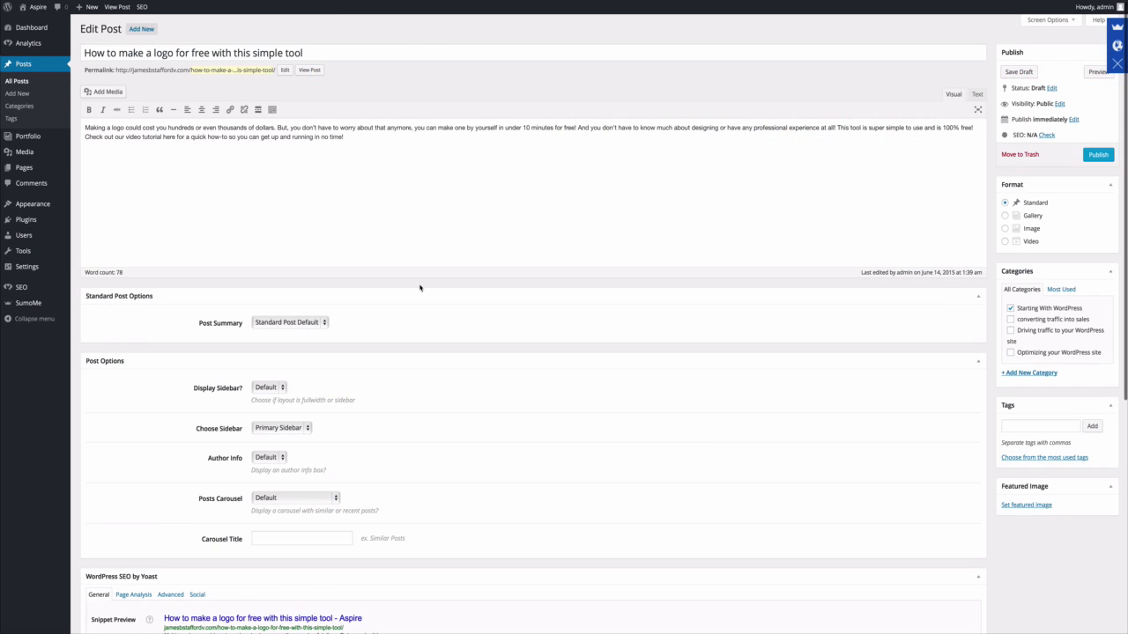
scroll(419, 288, "down", 4)
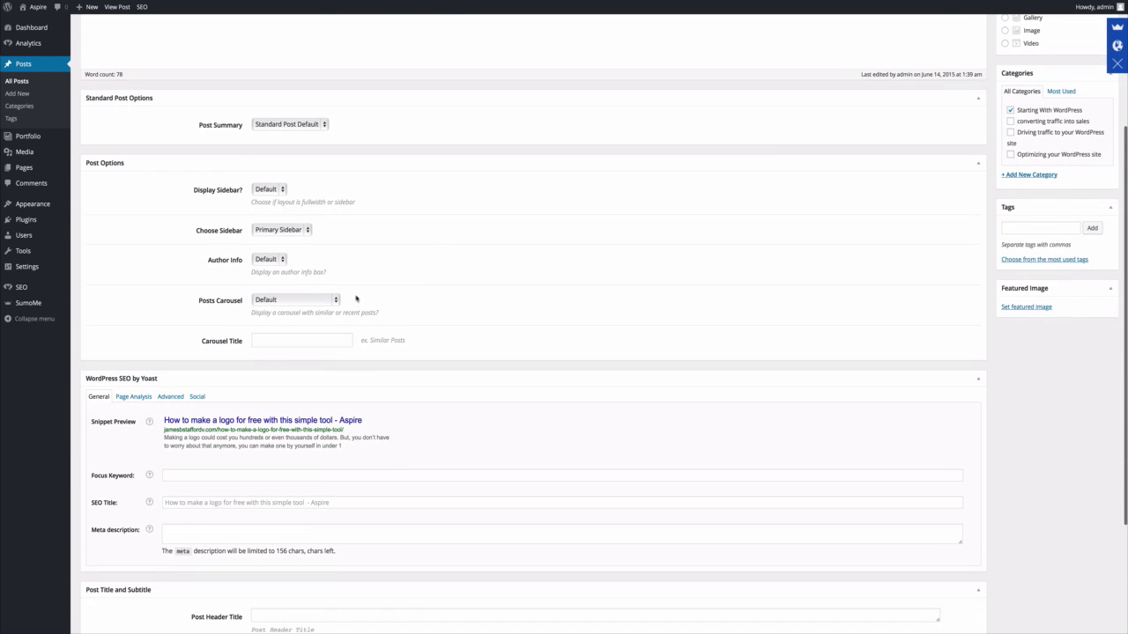
Set the post format to Video and paste the iframe code into the Video Post embed field.
scroll(961, 168, "up", 5)
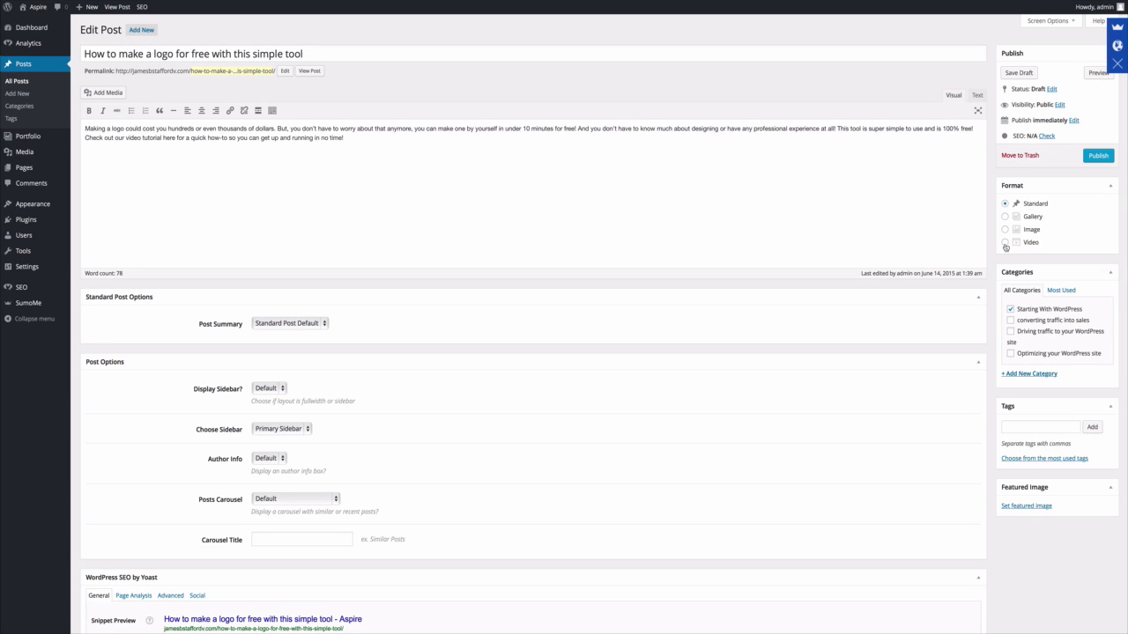
left_click(1005, 245)
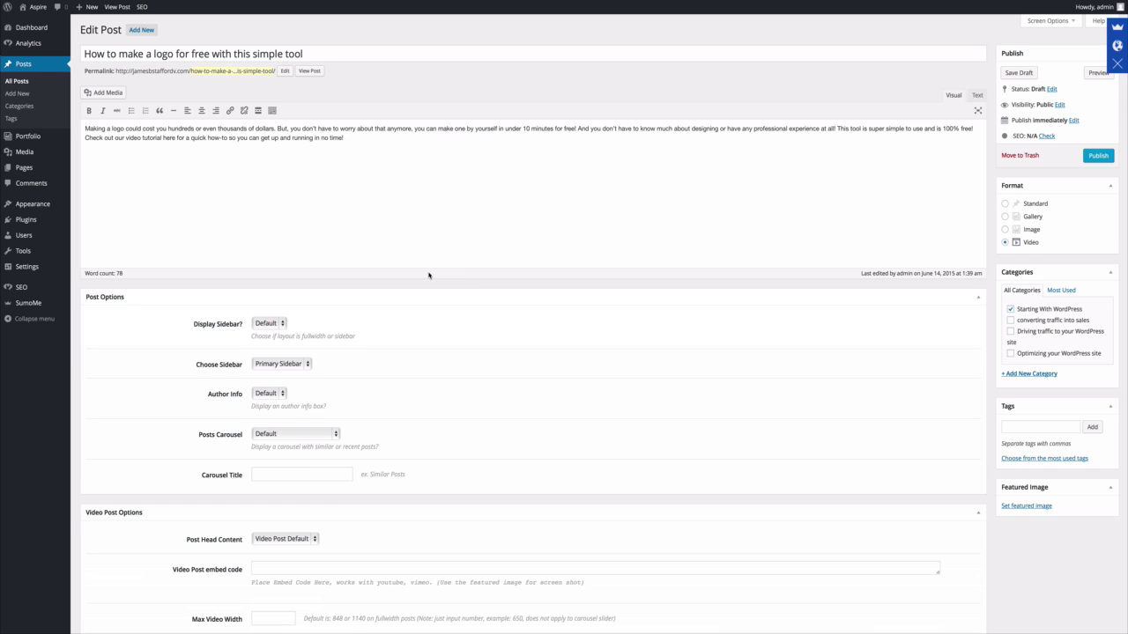
scroll(429, 274, "down", 2)
scroll(429, 274, "down", 1)
left_click(275, 438)
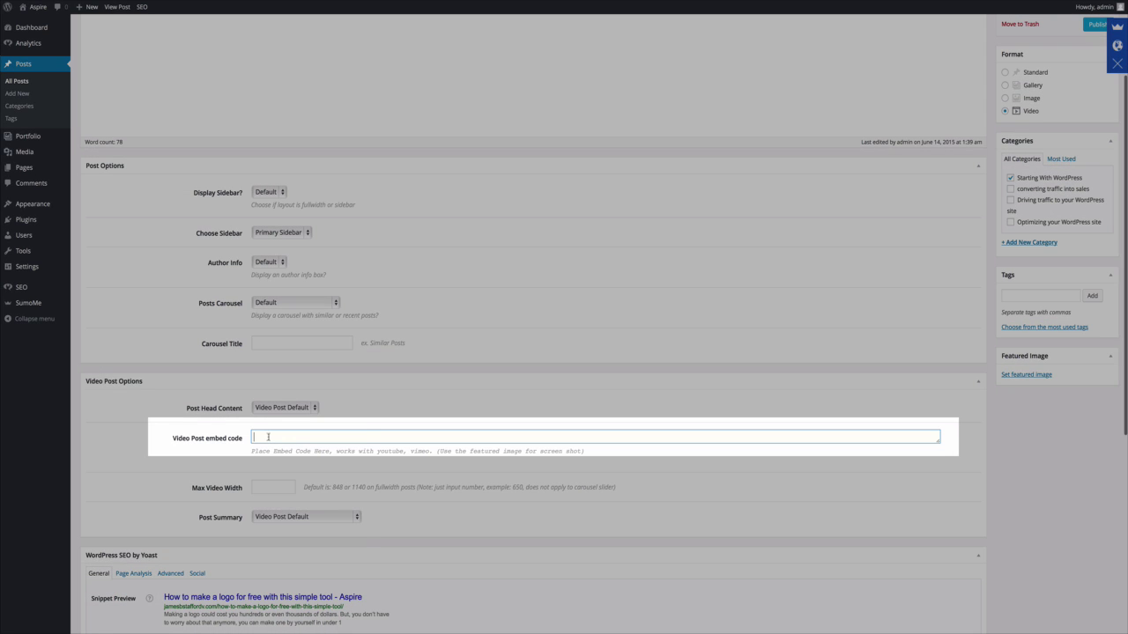
right_click(275, 439)
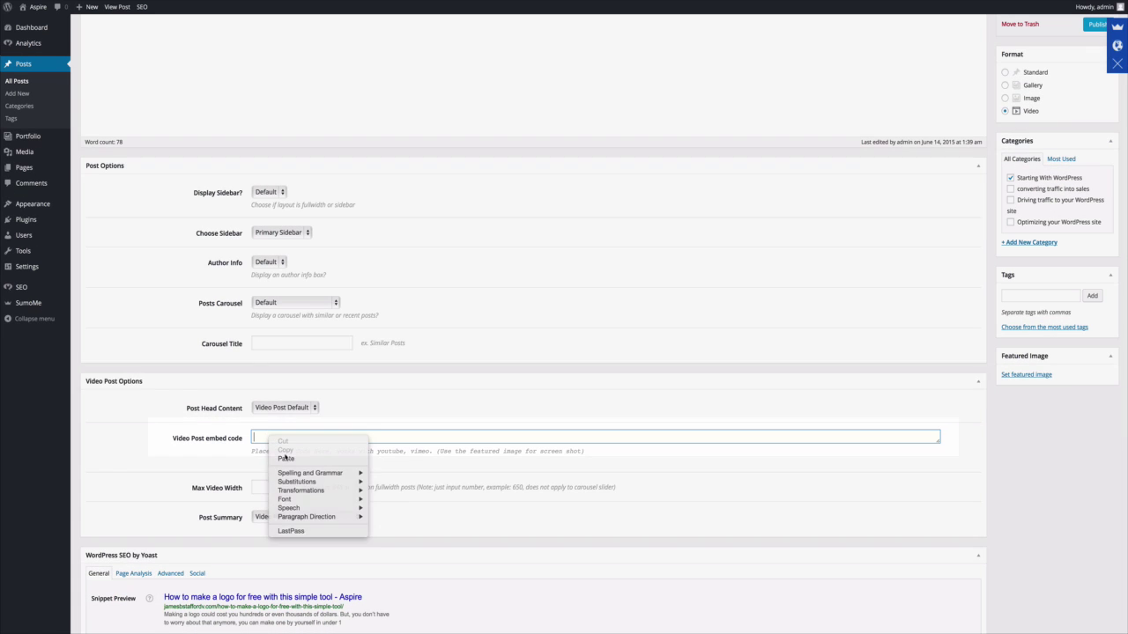
left_click(285, 458)
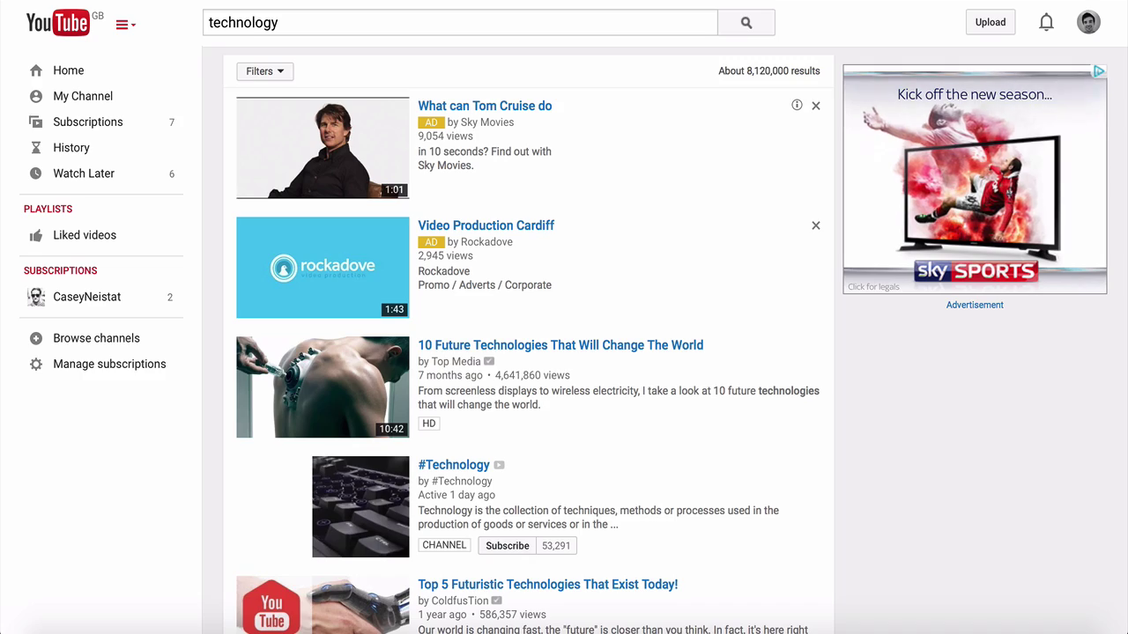
Scroll through YouTube's 'technology' and 'beauty tips' search results before heading to Fiverr.
scroll(564, 352, "down", 2)
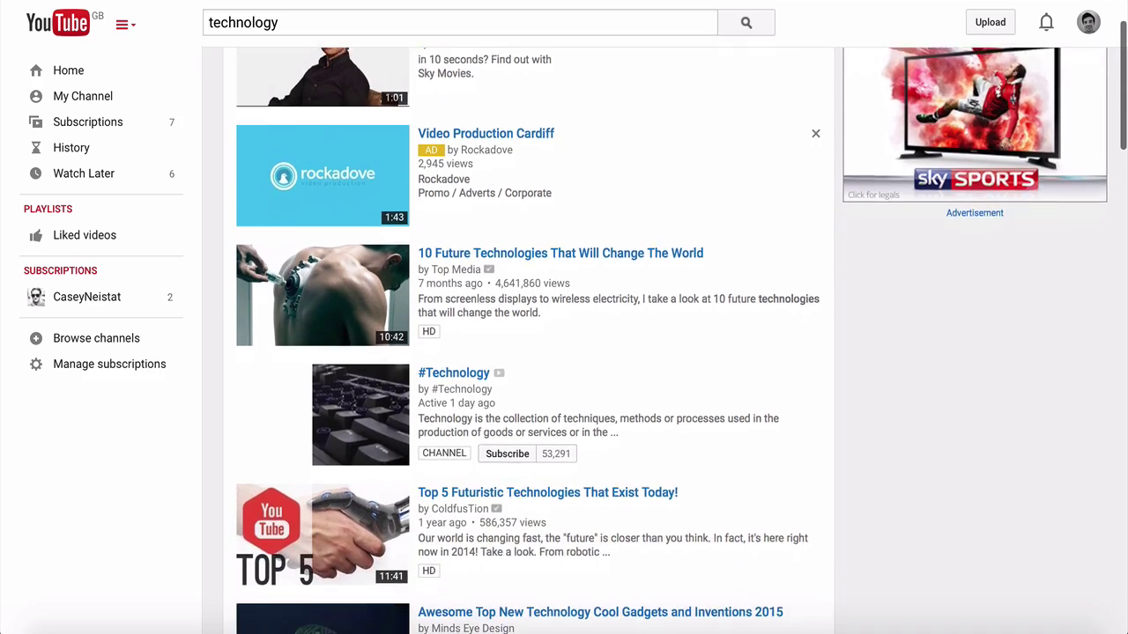
scroll(564, 352, "down", 2)
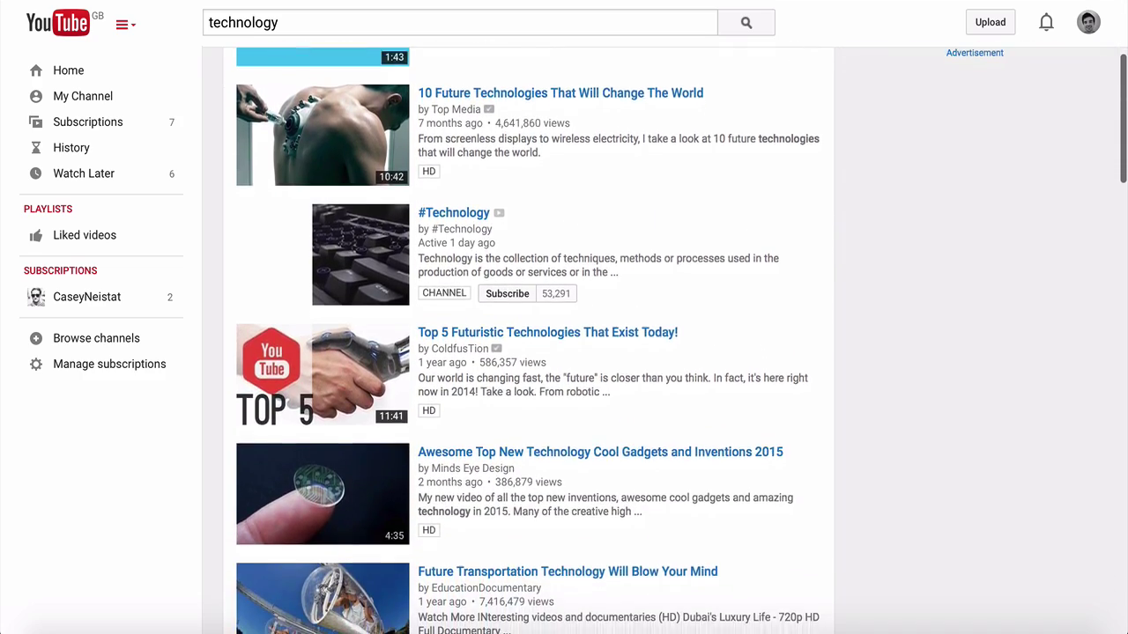
scroll(564, 352, "down", 1)
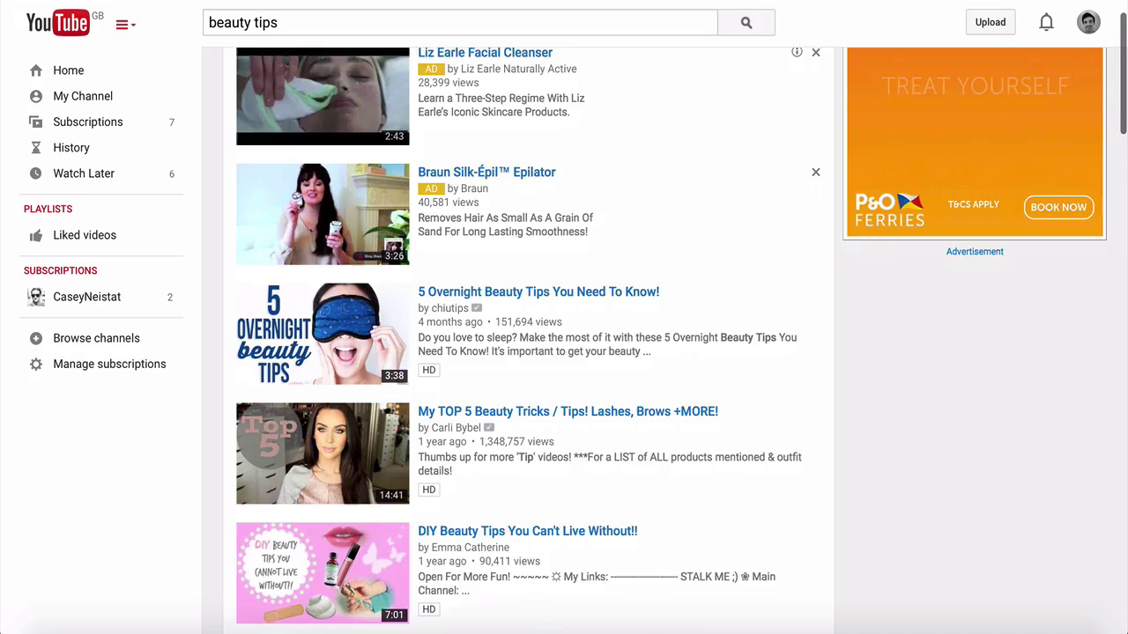
scroll(564, 353, "down", 1)
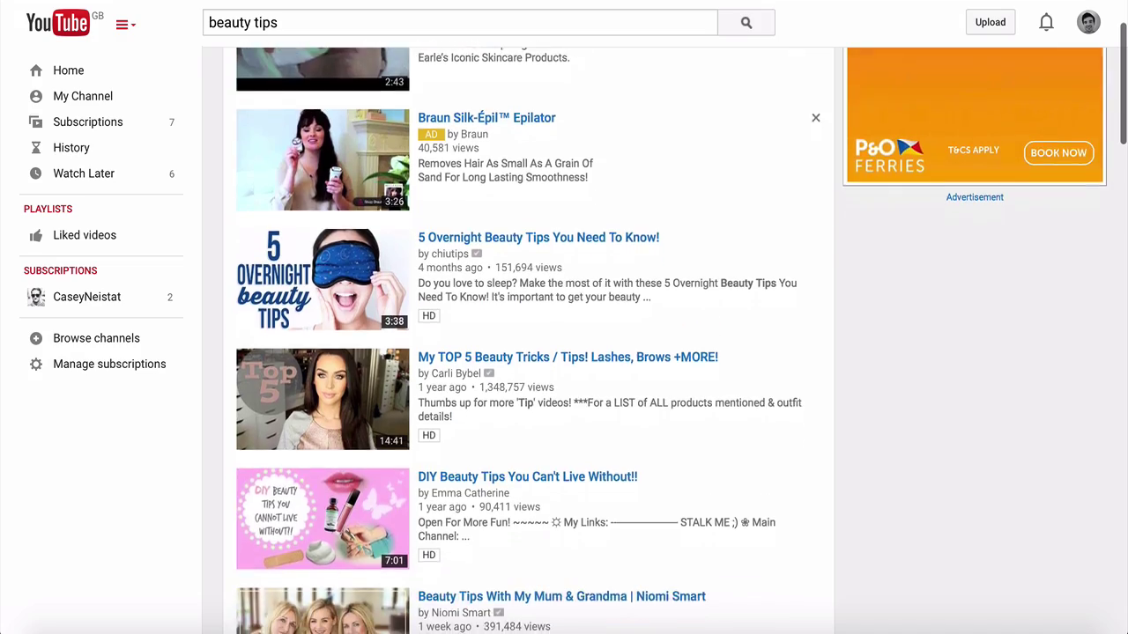
scroll(564, 352, "down", 5)
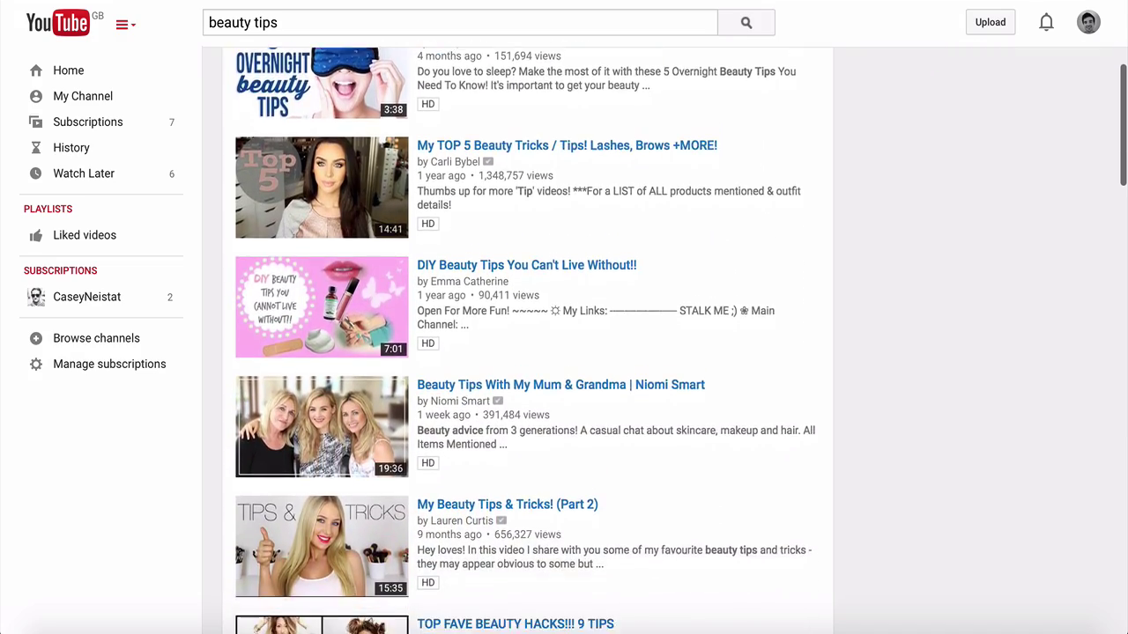
scroll(563, 353, "down", 5)
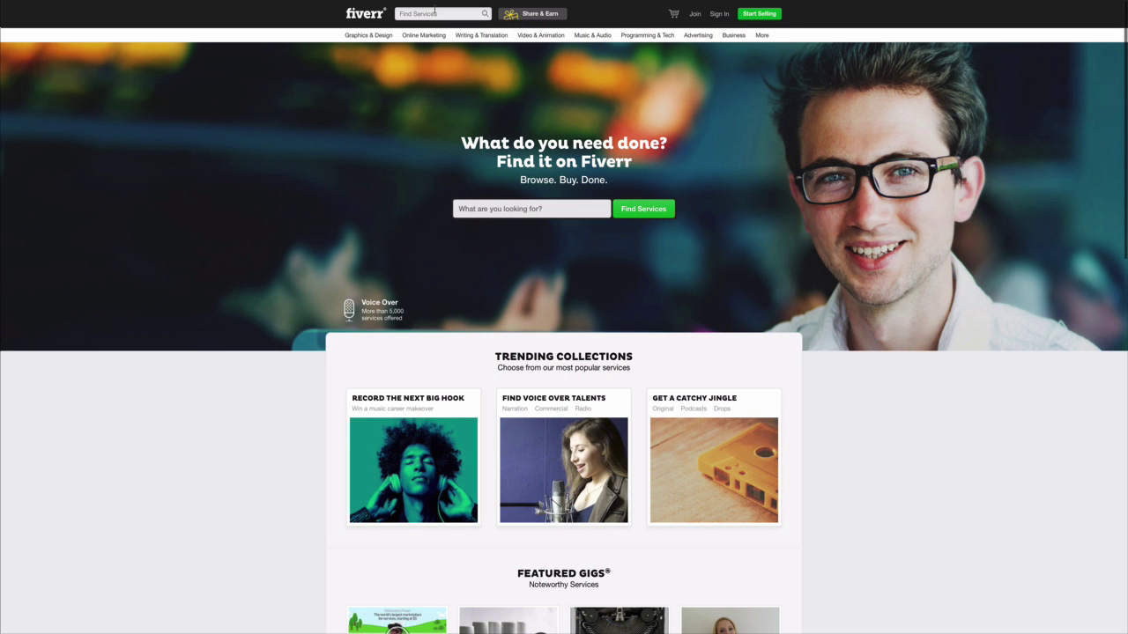
left_click(466, 15)
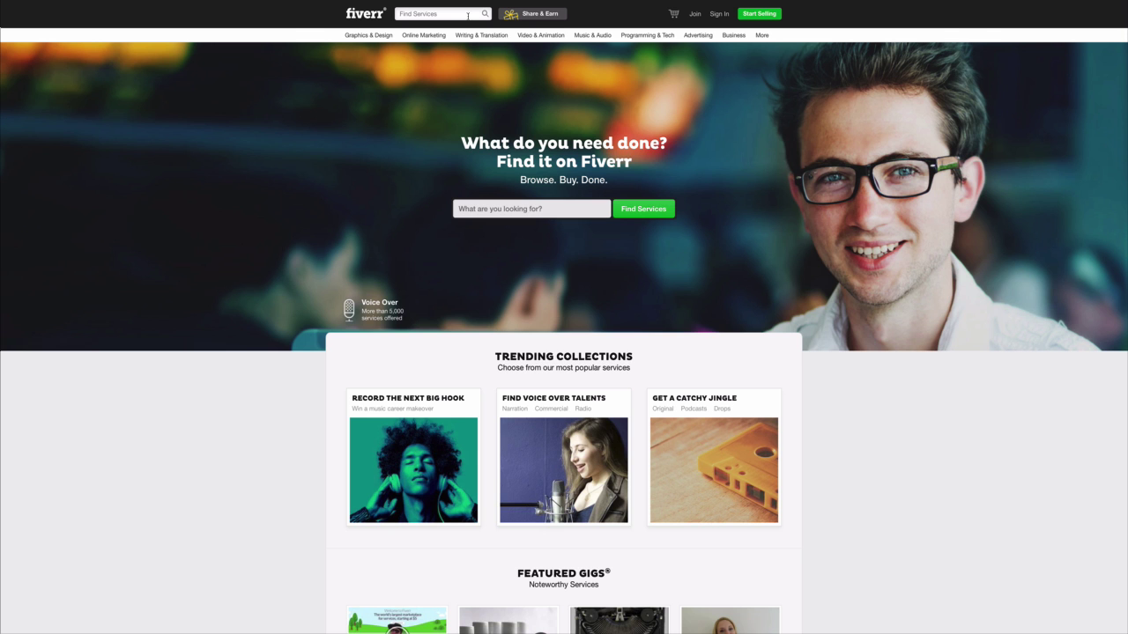
Search Fiverr for 'make a business video', then go back to the logo video draft.
type("make a buu")
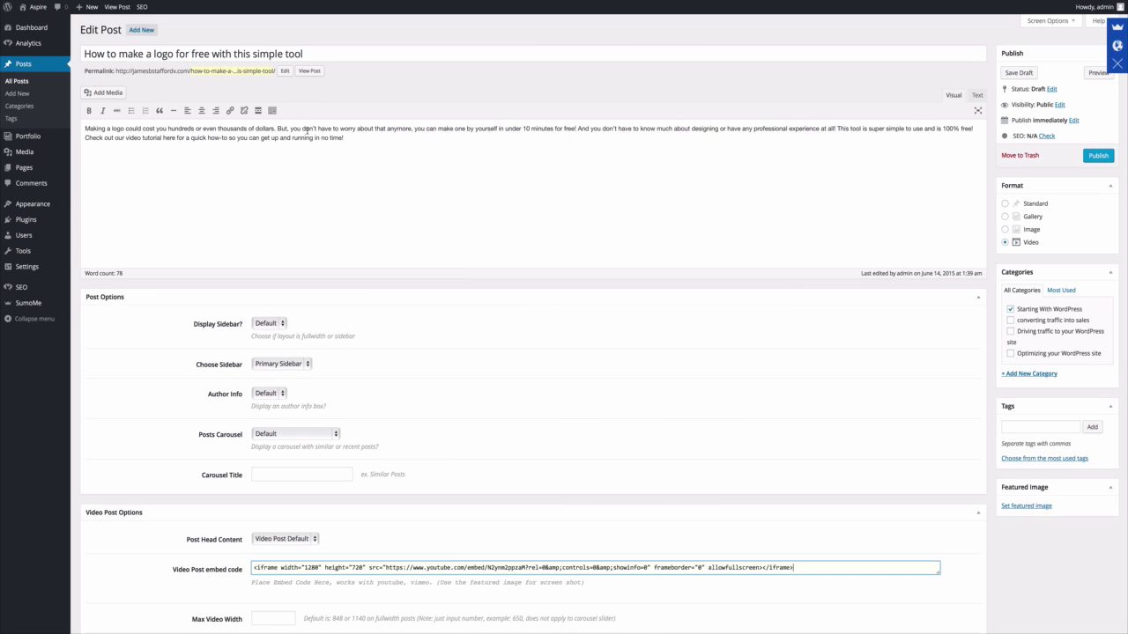
scroll(306, 130, "down", 5)
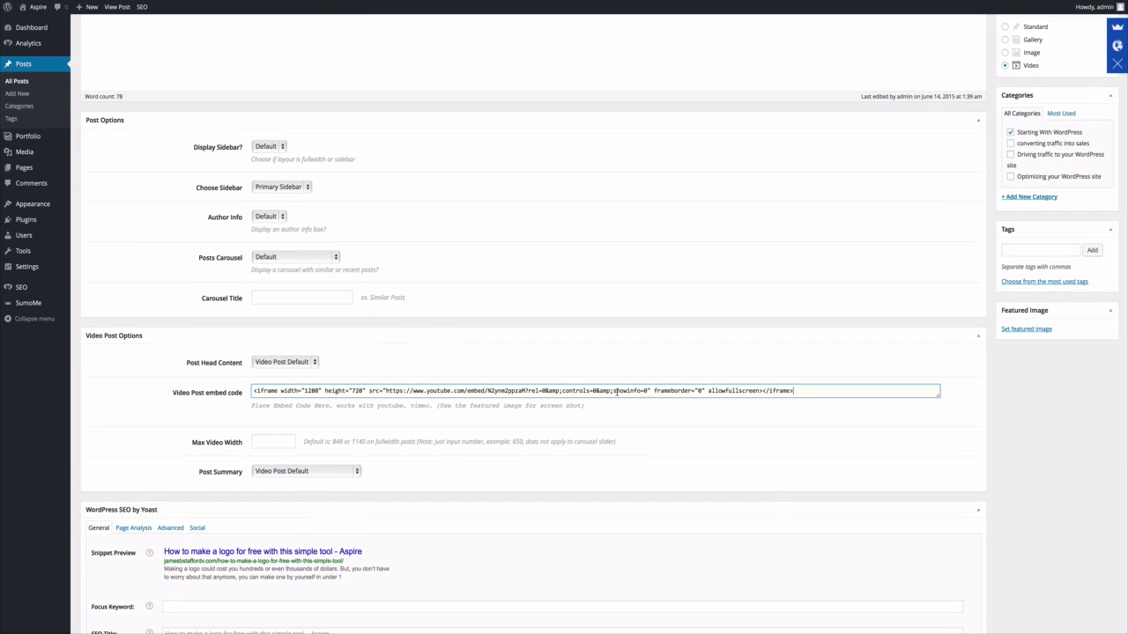
Check the Video Post Options embed code and publish 'How to make a logo for free with this simple tool'.
scroll(616, 390, "down", 1)
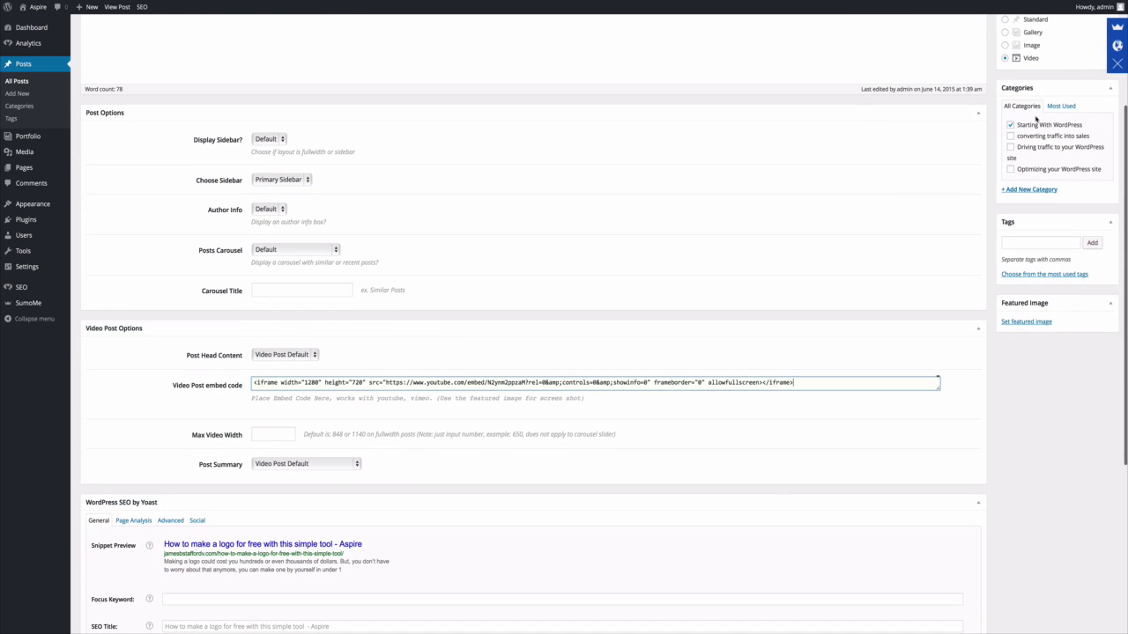
scroll(1017, 235, "up", 4)
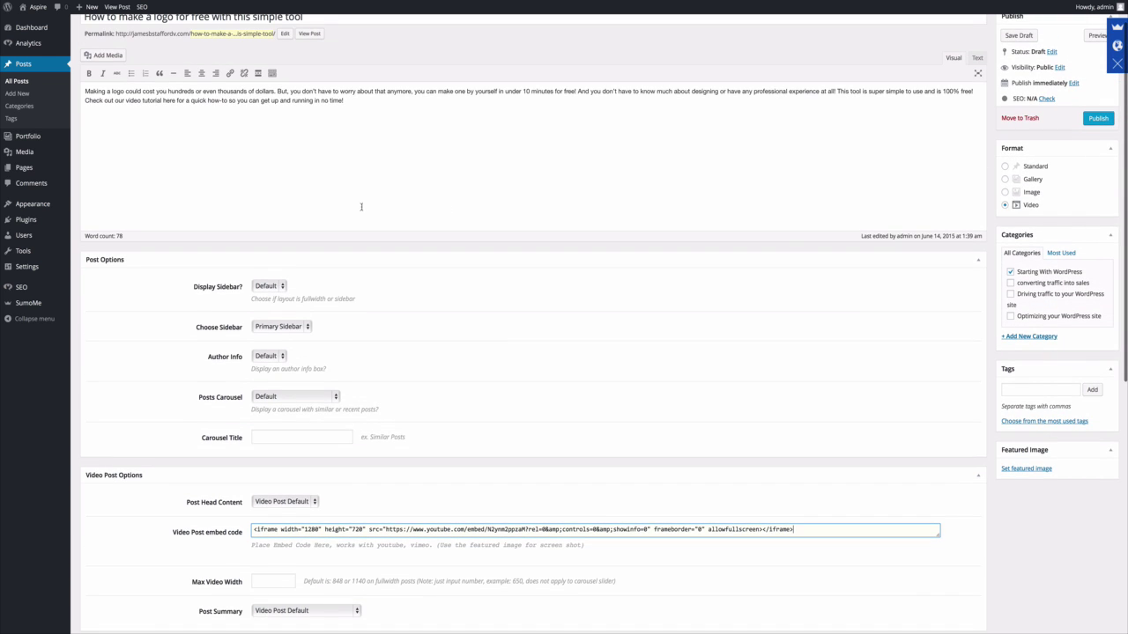
scroll(332, 209, "down", 7)
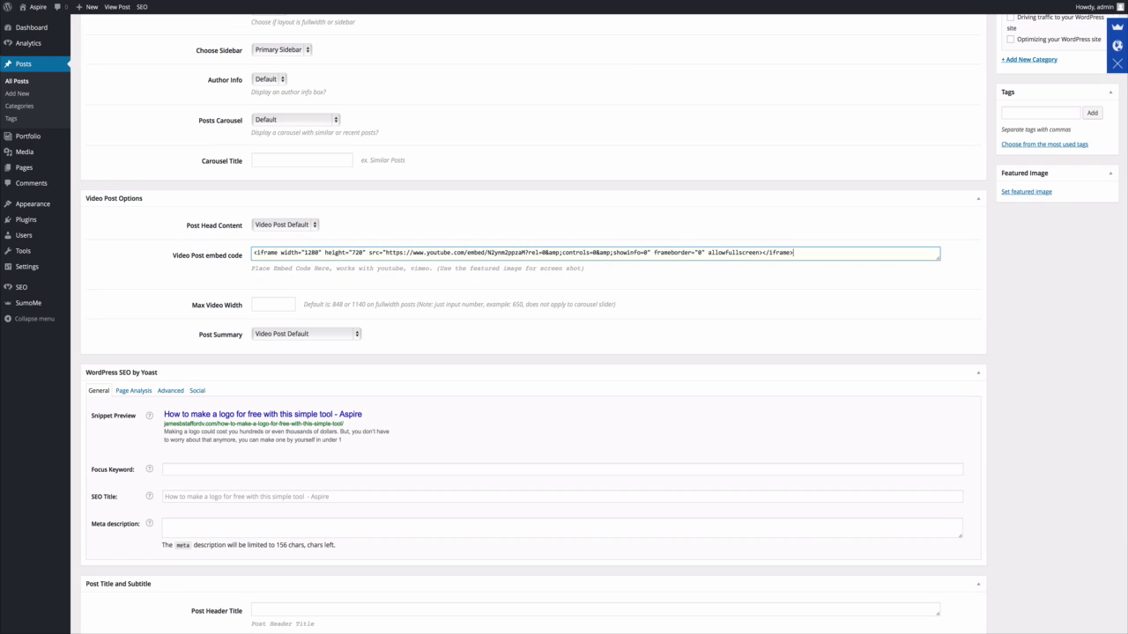
scroll(348, 457, "up", 5)
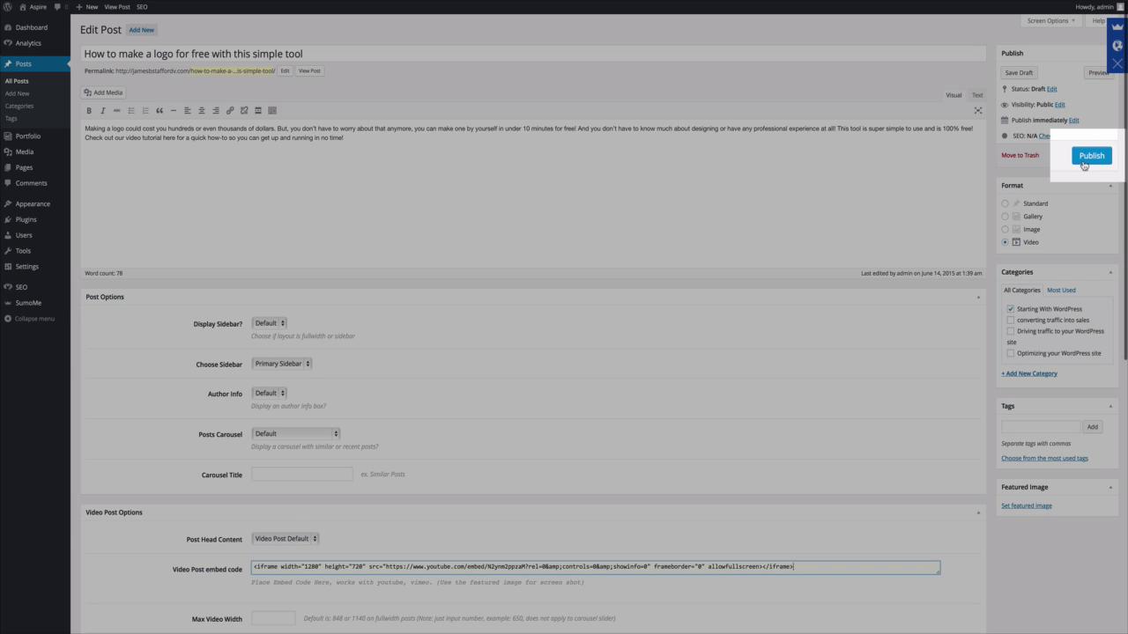
left_click(1084, 165)
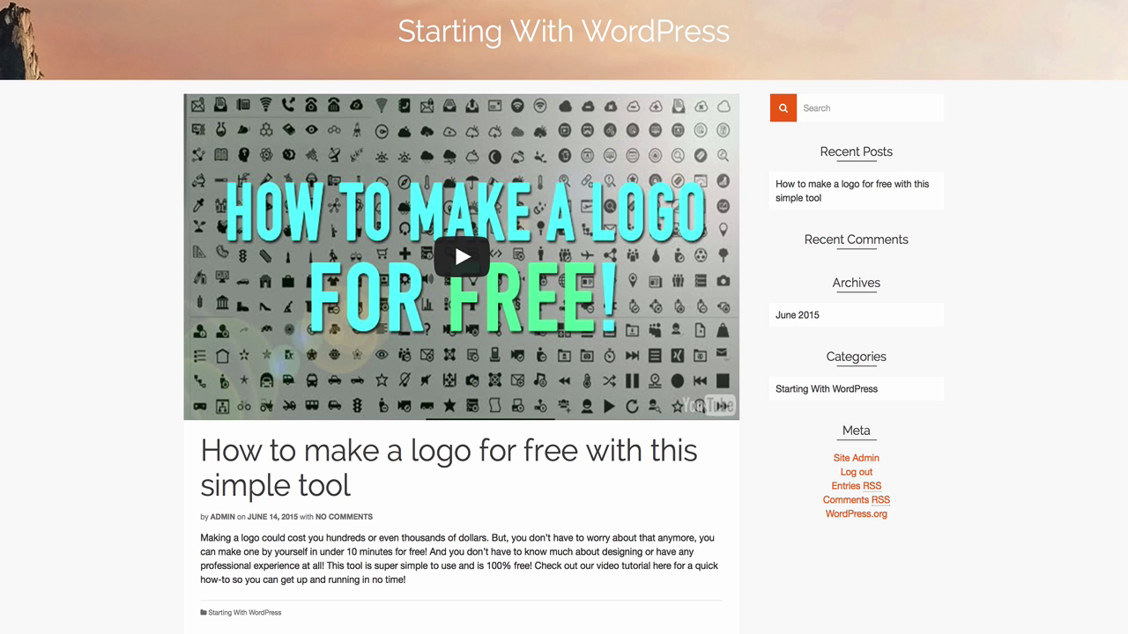
Play and then pause the embedded YouTube video on the live logo post.
left_click(463, 256)
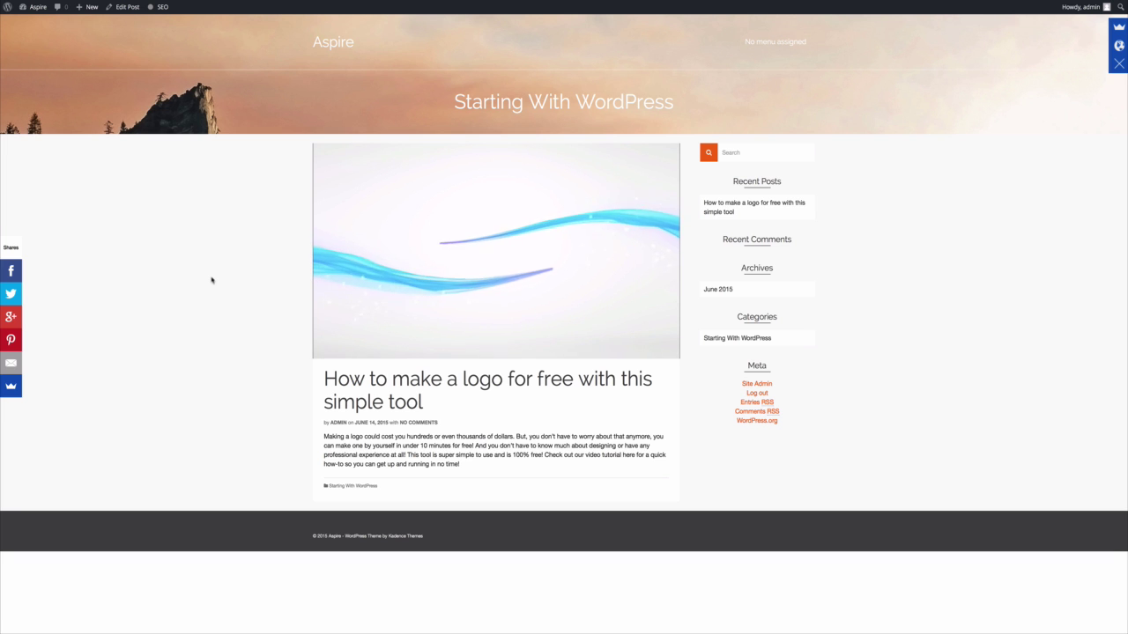
left_click(527, 279)
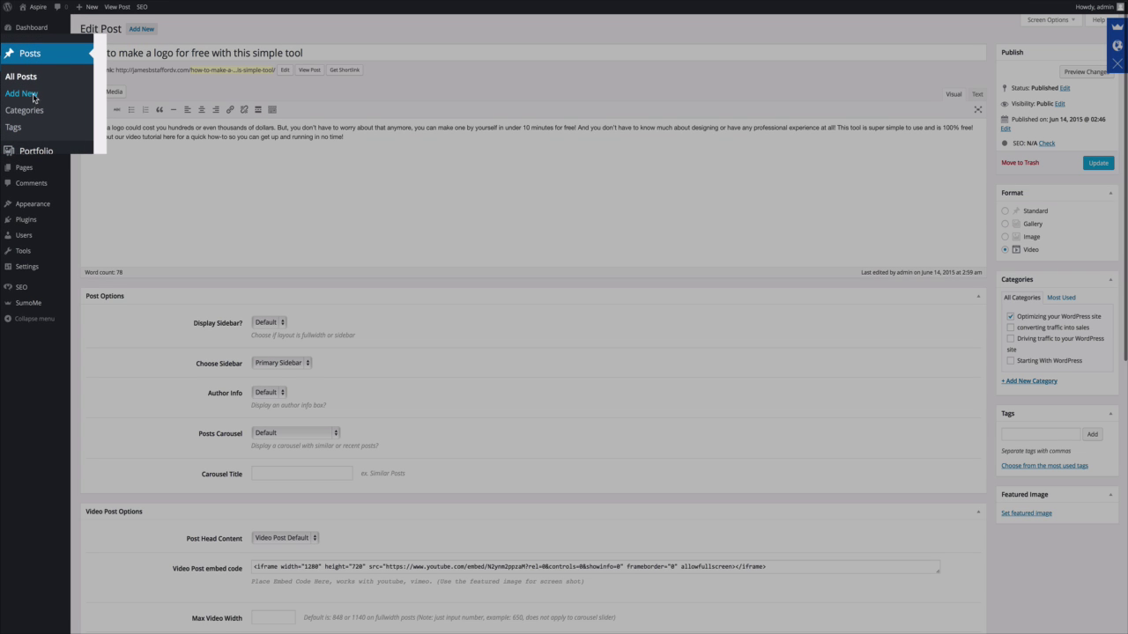
Create a new blank post from Posts > Add New.
left_click(33, 95)
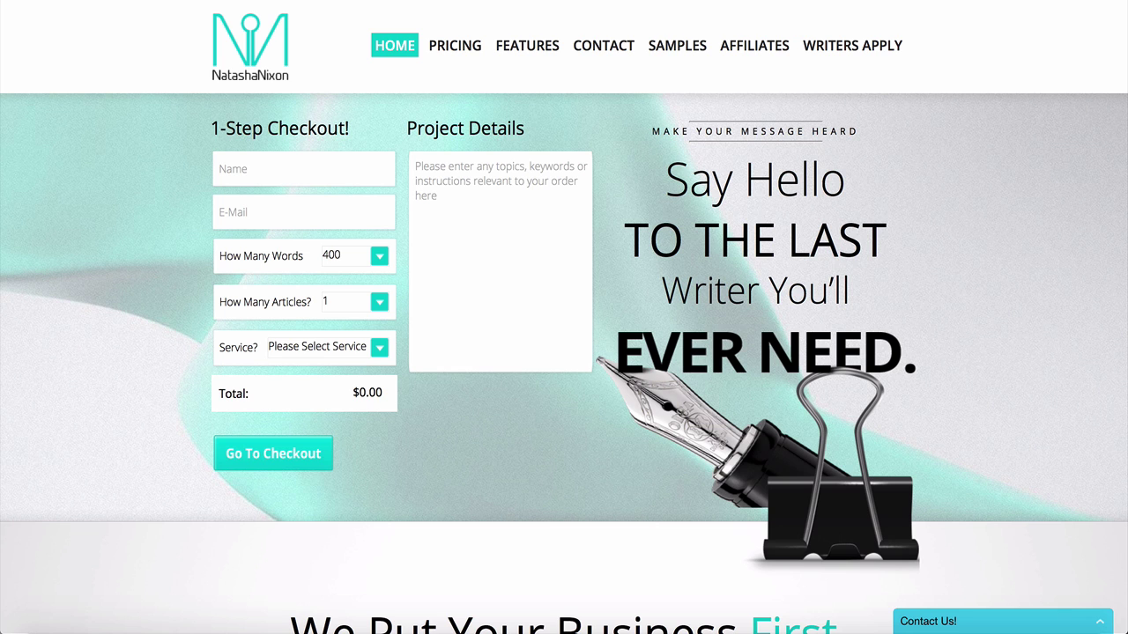
Scroll through NatashaNixon's service features and the SEO Articles vs Authority Content table.
scroll(564, 318, "down", 4)
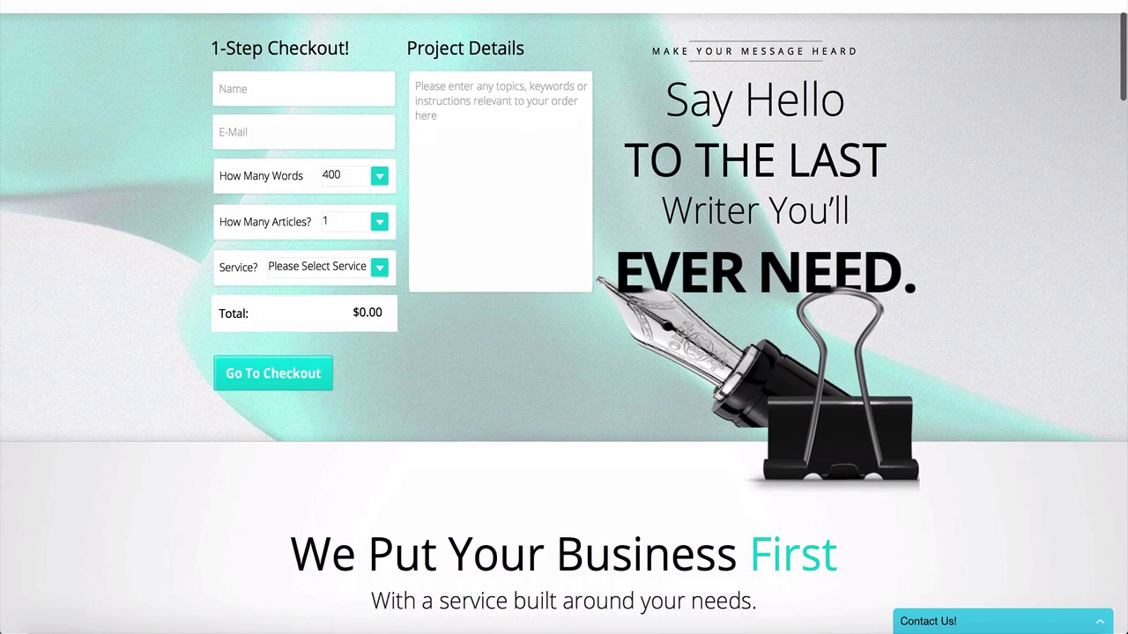
scroll(564, 317, "down", 5)
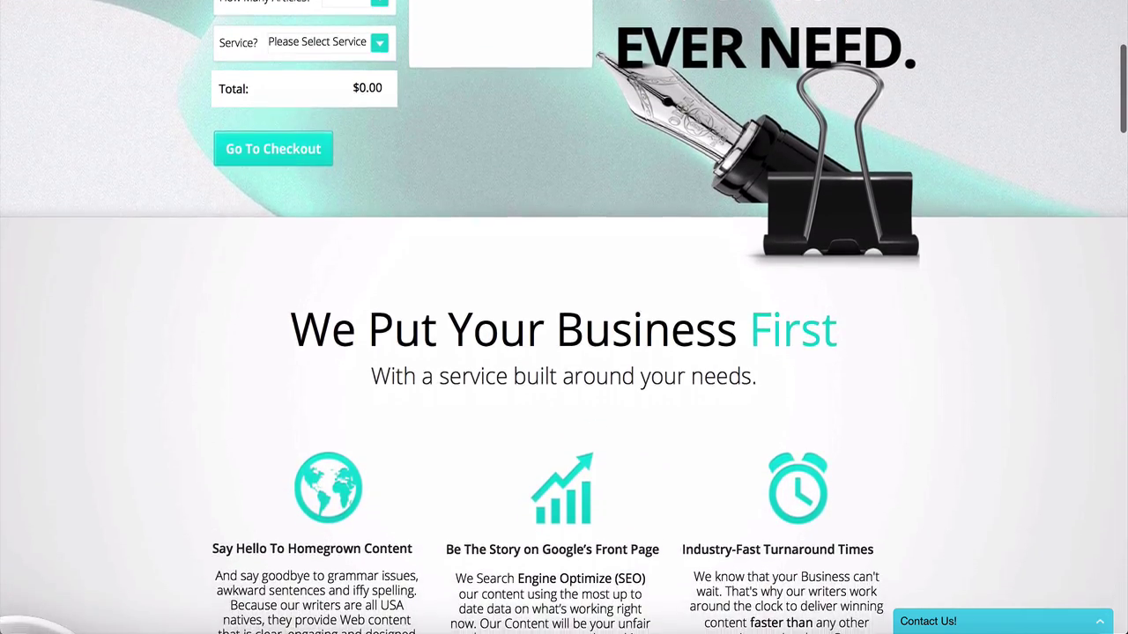
scroll(564, 317, "down", 3)
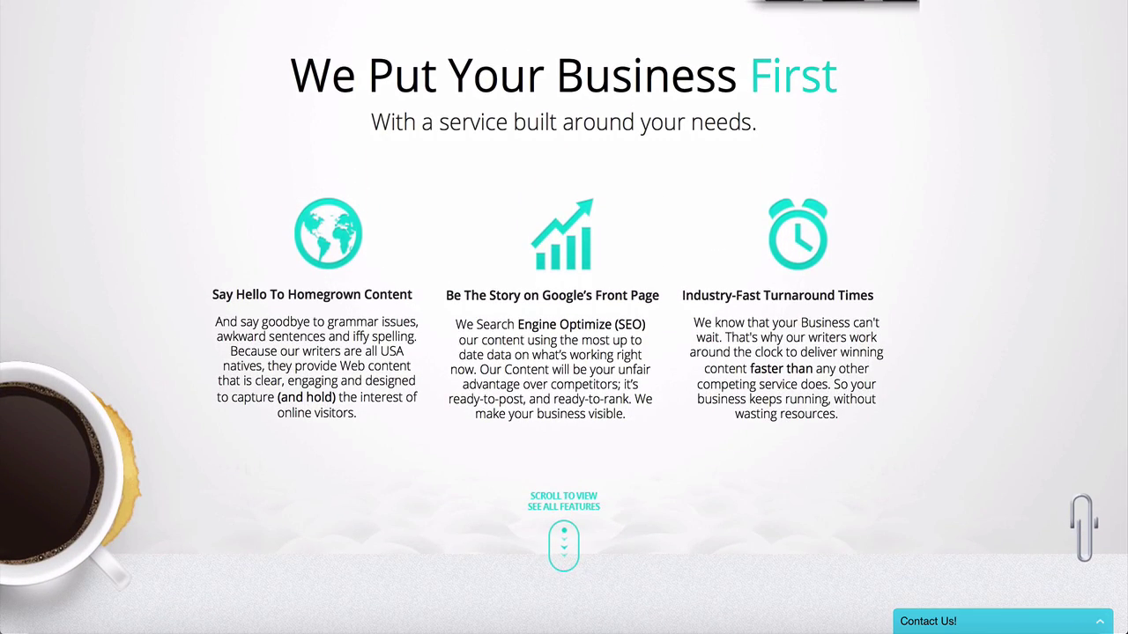
scroll(564, 317, "down", 5)
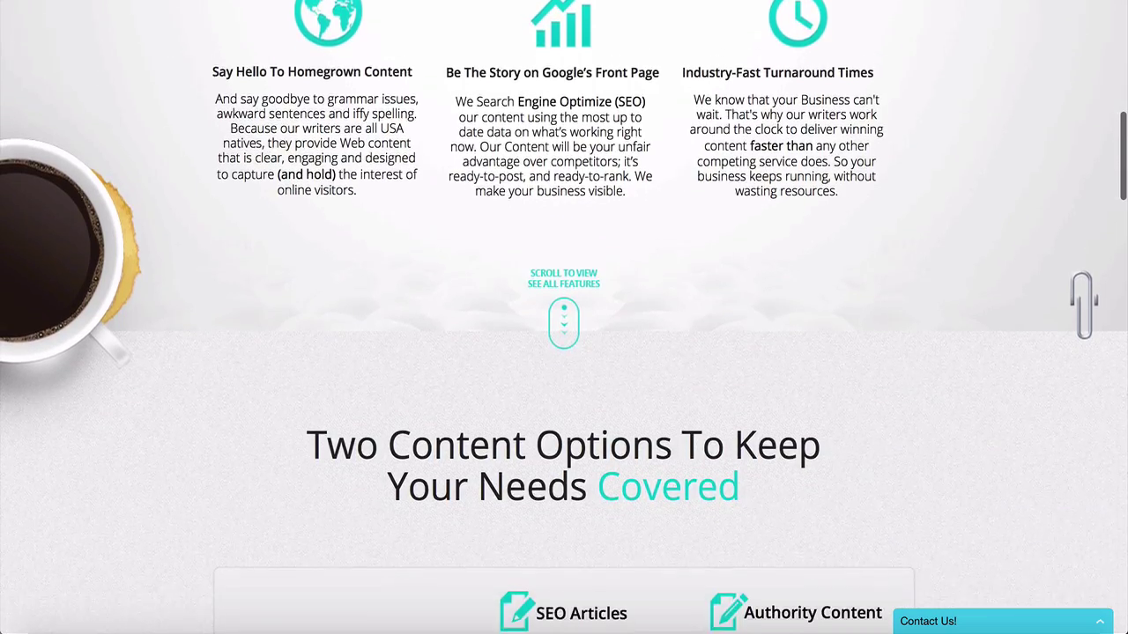
scroll(564, 318, "down", 4)
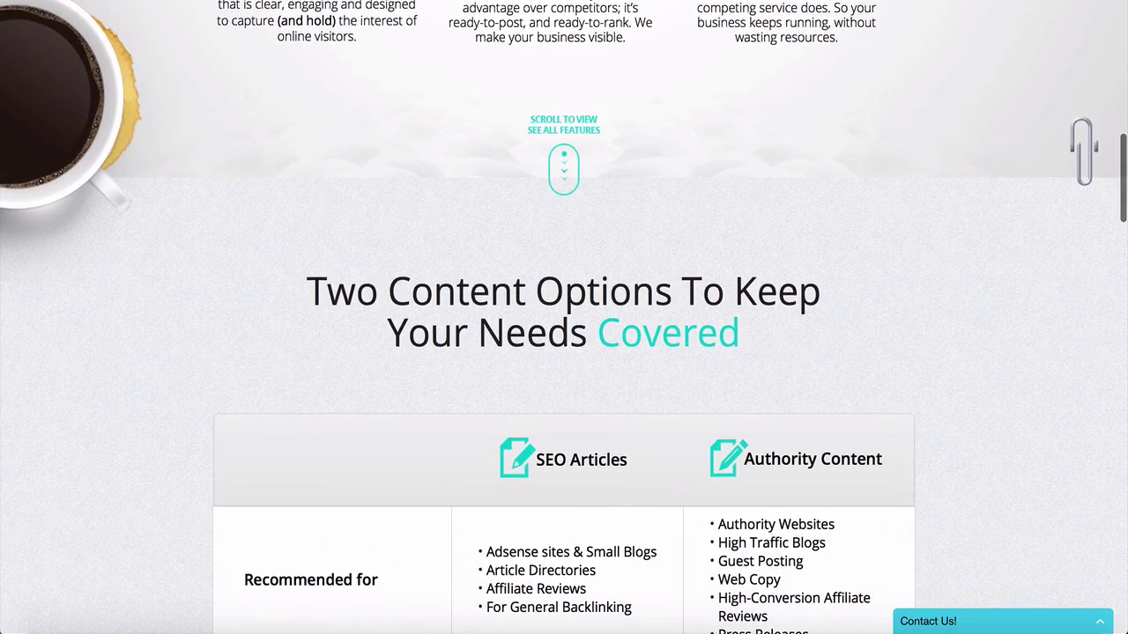
scroll(564, 317, "down", 12)
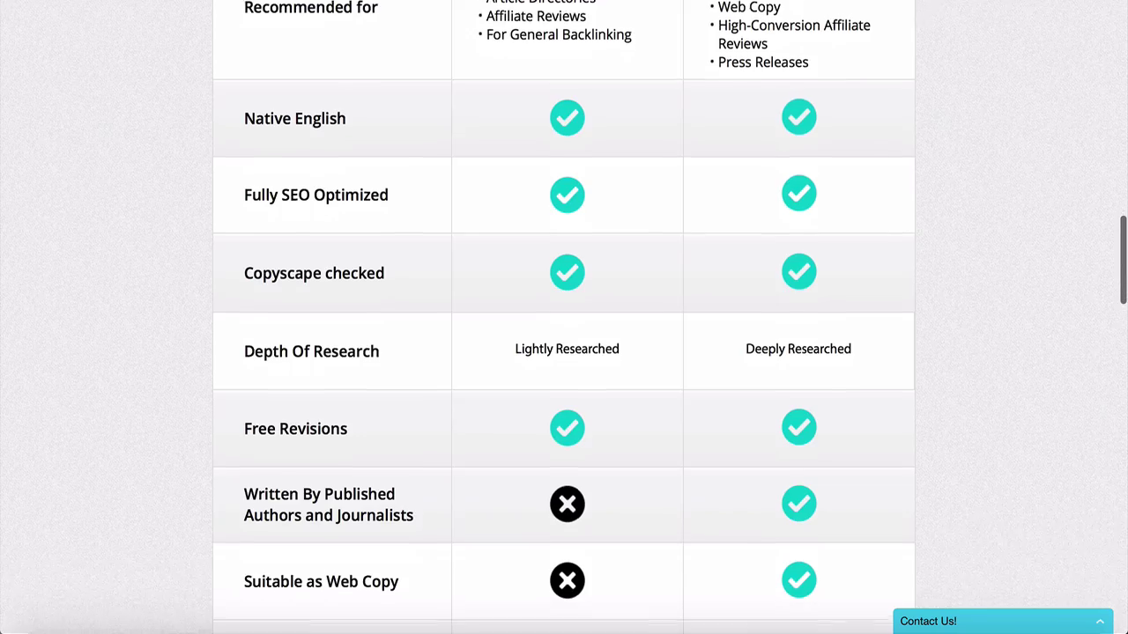
scroll(564, 317, "down", 4)
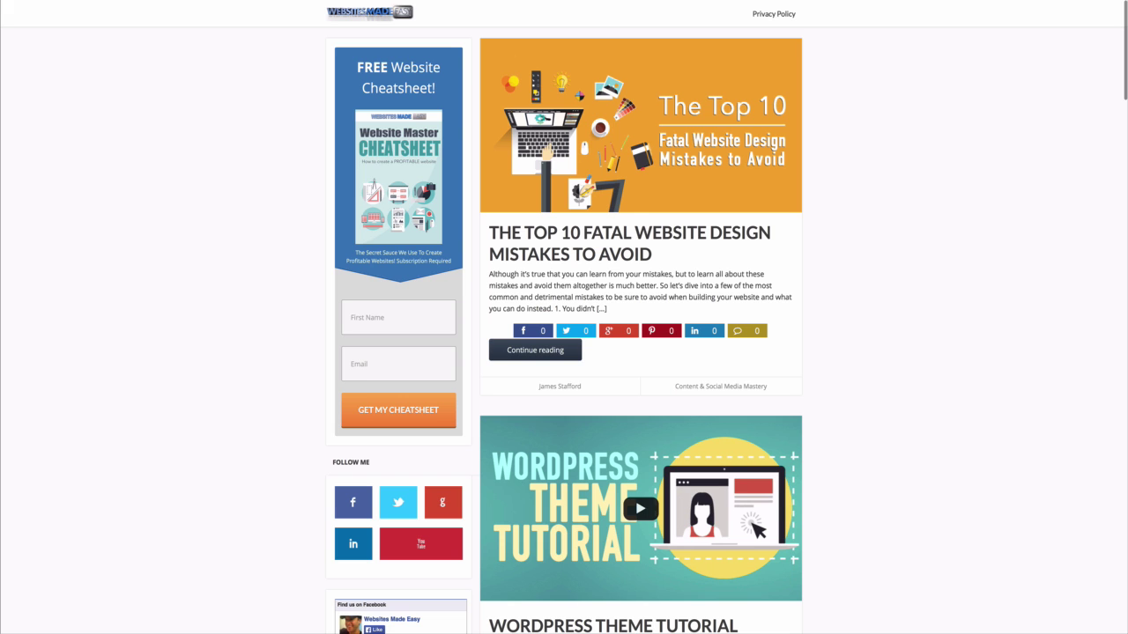
Open the '15 Best Content Curation Tools' article from the Websites Made Easy blog.
scroll(640, 353, "down", 15)
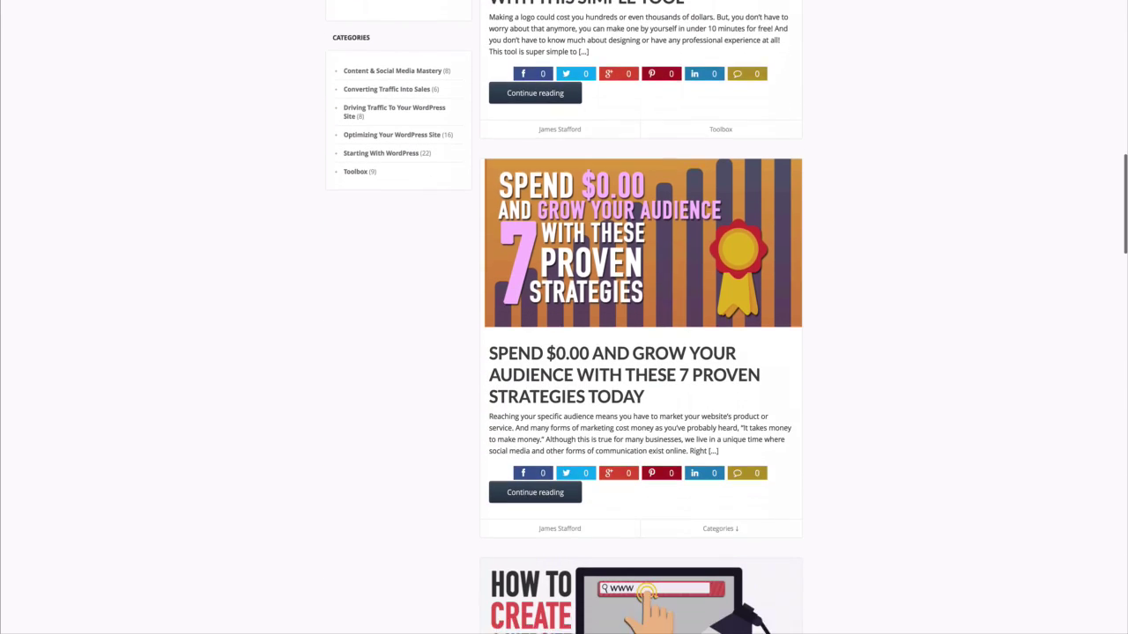
scroll(641, 353, "down", 5)
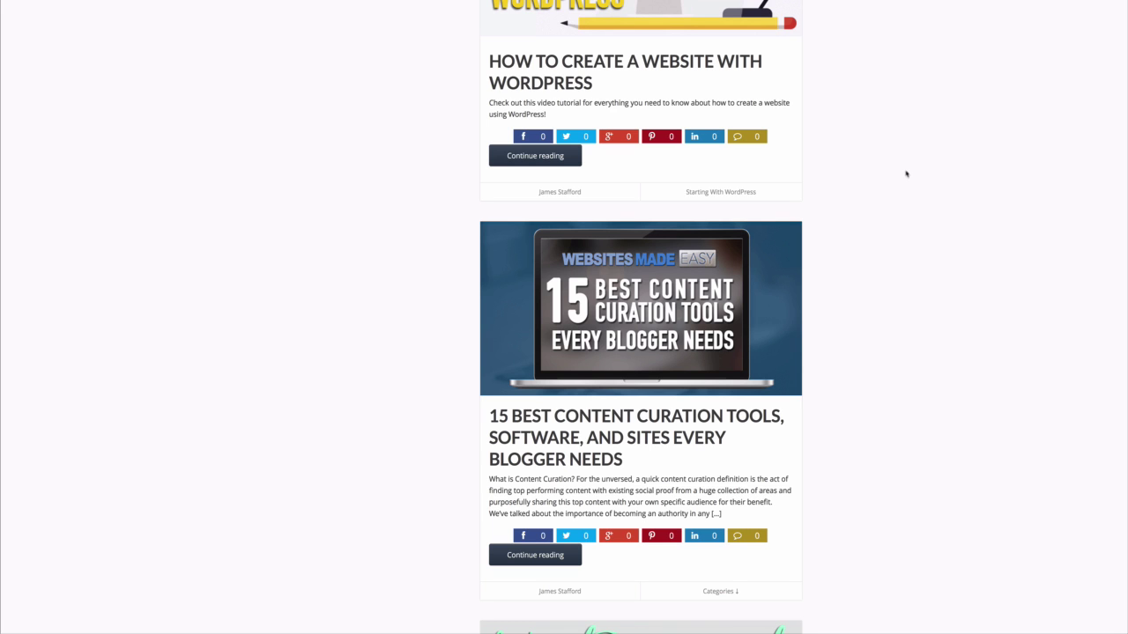
left_click(616, 421)
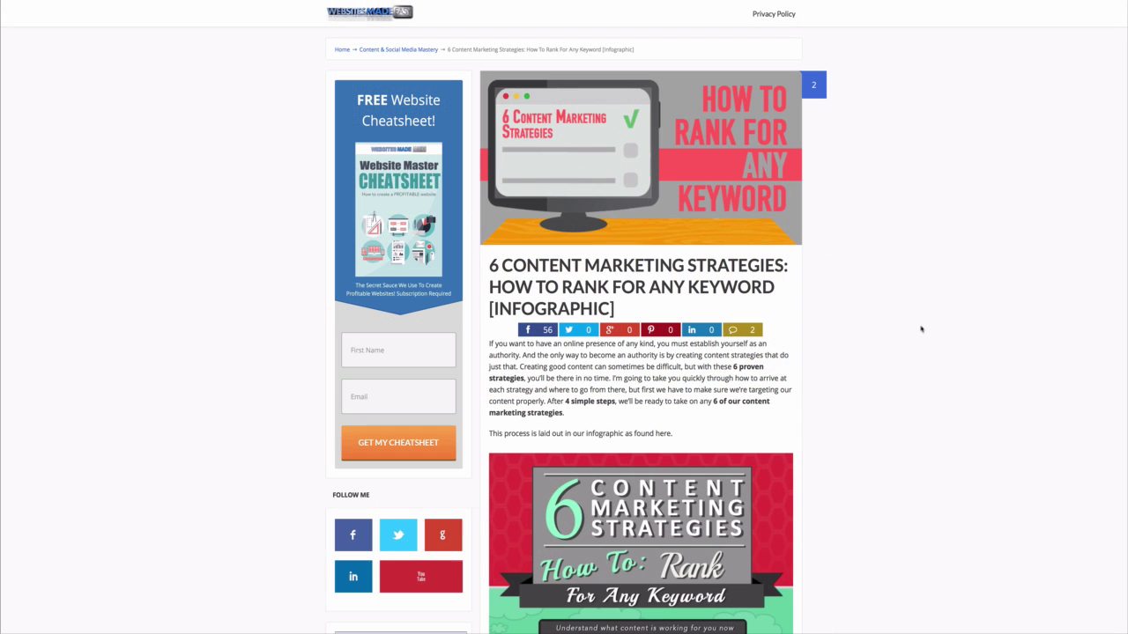
Scroll through the 6 Content Marketing Strategies post's authority intro and infographic.
scroll(717, 366, "down", 3)
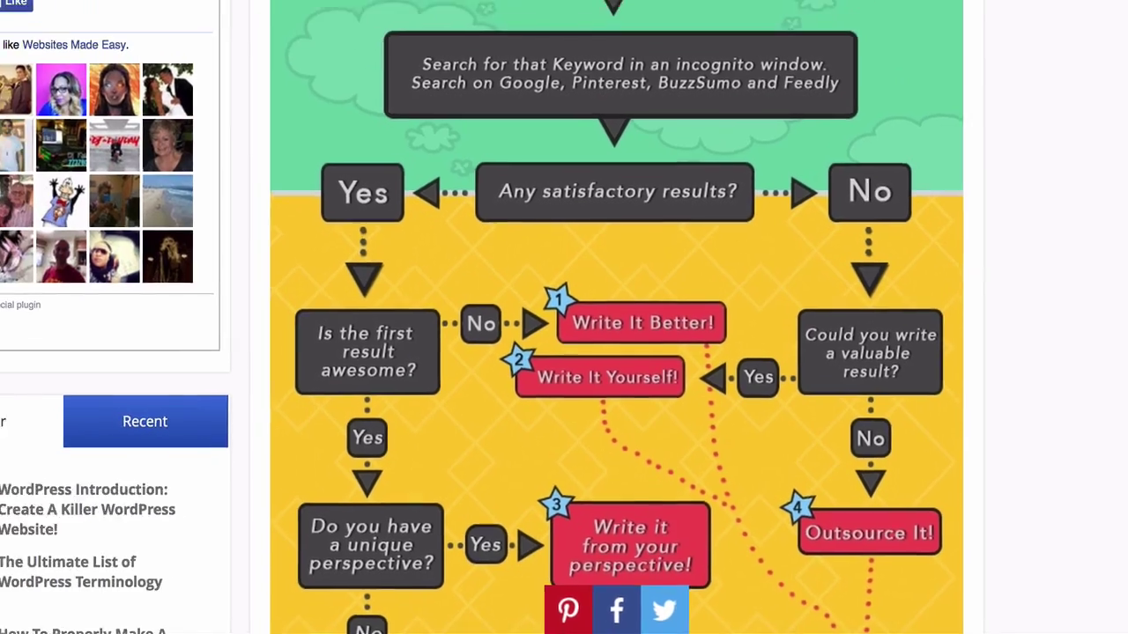
scroll(629, 352, "down", 3)
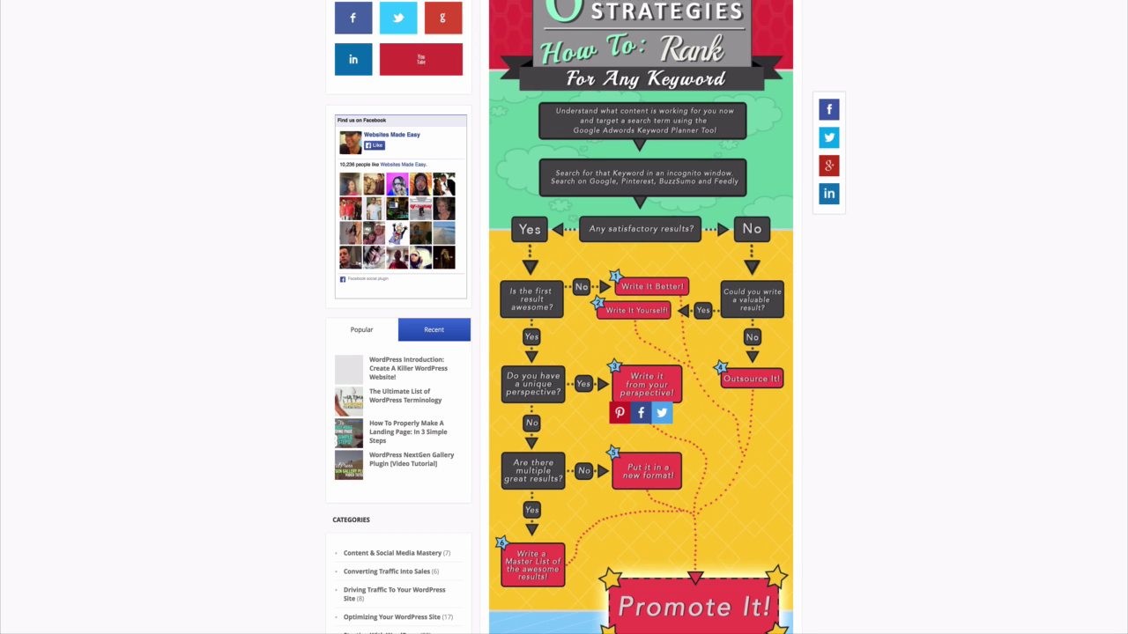
scroll(640, 353, "up", 5)
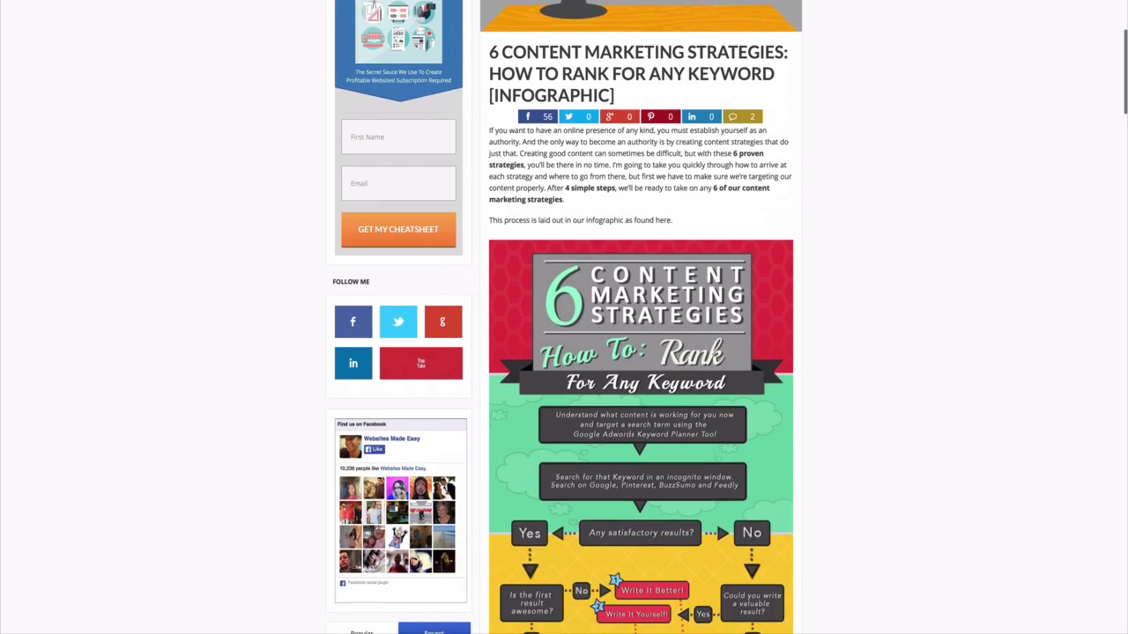
scroll(640, 353, "down", 9)
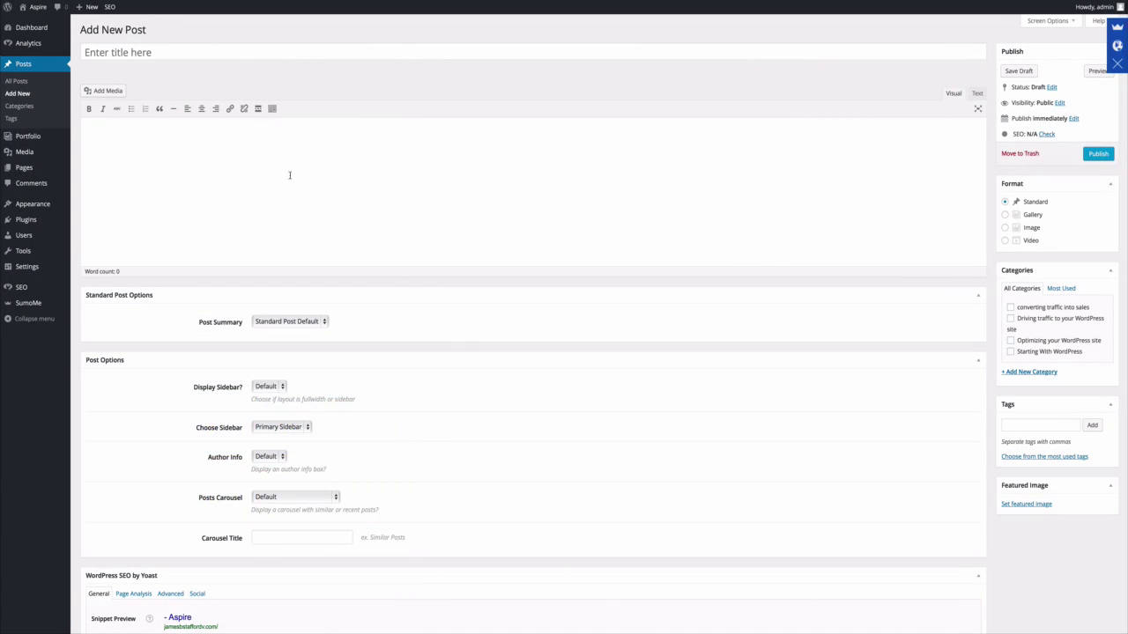
Name the post 'Google Analytics With Wordpress', choose Video format and the Optimizing your WordPress site category.
left_click(202, 51)
type("Google Analytics Wordpress")
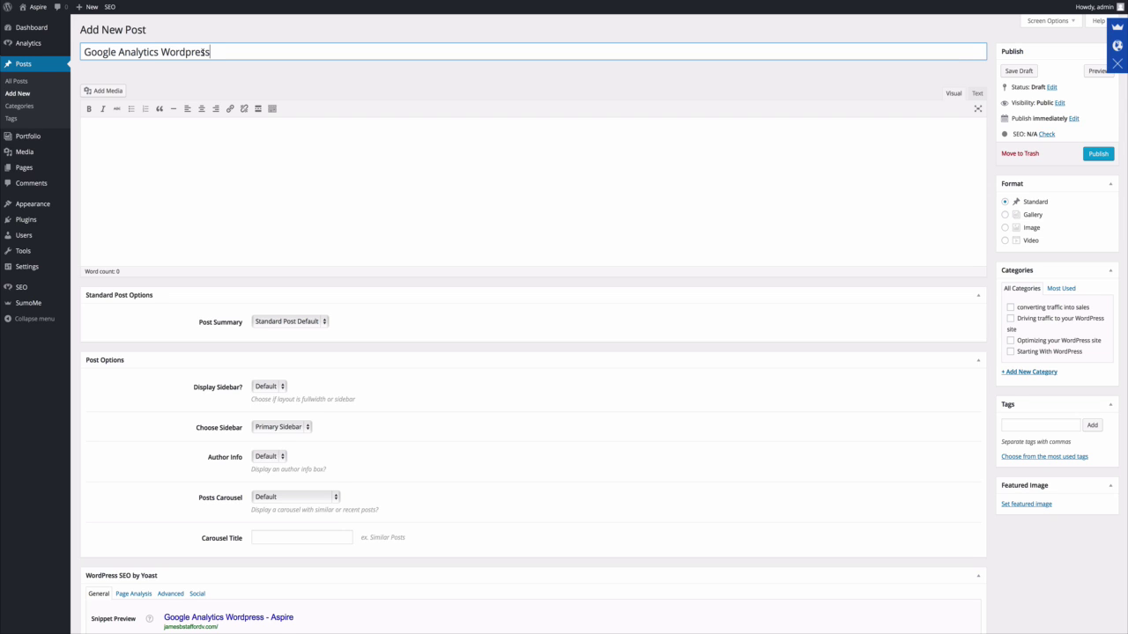
left_click(158, 52)
type("With")
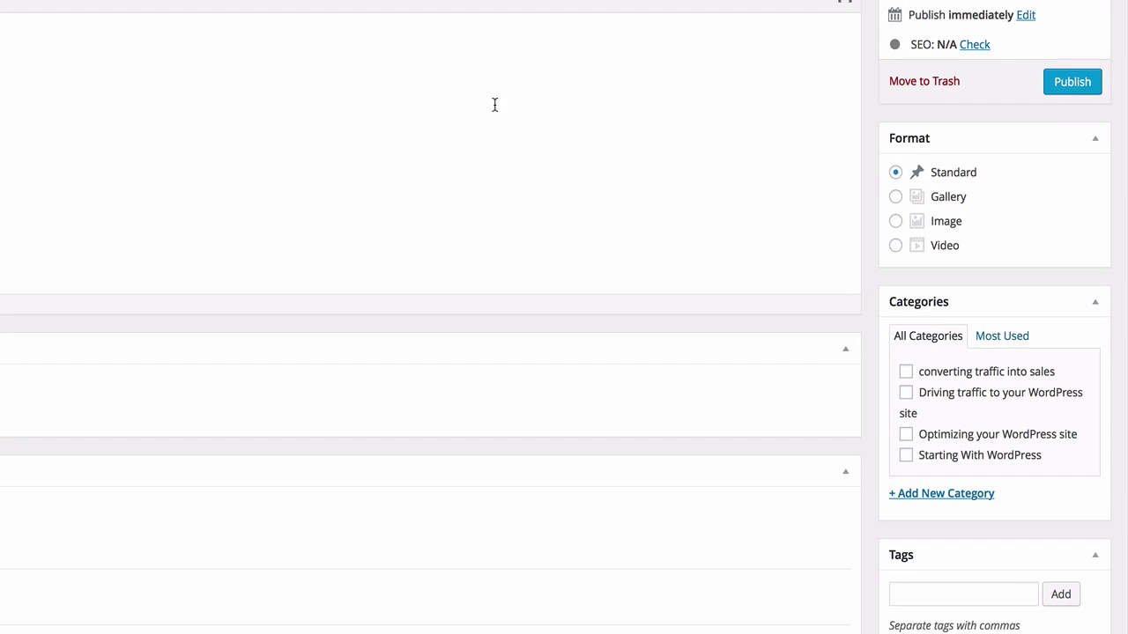
left_click(895, 246)
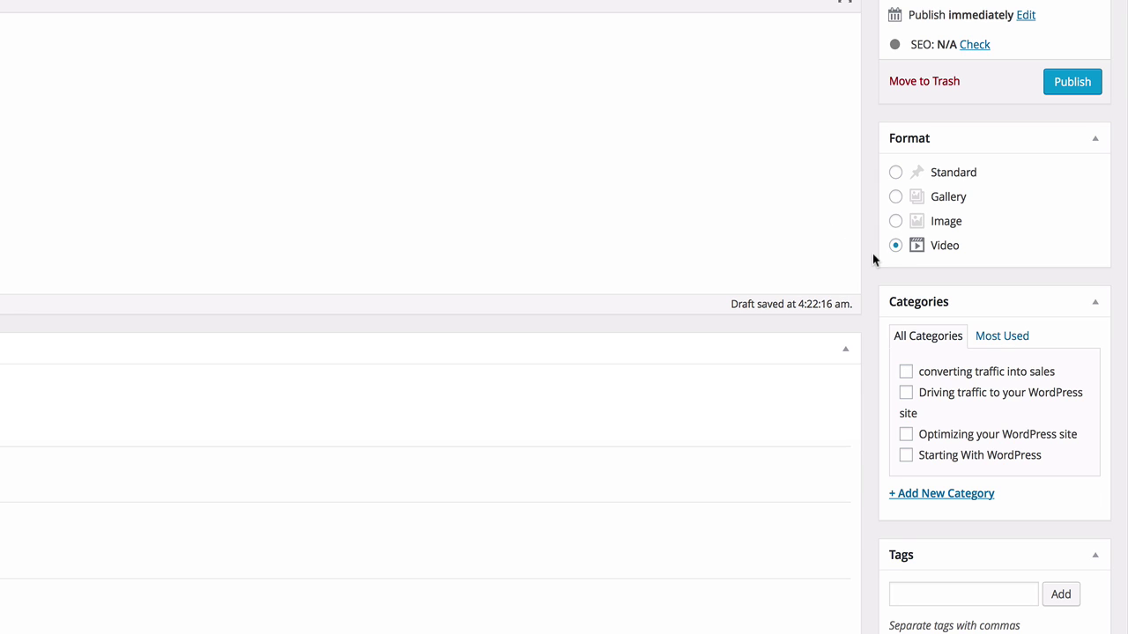
left_click(906, 435)
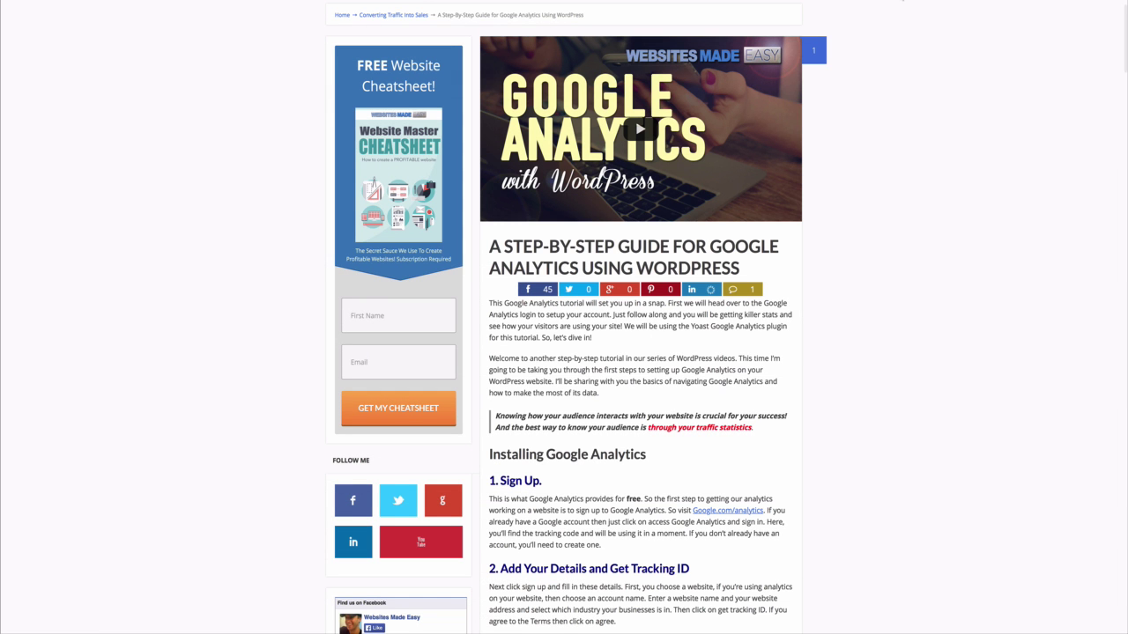
Paste the article's two intro paragraphs into the new post's body.
left_click_drag(605, 397, 491, 302)
key("super+c")
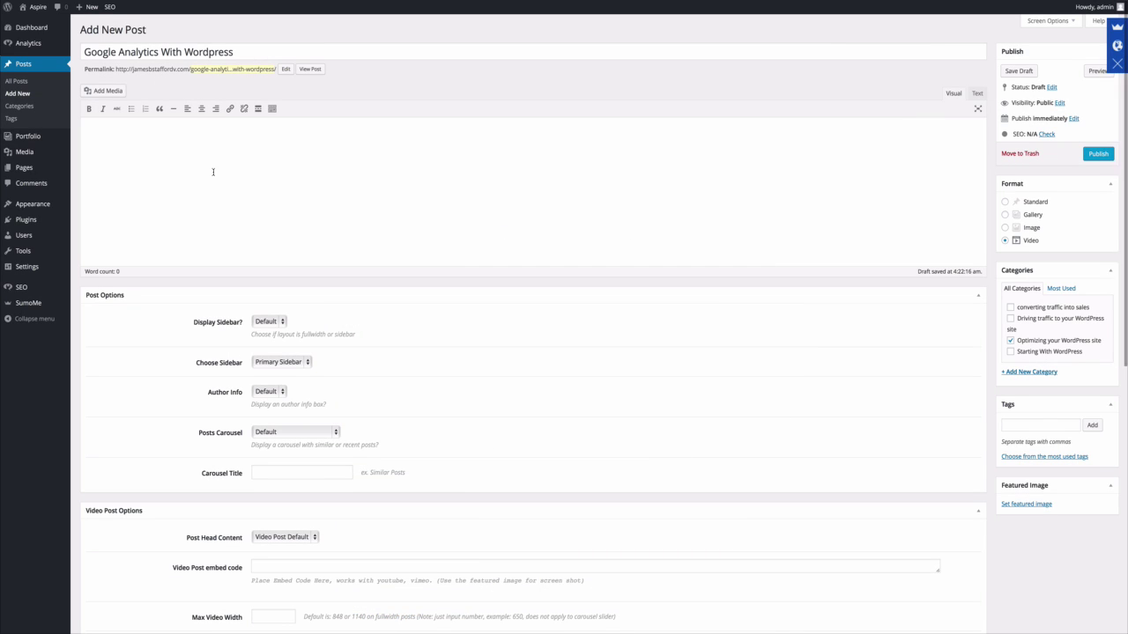
right_click(213, 176)
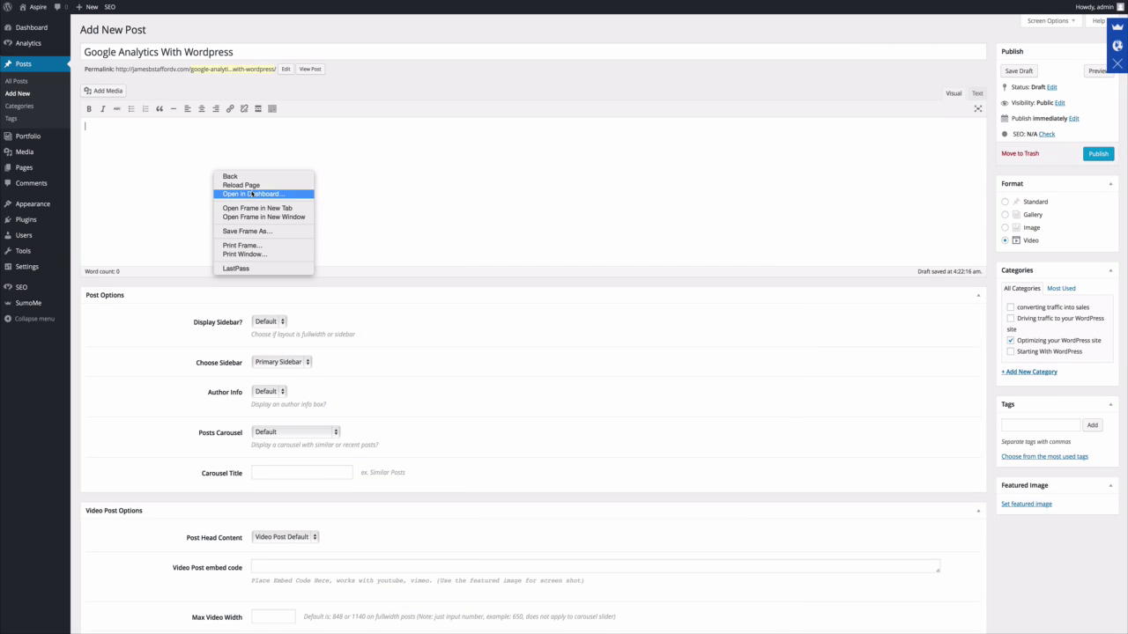
key("super+v")
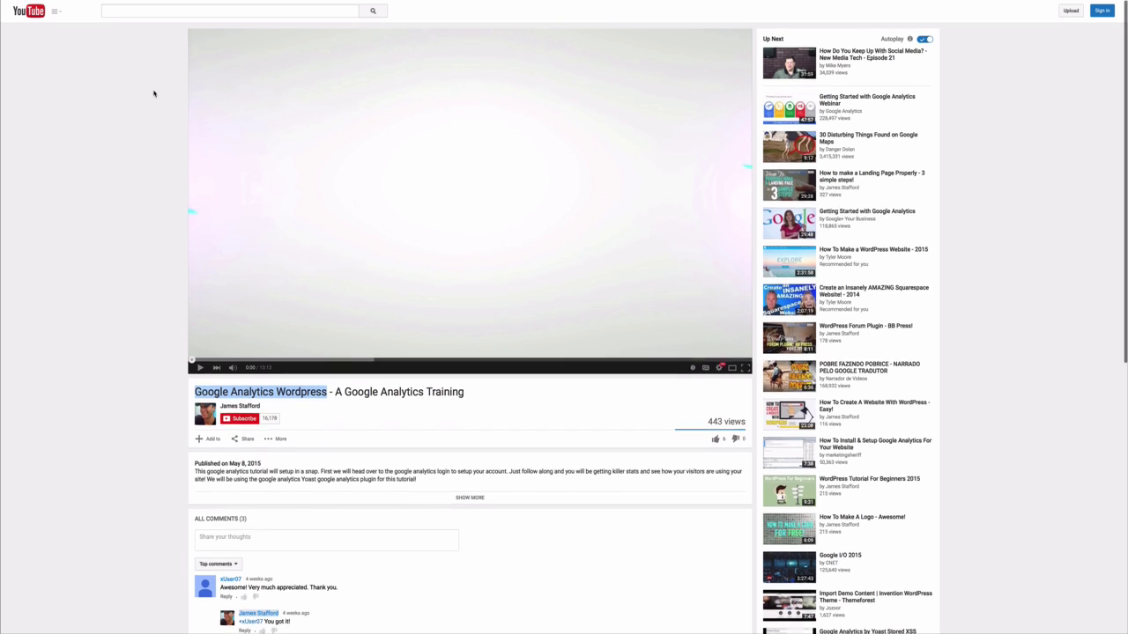
Open the YouTube video's Share > Embed panel with its preview and size options.
scroll(166, 252, "down", 3)
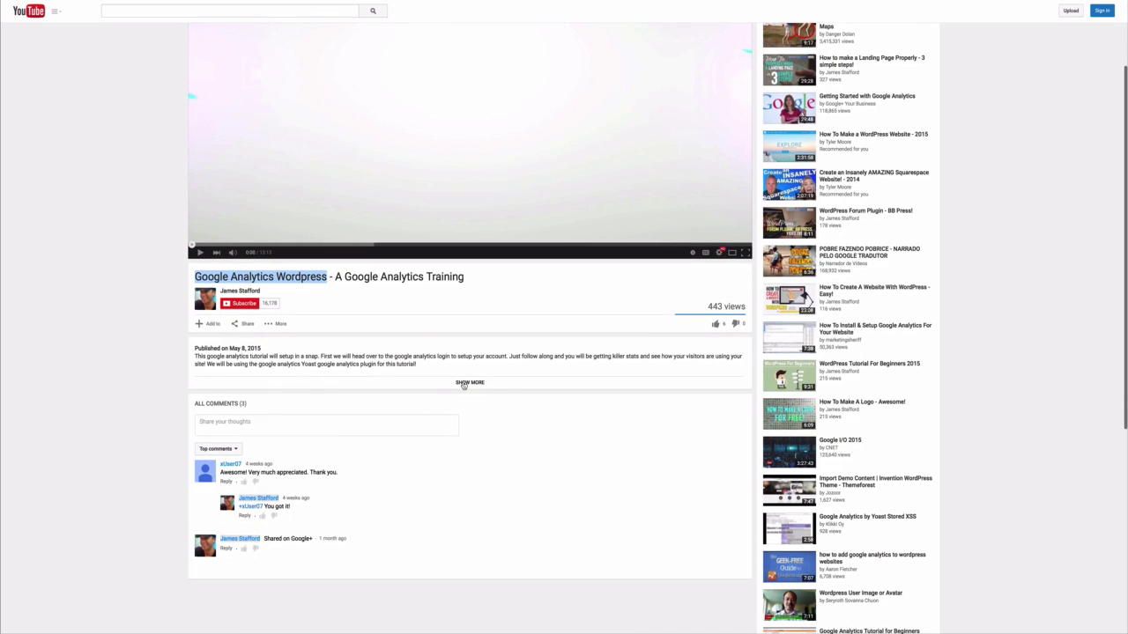
left_click(462, 384)
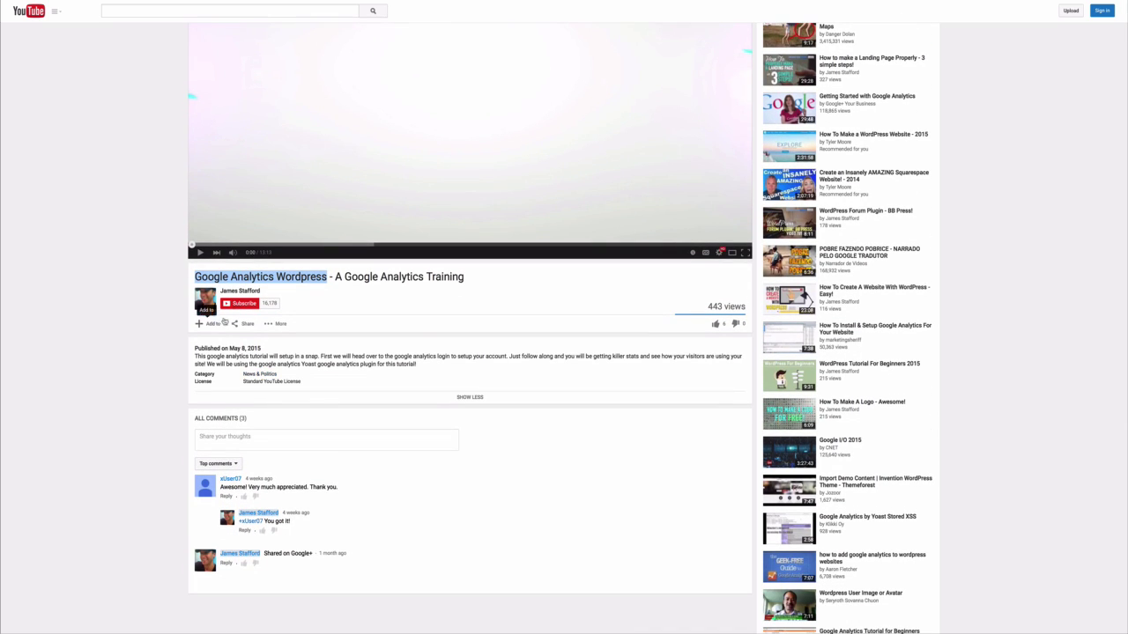
left_click(244, 324)
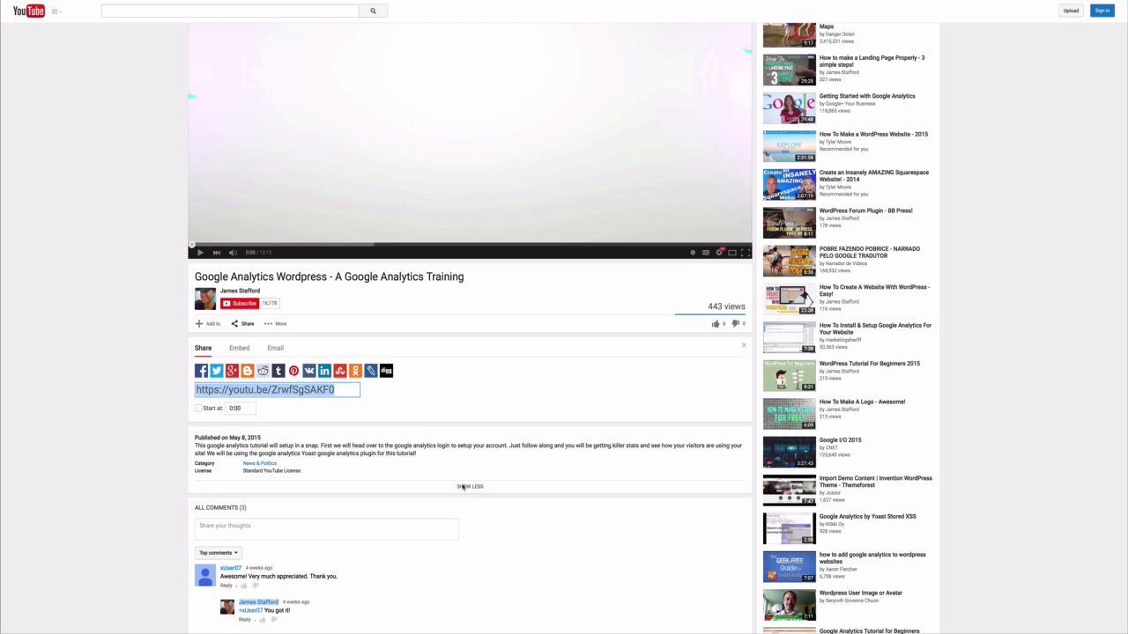
scroll(398, 471, "down", 3)
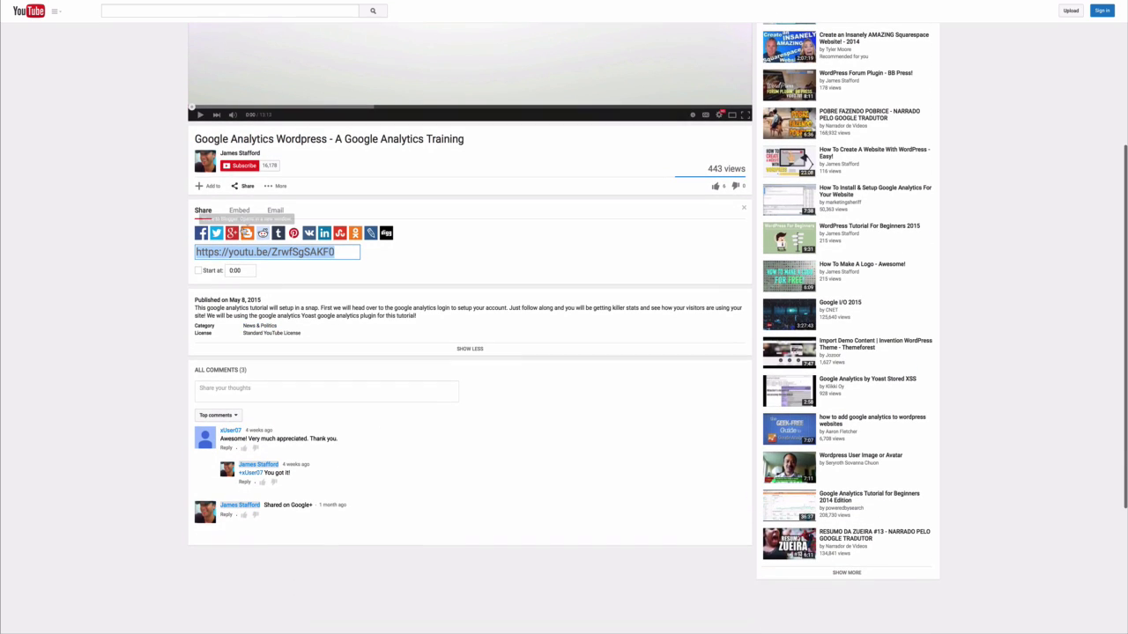
left_click(238, 212)
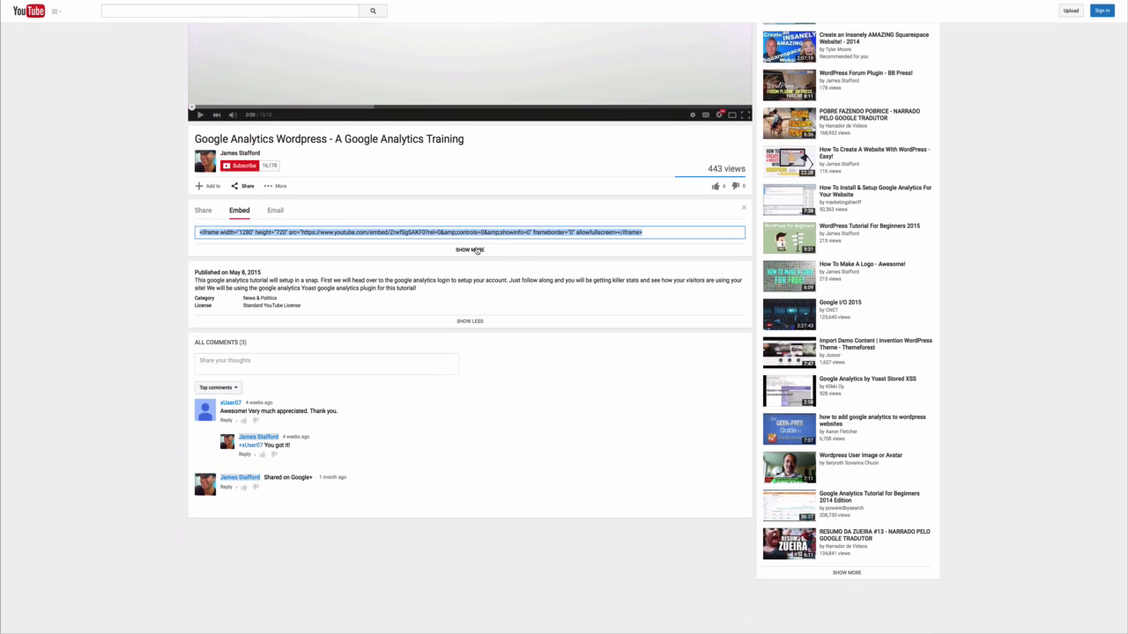
left_click(473, 250)
scroll(201, 379, "down", 1)
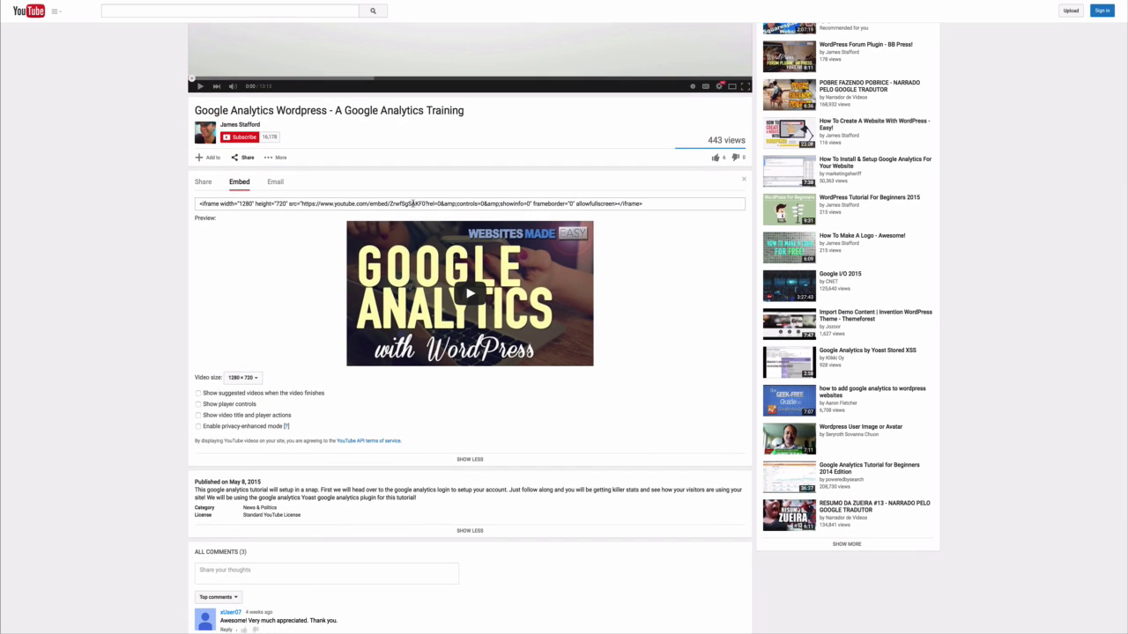
Copy the video's 1280×720 iframe embed code.
left_click(414, 204)
right_click(414, 205)
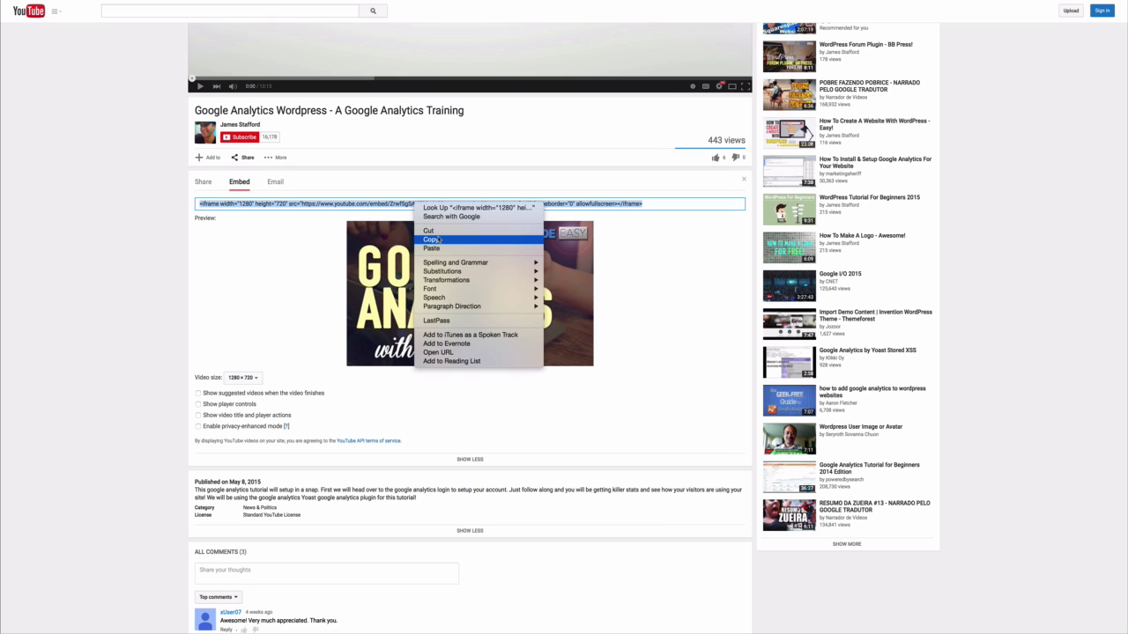
left_click(437, 240)
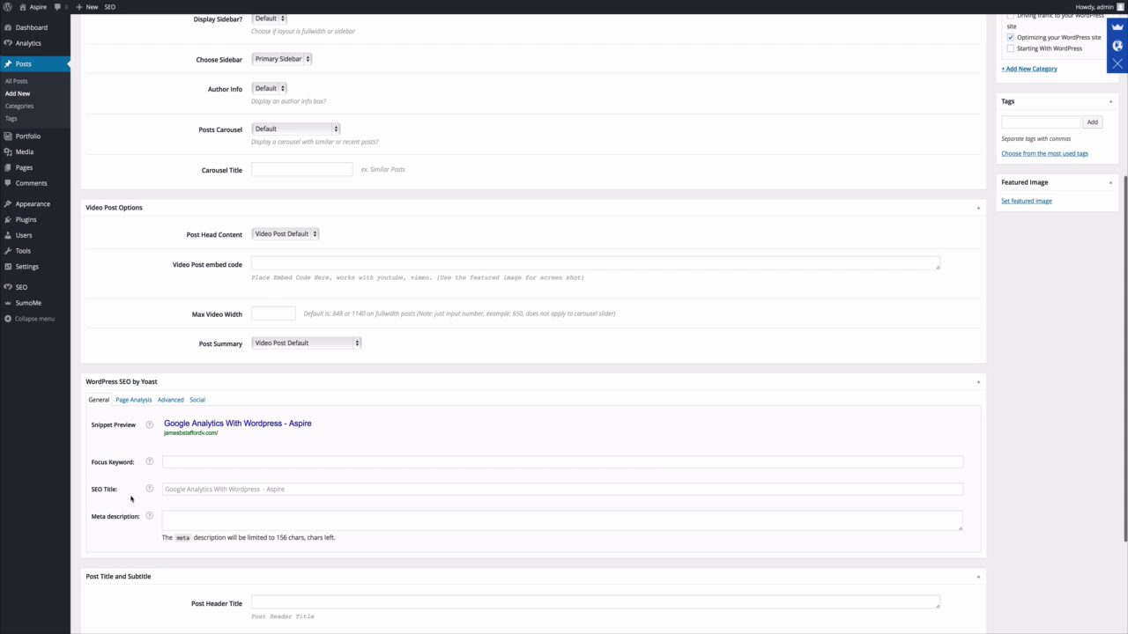
Paste the YouTube embed code into the Video Post embed code box.
left_click(263, 261)
right_click(284, 261)
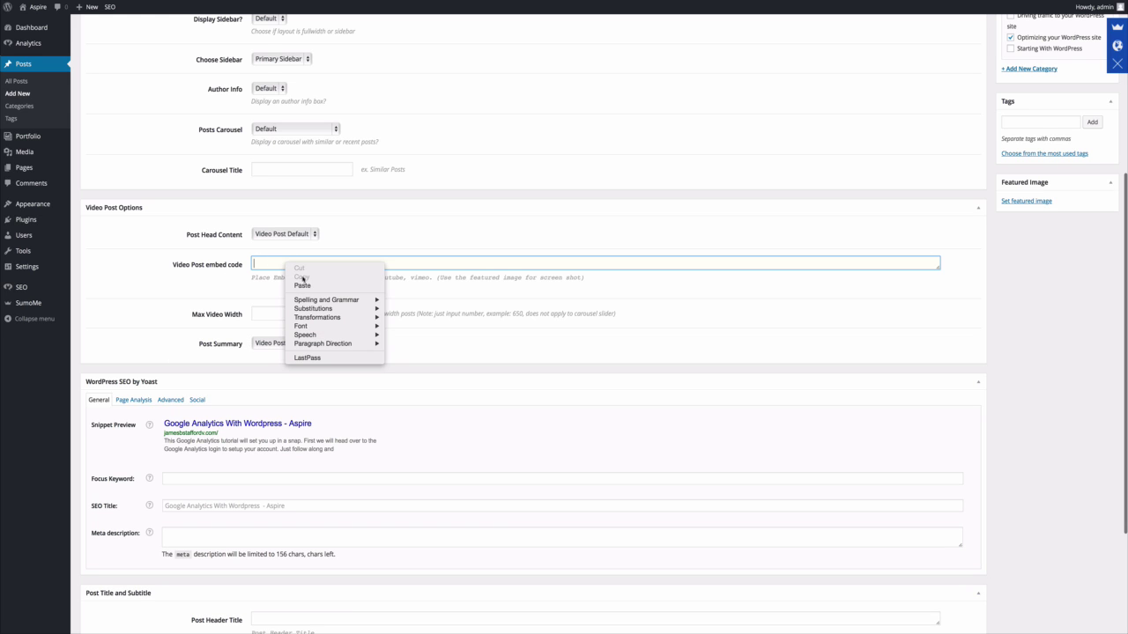
left_click(304, 284)
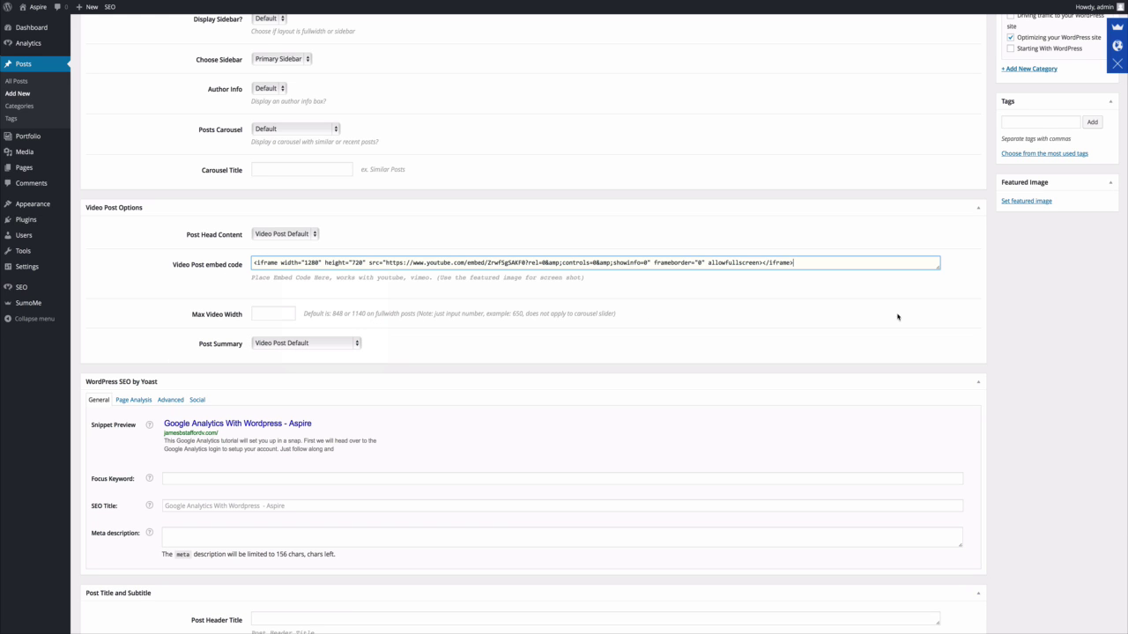
left_click(962, 306)
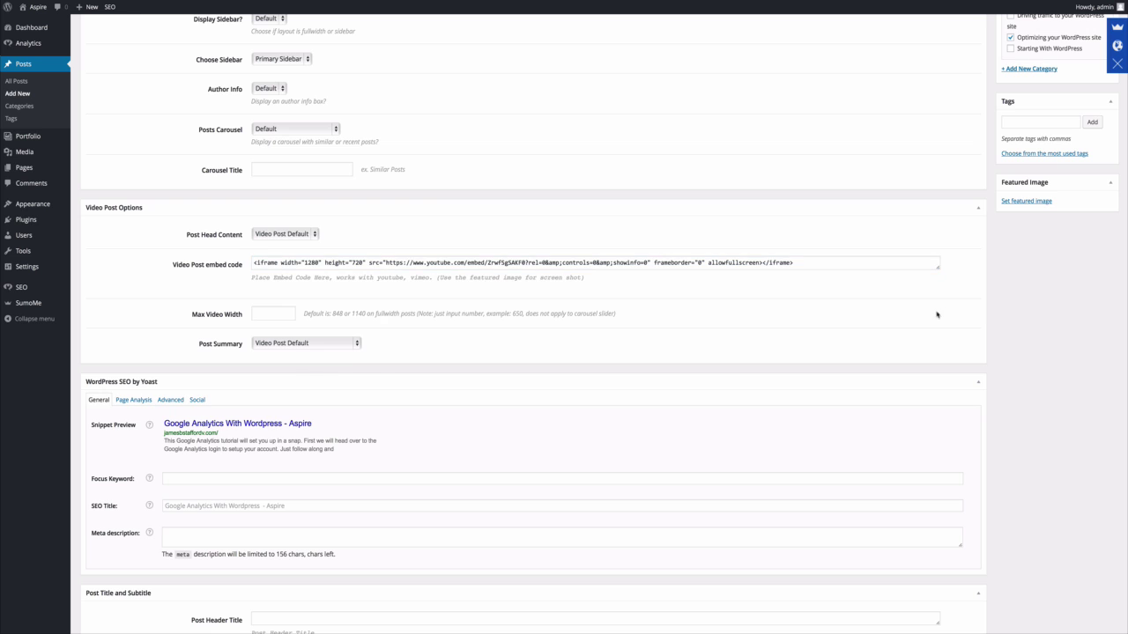
Publish the 'Google Analytics With Wordpress' video post and start a blank new post.
scroll(881, 300, "up", 5)
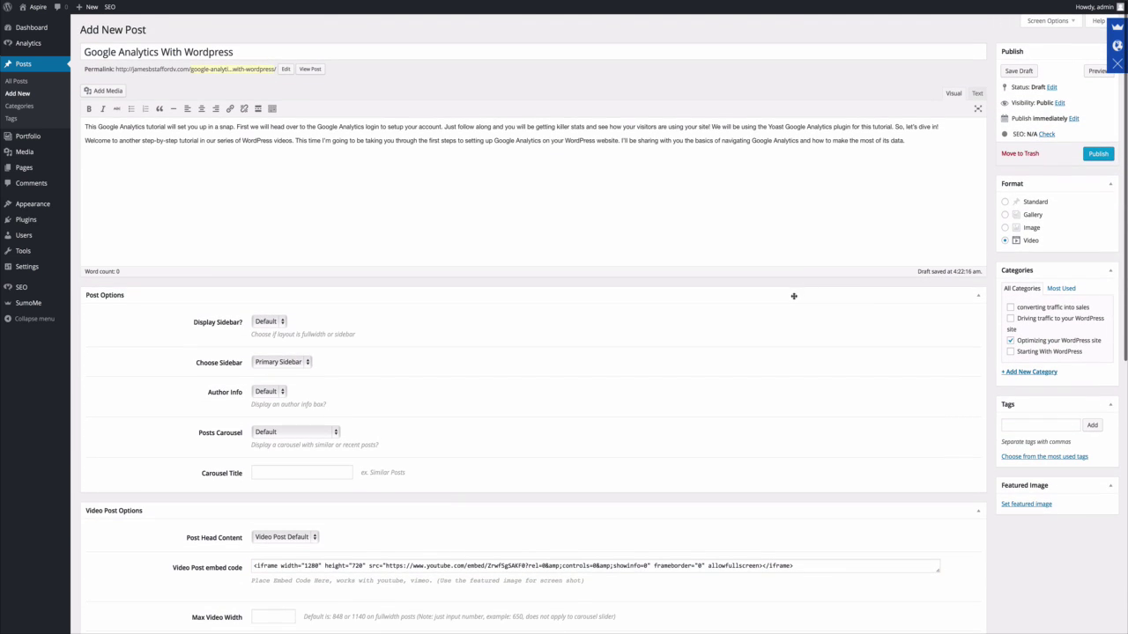
left_click(1098, 154)
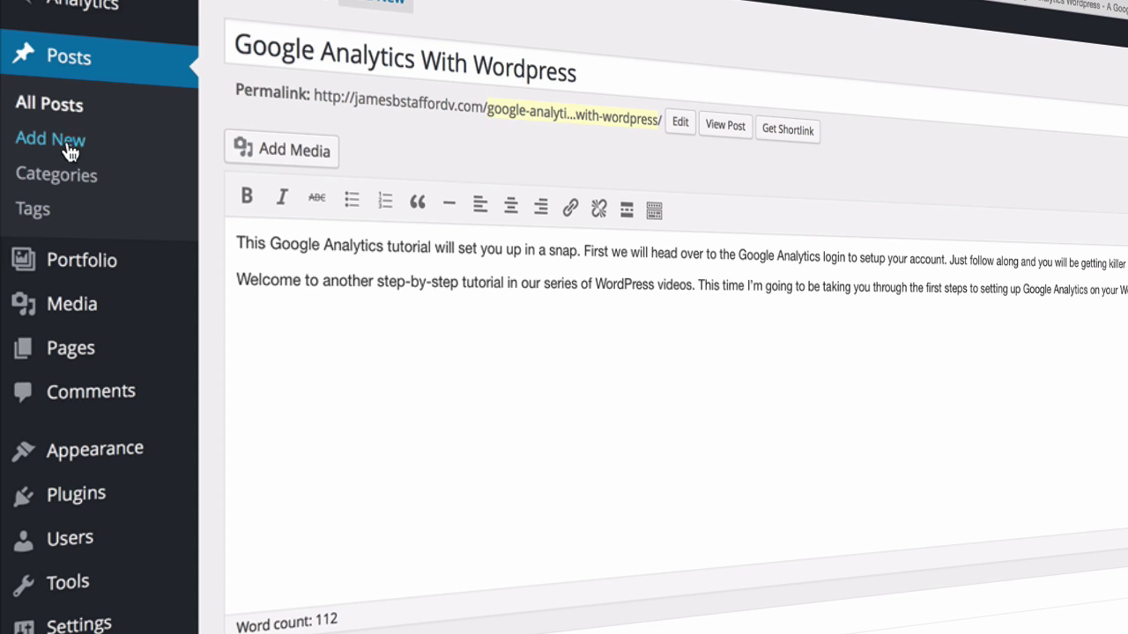
left_click(66, 144)
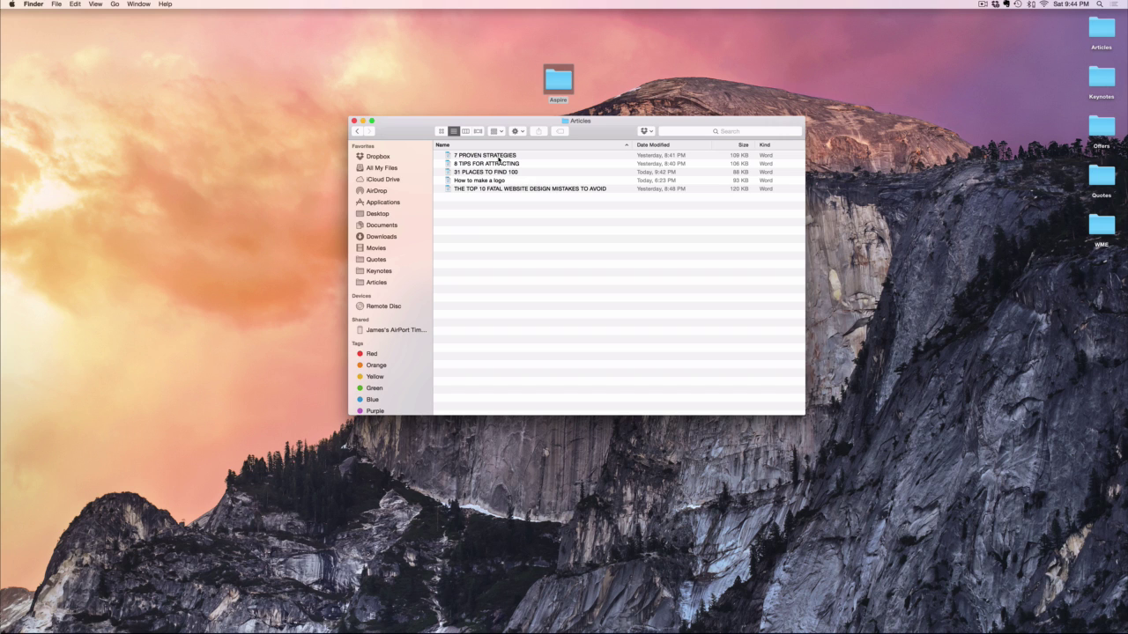
Open the 31 PLACES article and use its heading '31 PLACES TO FIND 100% FREE HIGH-QUALITY PHOTOS' as the title.
double_click(496, 173)
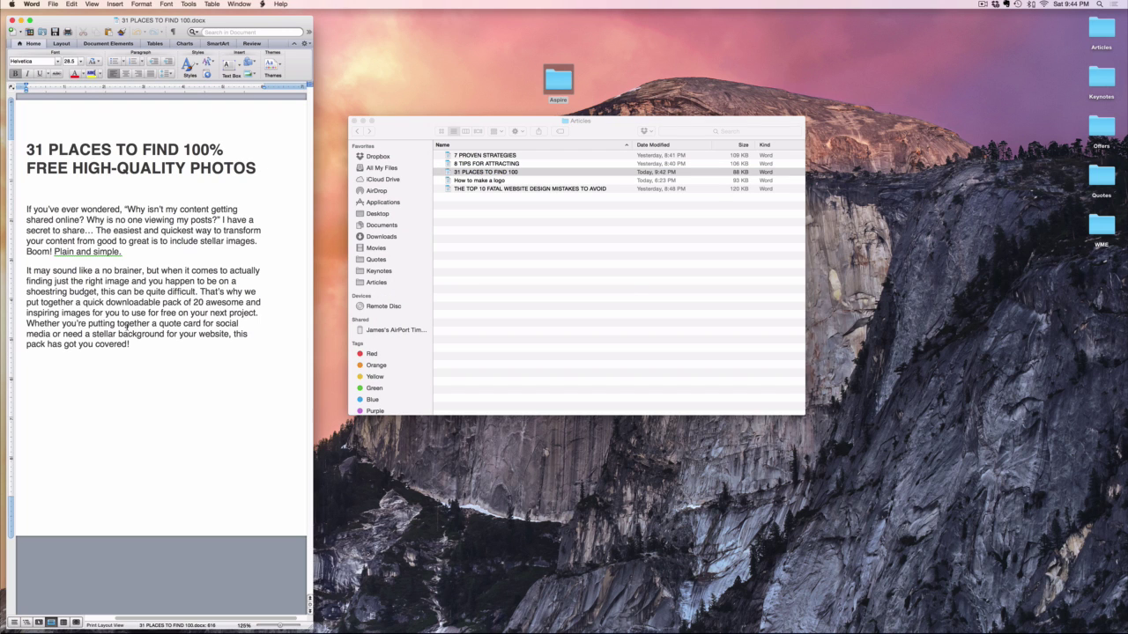
left_click_drag(256, 169, 26, 148)
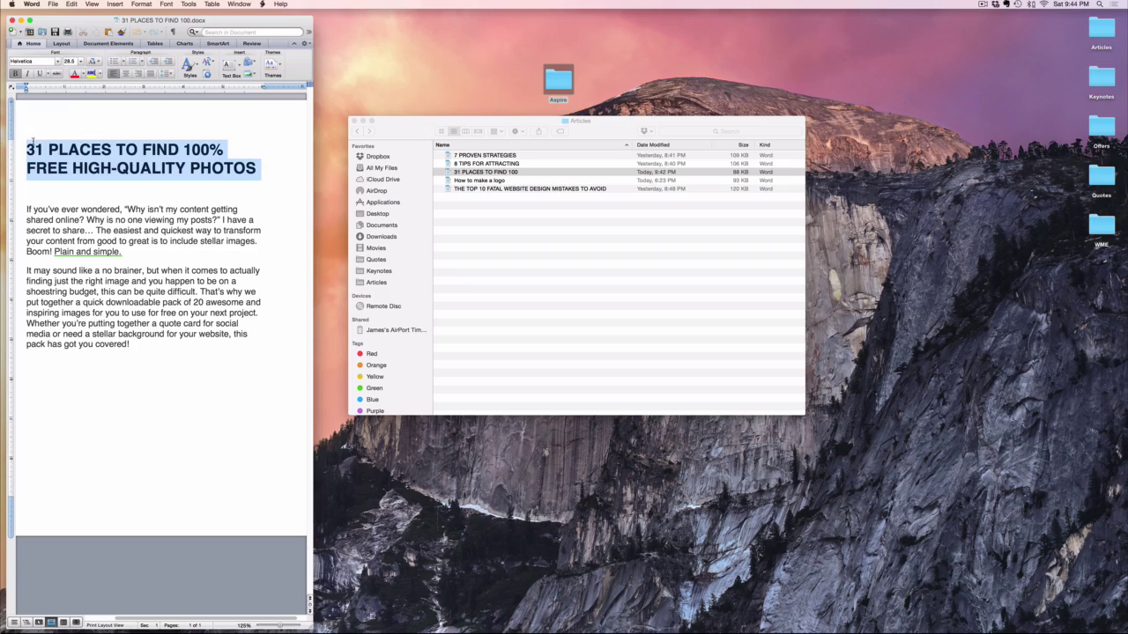
right_click(101, 158)
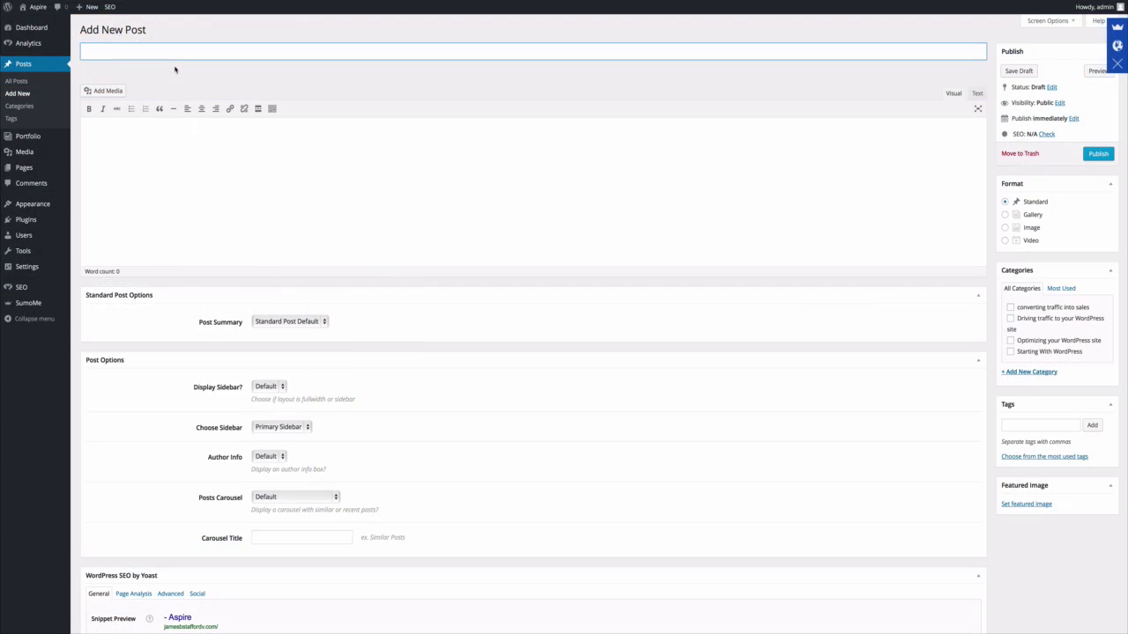
key("super+v")
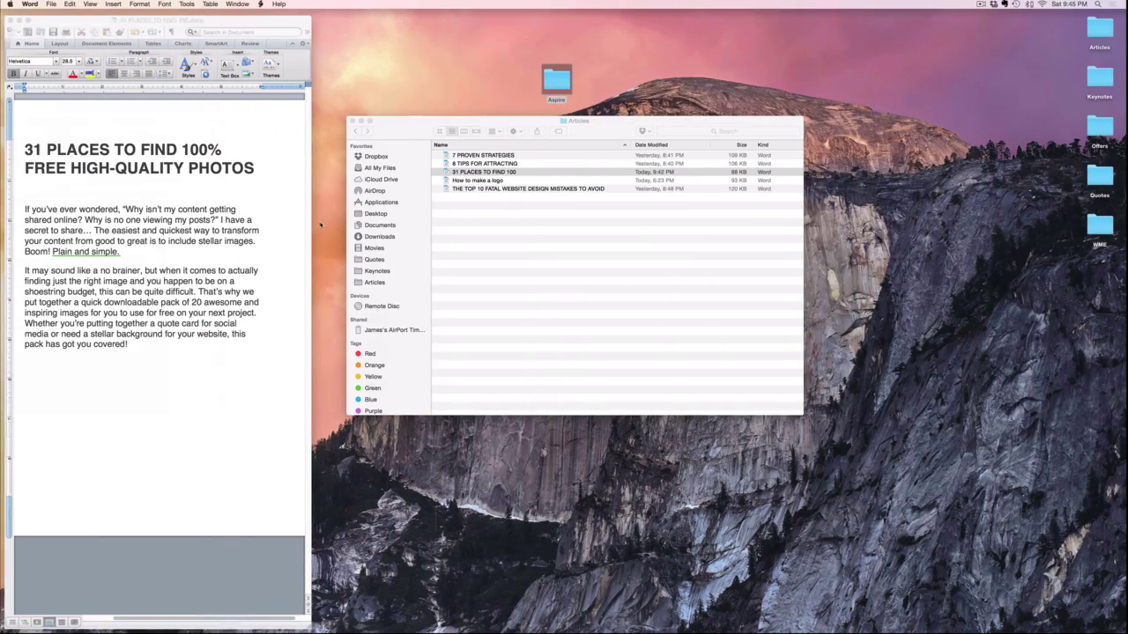
left_click_drag(135, 344, 72, 273)
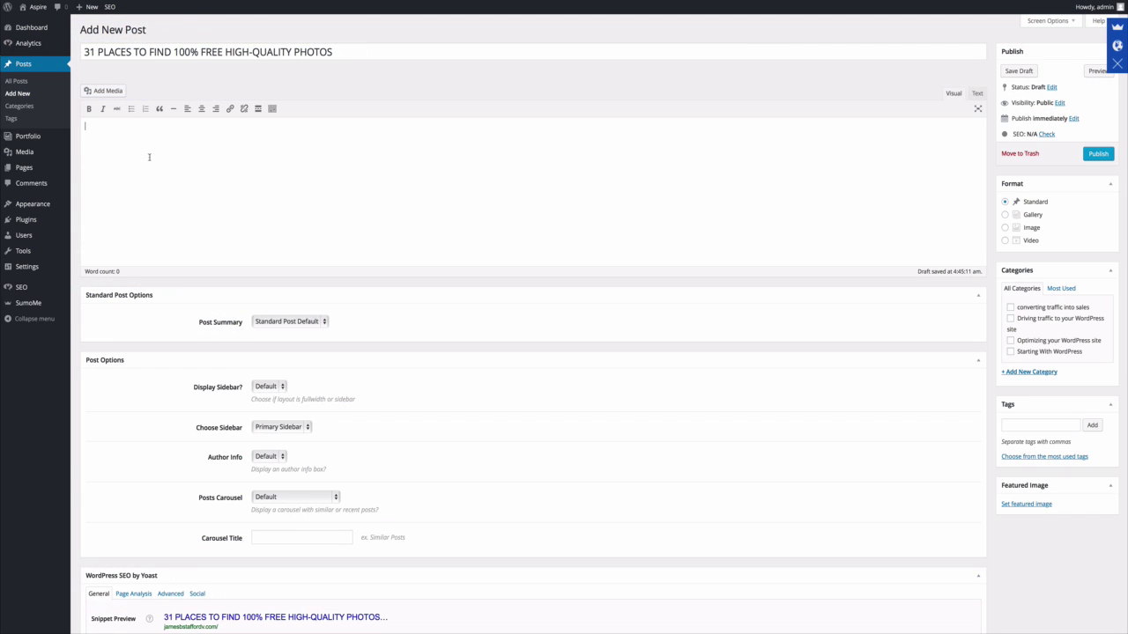
Paste the two intro paragraphs into the body, choose Gallery format and the Optimizing your WordPress site category.
left_click(149, 156)
key("ctrl+v")
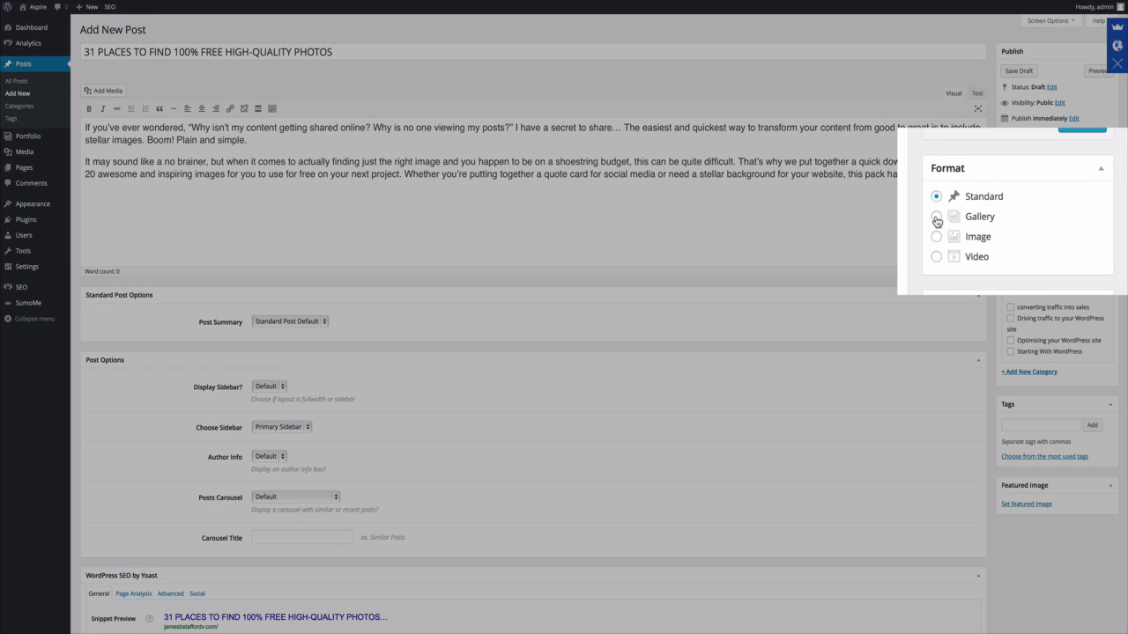
left_click(1004, 214)
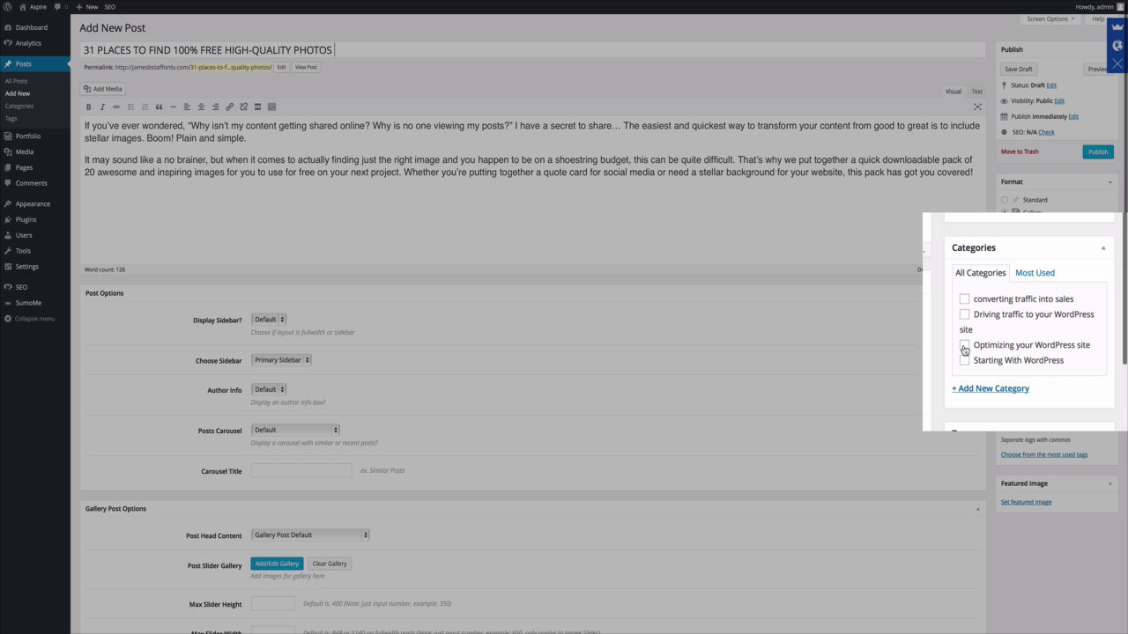
left_click(1010, 341)
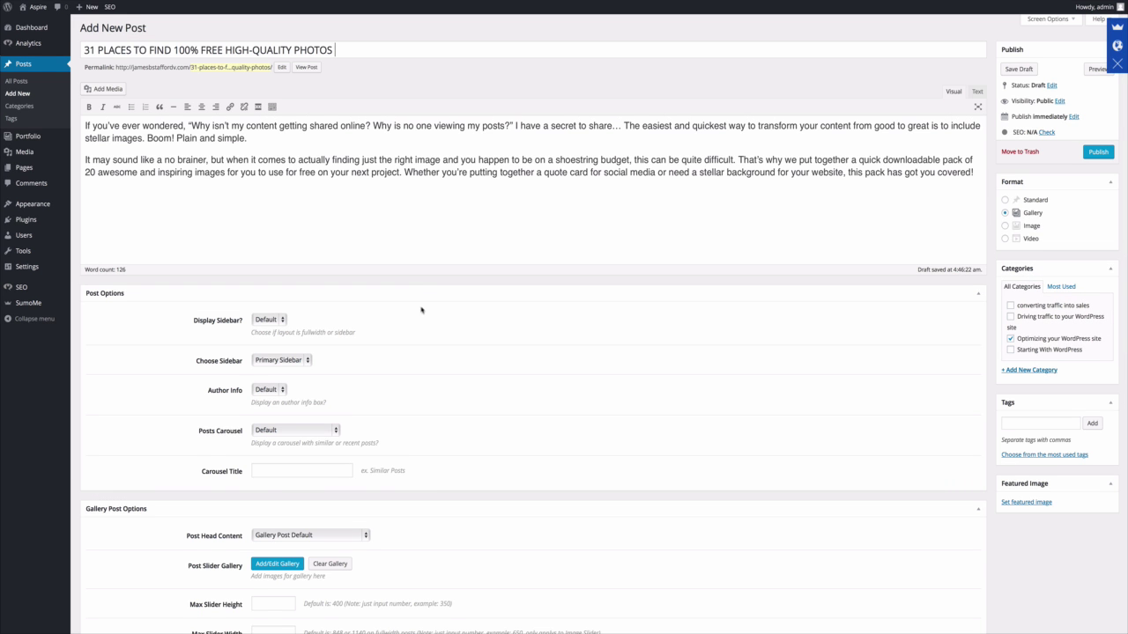
scroll(420, 310, "down", 4)
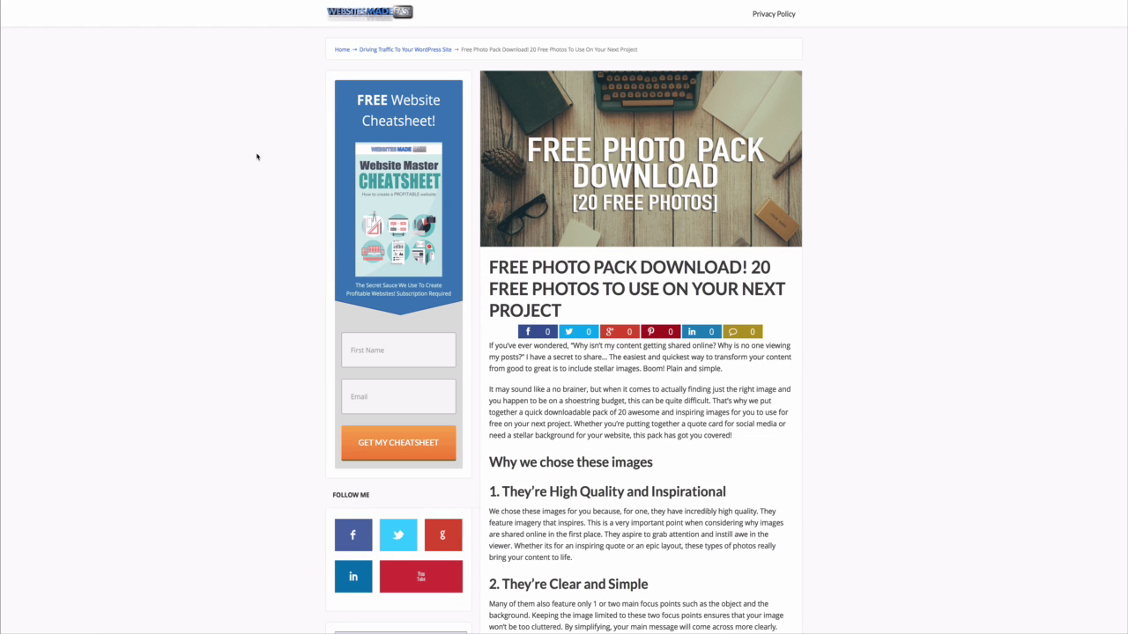
Scroll the Free Photo Pack post down to its 20-photo grid and open the master list of photo websites.
scroll(256, 157, "down", 5)
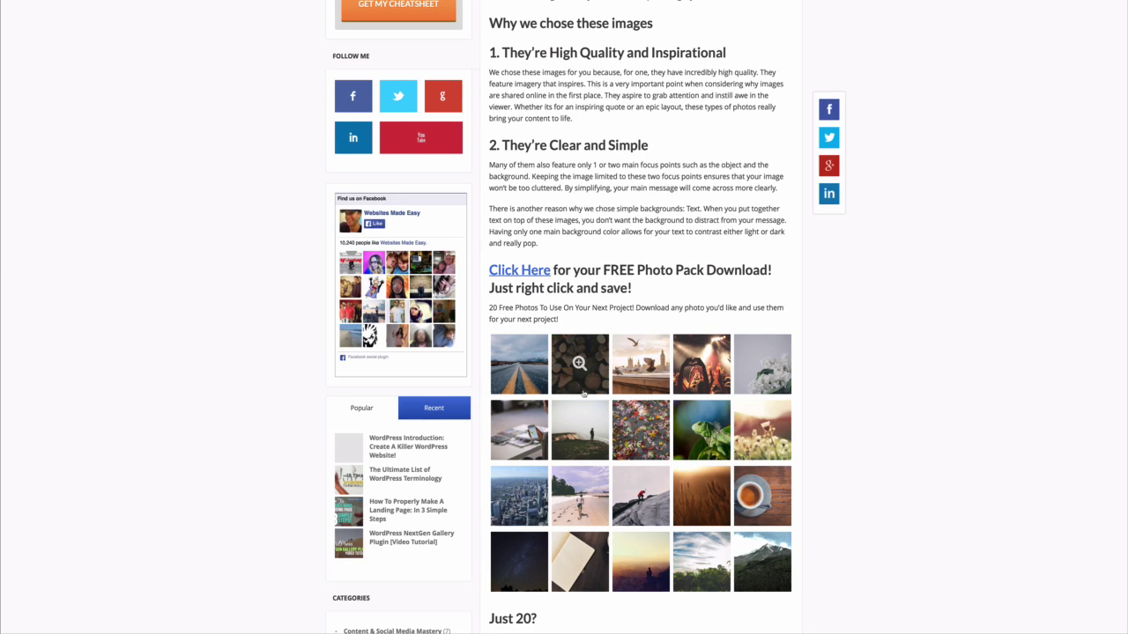
scroll(678, 400, "down", 2)
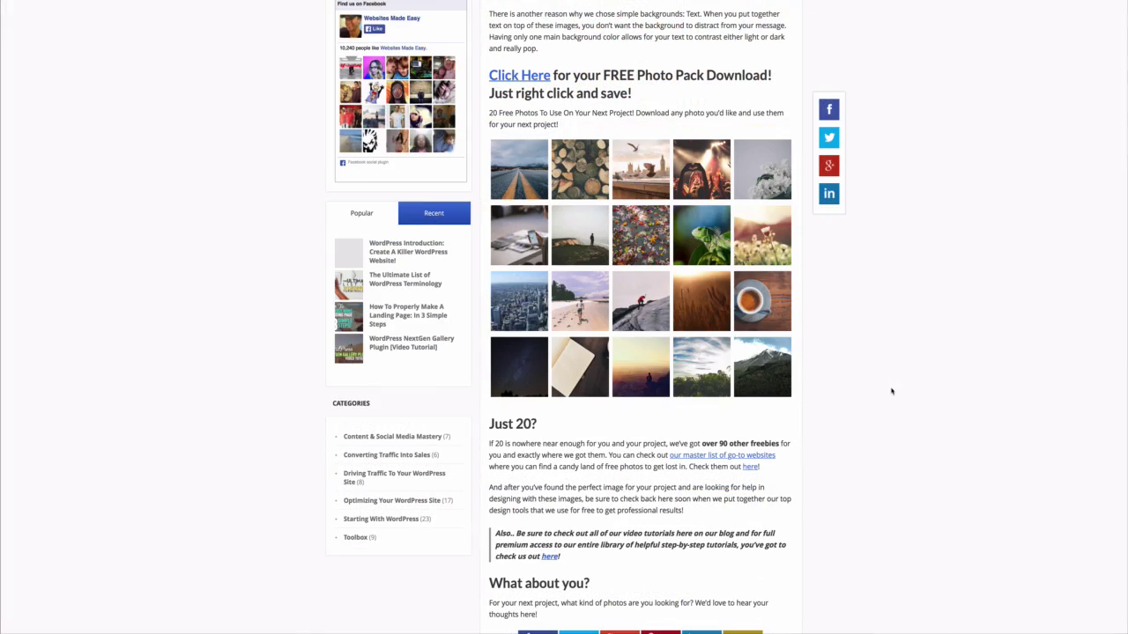
scroll(892, 391, "down", 1)
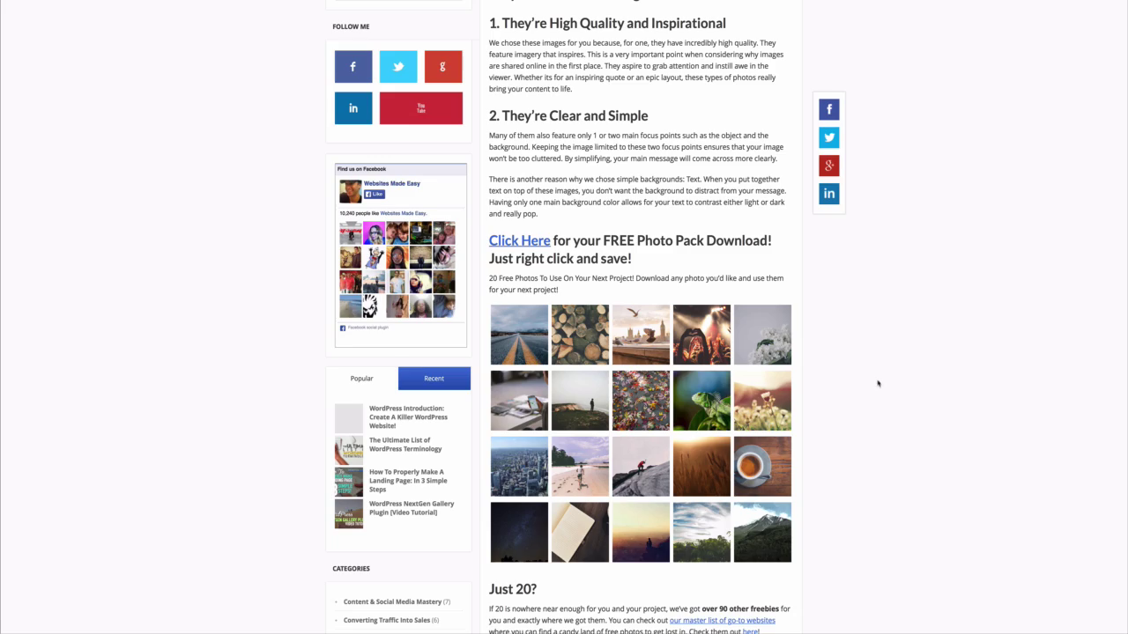
scroll(877, 383, "down", 3)
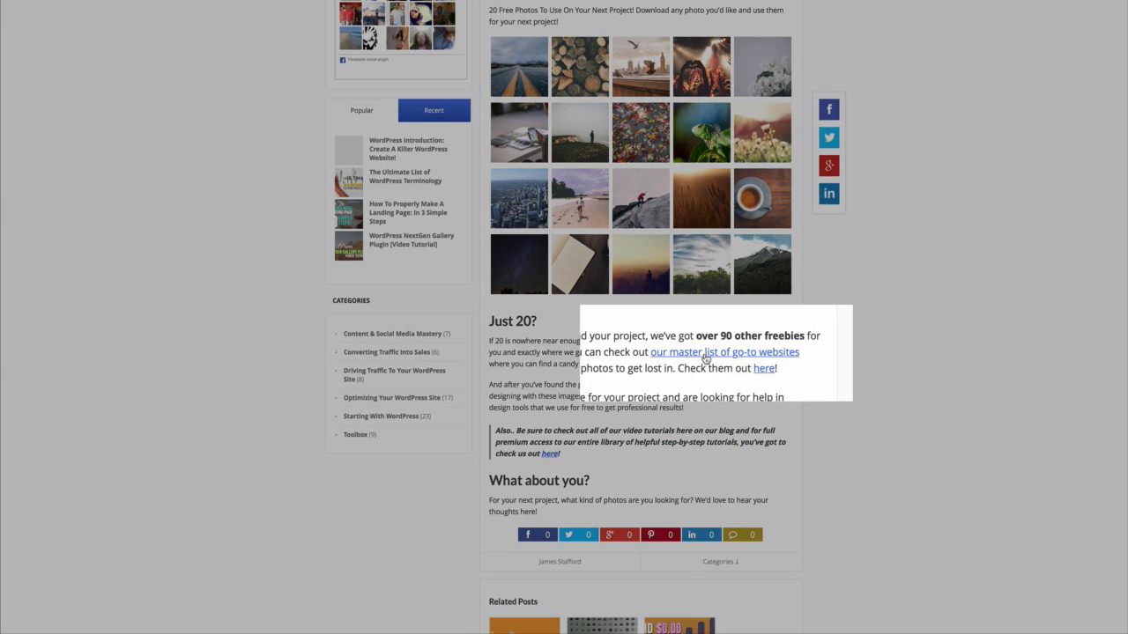
left_click(706, 353)
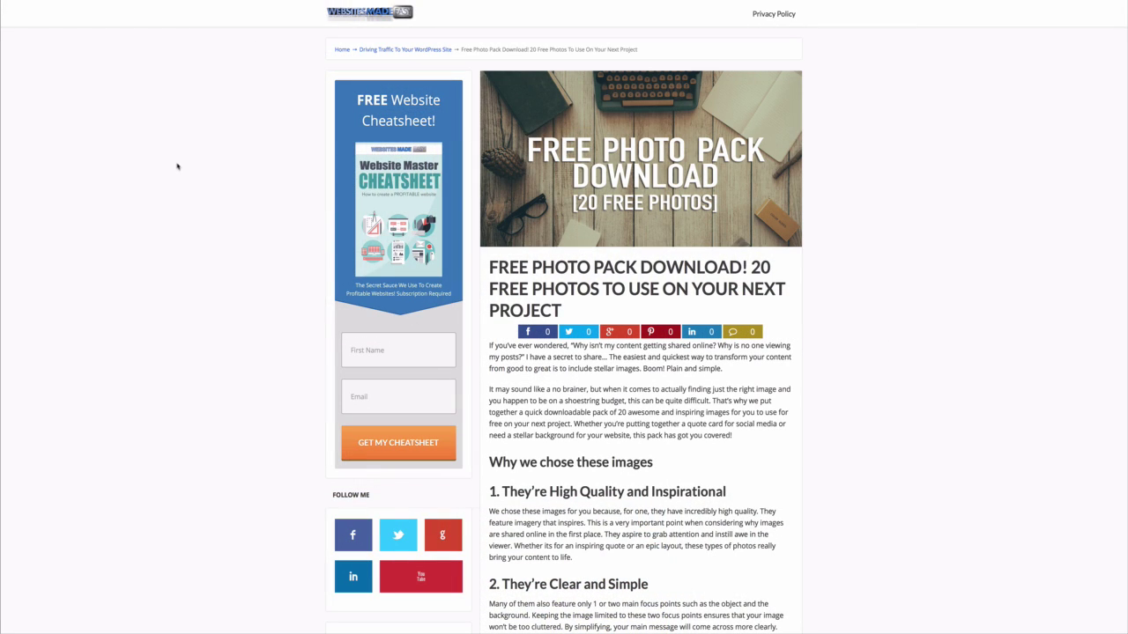
scroll(177, 173, "down", 10)
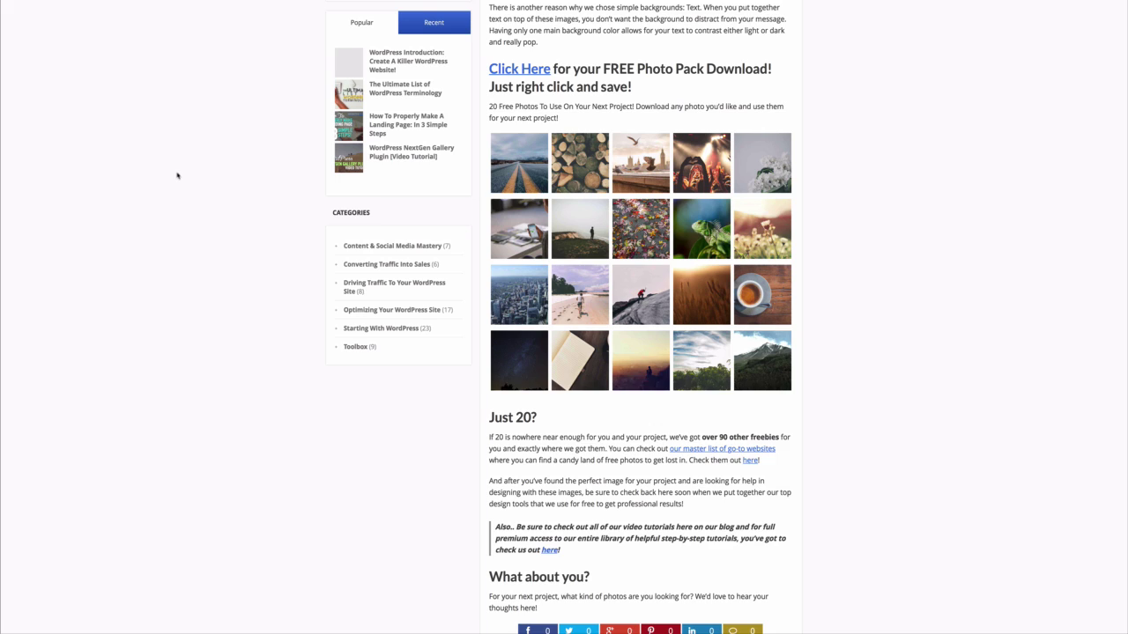
scroll(177, 174, "up", 3)
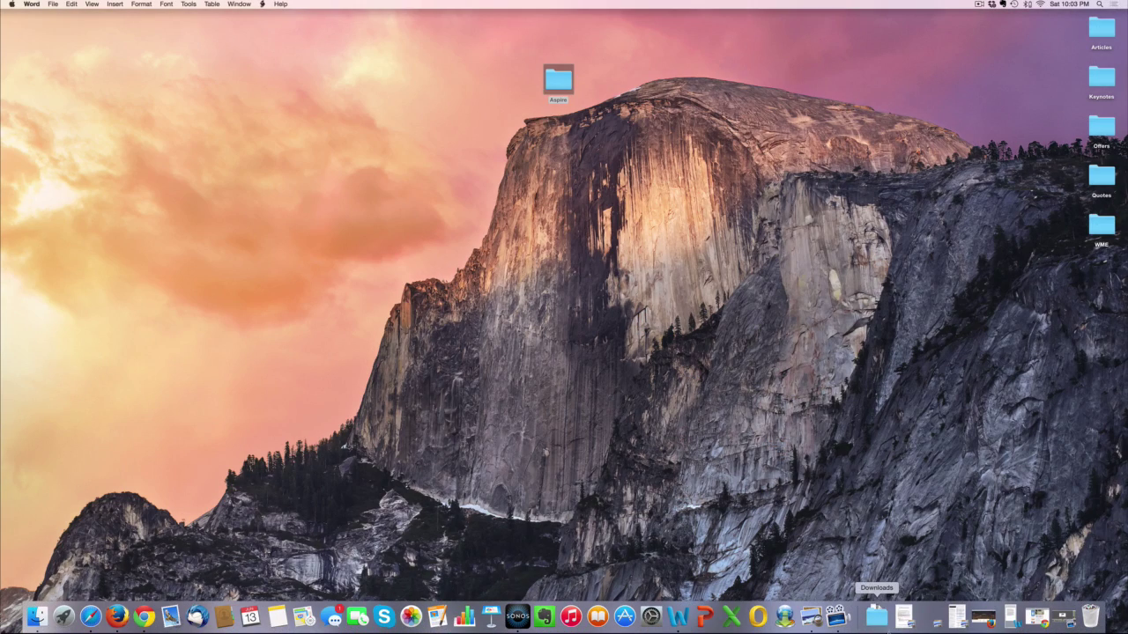
Open Photo Pack-2 from the Downloads stack and browse its WebsitesMadeEasy JPEG photos.
left_click(877, 620)
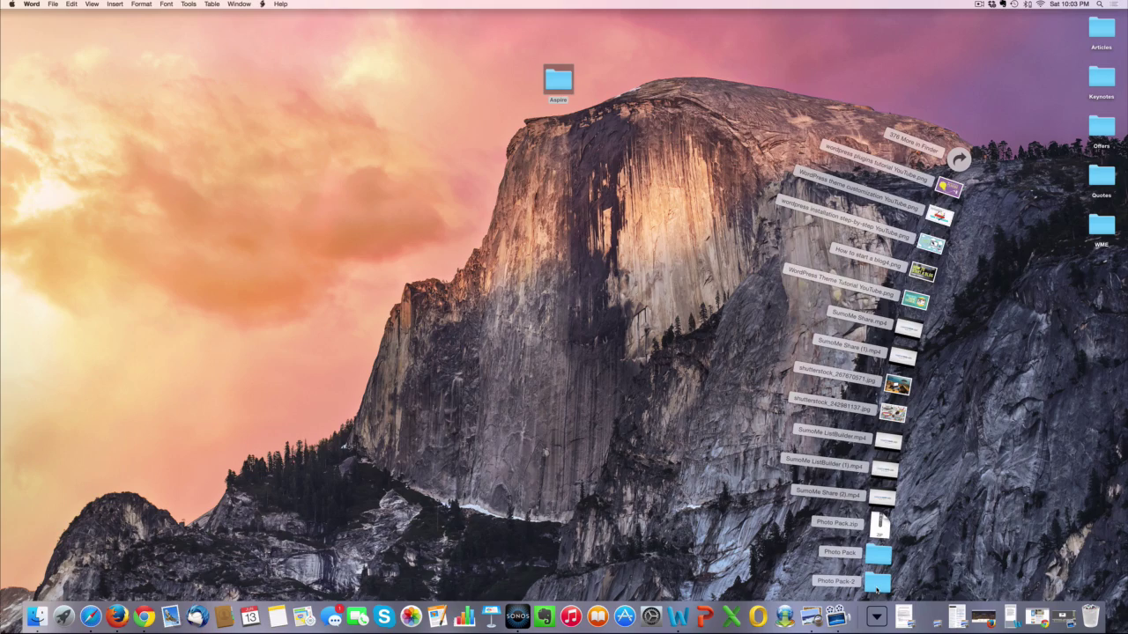
left_click(876, 583)
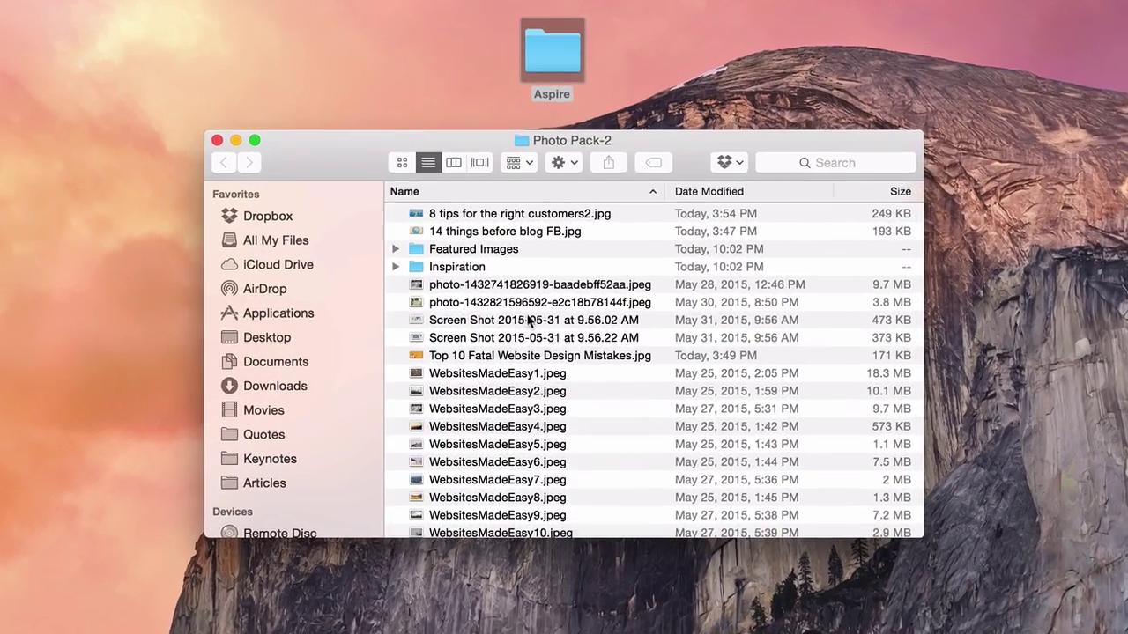
scroll(529, 317, "down", 5)
scroll(527, 309, "up", 5)
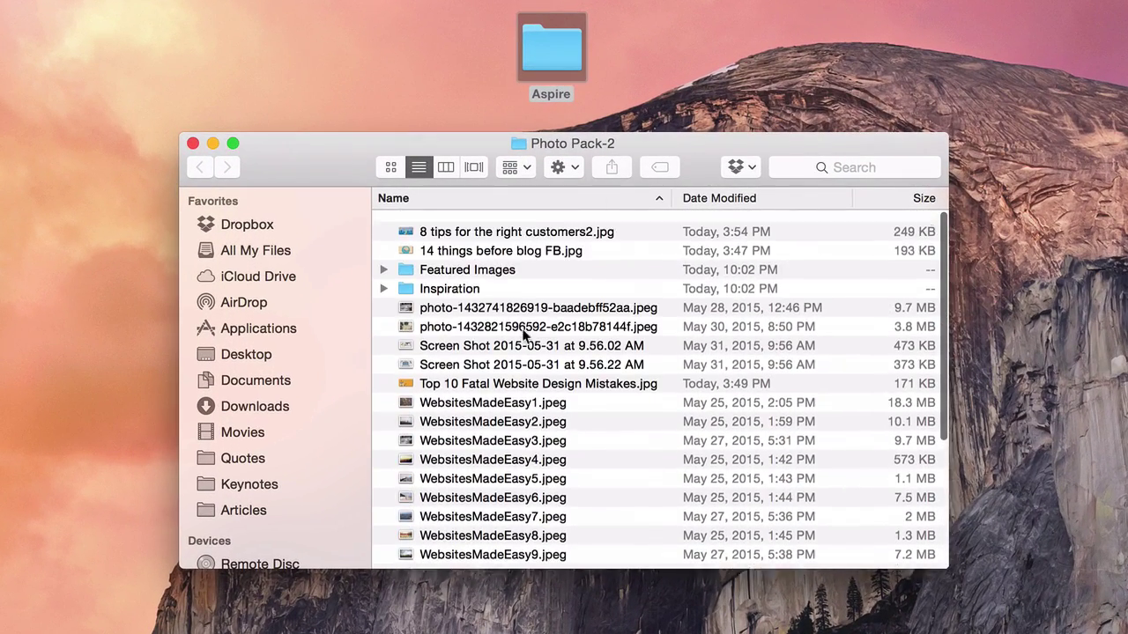
scroll(525, 334, "down", 2)
scroll(523, 335, "down", 2)
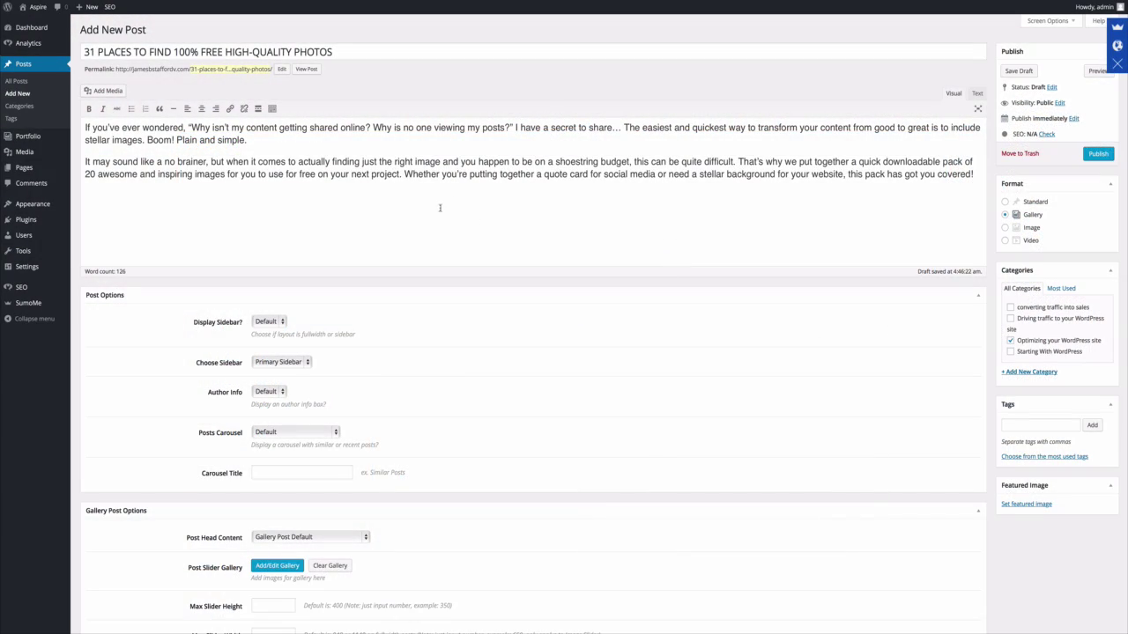
scroll(440, 208, "down", 4)
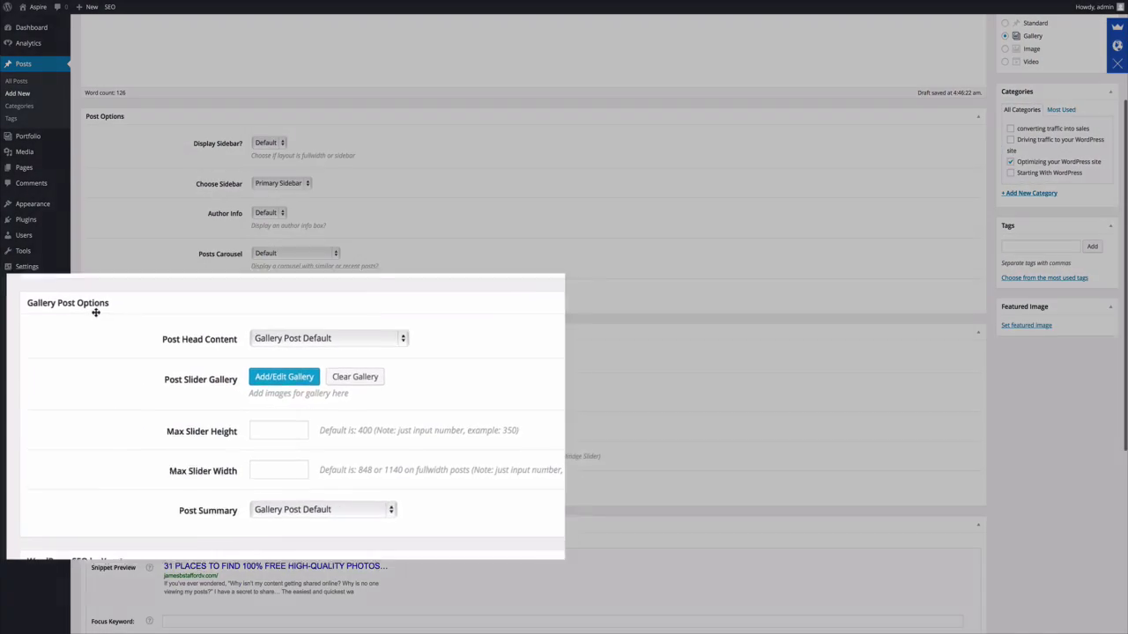
Upload the Photo Pack images and add all 14 to the Post Slider Gallery, then update it.
left_click(296, 381)
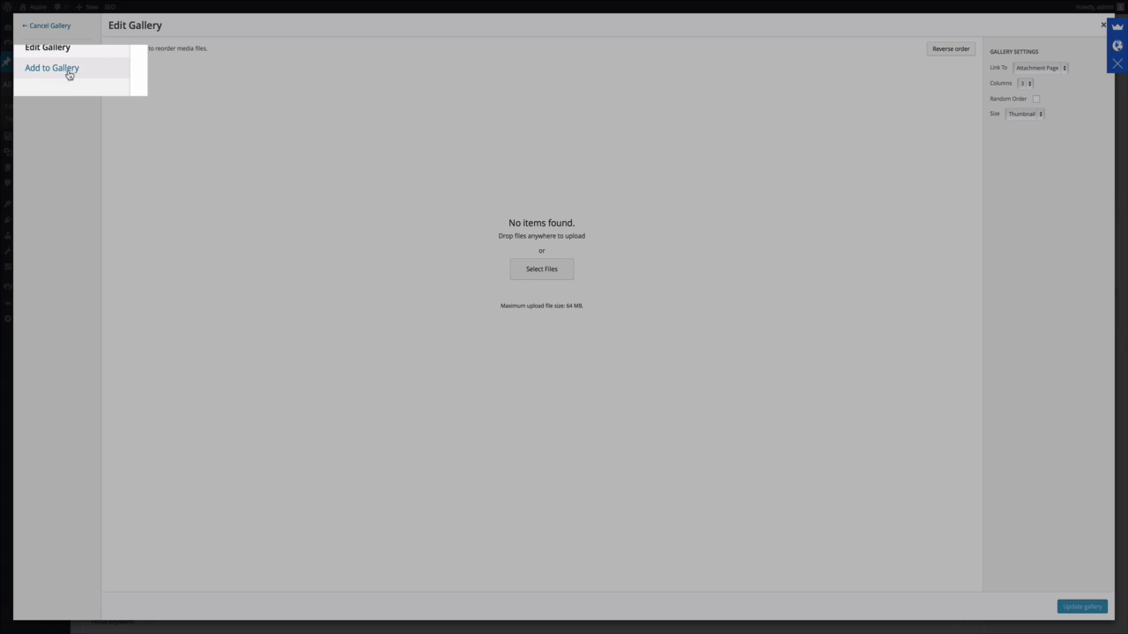
left_click(48, 68)
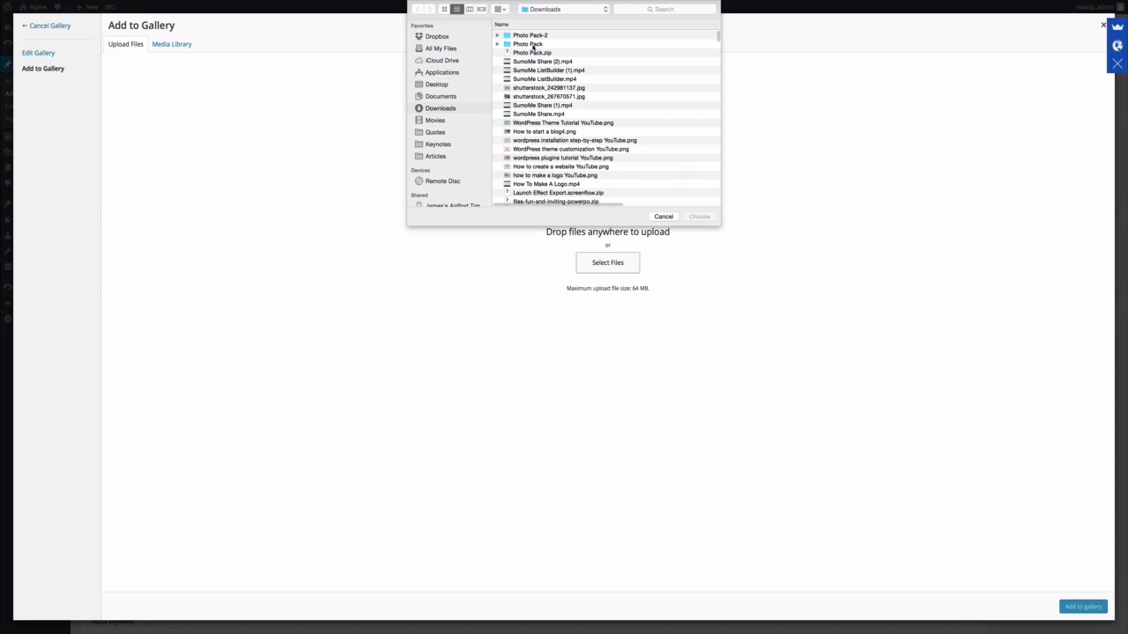
left_click(533, 45)
double_click(533, 46)
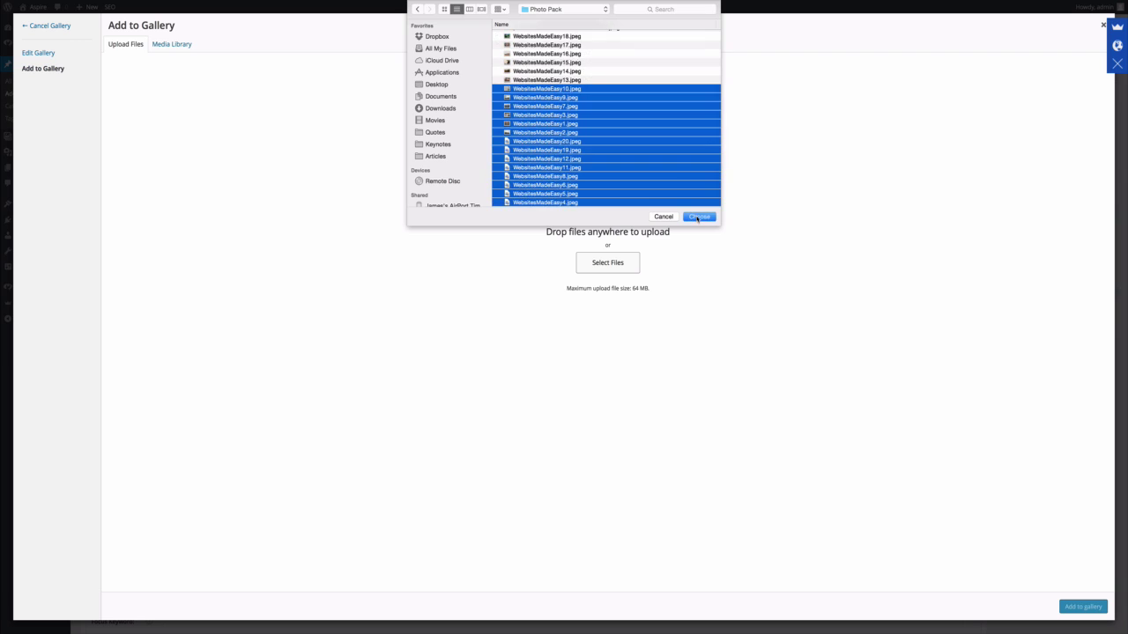
left_click(697, 218)
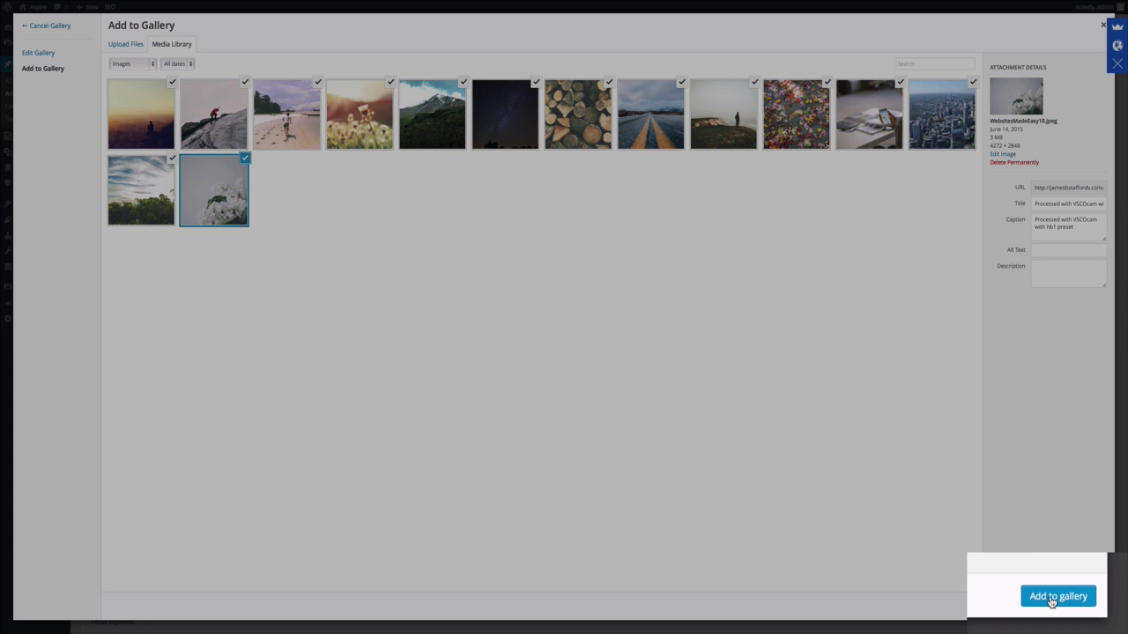
left_click(1051, 603)
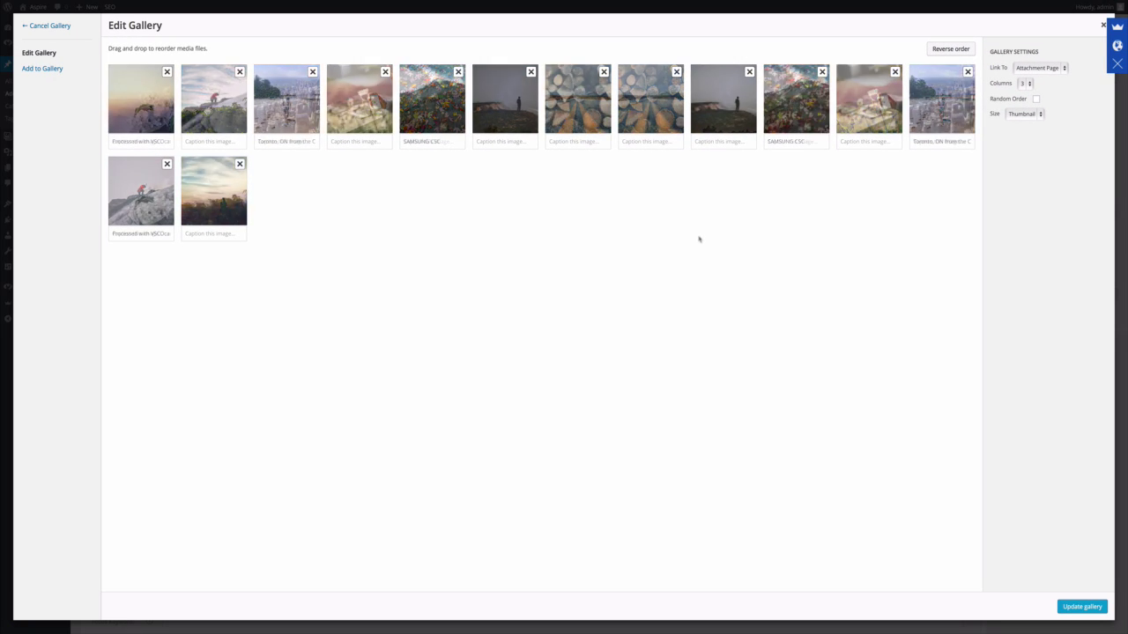
left_click(1082, 607)
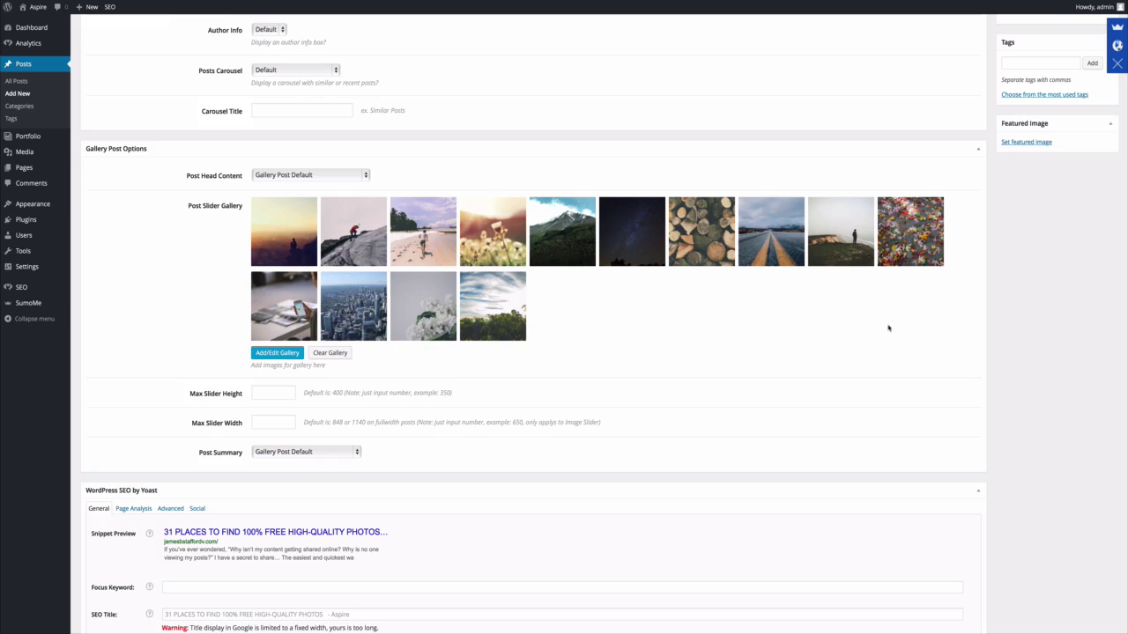
scroll(888, 328, "up", 5)
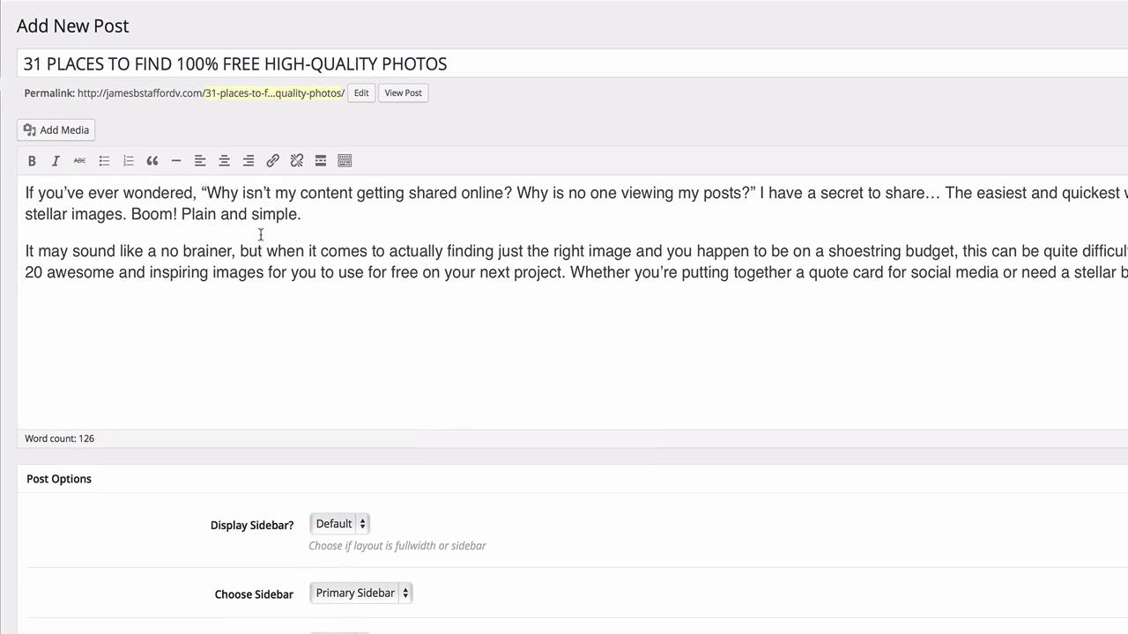
Scroll through the post editor and Gallery Post Options to review the free-photos post.
scroll(386, 253, "down", 10)
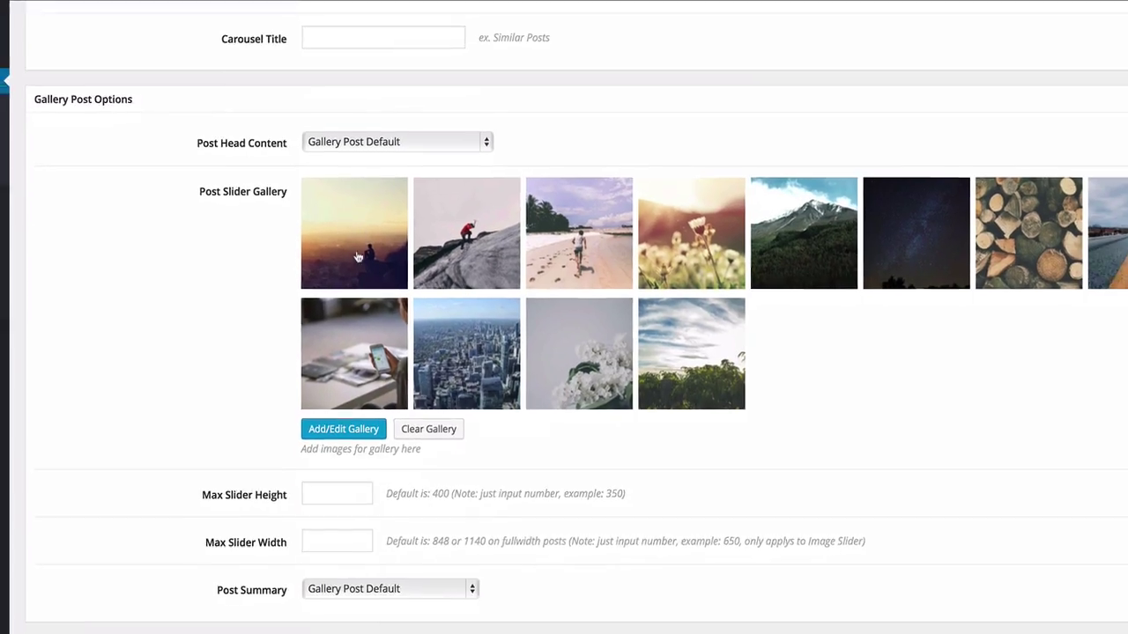
scroll(325, 219, "down", 5)
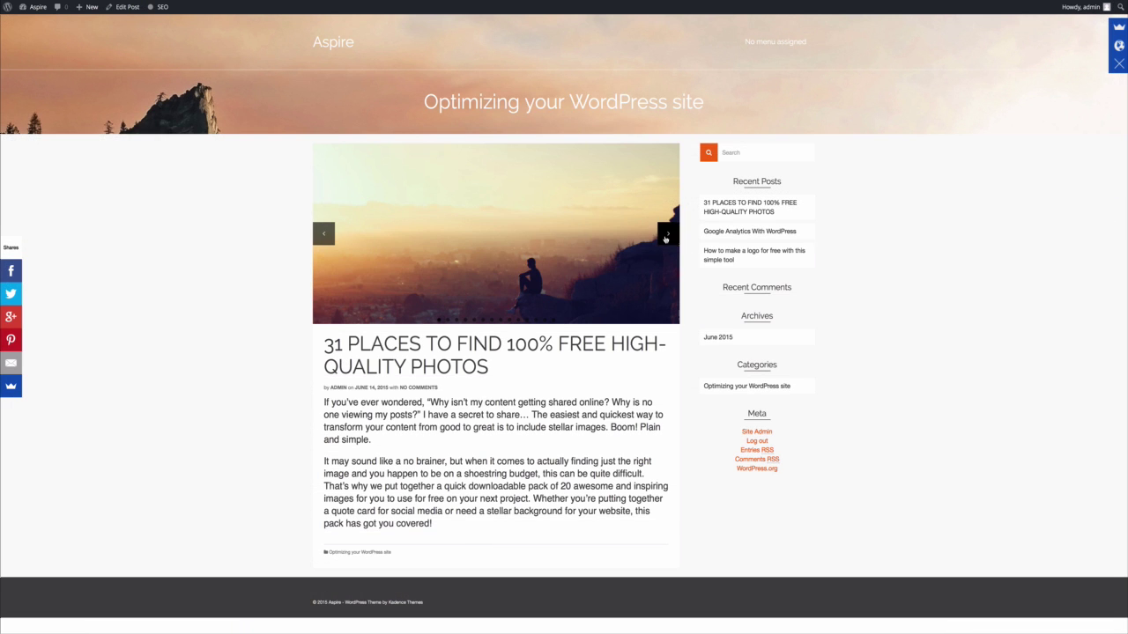
left_click(666, 236)
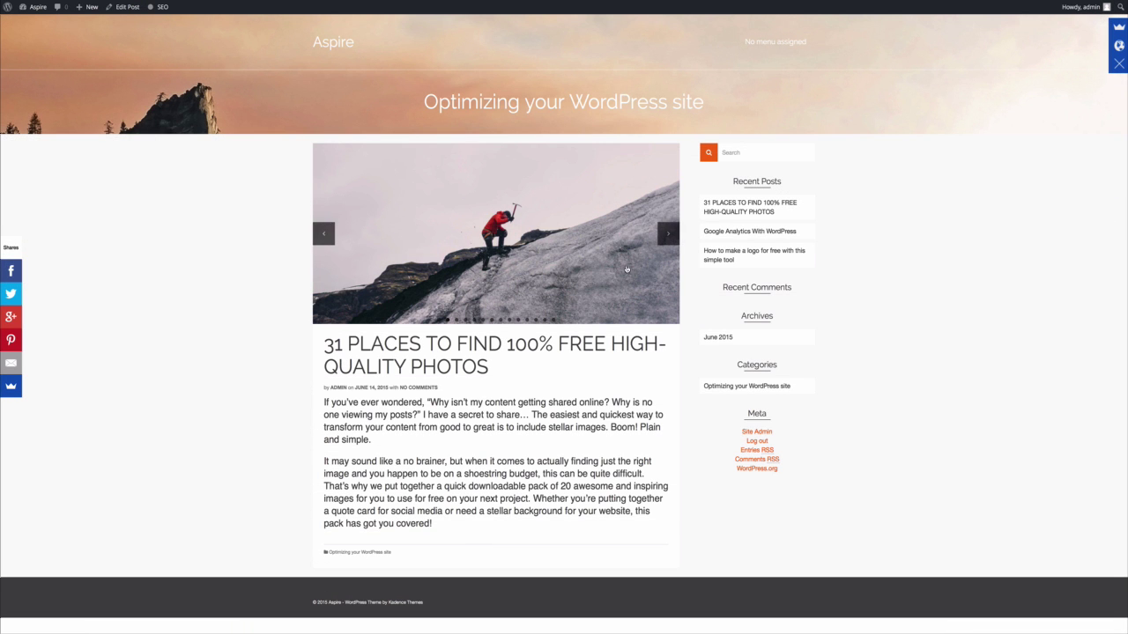
left_click(666, 235)
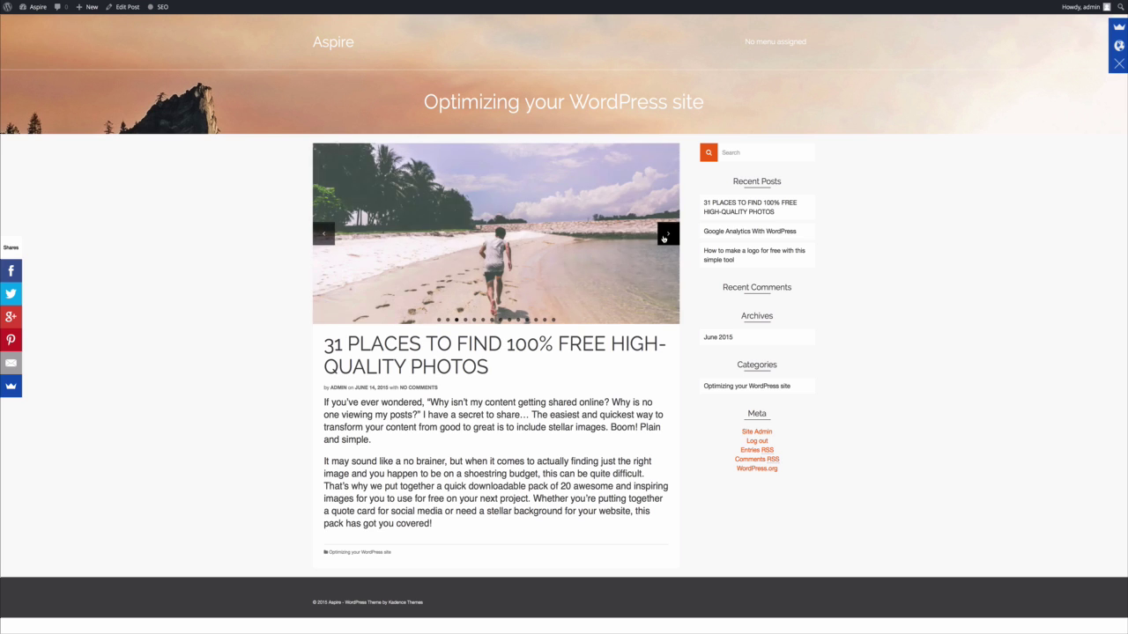
left_click(666, 235)
left_click(666, 235)
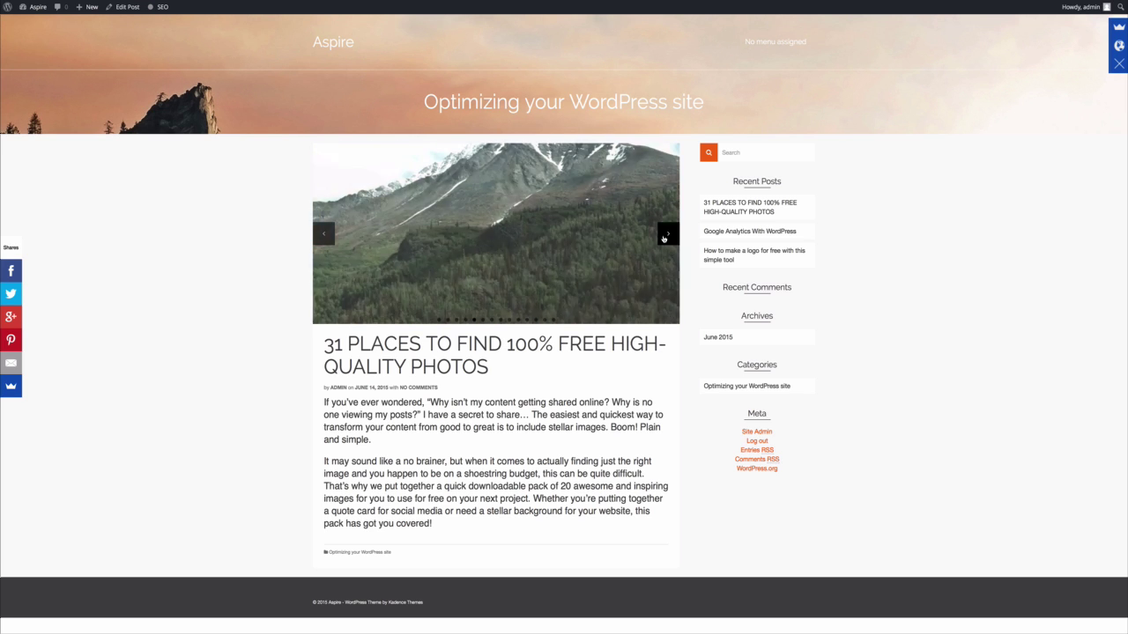
left_click(665, 236)
left_click(665, 236)
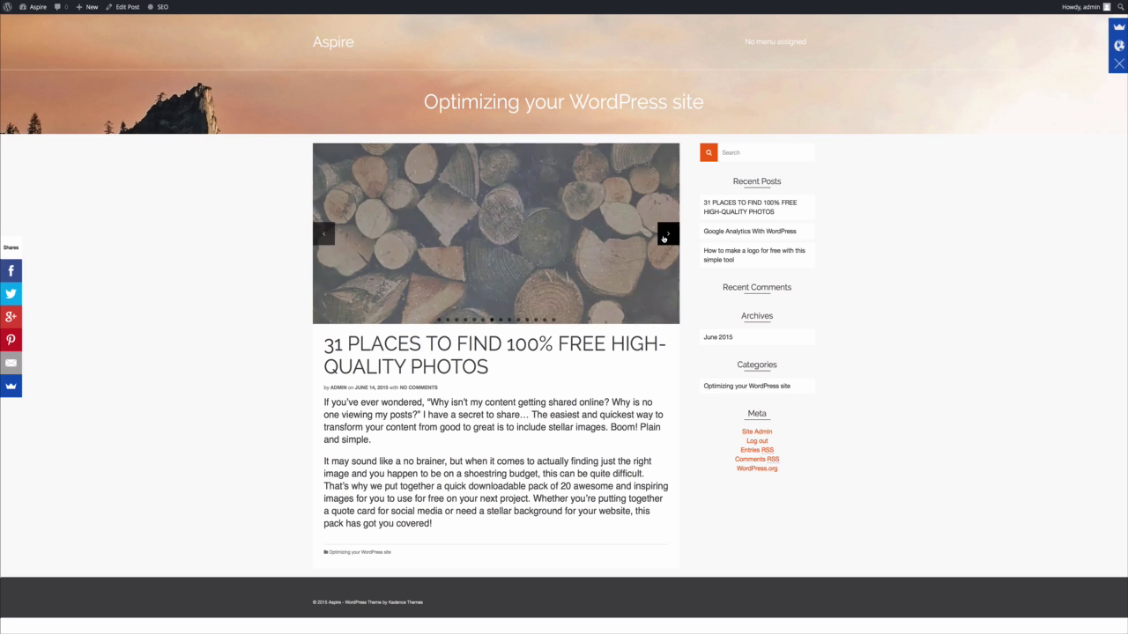
left_click(665, 236)
left_click(665, 236)
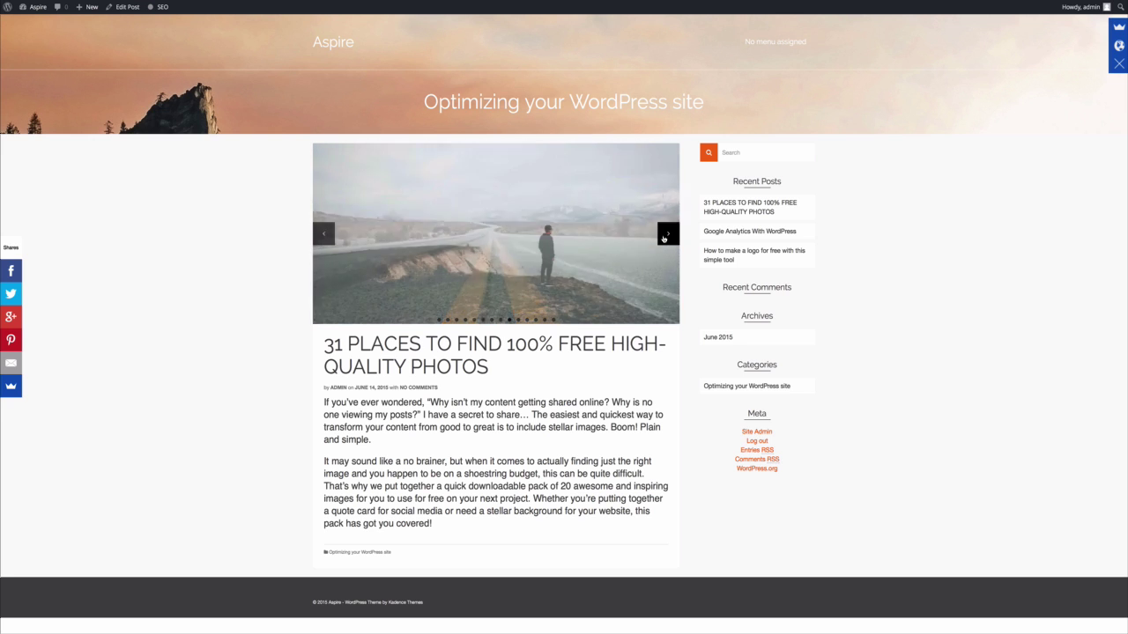
left_click(665, 236)
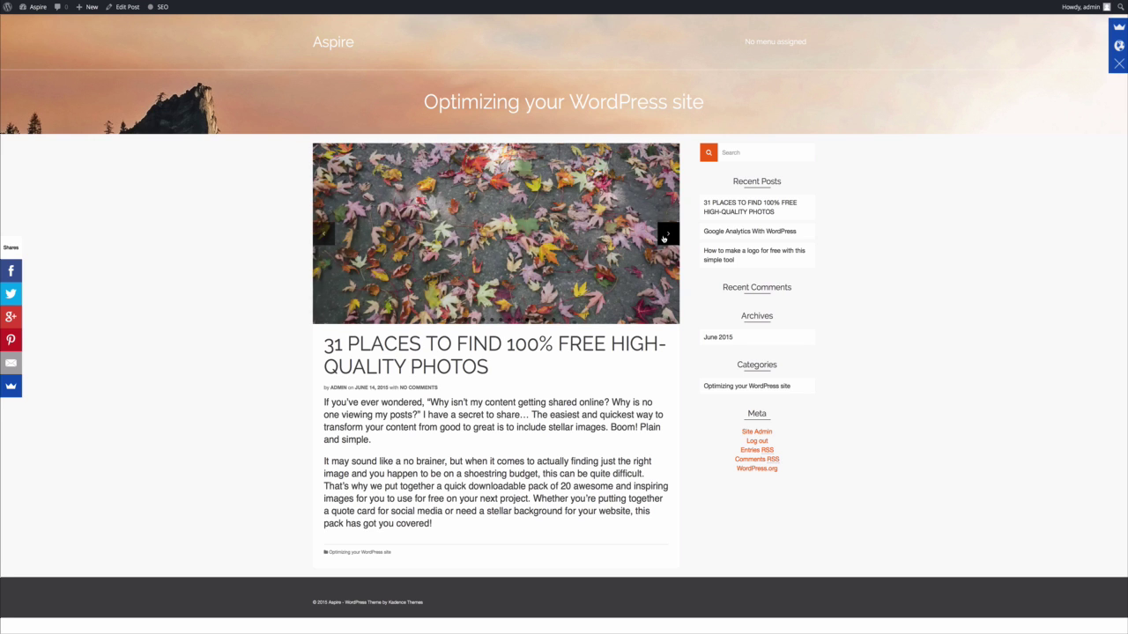
left_click(665, 236)
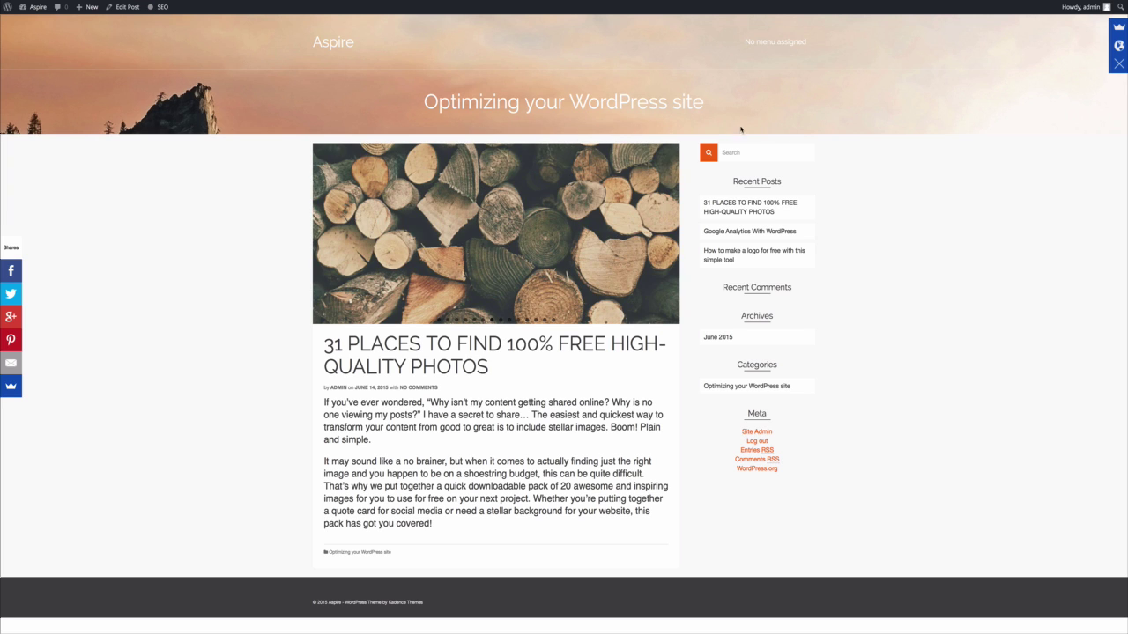
left_click(130, 9)
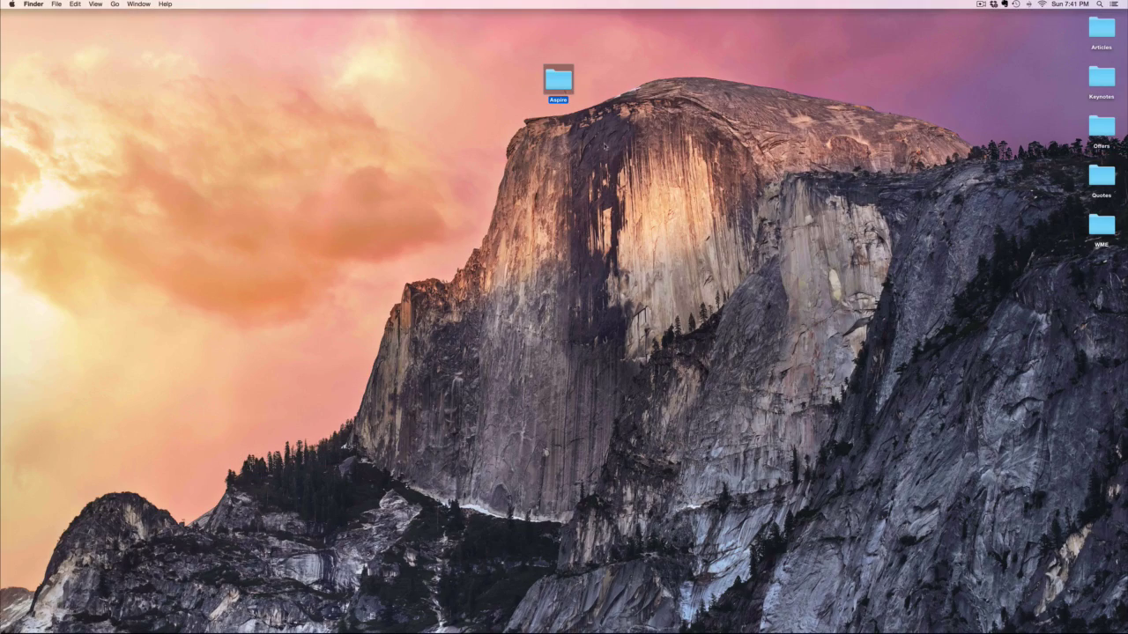
Open the 7 PROVEN STRATEGIES article from Aspire > Articles and copy its headline.
double_click(564, 90)
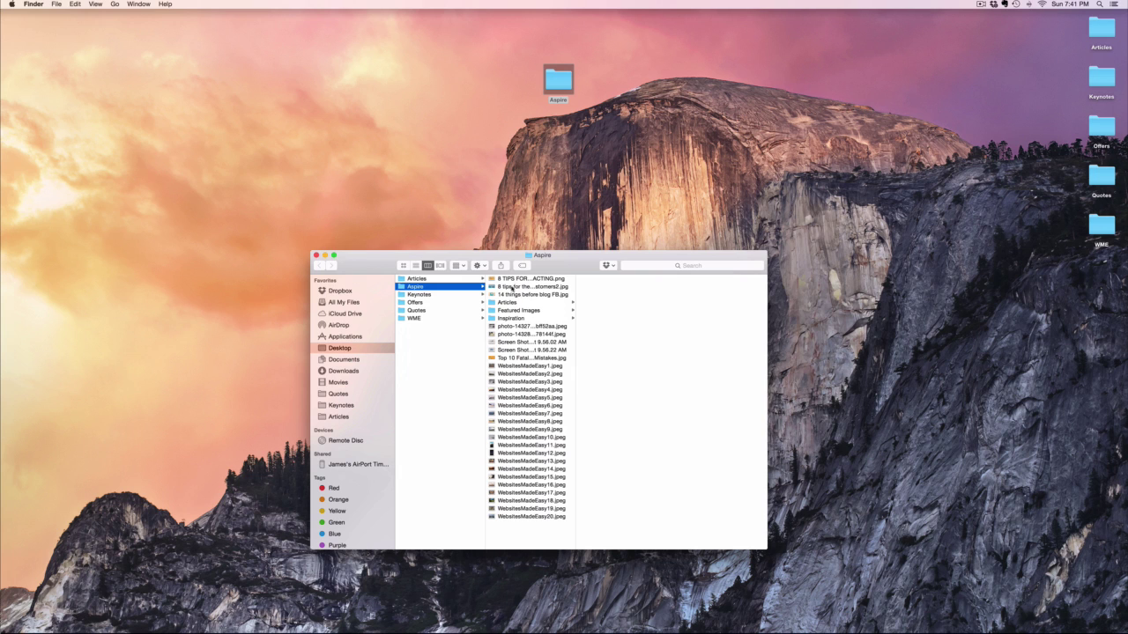
left_click(523, 304)
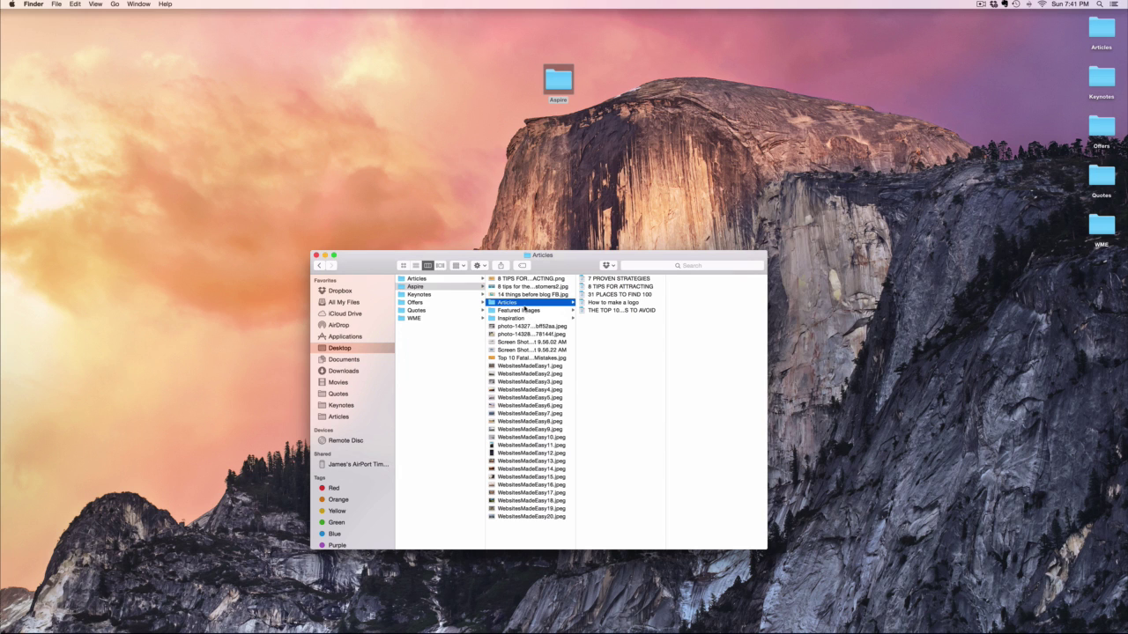
double_click(620, 280)
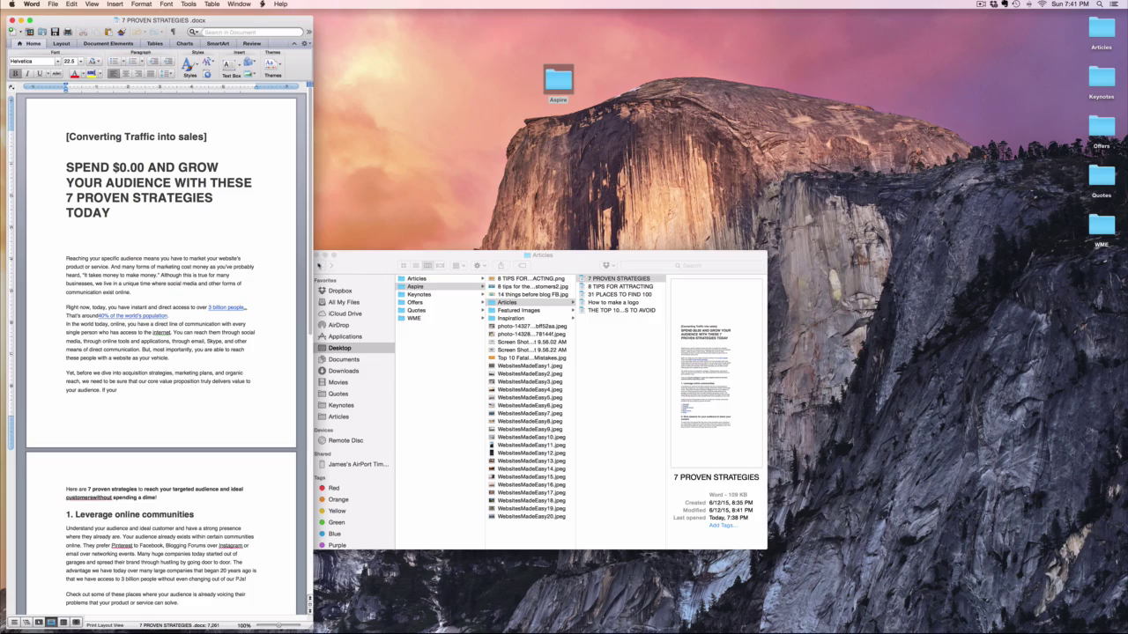
left_click(319, 255)
left_click_drag(66, 165, 125, 210)
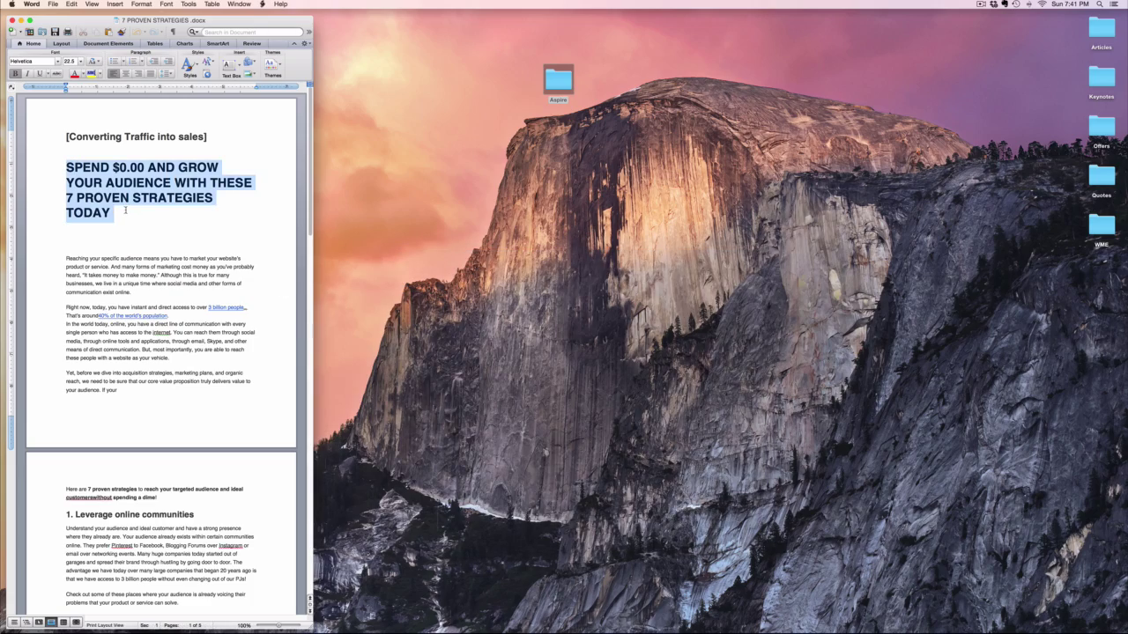
right_click(146, 194)
left_click(168, 212)
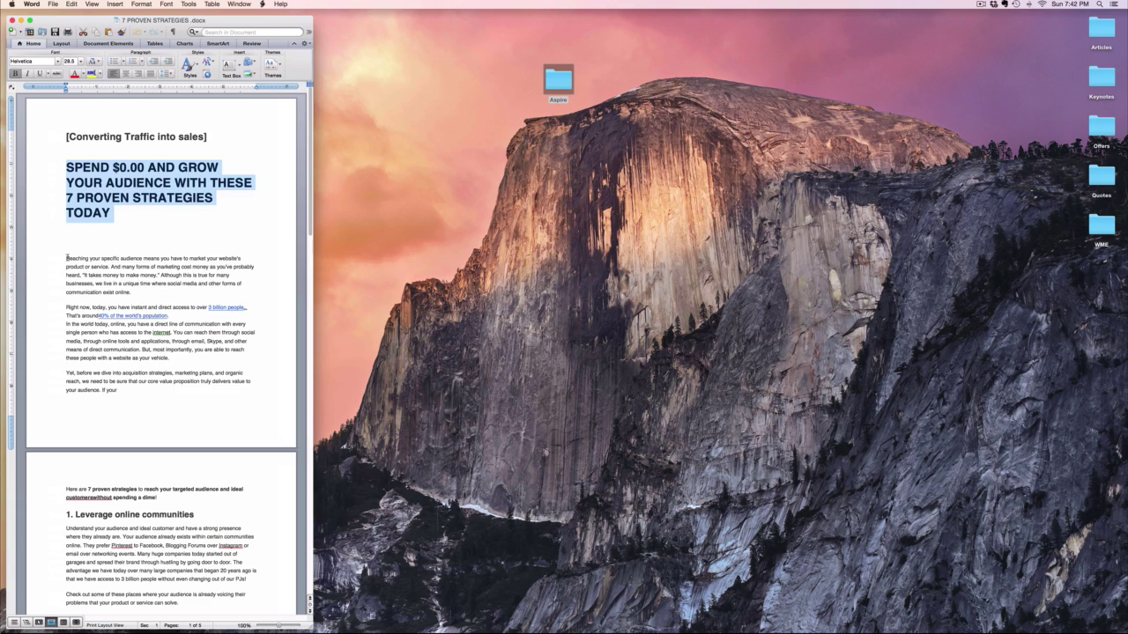
Copy the 7 PROVEN STRATEGIES article body into the post, publish it, and view it live.
left_click_drag(66, 258, 255, 617)
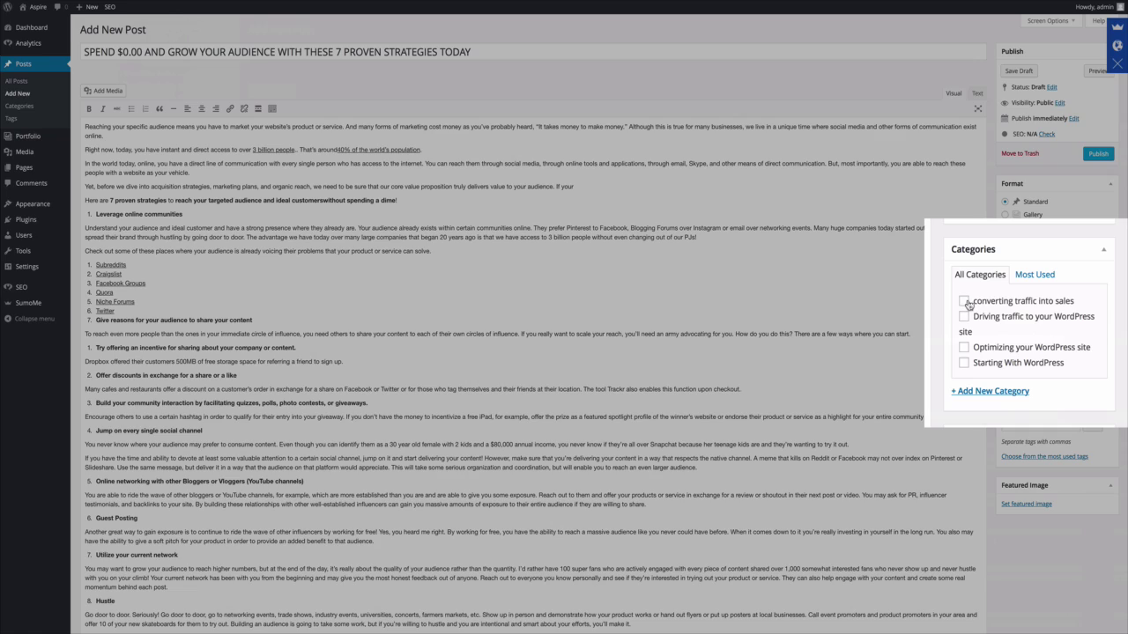
scroll(476, 209, "down", 10)
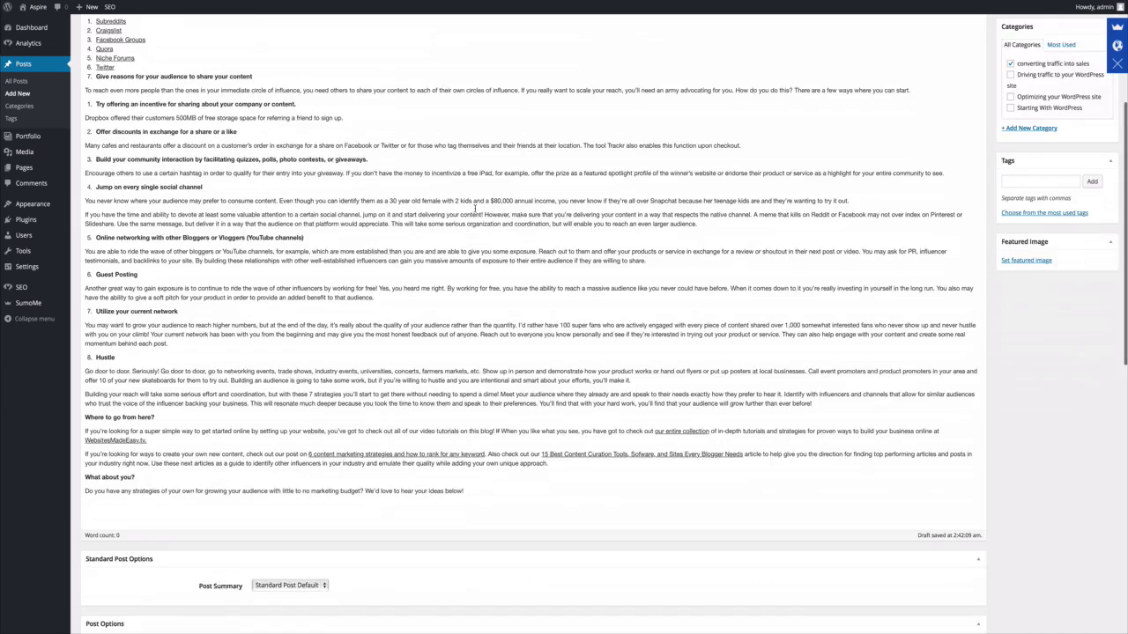
scroll(476, 209, "down", 5)
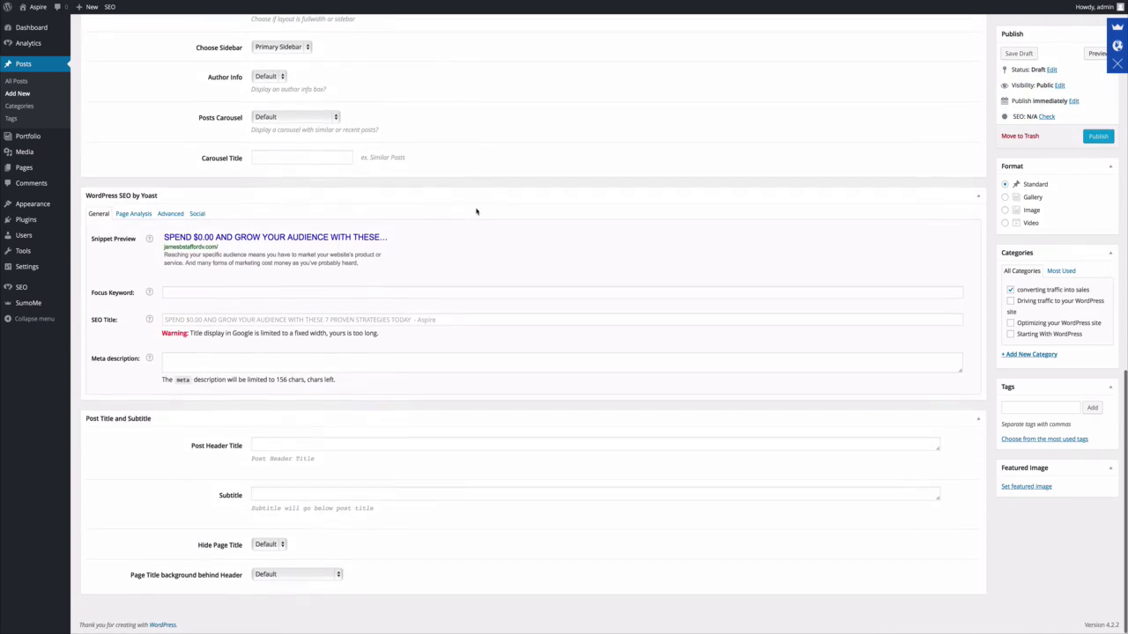
scroll(476, 210, "up", 15)
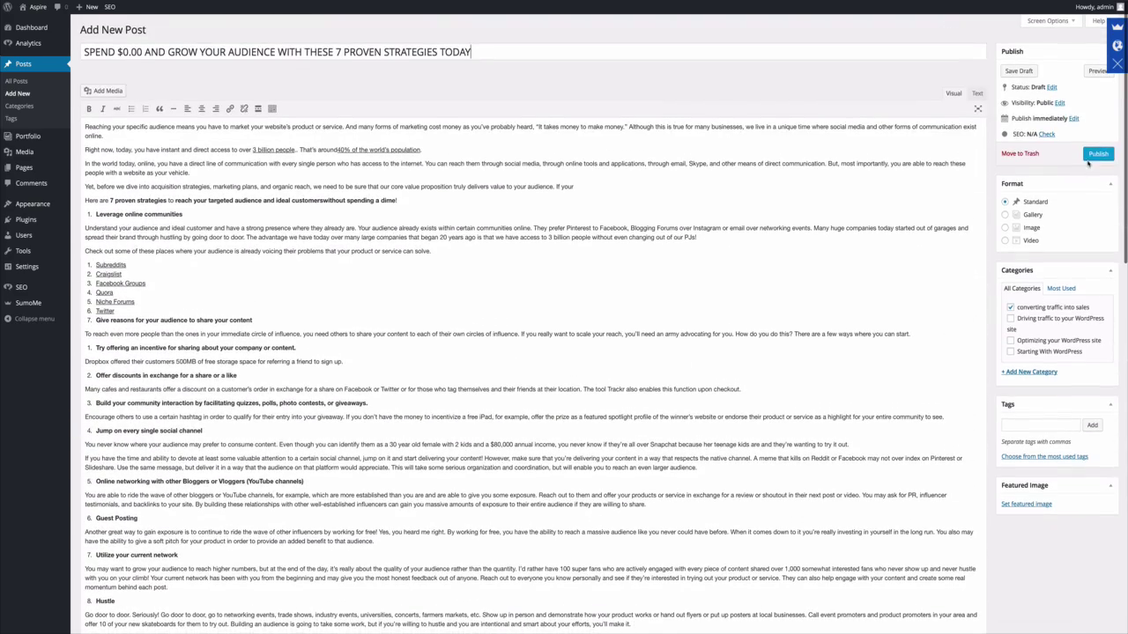
left_click(1095, 155)
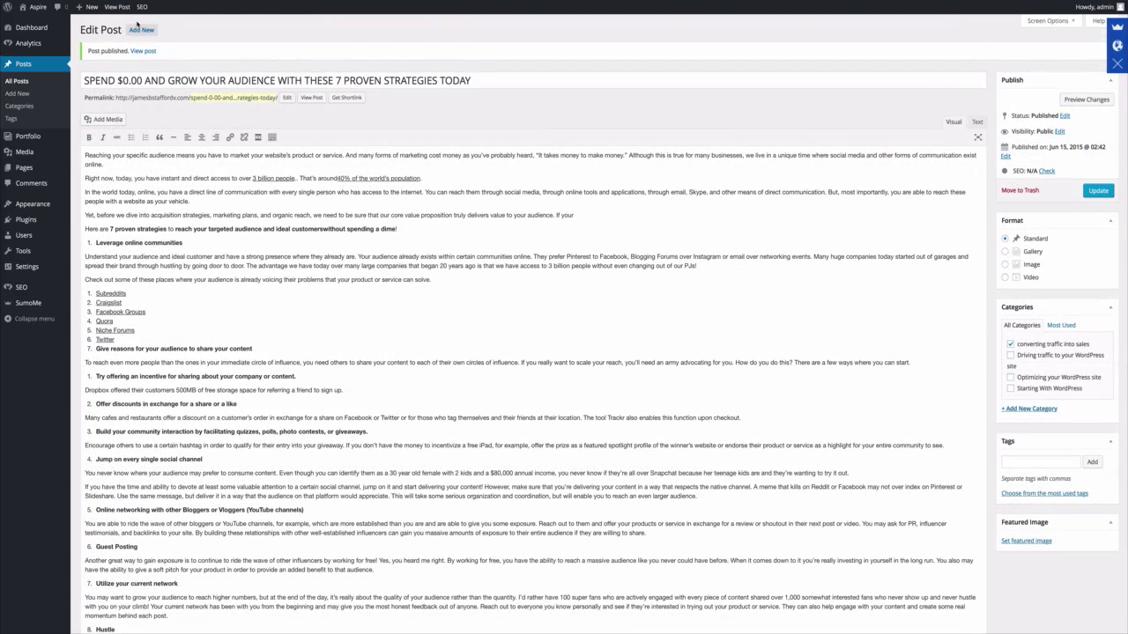
left_click(117, 6)
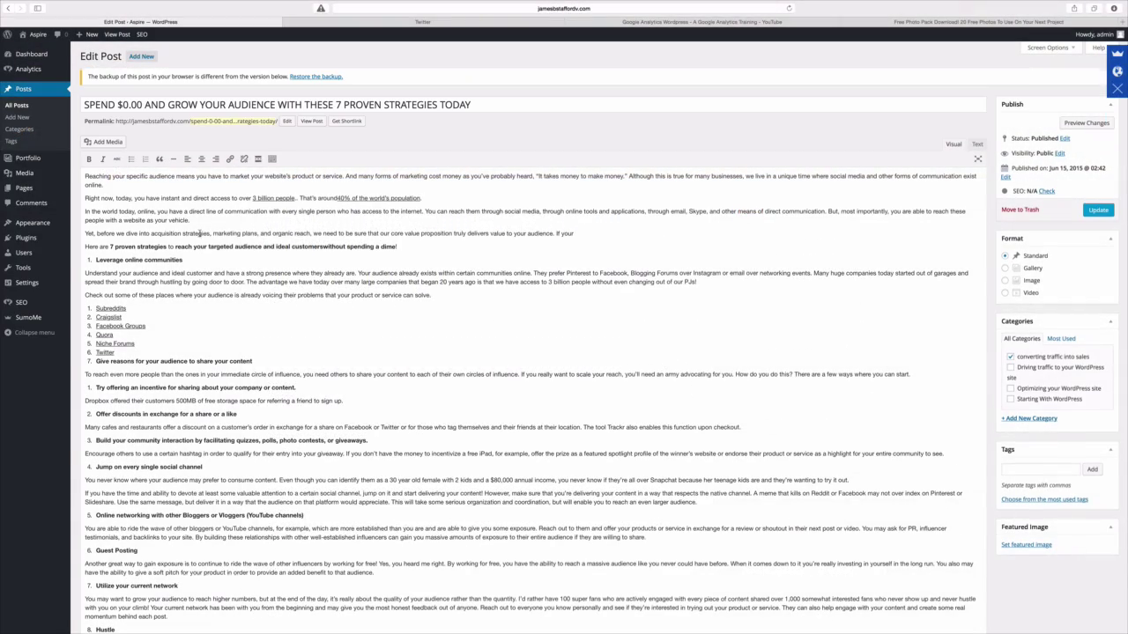
left_click(438, 23)
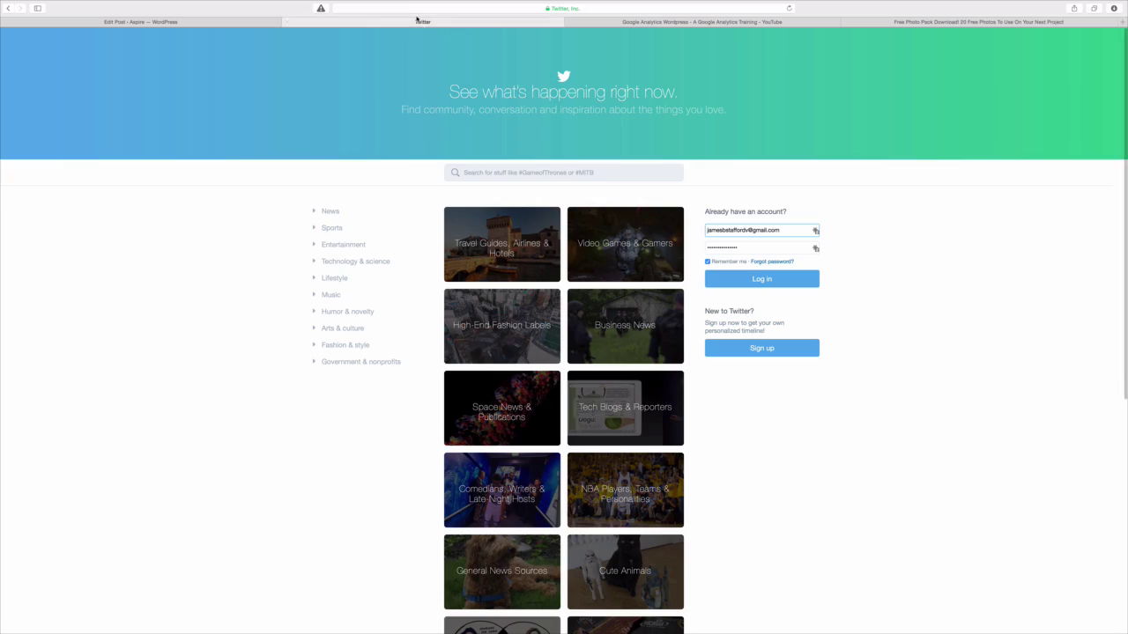
left_click(381, 8)
right_click(380, 9)
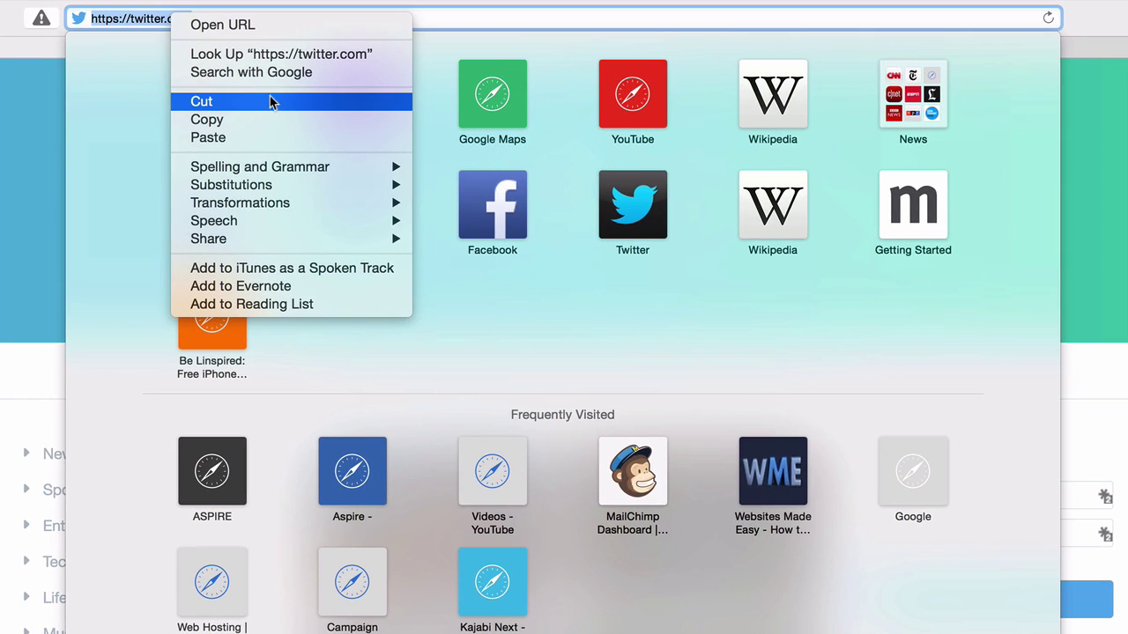
left_click(270, 115)
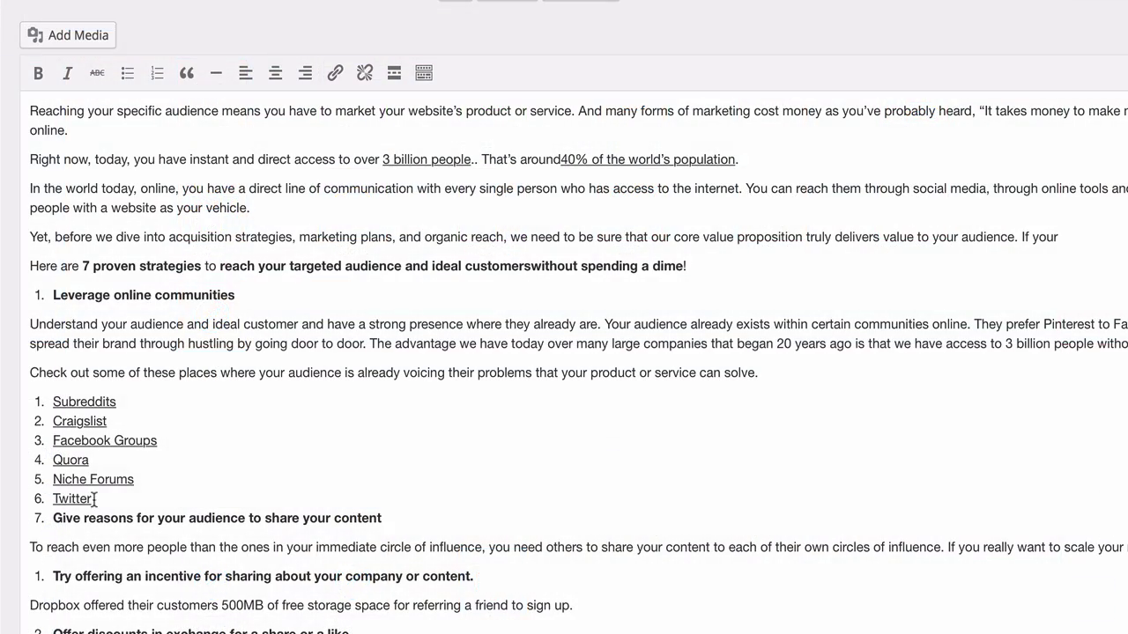
left_click_drag(96, 499, 55, 500)
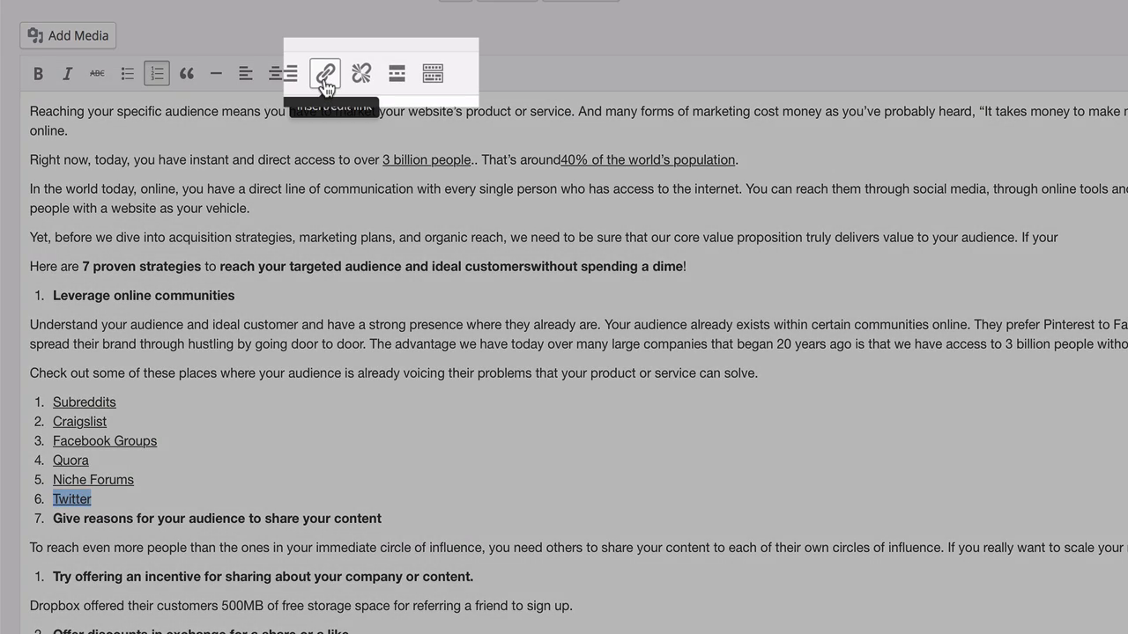
left_click(325, 76)
right_click(921, 410)
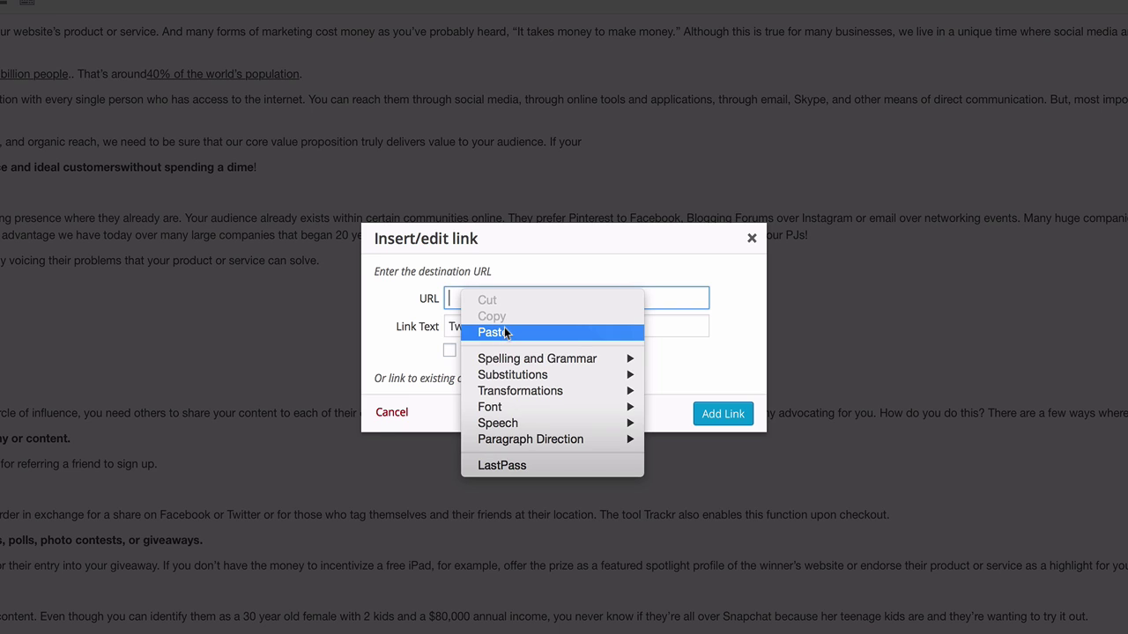
left_click(504, 331)
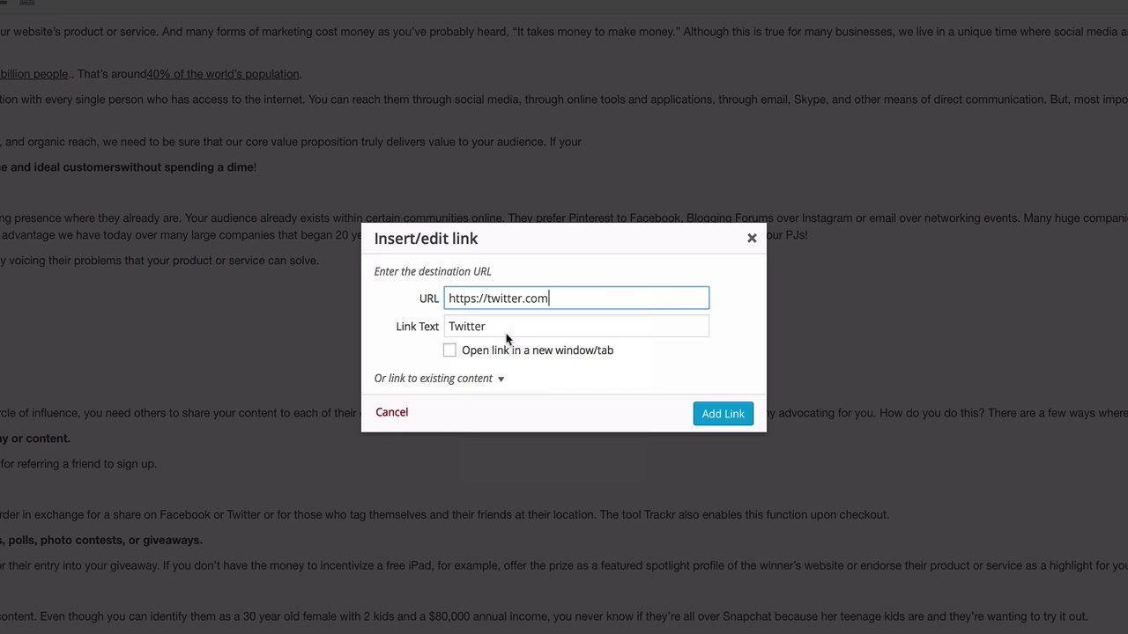
left_click(451, 351)
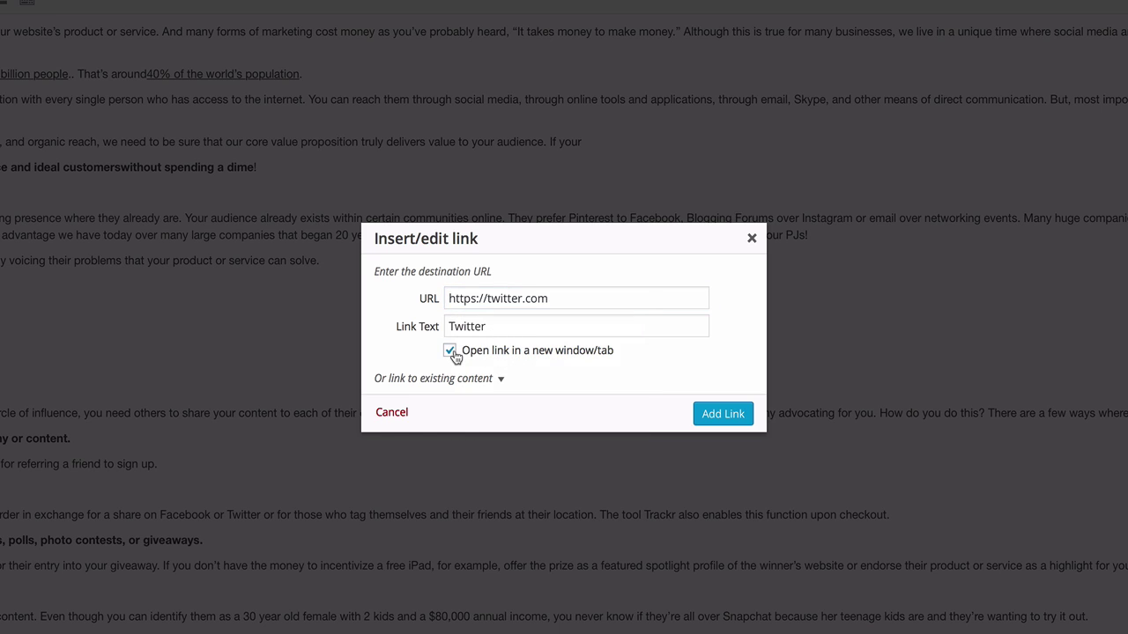
left_click(727, 415)
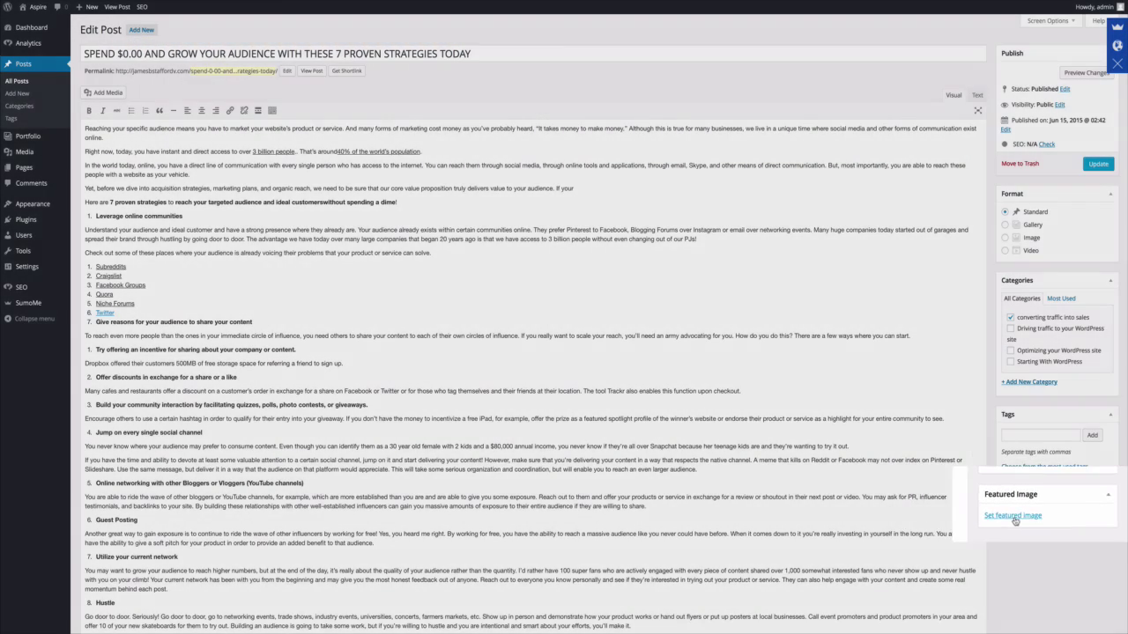
Upload Shutterstock photo pack 3 copy.jpg and make it the post's featured image.
left_click(978, 526)
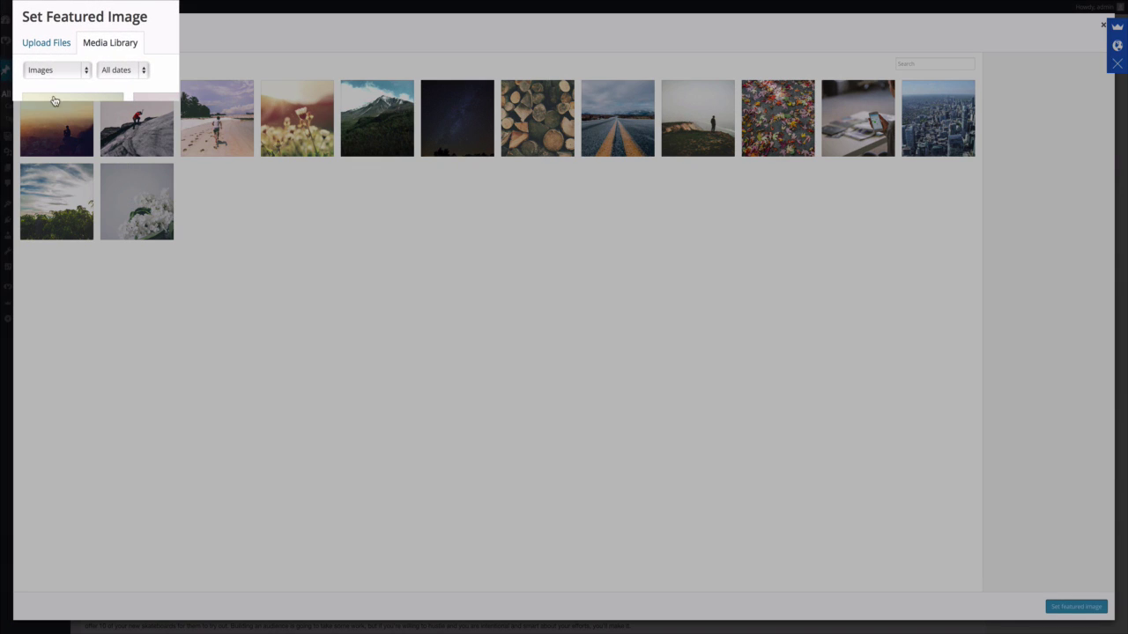
left_click(40, 44)
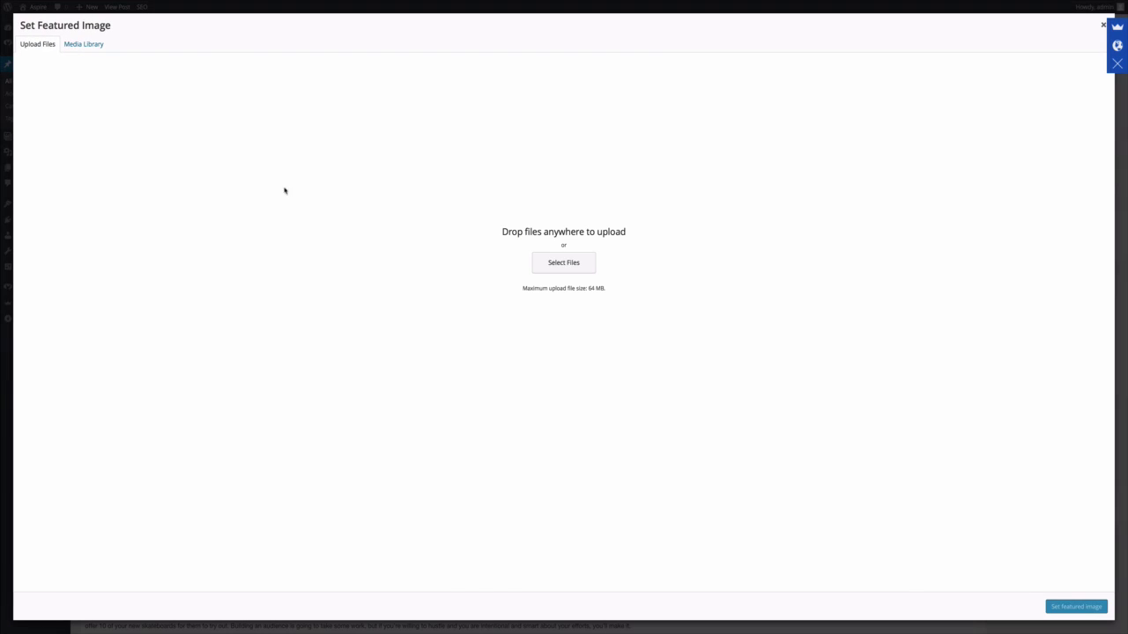
left_click(582, 268)
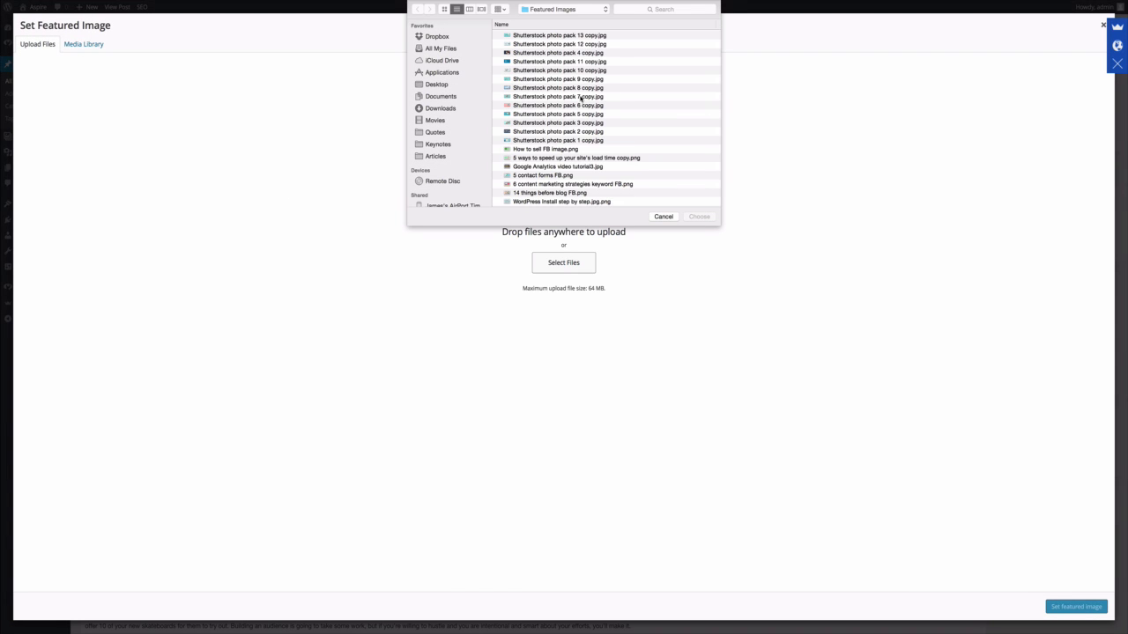
left_click(558, 123)
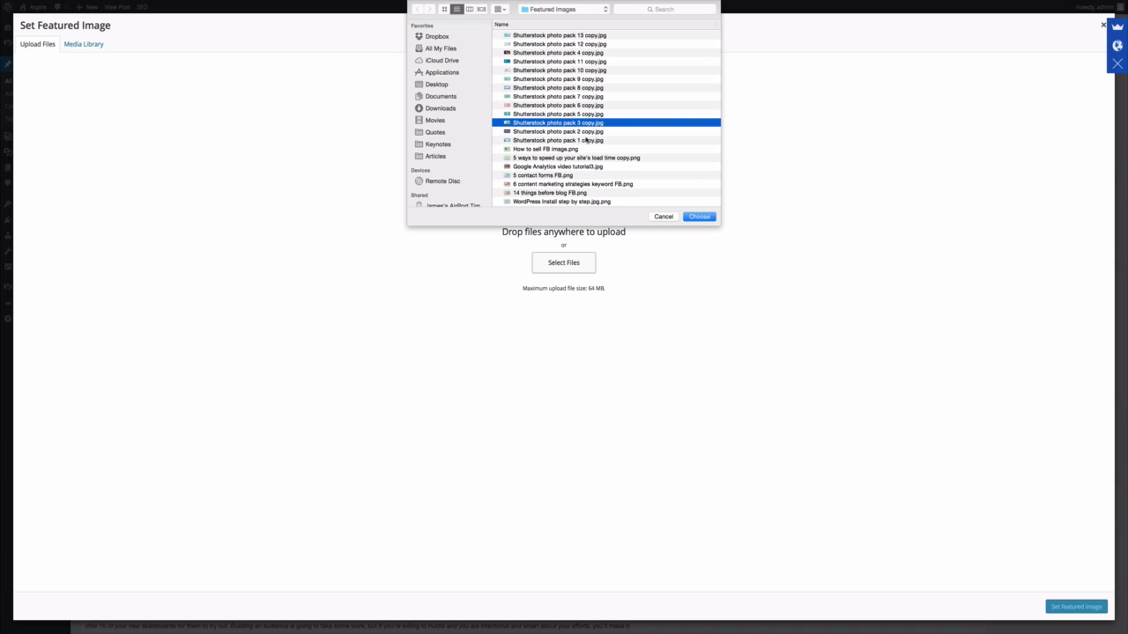
left_click(700, 216)
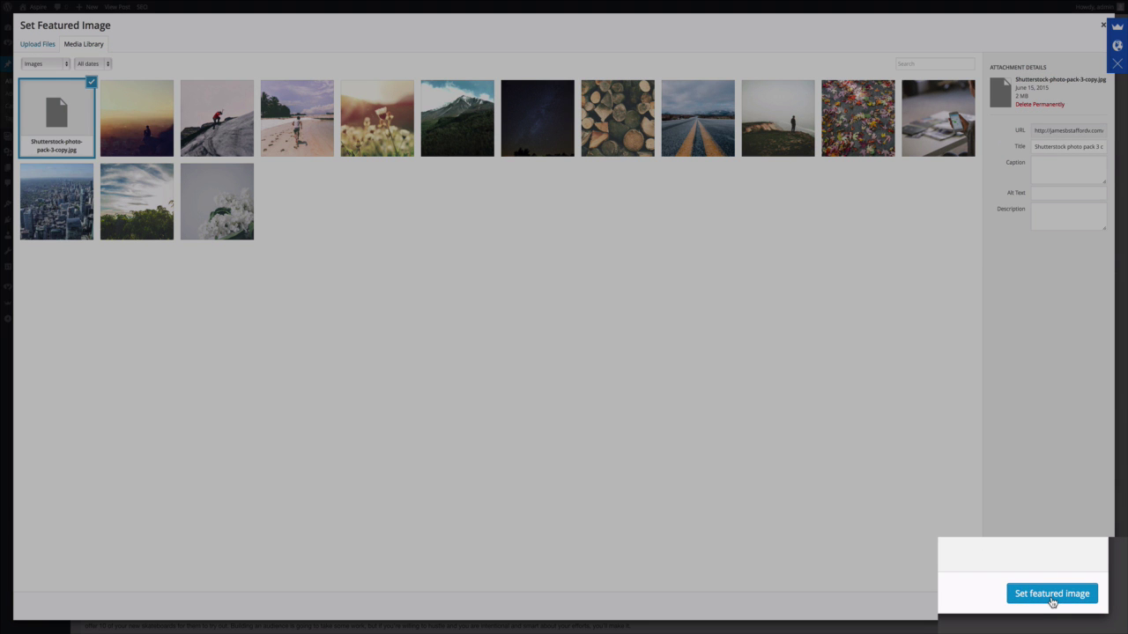
left_click(1051, 602)
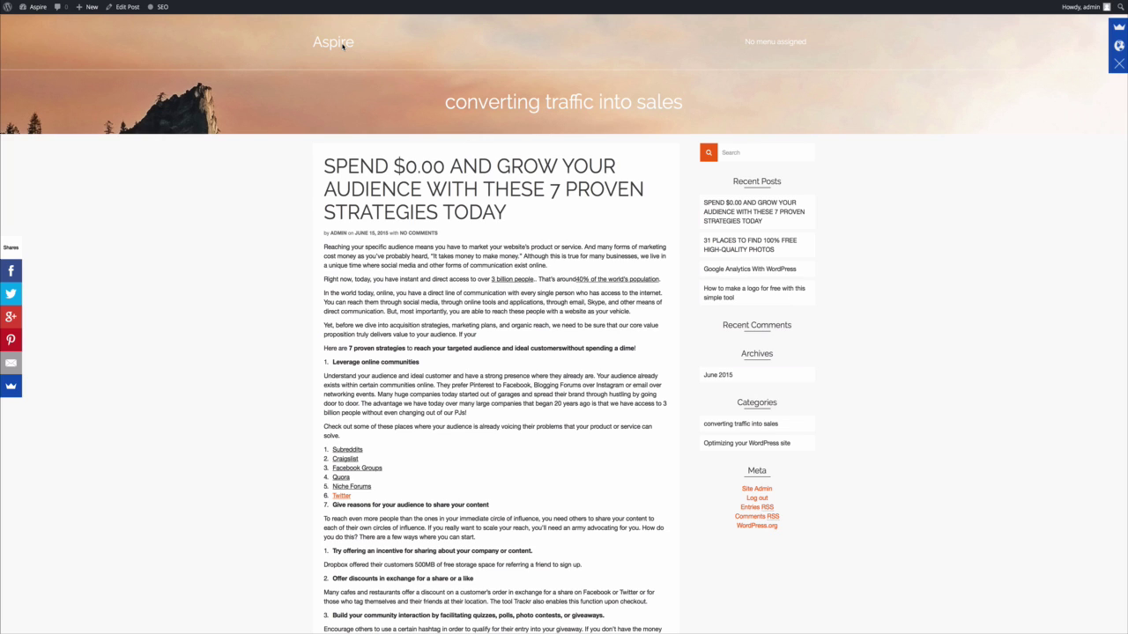
Go to the Aspire home page from the site title to see the new post leading the list.
left_click(343, 45)
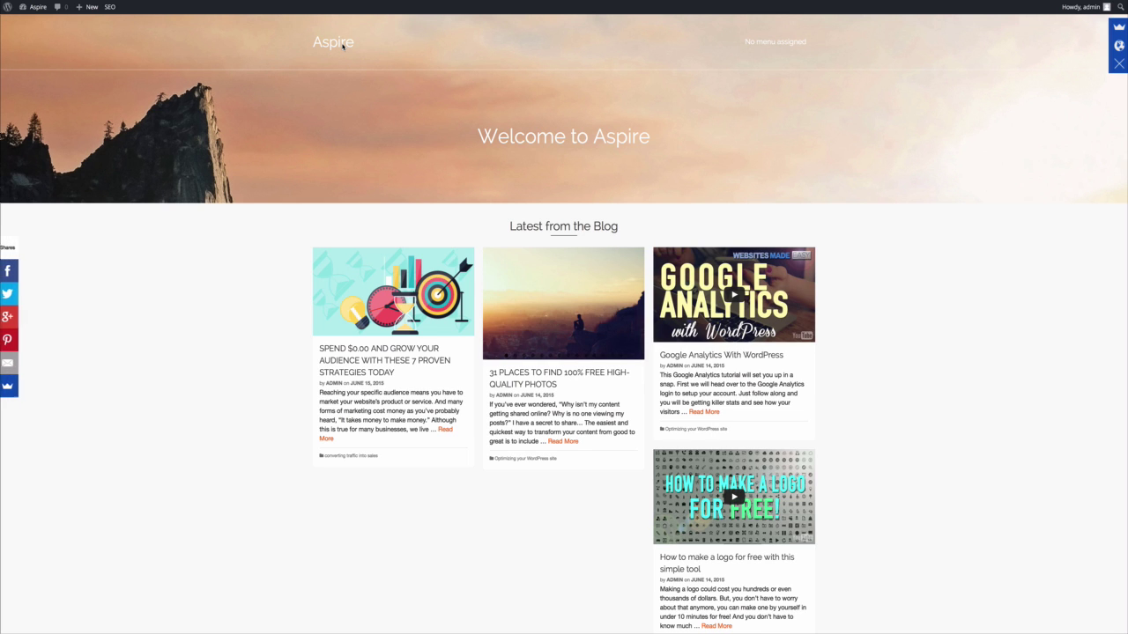
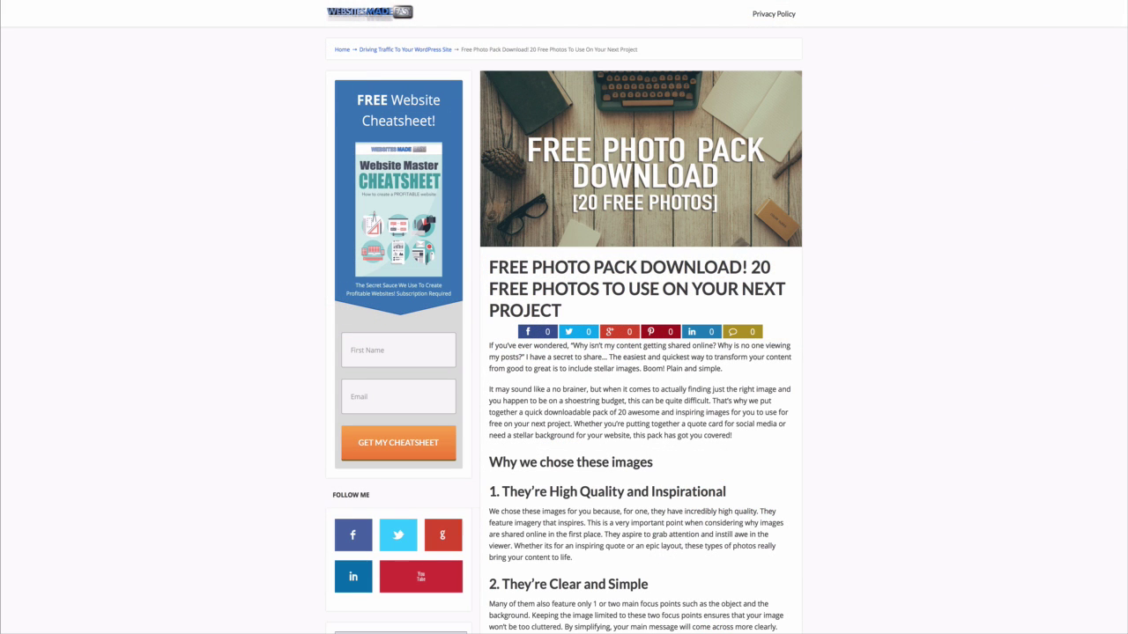
Scroll down the 'Free Photo Pack Download!' post on the Aspire site.
scroll(564, 317, "down", 5)
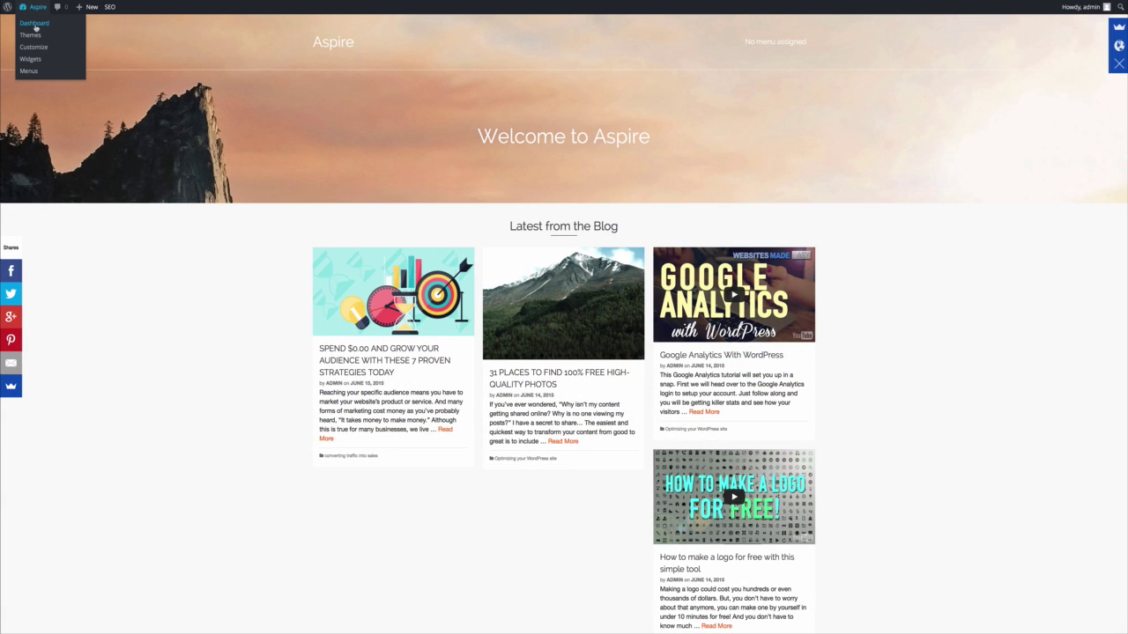
Start a new post and copy the heading 'THE TOP 10 FATAL WEBSITE DESIGN MISTAKES TO AVOID' from Word.
left_click(47, 31)
mouse_move(42, 92)
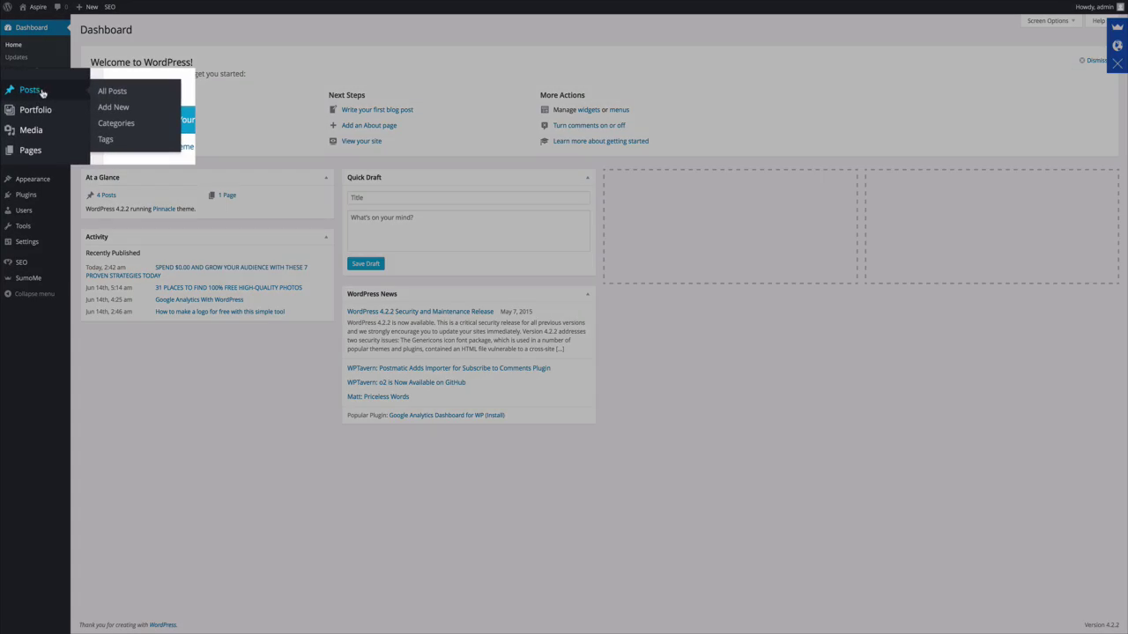
left_click(115, 106)
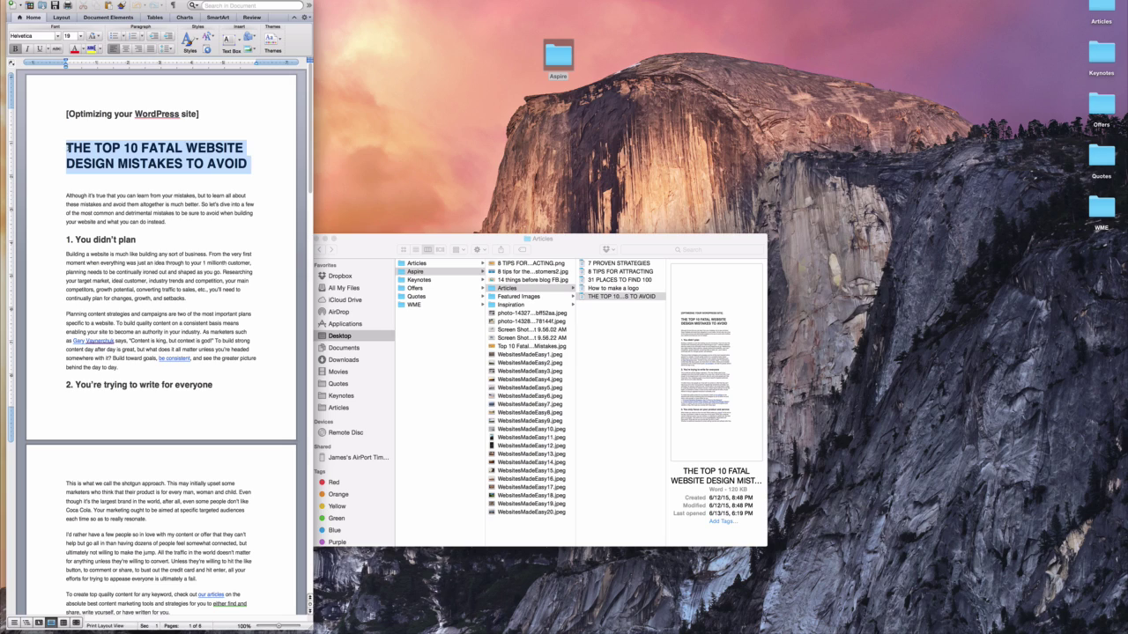
right_click(102, 152)
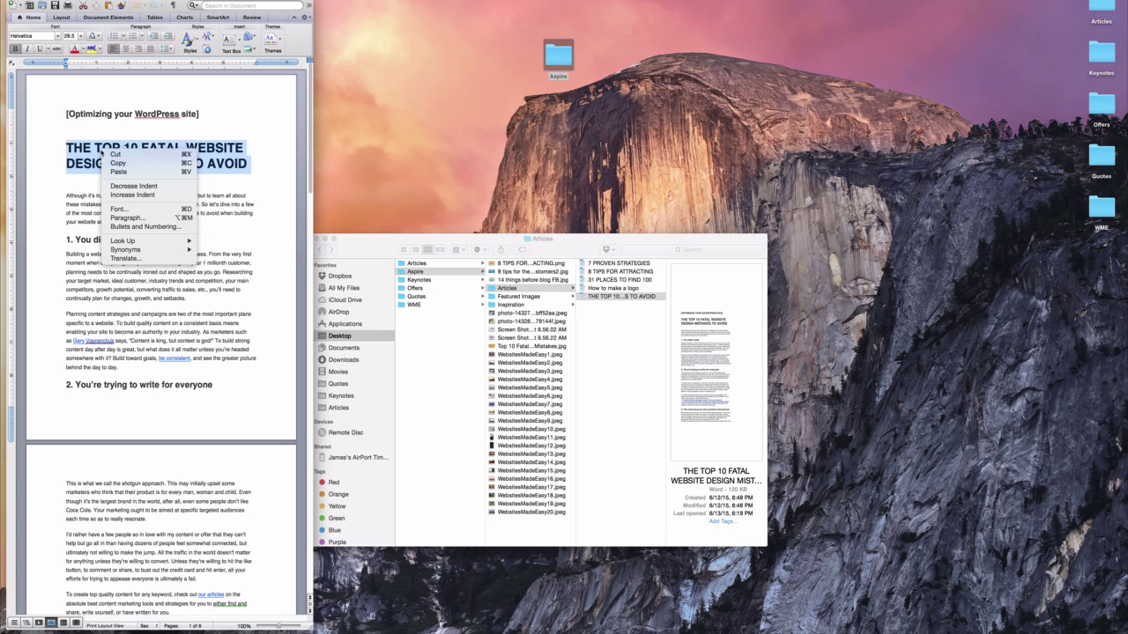
left_click(118, 163)
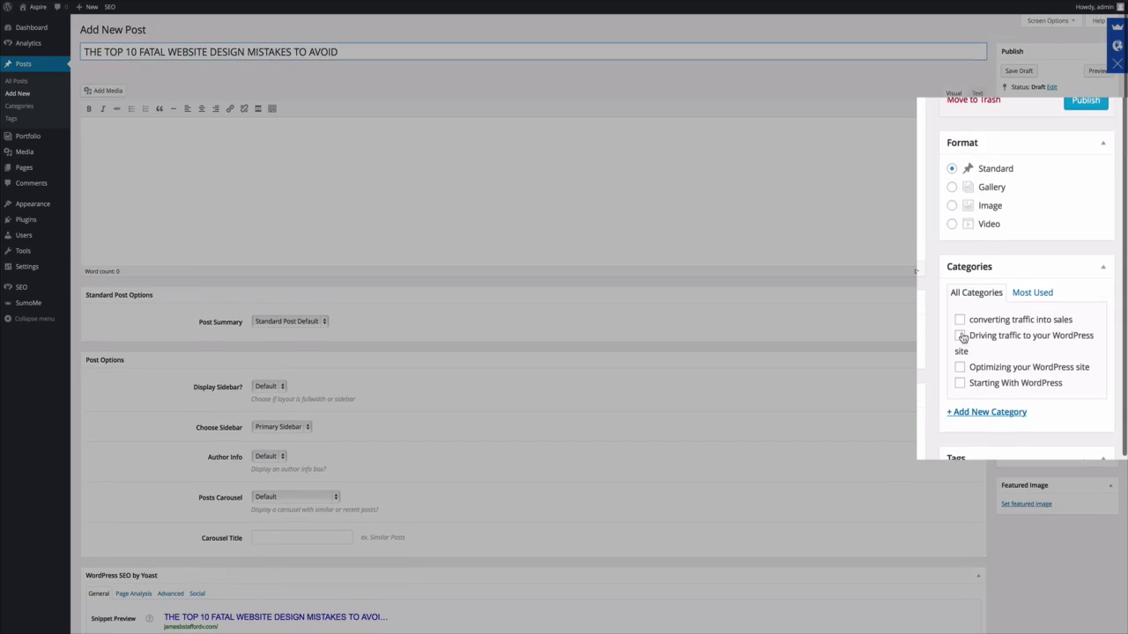
Select the article body in the Word document for the post, then open the featured-image picker.
left_click_drag(68, 195, 272, 627)
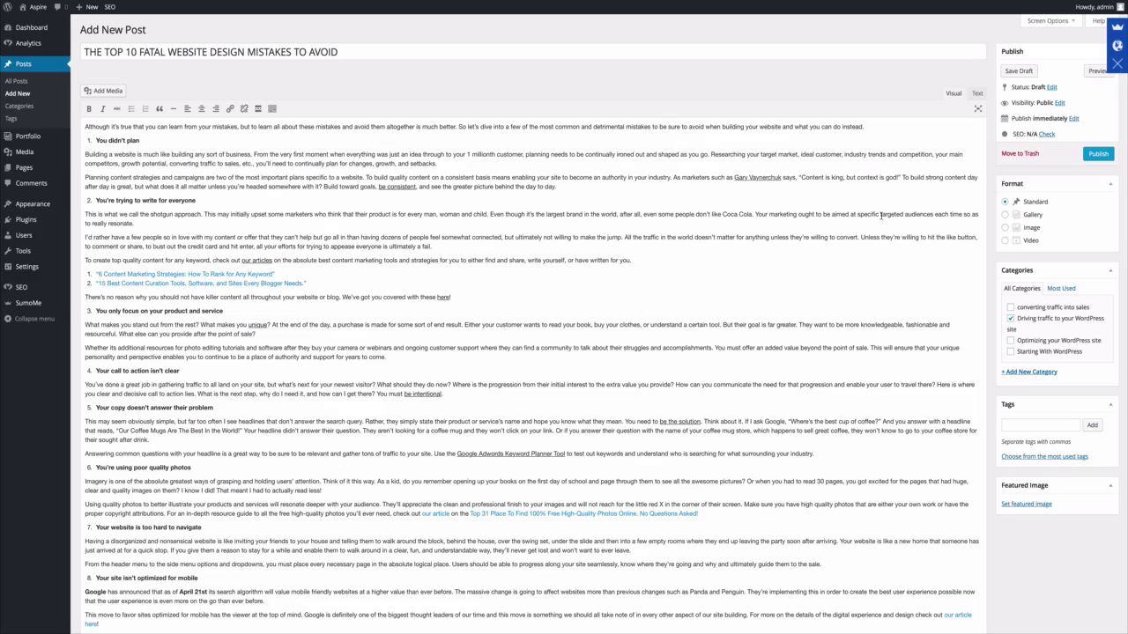
scroll(880, 215, "down", 10)
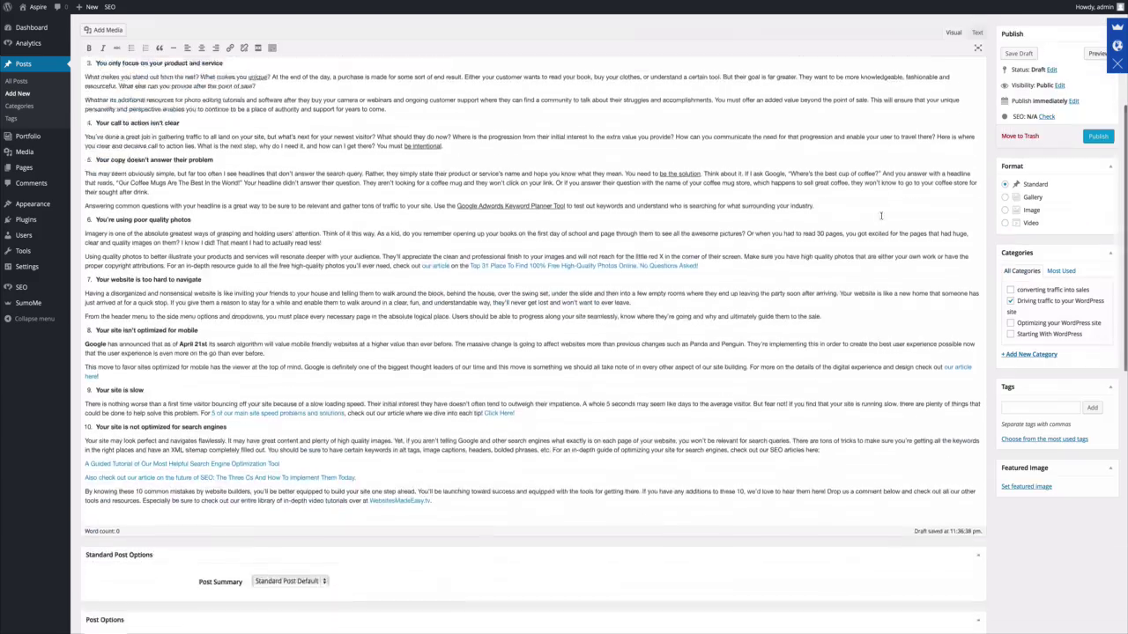
scroll(889, 225, "up", 10)
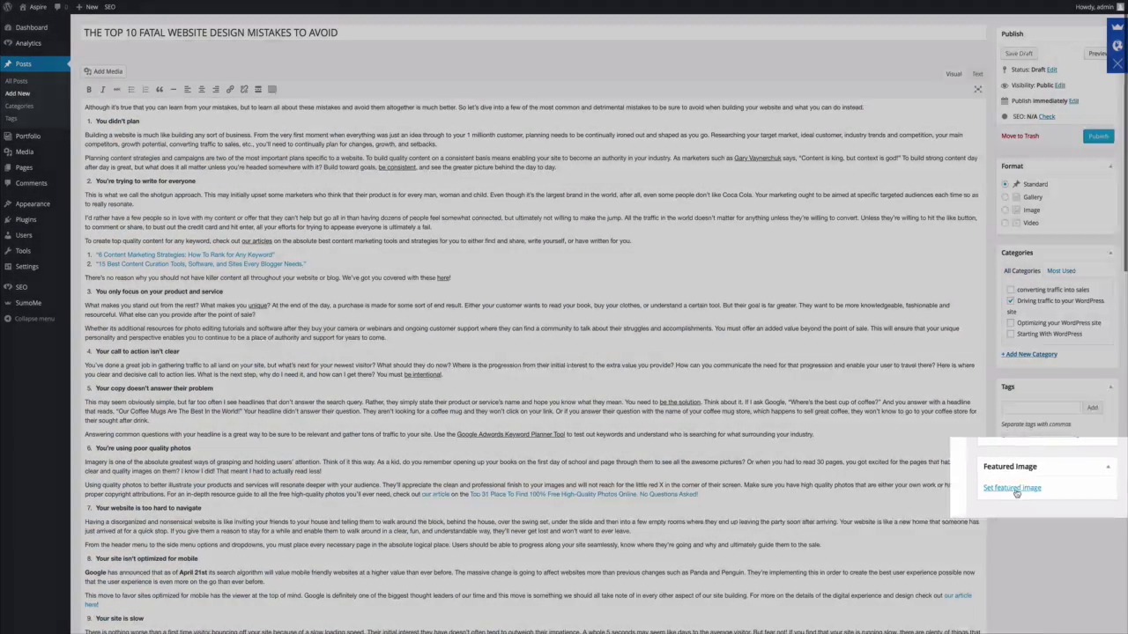
left_click(1004, 487)
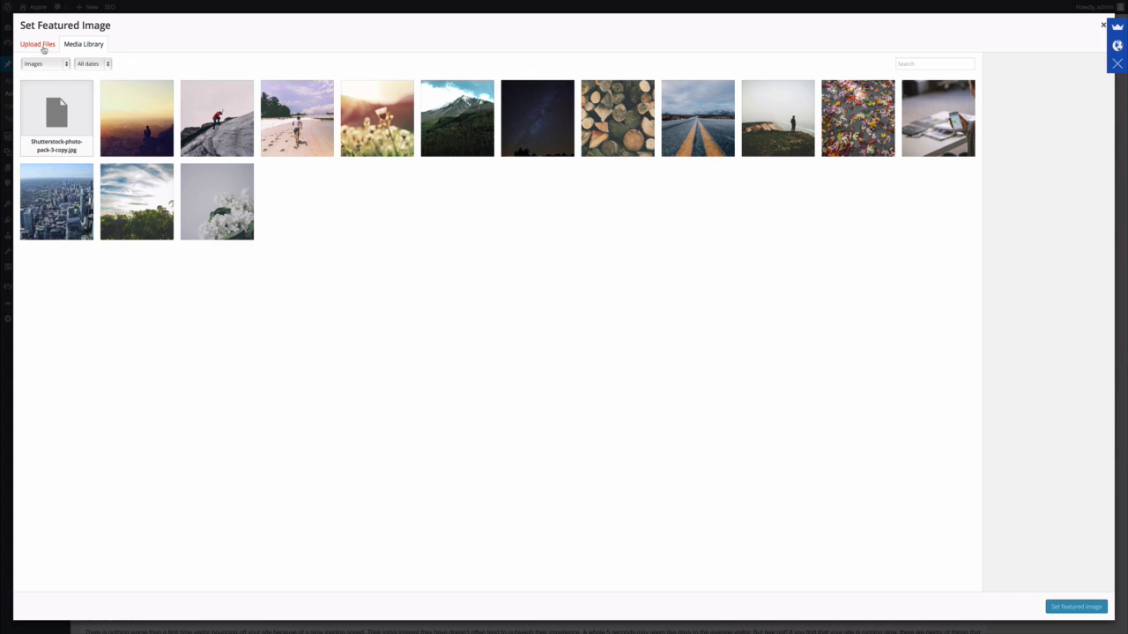
Upload Shutterstock-photo-pack-8-copy.jpg and set it as the post's featured image.
left_click(43, 50)
left_click(560, 263)
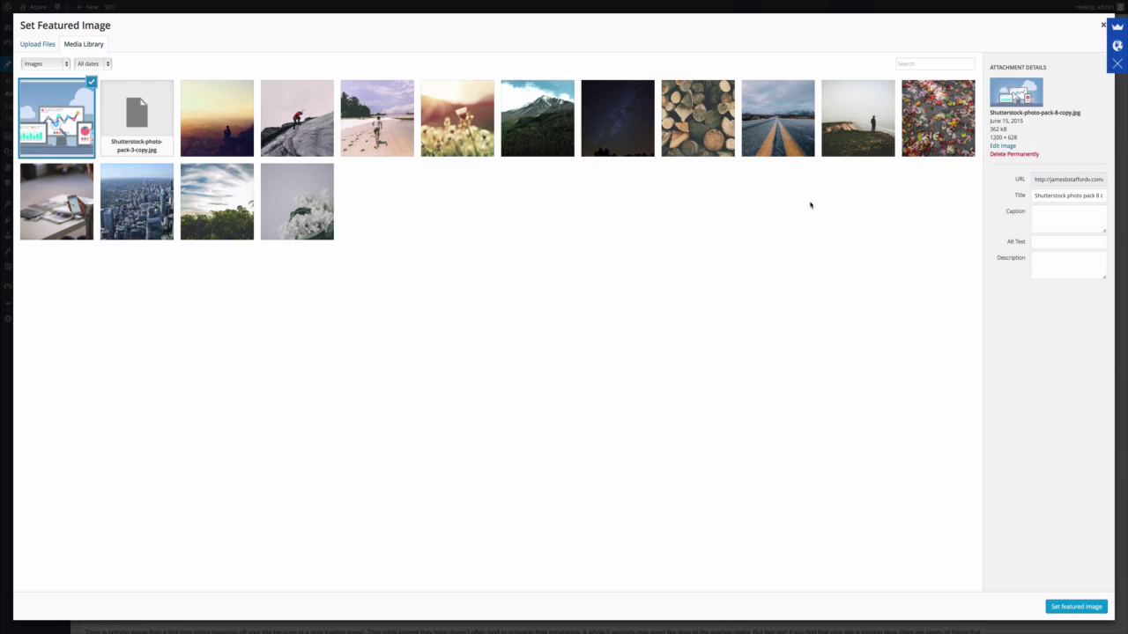
left_click(1076, 607)
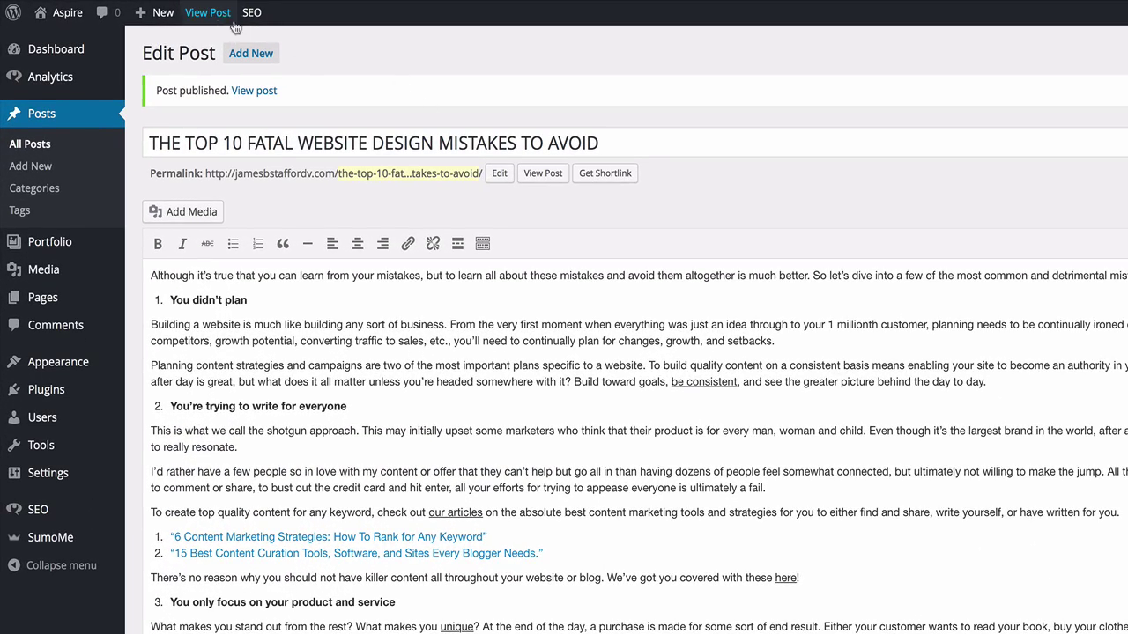
View the published Top 10 post, see it leading the Aspire home page, then return to the Dashboard.
left_click(543, 173)
scroll(293, 415, "down", 3)
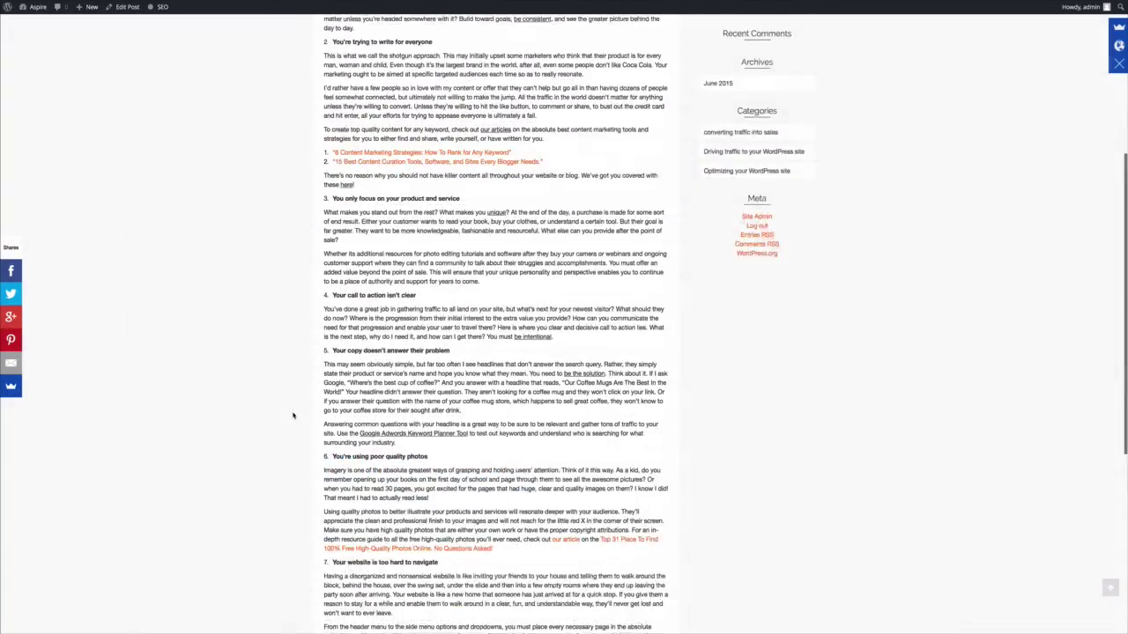
scroll(293, 416, "up", 5)
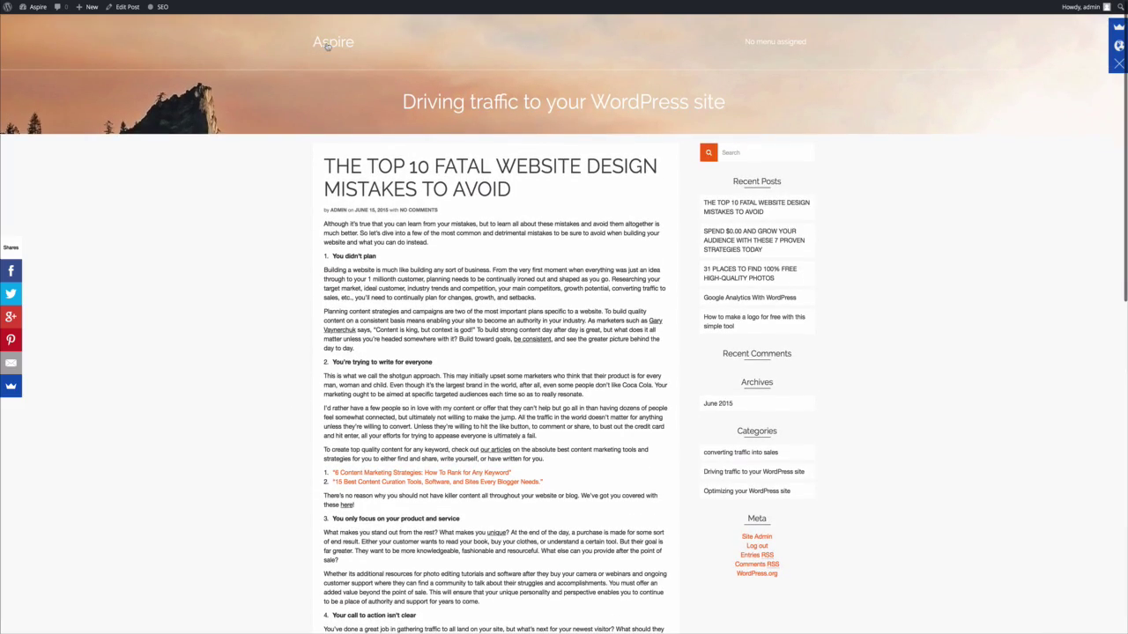
left_click(328, 47)
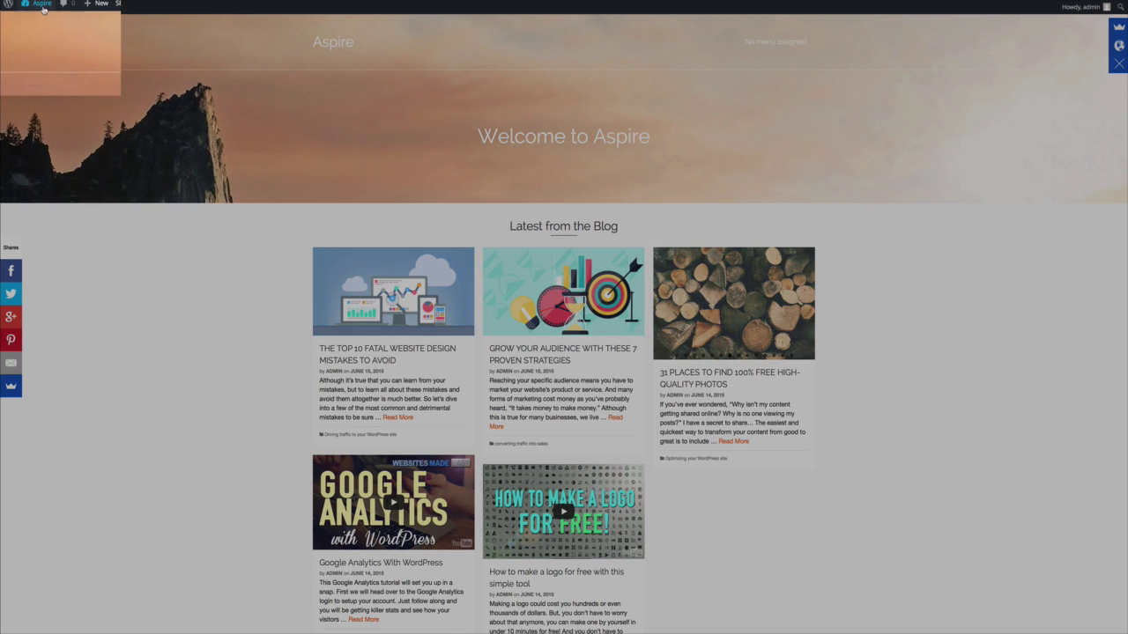
mouse_move(38, 6)
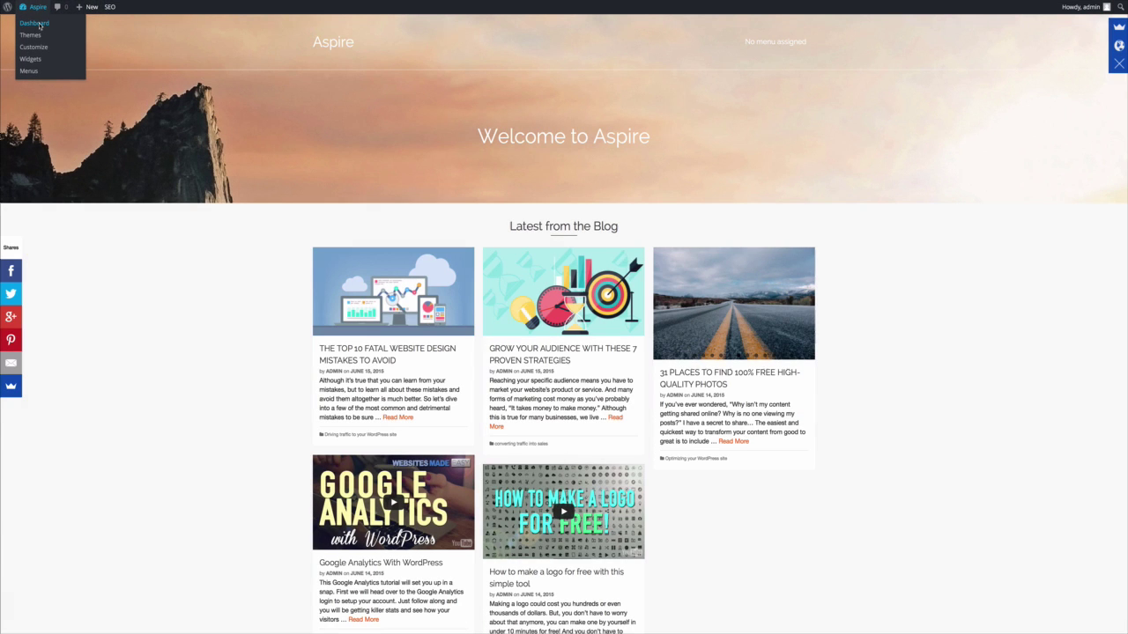
left_click(35, 23)
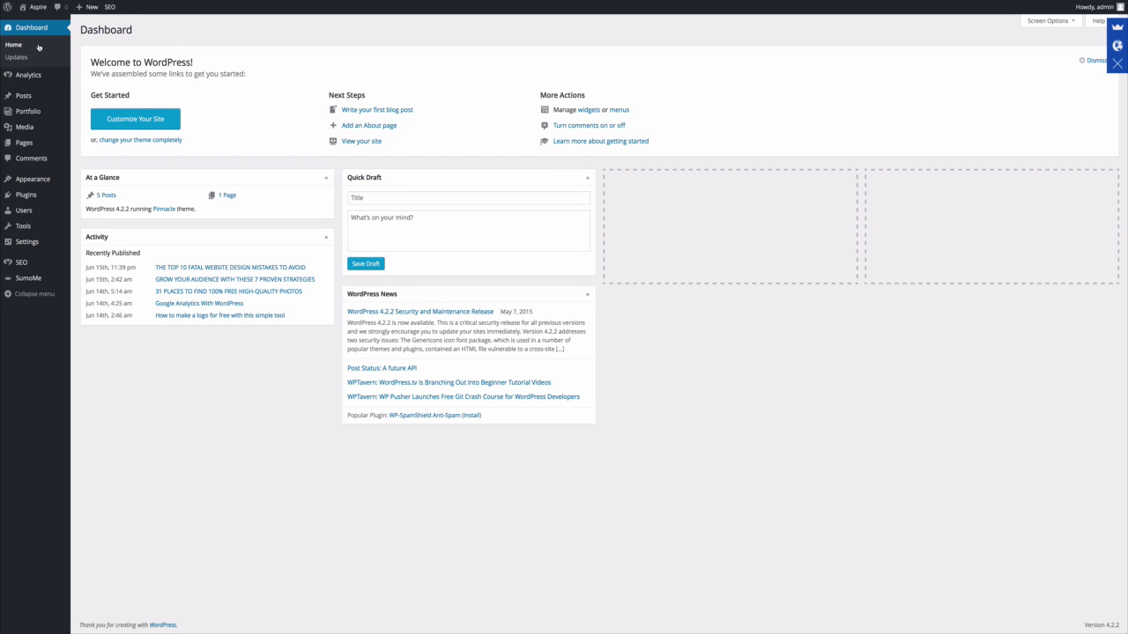
Start a new post and copy the title '8 TIPS FOR ATTRACTING THE RIGHT CUSTOMERS TO YOUR BUSINESS' from Word.
mouse_move(26, 96)
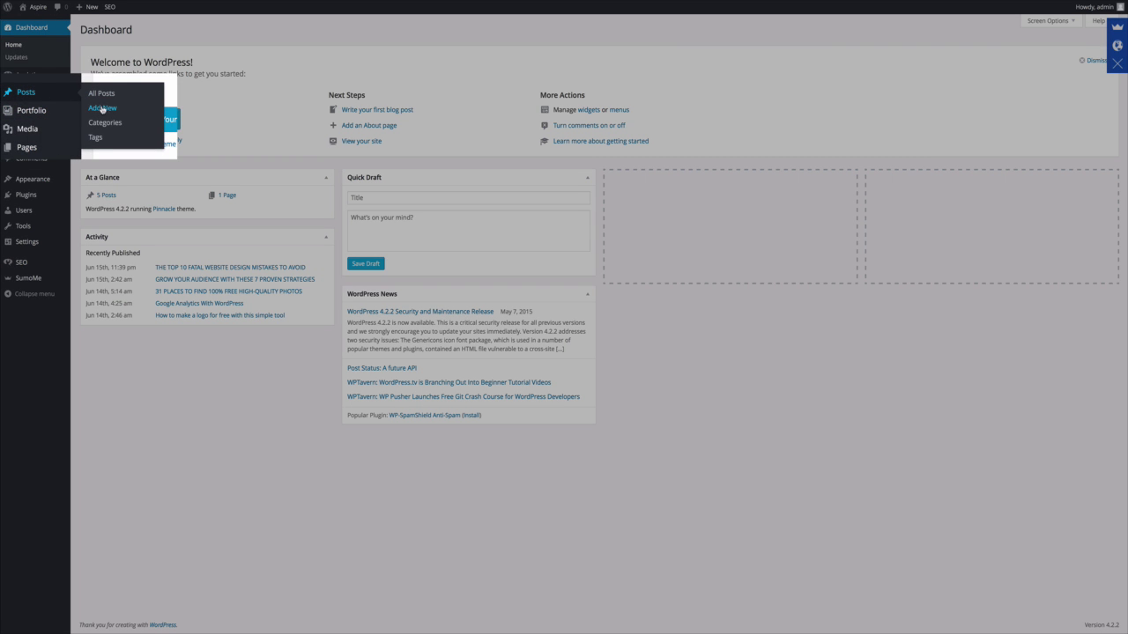
left_click(104, 109)
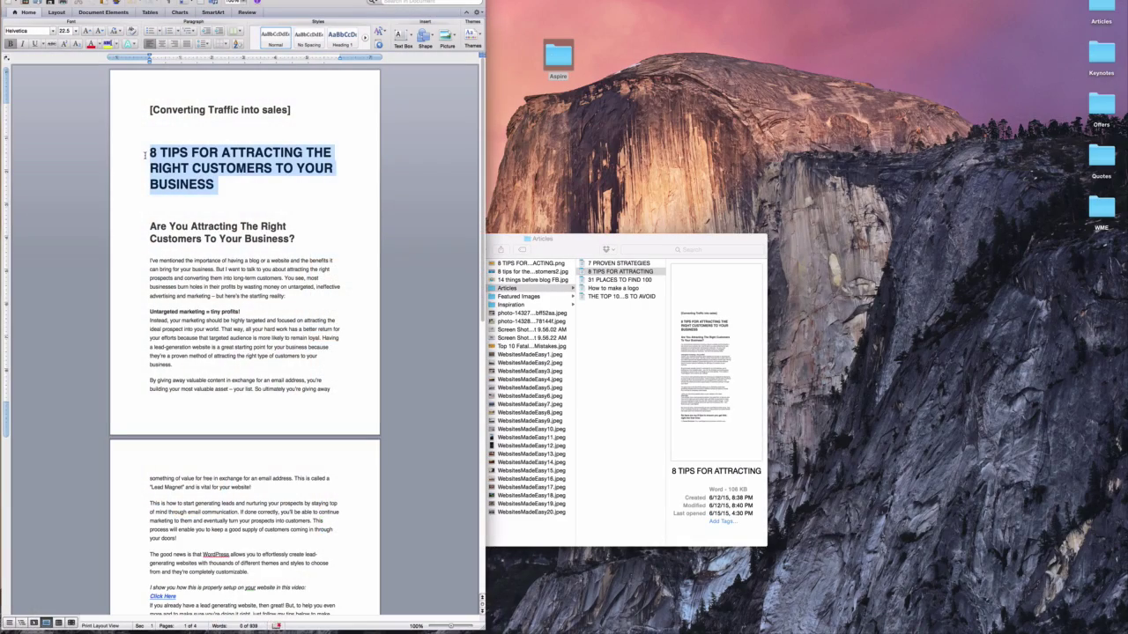
right_click(181, 157)
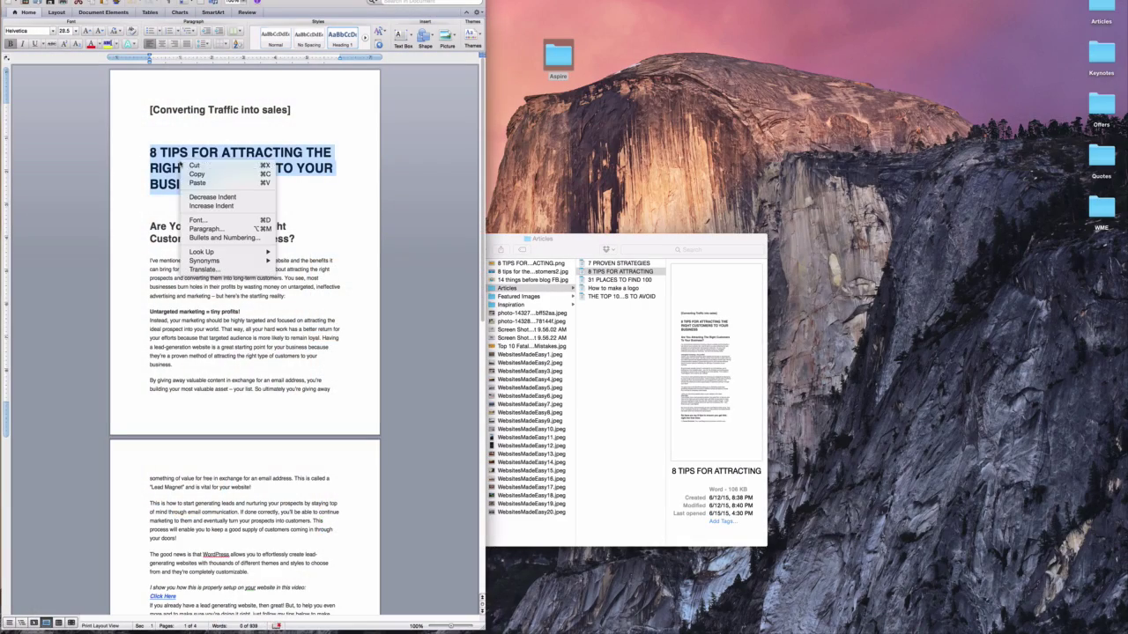
left_click(188, 177)
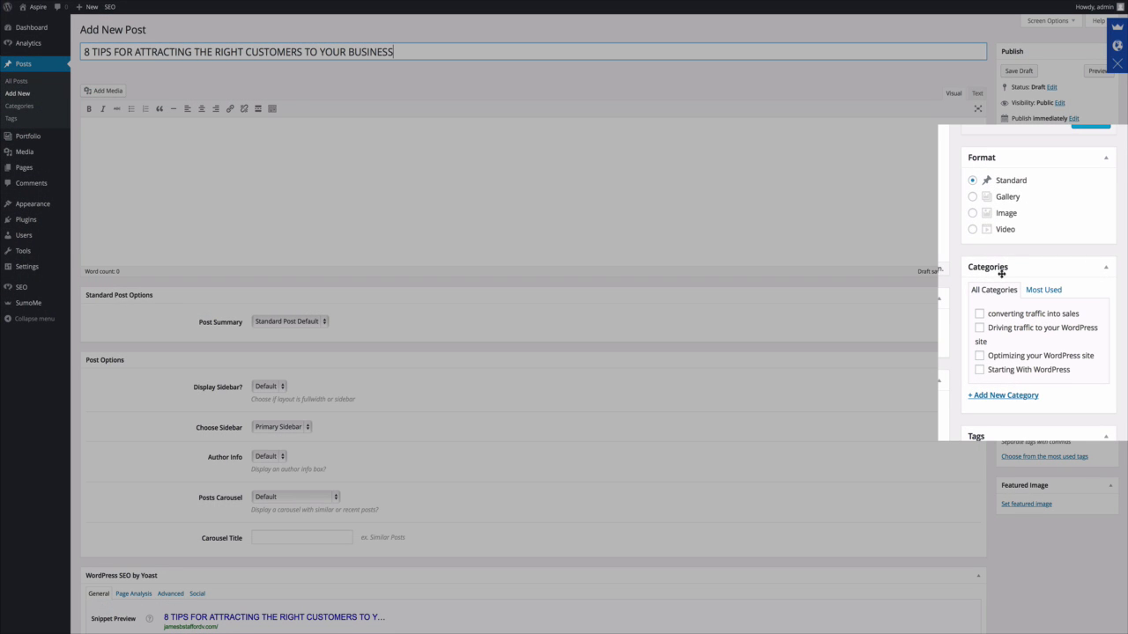
Categorise the post 'converting traffic into sales' and paste the article body from Word.
left_click(981, 316)
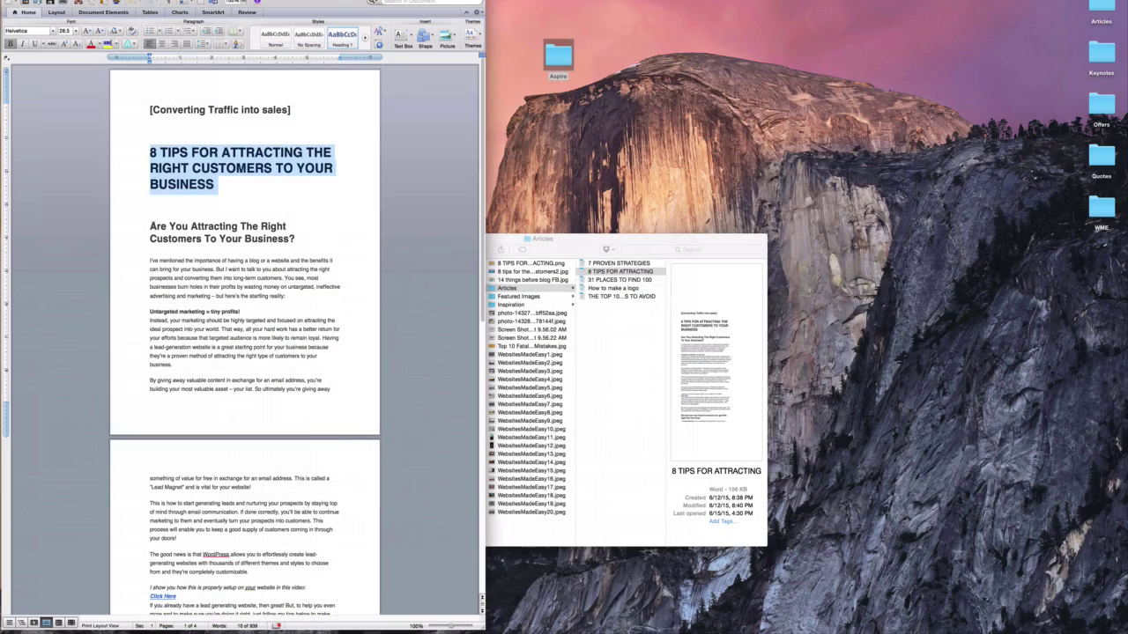
left_click_drag(151, 226, 335, 617)
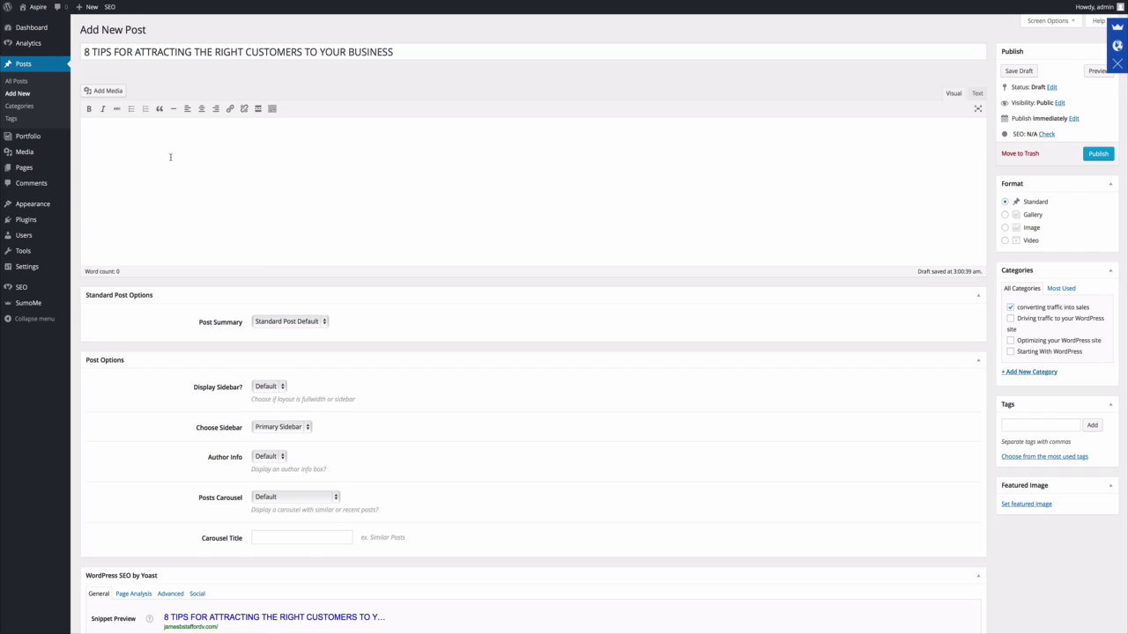
key("super+v")
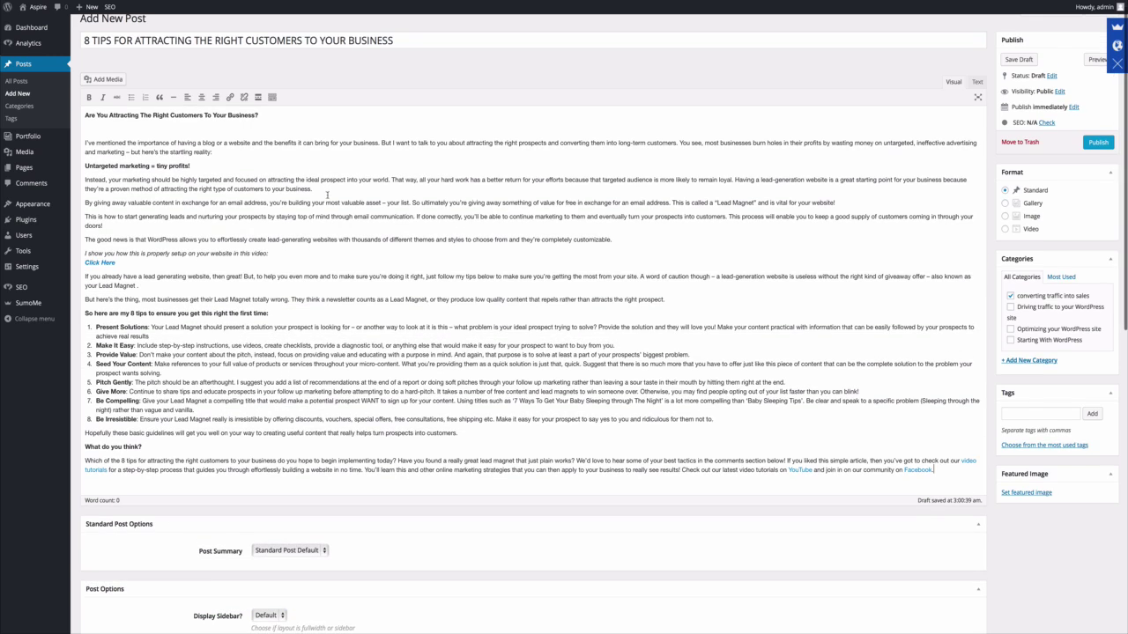
scroll(327, 196, "down", 4)
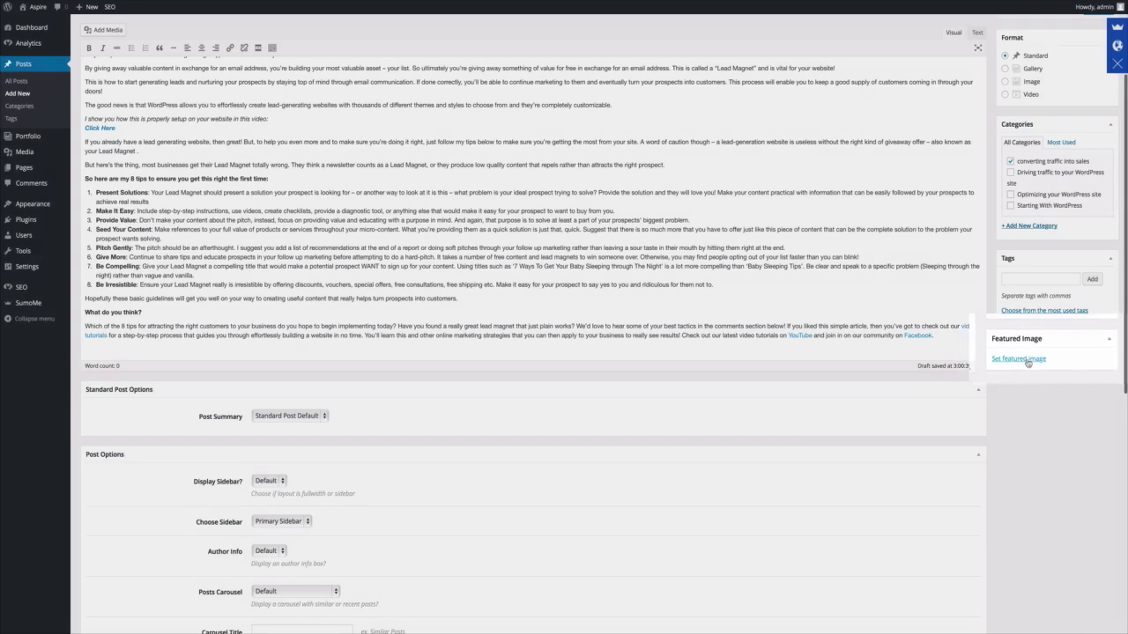
Upload Shutterstock photo pack 10 copy.jpg and make it the 8 Tips post's featured image.
left_click(1027, 361)
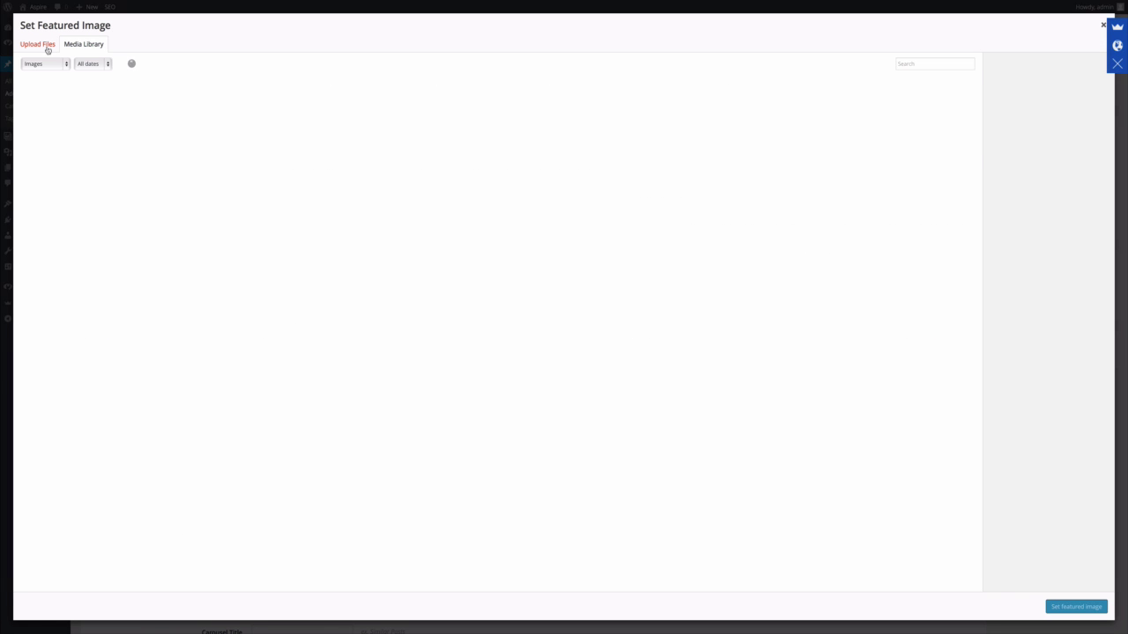
left_click(38, 44)
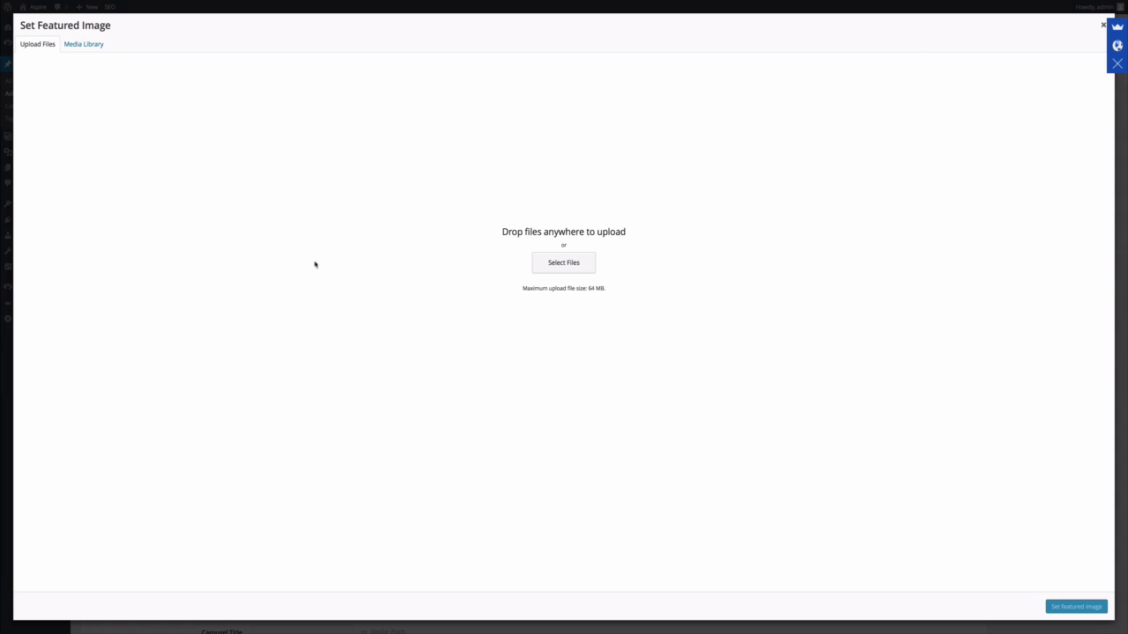
left_click(574, 264)
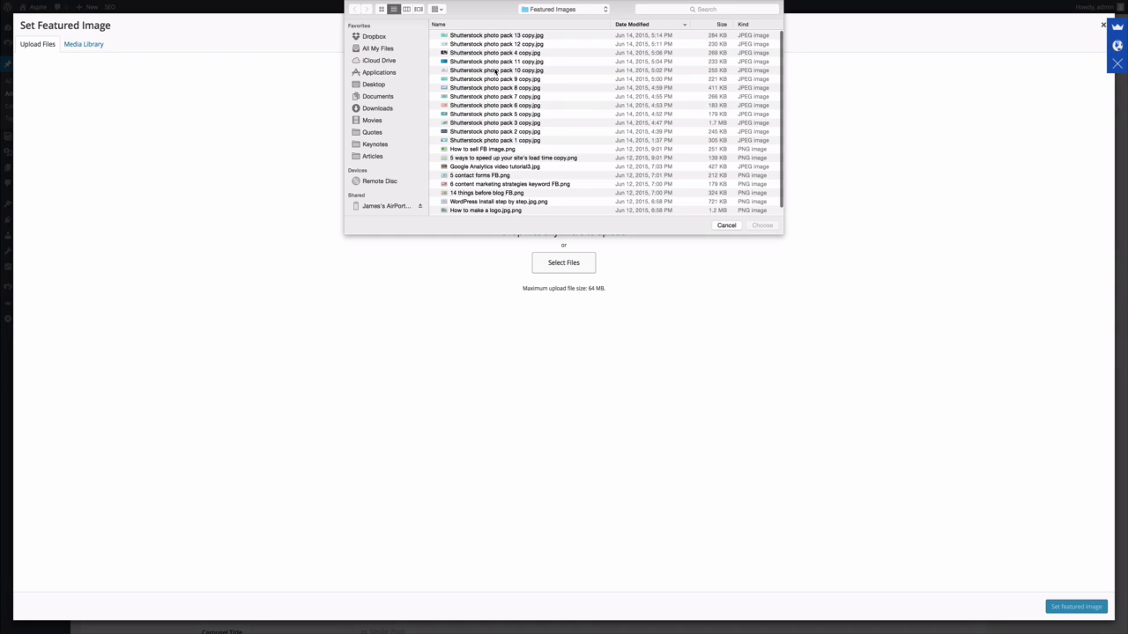
left_click(496, 70)
left_click(762, 226)
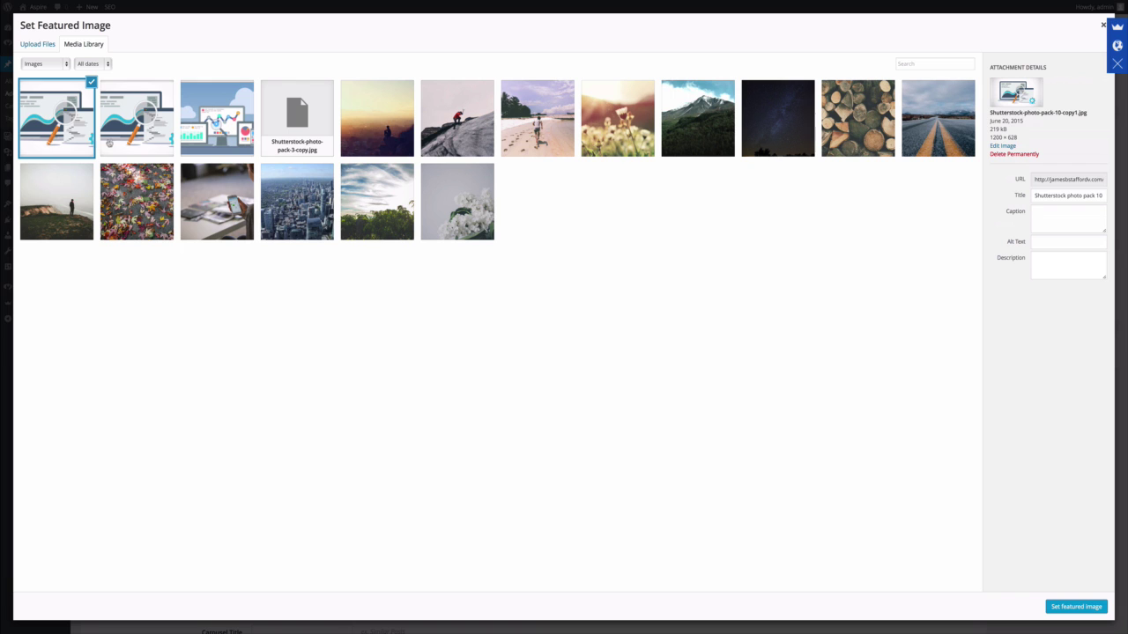
left_click(1077, 607)
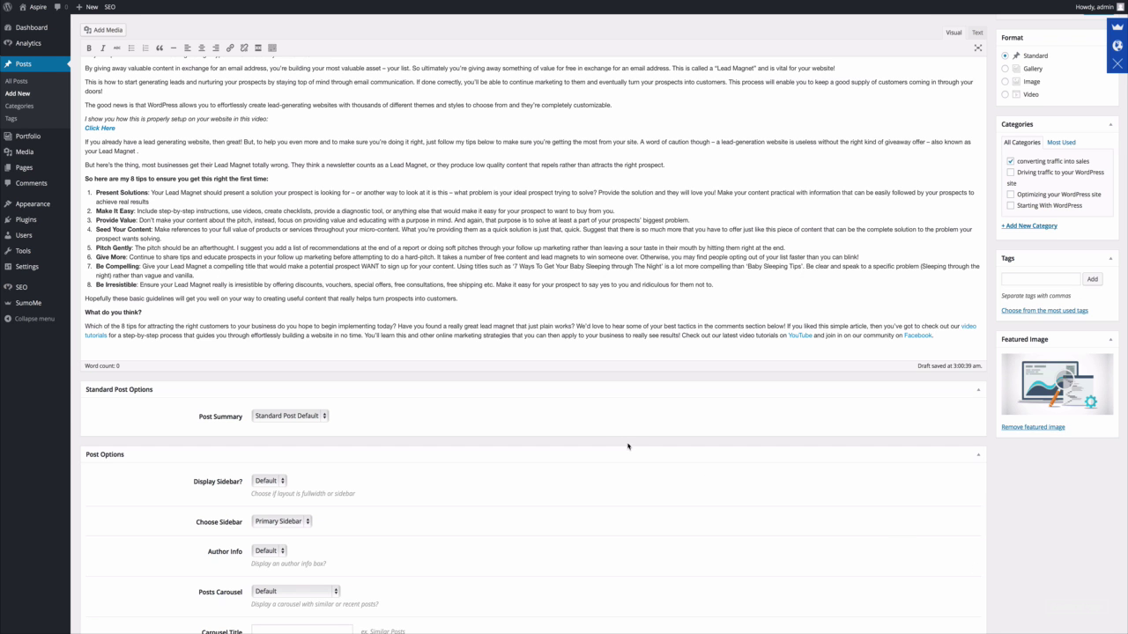
Publish the 8 Tips post and view it on the live site.
scroll(801, 261, "up", 4)
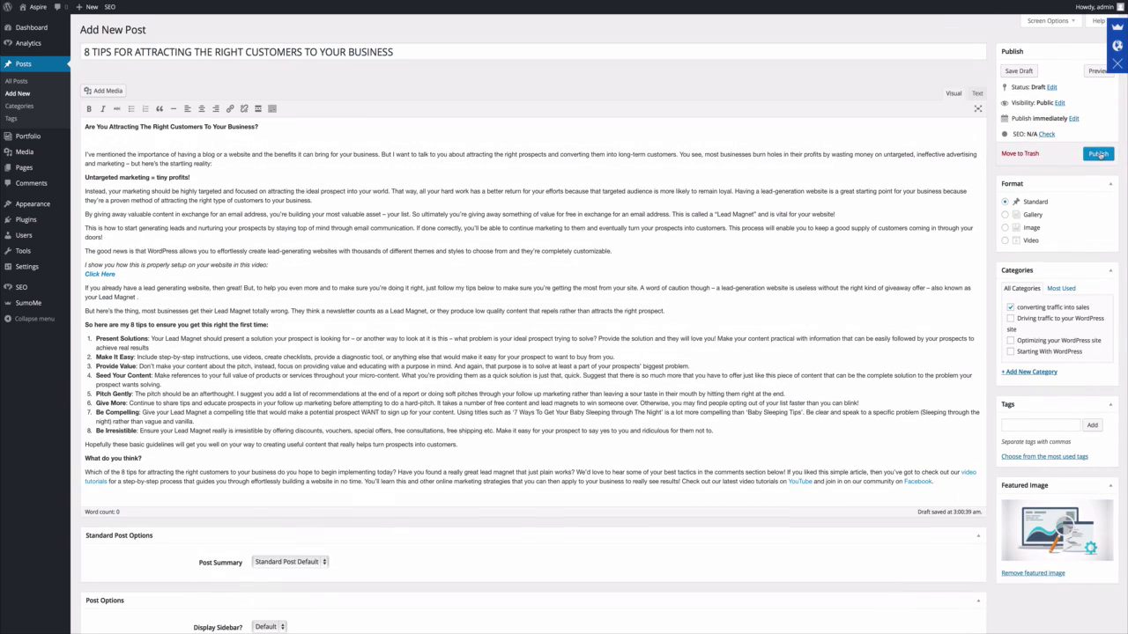
left_click(1097, 154)
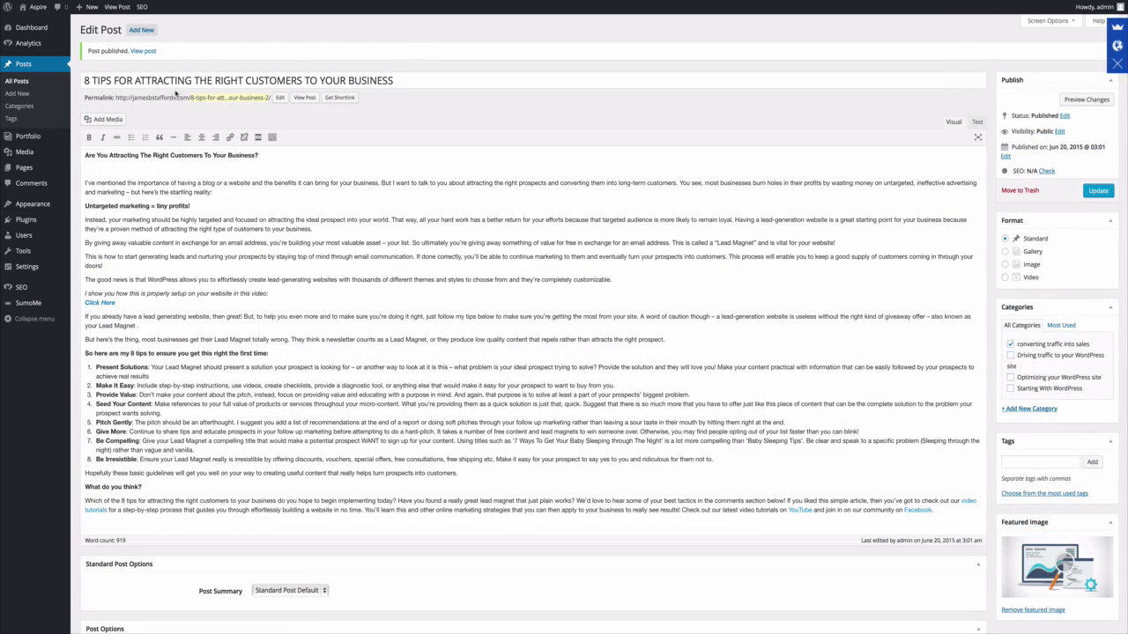
left_click(310, 100)
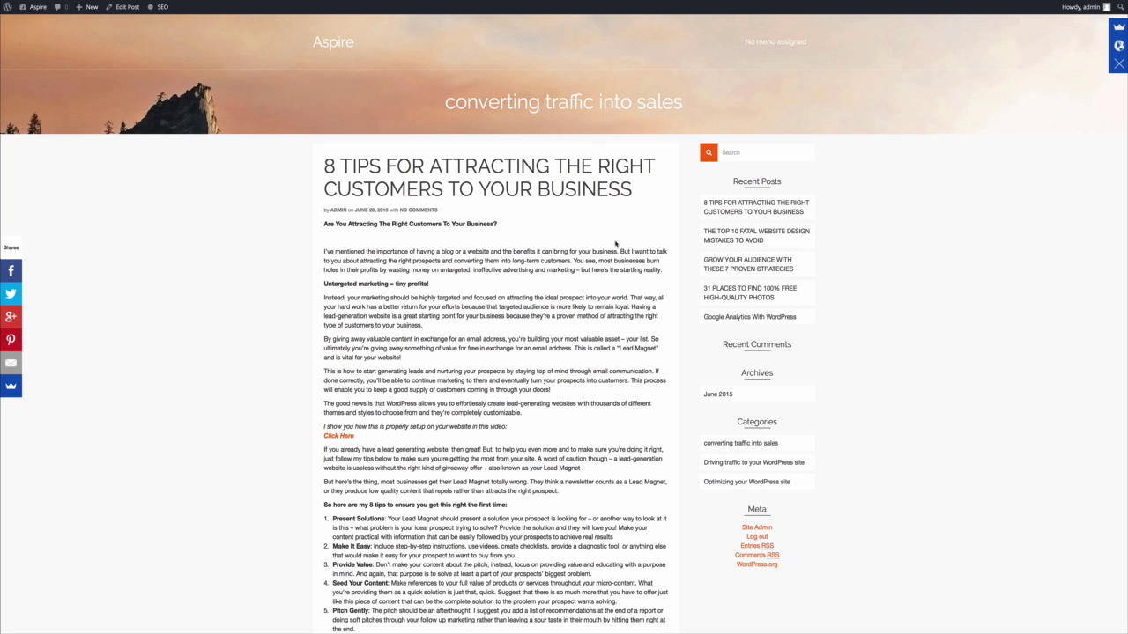
left_click(127, 8)
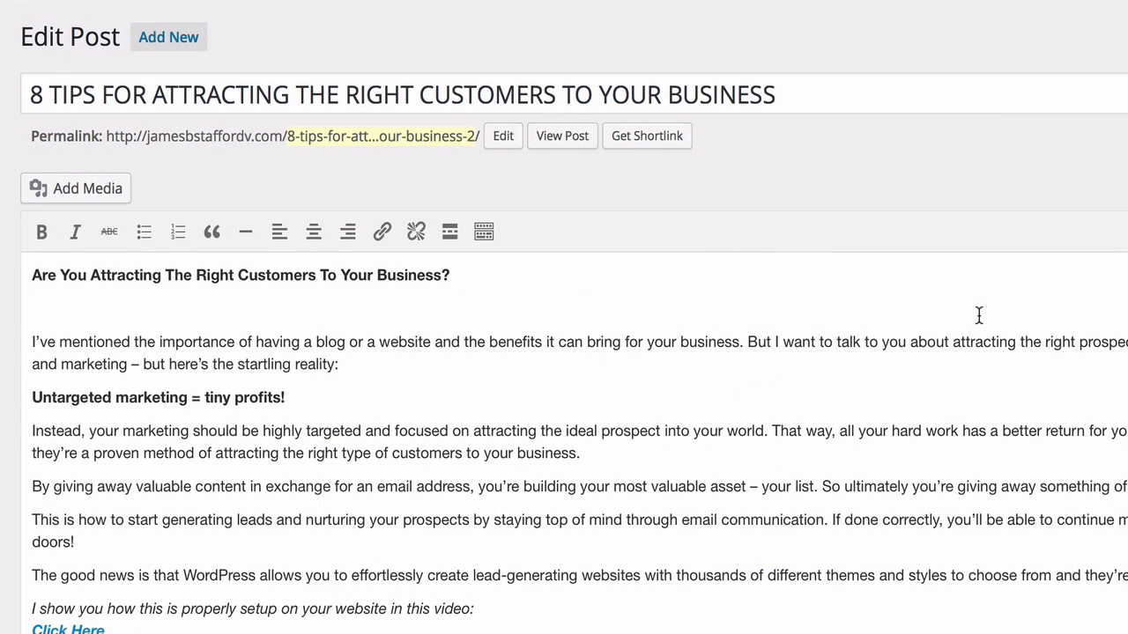
Insert the blue devices-and-charts image right after the post's opening heading.
left_click(487, 273)
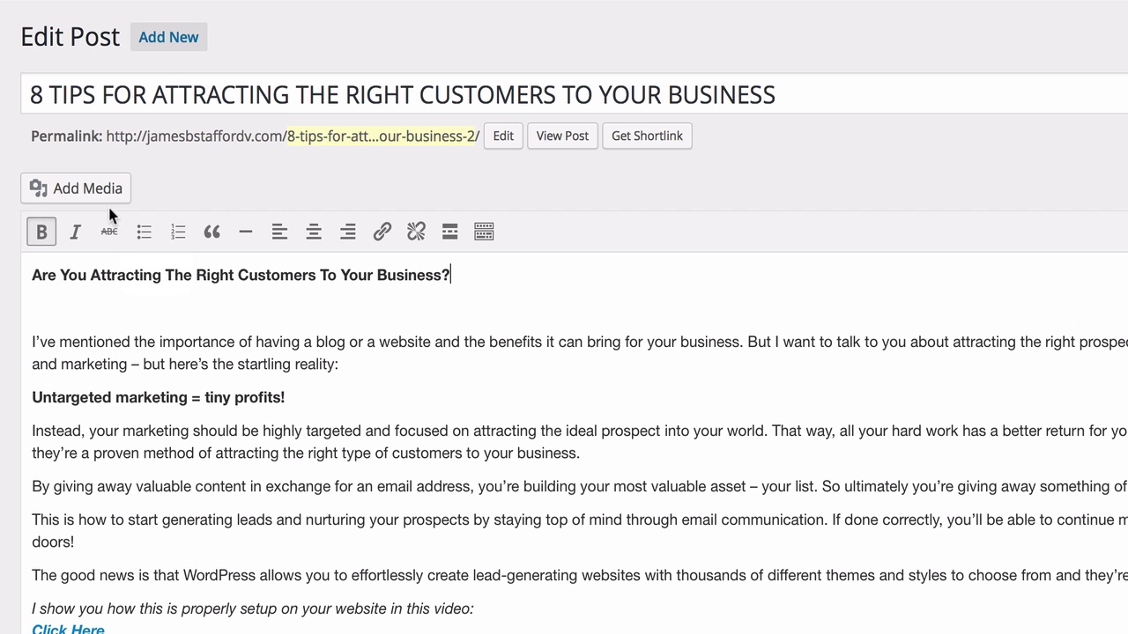
left_click(93, 199)
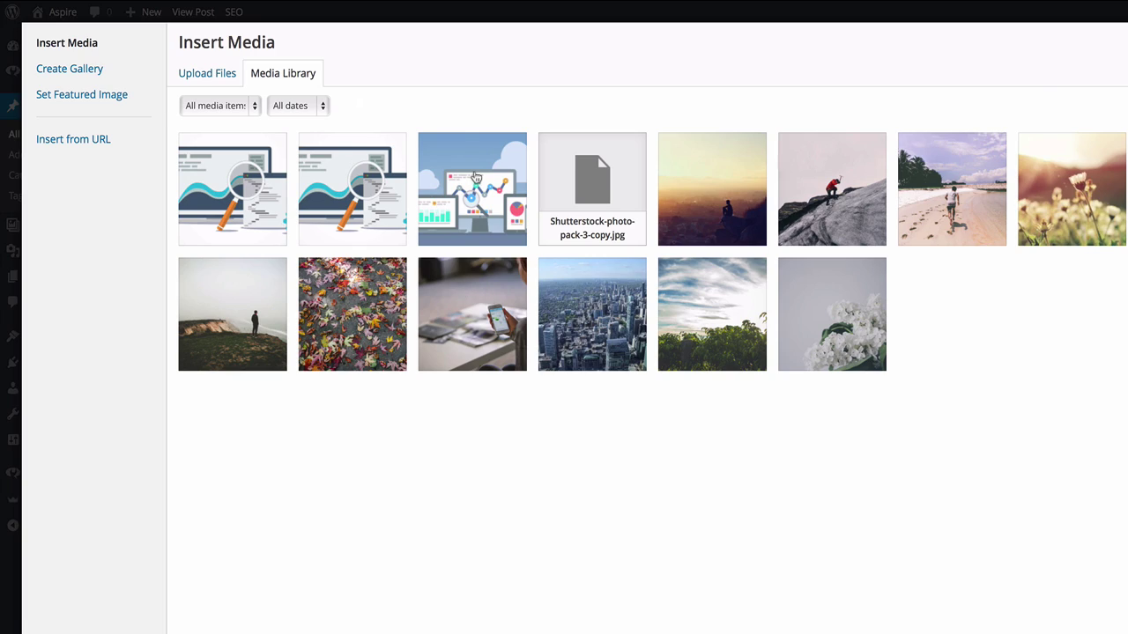
left_click(476, 179)
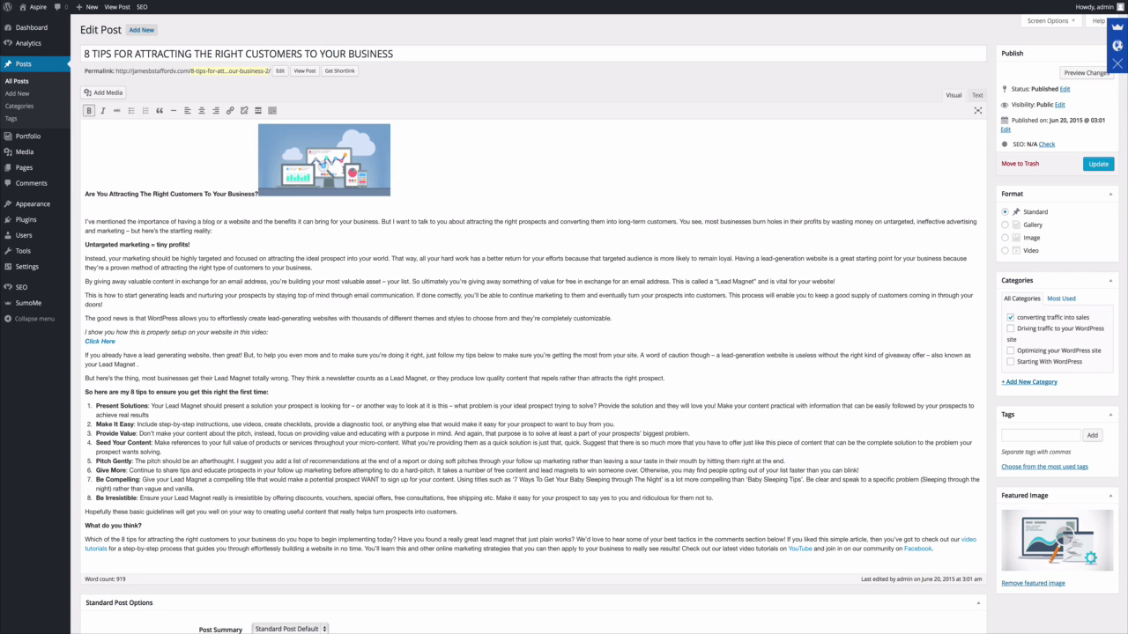
Set the inserted image to Align Right at Medium size, update, and view the post.
left_click(340, 172)
left_click(350, 174)
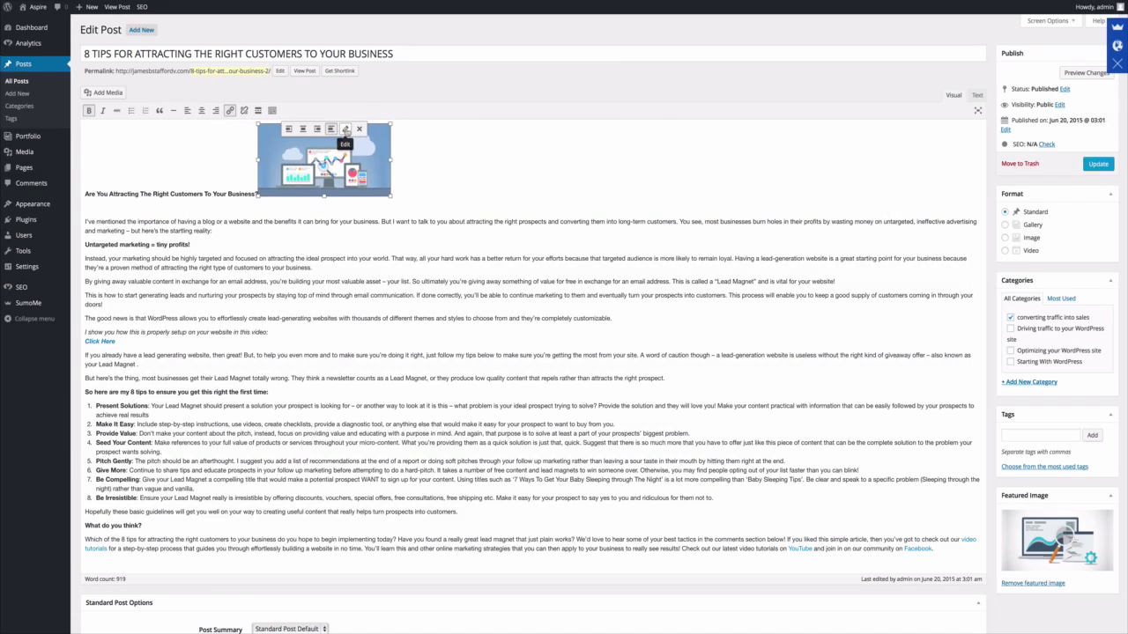
left_click(346, 128)
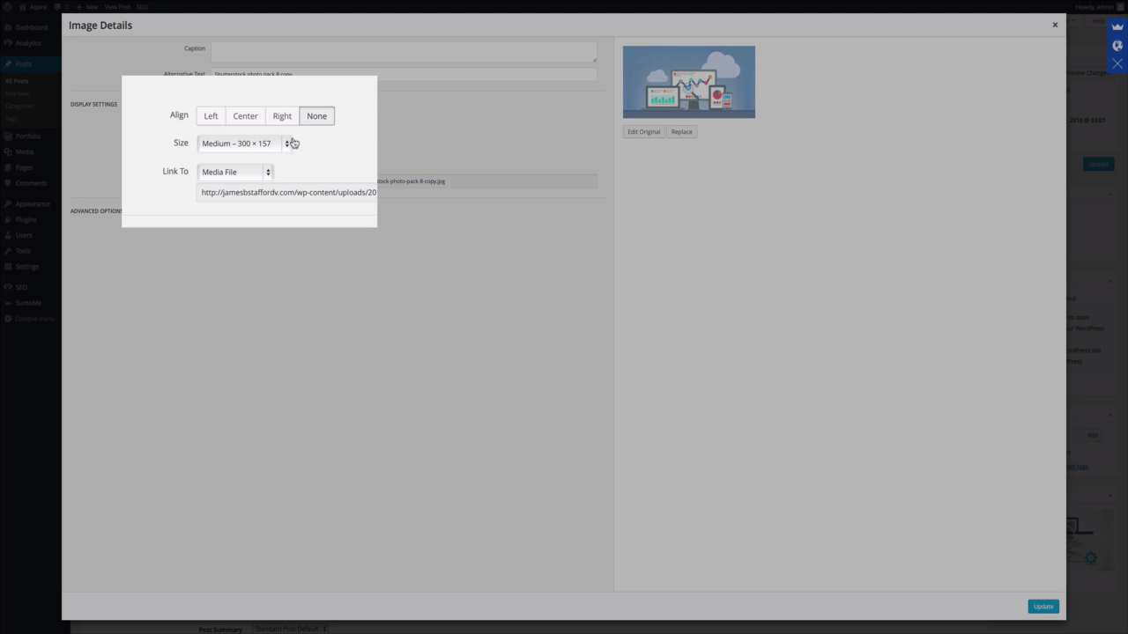
left_click(273, 125)
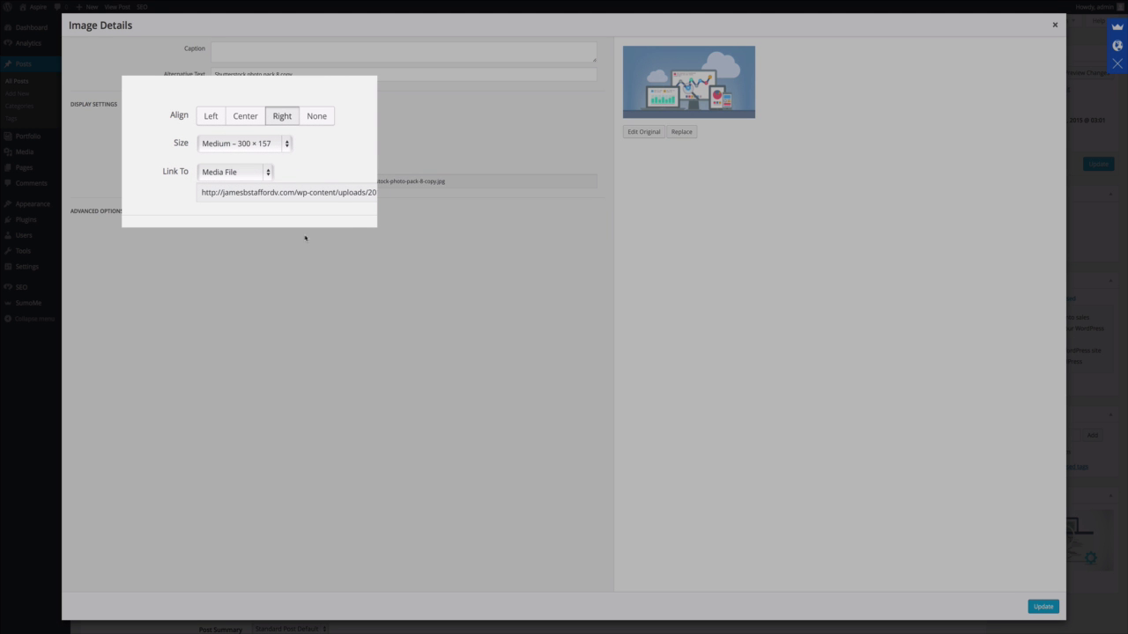
left_click(286, 144)
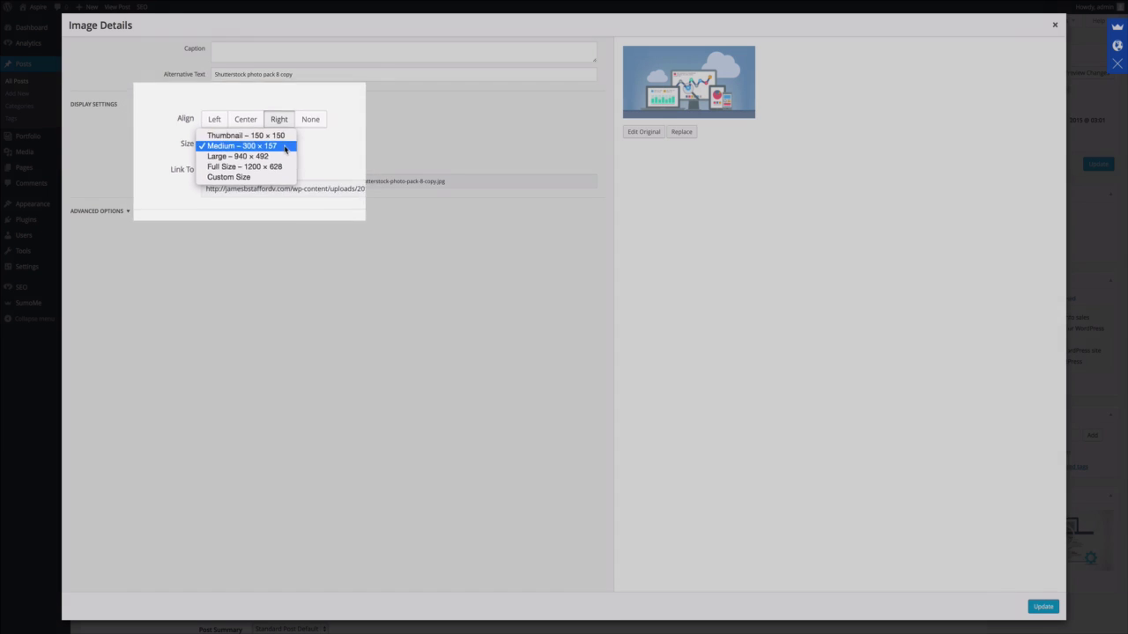
left_click(284, 146)
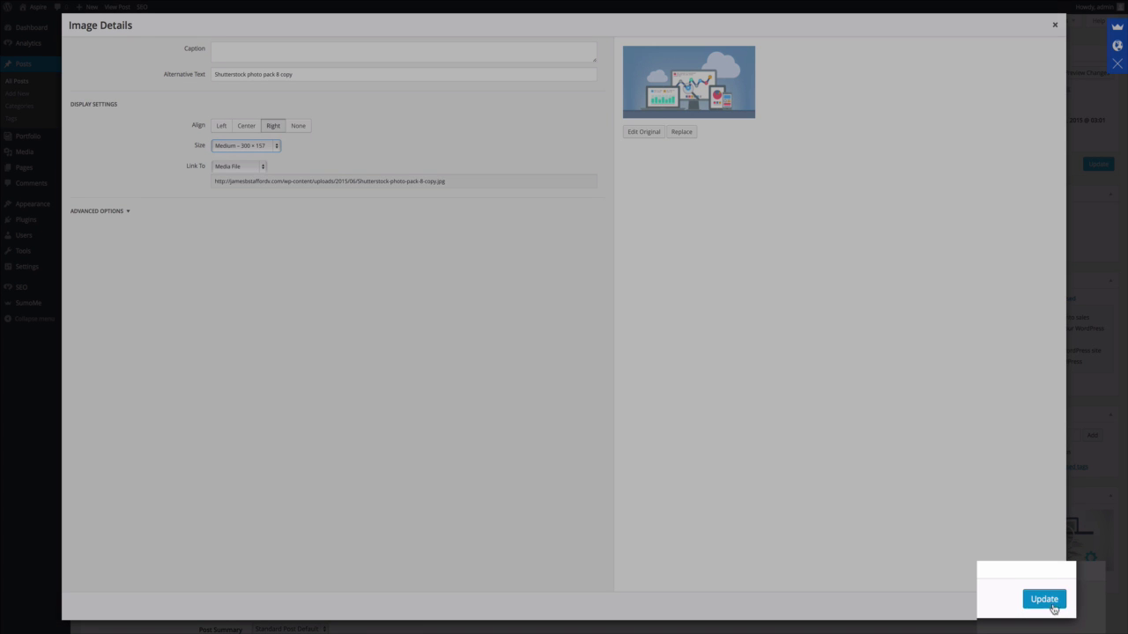
left_click(1053, 603)
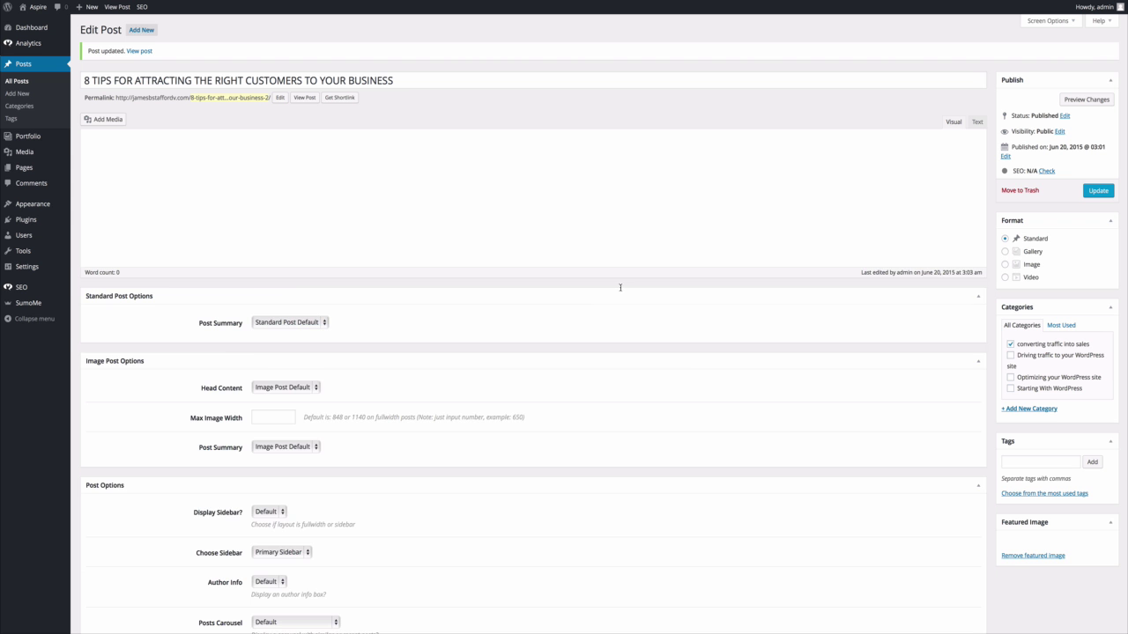
left_click(298, 98)
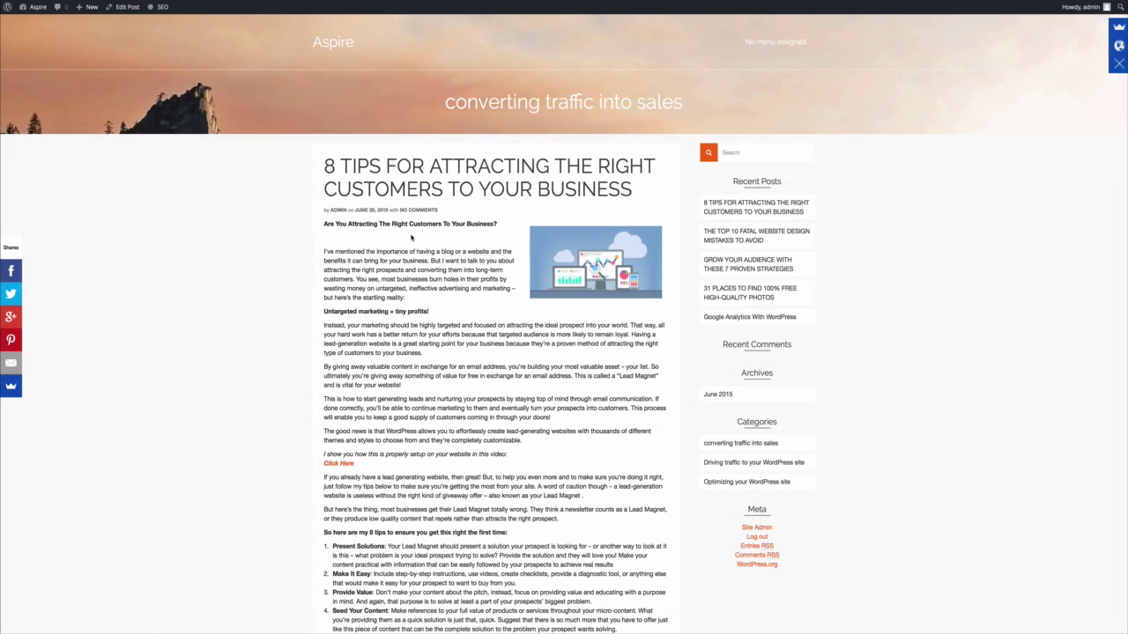
Check the live post's right-aligned image, then copy the Top 10 Fatal Website Design Mistakes article's URL.
scroll(412, 237, "down", 1)
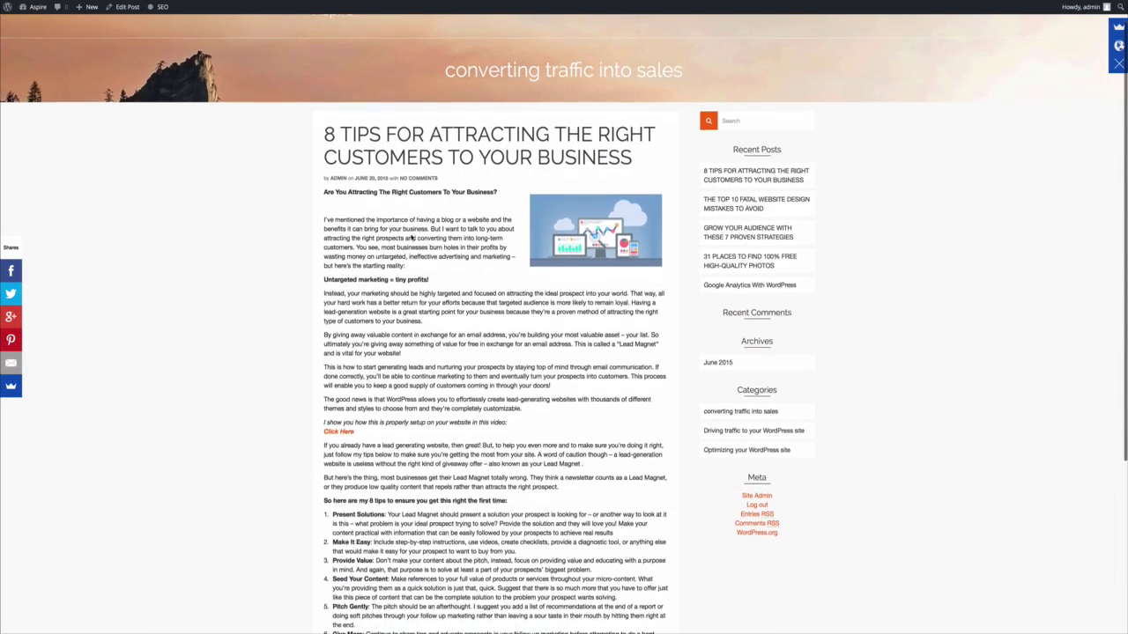
scroll(411, 237, "up", 1)
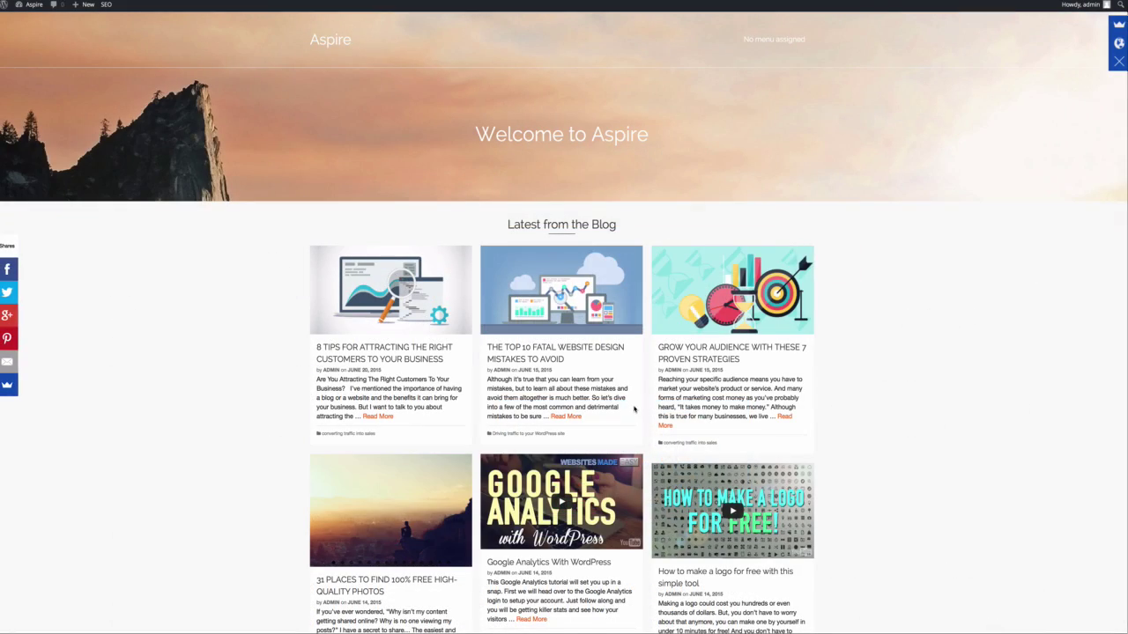
left_click(566, 416)
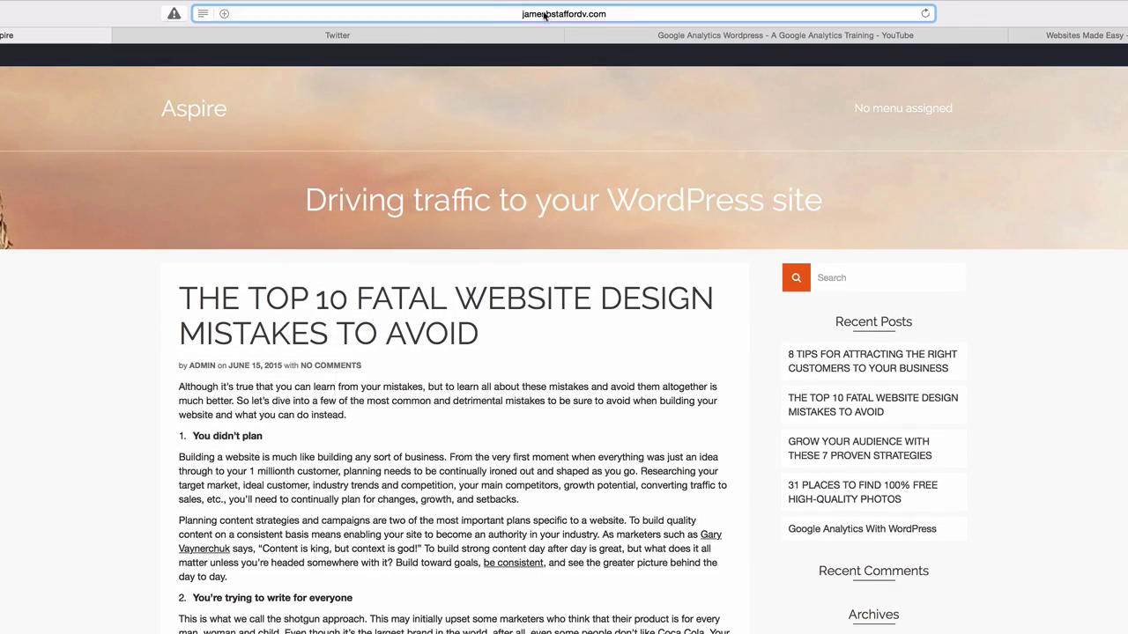
left_click(545, 15)
key("ctrl+c")
right_click(391, 15)
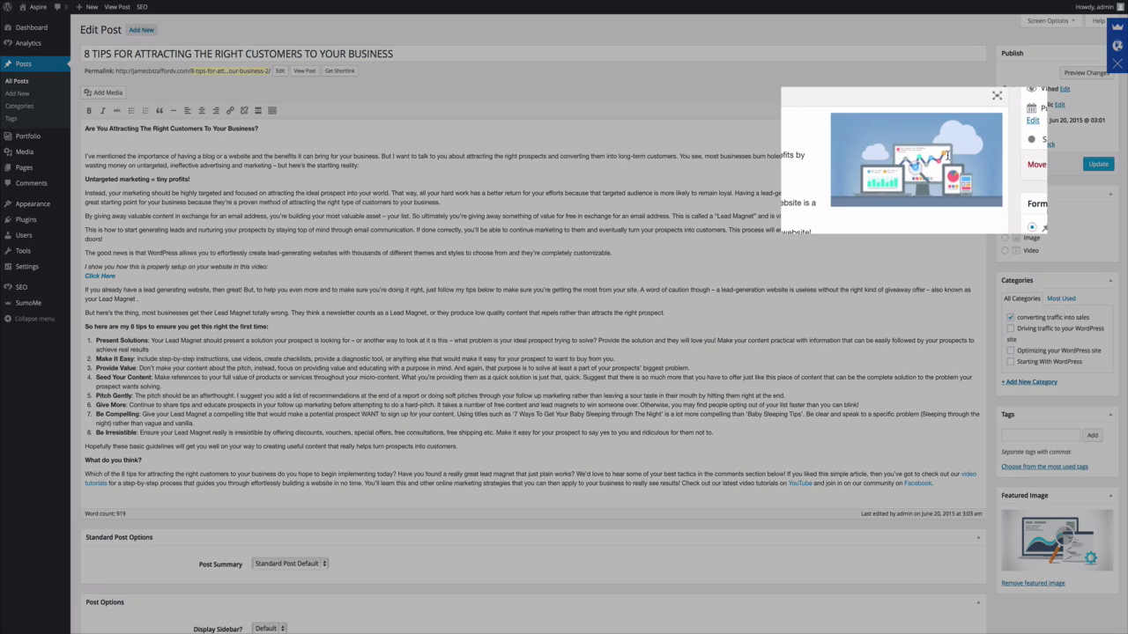
Link the inline image to the copied Top 10 article URL as a Custom URL, update, and view the post.
left_click(947, 176)
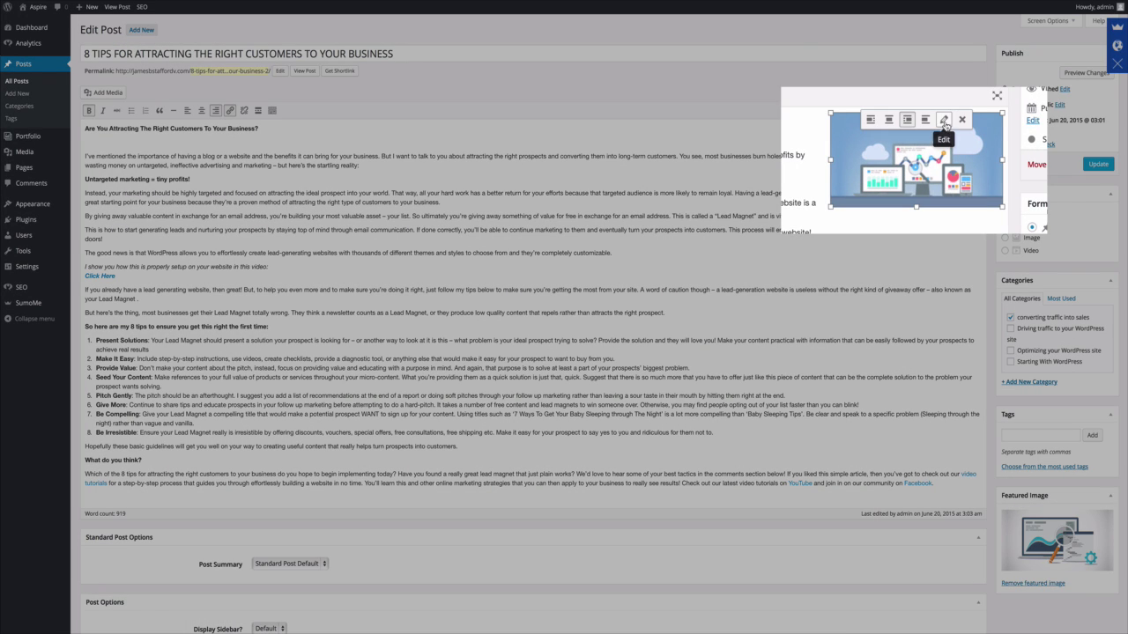
left_click(944, 121)
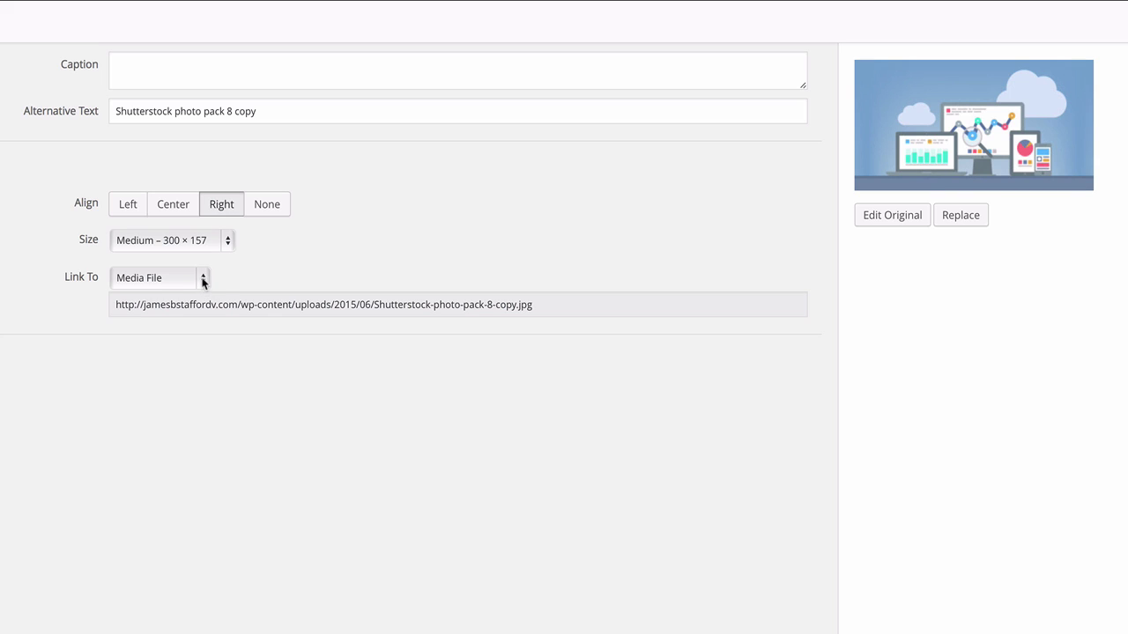
left_click(203, 279)
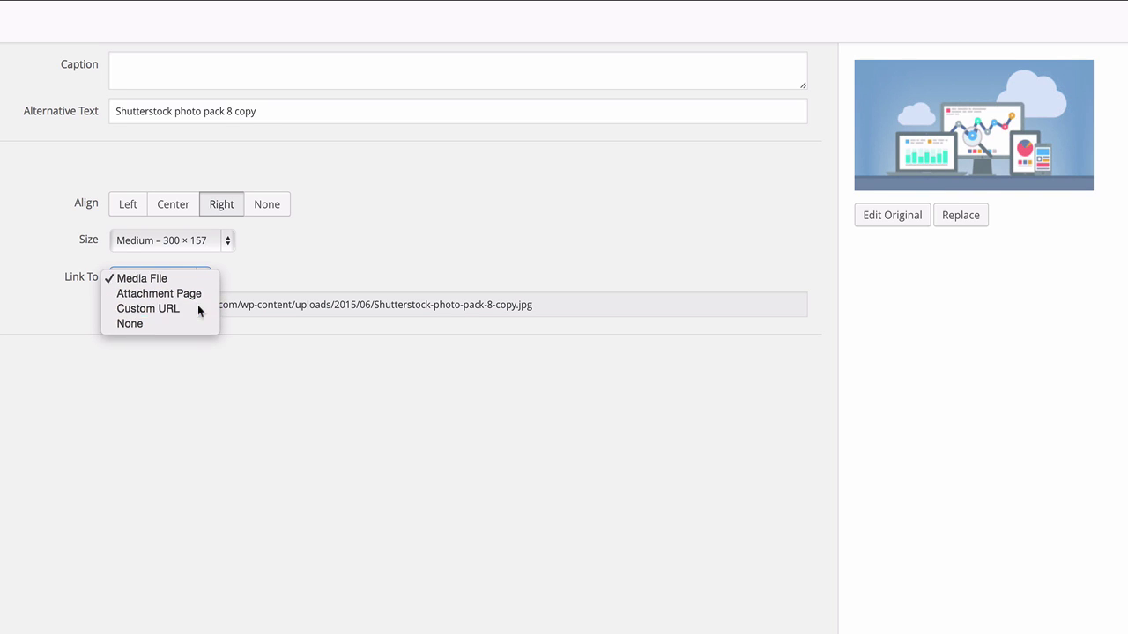
left_click(200, 309)
key("BackSpace")
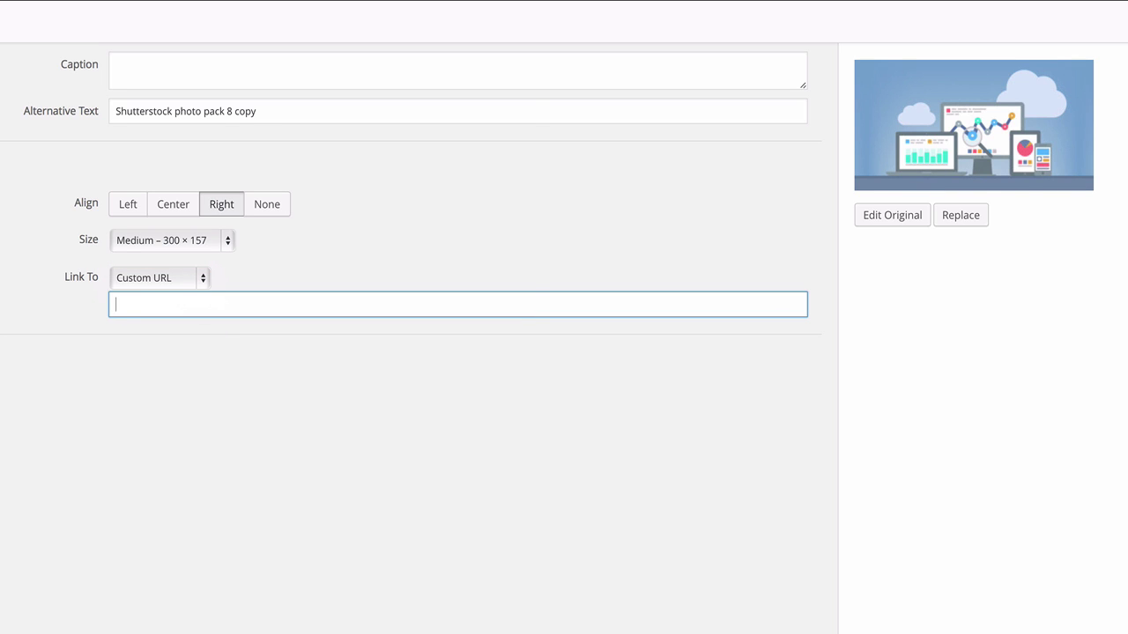
key("ctrl+v")
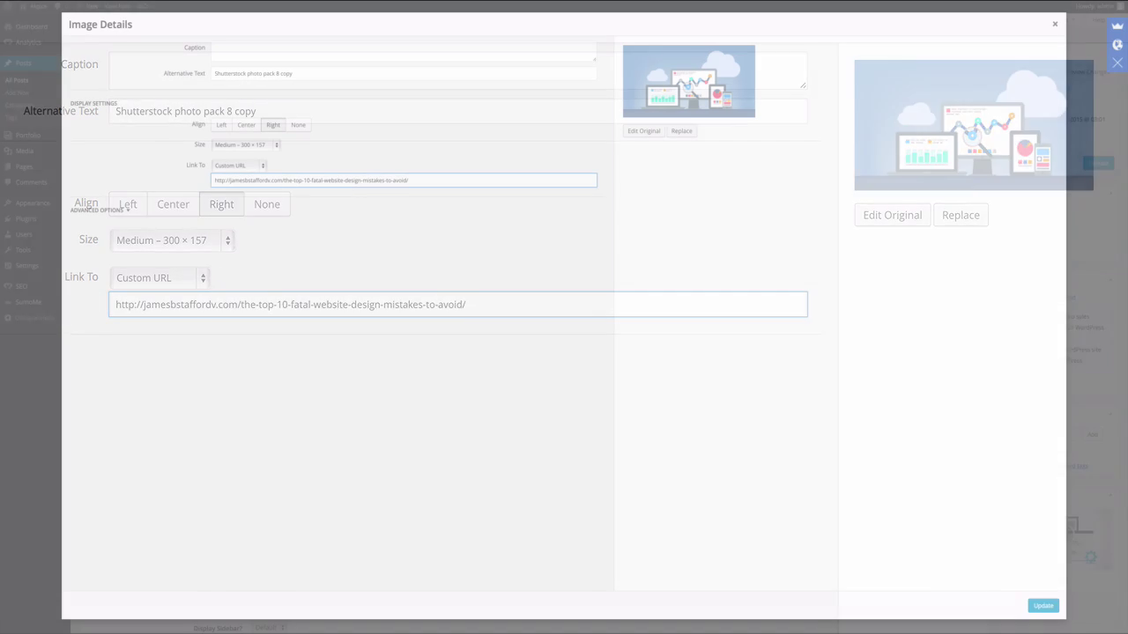
left_click(1042, 606)
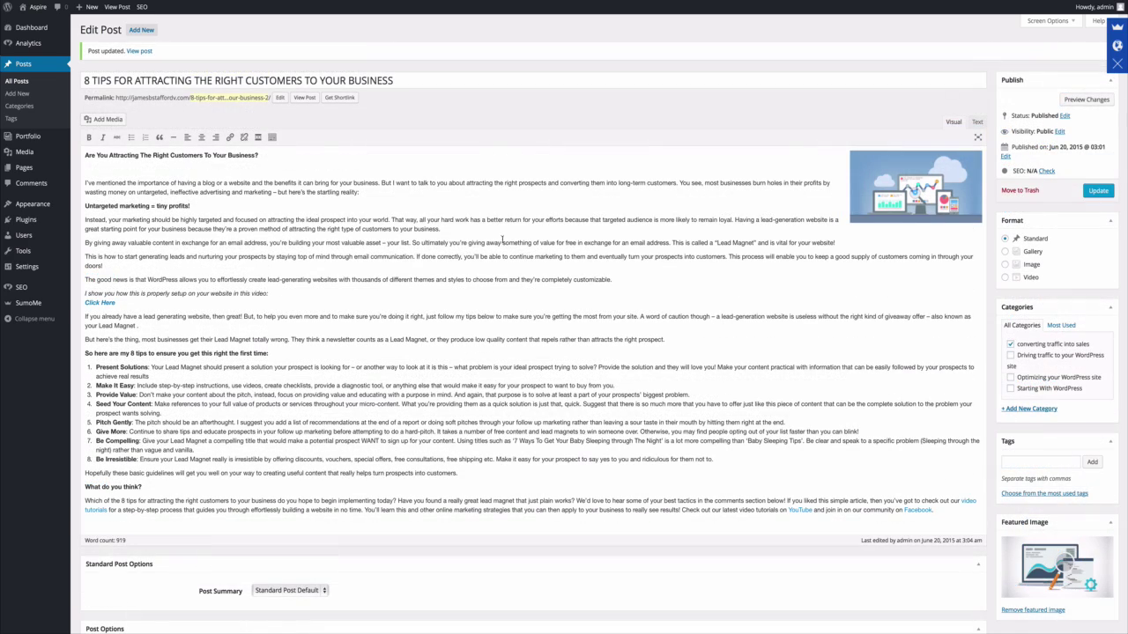
left_click(304, 98)
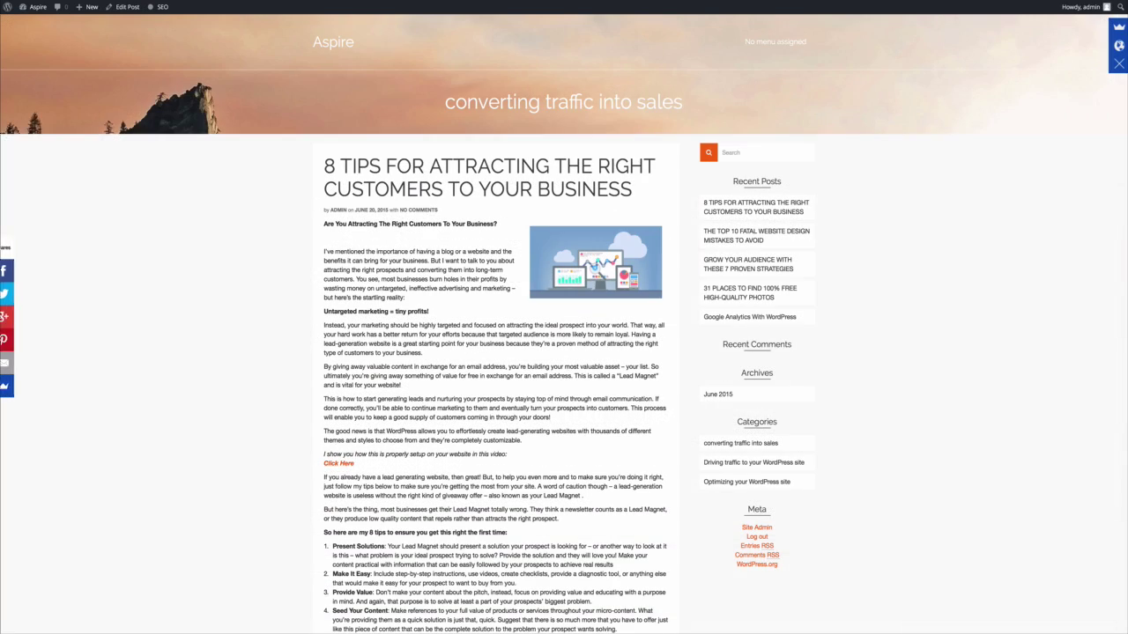
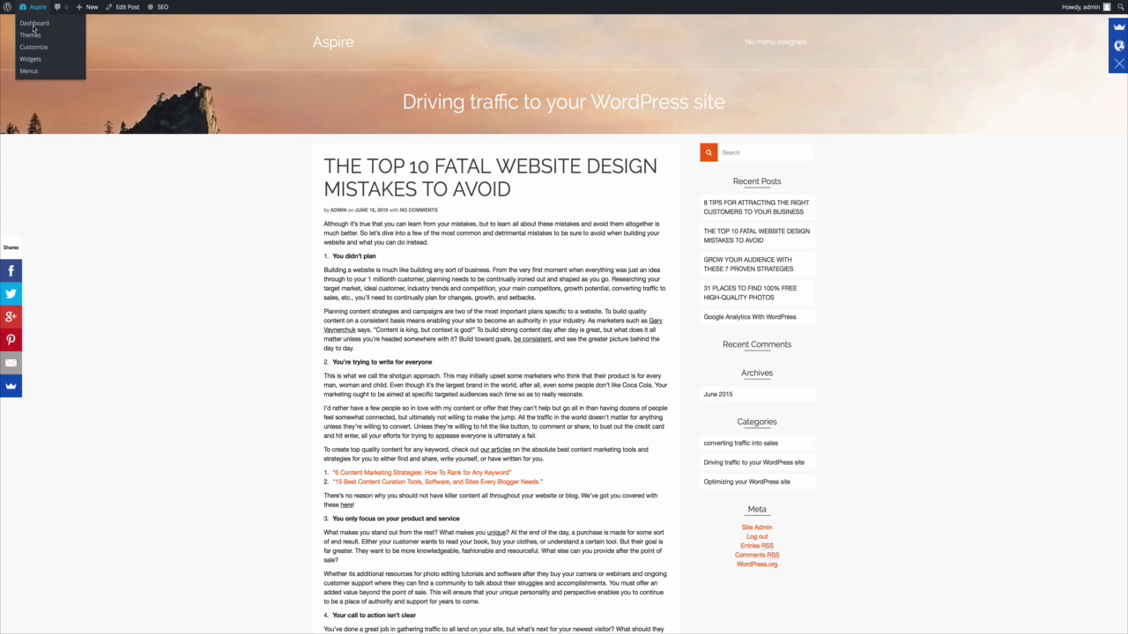
From the Dashboard, start a new blank page with Pages > Add New.
left_click(35, 28)
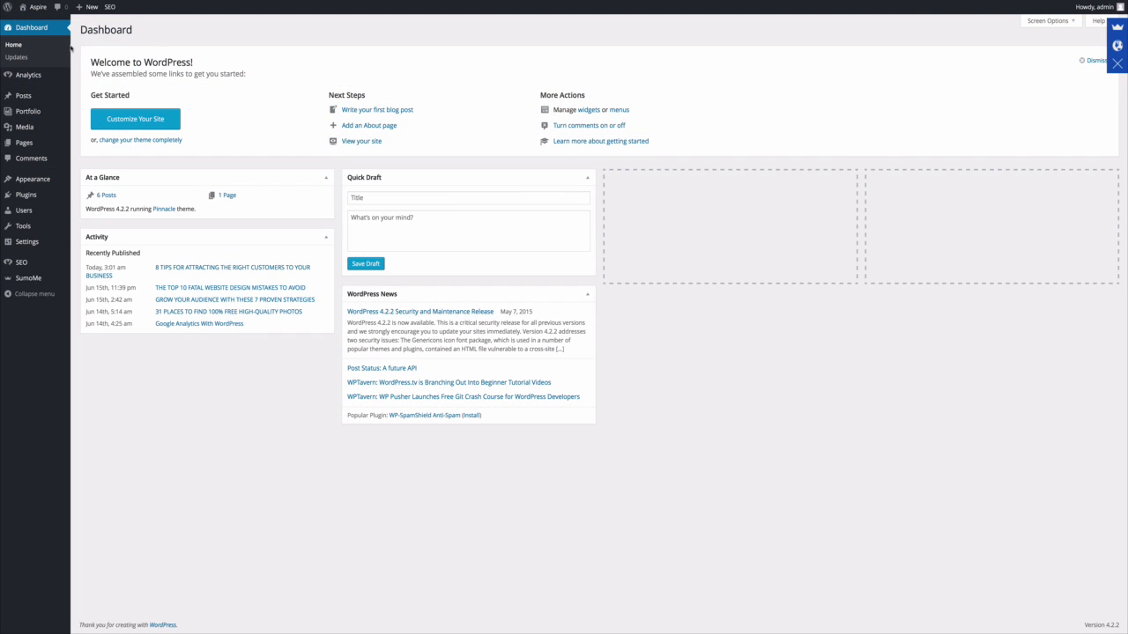
mouse_move(53, 142)
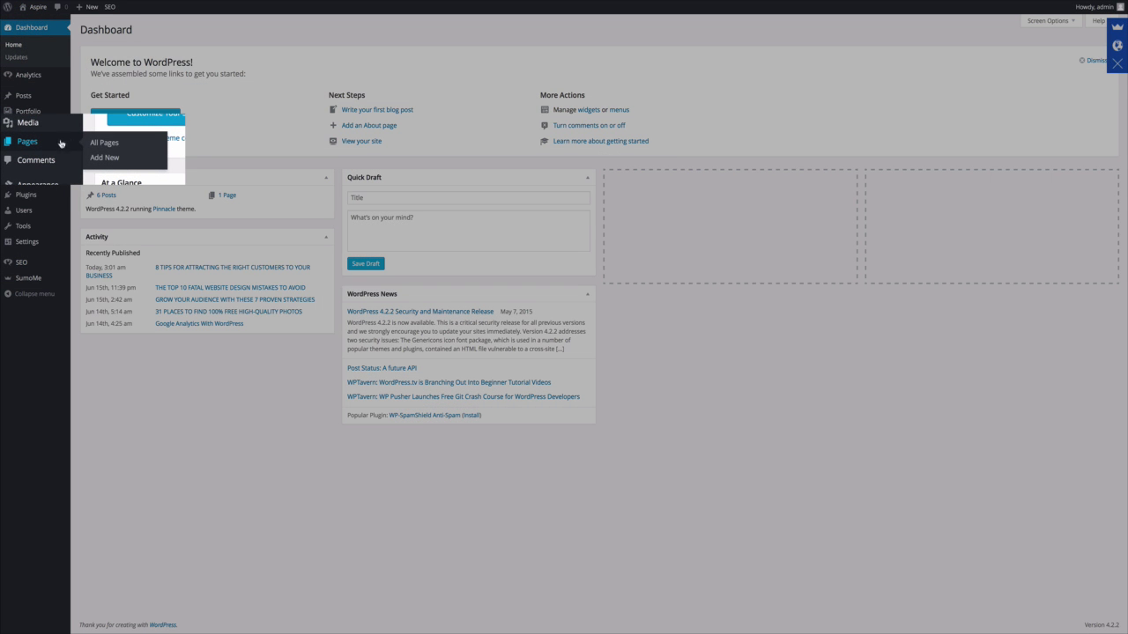
left_click(114, 157)
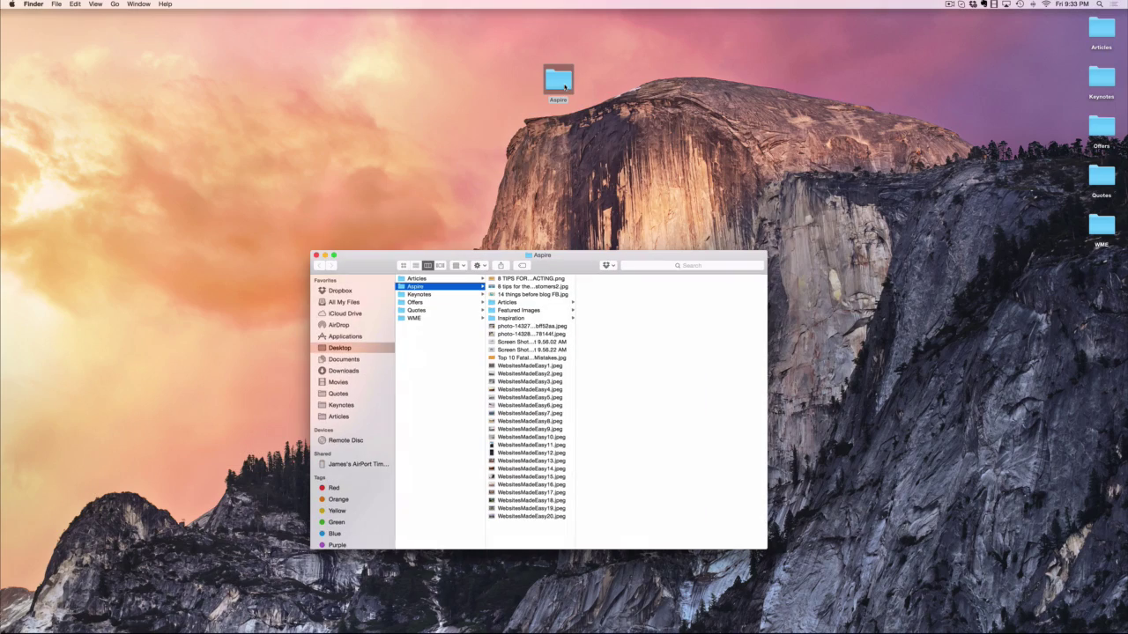
Open About Us from Aspire > Articles in Word and select its body text.
left_click(529, 303)
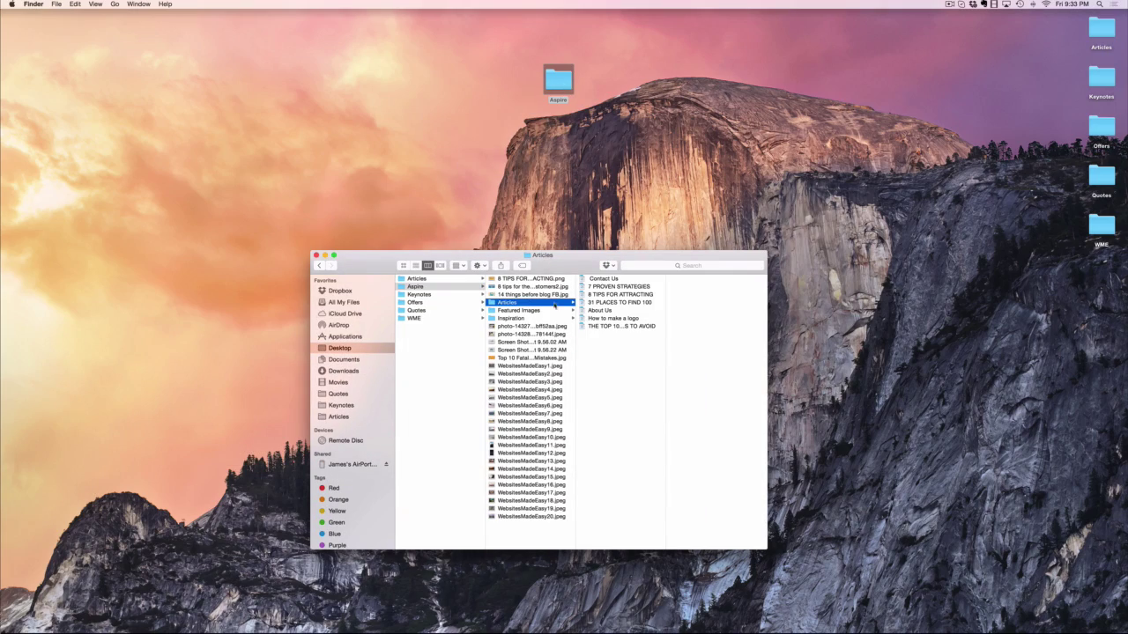
double_click(620, 312)
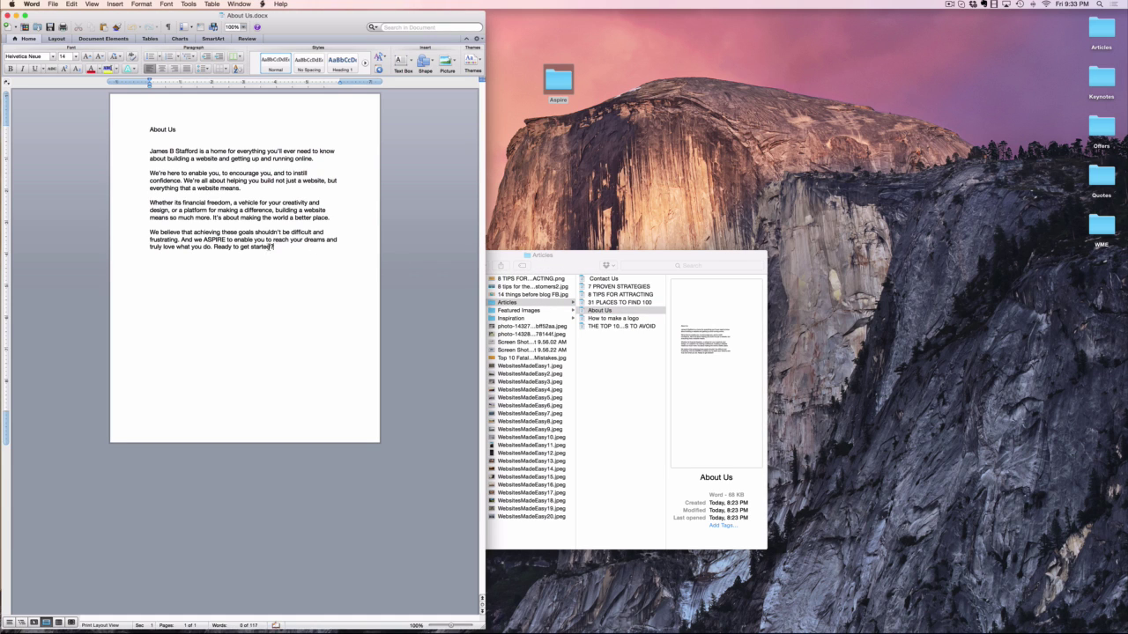
left_click_drag(267, 250, 150, 173)
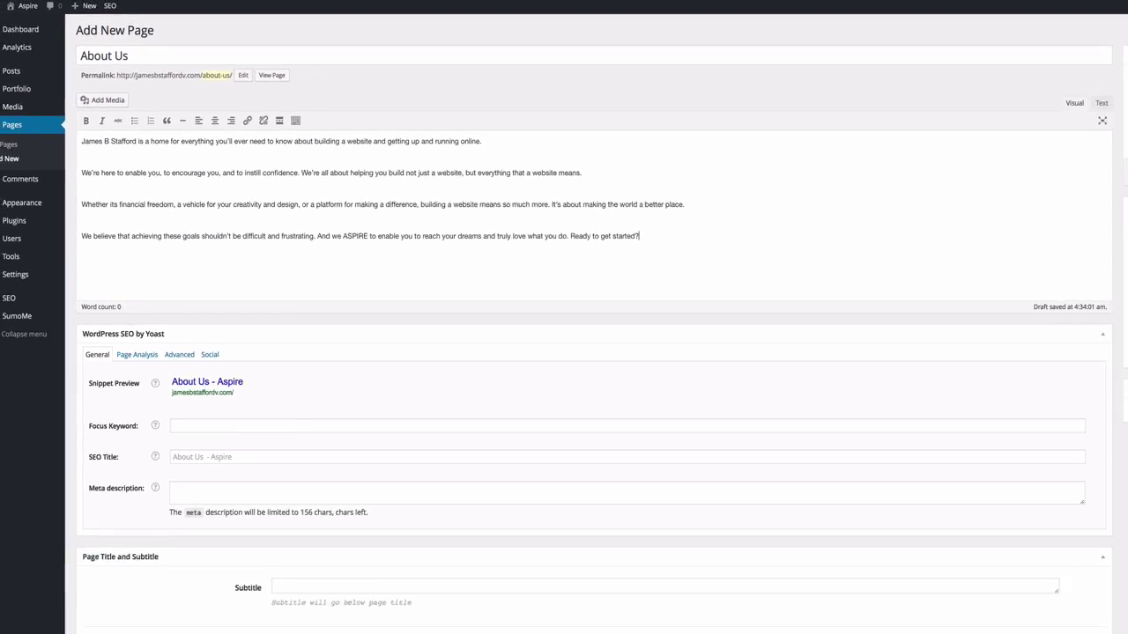
View the newly published About Us page on the live site.
scroll(673, 328, "down", 1)
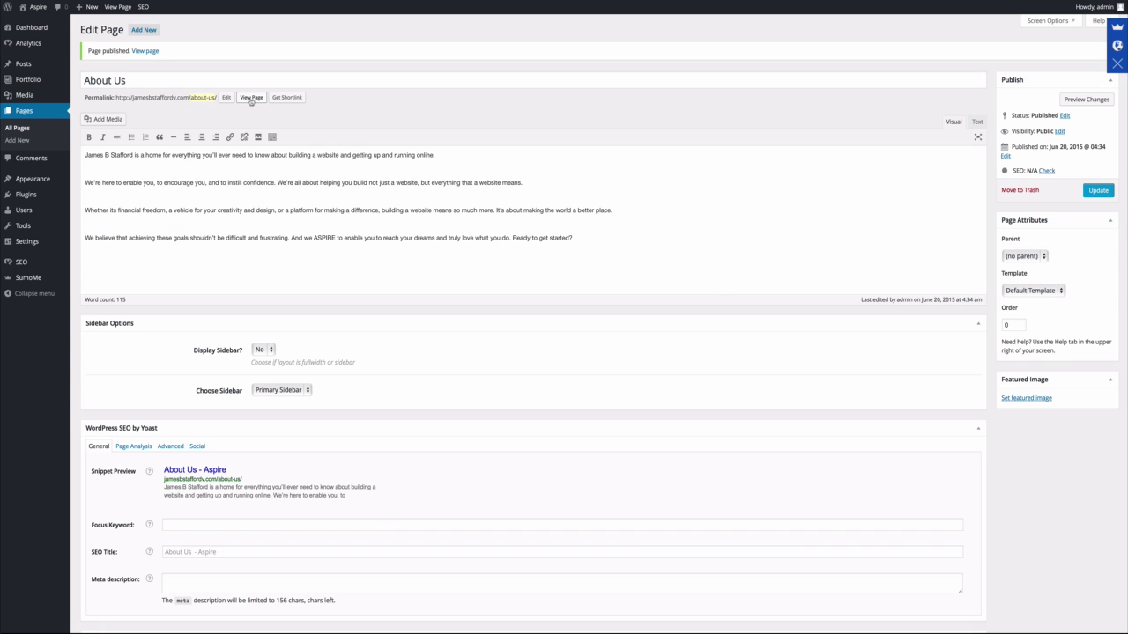
left_click(251, 98)
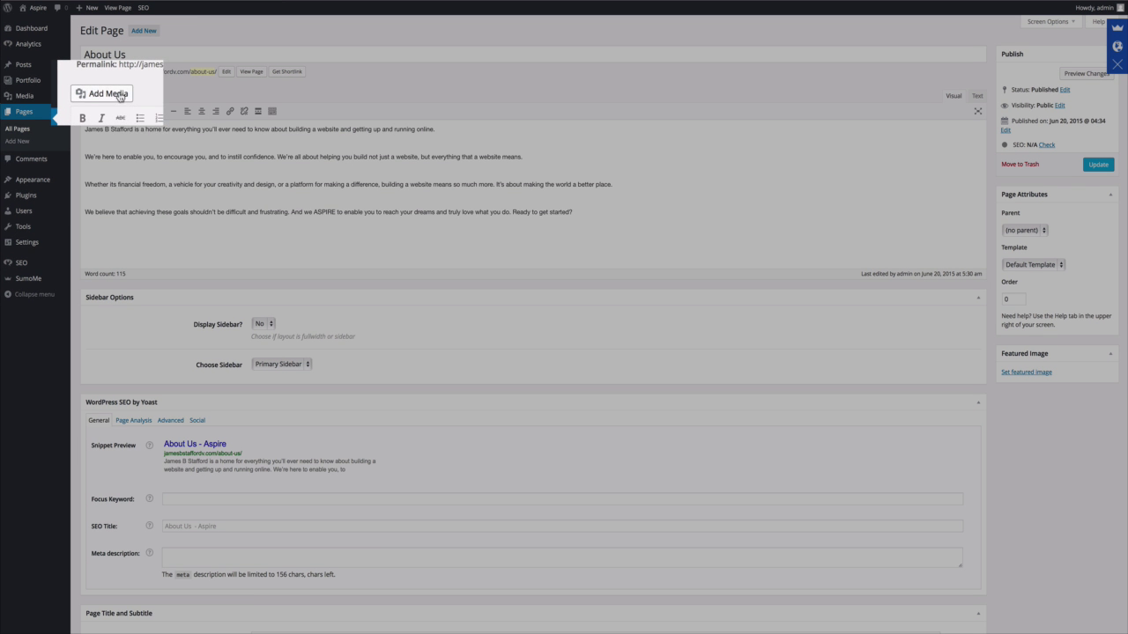
Upload the Business success image and insert it into the About Us page.
left_click(110, 93)
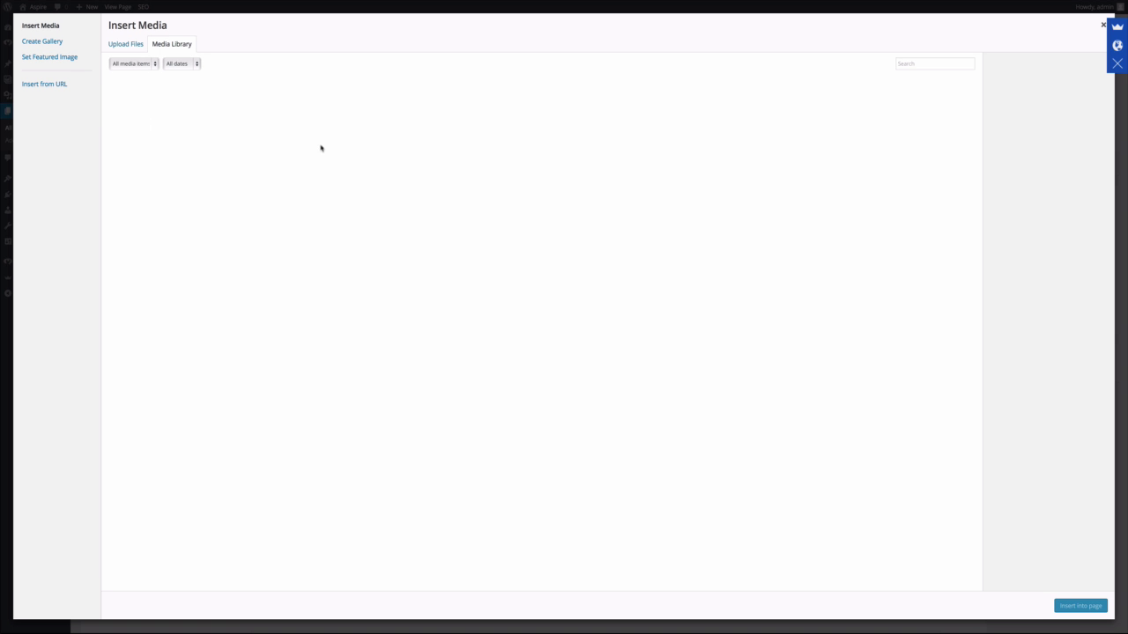
left_click(124, 46)
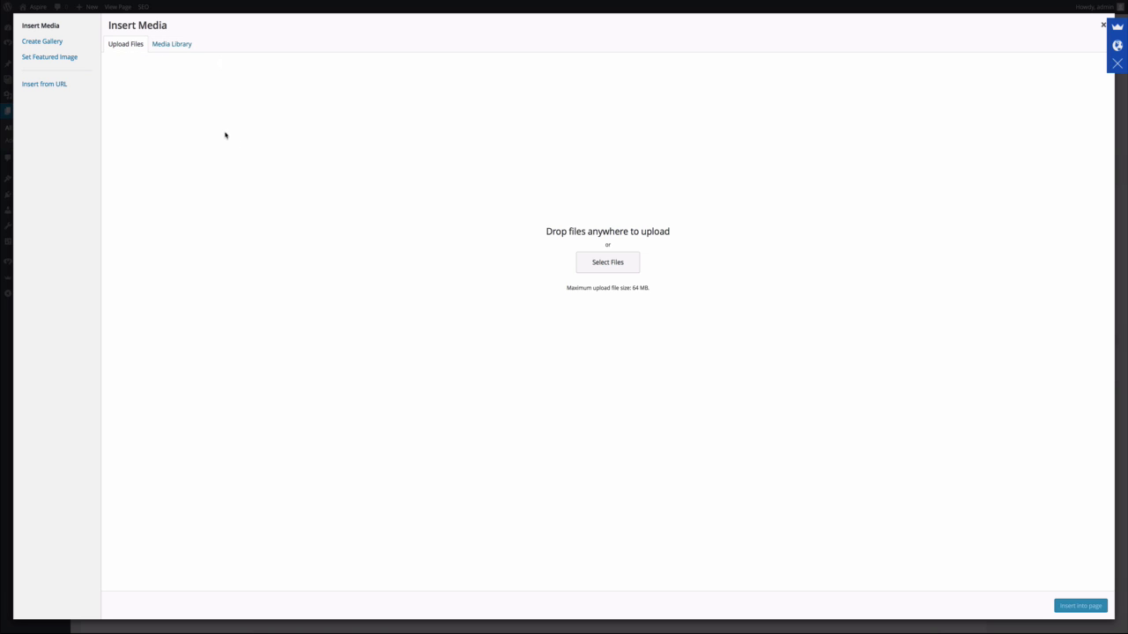
left_click(594, 260)
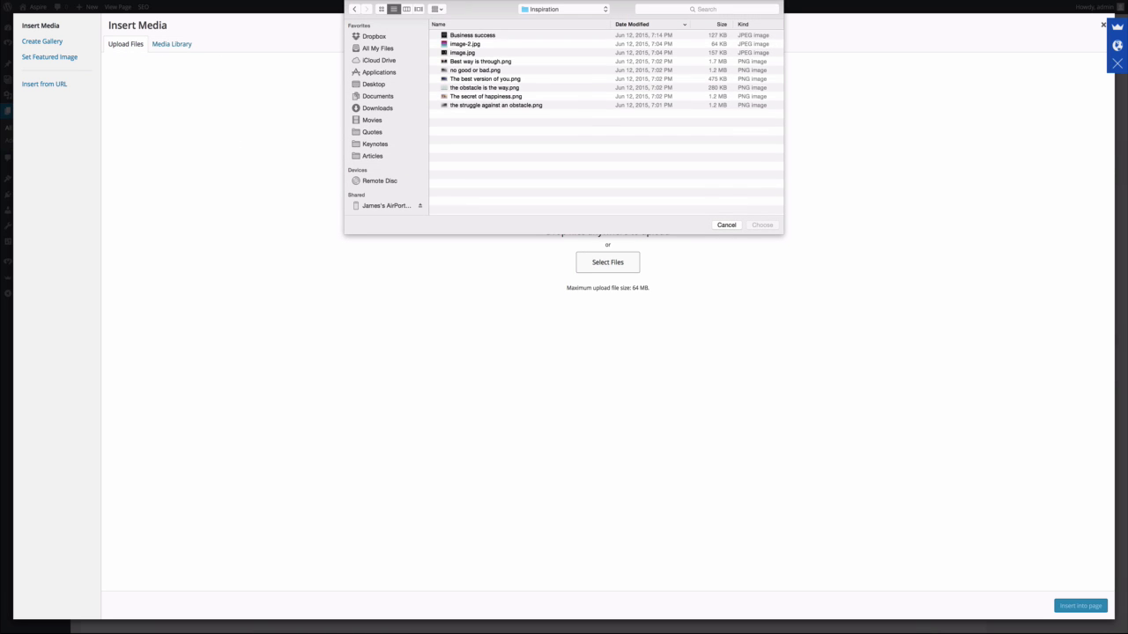
left_click(473, 35)
key("Return")
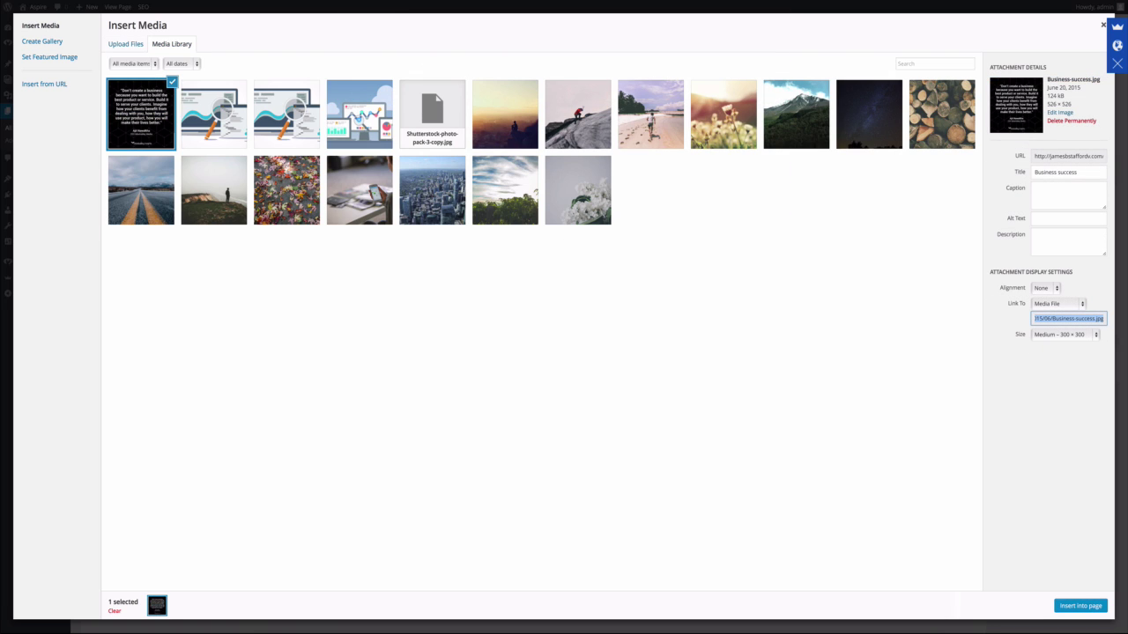
left_click(1080, 605)
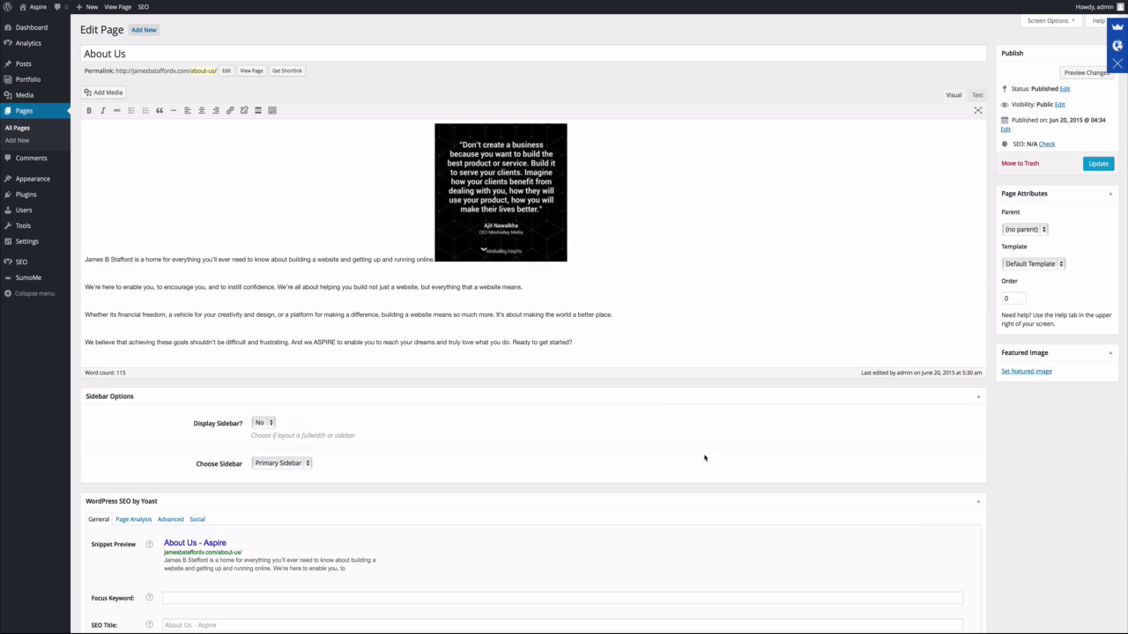
Set the quote image to Align Right and update it.
left_click(500, 194)
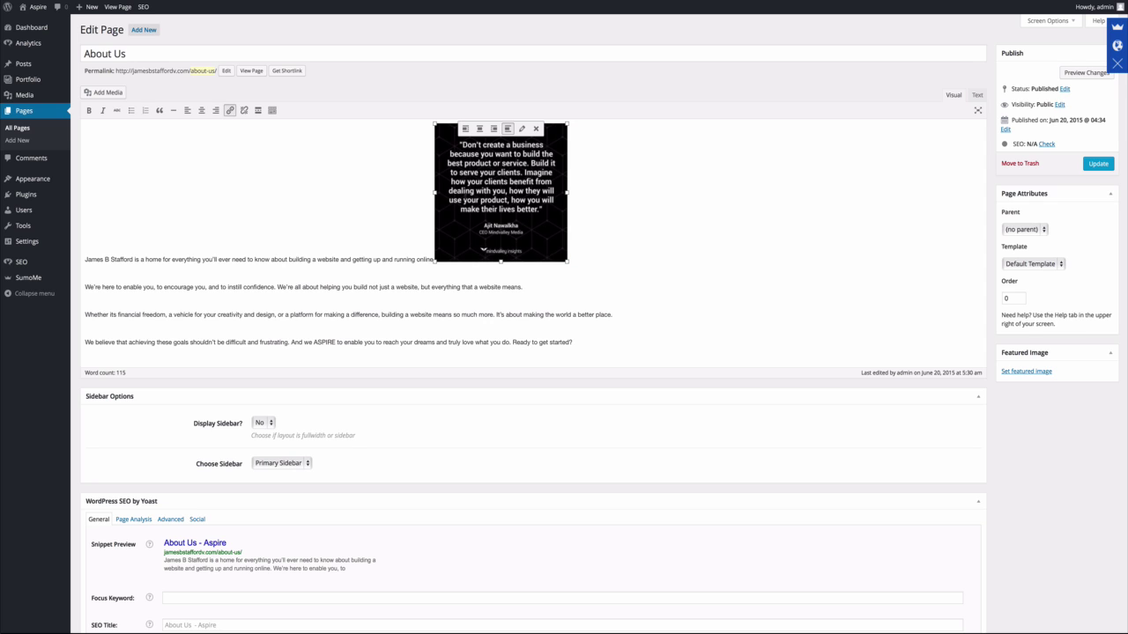
left_click(521, 130)
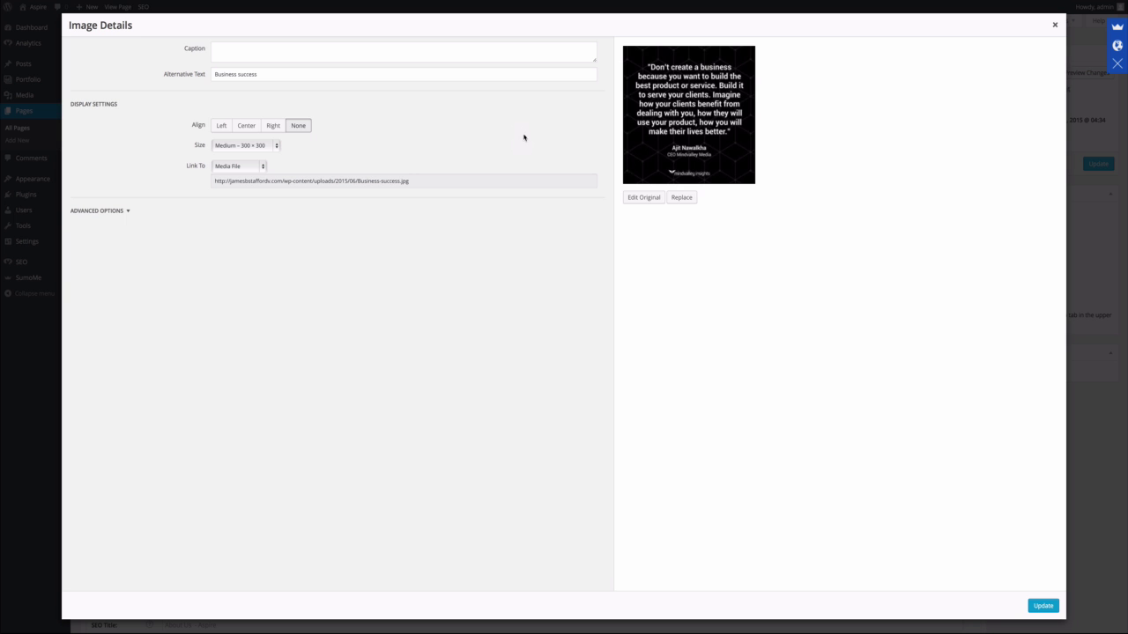
left_click(273, 126)
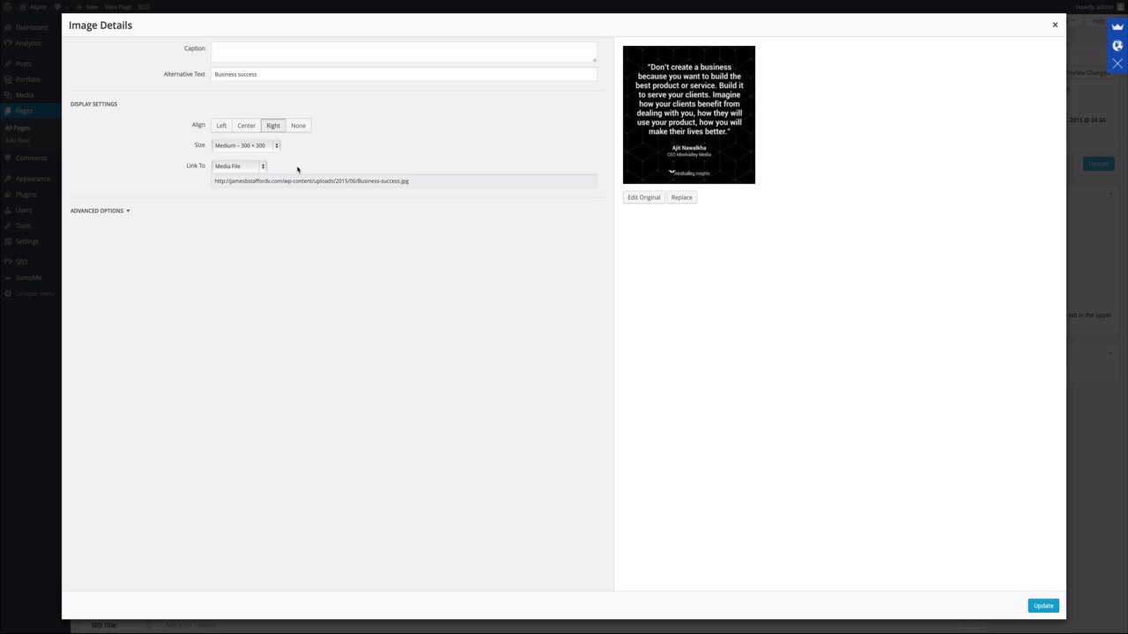
left_click(1043, 605)
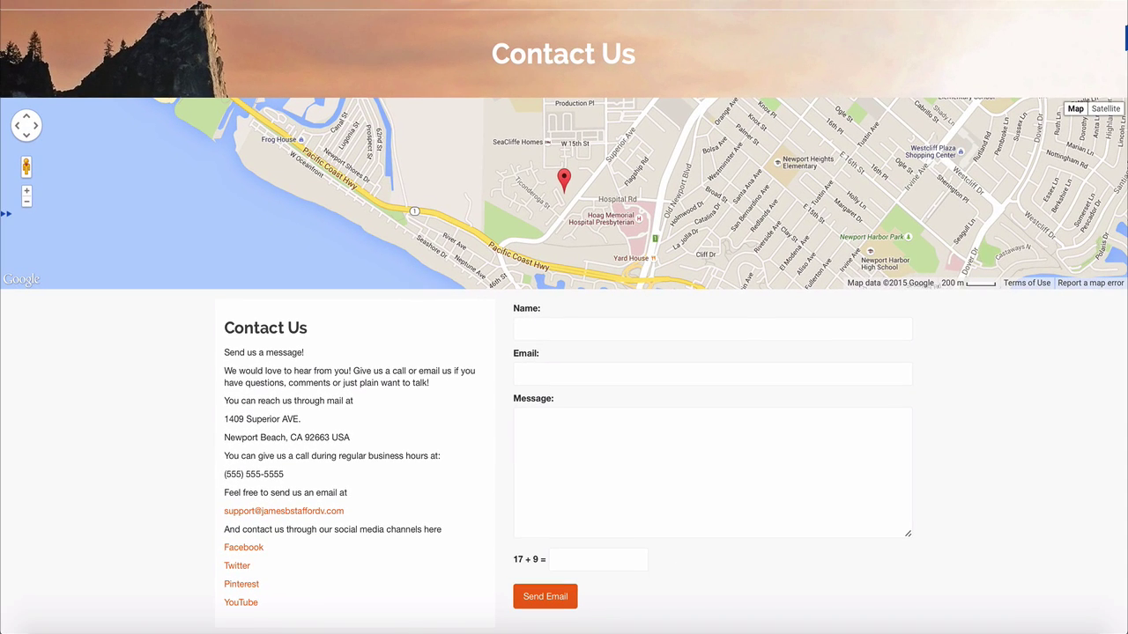
Fill in the sender's name, e-mail and message, answer 26 to 17 + 9, and send.
left_click(520, 328)
type("luk")
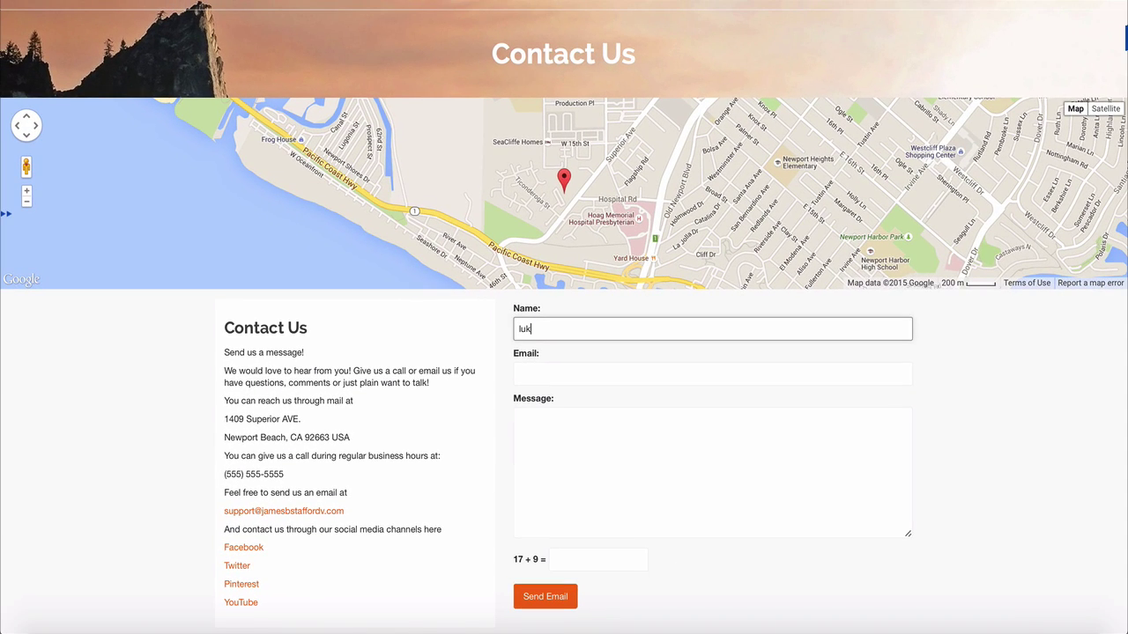
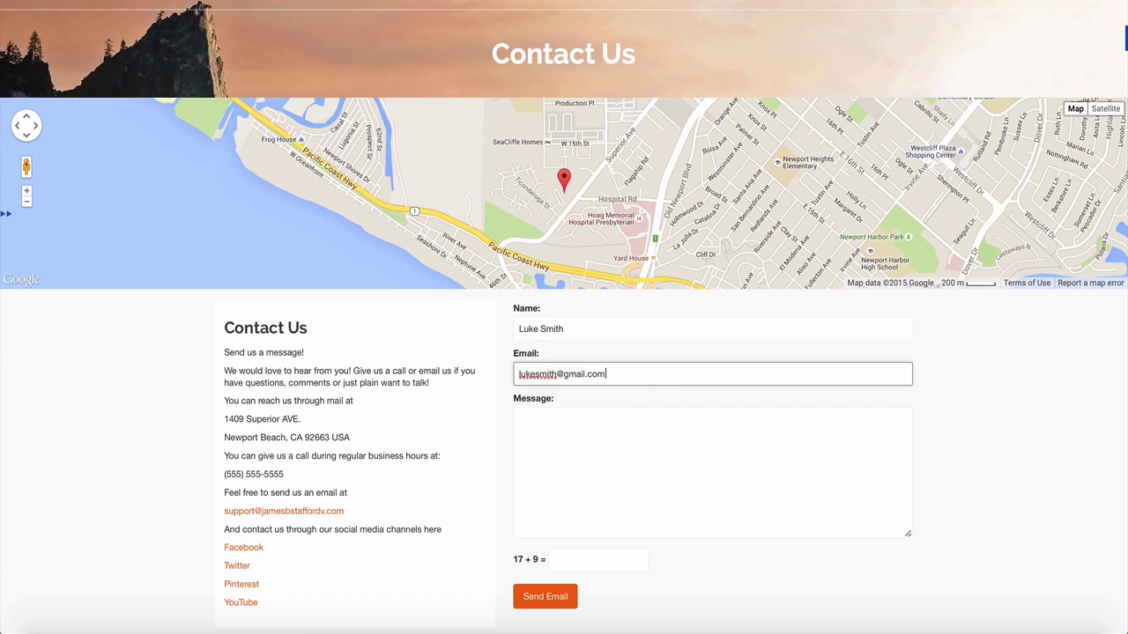
key("Tab")
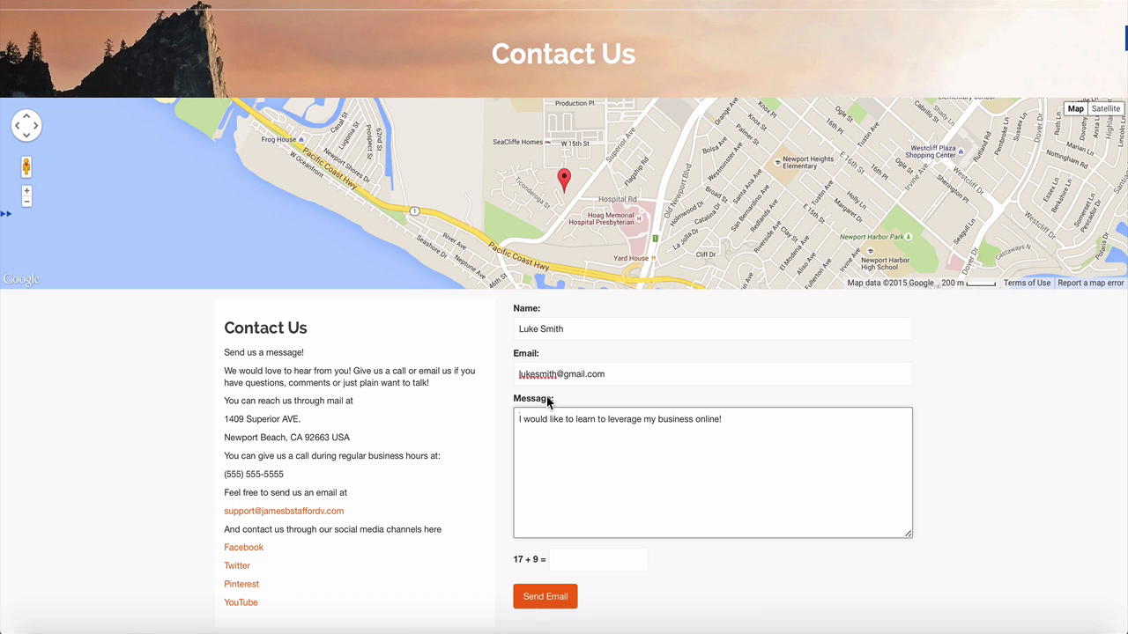
left_click(573, 558)
type("26")
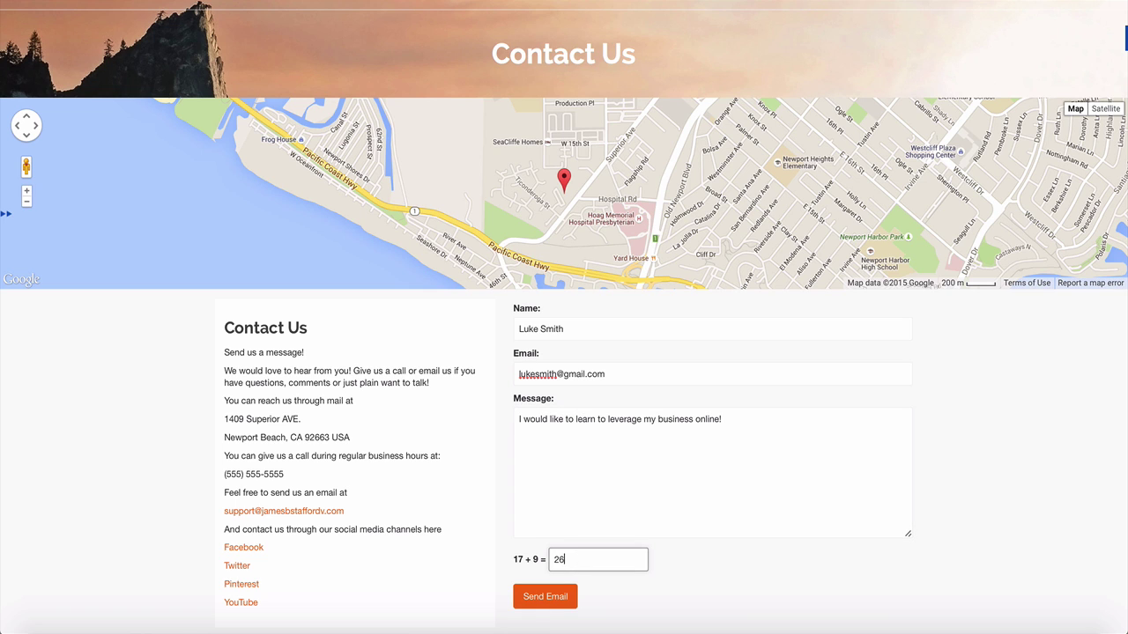
left_click(543, 602)
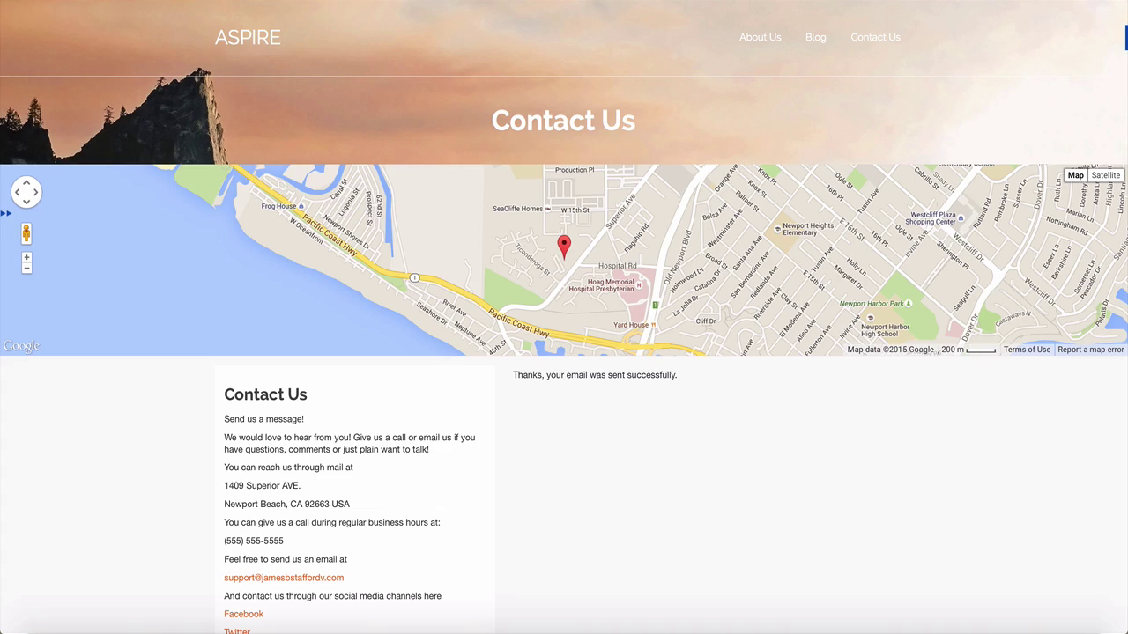
Pan the contact map and zoom out twice to a wider area.
mouse_move(658, 266)
left_mouse_down()
mouse_move(696, 311)
mouse_move(712, 423)
mouse_move(615, 349)
mouse_move(388, 282)
mouse_move(693, 242)
mouse_move(888, 263)
left_mouse_up()
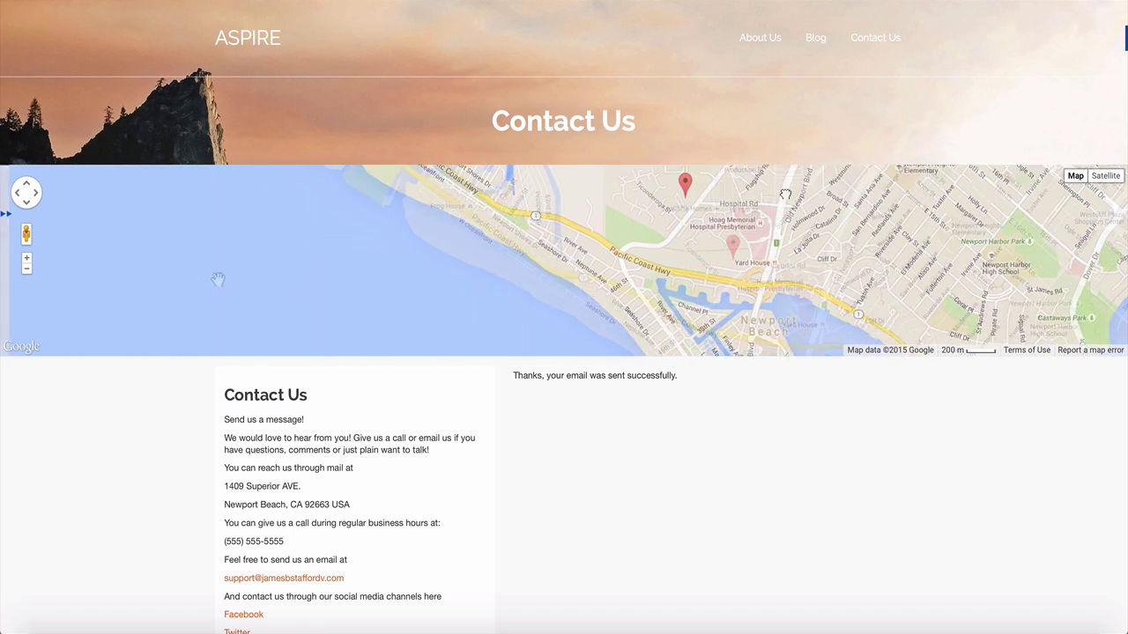
double_click(27, 269)
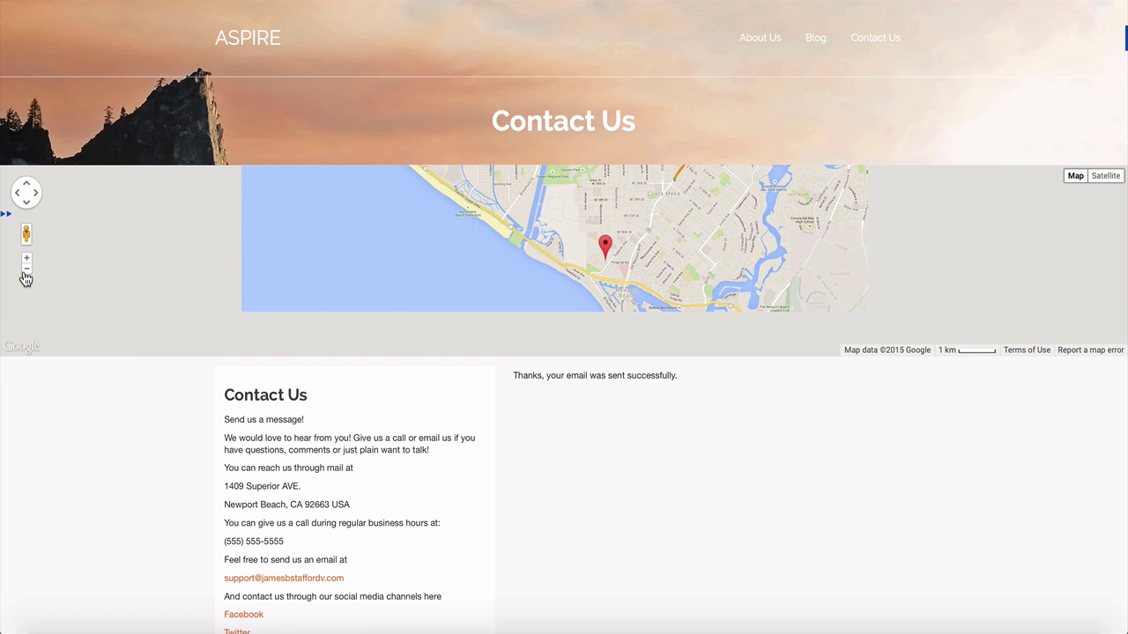
double_click(26, 273)
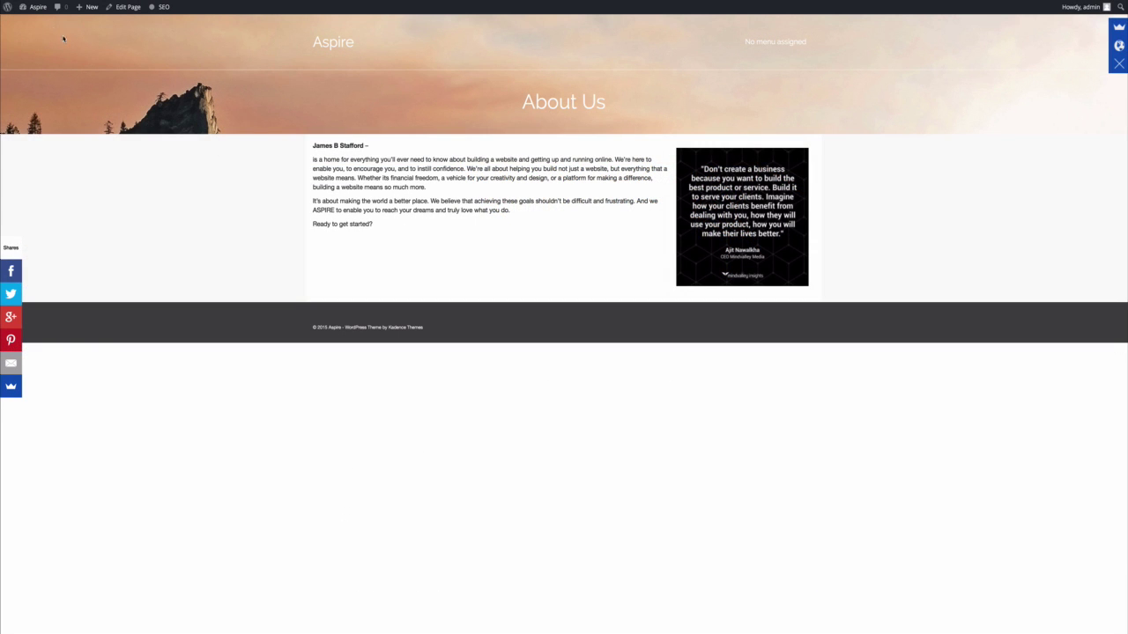
Go from the live About Us page to the admin Pages menu to add a page.
mouse_move(40, 10)
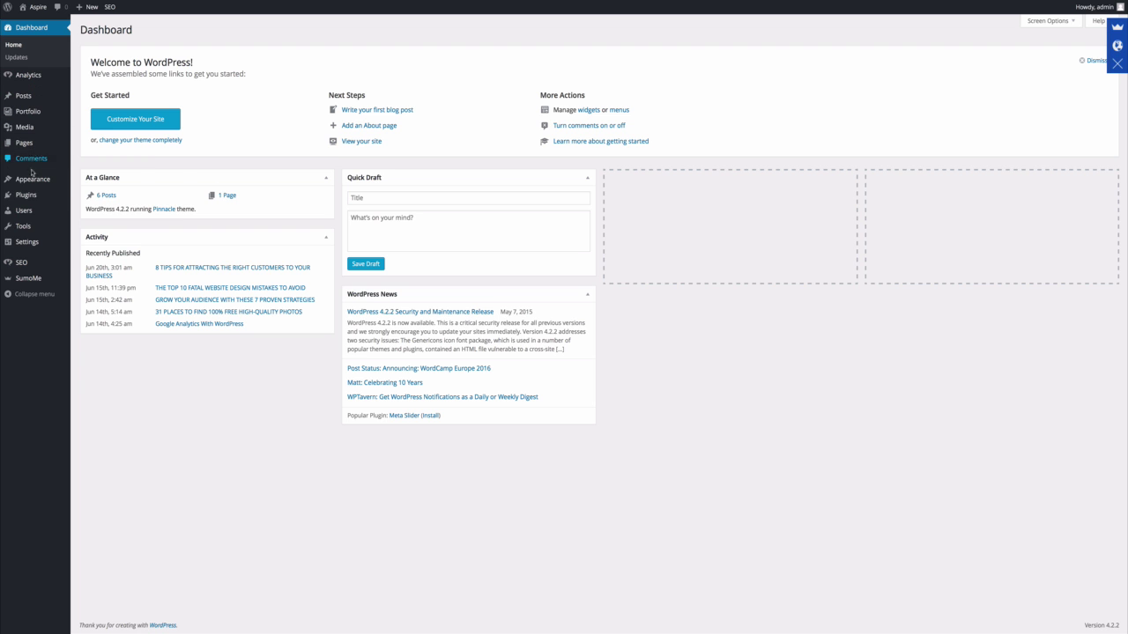
mouse_move(30, 141)
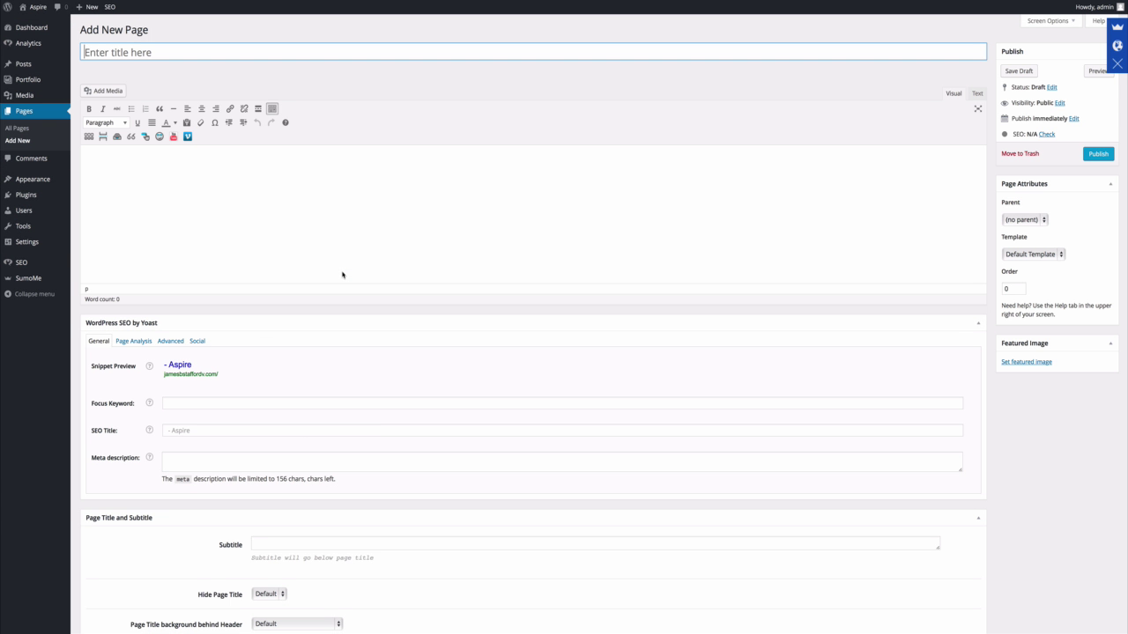
Title the new page 'Contact Us', give it the Contact template, and publish it.
type("Contact Us")
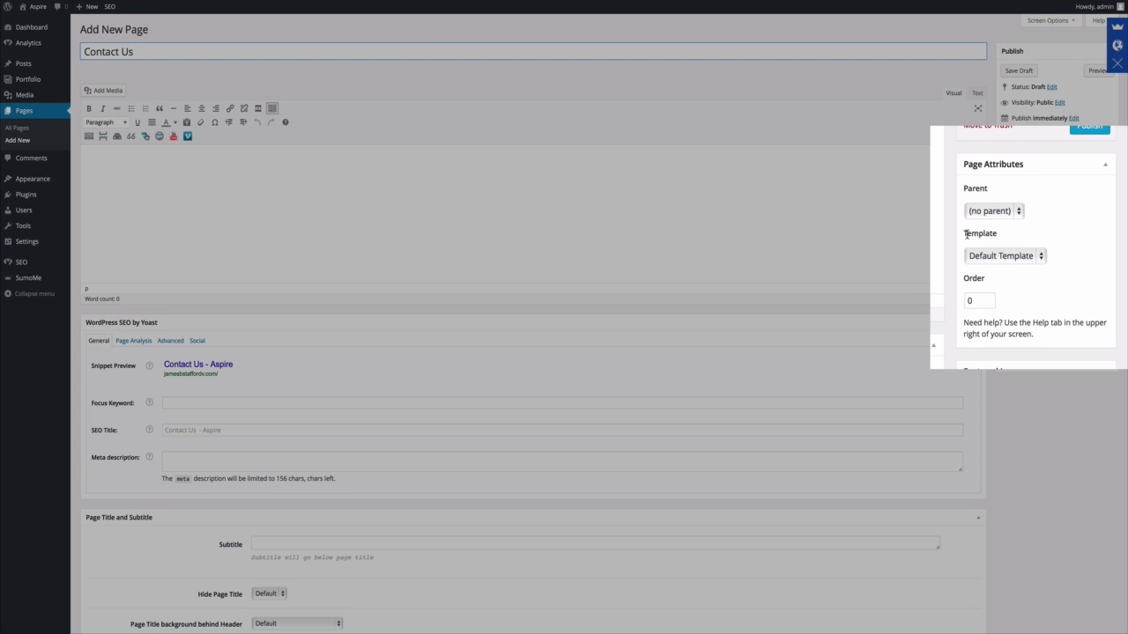
left_click(1042, 256)
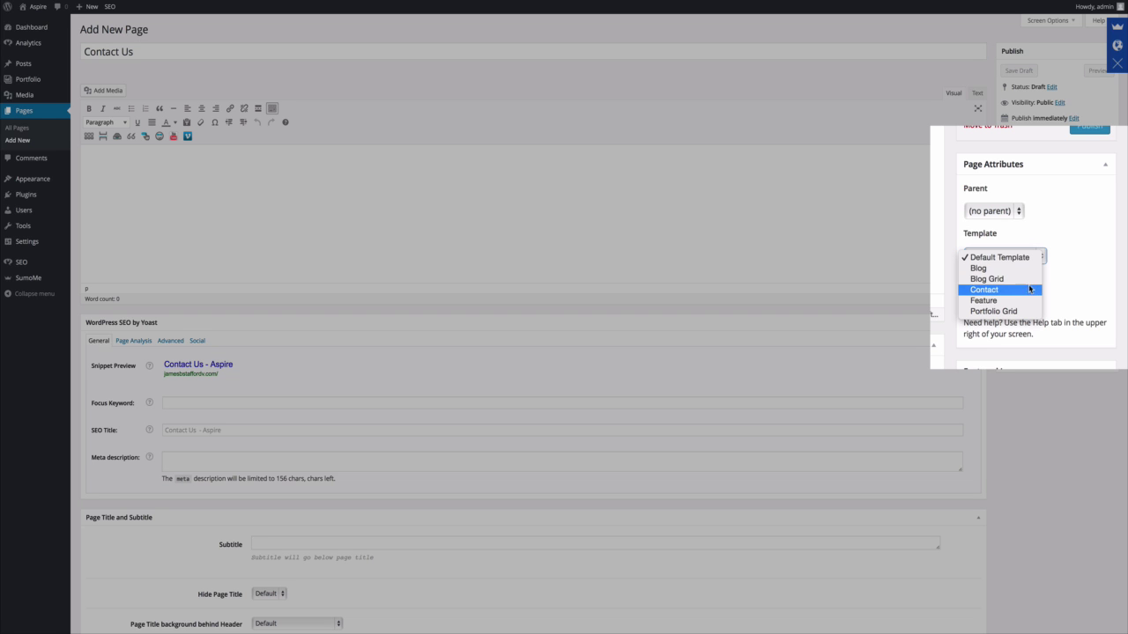
left_click(1022, 290)
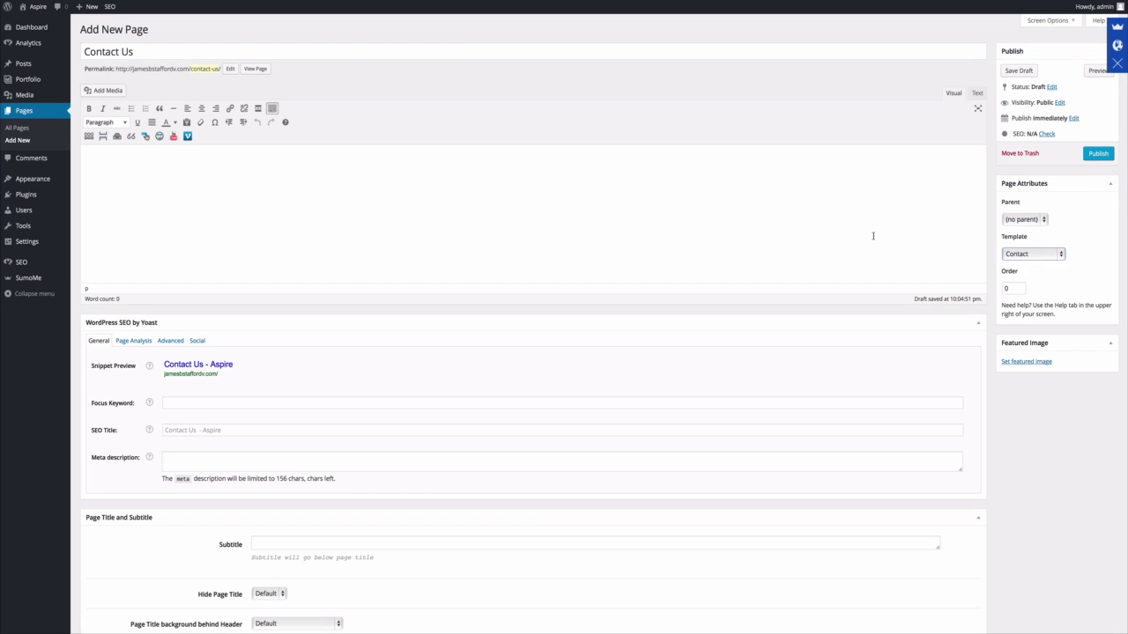
left_click(873, 236)
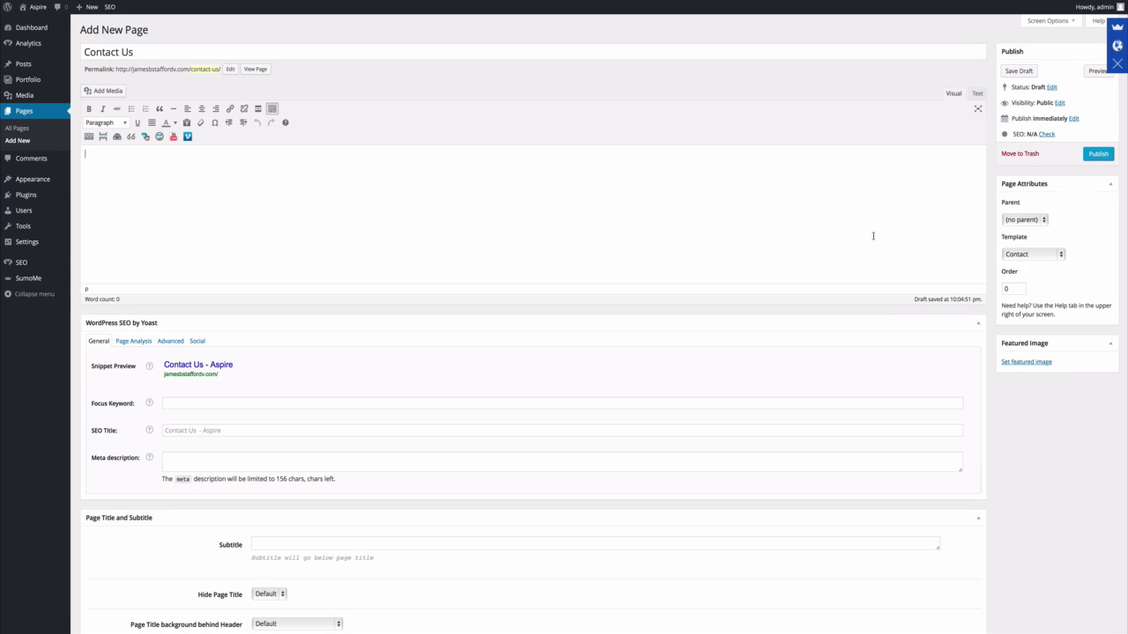
scroll(855, 247, "down", 1)
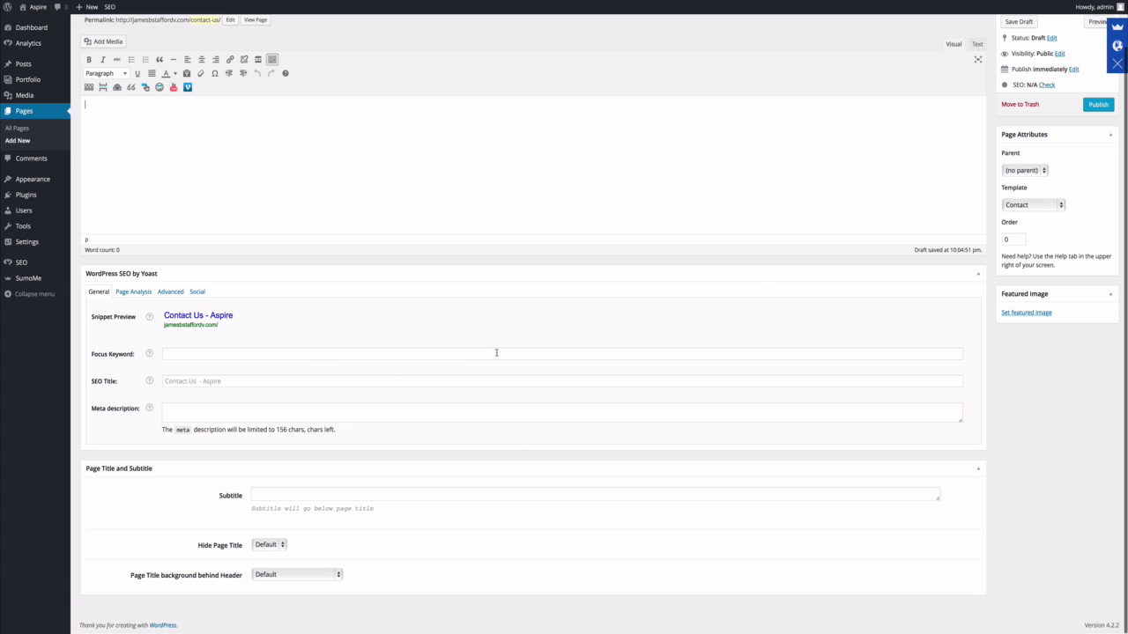
scroll(640, 349, "up", 1)
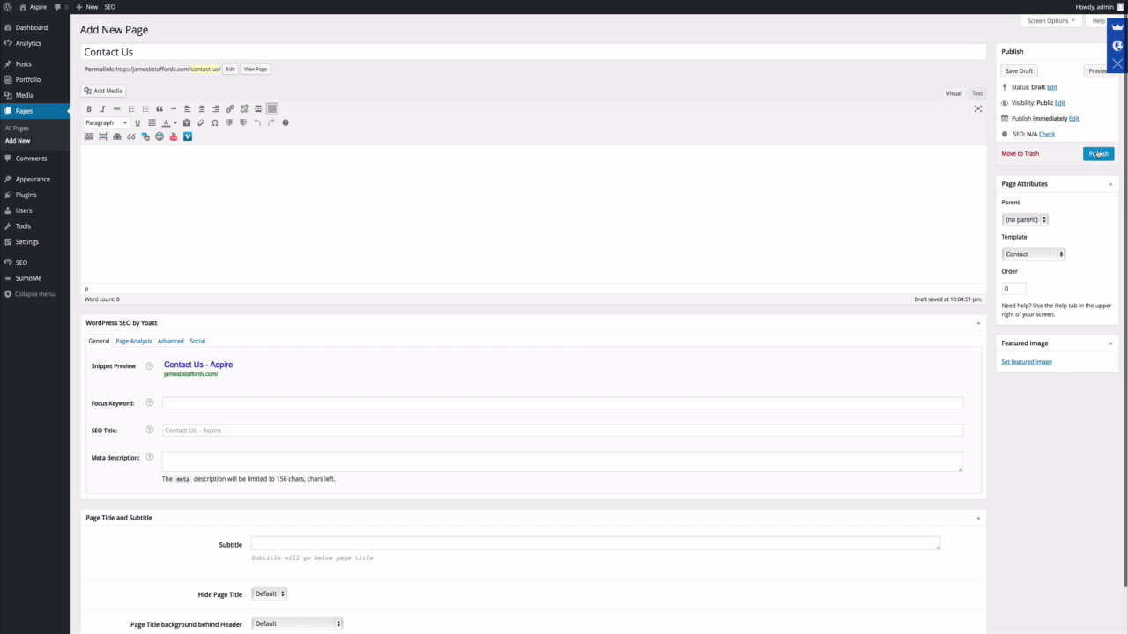
left_click(1098, 155)
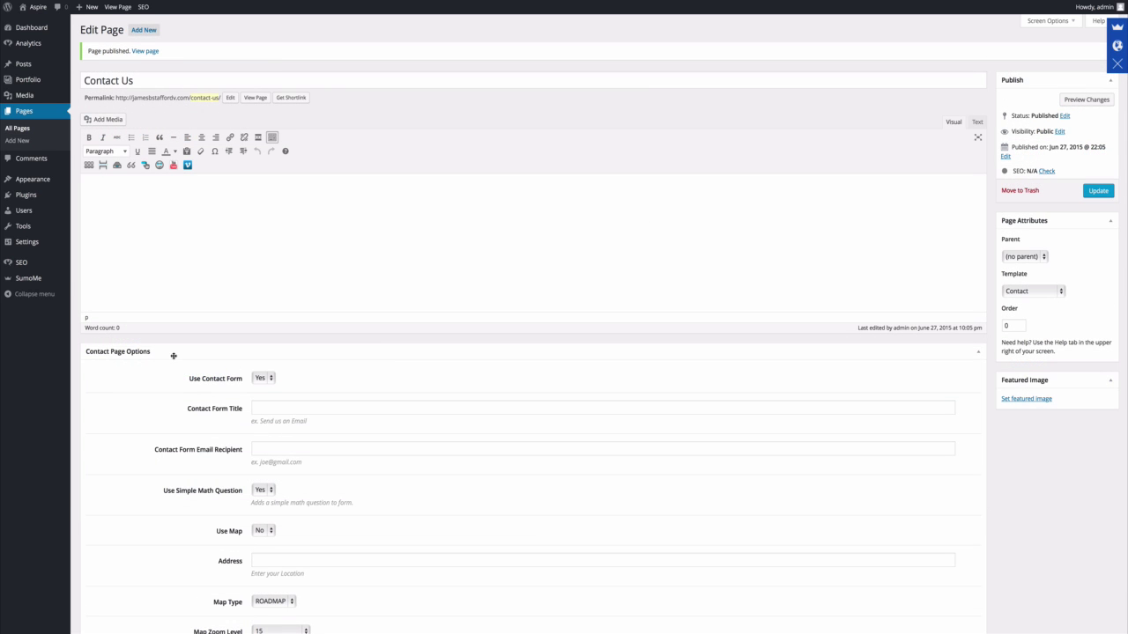
scroll(174, 356, "down", 5)
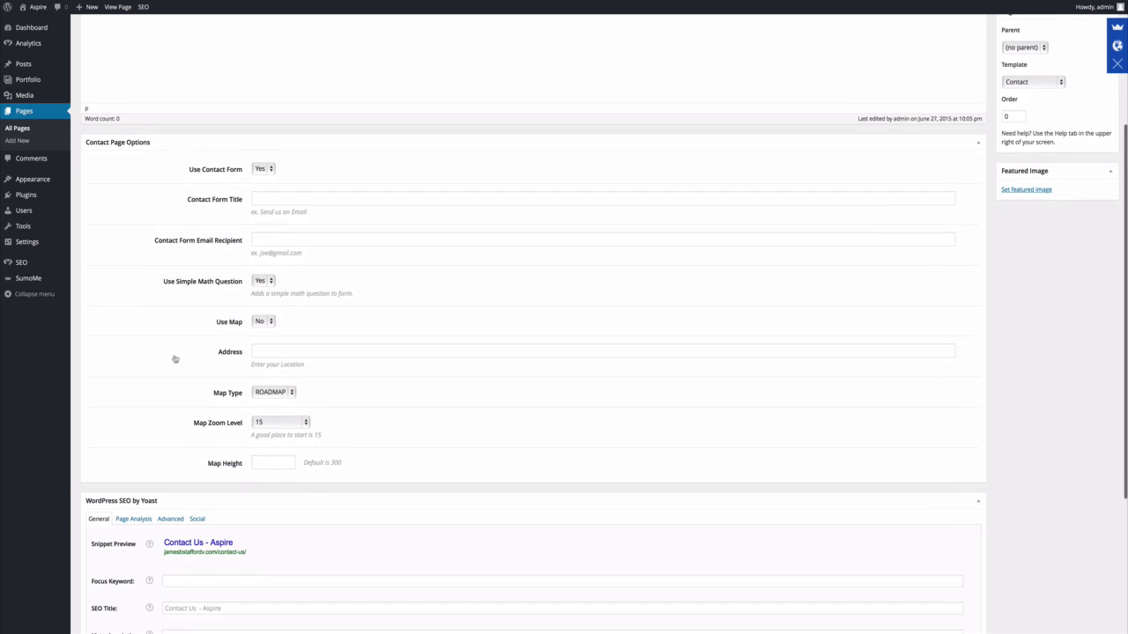
scroll(175, 359, "up", 5)
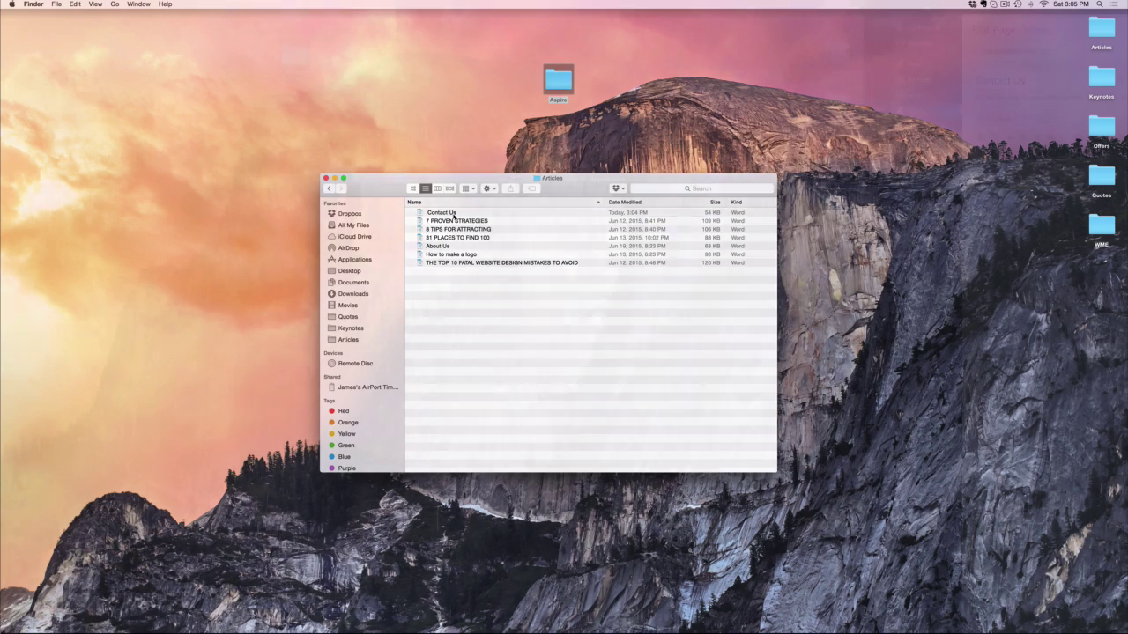
Copy the text from the Contact Us Word document and paste it into the page body.
left_click(454, 214)
double_click(454, 215)
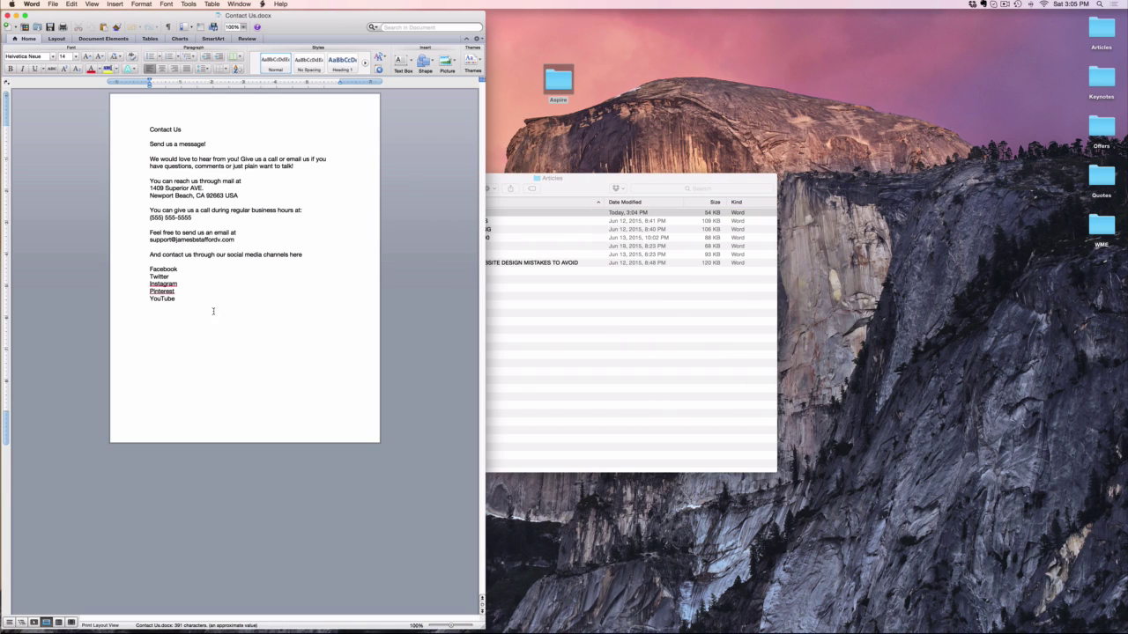
left_click_drag(179, 302, 159, 124)
key("super+c")
right_click(165, 125)
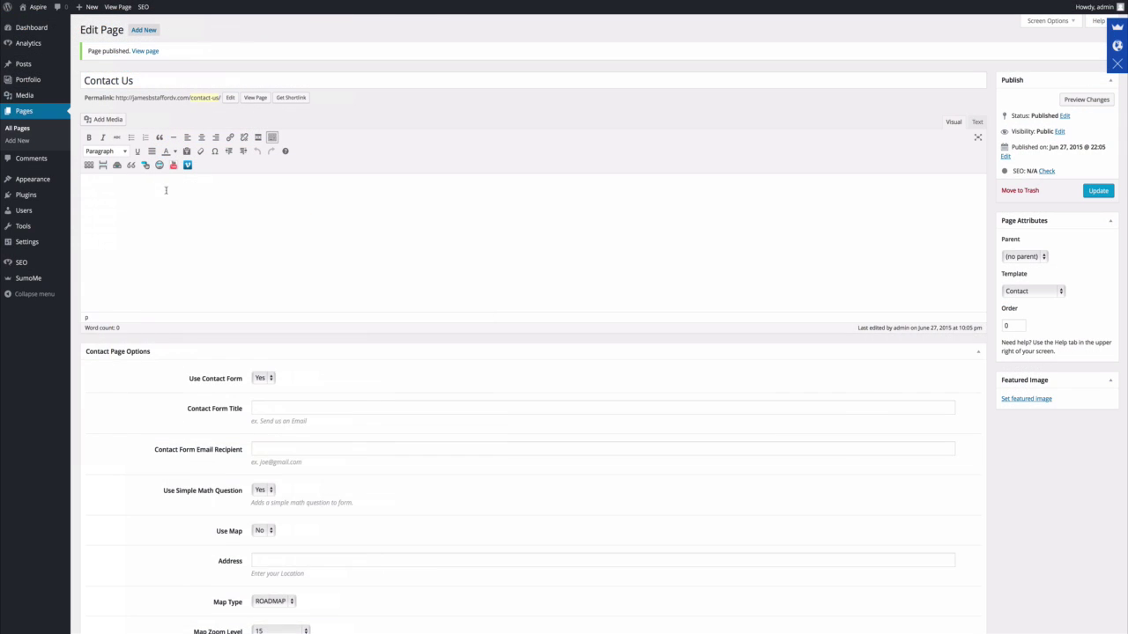
key("super+v")
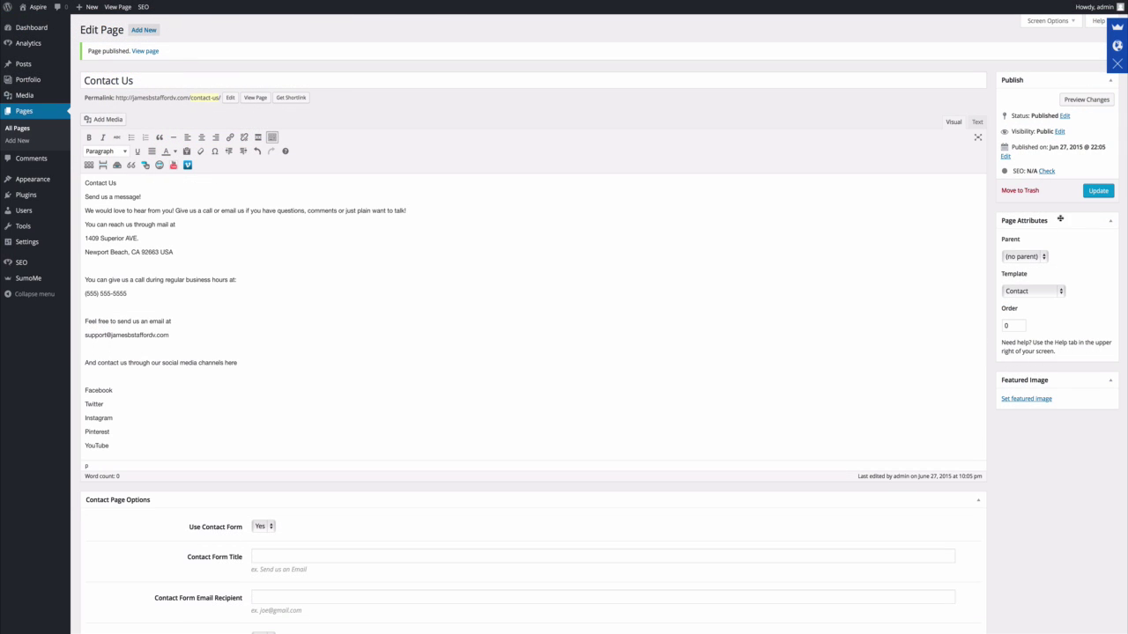
Update the page, preview it, and make the 'Contact Us' line bold.
left_click(1098, 191)
left_click(255, 96)
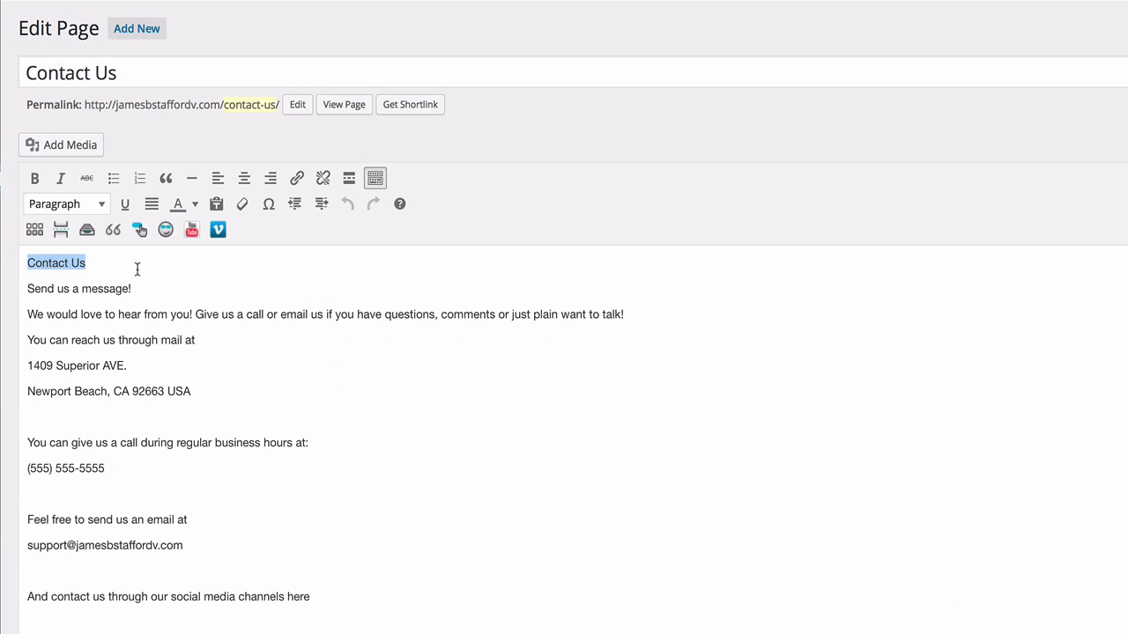
left_click(35, 179)
left_click(133, 263)
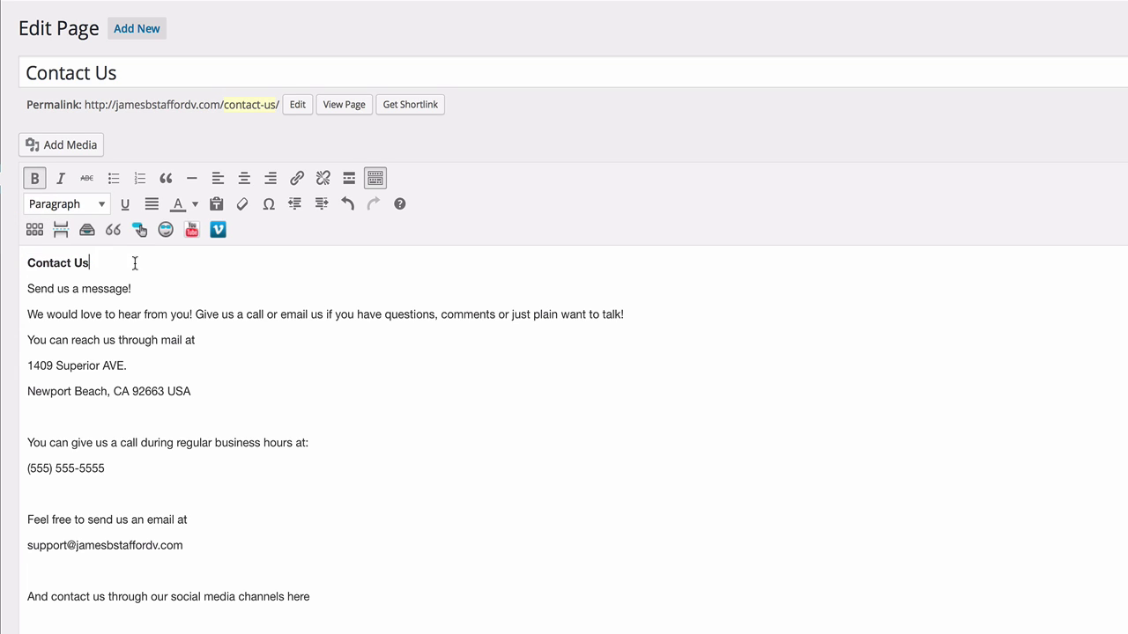
Format the opening 'Contact Us' line as Heading 3.
left_click_drag(91, 263, 27, 263)
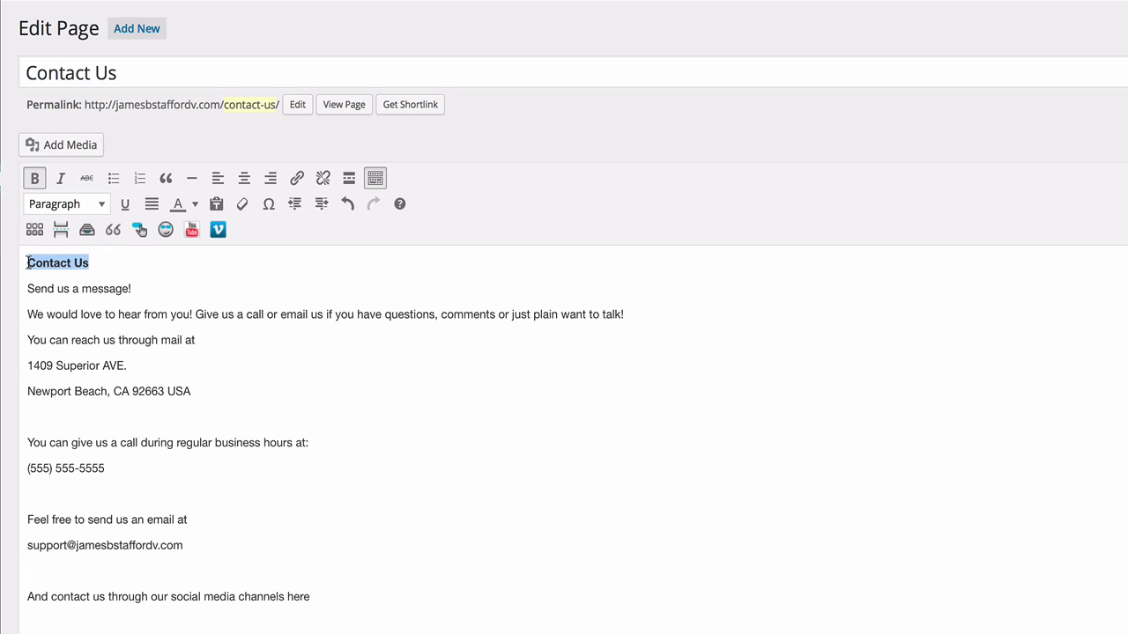
left_click(102, 206)
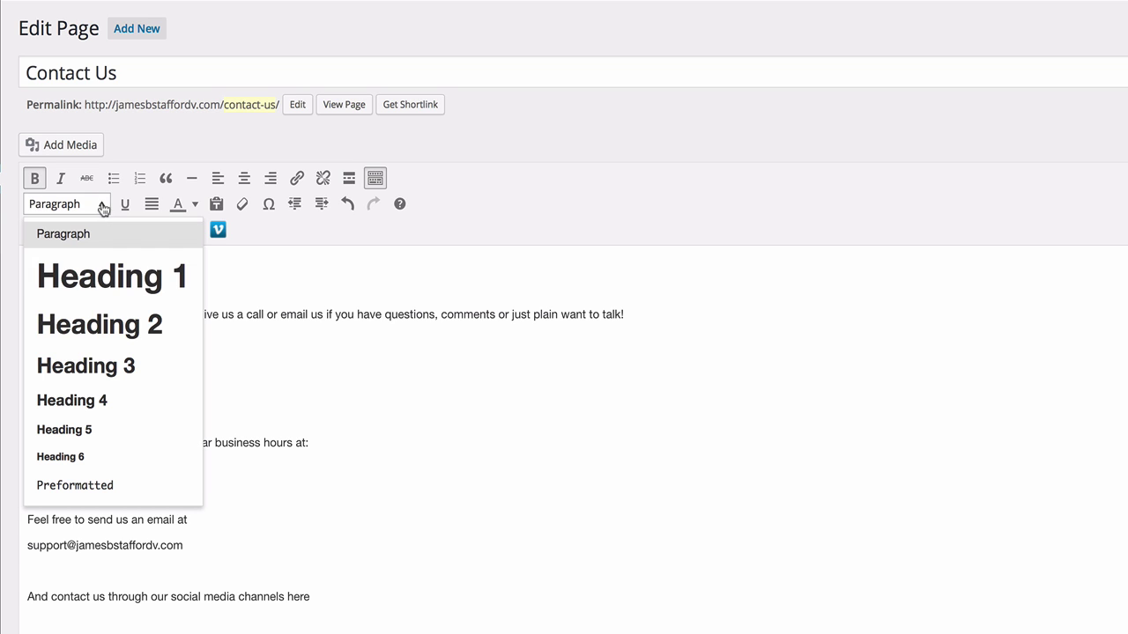
left_click(105, 366)
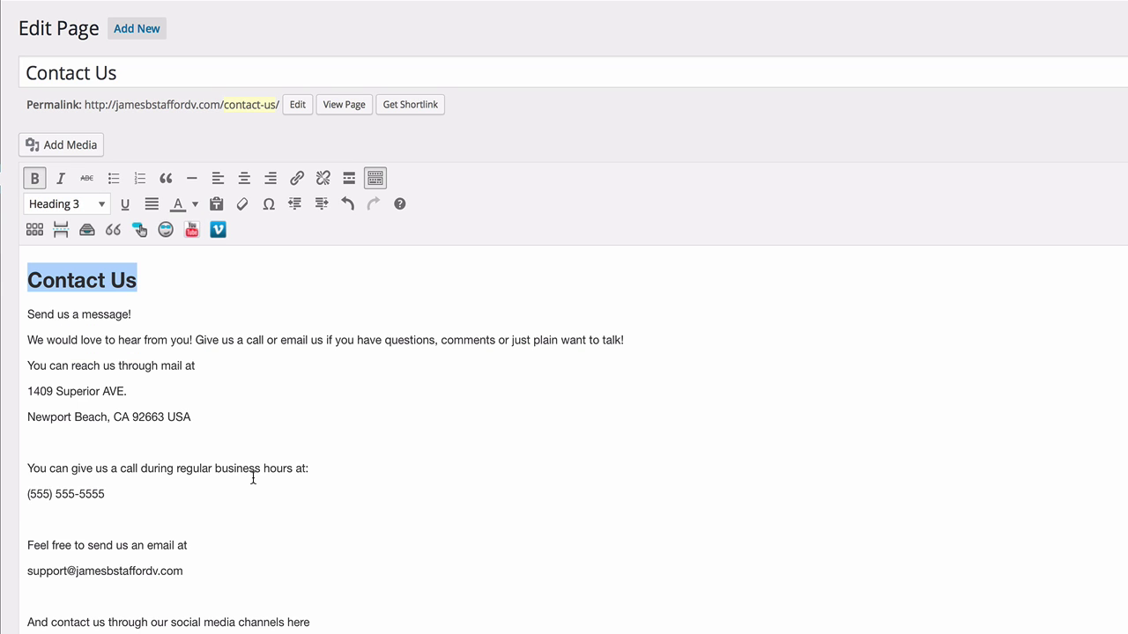
left_click(192, 291)
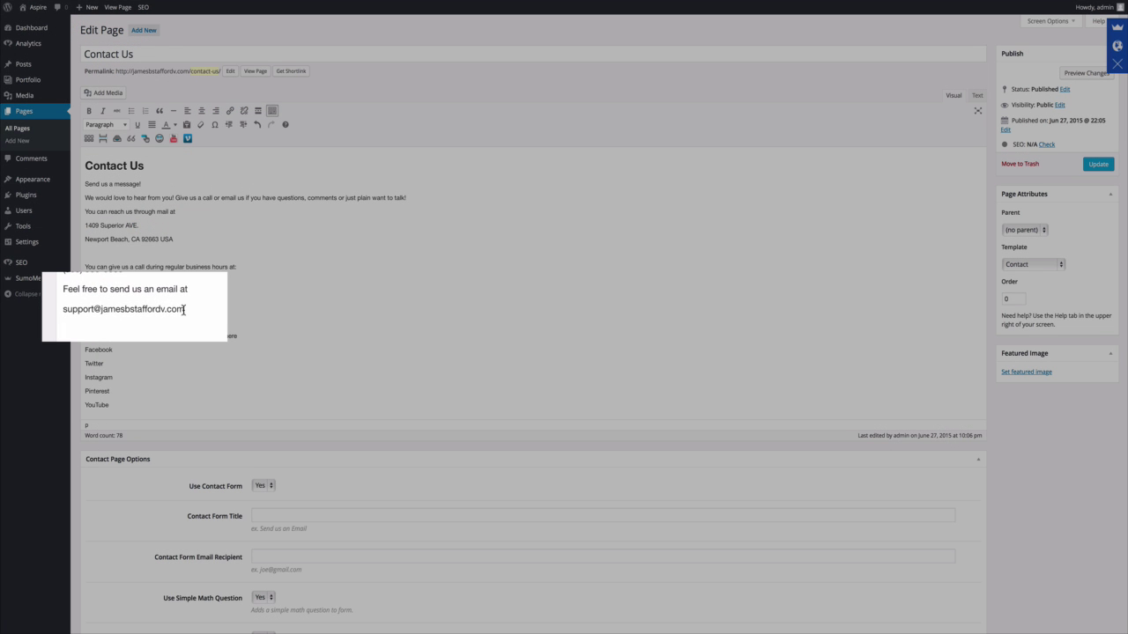
Turn the support email address into a link that opens in a new tab.
left_click_drag(169, 310, 84, 310)
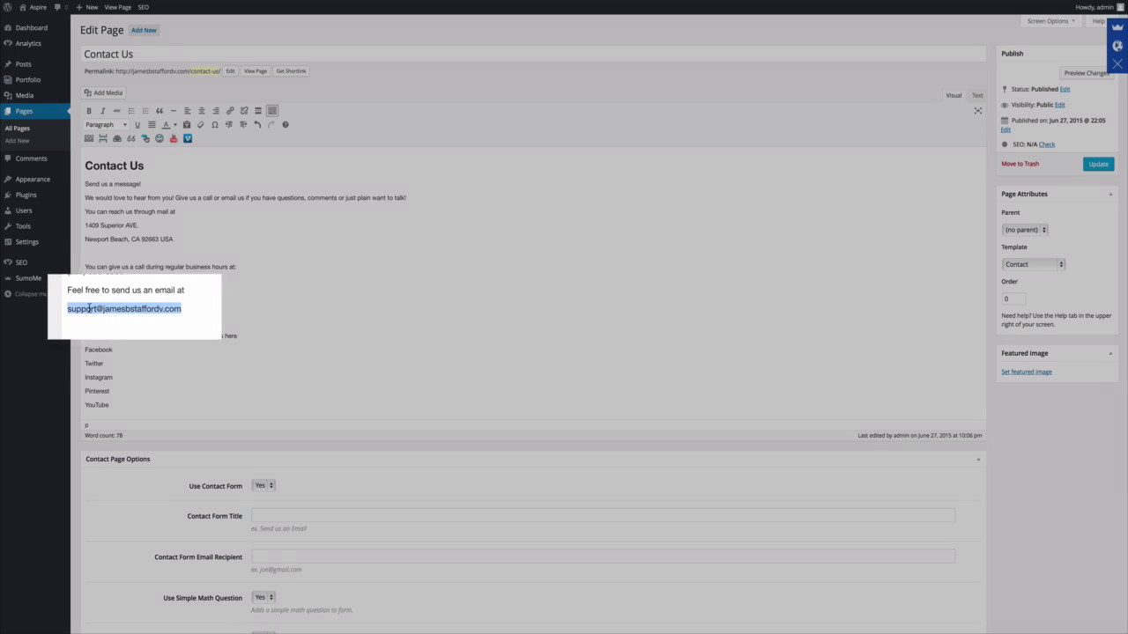
right_click(105, 308)
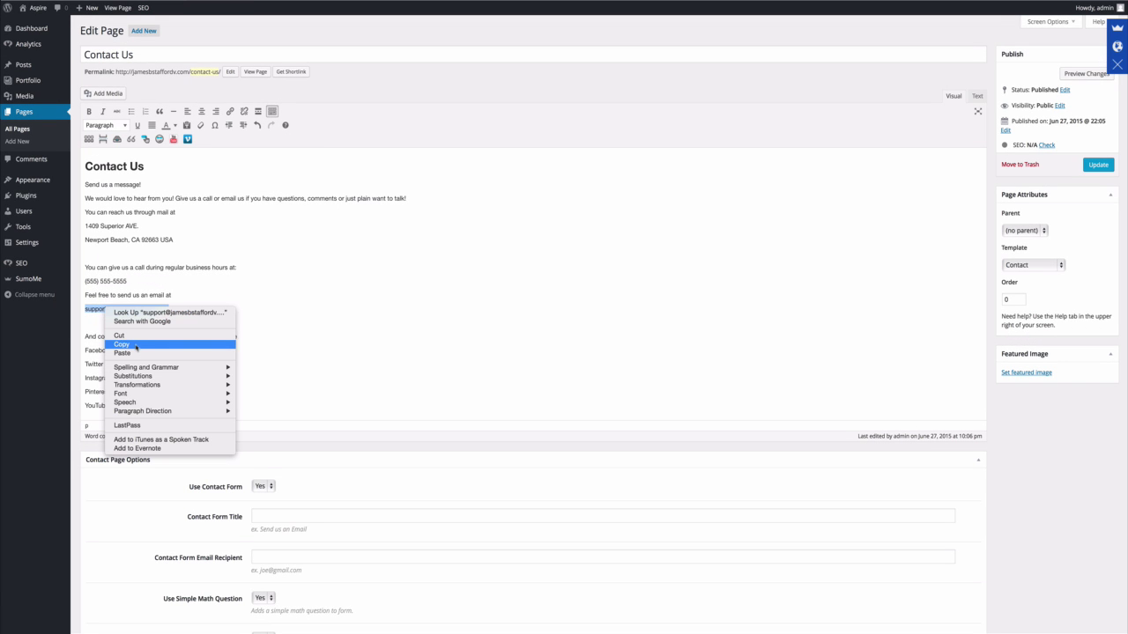
left_click(135, 344)
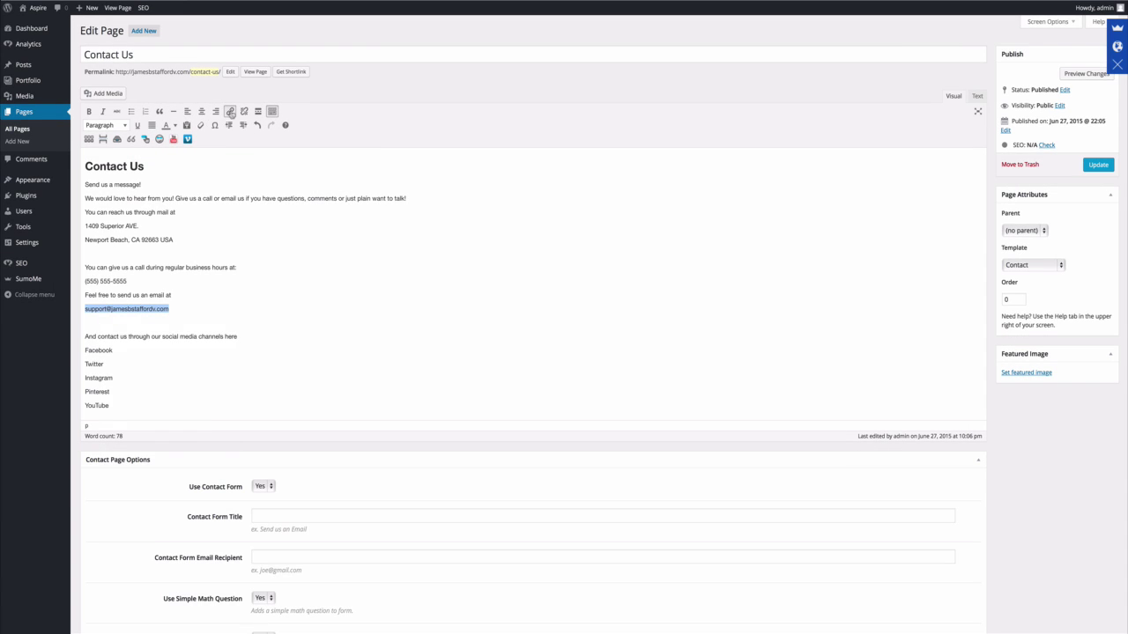
left_click(231, 111)
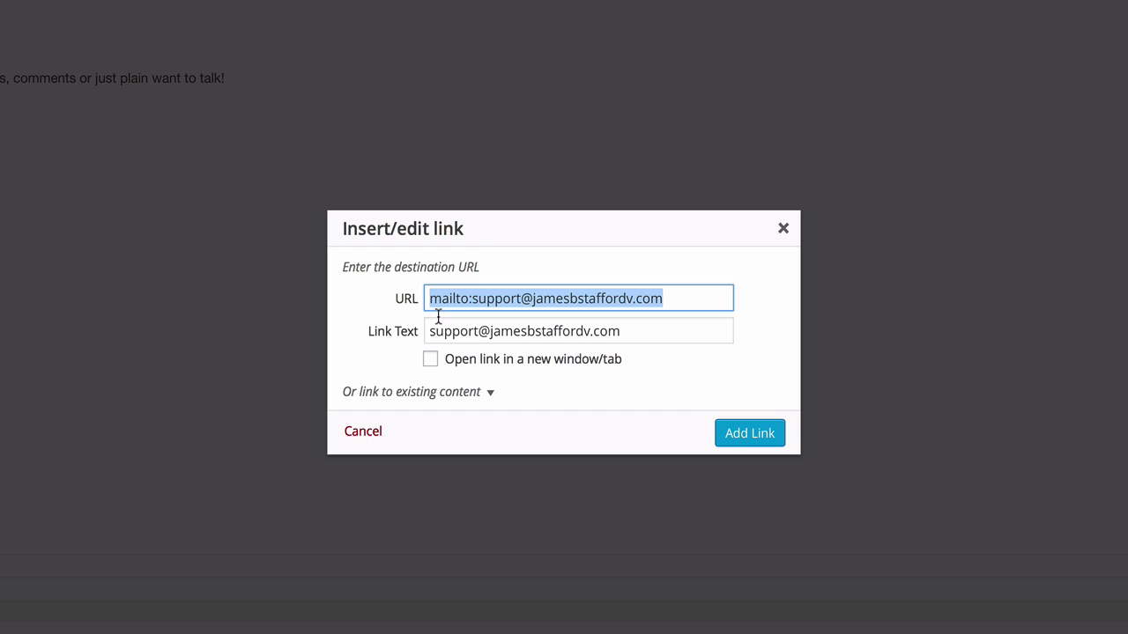
left_click(430, 360)
left_click(744, 437)
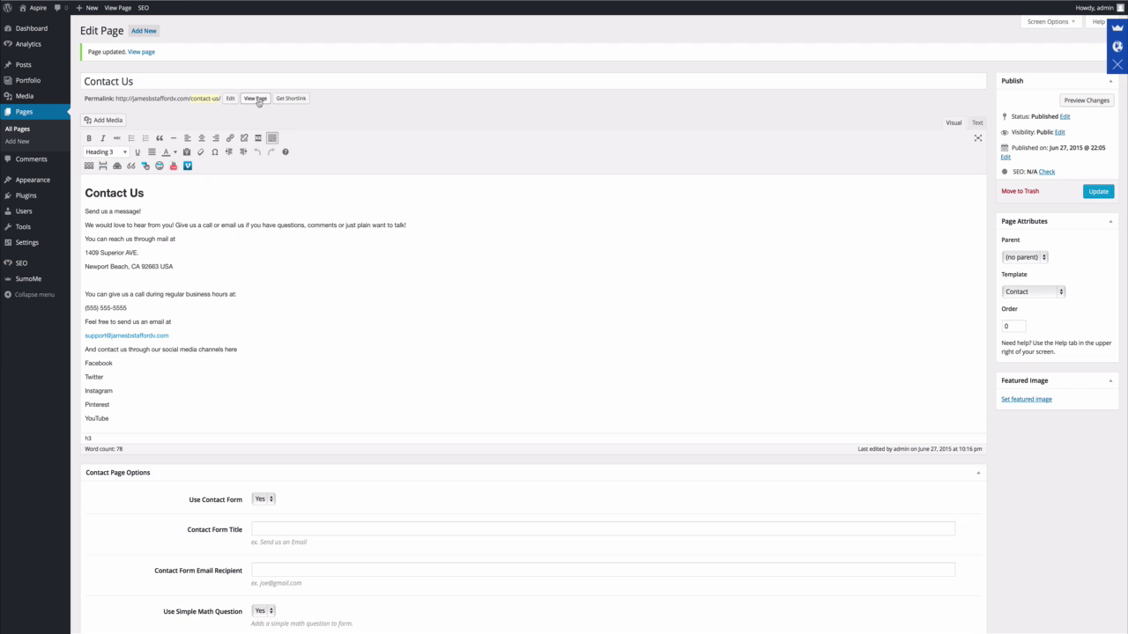
Open the live Contact Us page and test that the email link starts a mail message.
left_click(256, 98)
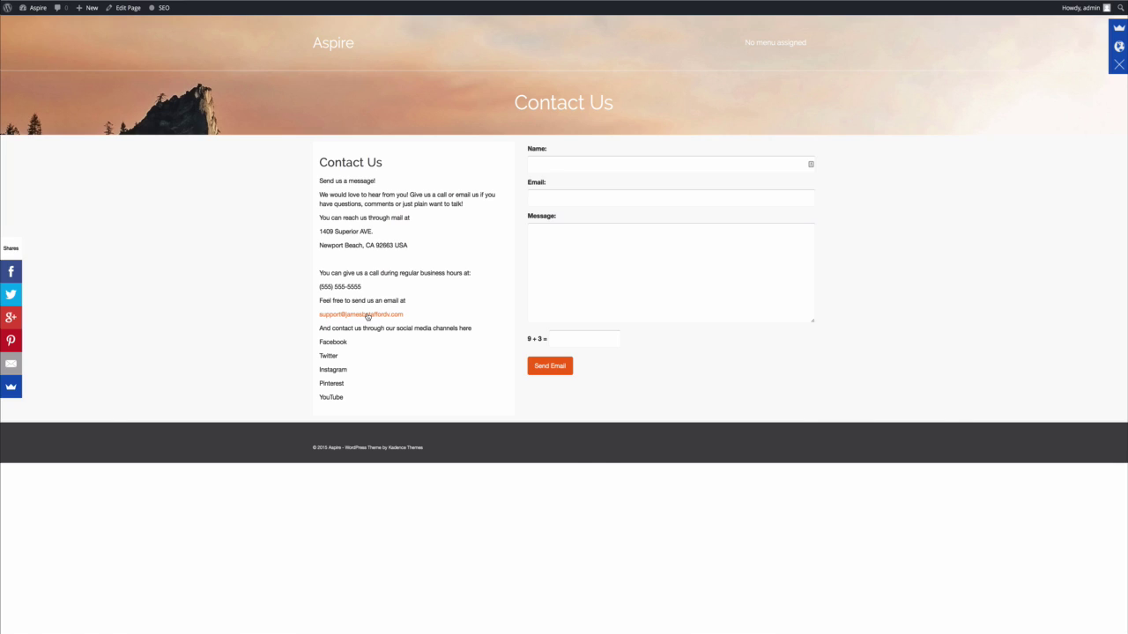
left_click(368, 316)
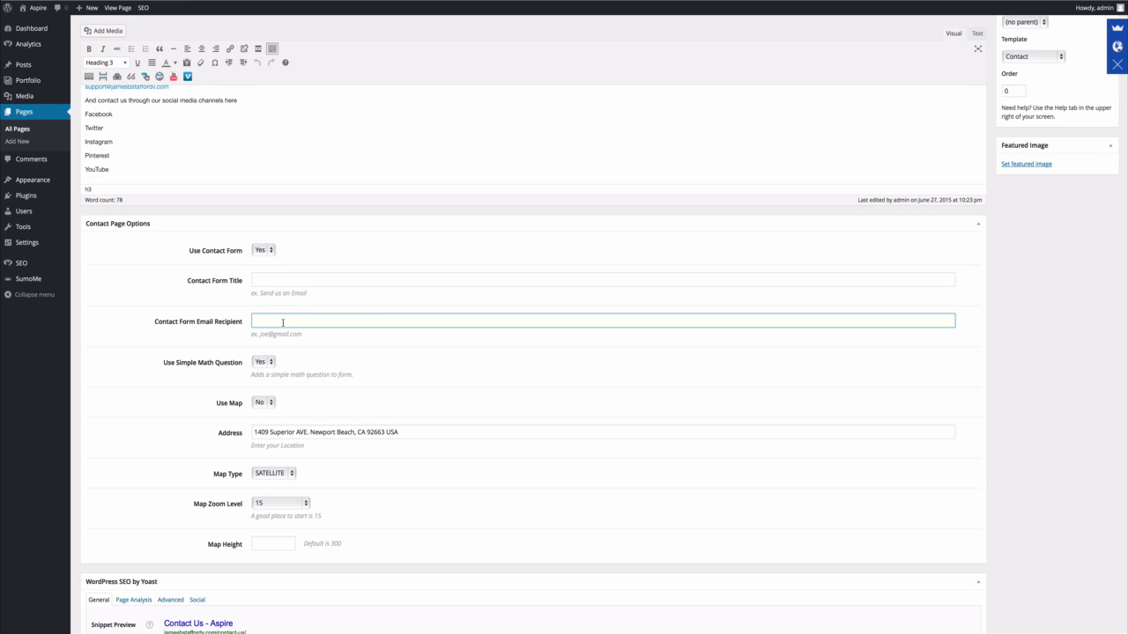
Paste the support email as the Contact Form Email Recipient and set Use Map to Yes.
right_click(283, 322)
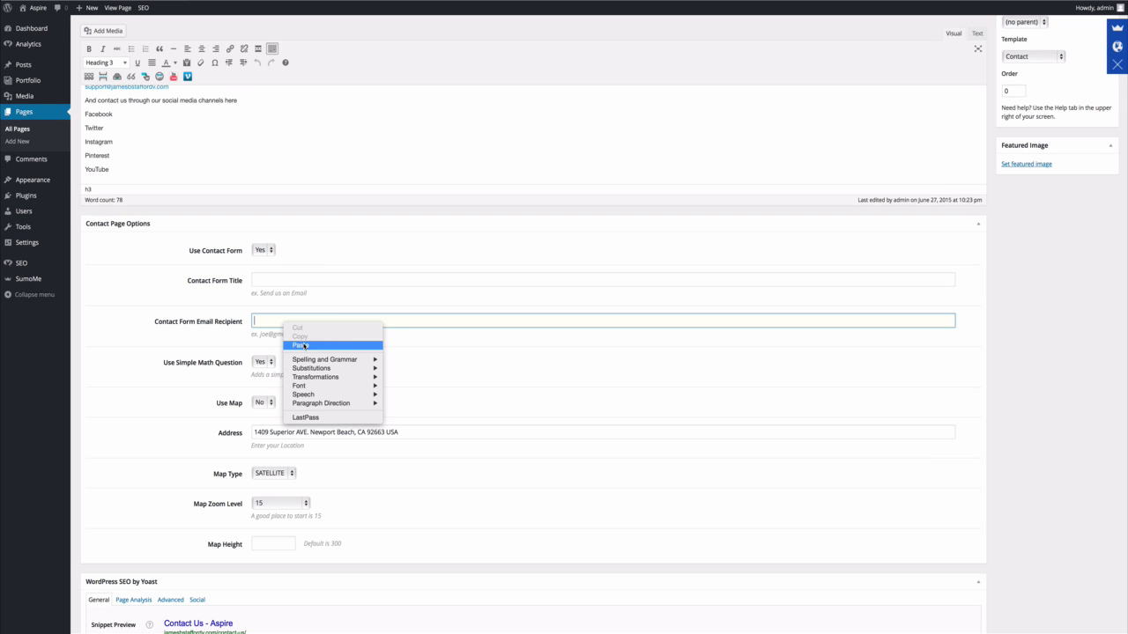
left_click(301, 345)
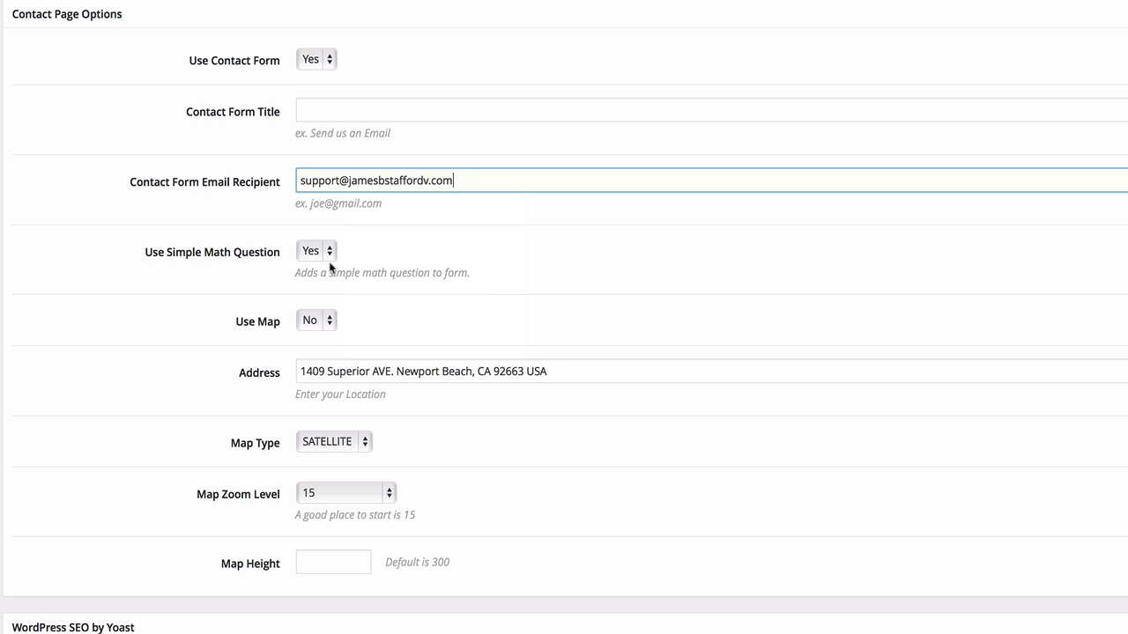
left_click(329, 321)
left_click(325, 337)
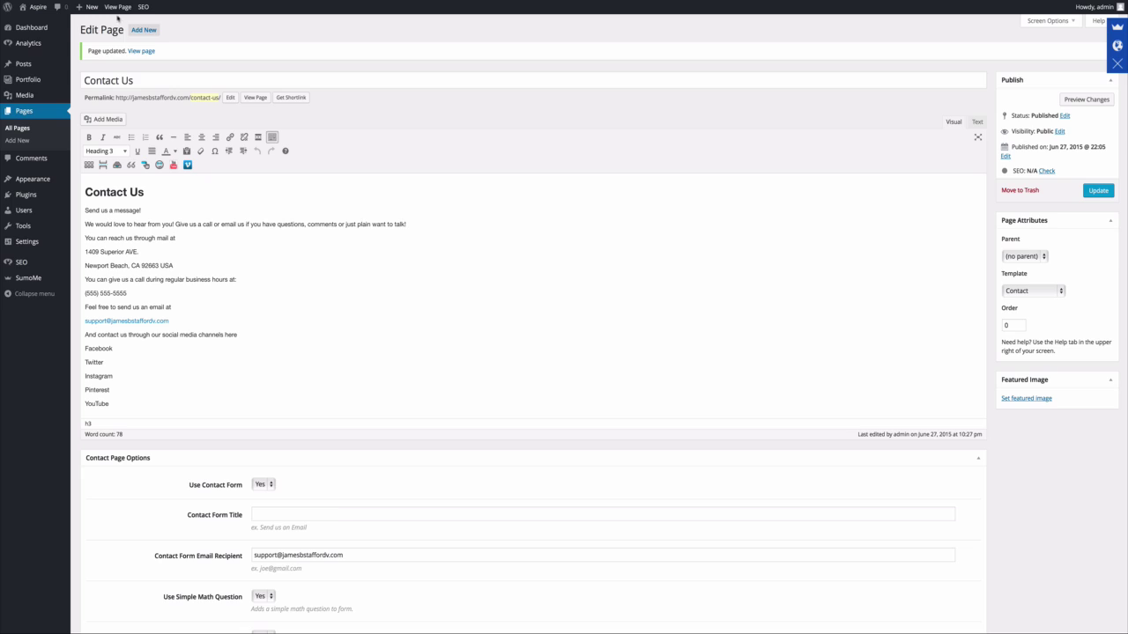
Preview the live Contact Us page, then switch its Map Type to ROADMAP.
left_click(117, 7)
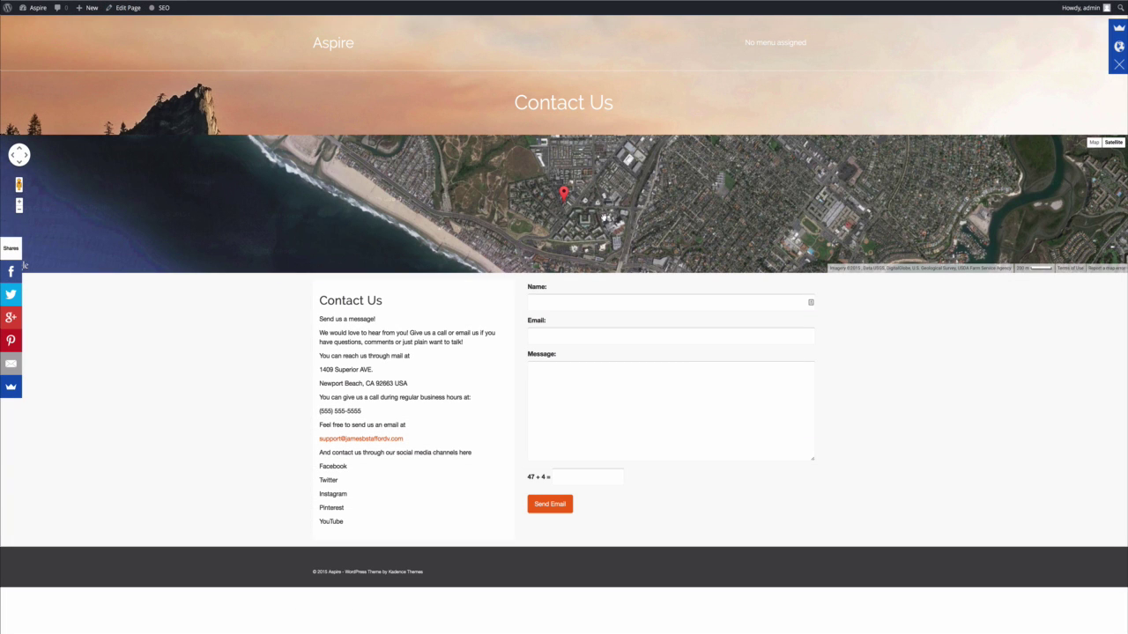
left_click(121, 8)
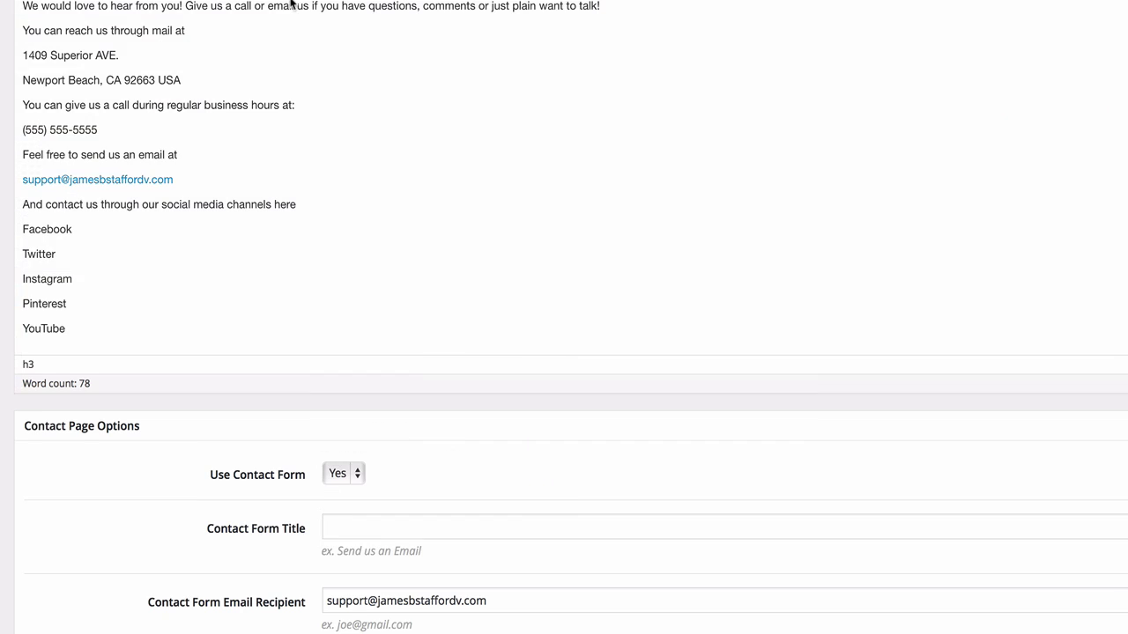
scroll(286, 216, "down", 5)
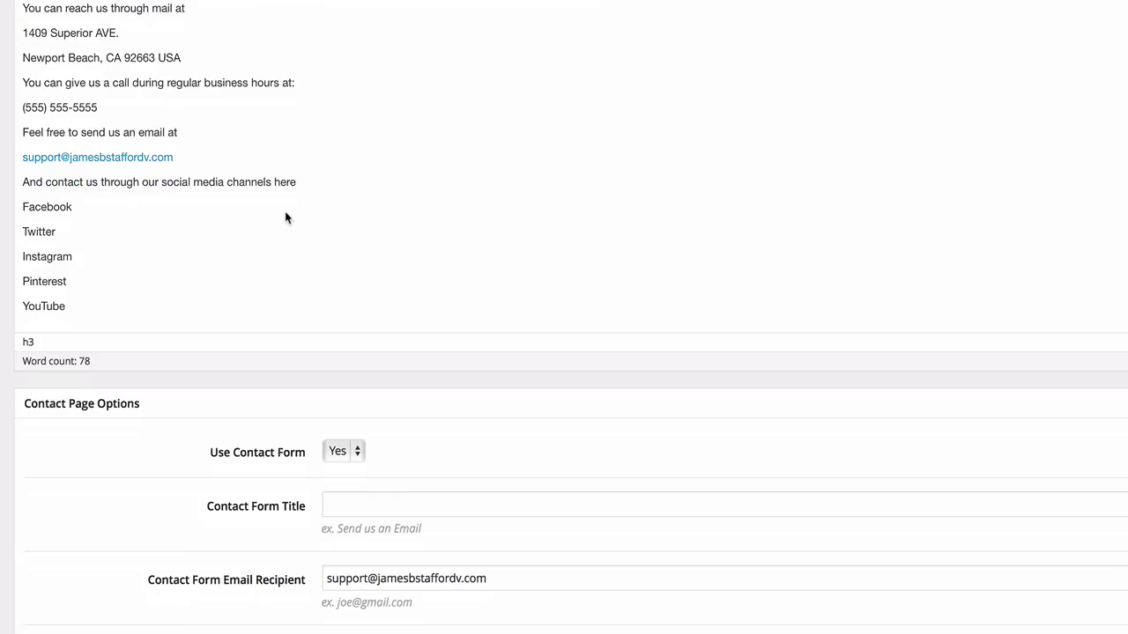
scroll(353, 308, "down", 1)
left_click(394, 436)
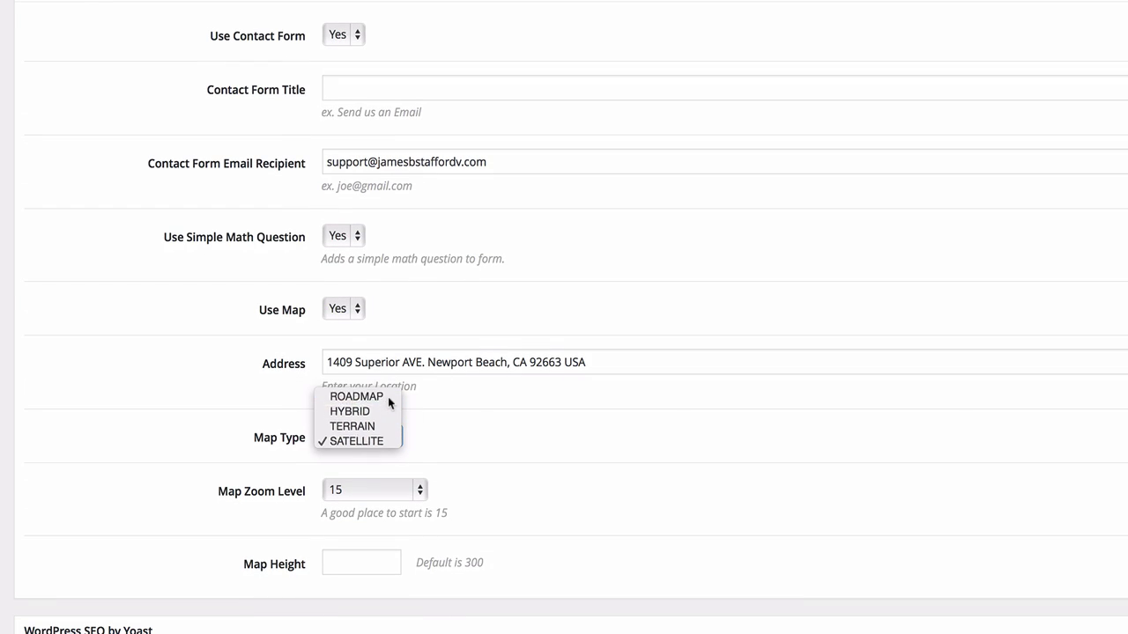
left_click(357, 393)
scroll(387, 397, "up", 5)
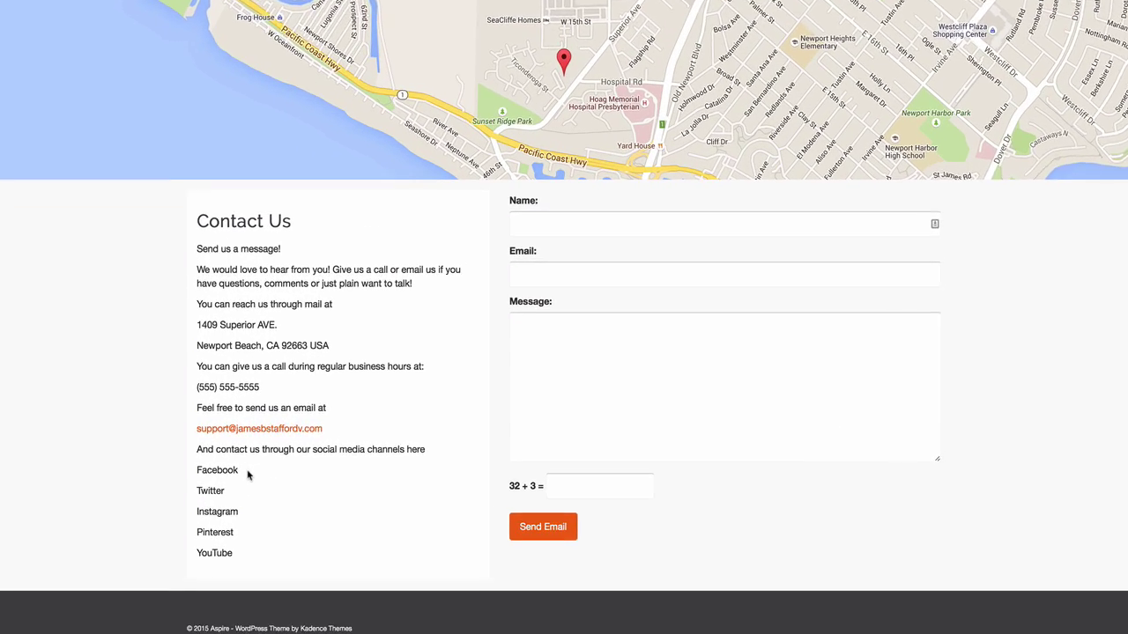
Select the word Facebook on the live Contact Us page, then deselect it.
left_click_drag(351, 468, 323, 468)
left_click_drag(81, 477, 73, 476)
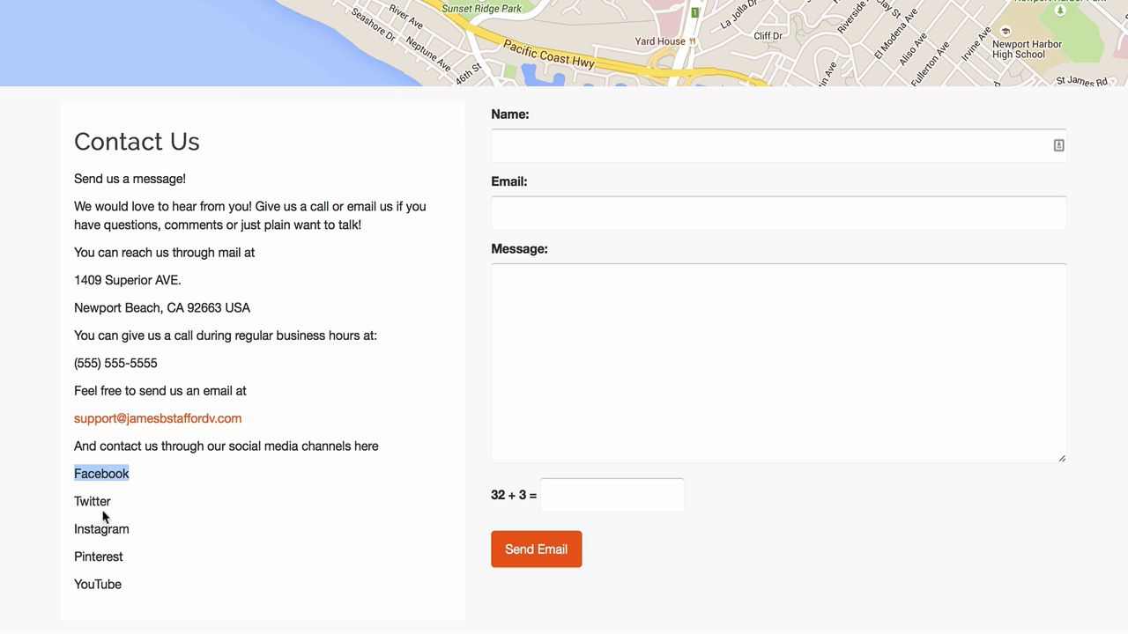
left_click(139, 491)
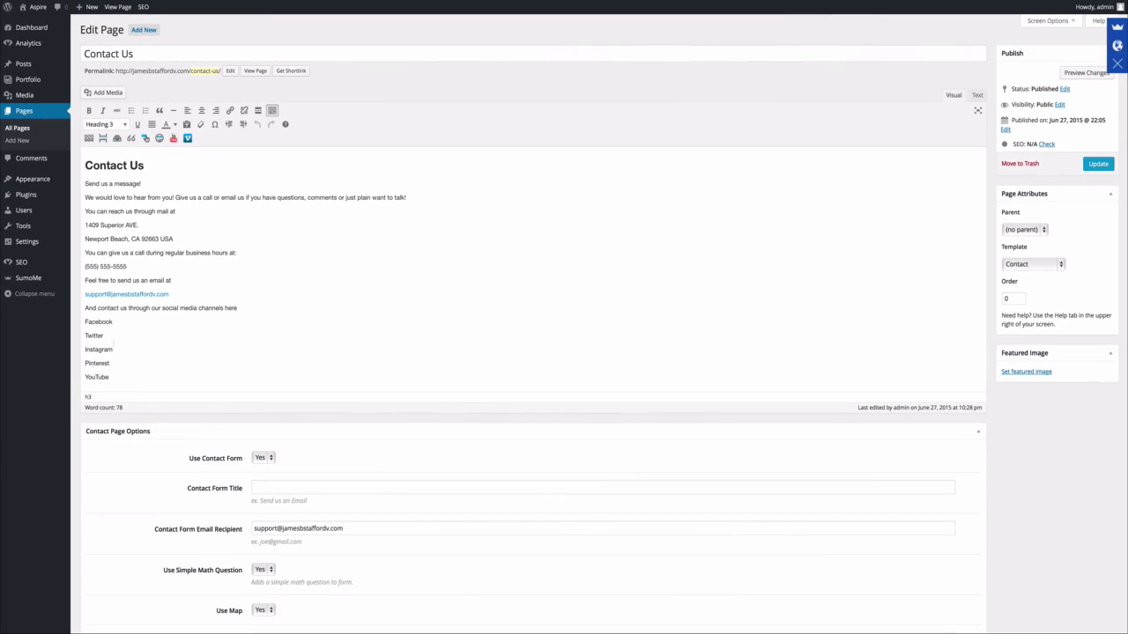
Link the word Facebook to the copied Facebook page address, opening in a new tab.
left_click_drag(113, 323, 85, 324)
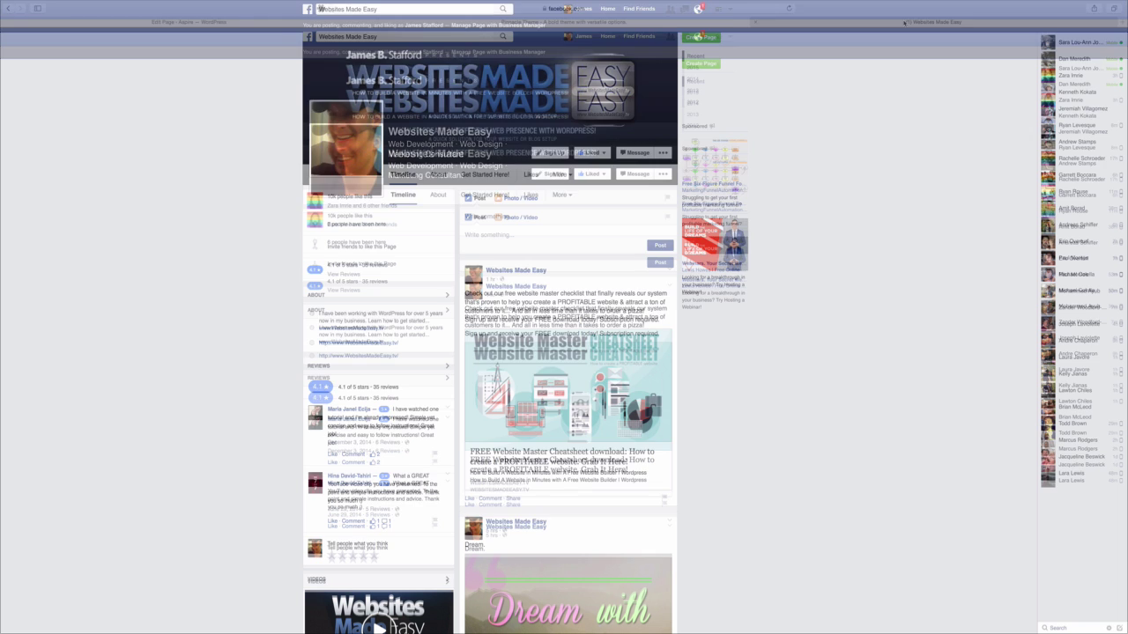
left_click(453, 8)
right_click(452, 8)
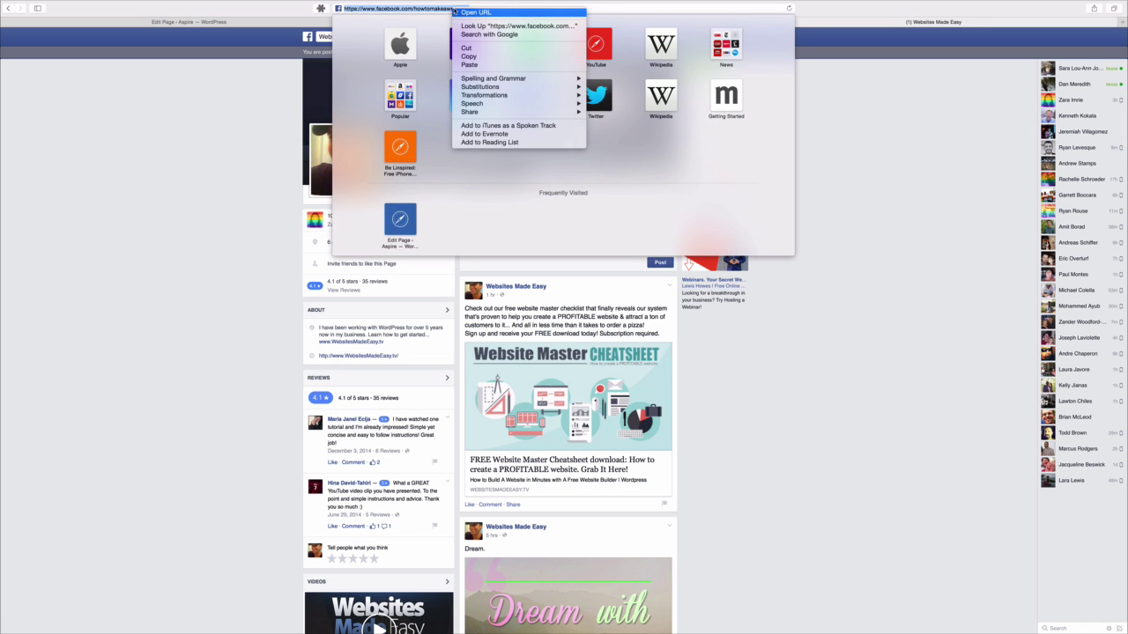
left_click(476, 57)
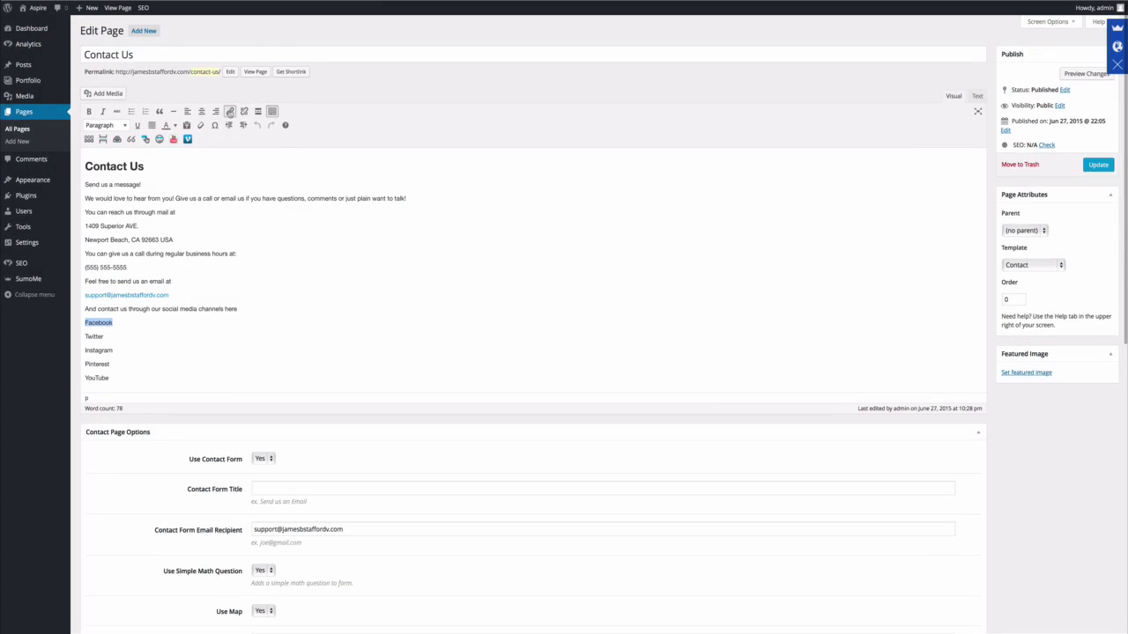
left_click(229, 111)
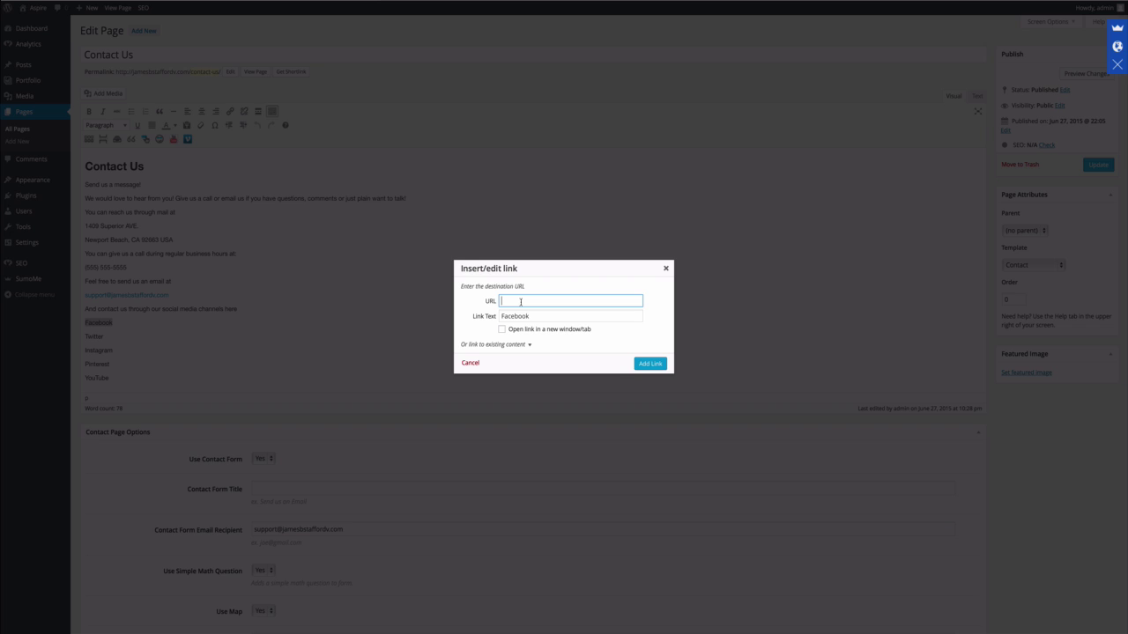
key("ctrl+v")
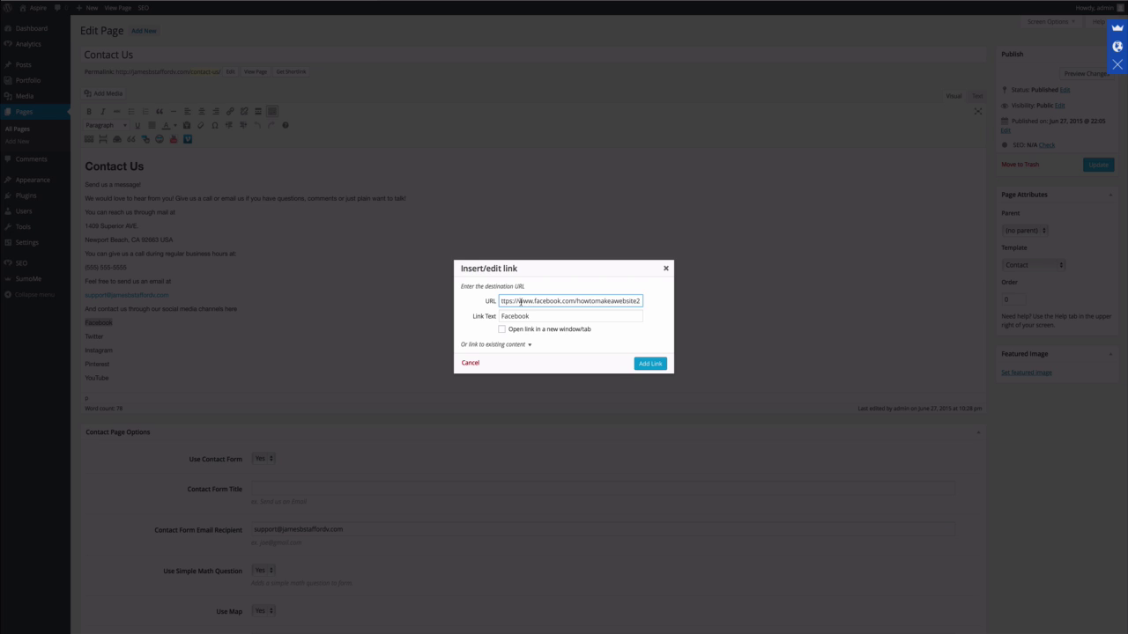
left_click(501, 329)
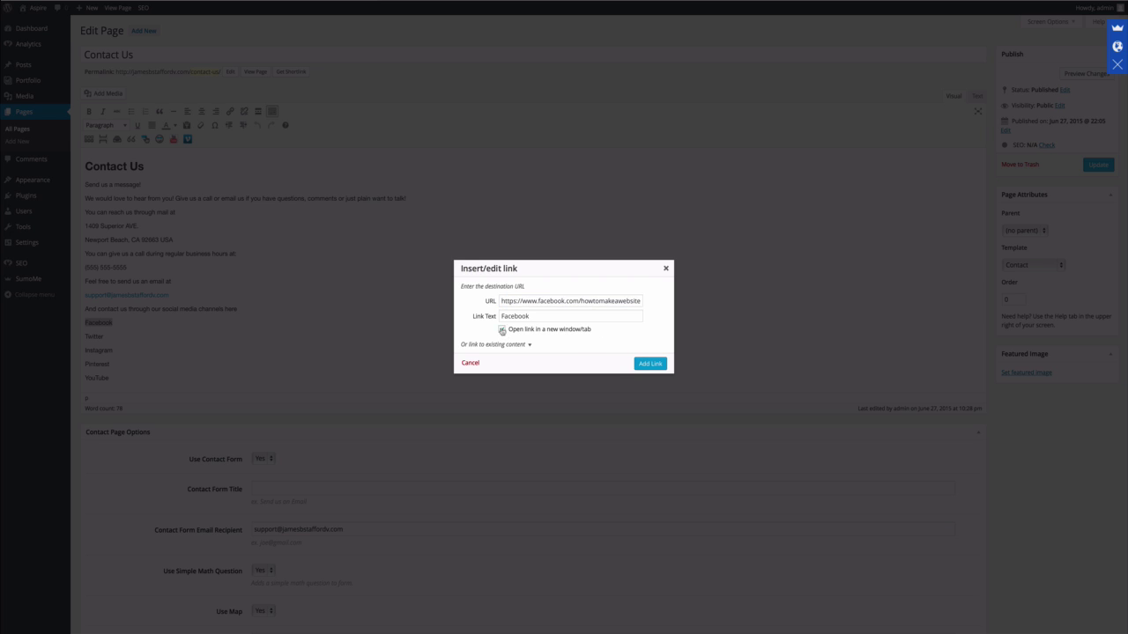
left_click(650, 364)
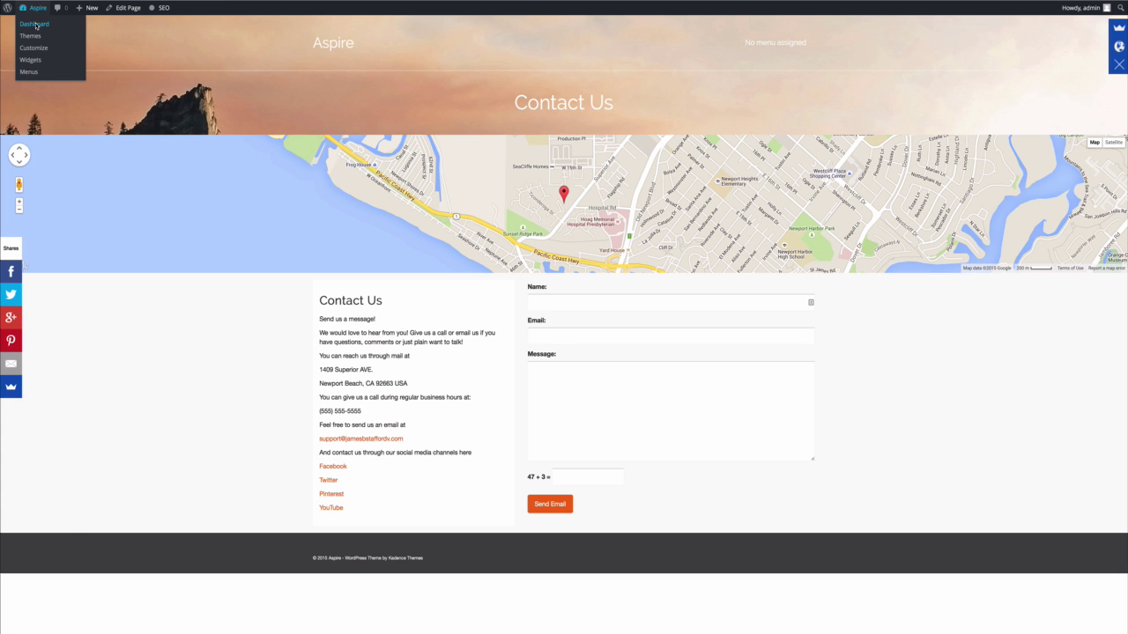
Create a new menu named 'top menu' under Appearance > Menus.
left_click(35, 26)
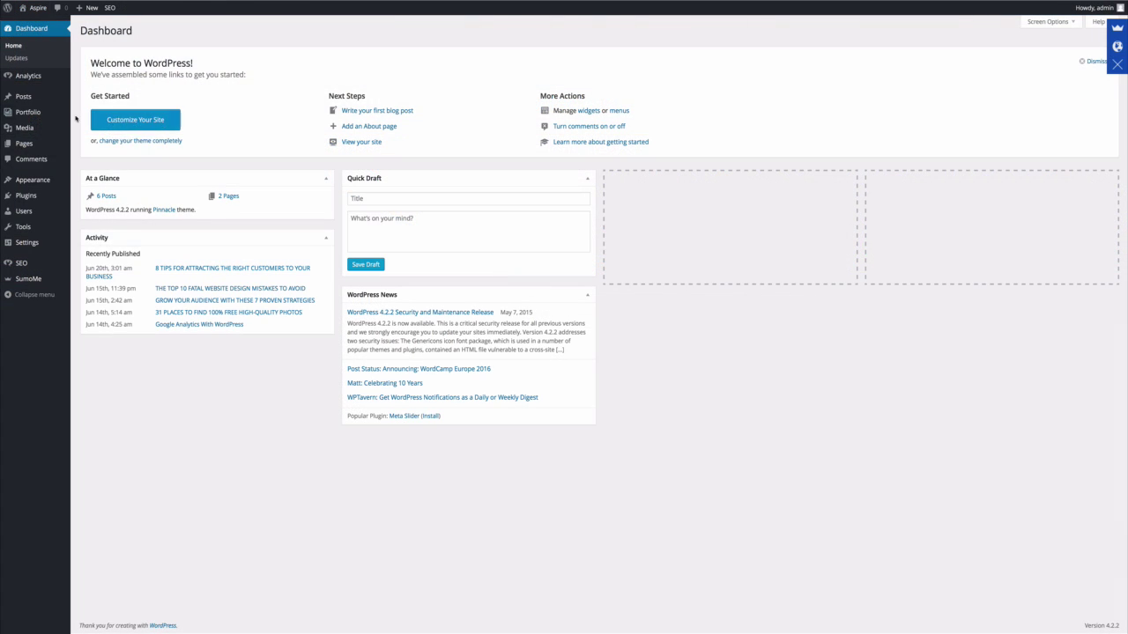
mouse_move(55, 171)
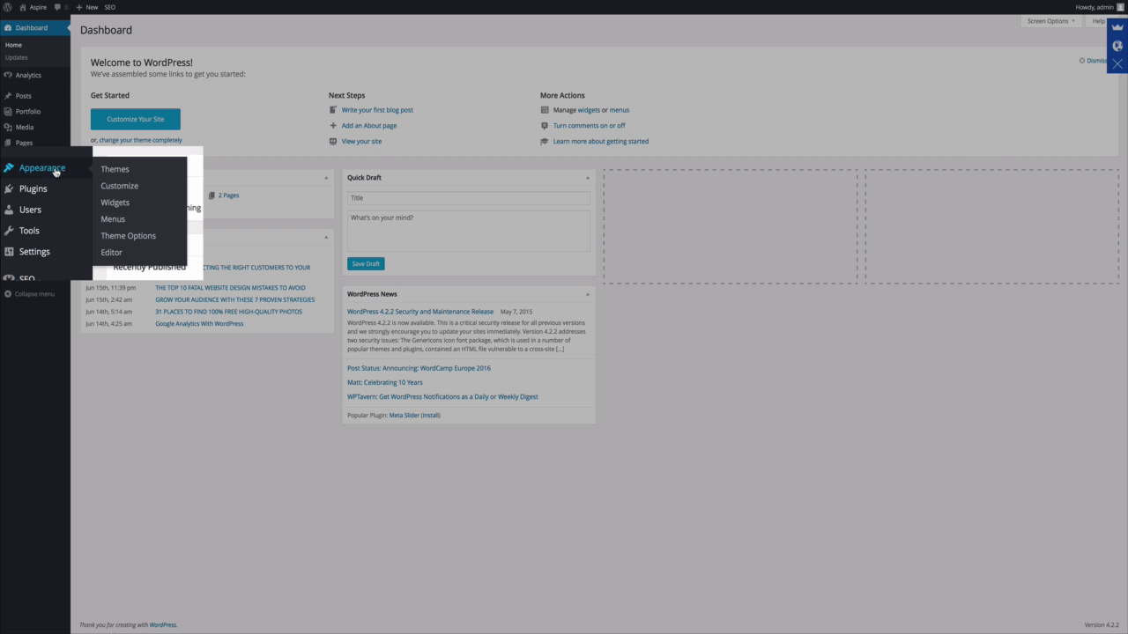
left_click(123, 220)
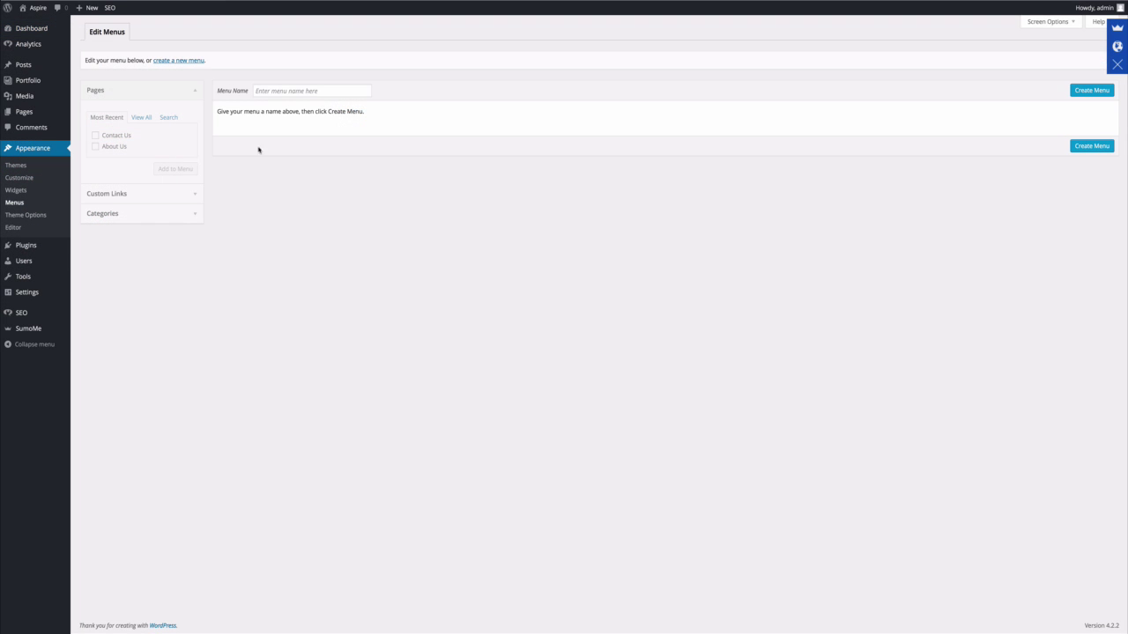
left_click(272, 89)
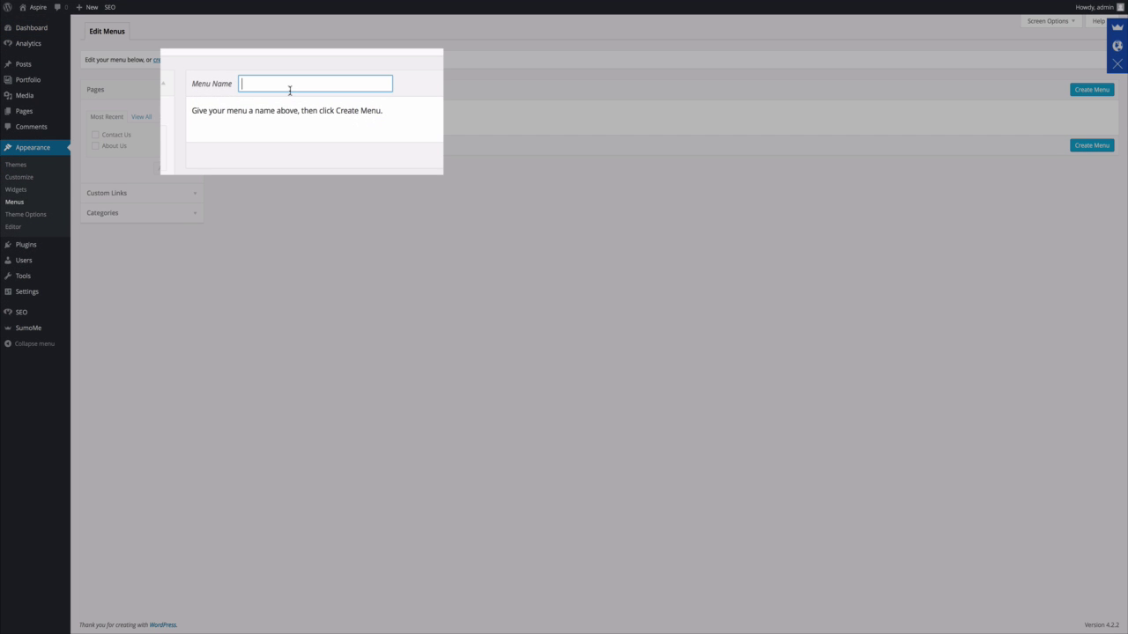
type("top menu")
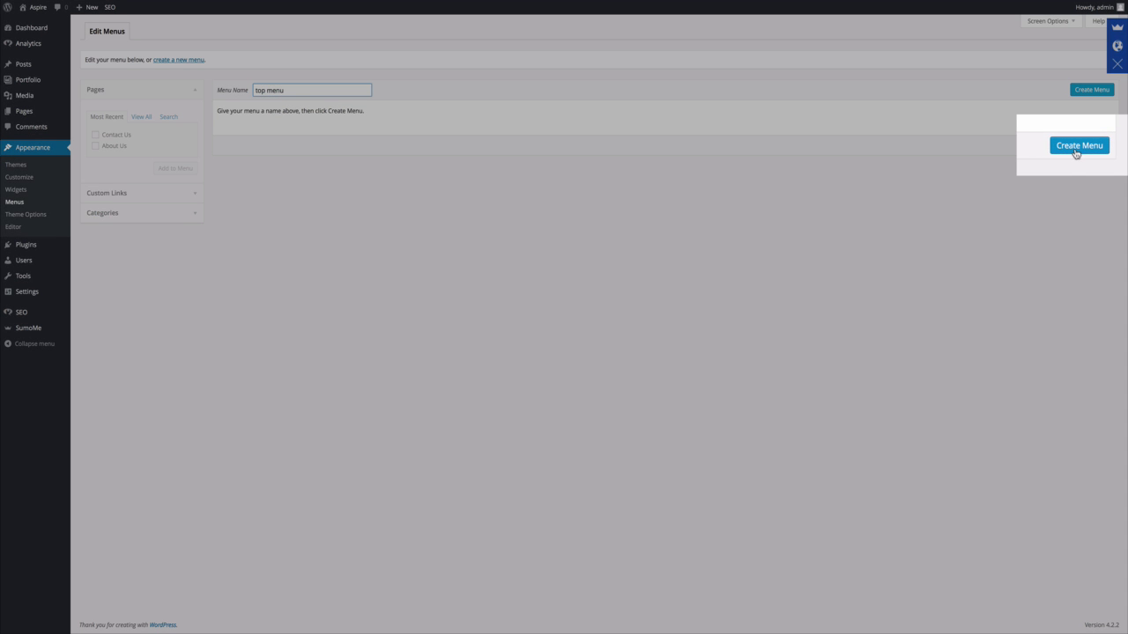
left_click(1091, 148)
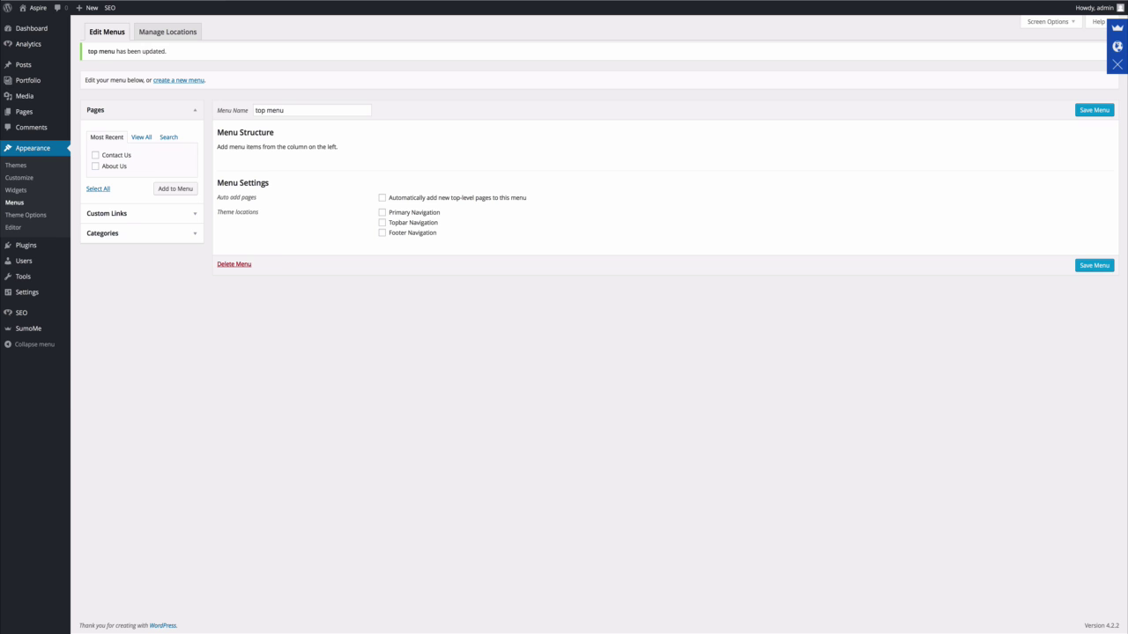
Make top menu the Primary Navigation, add Contact Us and About Us, and save.
left_click(384, 213)
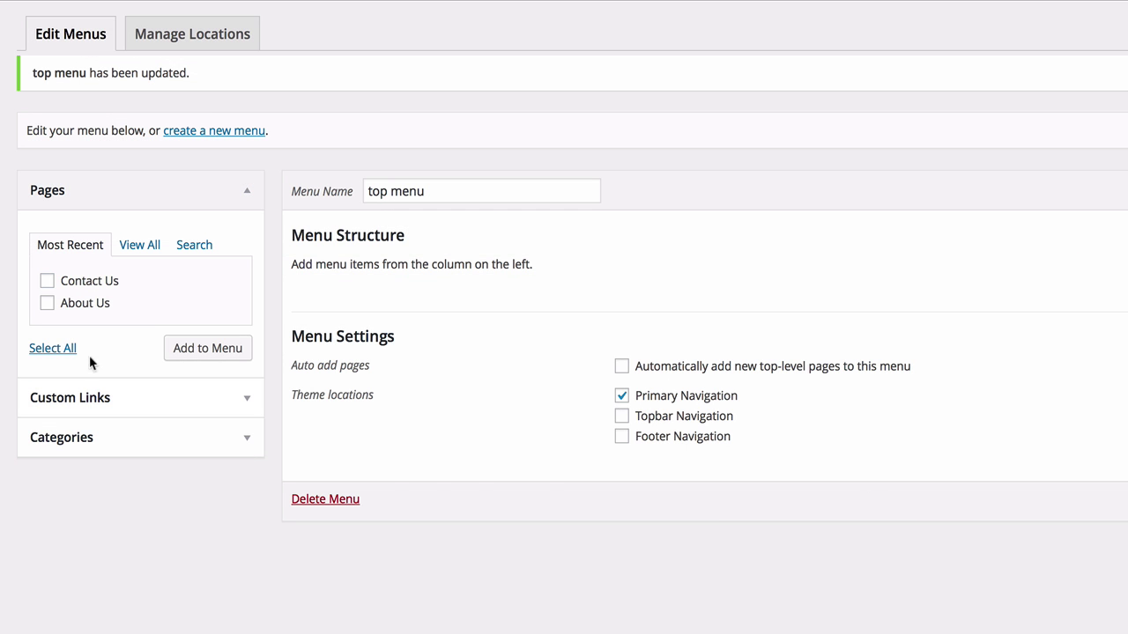
left_click(46, 284)
left_click(47, 304)
left_click(218, 357)
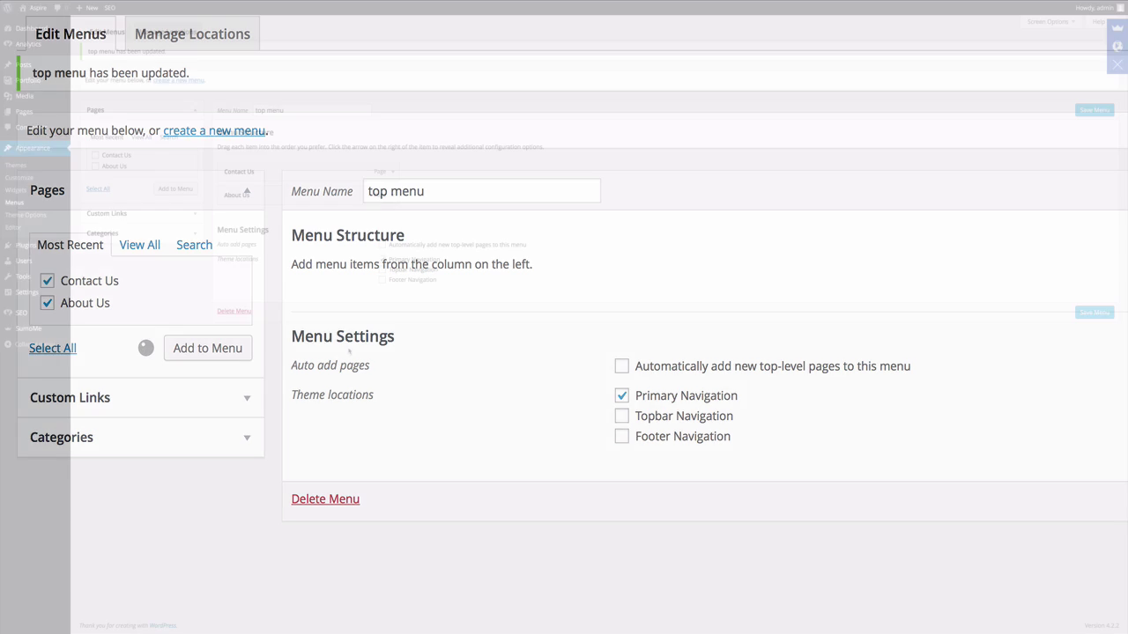
left_click(1081, 312)
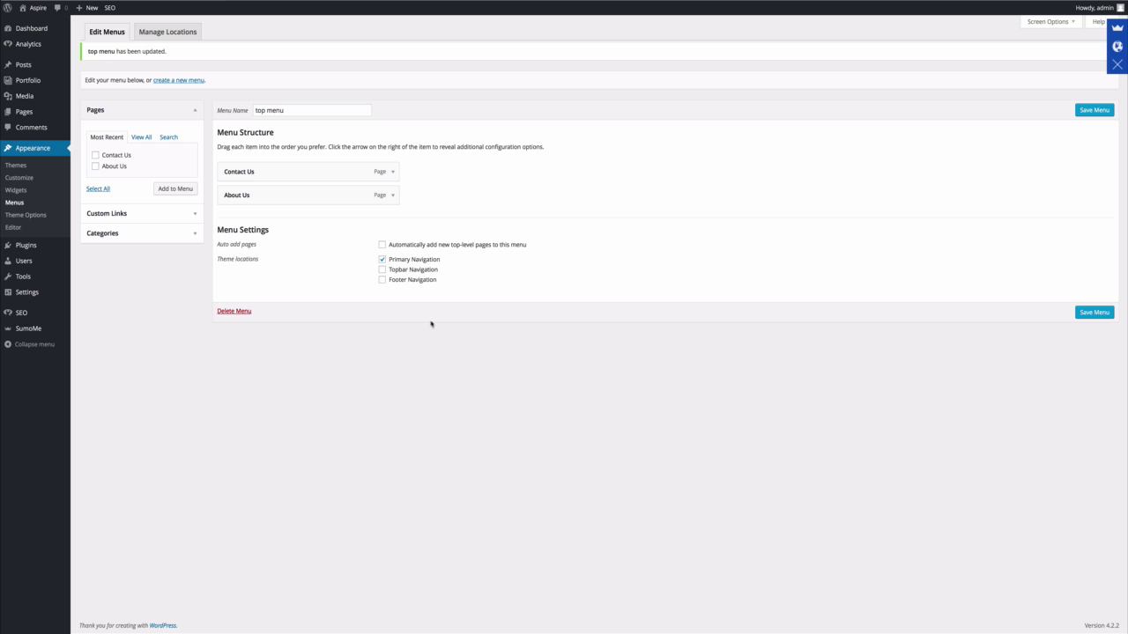
Move About Us above Contact Us in top menu and save the new order.
mouse_move(37, 10)
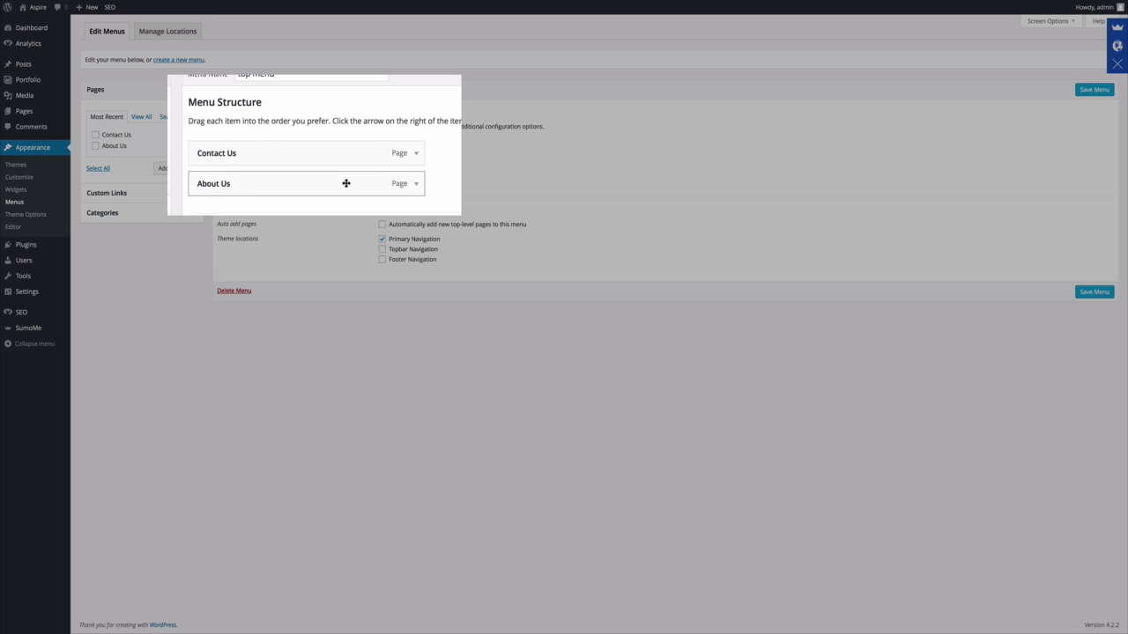
left_click_drag(345, 183, 350, 158)
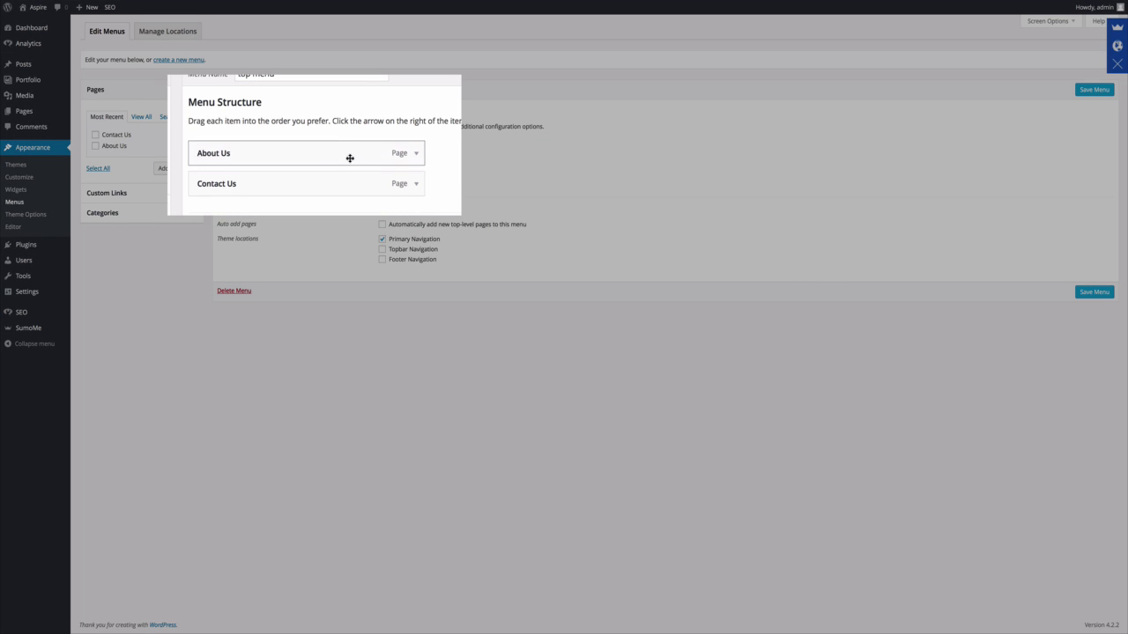
left_click(1082, 293)
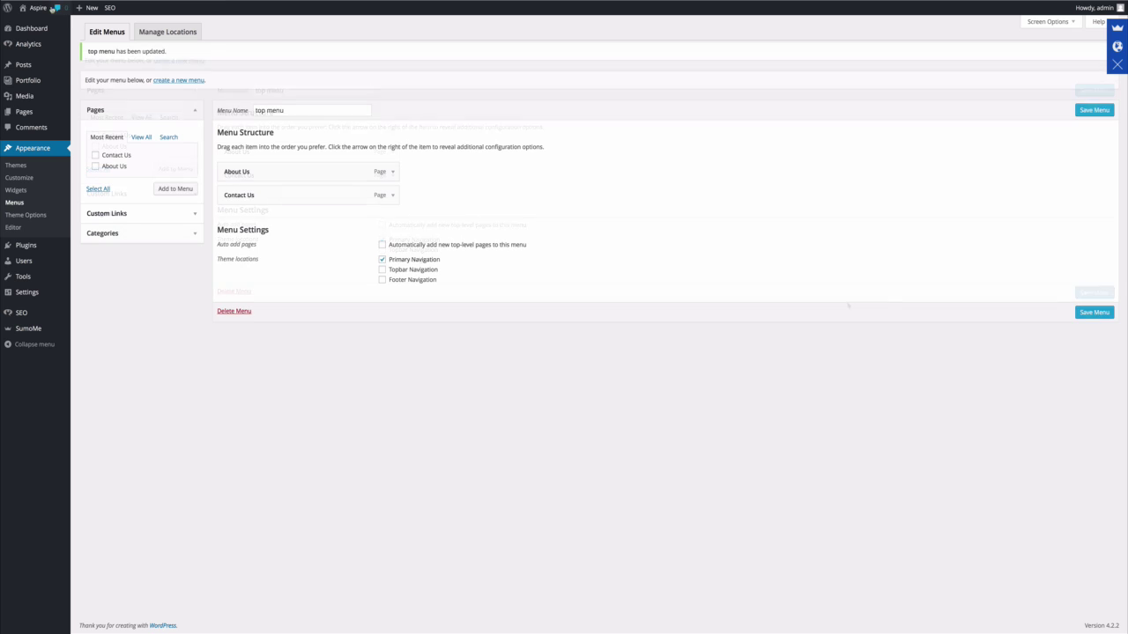
mouse_move(43, 9)
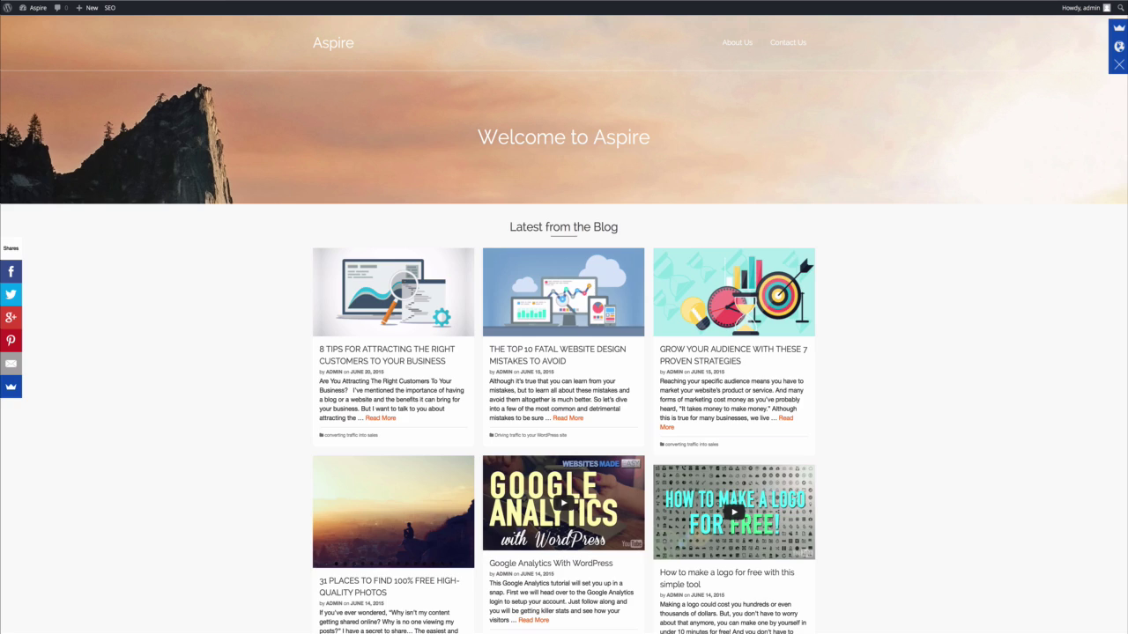
Open About Us from the site's new top navigation, then head back toward the Dashboard.
left_click(736, 42)
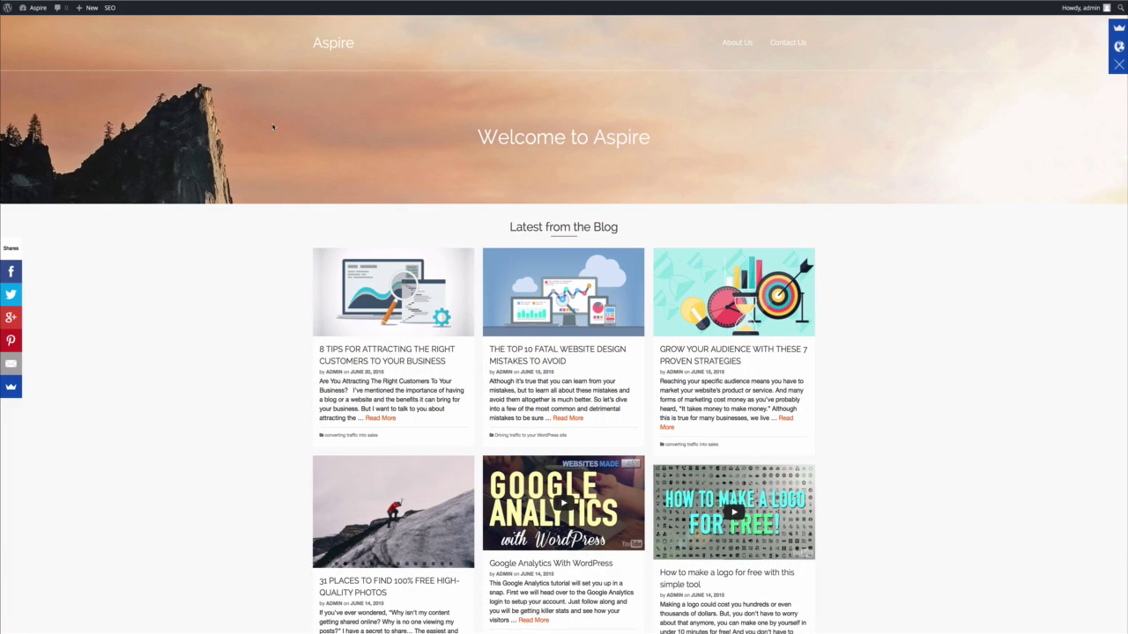
mouse_move(37, 12)
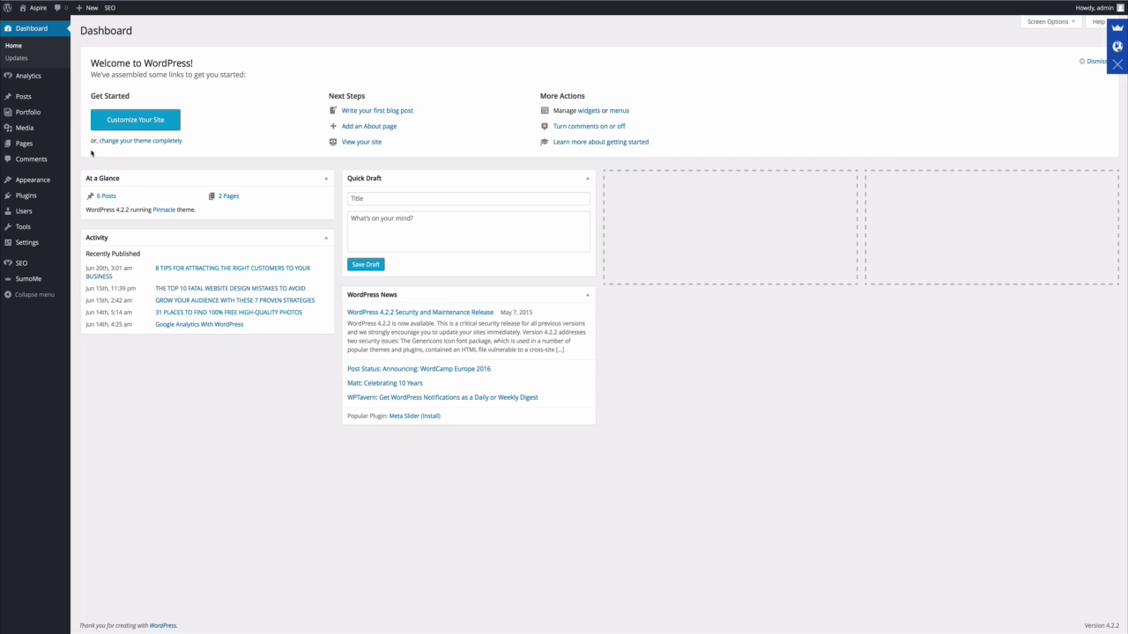
Add a new portfolio type called 'Inspiration'.
mouse_move(31, 112)
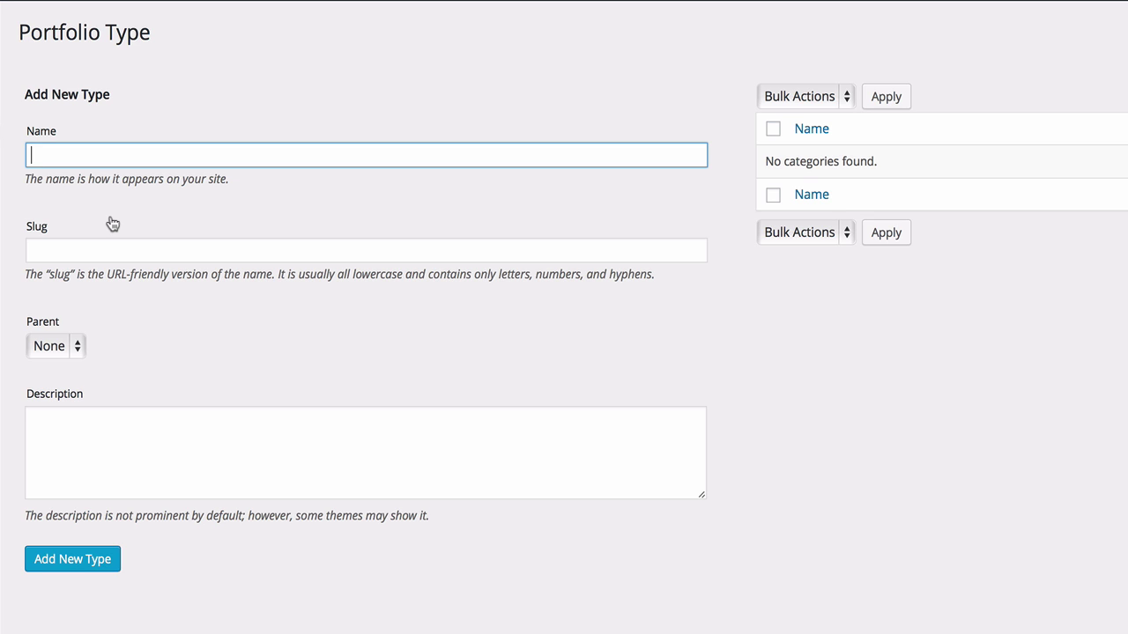
type("Inspiration")
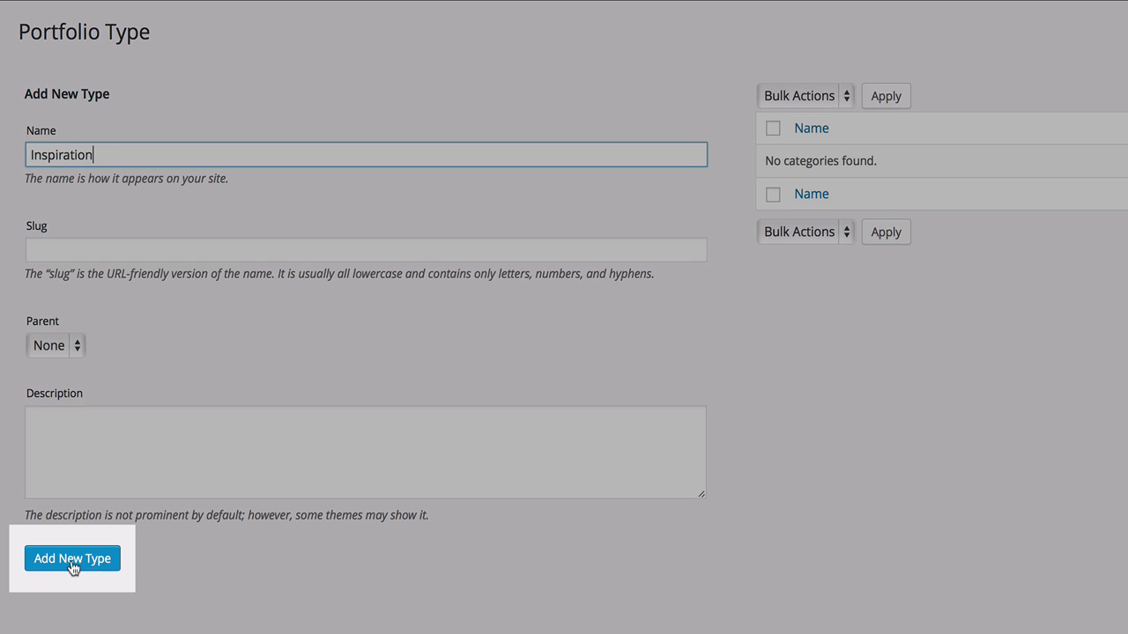
left_click(71, 559)
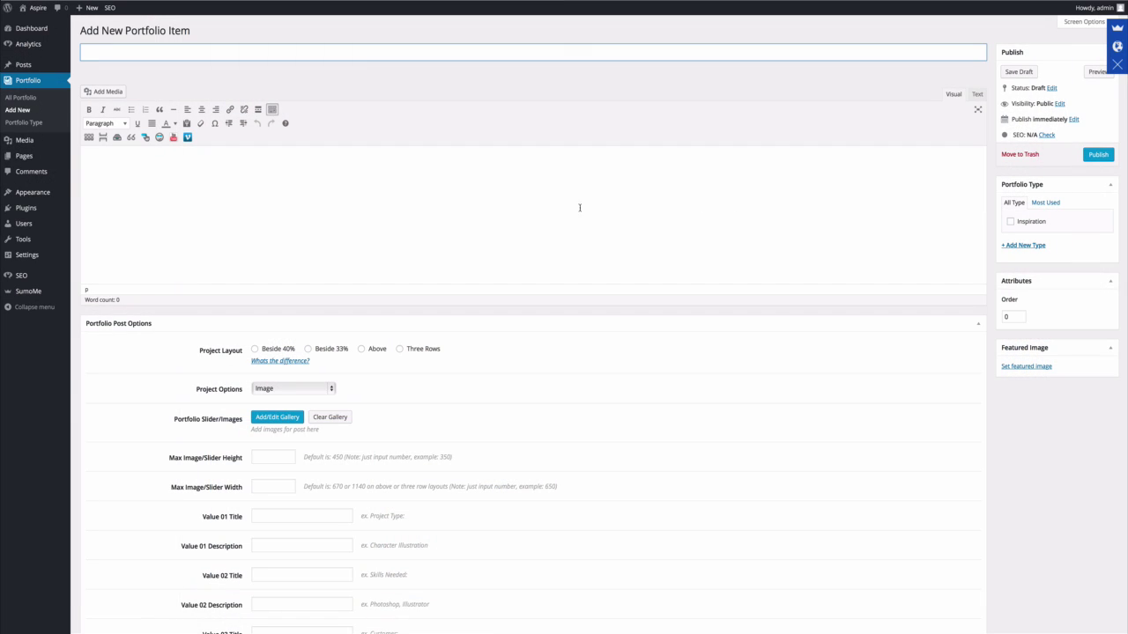
Publish portfolio item 'Hope' under Inspiration with WebsitesMadeEasy4.jpeg as its featured image.
left_click(130, 55)
type("Hope")
left_click(1015, 366)
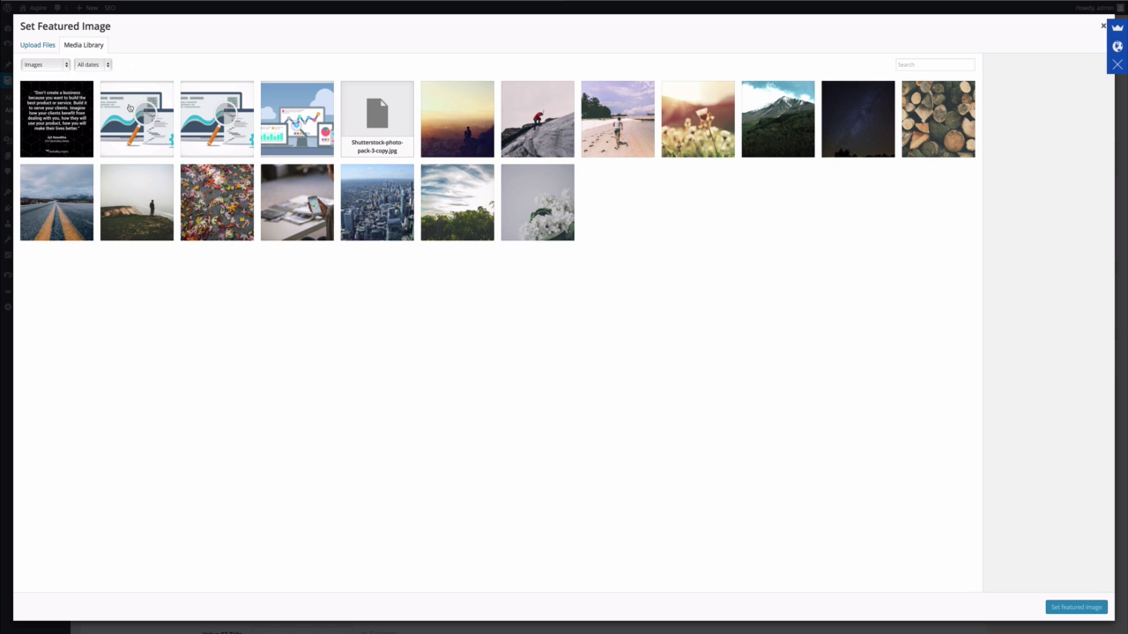
left_click(38, 47)
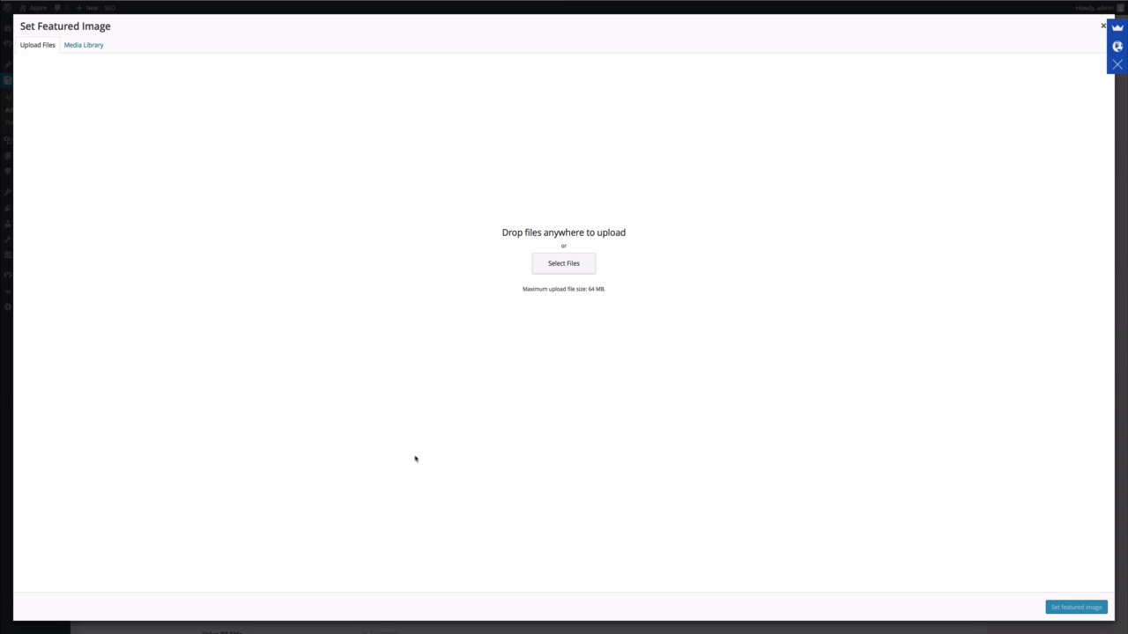
left_click(559, 271)
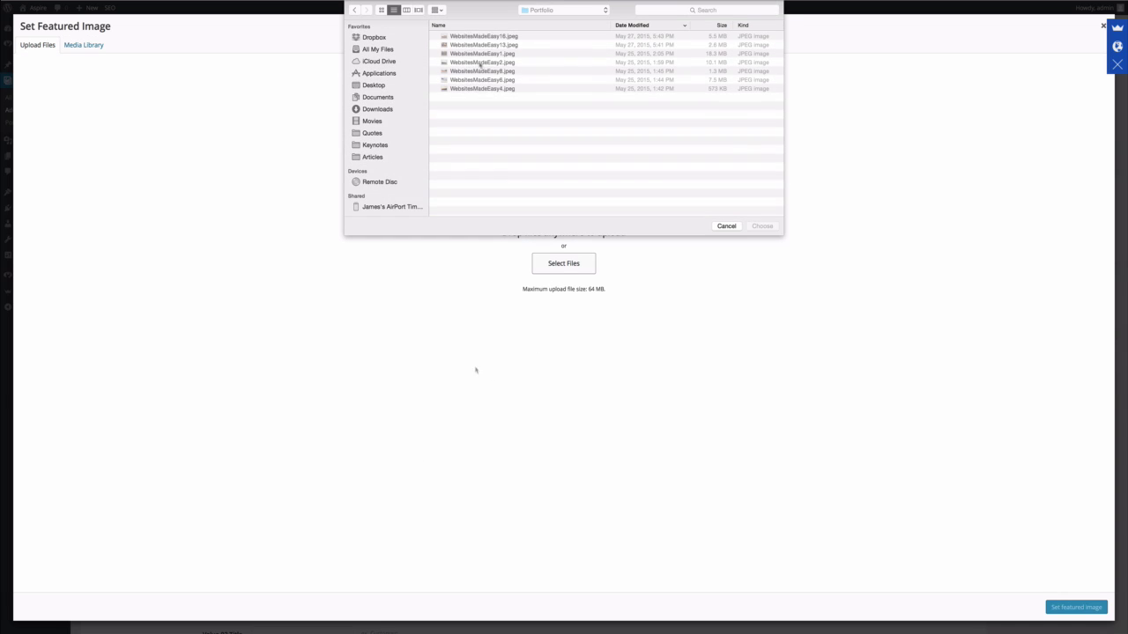
left_click(480, 89)
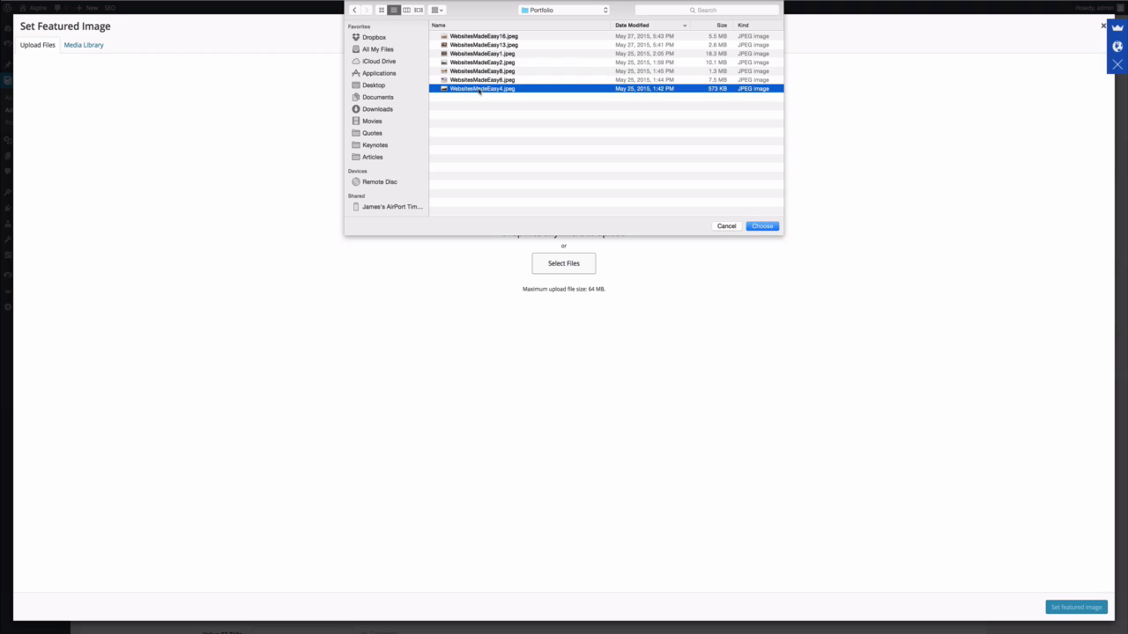
left_click(763, 226)
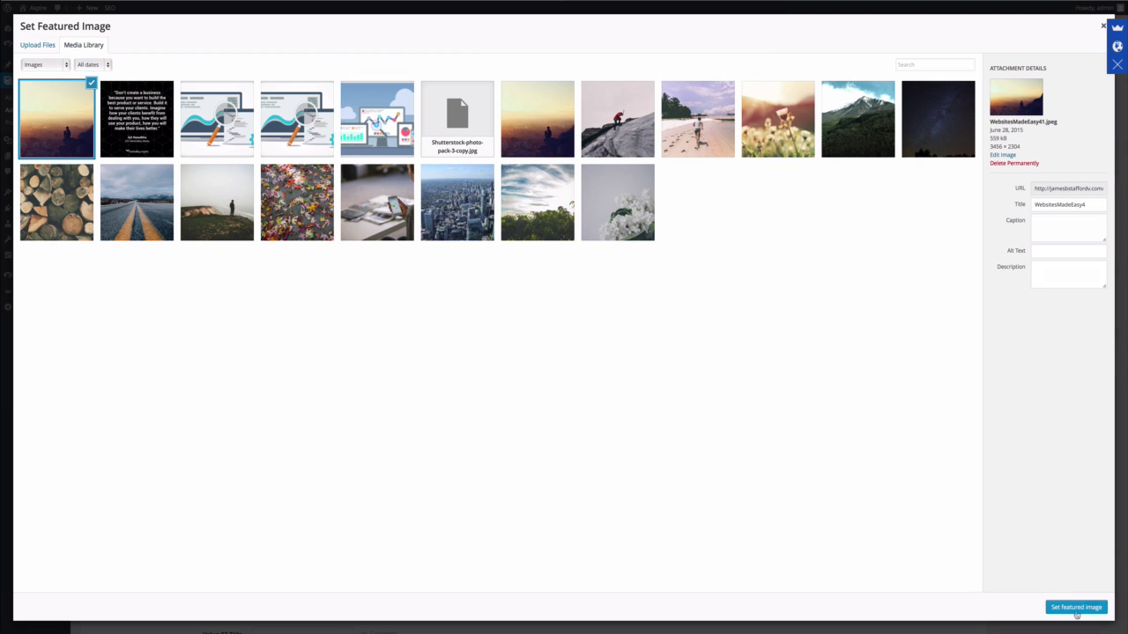
left_click(1076, 608)
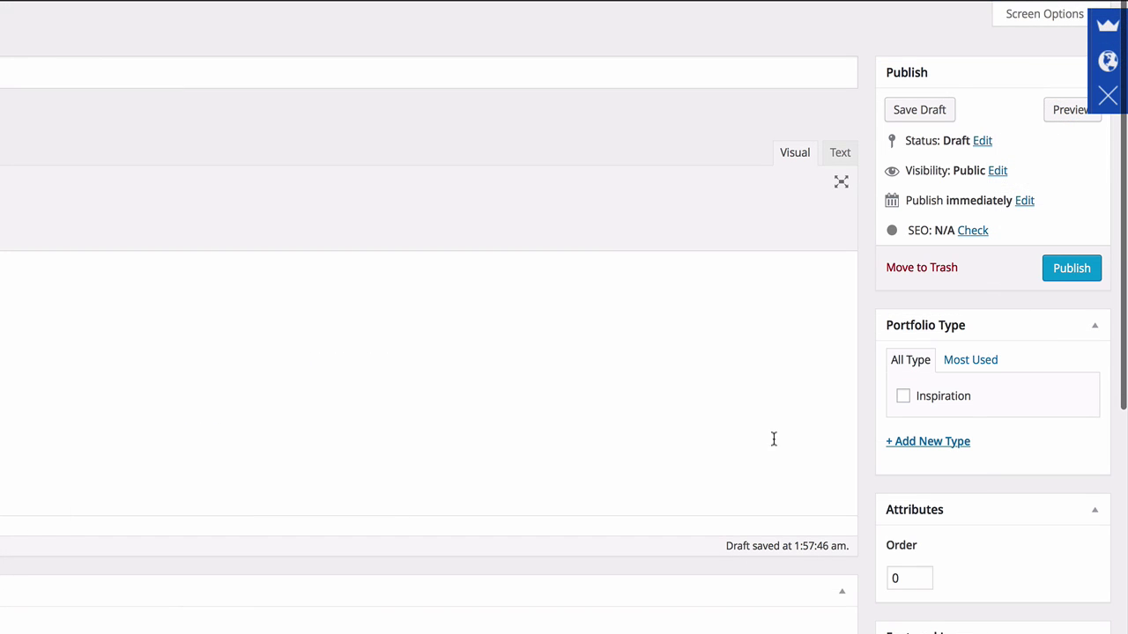
left_click(903, 398)
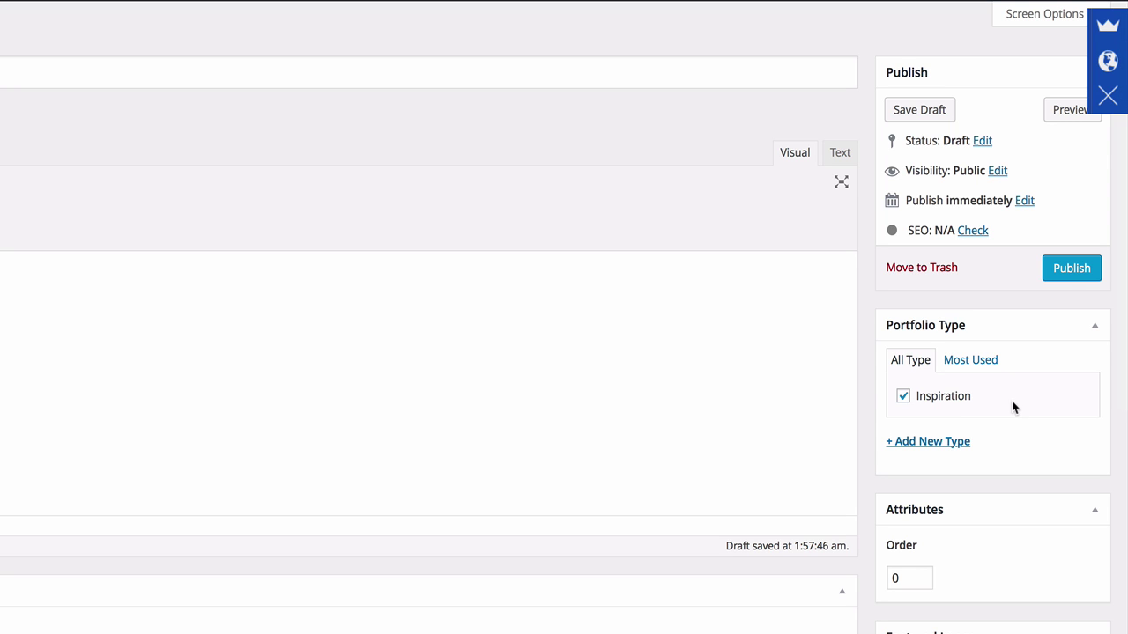
left_click(1071, 268)
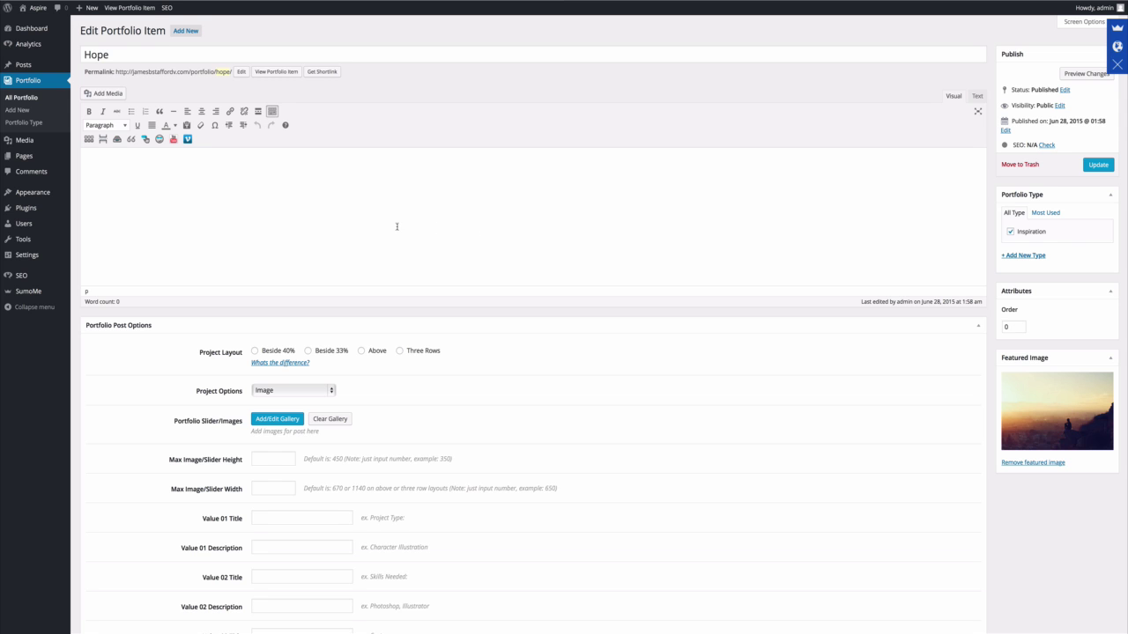
Create portfolio item 'Love' with uploaded Love.jpeg as featured image and publish it.
left_click(21, 110)
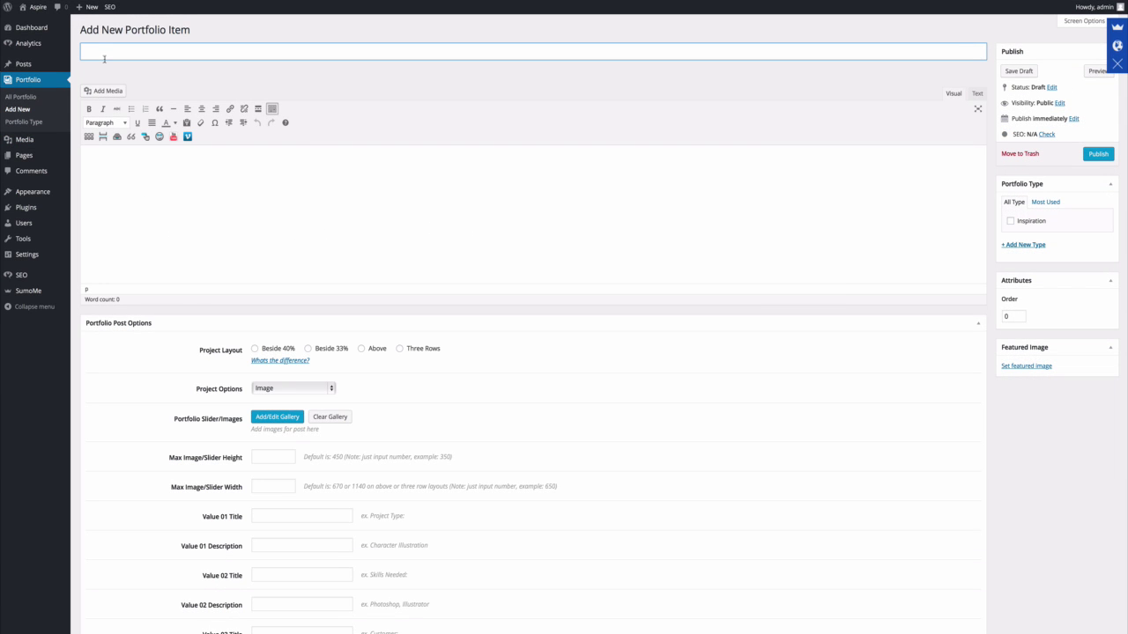
type("Love")
left_click(1018, 366)
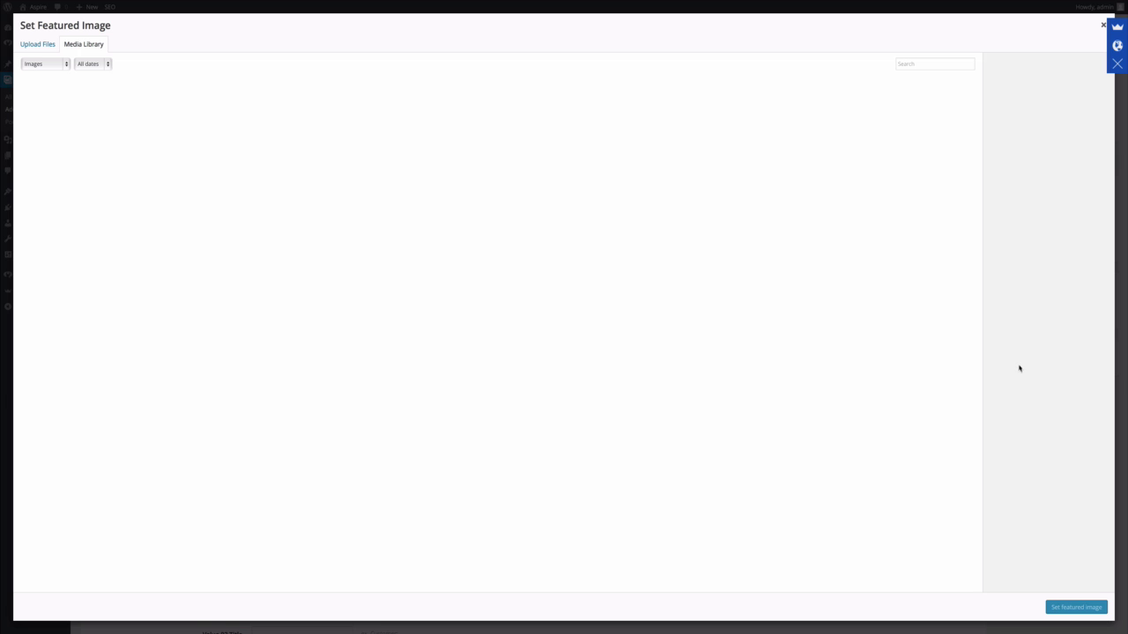
left_click(35, 44)
left_click(567, 267)
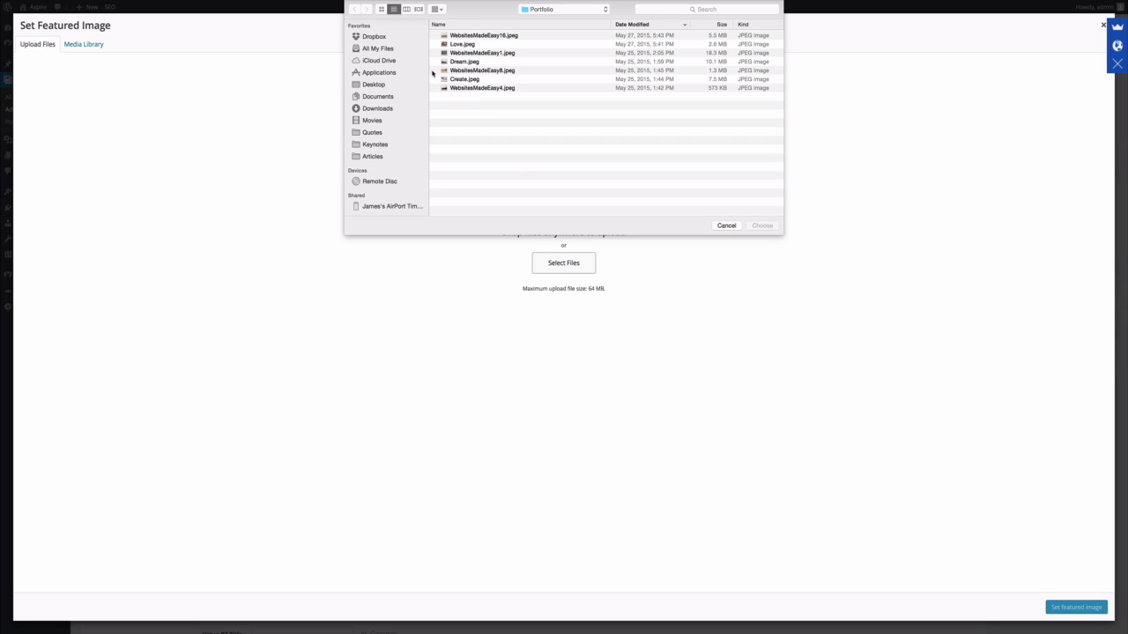
left_click(465, 46)
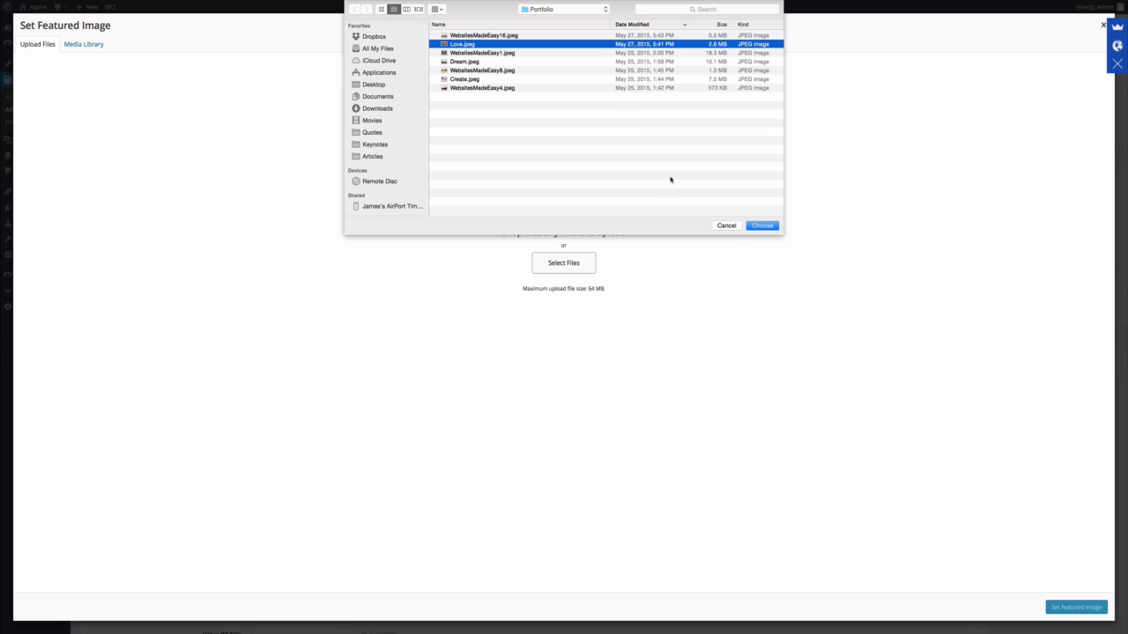
left_click(762, 225)
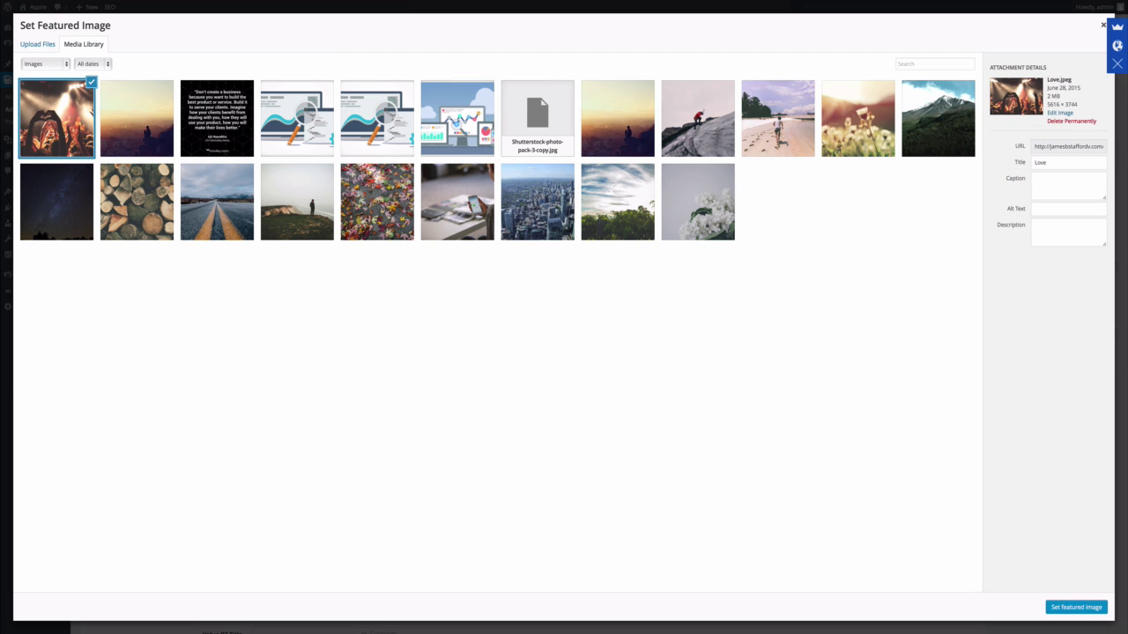
left_click(1076, 607)
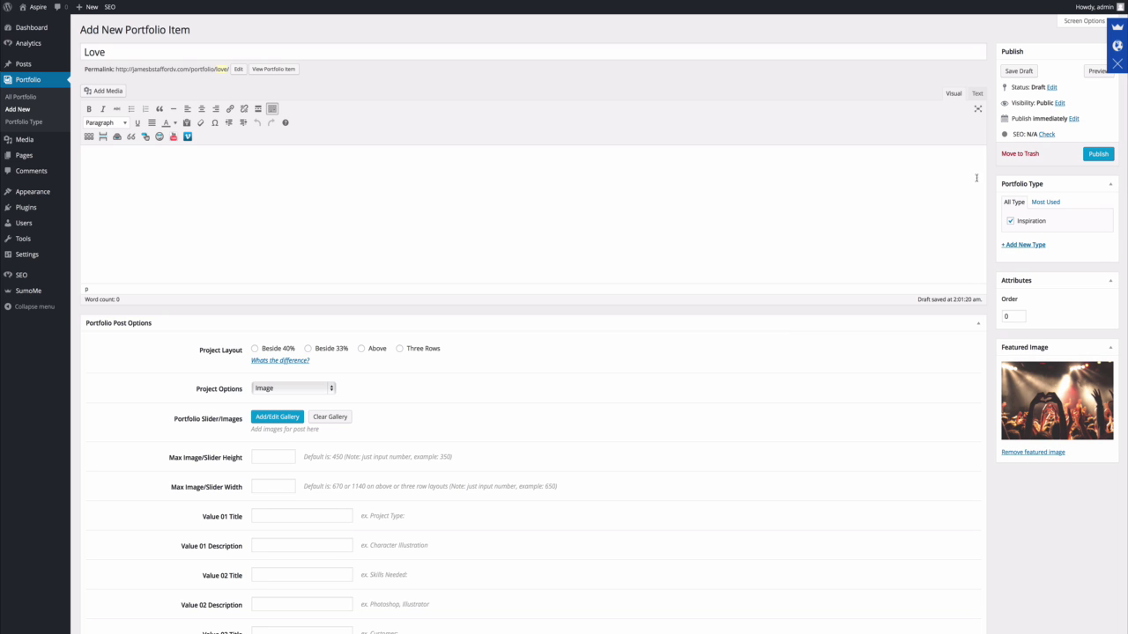
left_click(1094, 155)
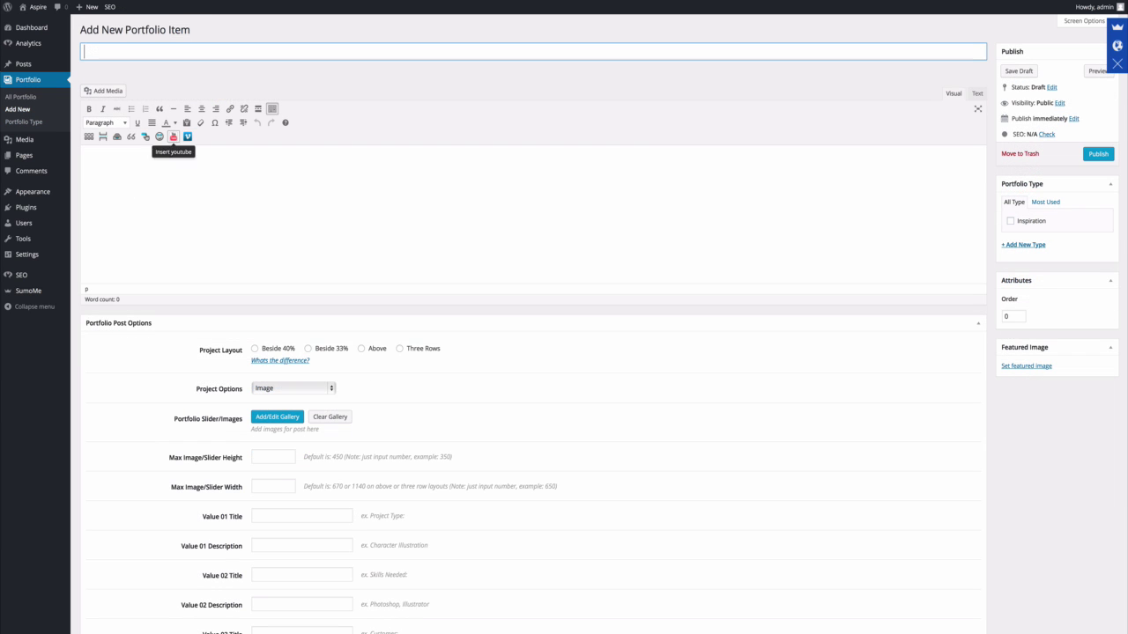
Publish portfolio item 'Dream' with the uploaded Dream.jpeg as its featured image.
type("Dream")
key("Tab")
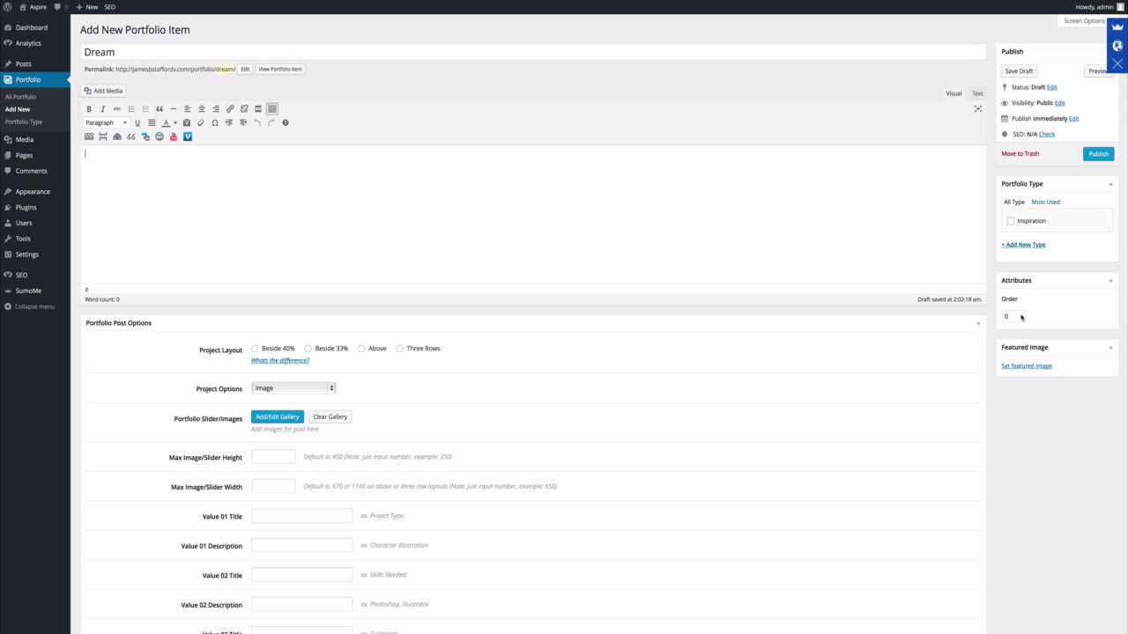
left_click(1024, 367)
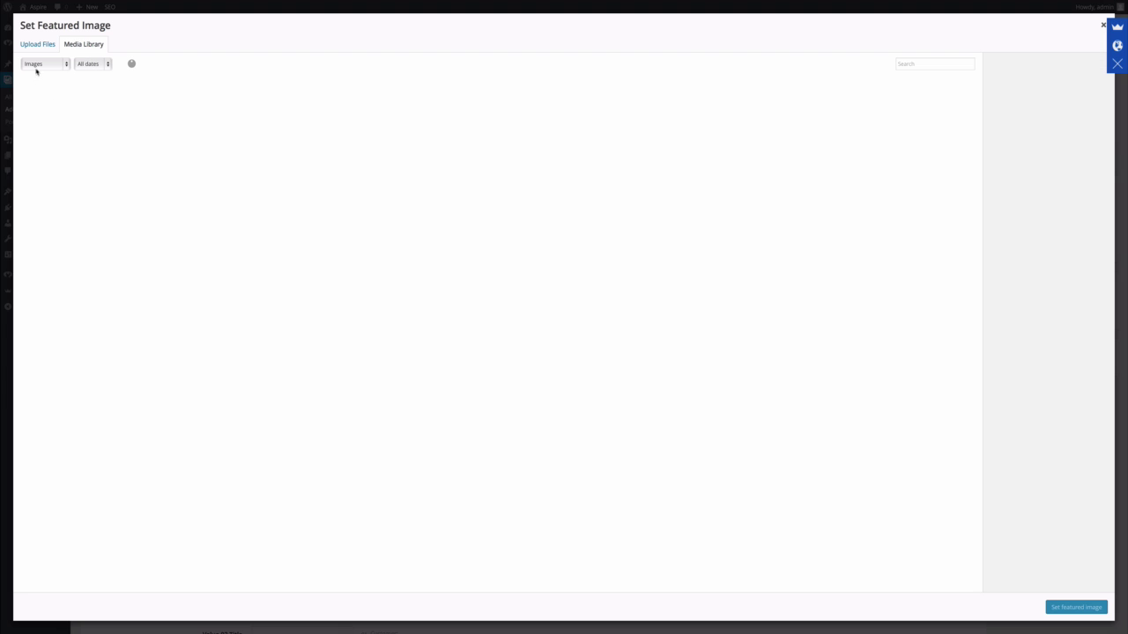
left_click(40, 46)
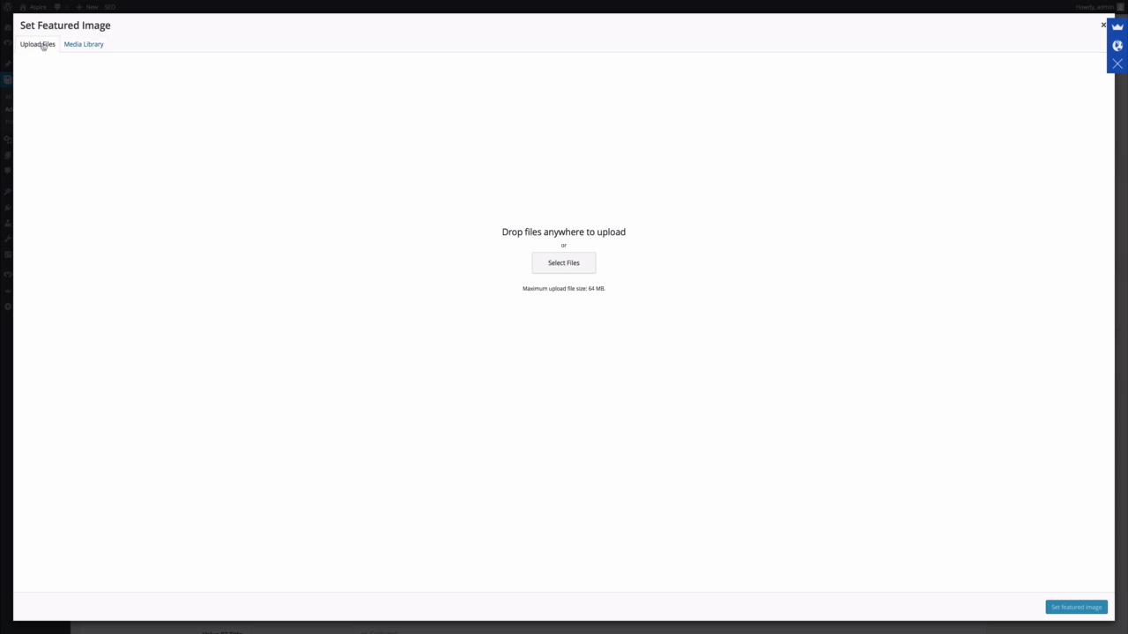
left_click(563, 262)
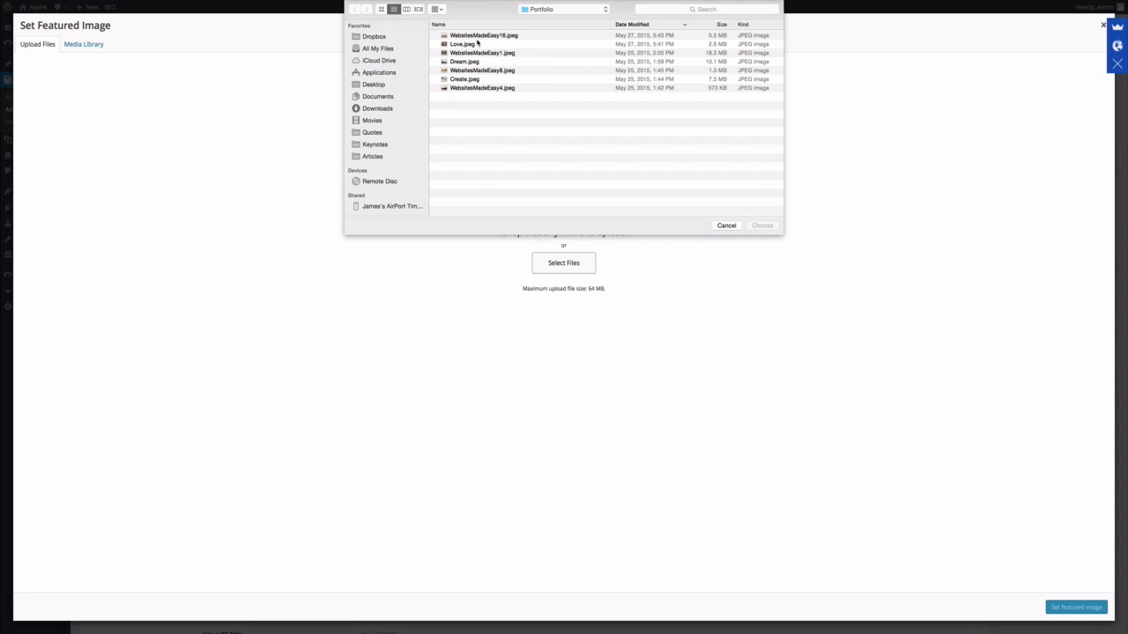
left_click(477, 63)
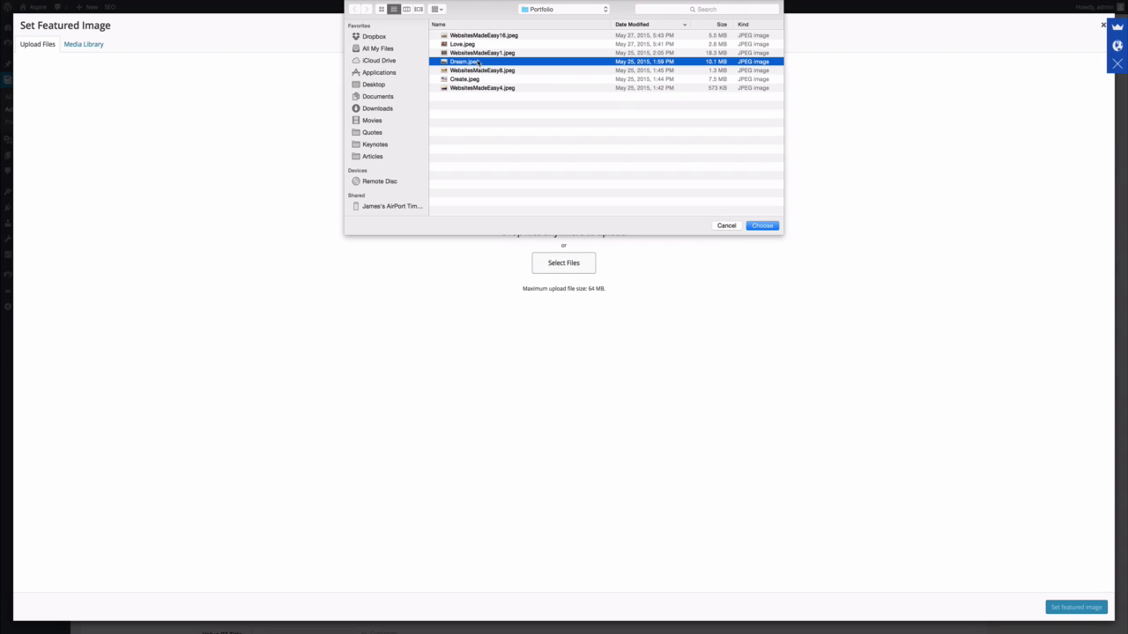
left_click(763, 226)
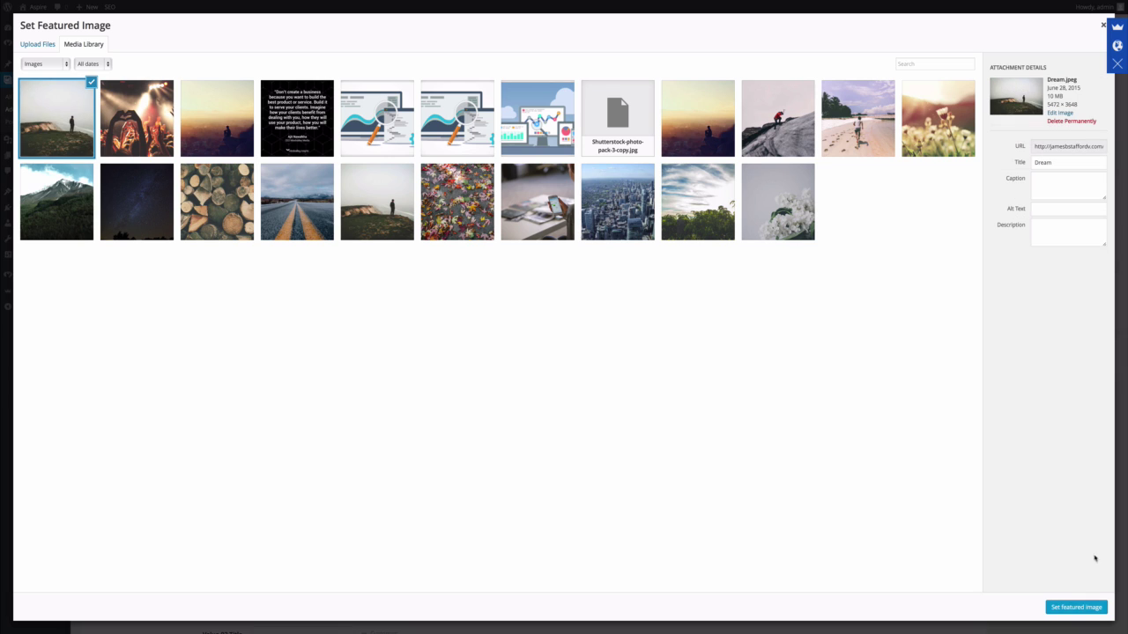
left_click(1081, 607)
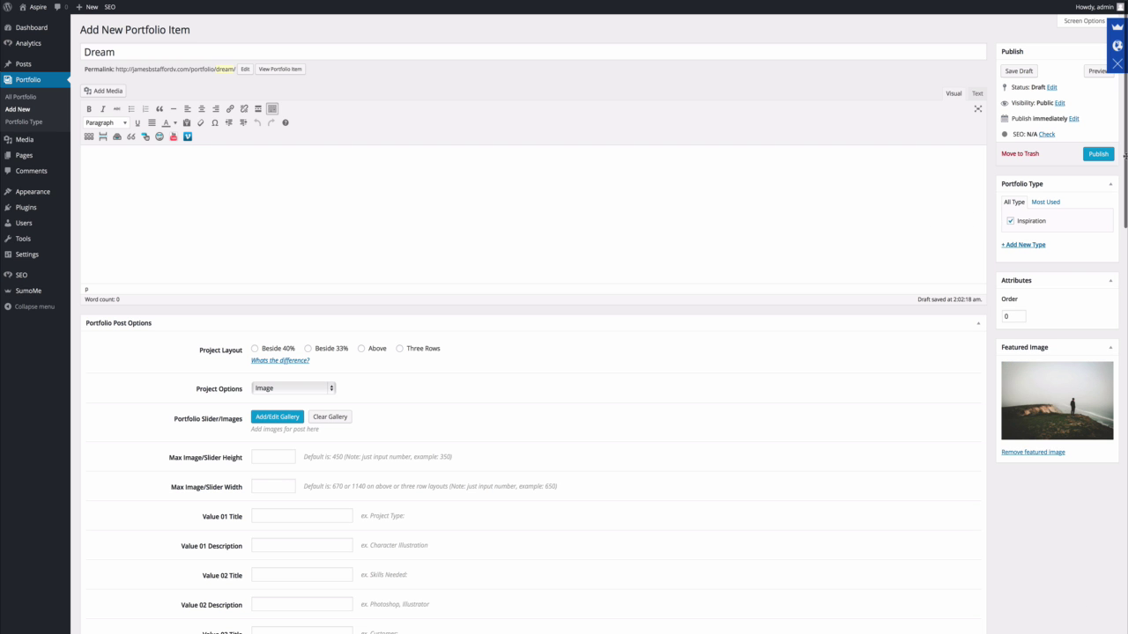
left_click(1101, 153)
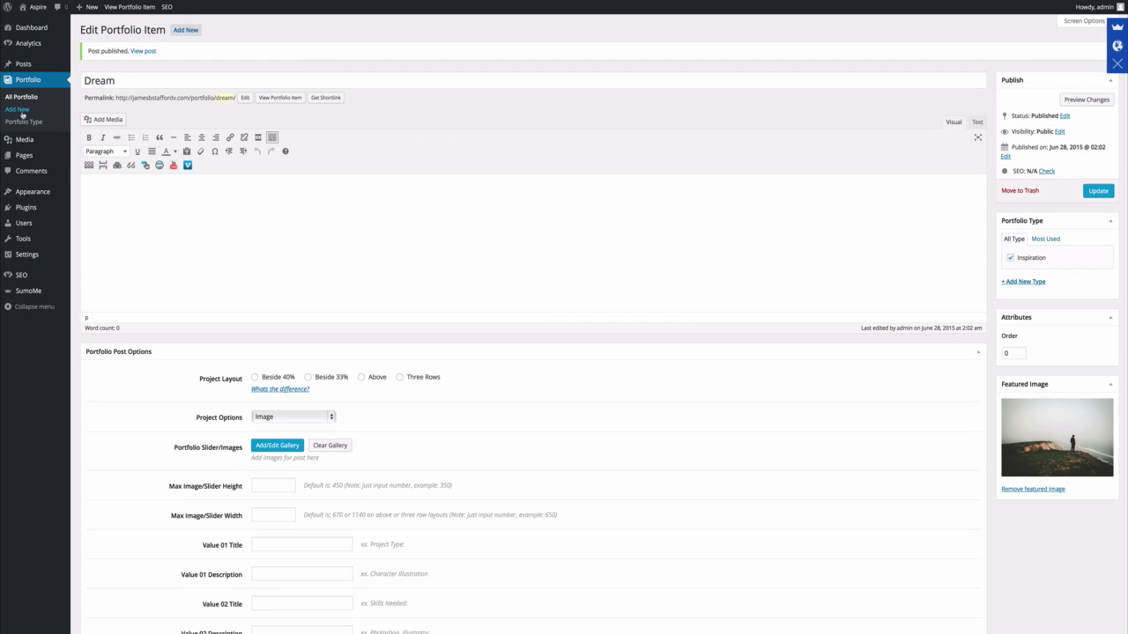
left_click(19, 110)
Publish portfolio item 'Create' under Inspiration with Create.jpeg as featured image.
type("Create")
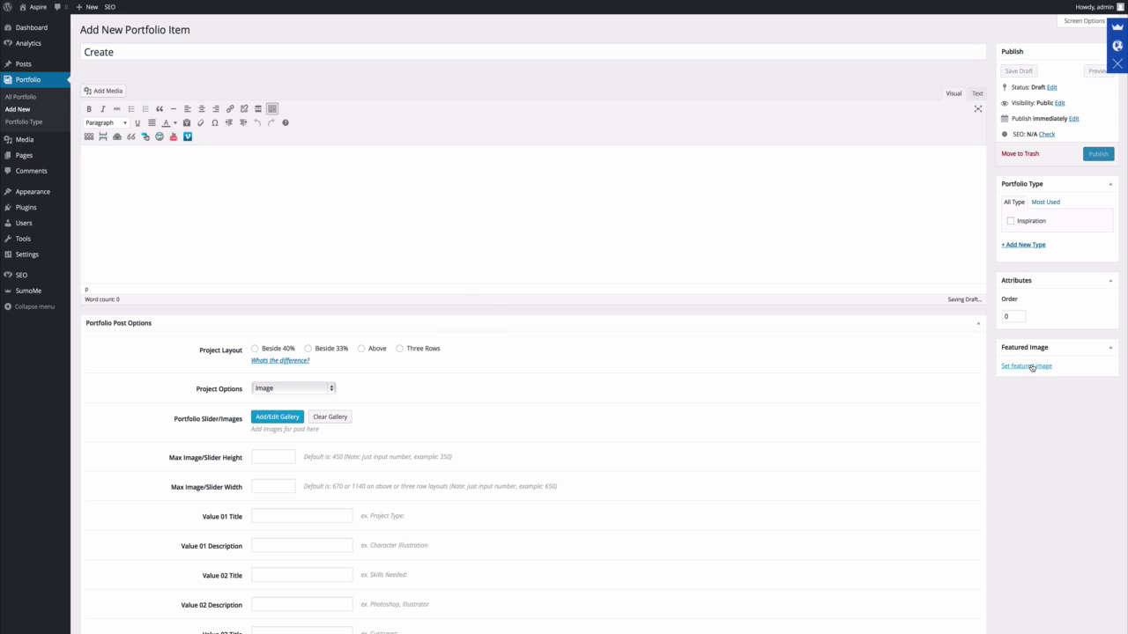
left_click(1027, 367)
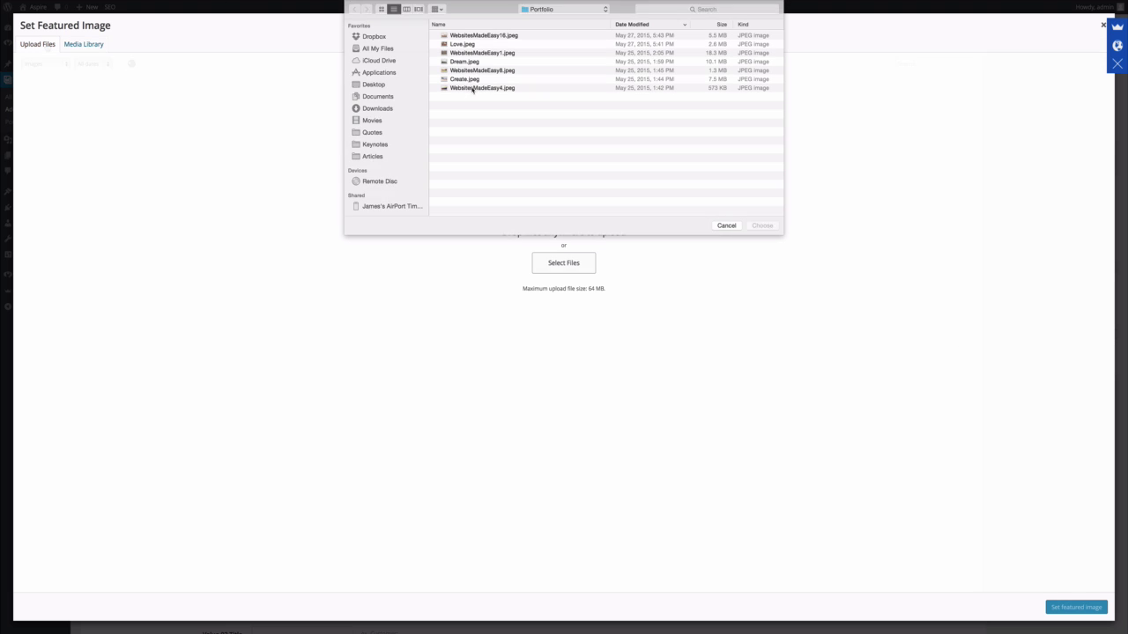
left_click(471, 80)
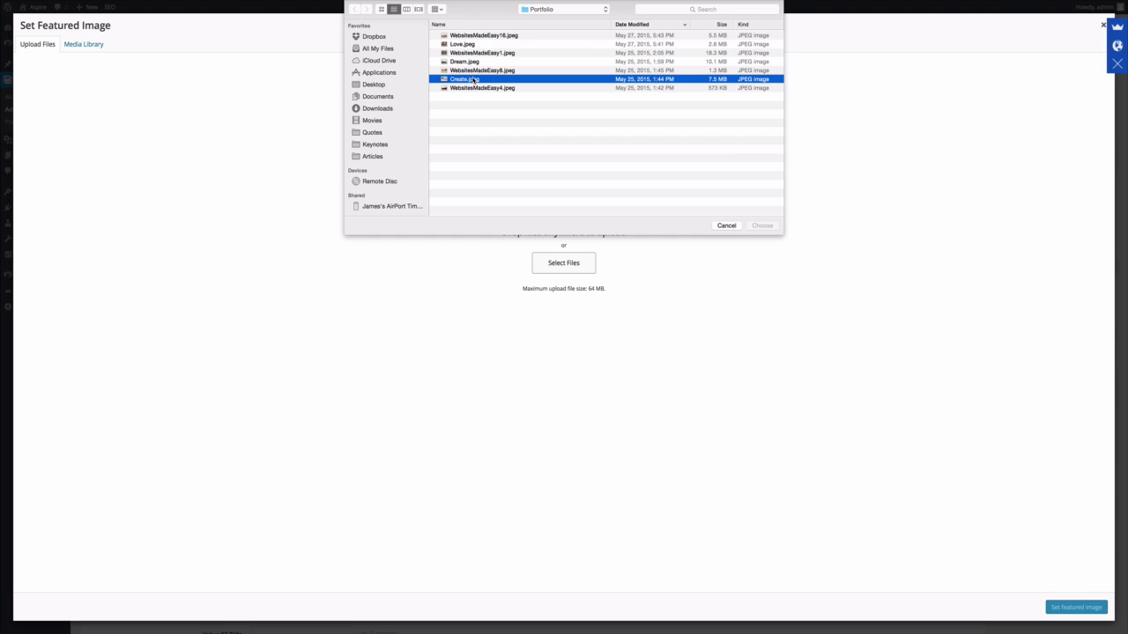
left_click(756, 226)
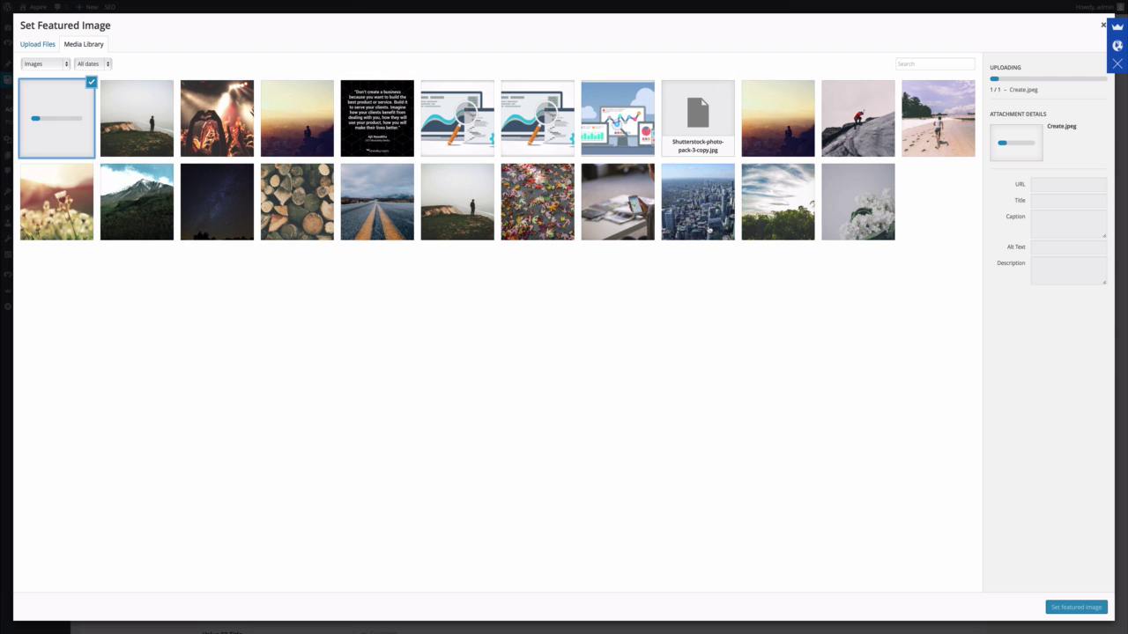
left_click(1070, 607)
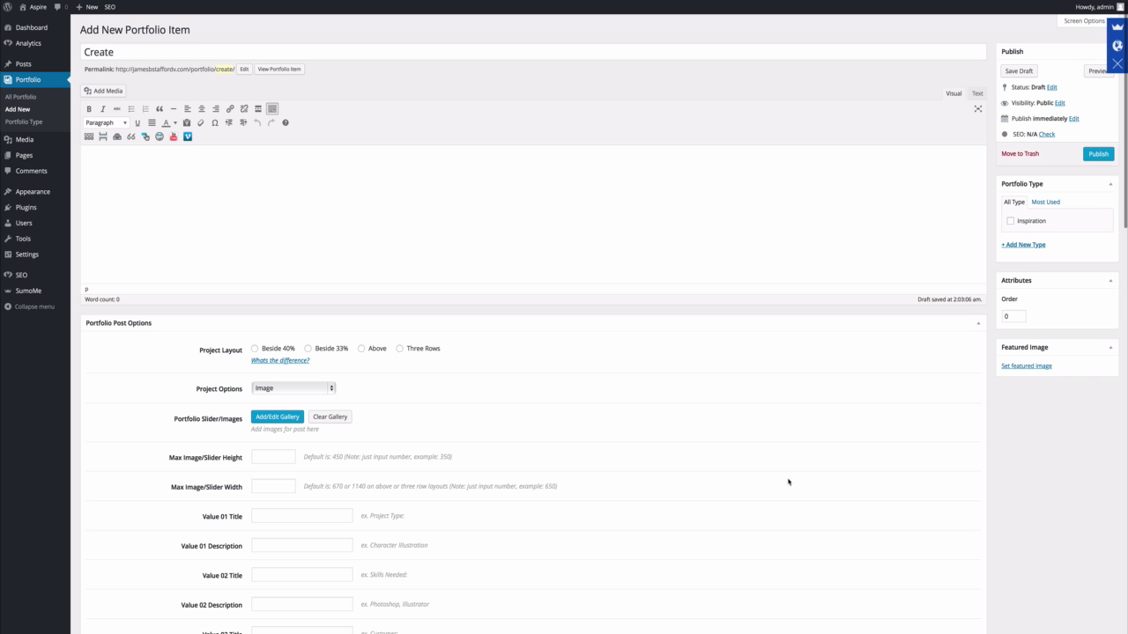
left_click(1010, 222)
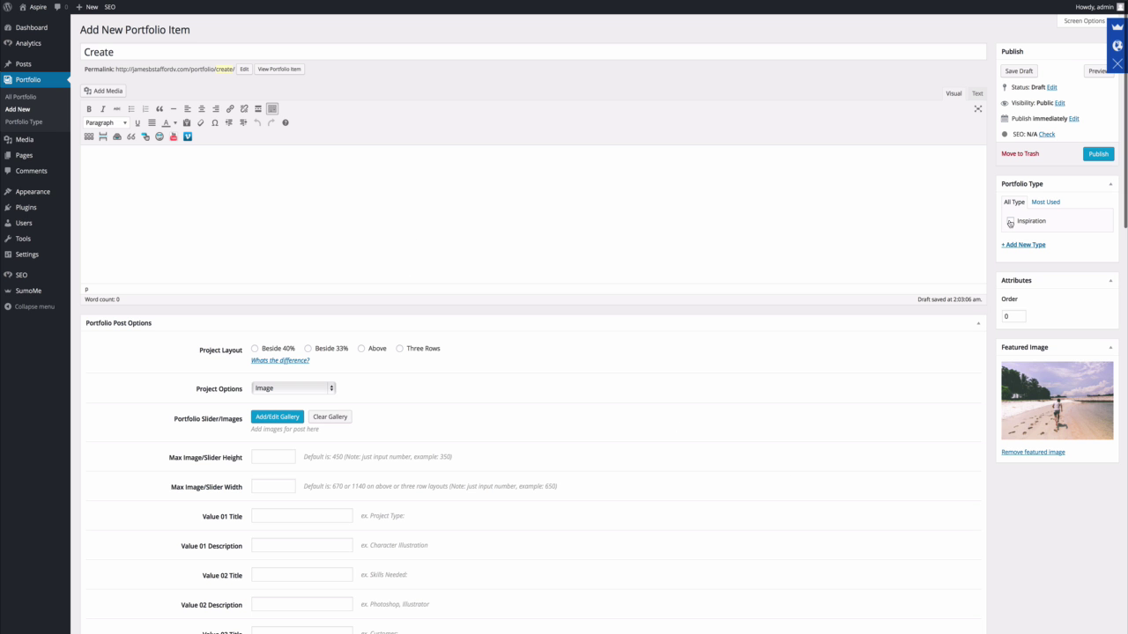
left_click(1096, 154)
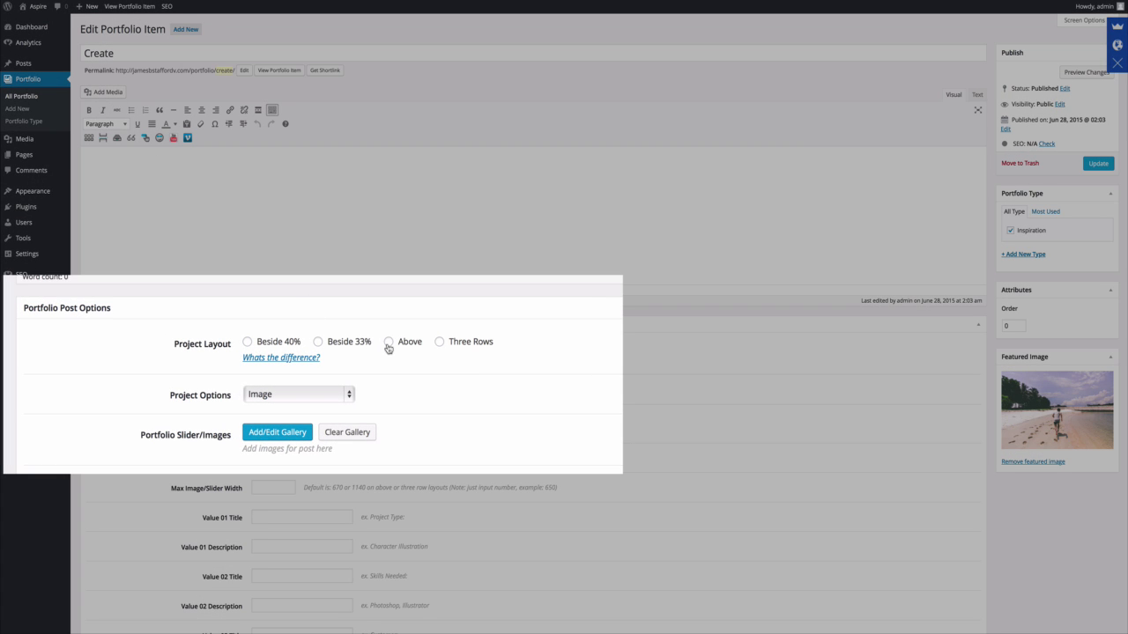
Set the project layout to Above and add body text 'this is what it looks like'.
left_click(388, 344)
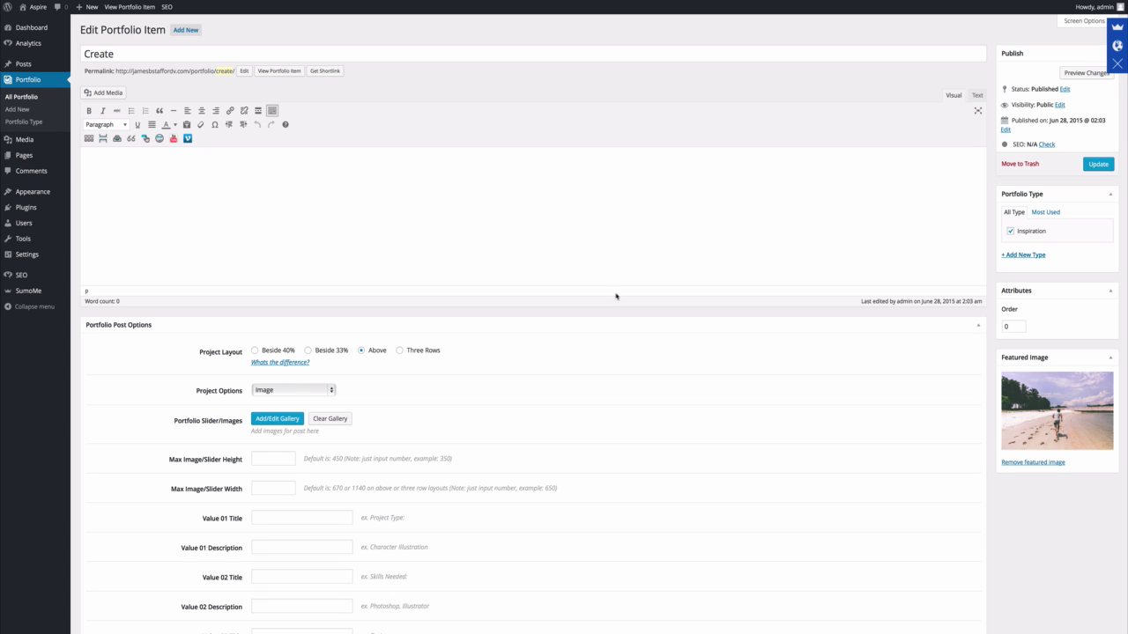
left_click(1092, 168)
type("this ")
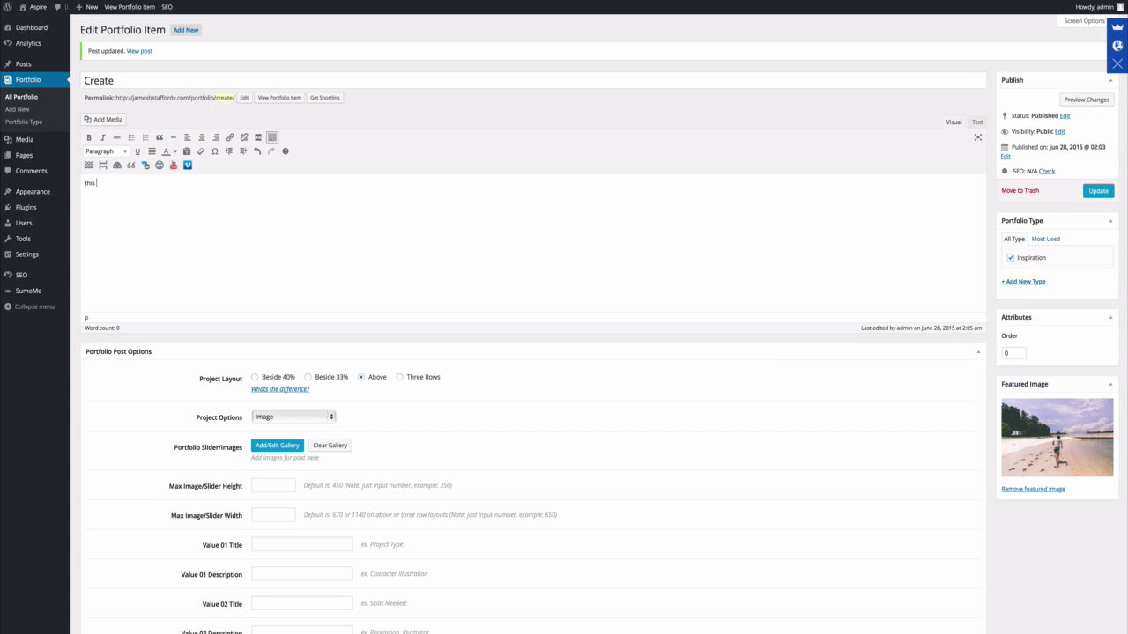
type("is what it looks like")
left_click(1098, 190)
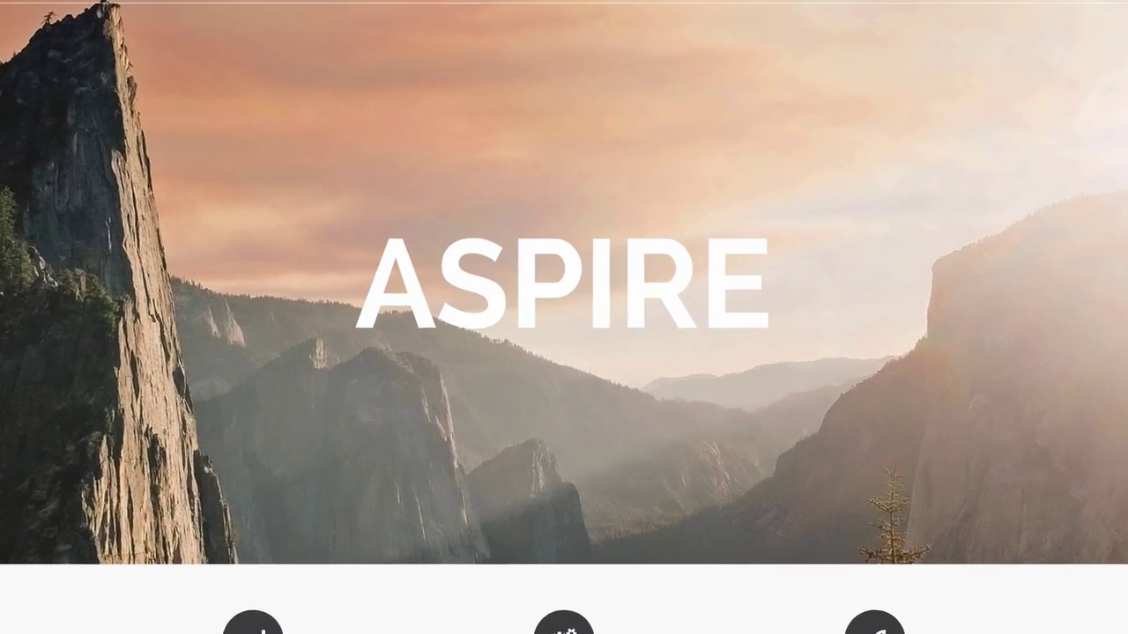
Scroll down the Aspire homepage to the Inspiration portfolio images.
scroll(564, 318, "down", 3)
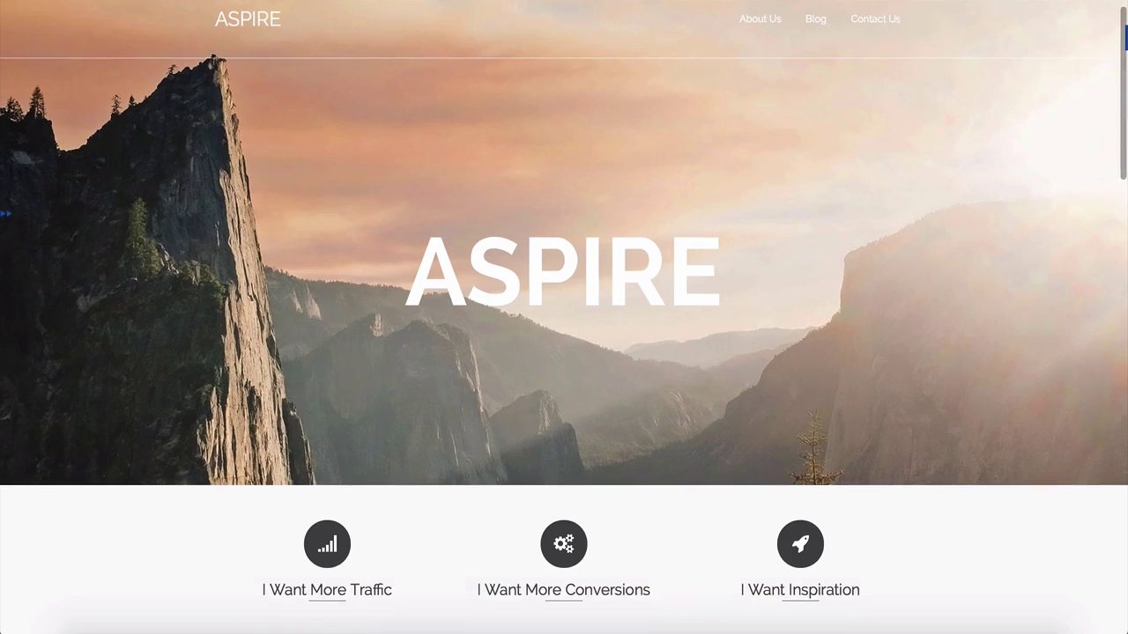
scroll(564, 317, "down", 3)
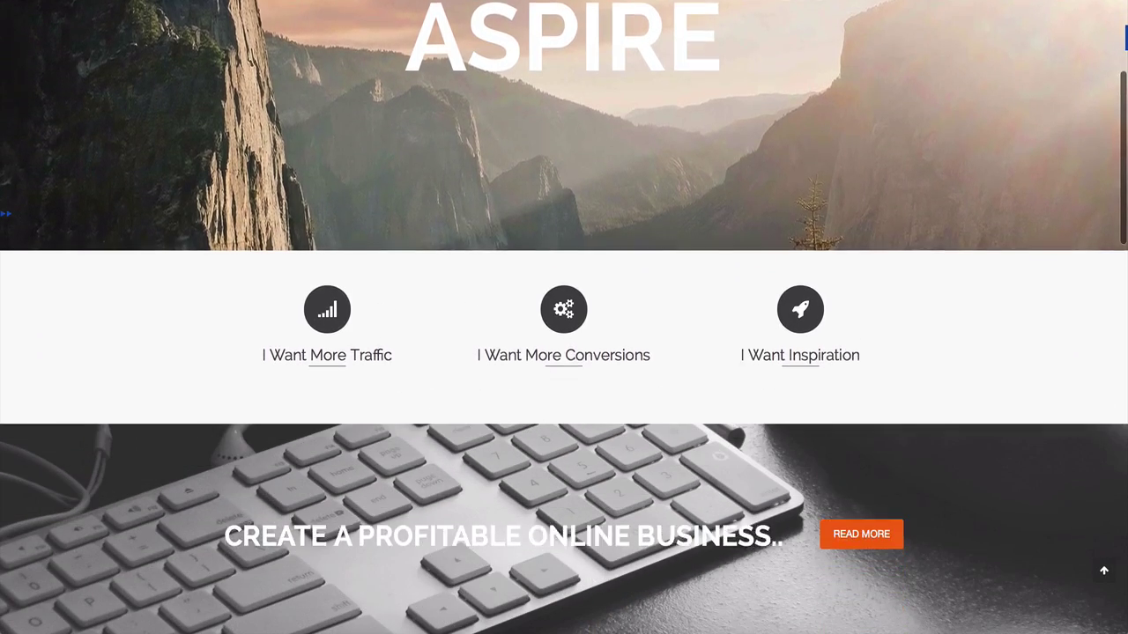
scroll(564, 317, "down", 1)
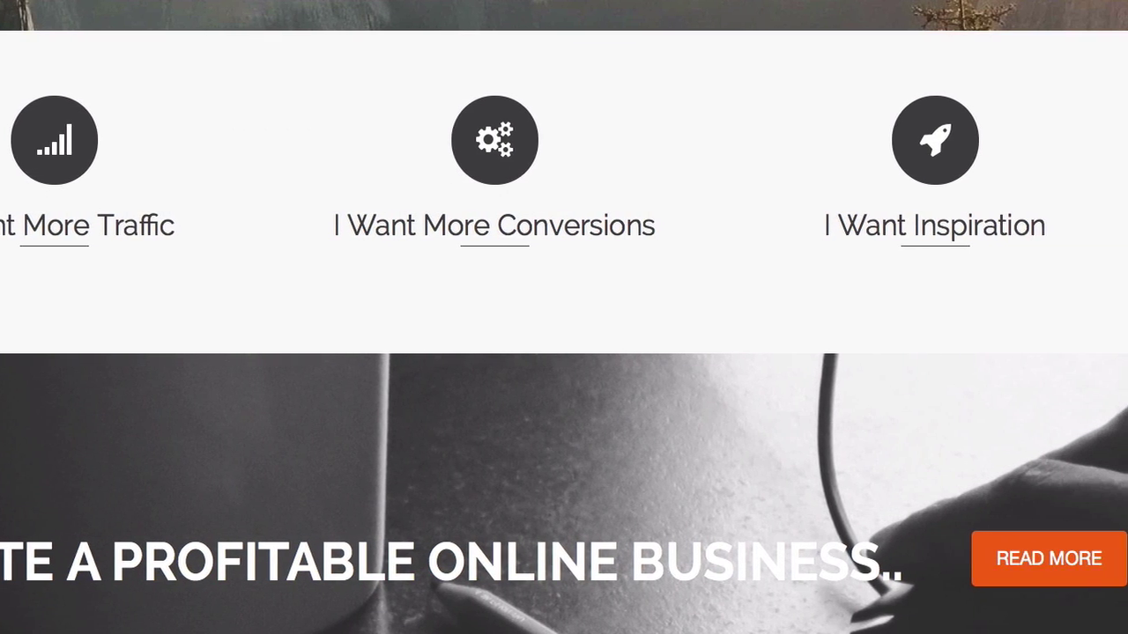
scroll(564, 317, "down", 4)
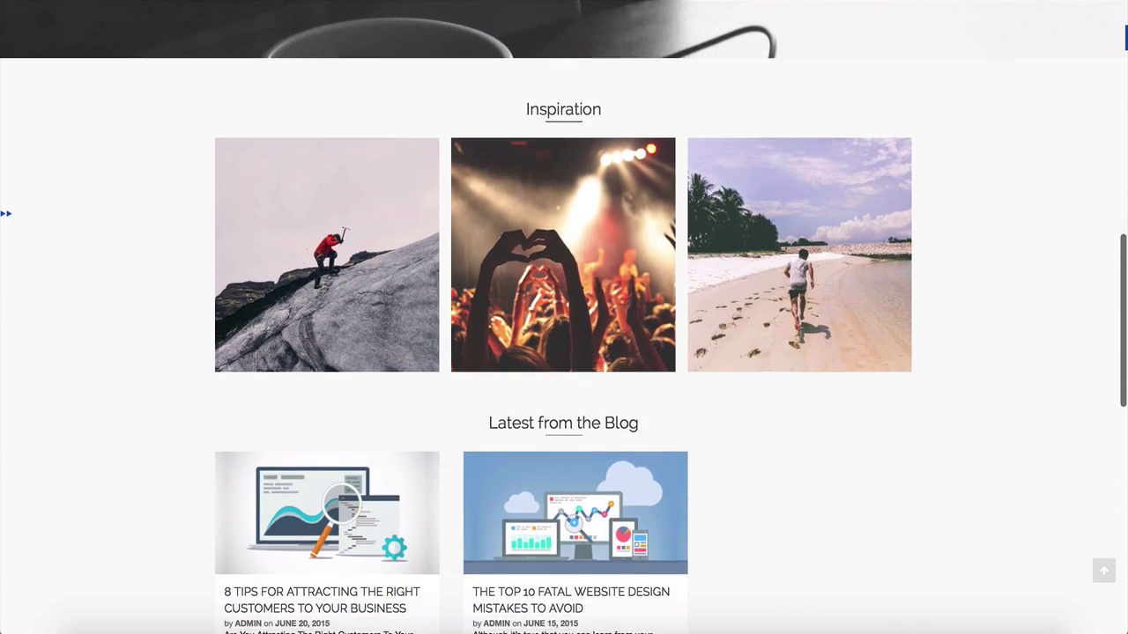
scroll(564, 317, "down", 1)
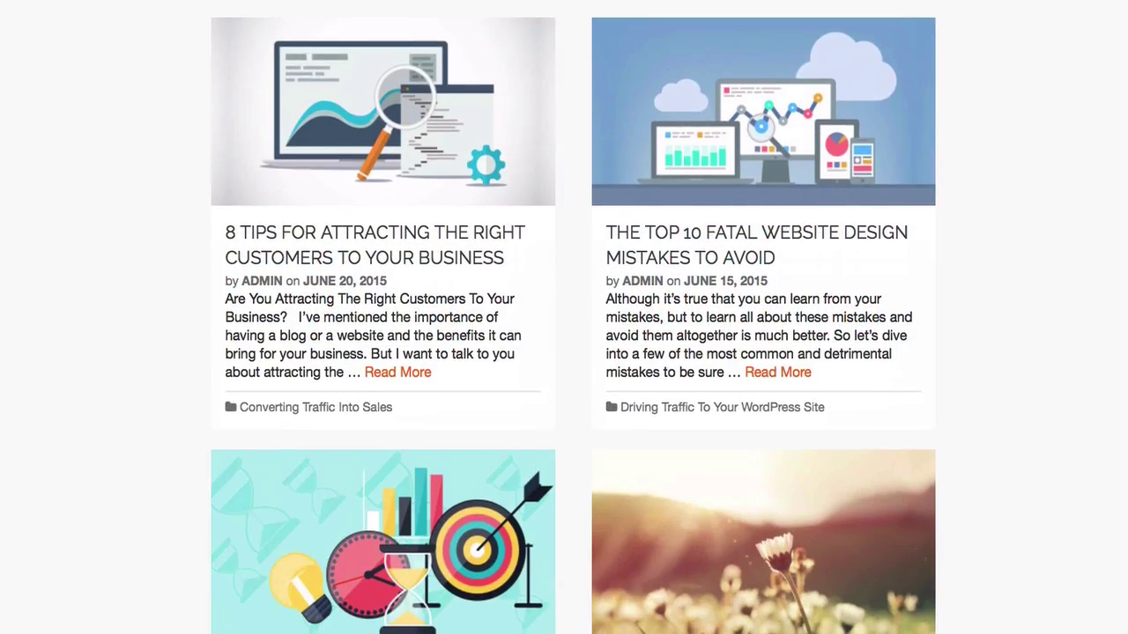
Scroll through the Blog page's posts down to Google Analytics With WordPress.
scroll(564, 317, "down", 2)
scroll(564, 318, "down", 4)
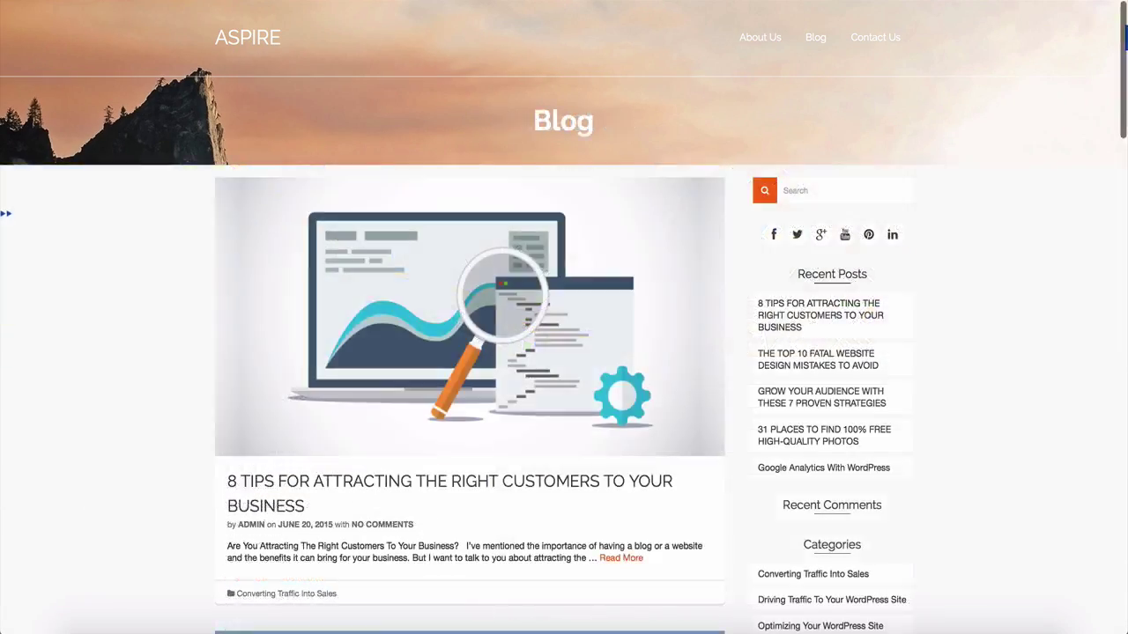
scroll(564, 317, "down", 3)
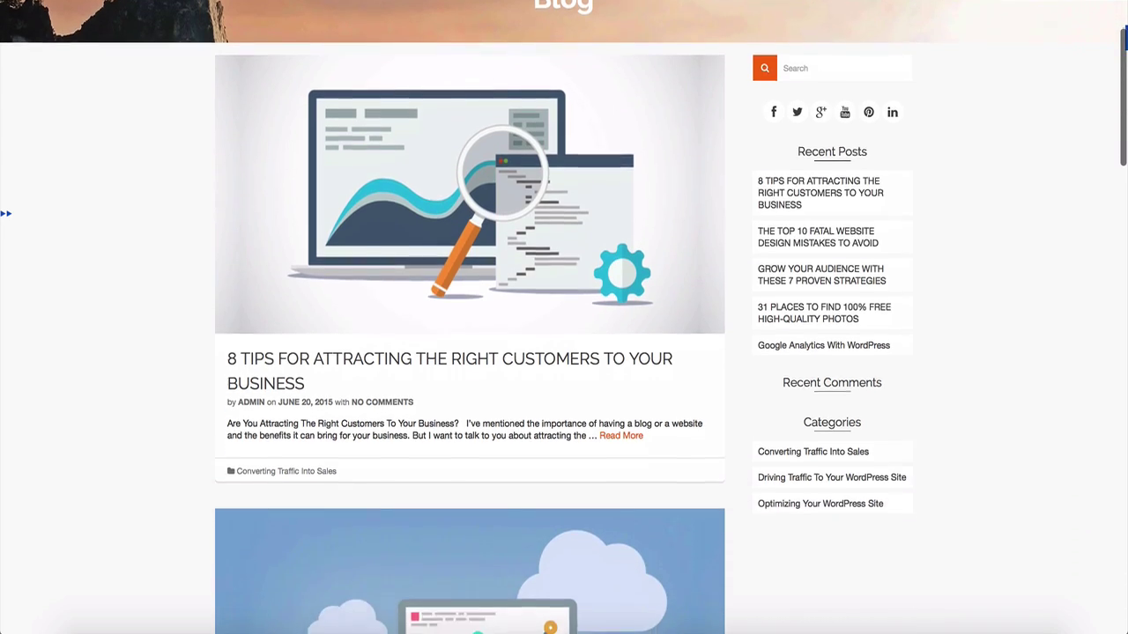
scroll(564, 317, "down", 1)
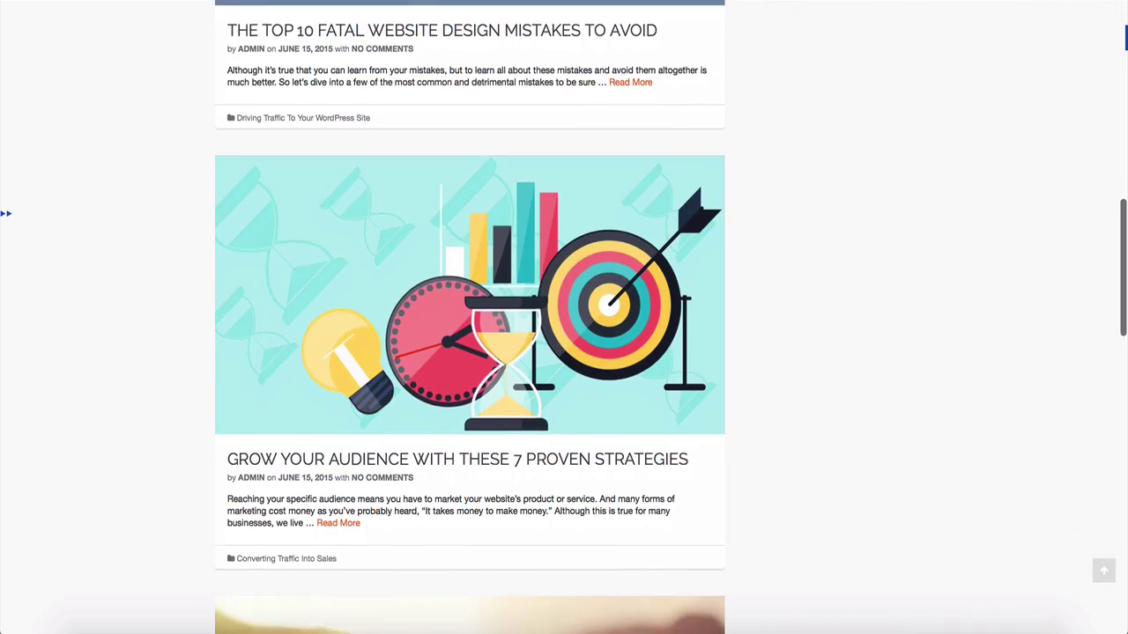
scroll(563, 317, "down", 1)
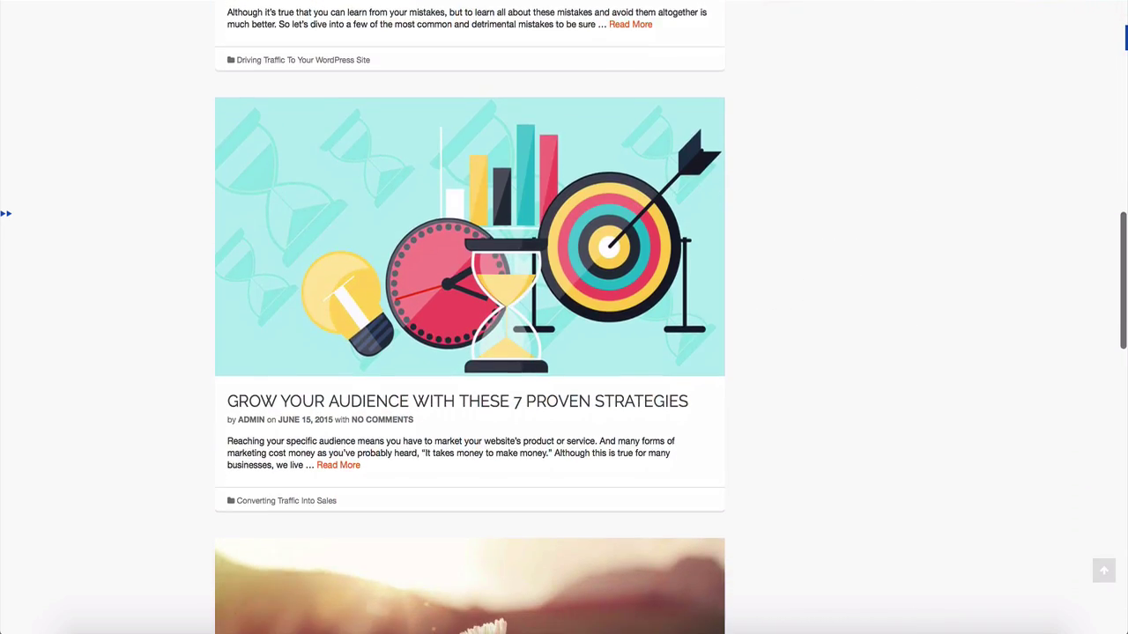
scroll(469, 317, "down", 1)
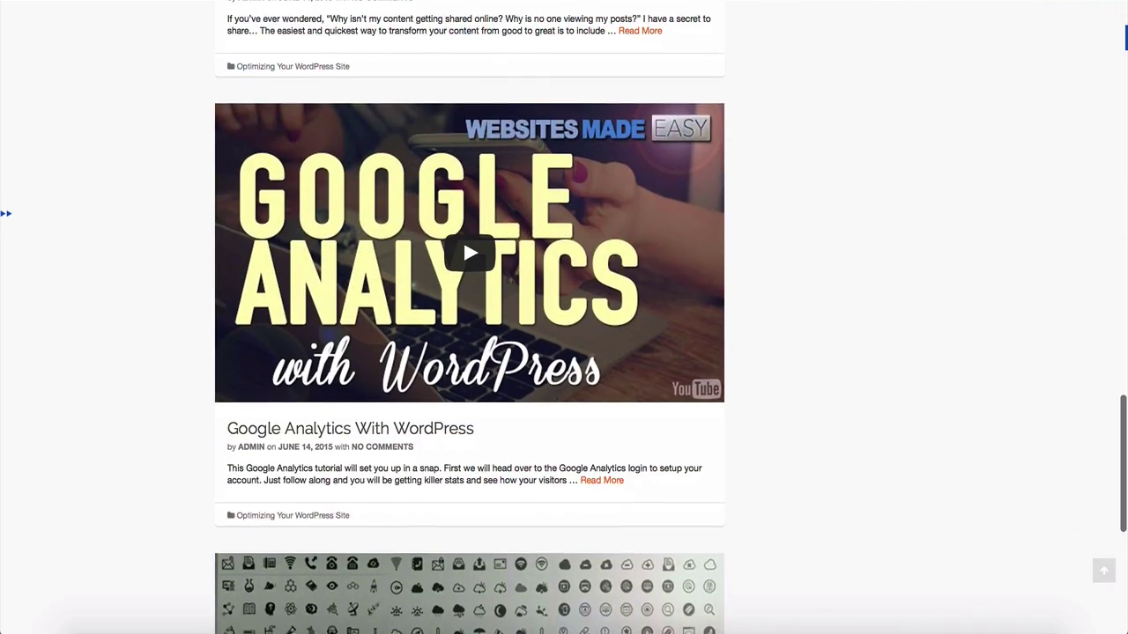
scroll(470, 317, "down", 1)
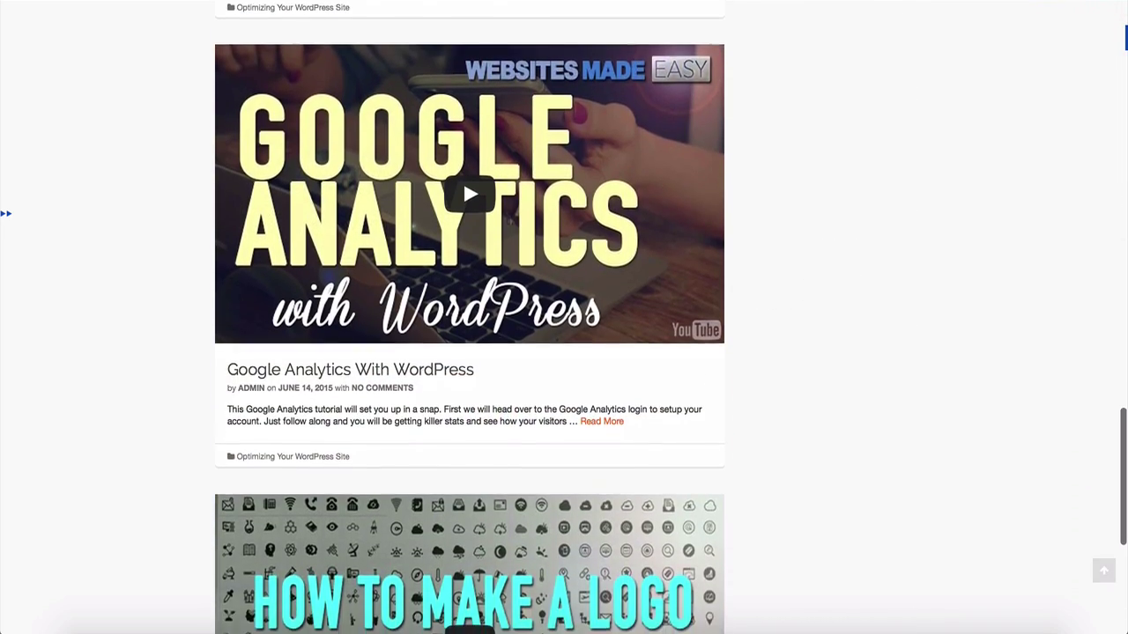
scroll(469, 317, "down", 1)
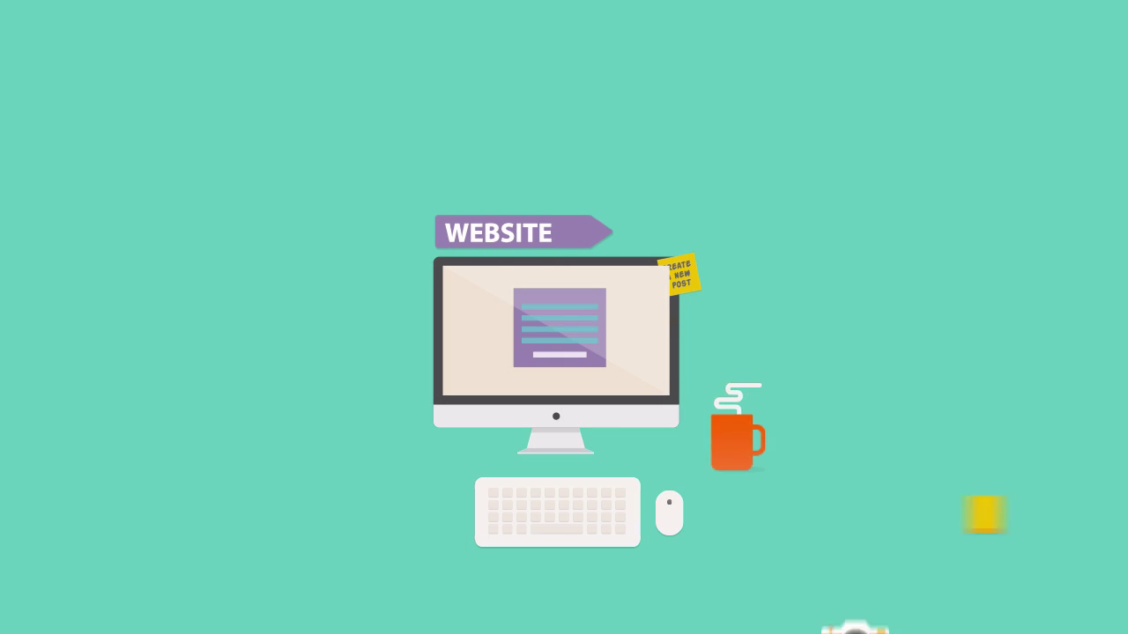
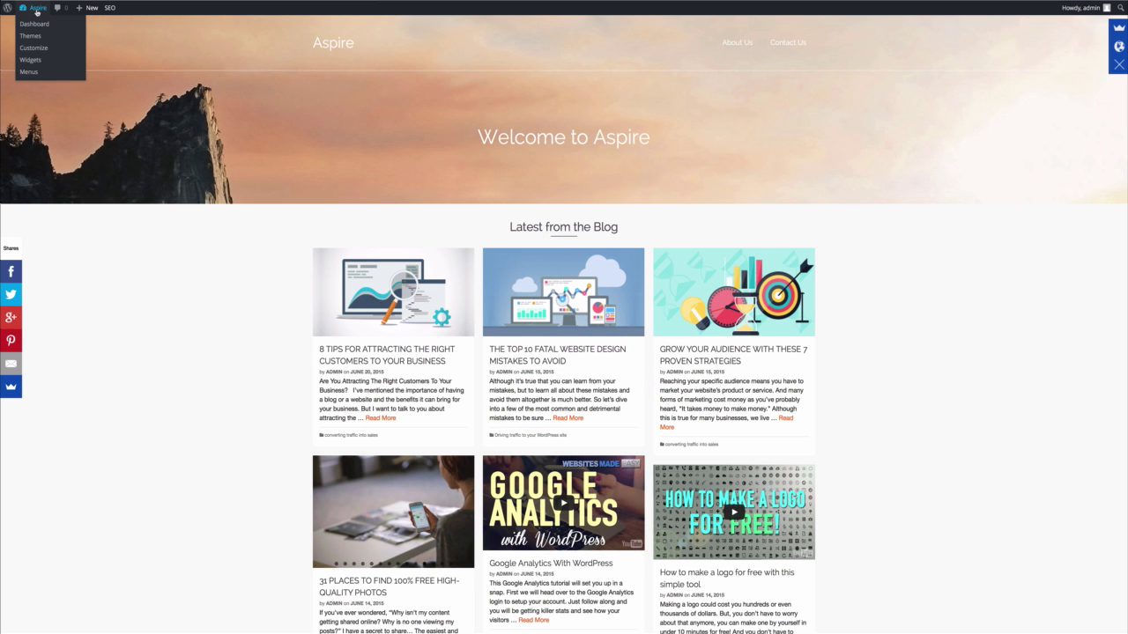
In Theme Options Home Layout, drag Call to Action into Enabled above Latest Blog Posts.
left_click(37, 24)
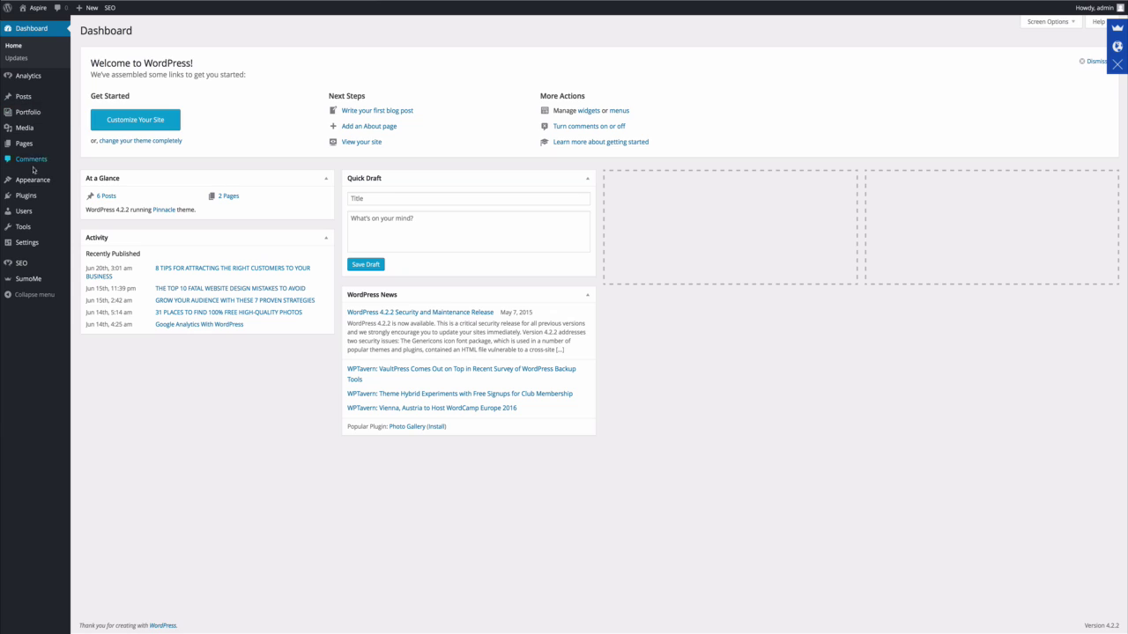
mouse_move(33, 179)
left_click(137, 236)
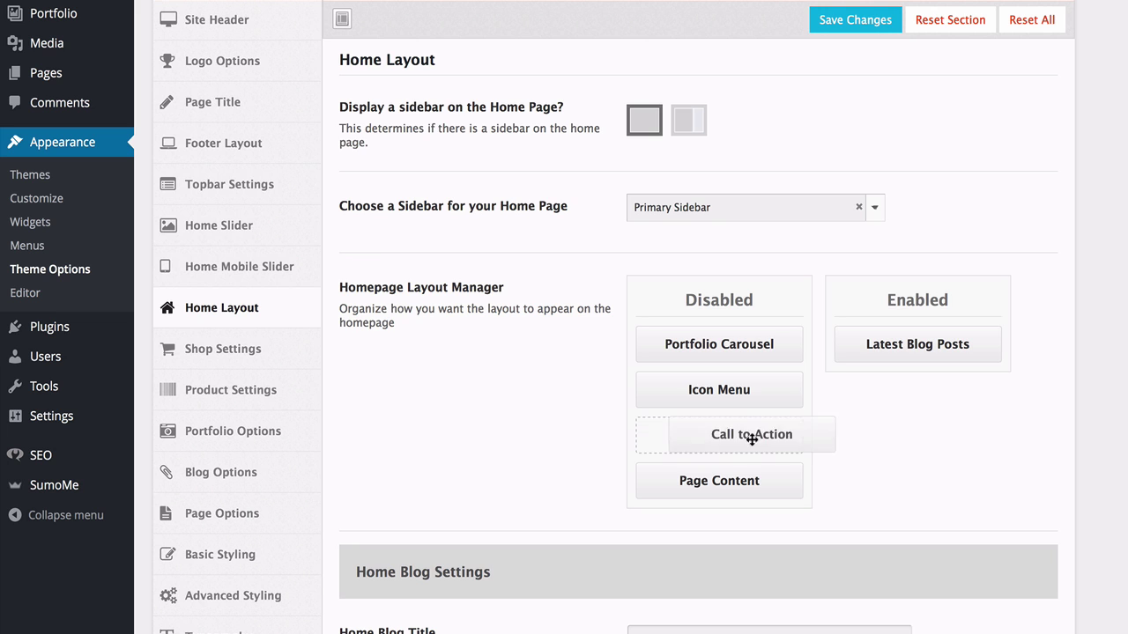
left_click_drag(751, 438, 908, 348)
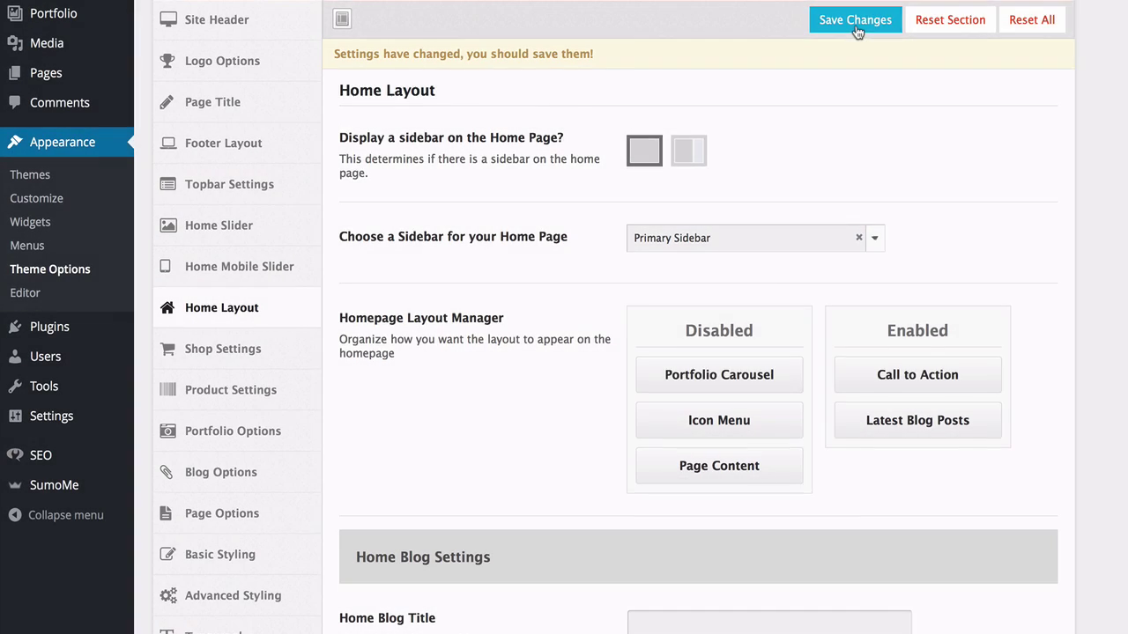
Save the Home Layout change and move down to the Home Call To Action Settings.
left_click(855, 31)
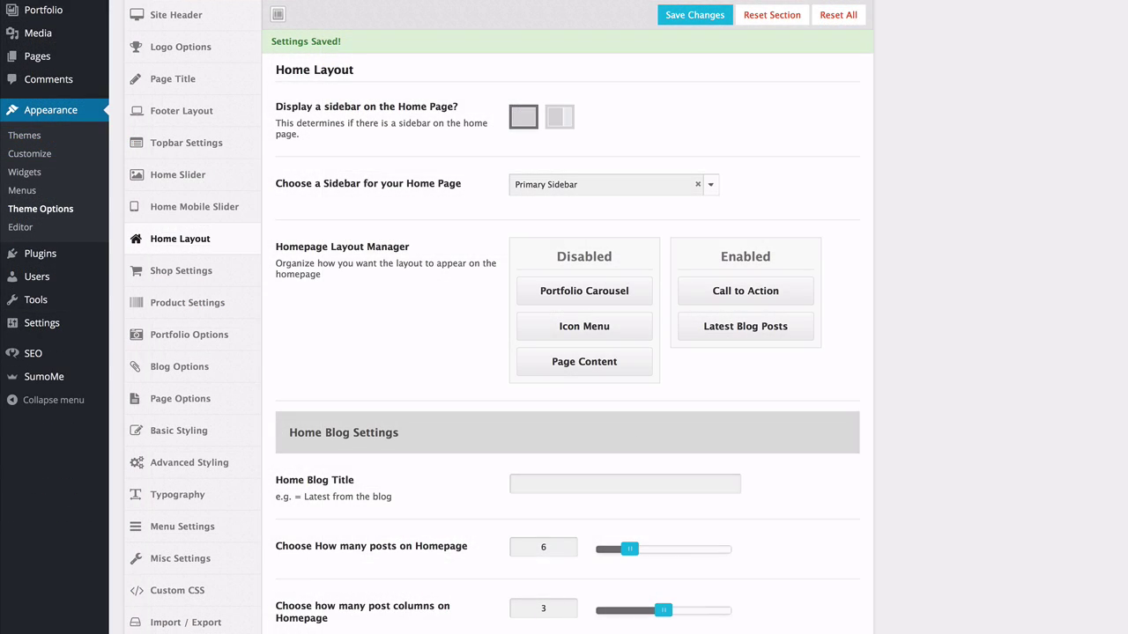
scroll(563, 353, "down", 5)
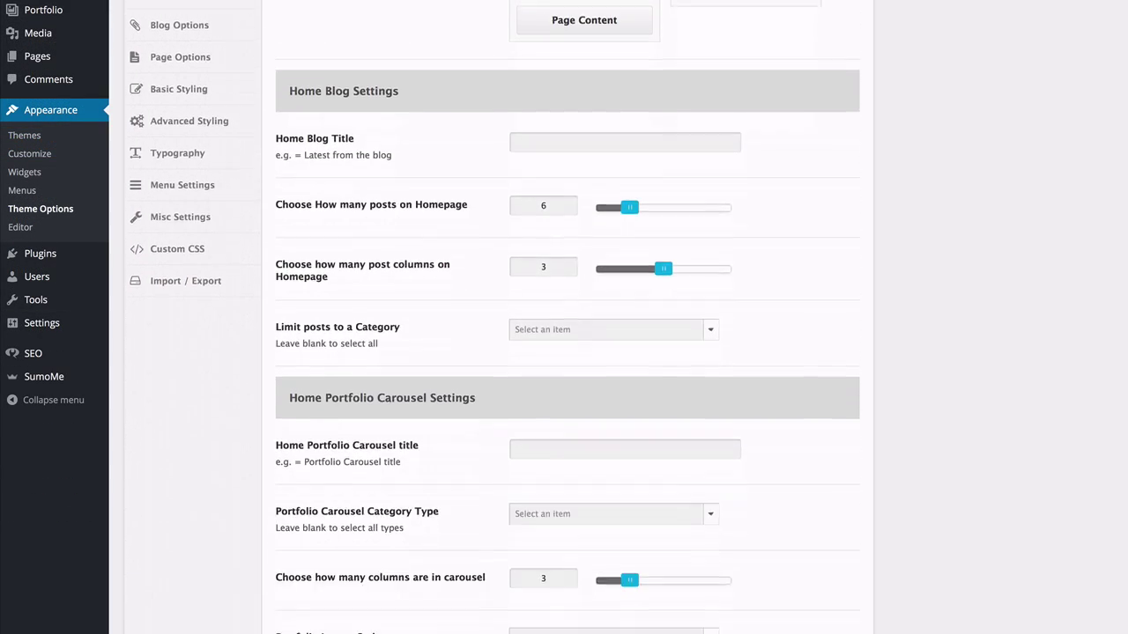
scroll(563, 352, "down", 10)
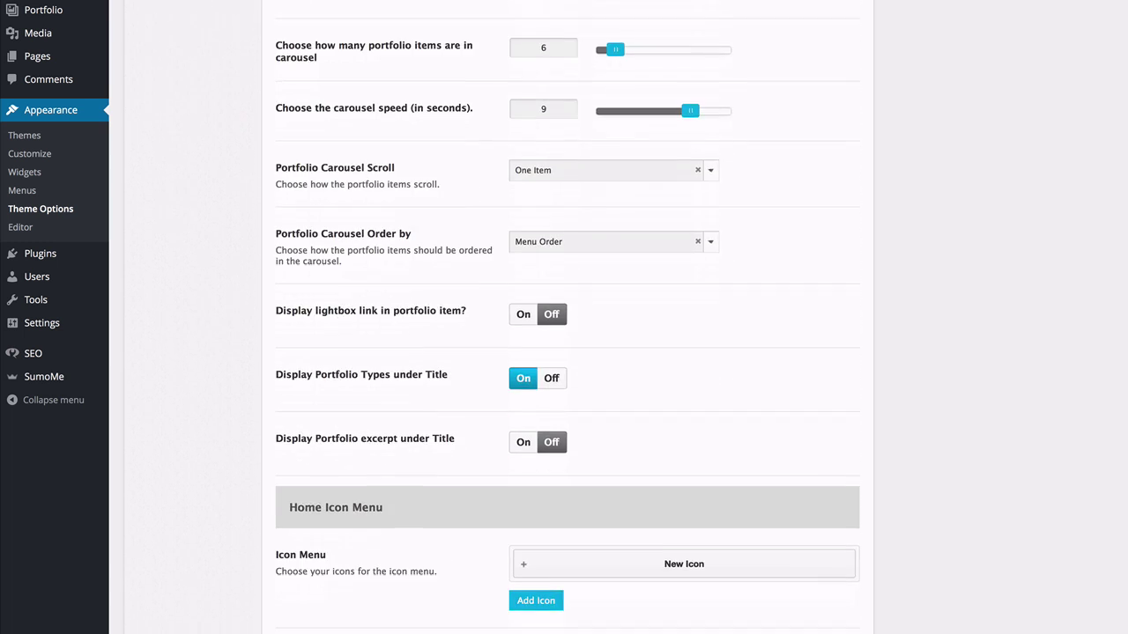
scroll(564, 352, "down", 5)
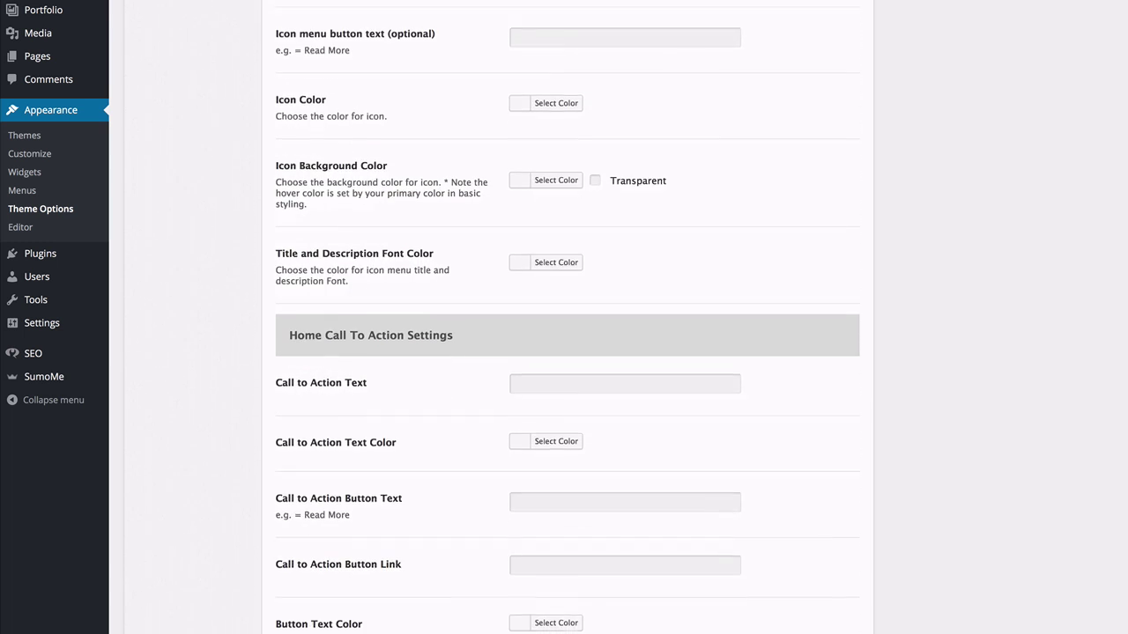
scroll(564, 352, "down", 1)
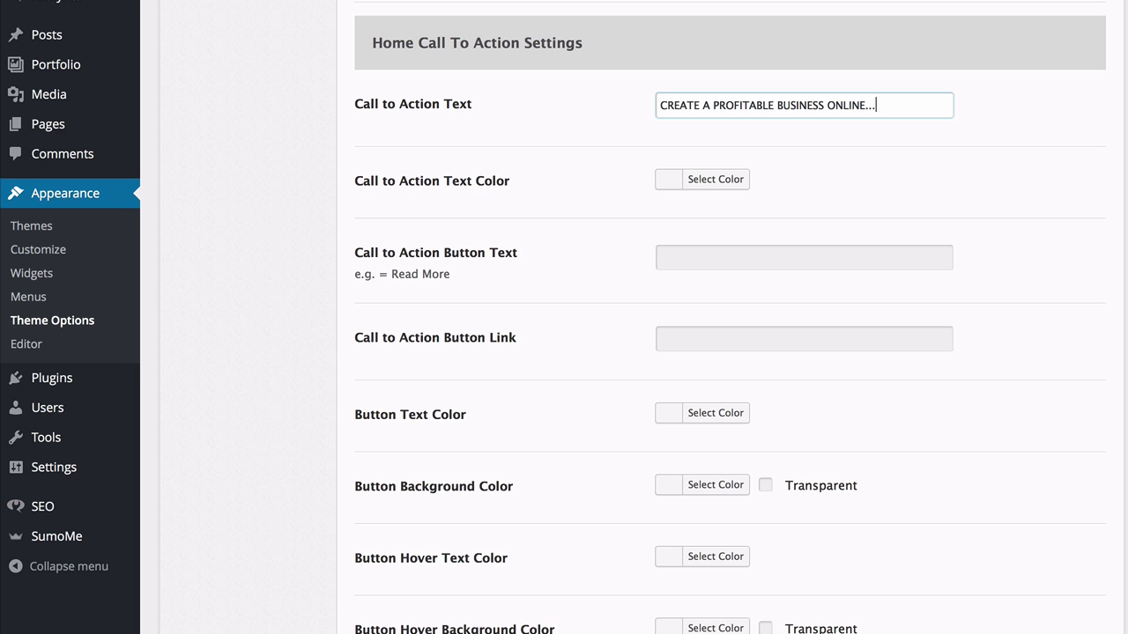
Enter READ MORE as the Call to Action Button Text.
left_click(690, 266)
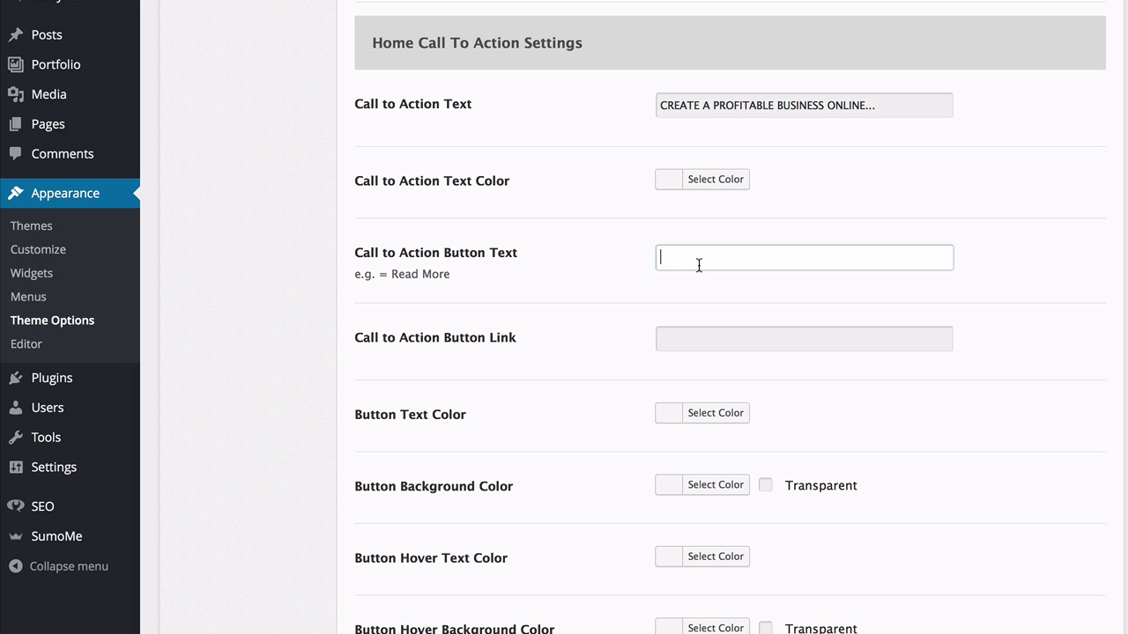
type("READ MORE")
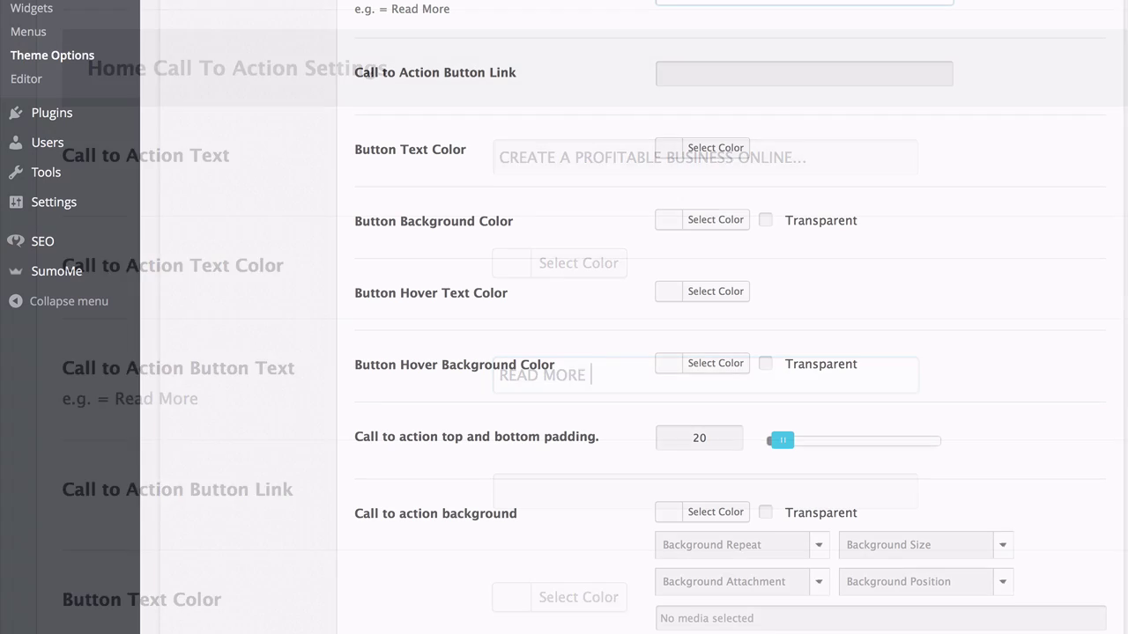
scroll(731, 317, "up", 1)
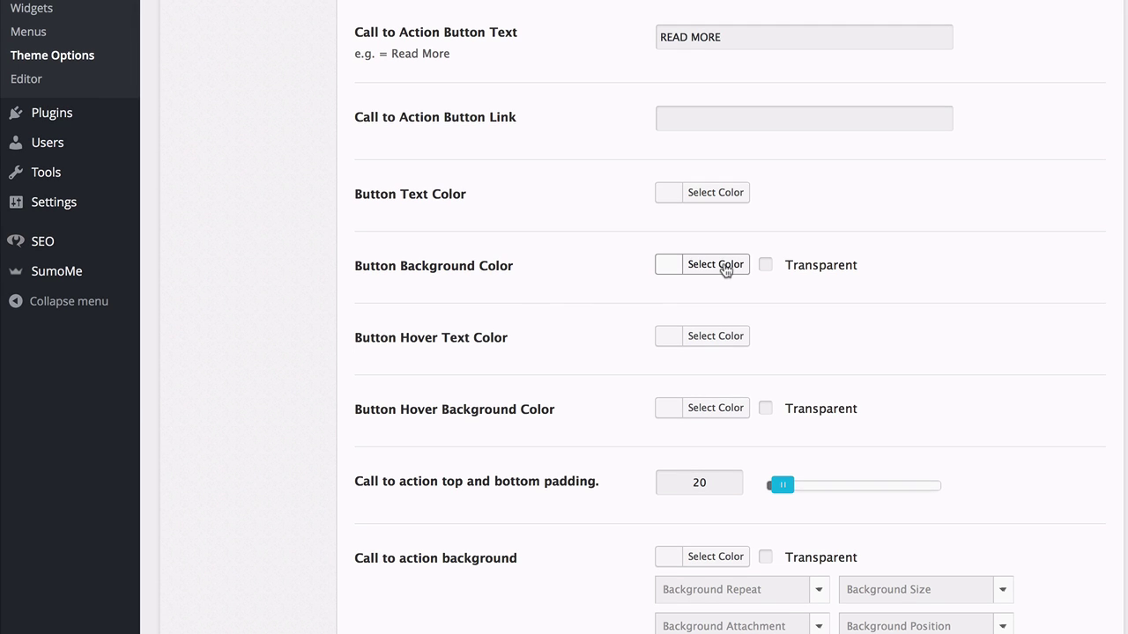
Set the call-to-action Button Background Color to orange #f3690e.
left_click(723, 265)
right_click(790, 264)
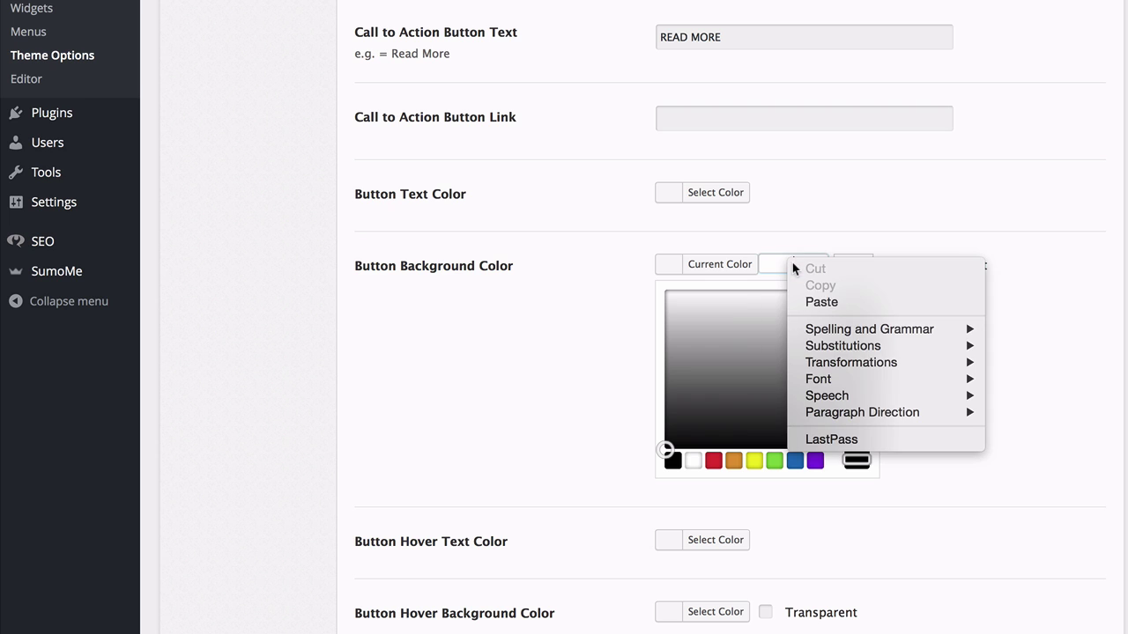
left_click(827, 302)
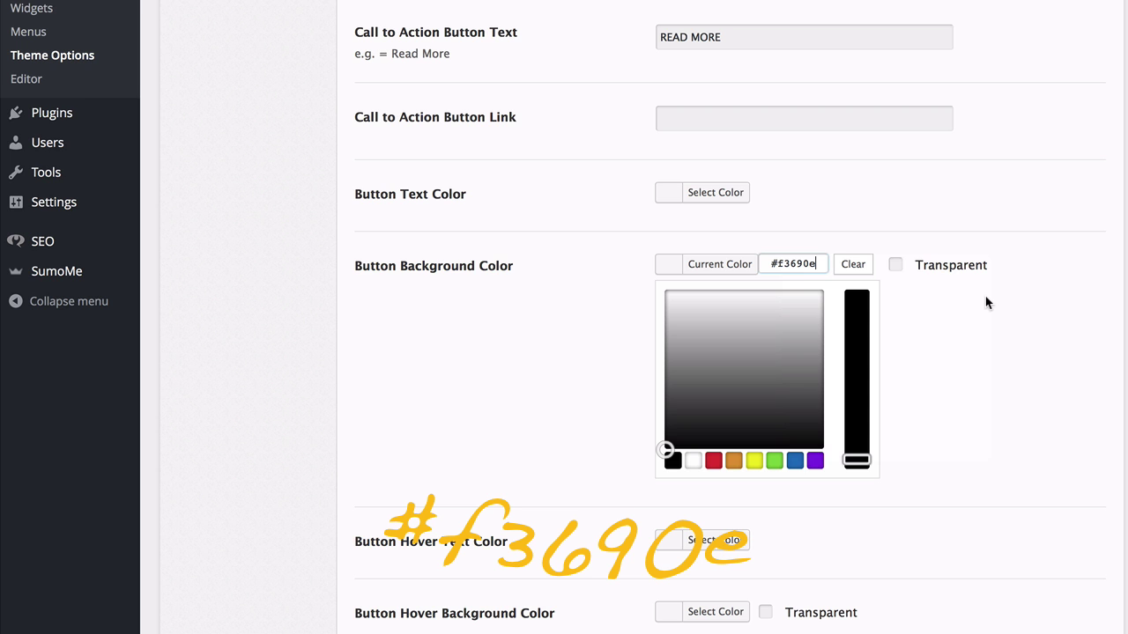
left_click(951, 393)
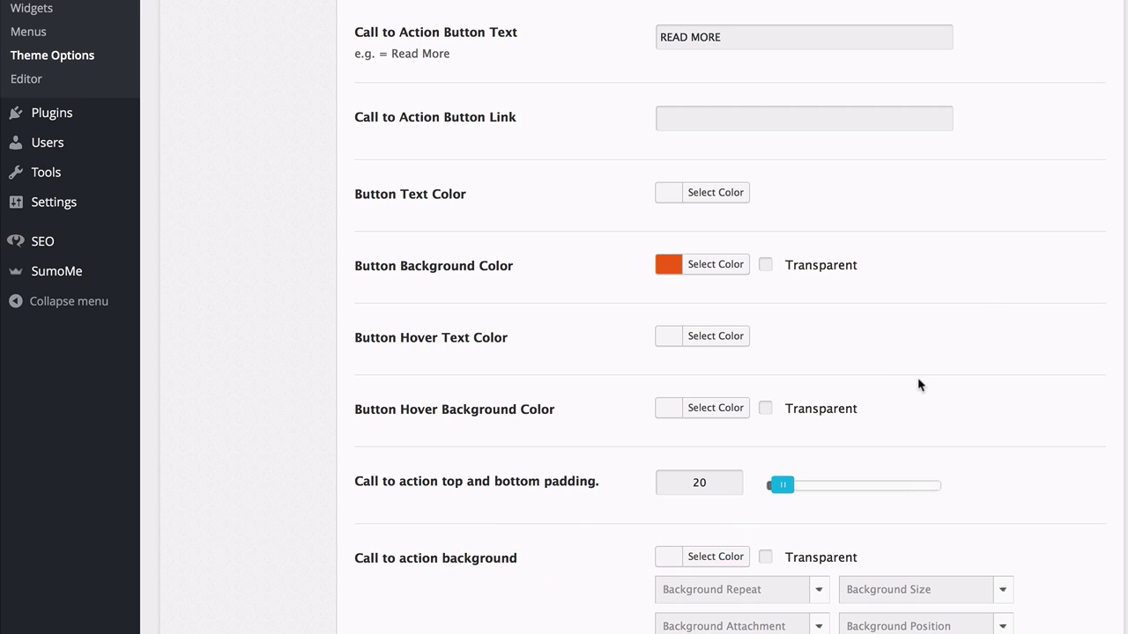
Upload work.jpg and use it as the call-to-action background image.
scroll(919, 385, "down", 2)
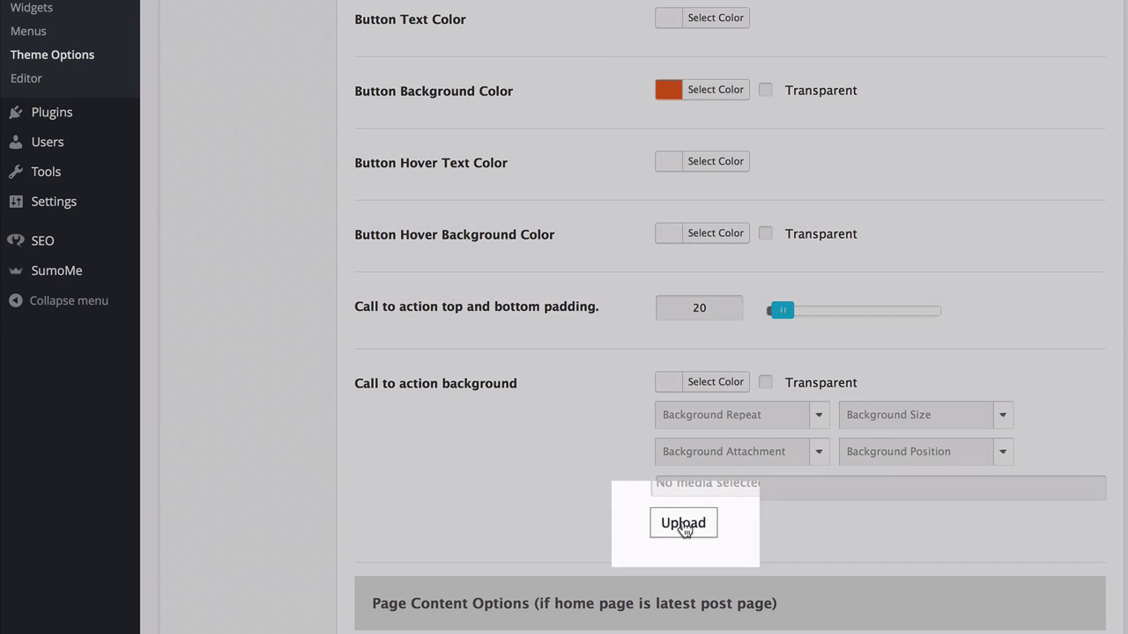
left_click(683, 523)
left_click(40, 45)
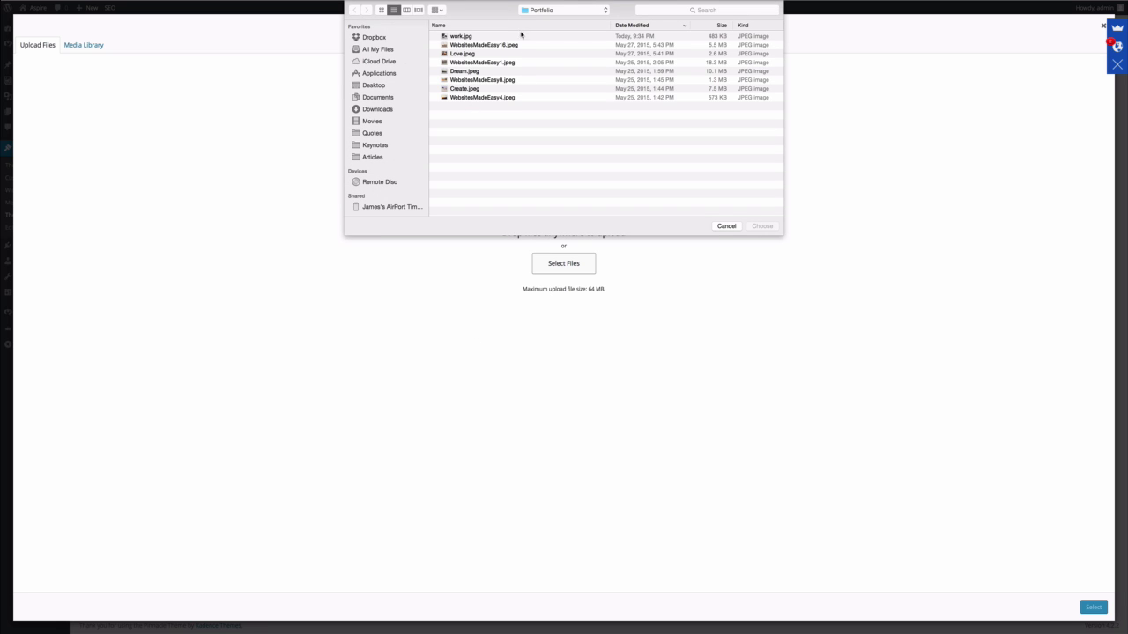
left_click(469, 37)
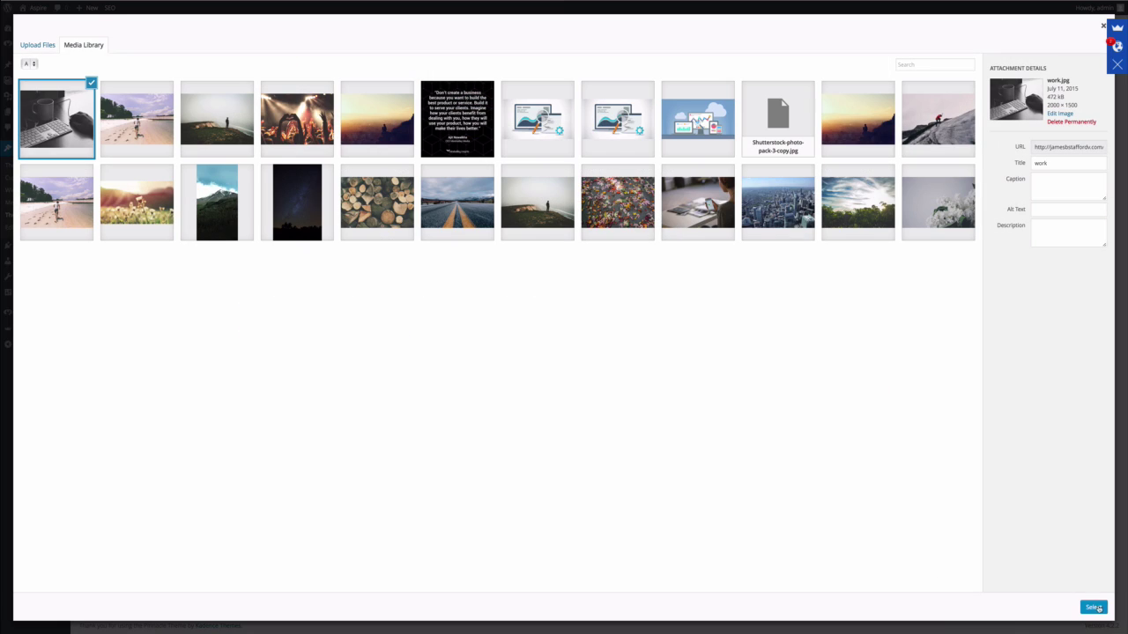
left_click(1093, 607)
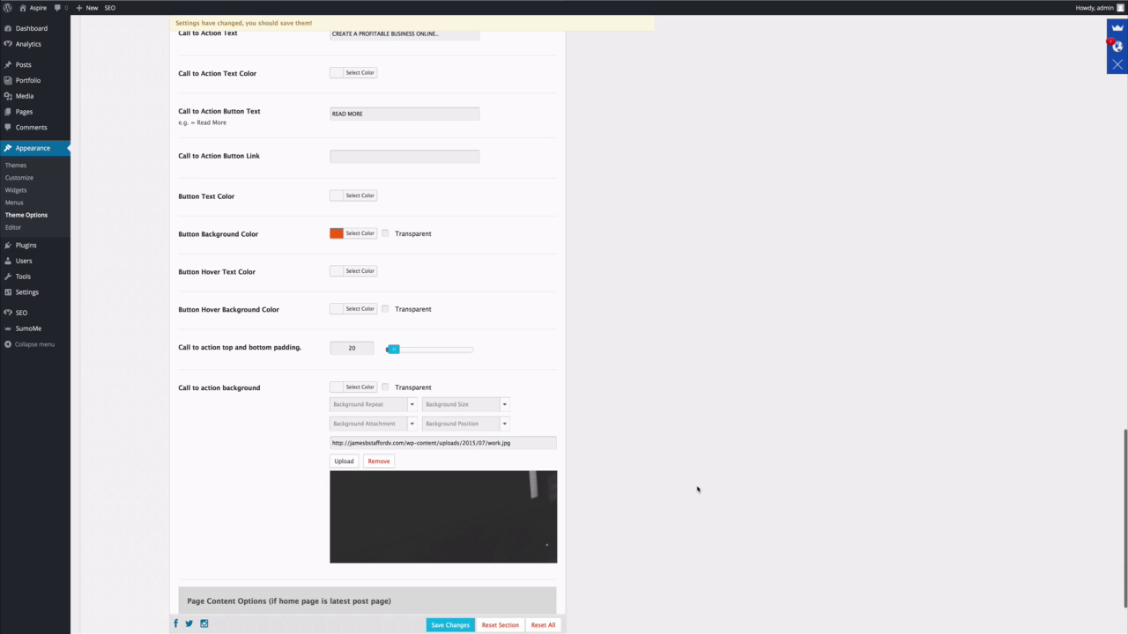
scroll(516, 488, "down", 3)
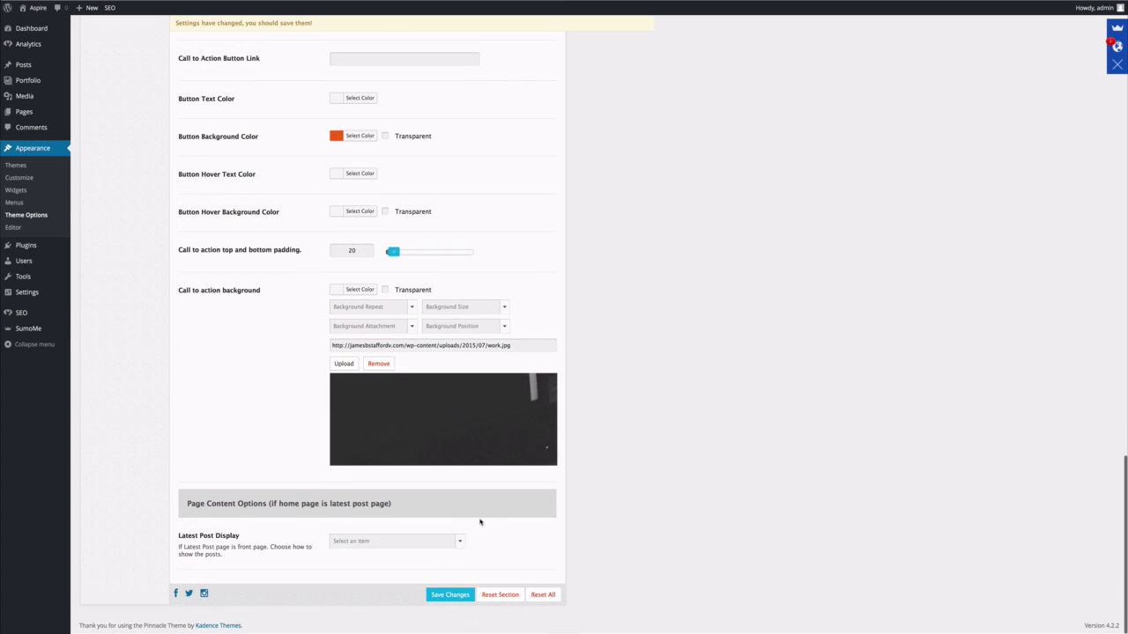
Save the call-to-action settings and check the banner with its orange READ MORE button.
left_click(450, 596)
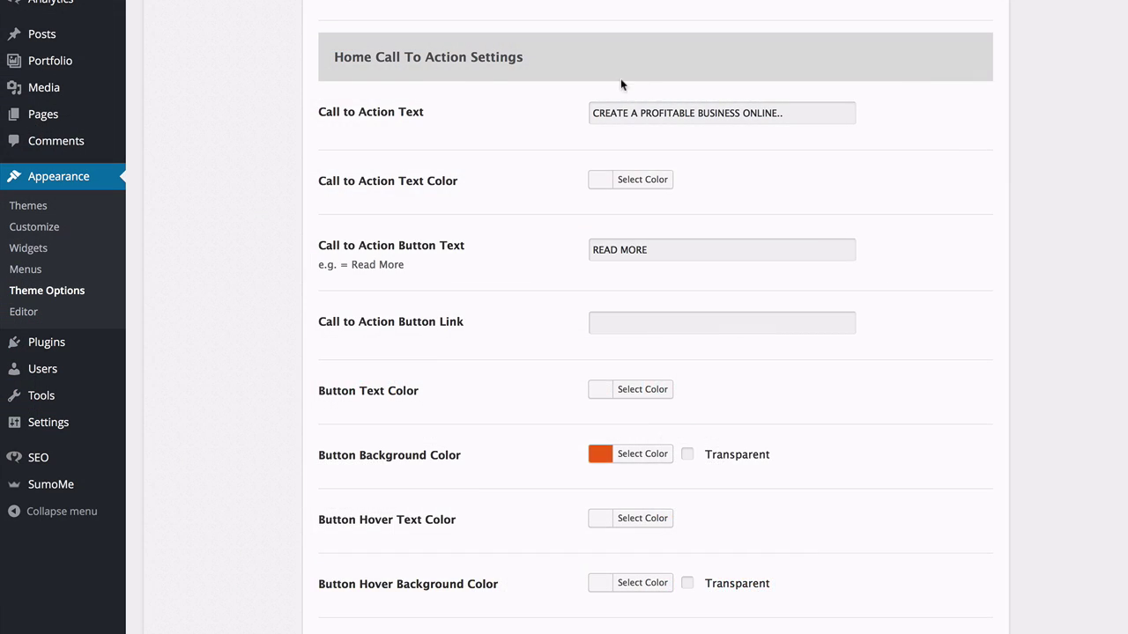
scroll(621, 80, "up", 1)
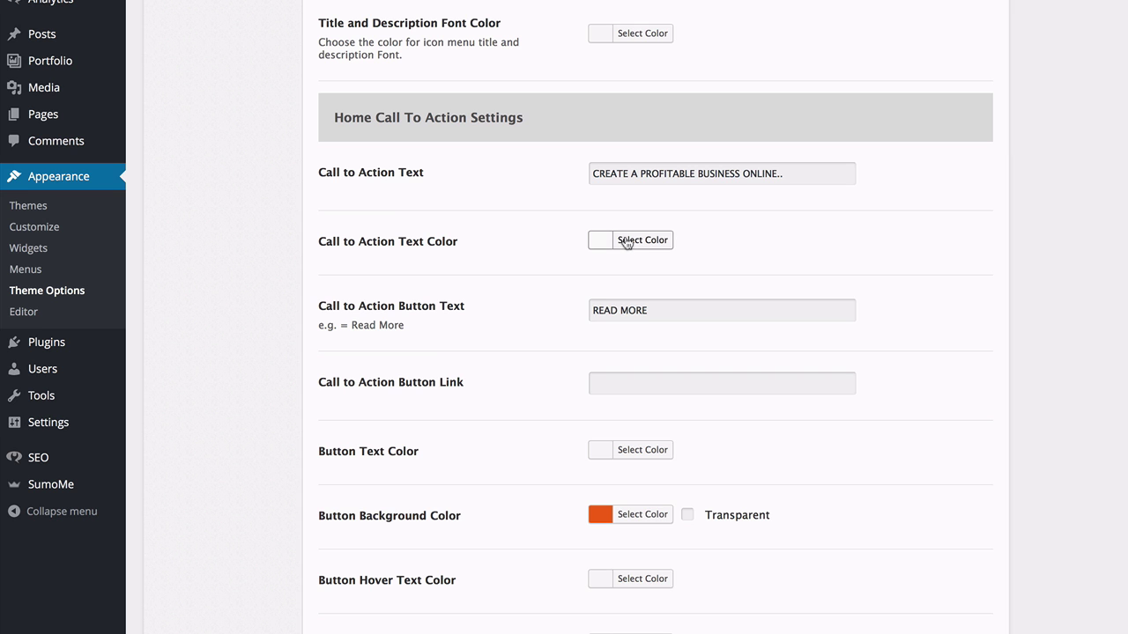
Adjust the colour of the call-to-action text.
left_click(626, 241)
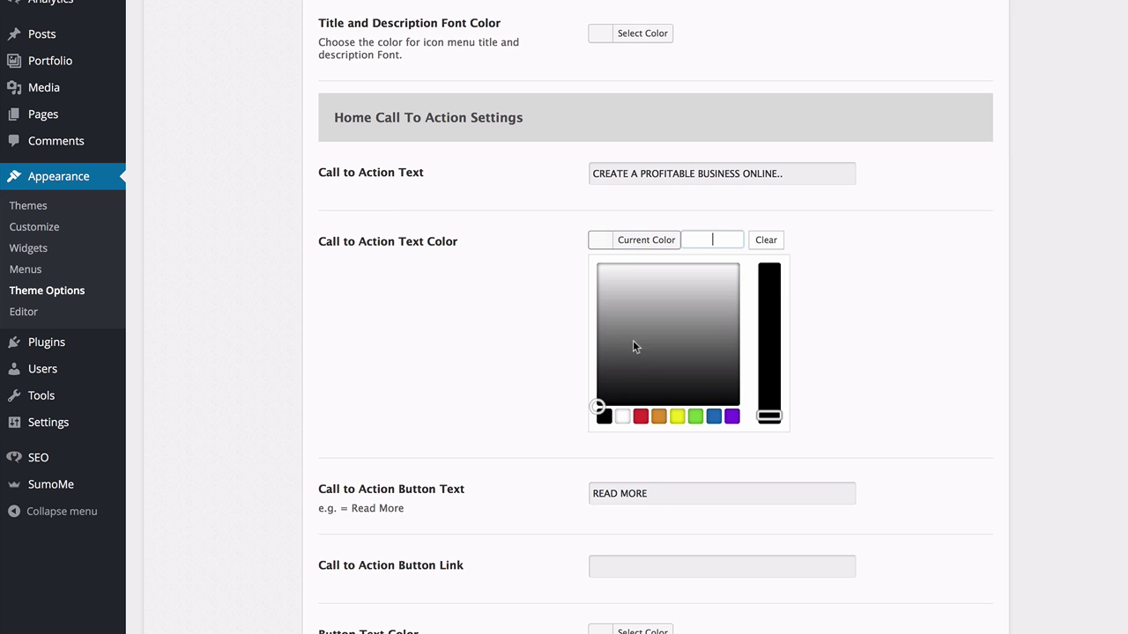
scroll(528, 351, "down", 5)
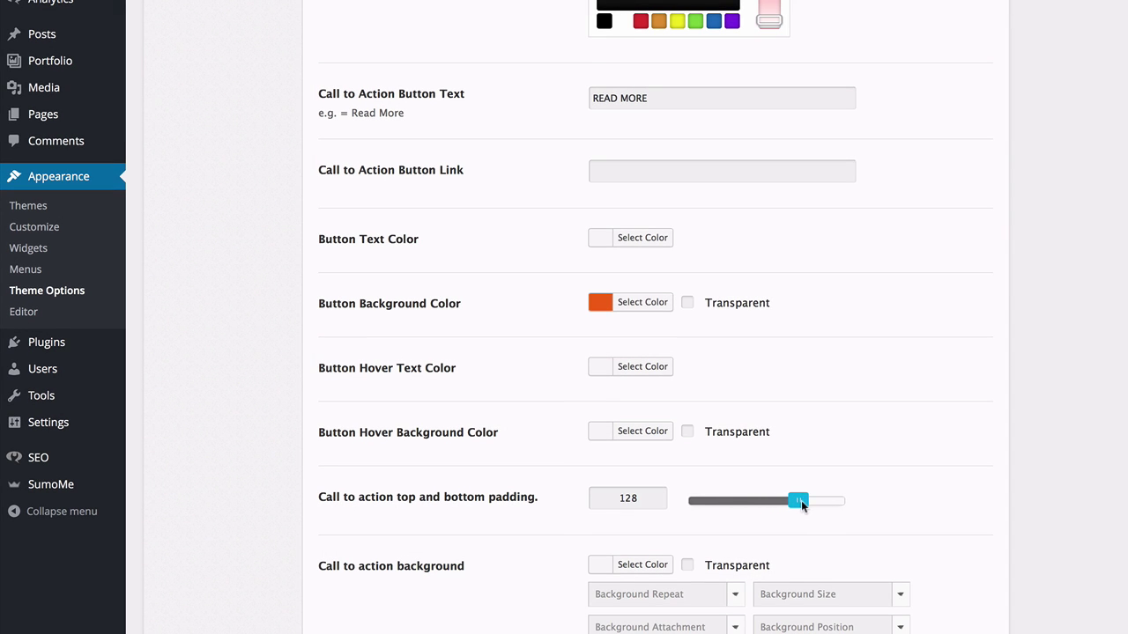
left_click_drag(800, 500, 797, 501)
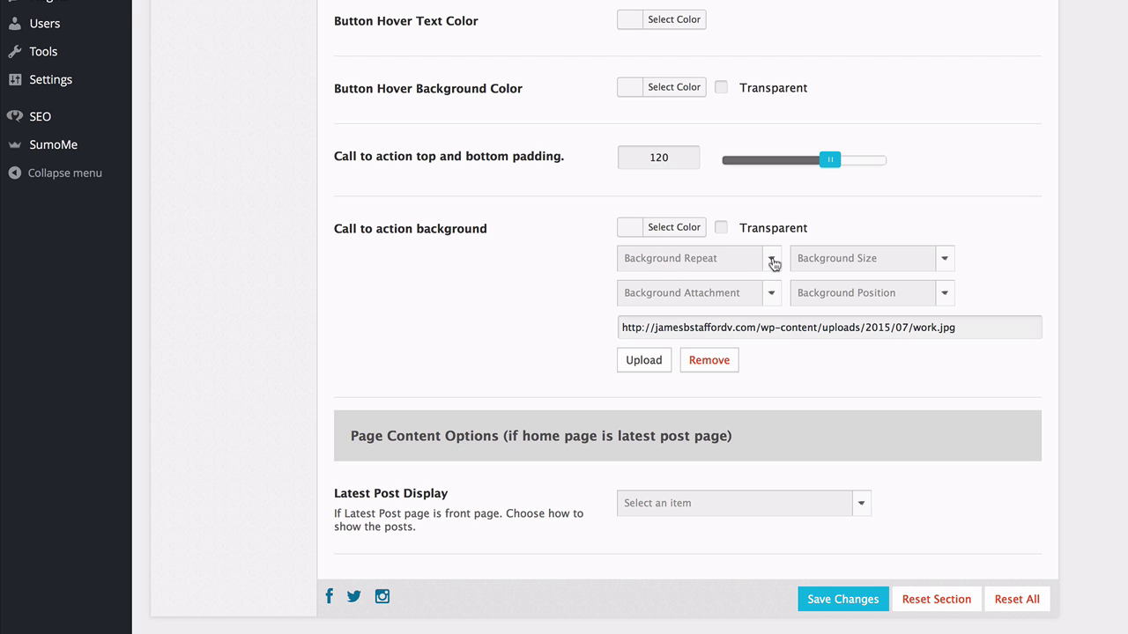
Set the call-to-action background to No Repeat, Fixed, Cover and Center Center.
left_click(773, 261)
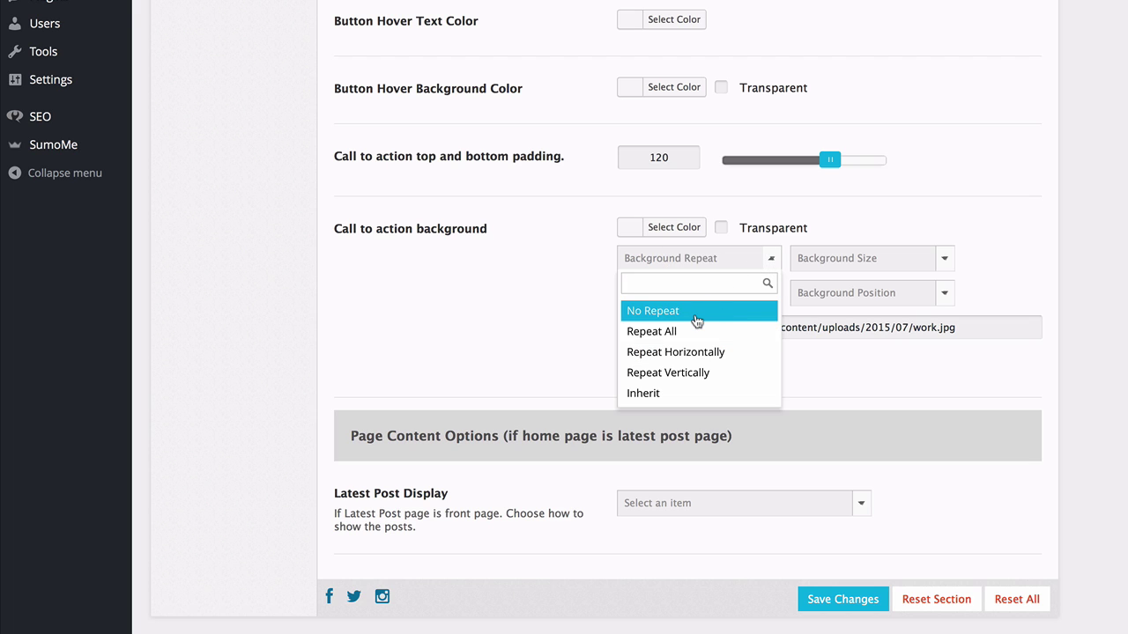
left_click(696, 311)
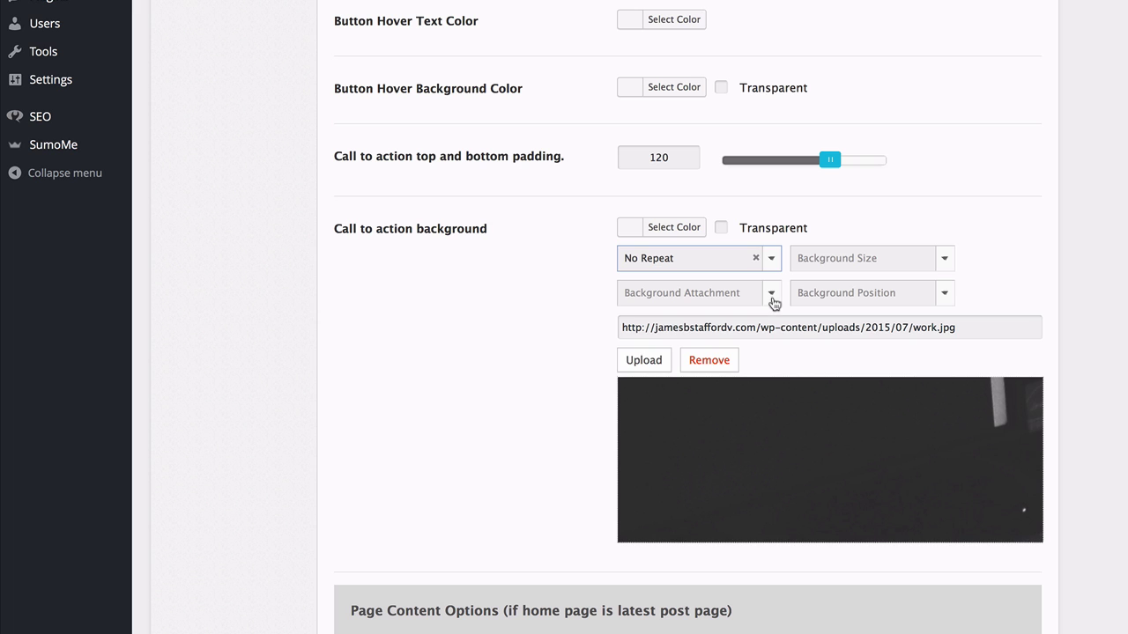
left_click(772, 297)
left_click(684, 347)
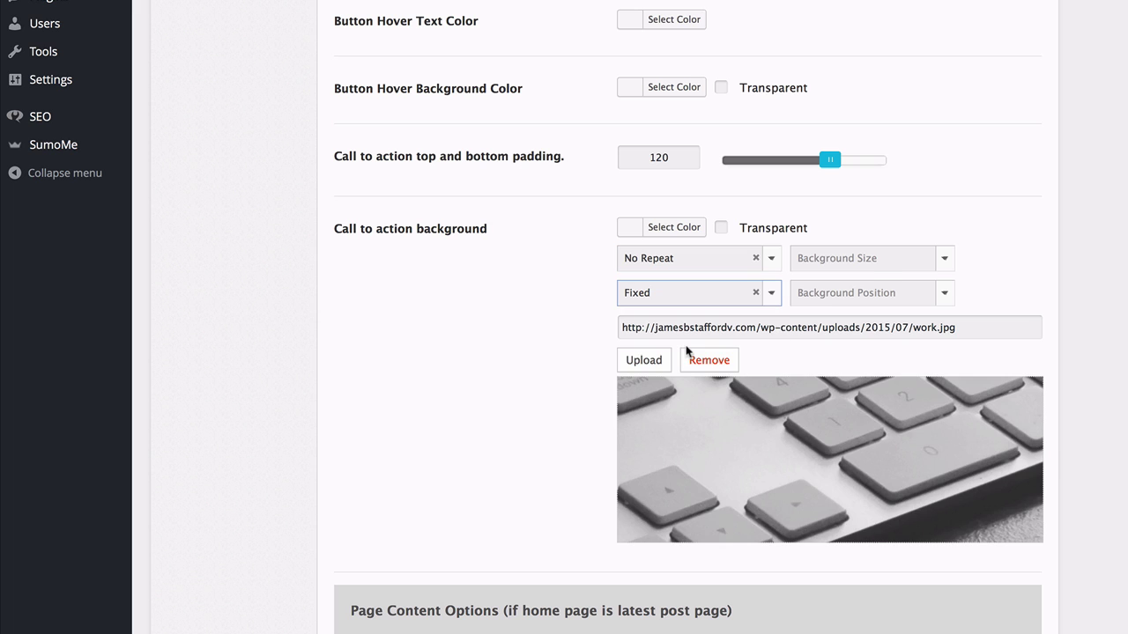
left_click(943, 258)
left_click(869, 333)
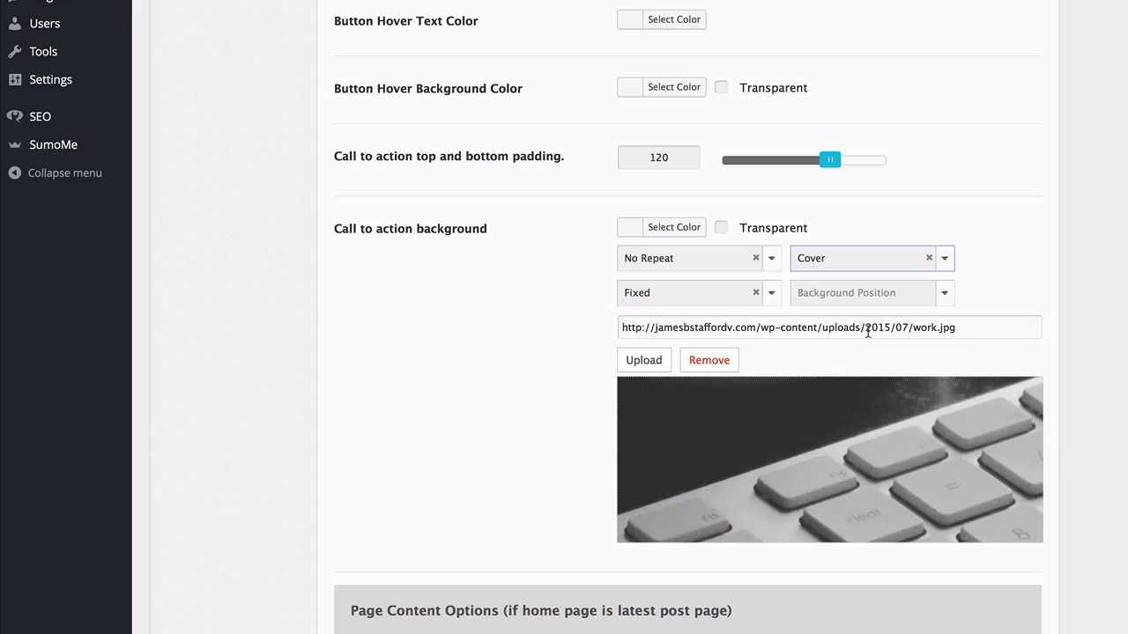
left_click(943, 295)
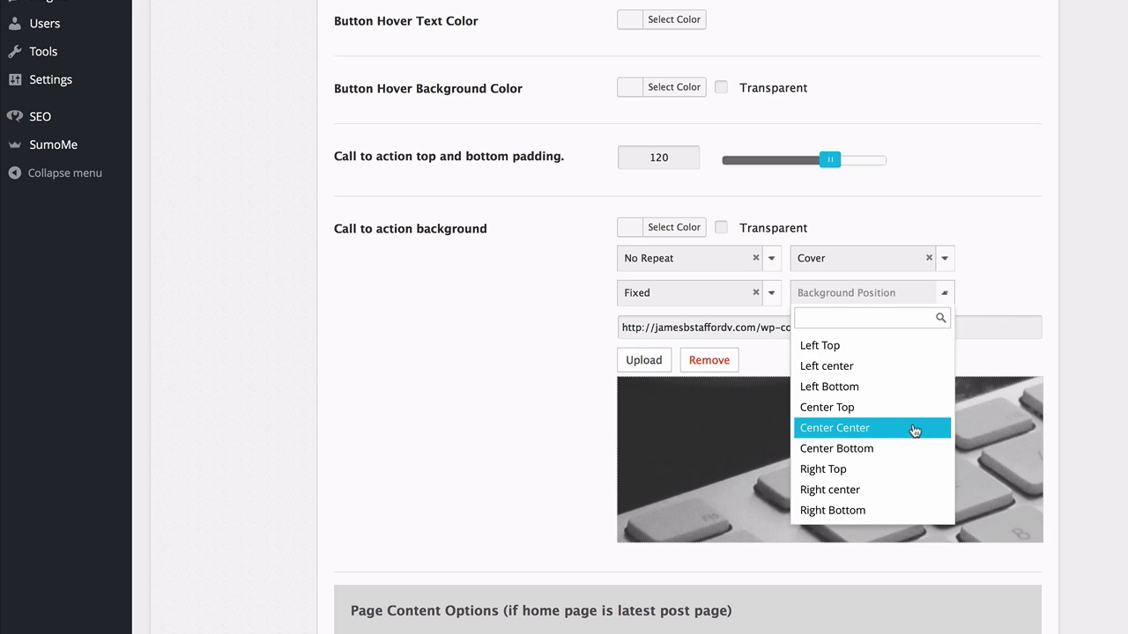
left_click(913, 429)
Reduce the call-to-action vertical padding to 138 and save the settings.
scroll(914, 430, "down", 1)
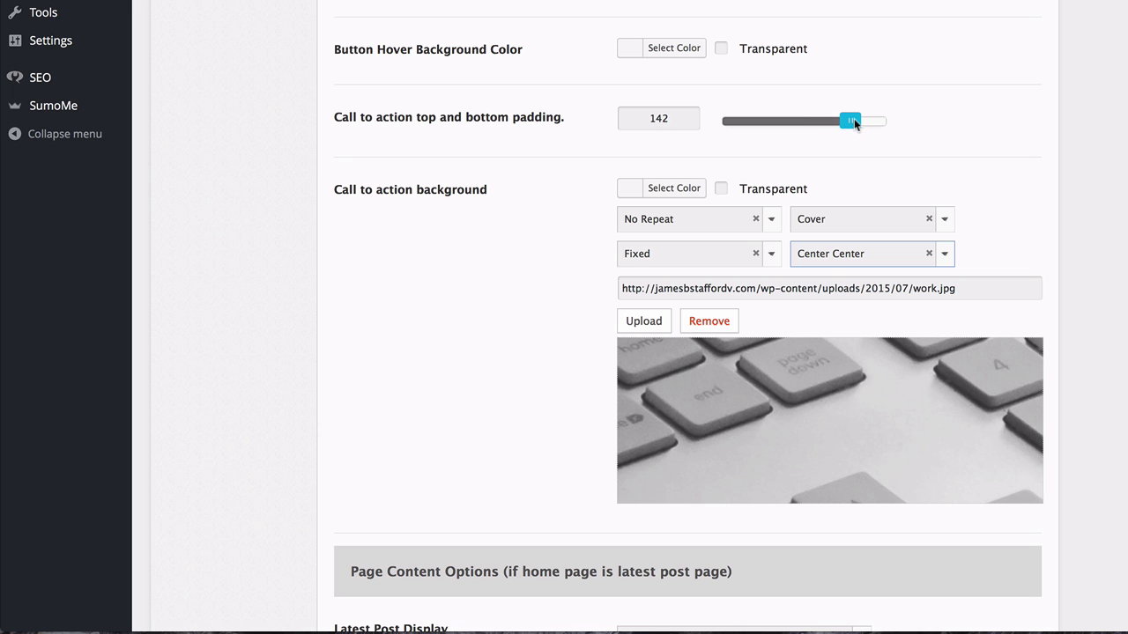
left_click_drag(854, 119, 849, 120)
scroll(495, 308, "down", 4)
left_click(817, 572)
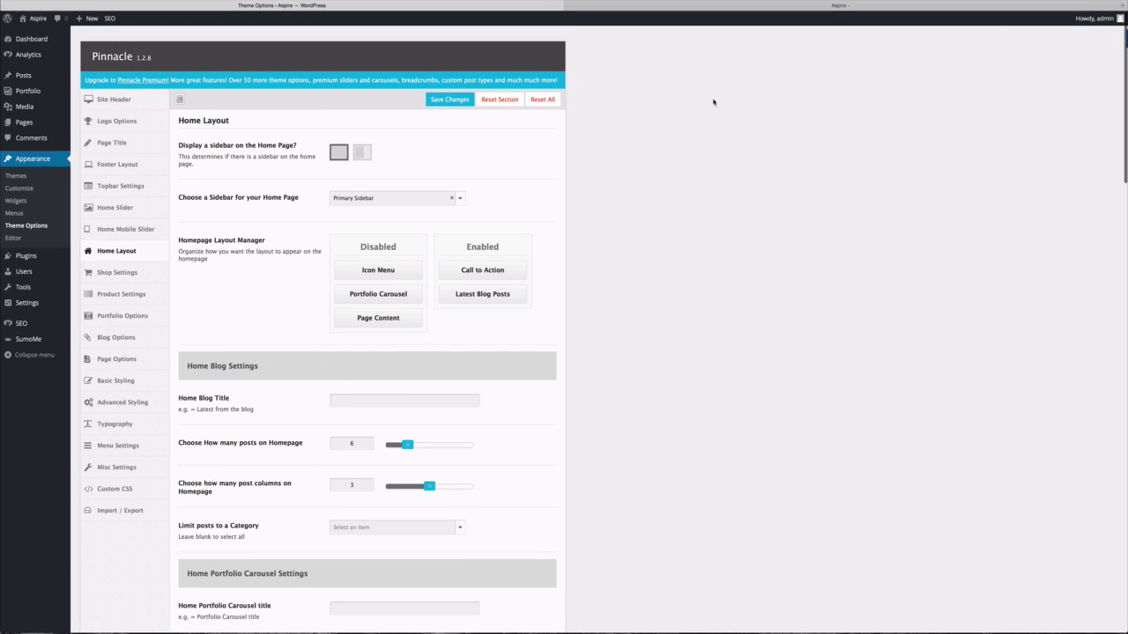
Review the live Aspire homepage's fixed-background call-to-action banner above Latest from the Blog.
left_click(839, 5)
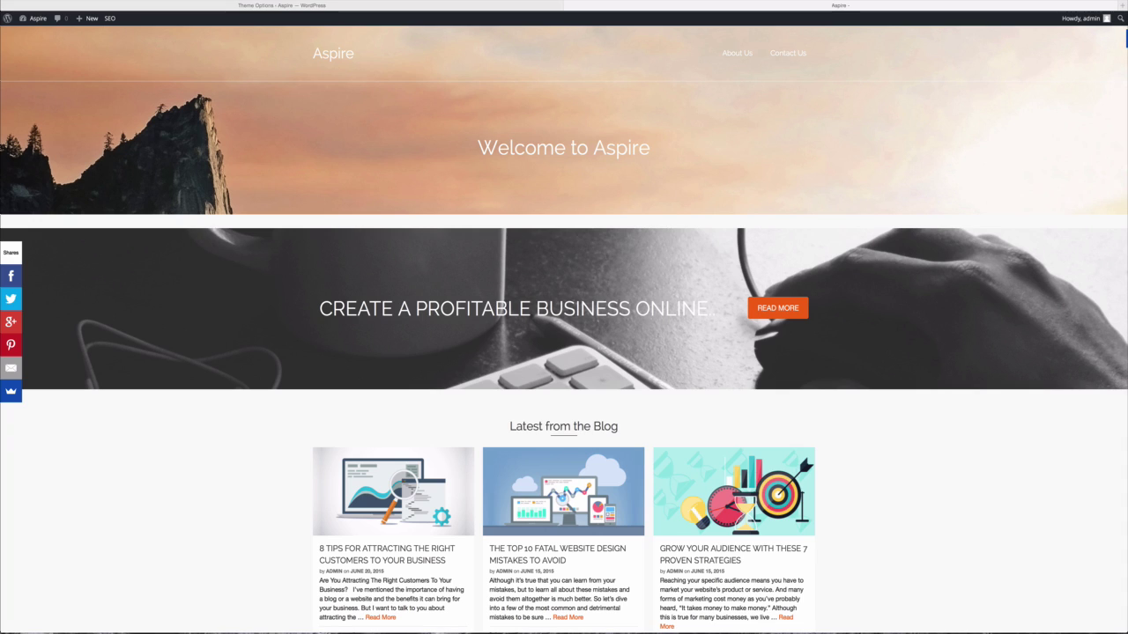
scroll(564, 330, "down", 3)
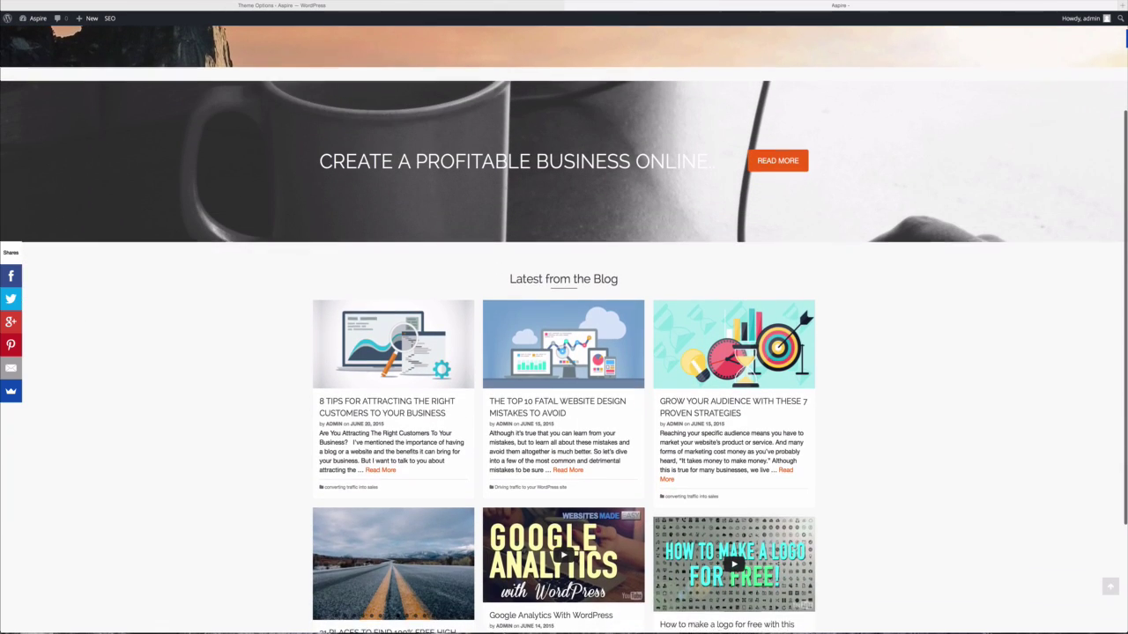
scroll(563, 330, "up", 2)
scroll(564, 330, "up", 2)
scroll(564, 330, "down", 3)
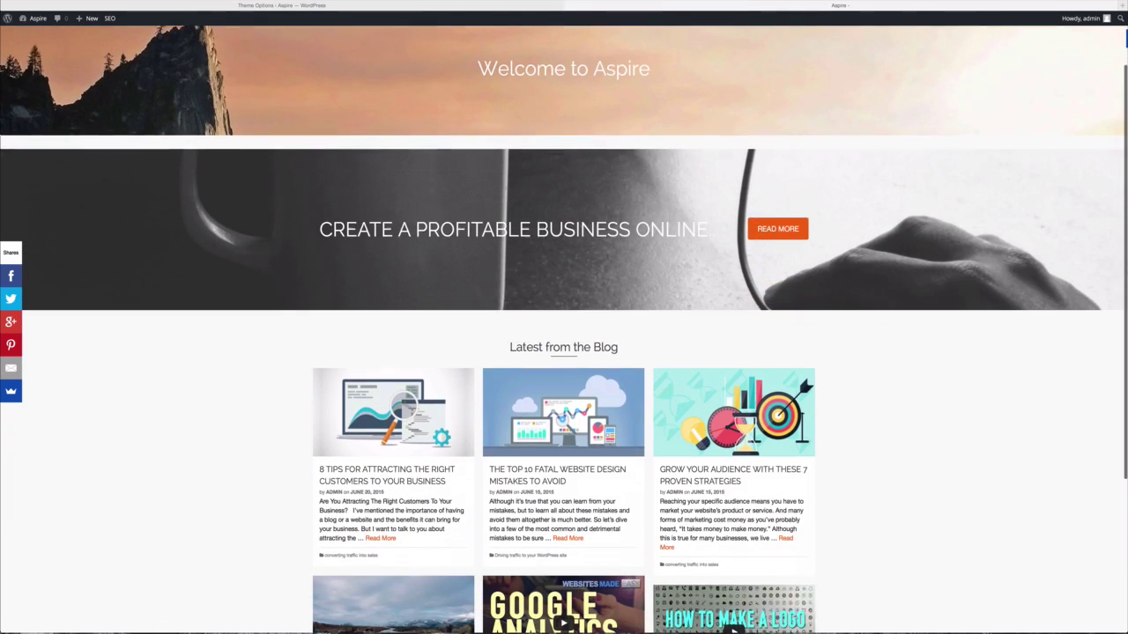
scroll(563, 330, "up", 2)
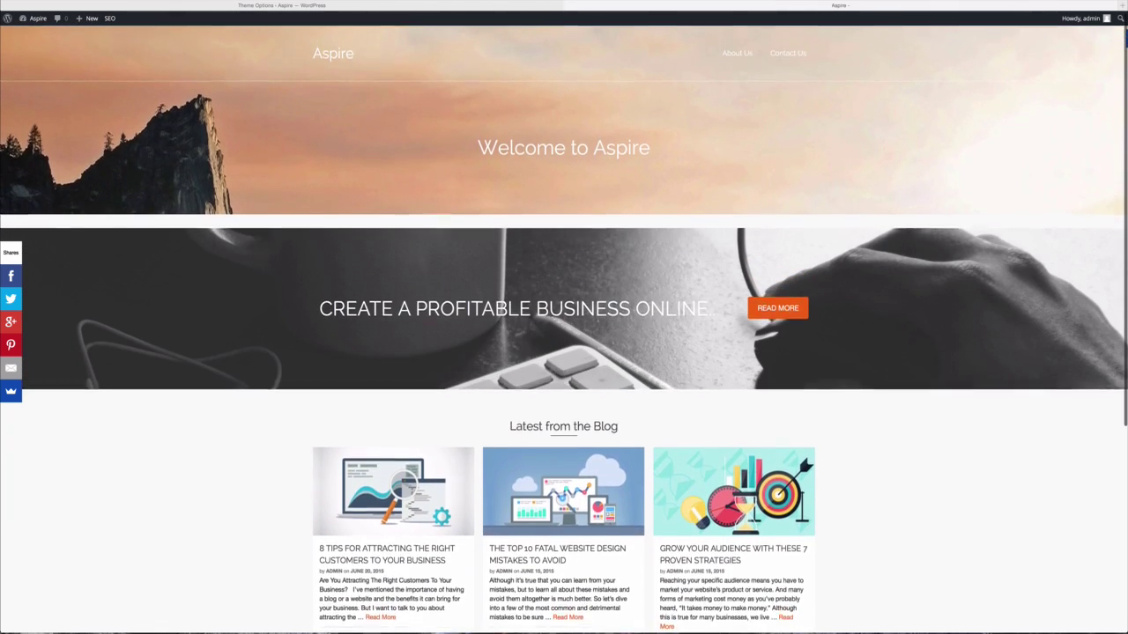
scroll(564, 330, "down", 5)
scroll(563, 330, "up", 6)
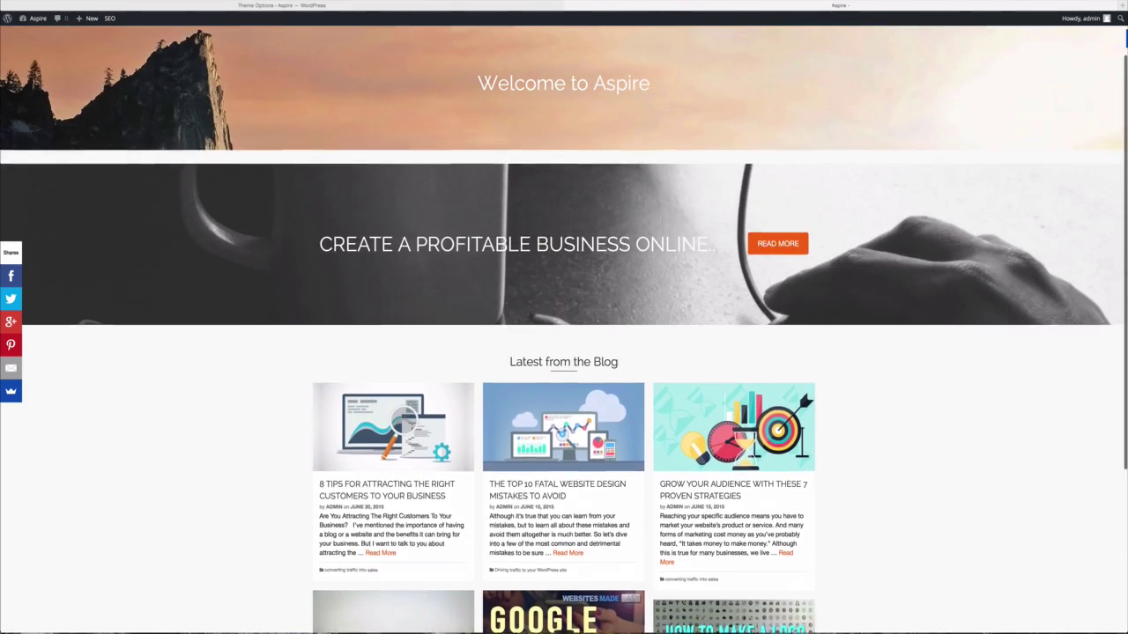
scroll(563, 329, "down", 3)
scroll(818, 180, "down", 3)
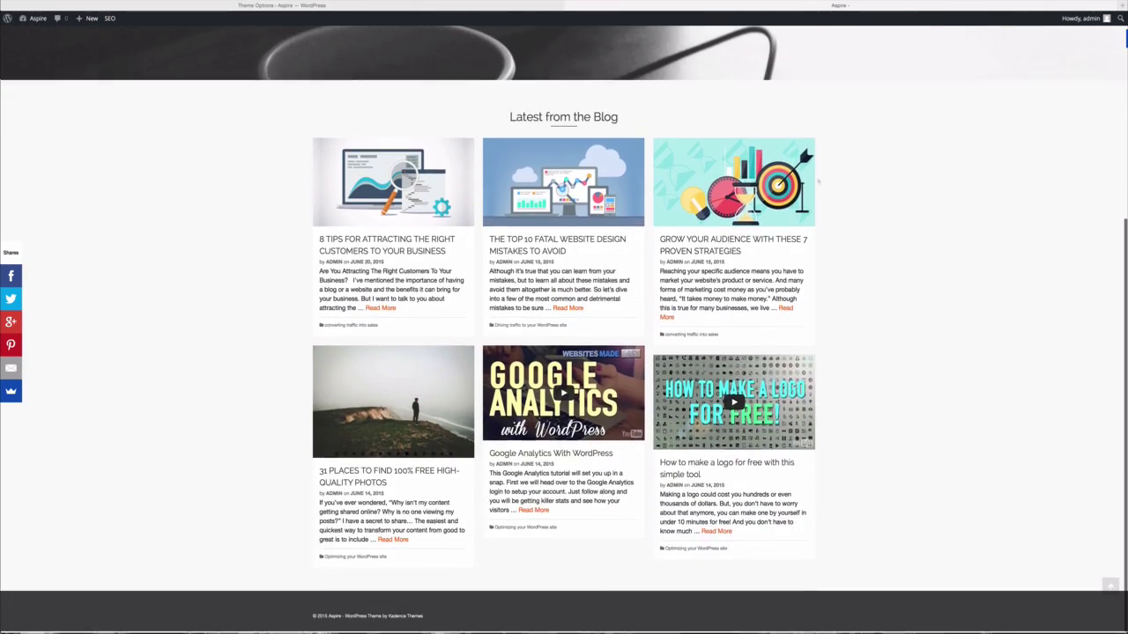
scroll(817, 181, "up", 6)
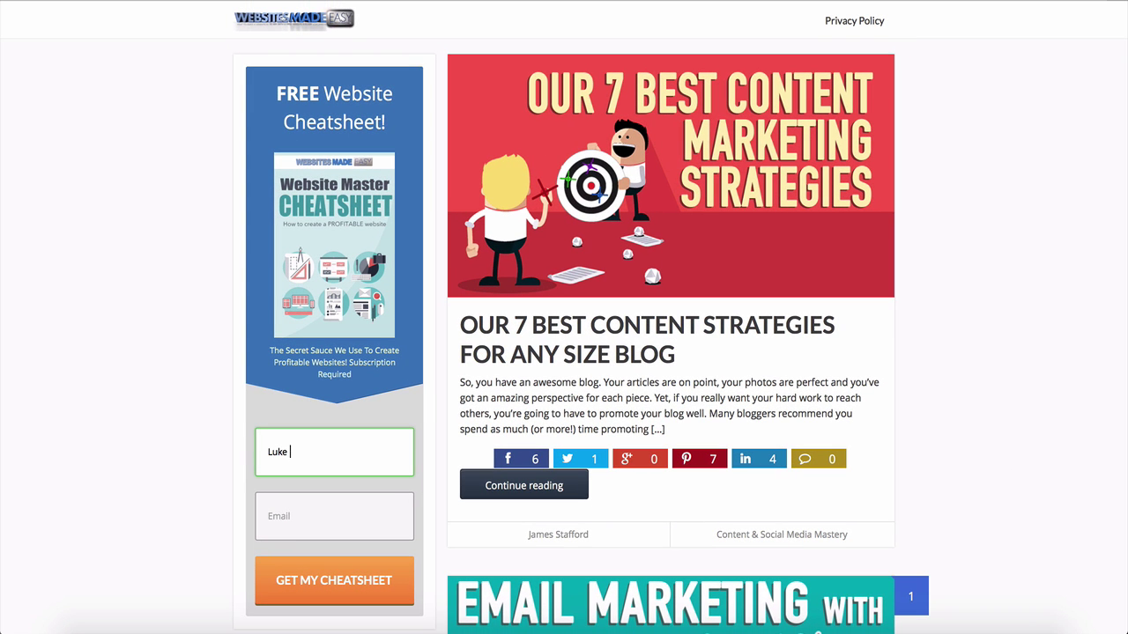
Enter a first name and e-mail address in the cheatsheet form, then scroll through the blog posts.
key("Tab")
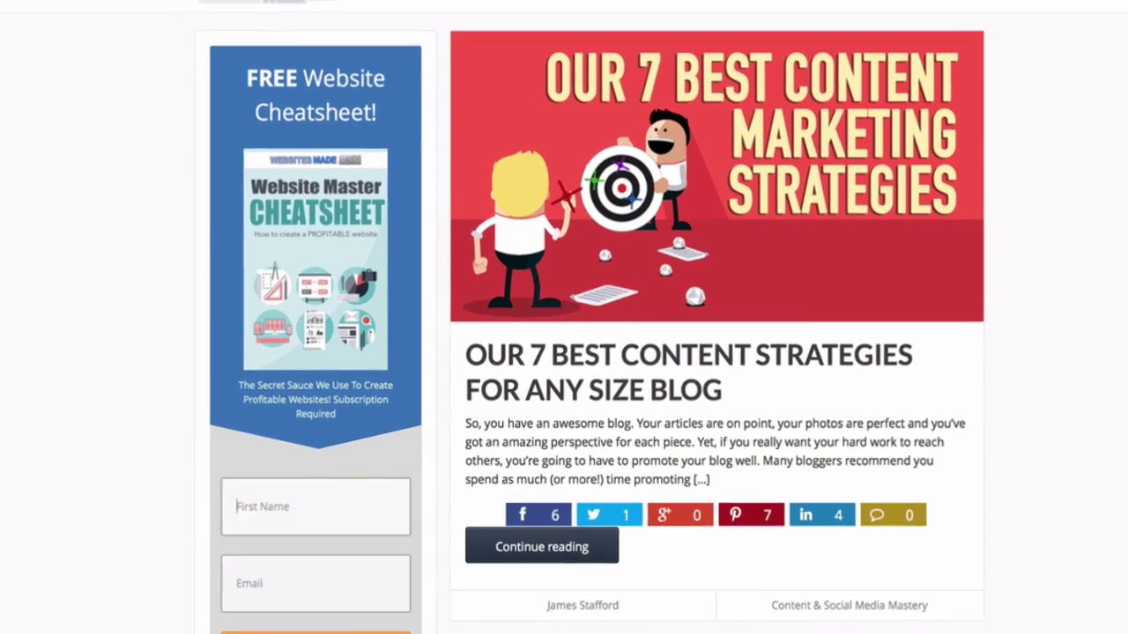
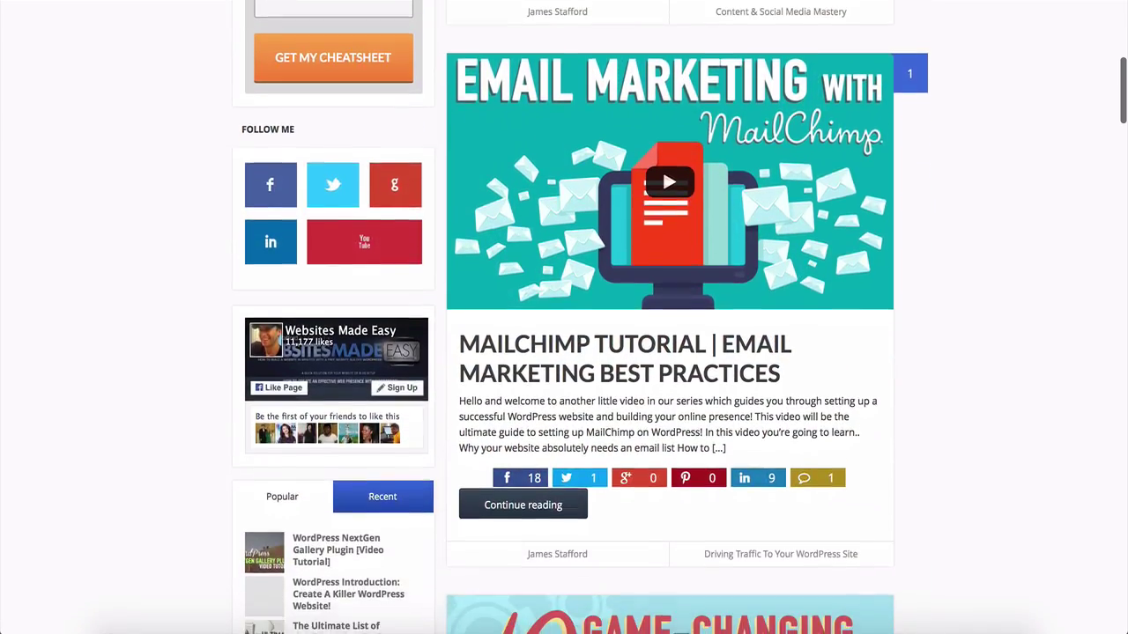
scroll(563, 317, "down", 9)
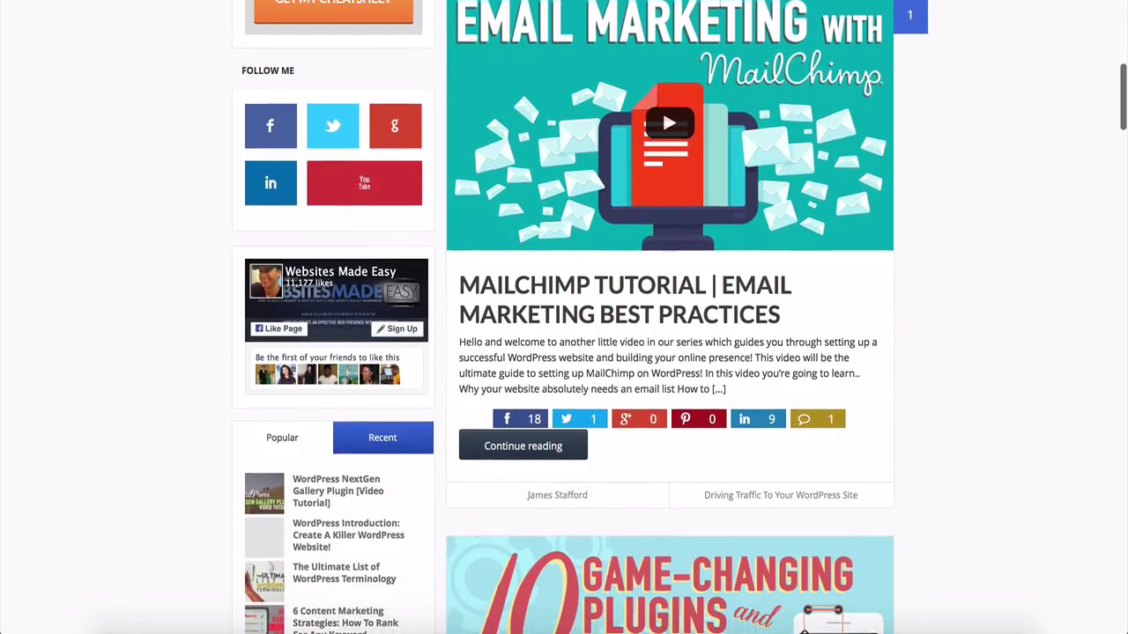
scroll(564, 317, "down", 3)
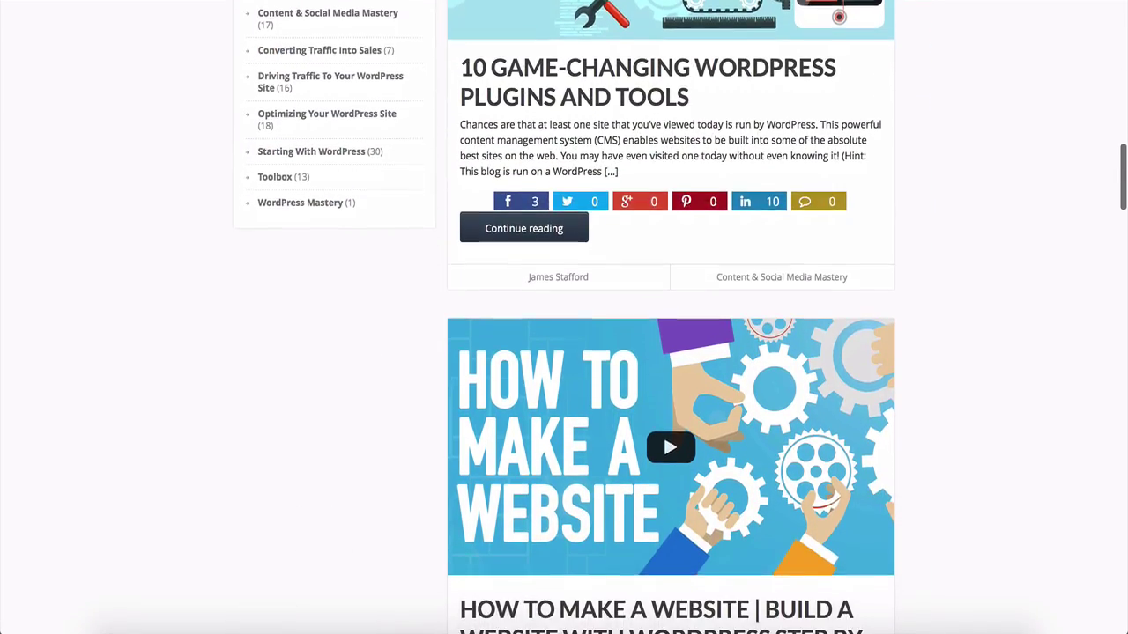
scroll(564, 317, "down", 10)
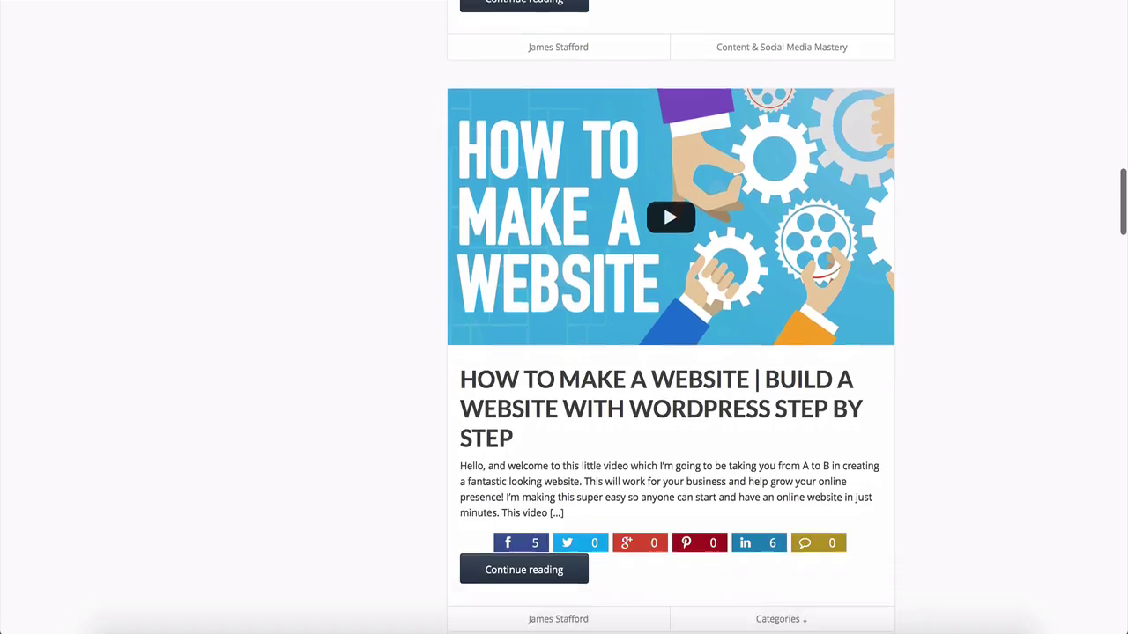
scroll(564, 317, "down", 1)
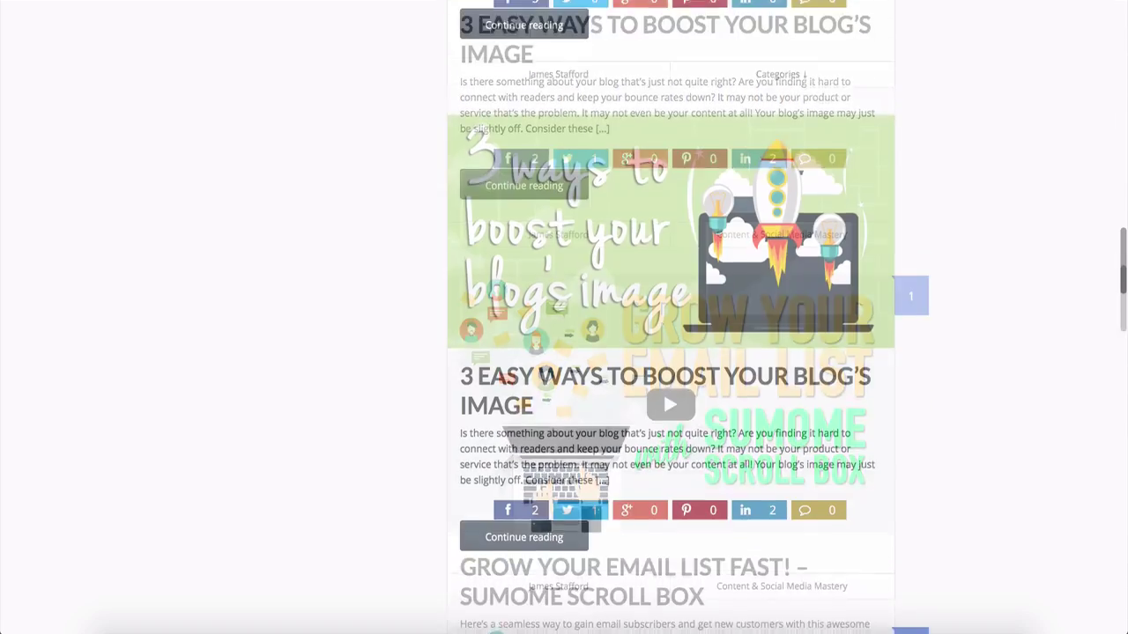
scroll(564, 317, "down", 2)
scroll(564, 317, "down", 1)
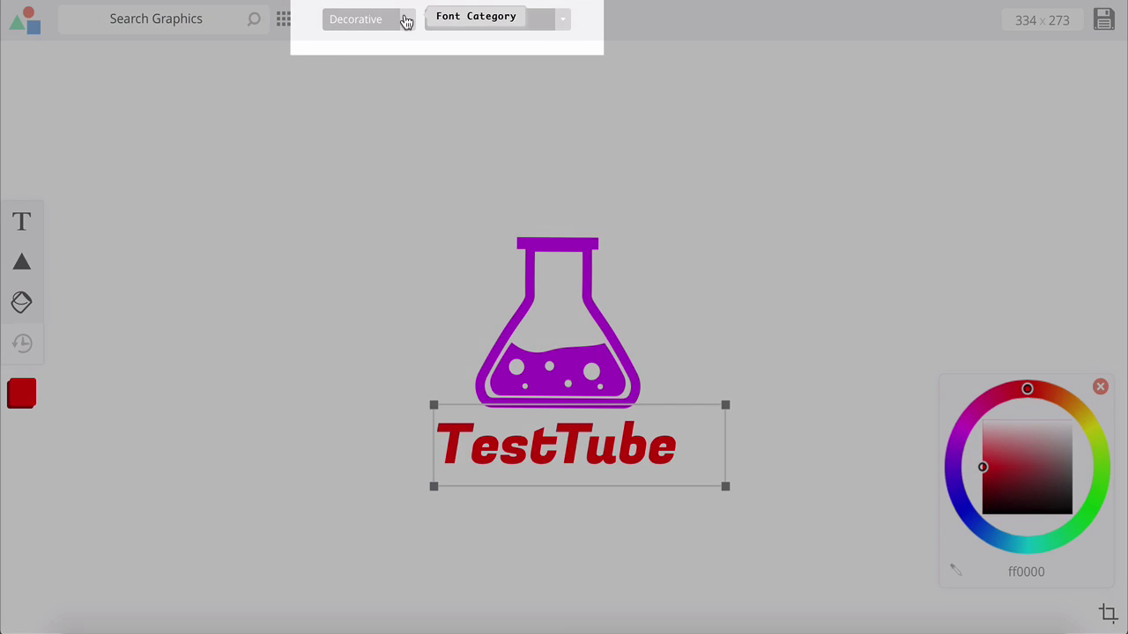
Browse the font categories to pick Fugaz One from Decorative for the TestTube text.
left_click(404, 20)
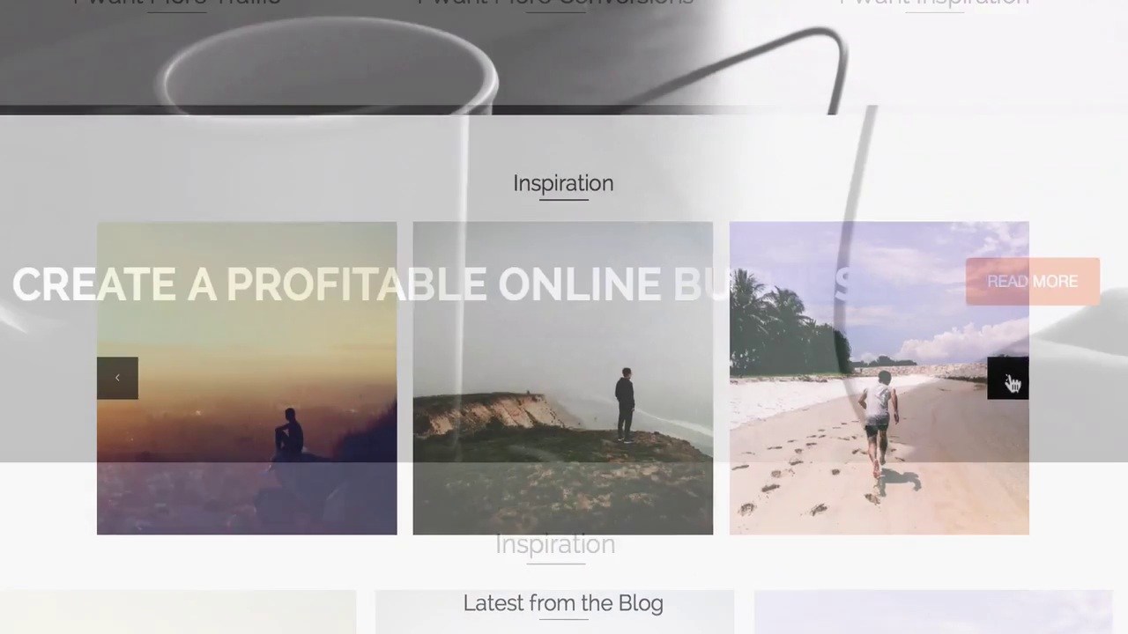
Cycle through the Inspiration carousel images with its next arrow.
left_click(1007, 375)
left_click(1009, 360)
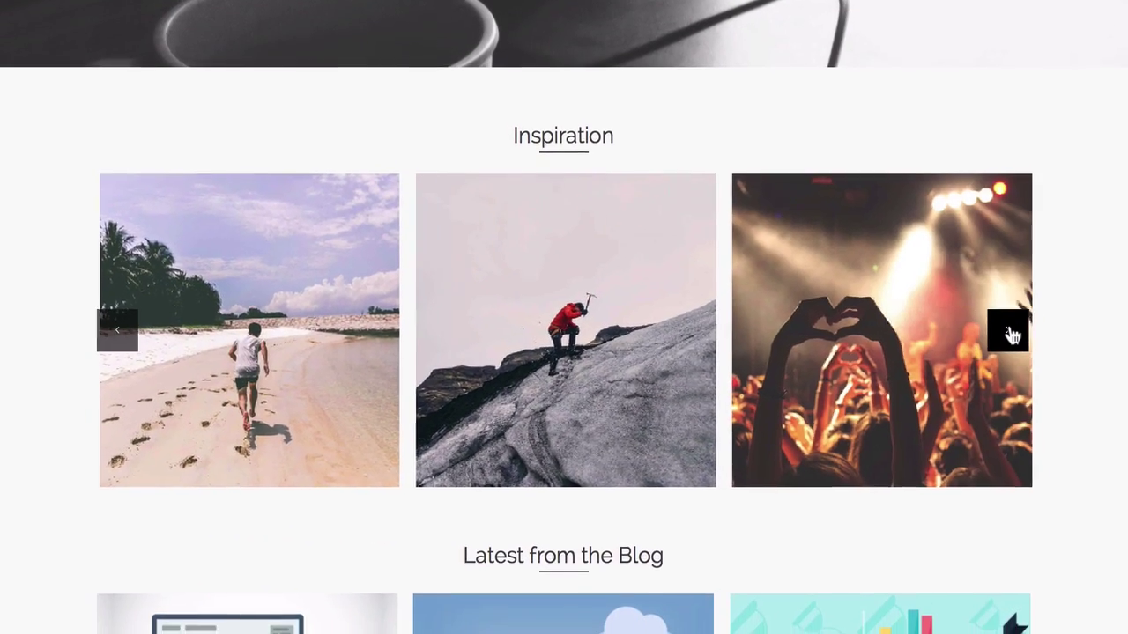
left_click(1008, 360)
left_click(1010, 301)
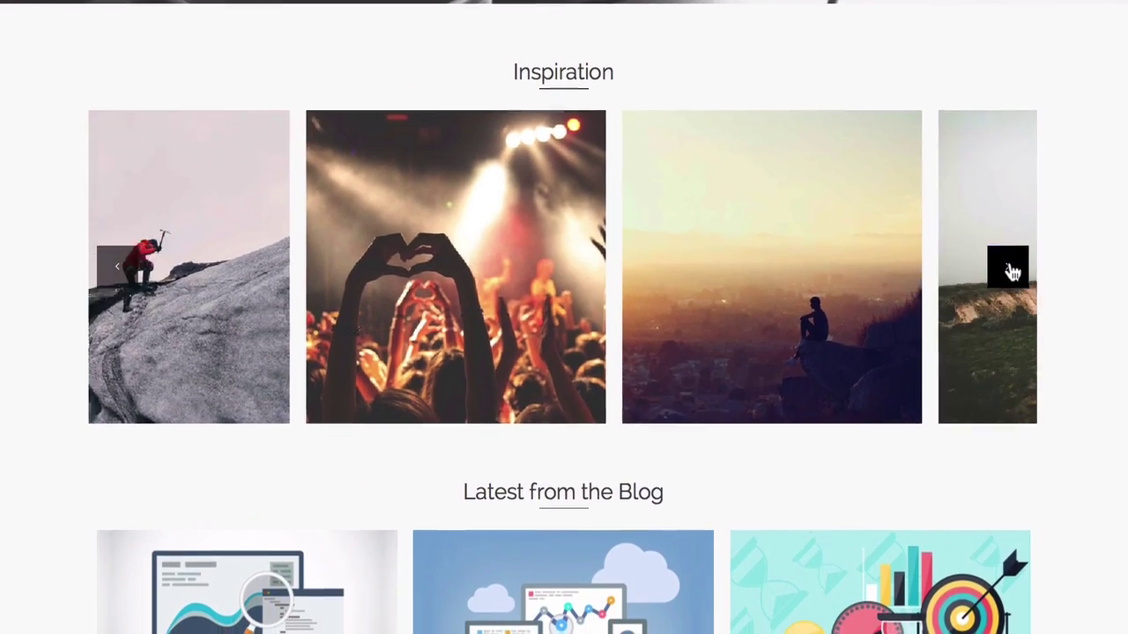
left_click(1010, 238)
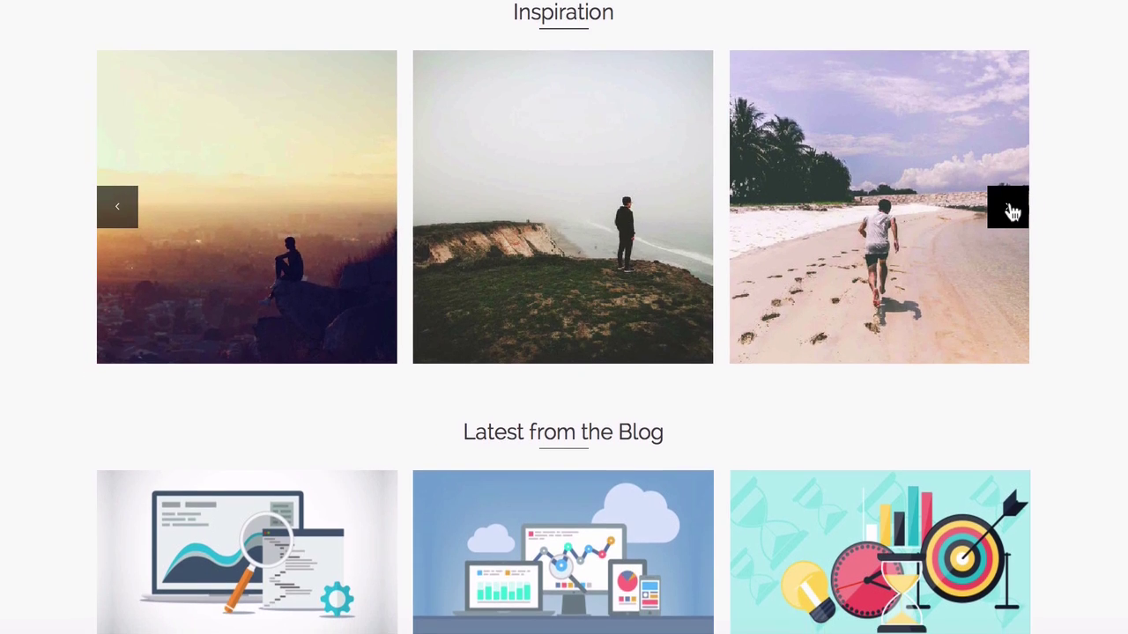
left_click(1010, 238)
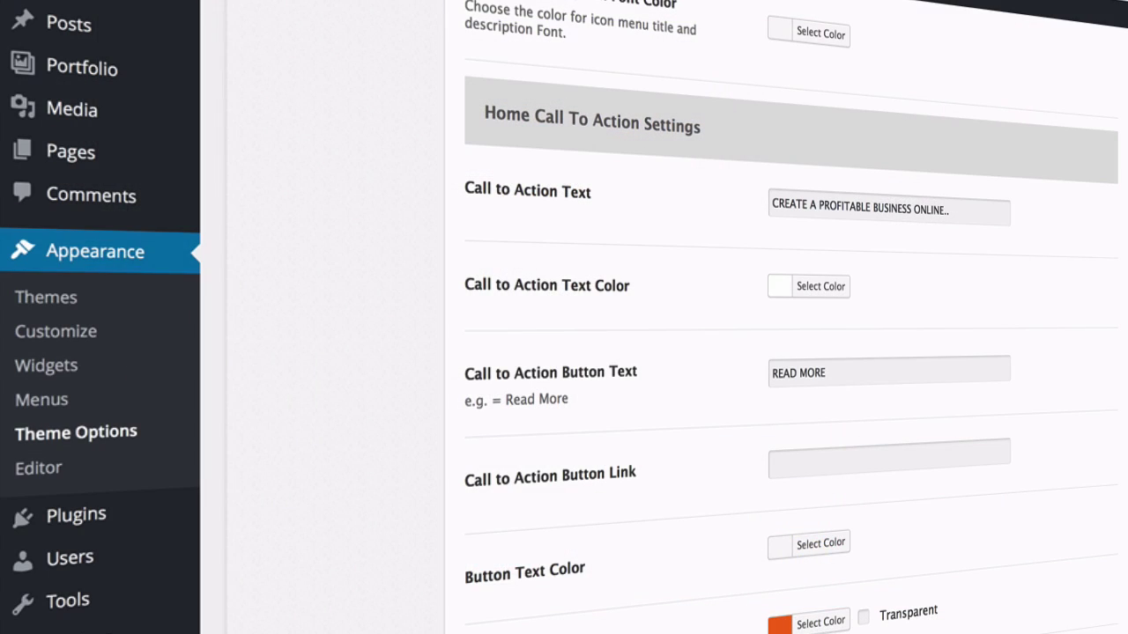
mouse_move(202, 169)
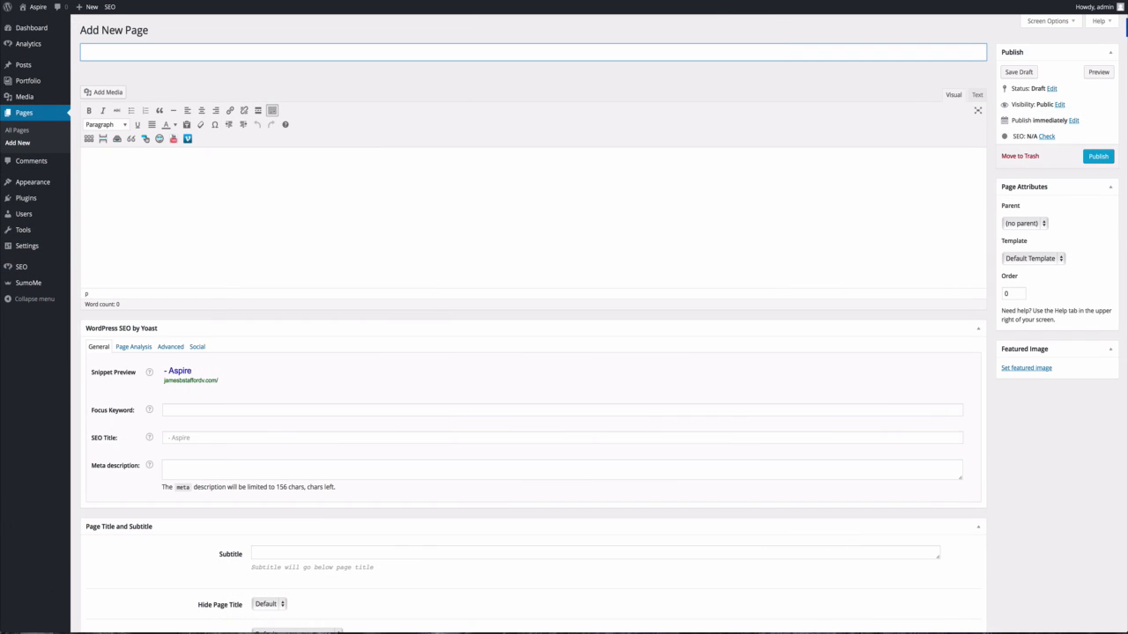
Title the new page Cheatsheet and set its template to Contact.
type("atsheet")
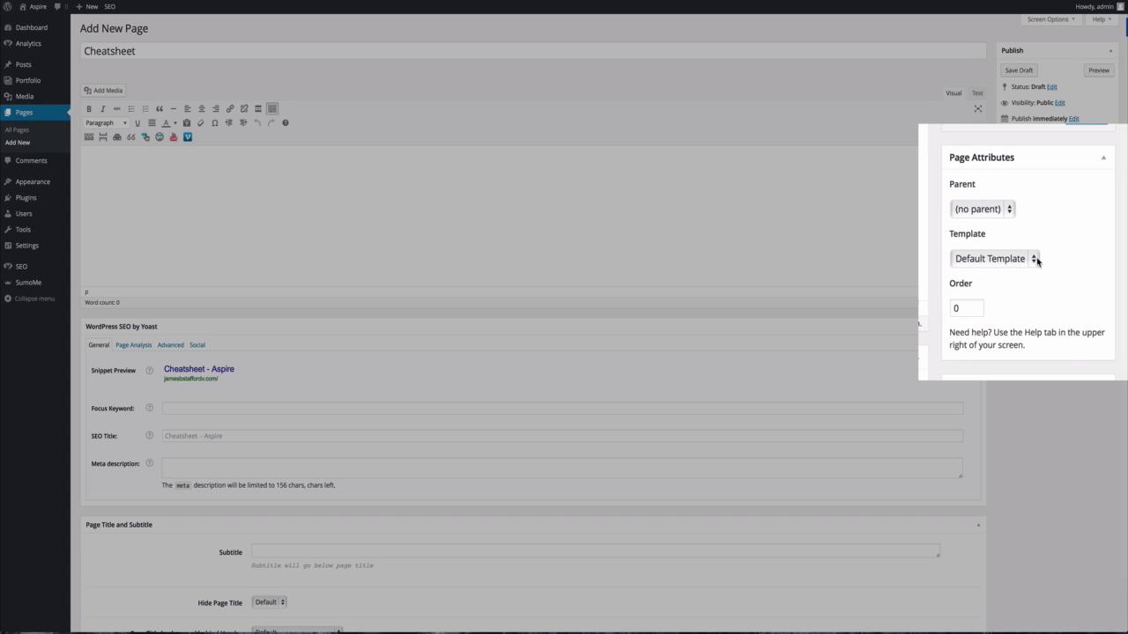
left_click(1035, 259)
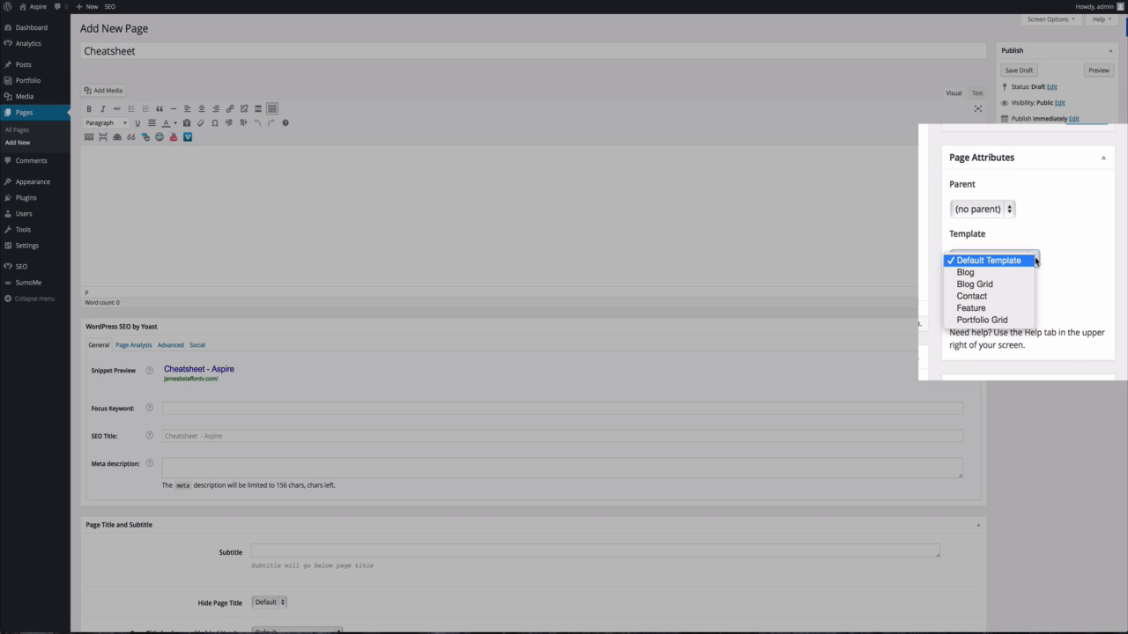
left_click(1004, 297)
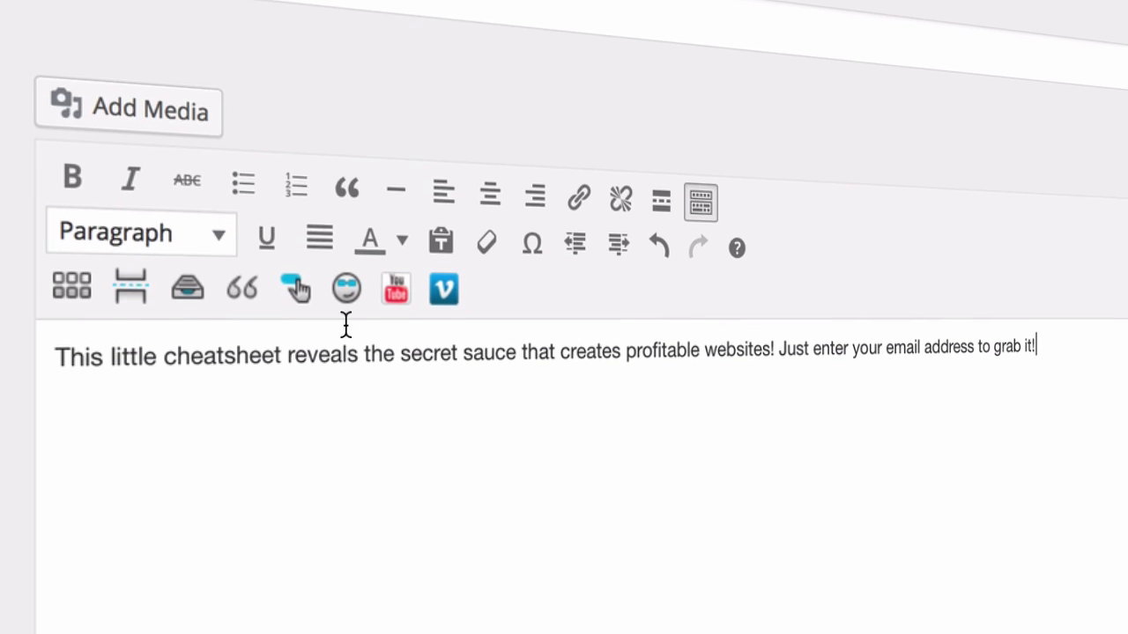
Format the intro sentence as Heading 4.
left_click_drag(1057, 333, 29, 314)
left_click(218, 199)
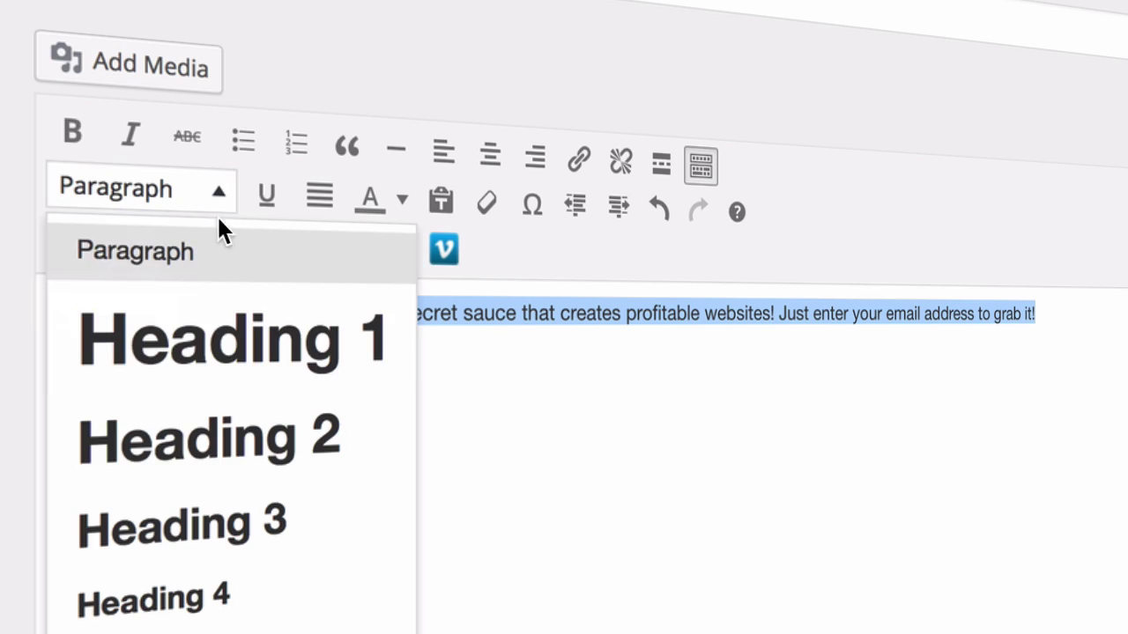
left_click(262, 584)
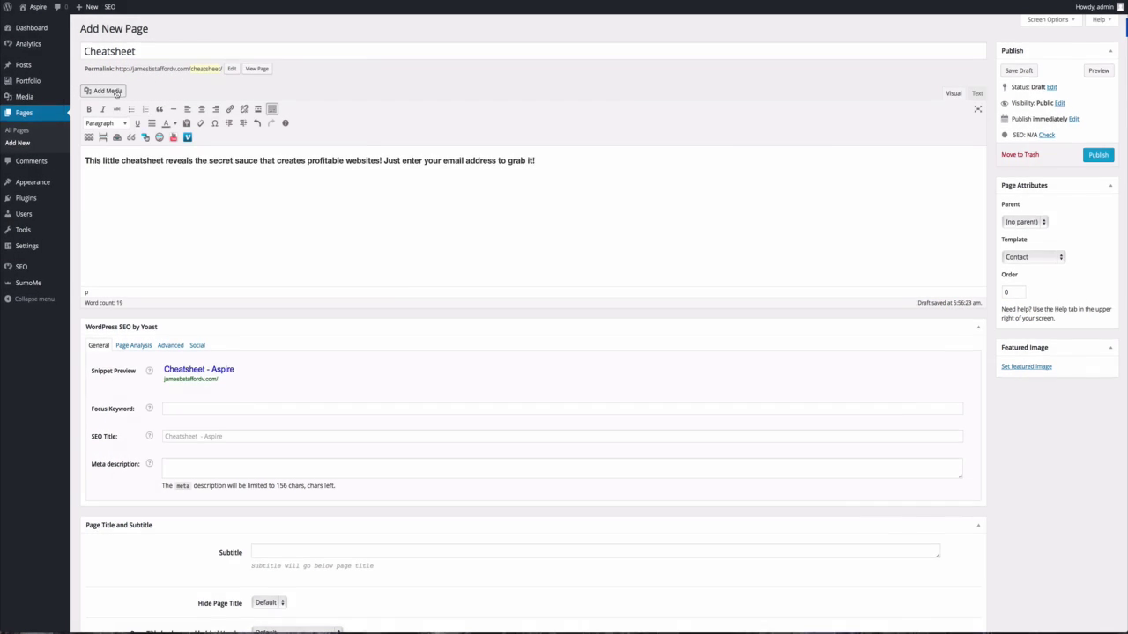
Upload the newcover (1).png cheatsheet cover and insert it into the page.
left_click(116, 92)
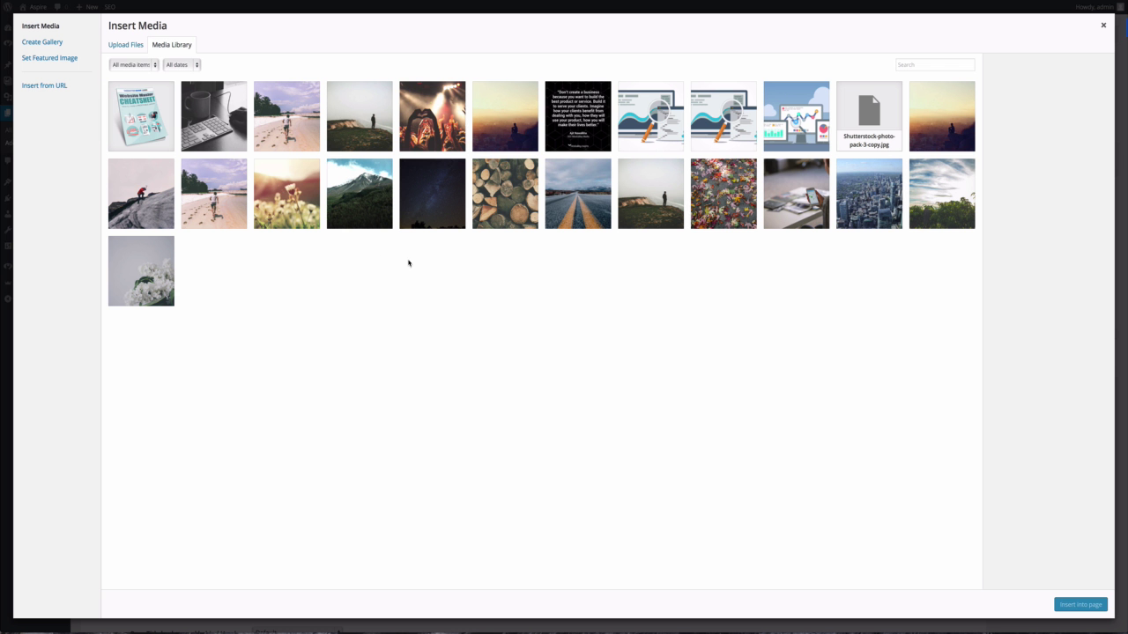
left_click(126, 45)
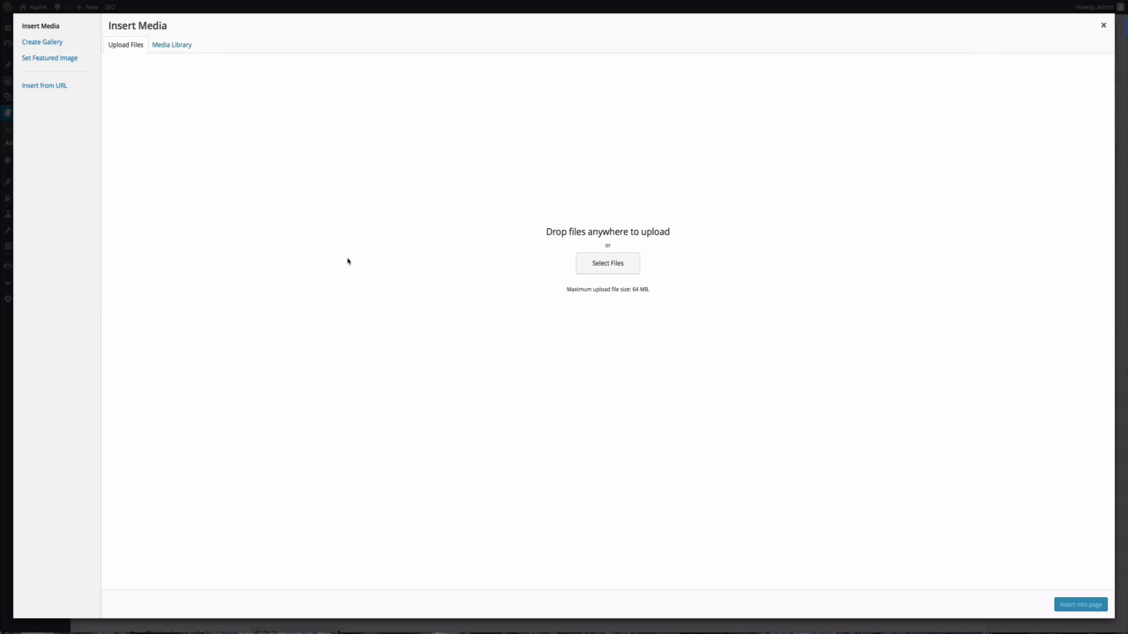
left_click(598, 269)
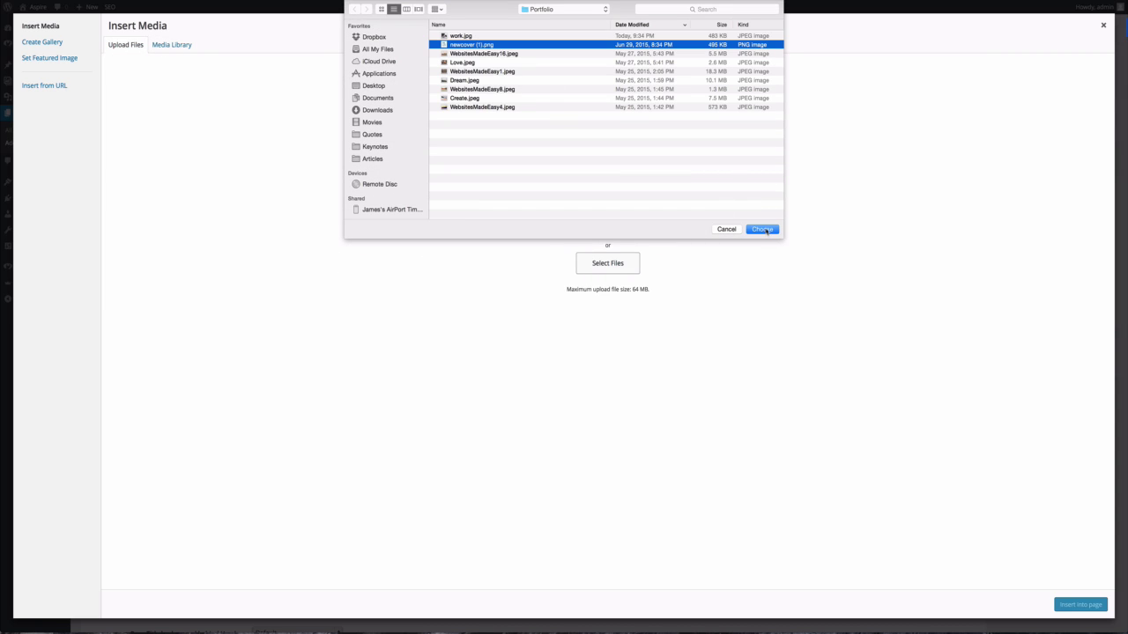
left_click(762, 229)
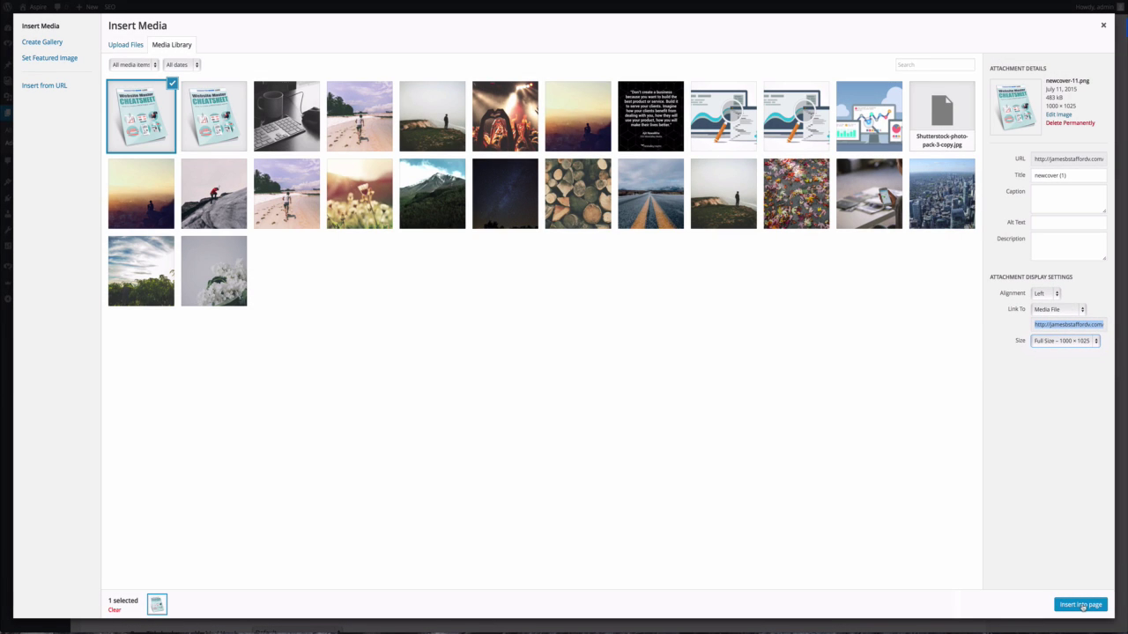
left_click(1080, 605)
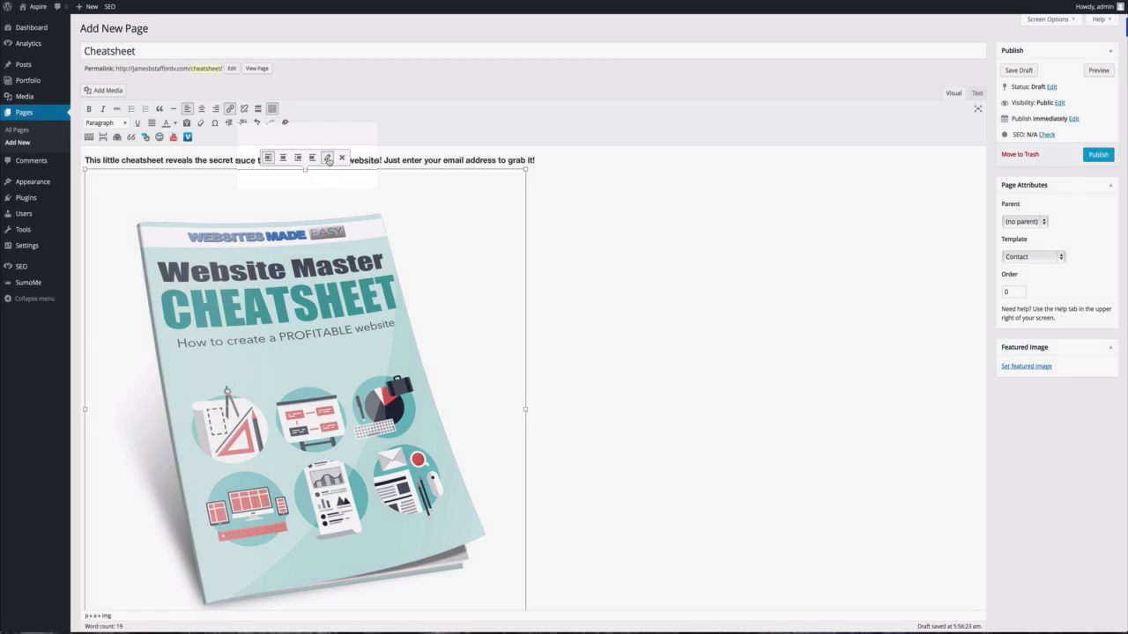
Give the inserted image a smaller custom size and publish the Cheatsheet page.
left_click(334, 161)
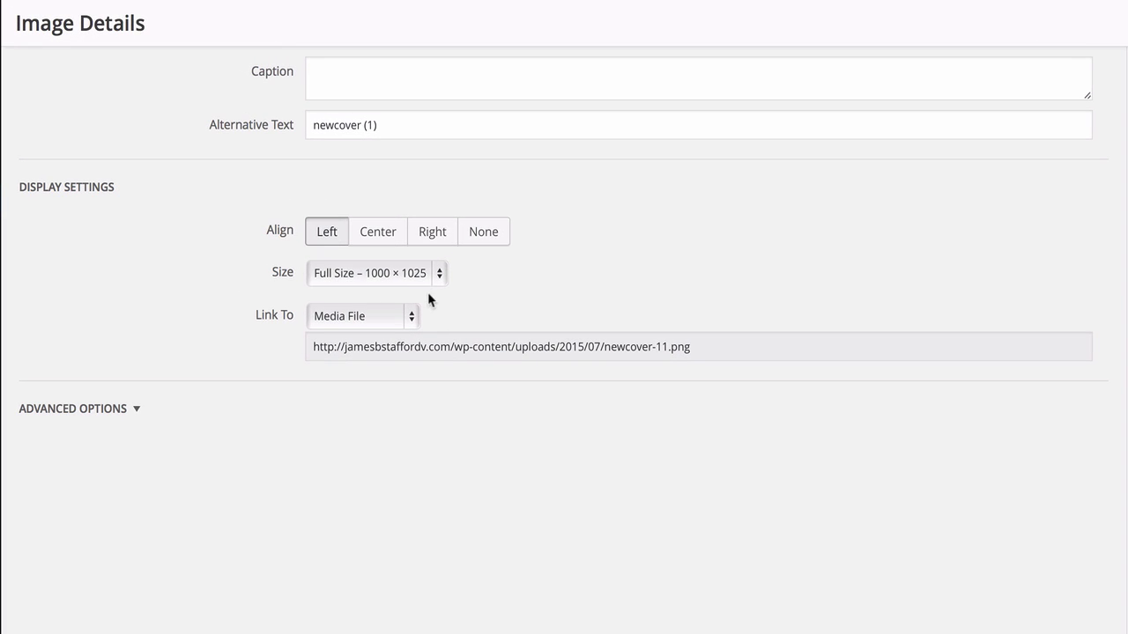
left_click(437, 279)
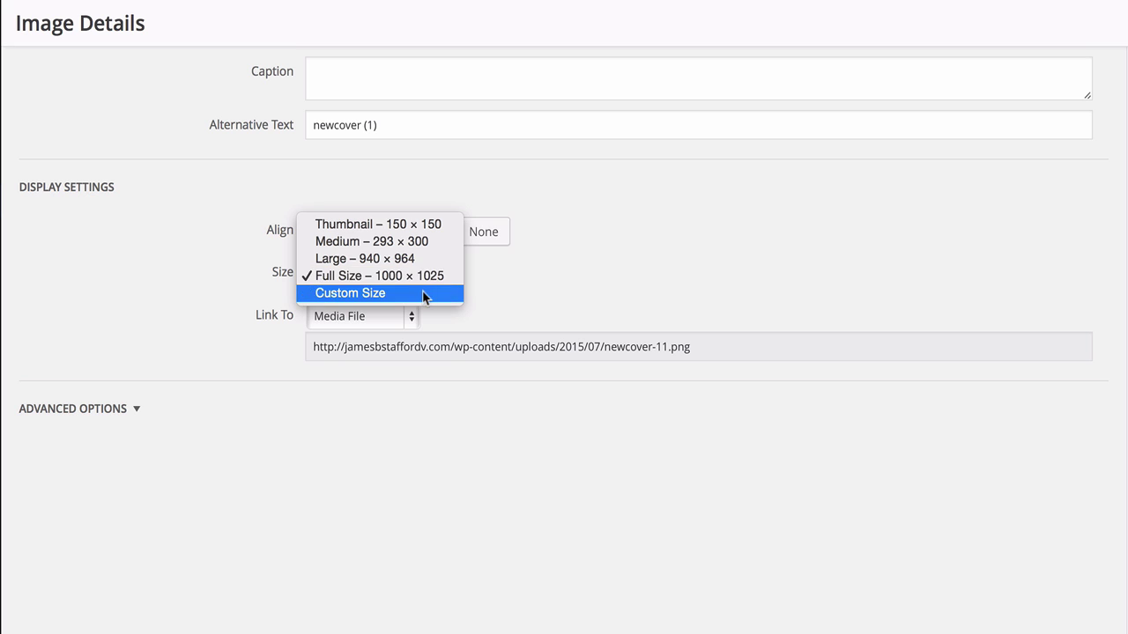
left_click(431, 294)
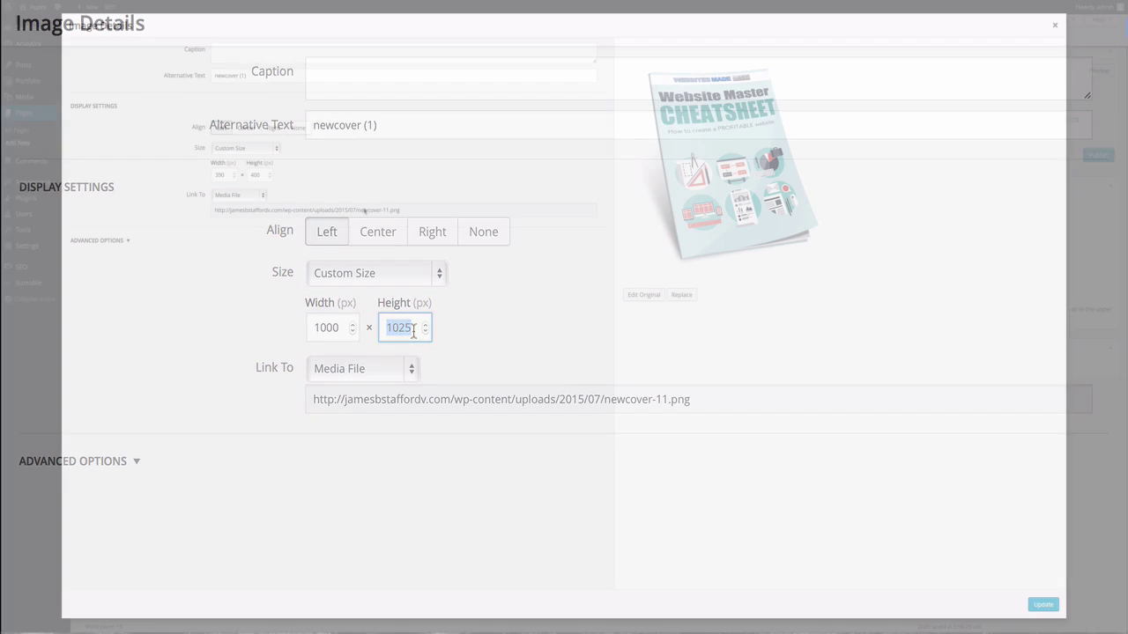
left_click(1046, 606)
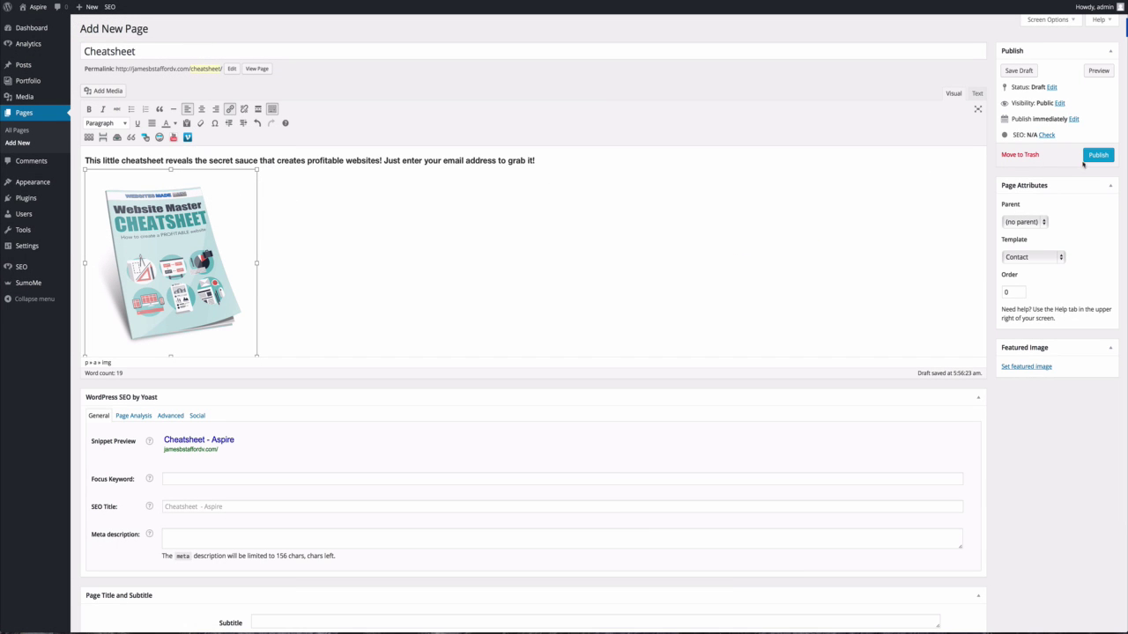
left_click(1097, 156)
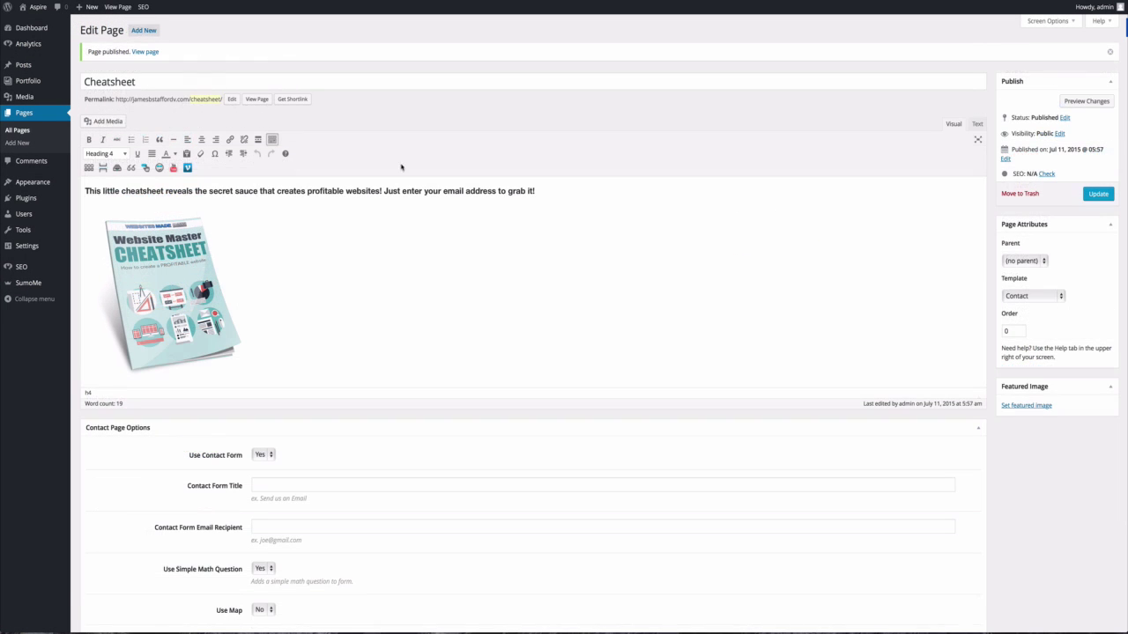
View the live Cheatsheet page, return to its editor, and set Use Simple Math Question to No.
scroll(313, 220, "down", 5)
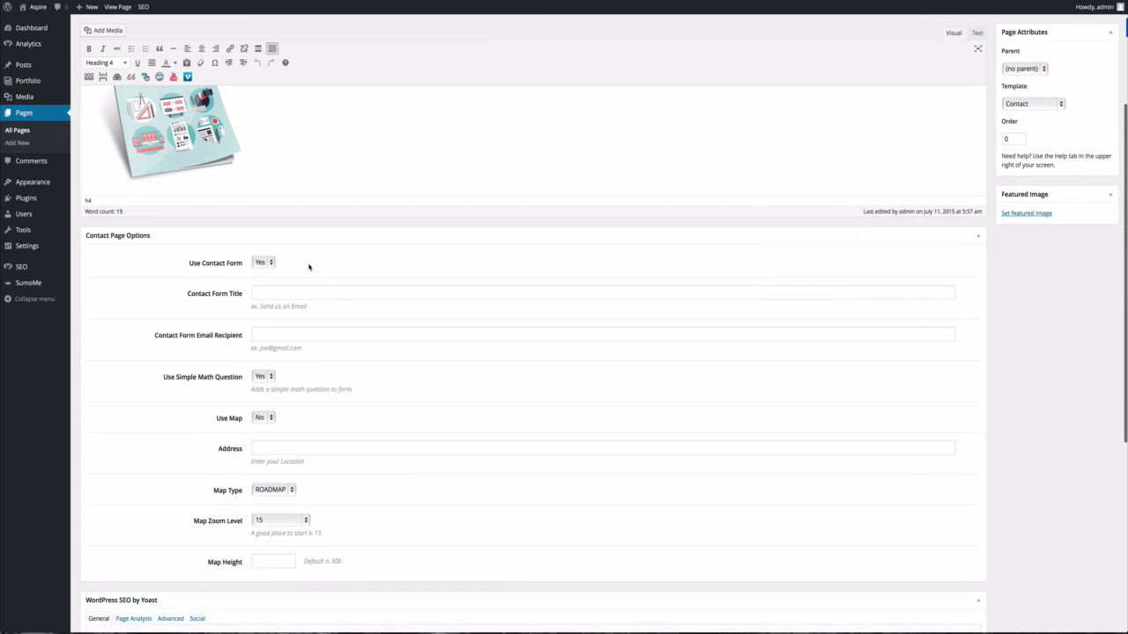
scroll(310, 264, "up", 5)
left_click(257, 104)
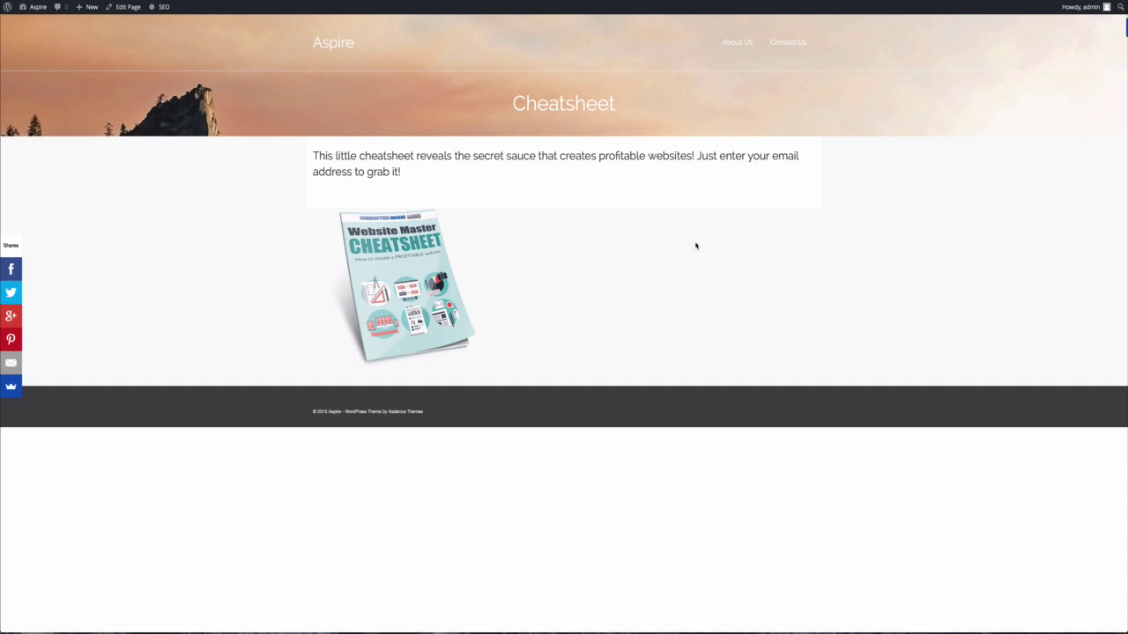
left_click(128, 11)
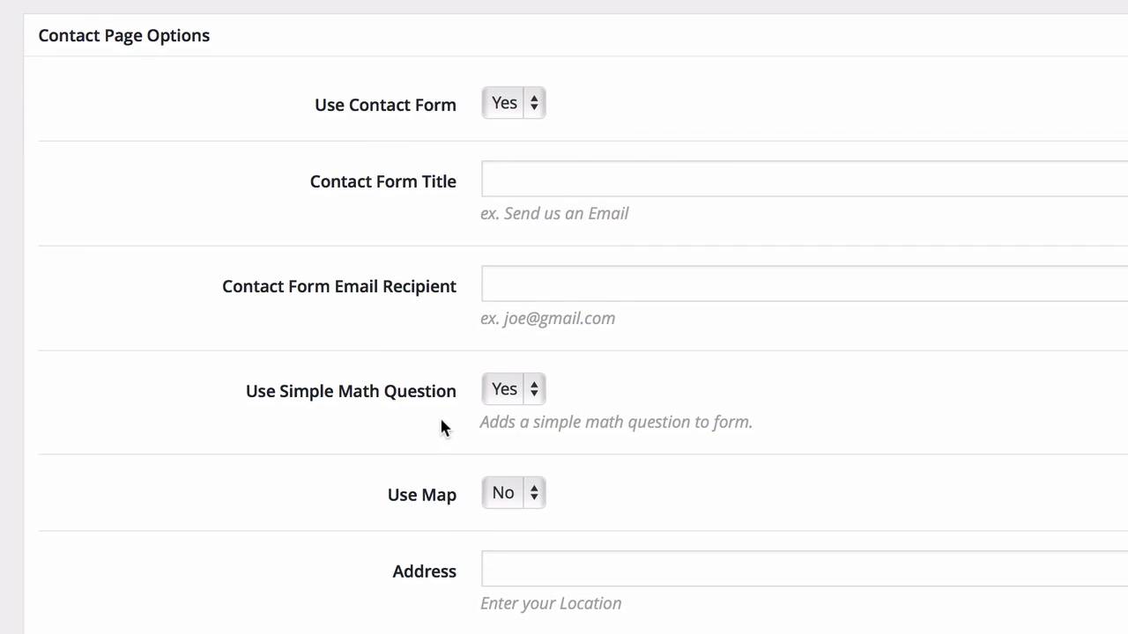
left_click(540, 392)
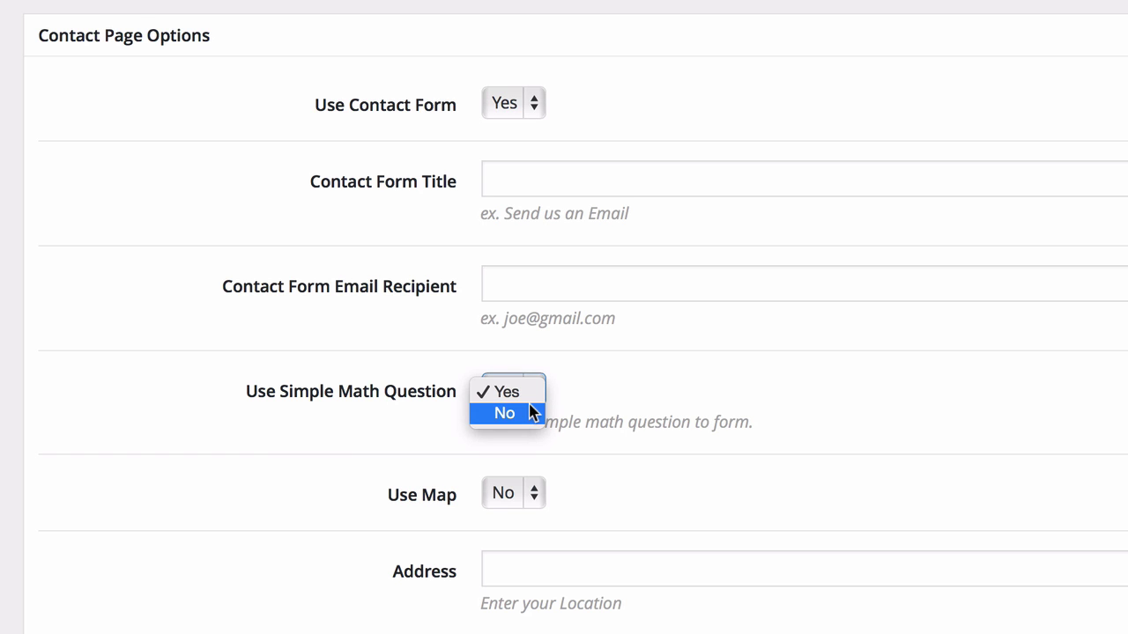
scroll(528, 400, "down", 4)
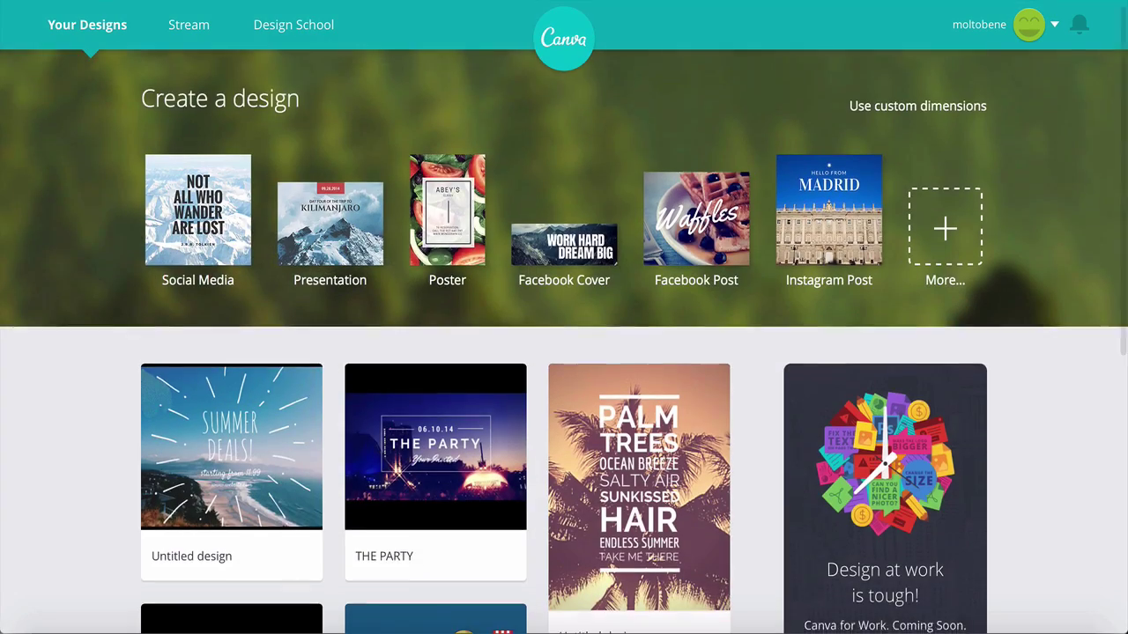
Scroll through the saved designs on Canva's Your Designs page.
scroll(564, 342, "down", 3)
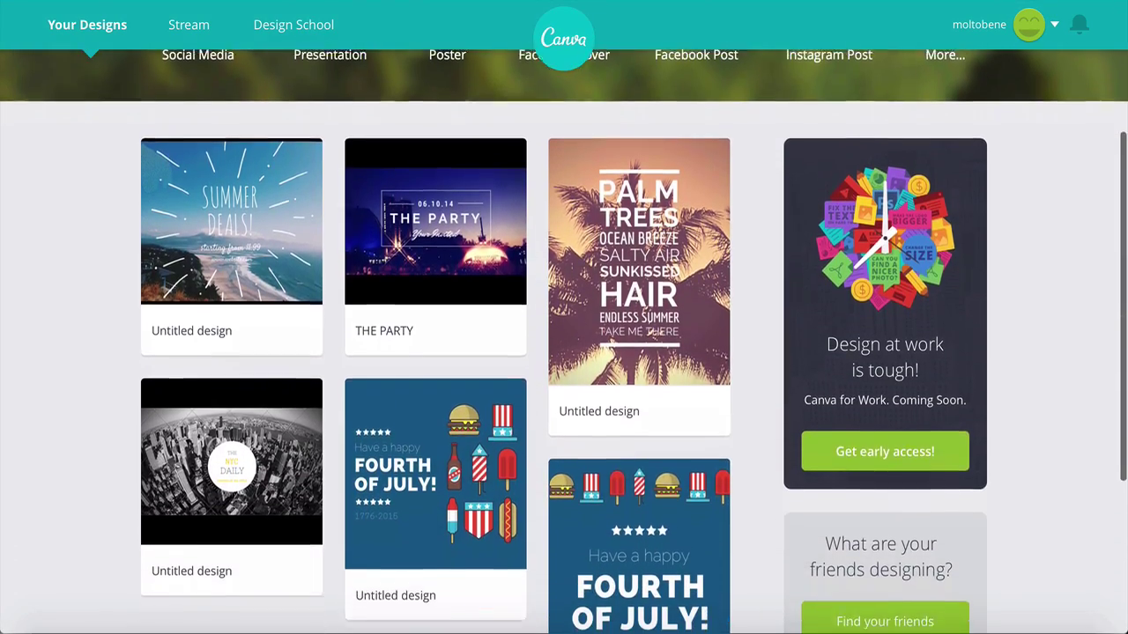
scroll(564, 342, "down", 3)
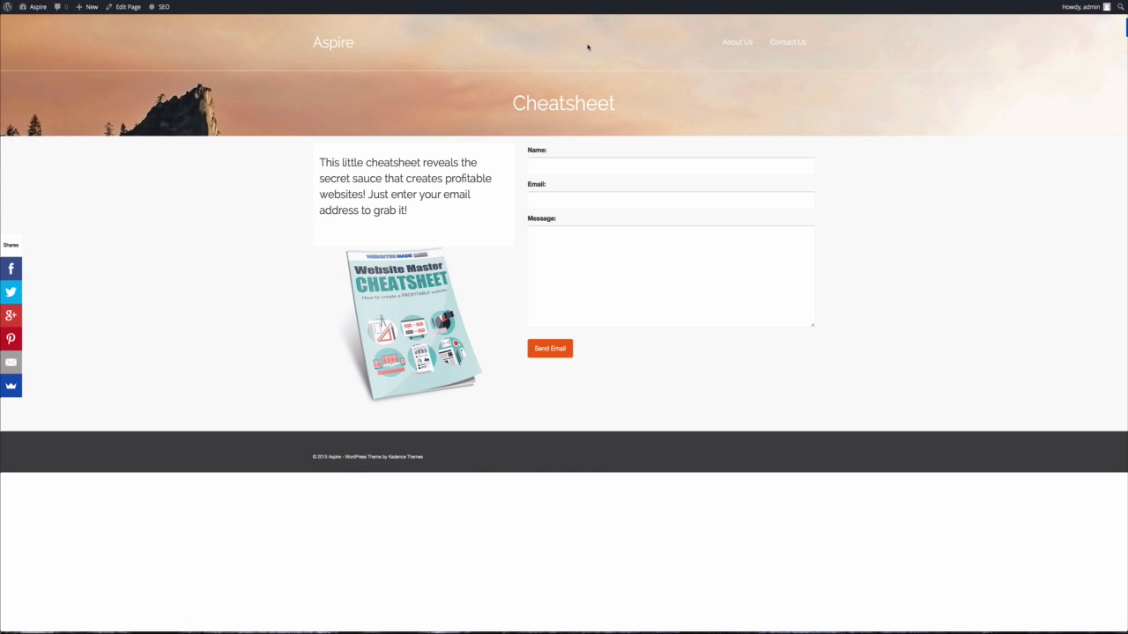
Copy the Cheatsheet page's URL and head to Appearance > Theme Options.
left_click(527, 12)
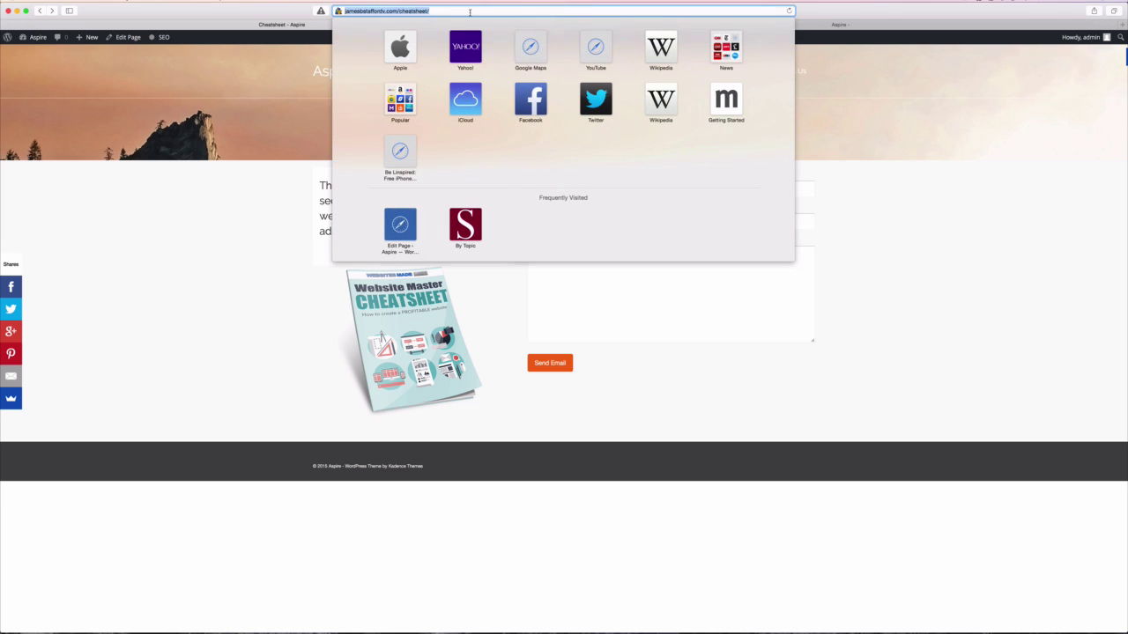
right_click(410, 10)
left_click(424, 56)
left_click(252, 232)
left_click(34, 50)
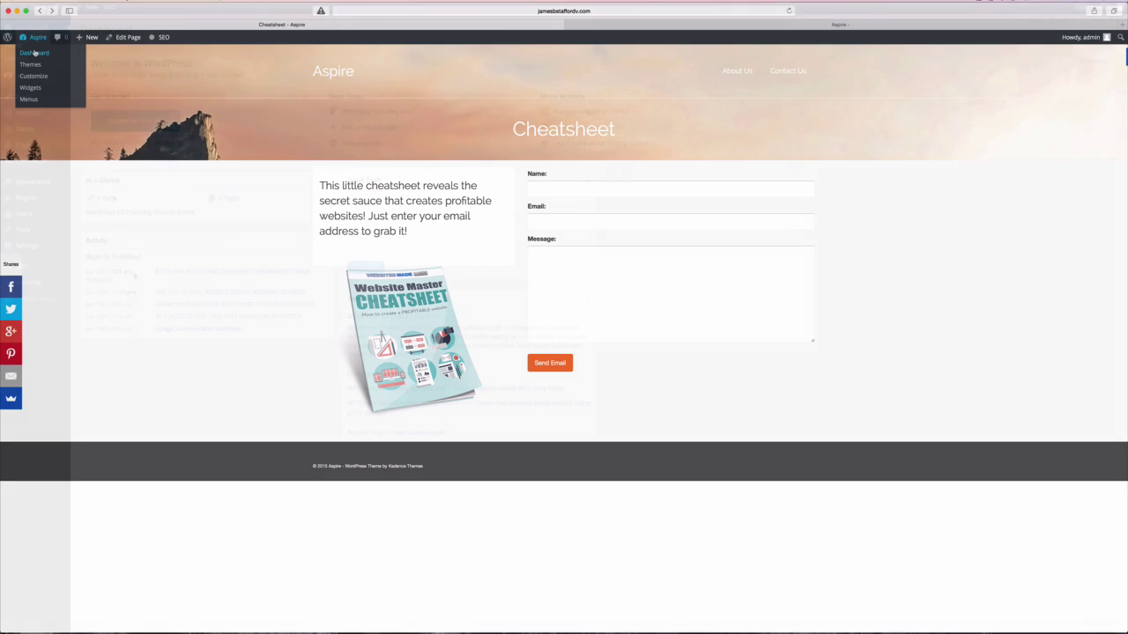
mouse_move(33, 182)
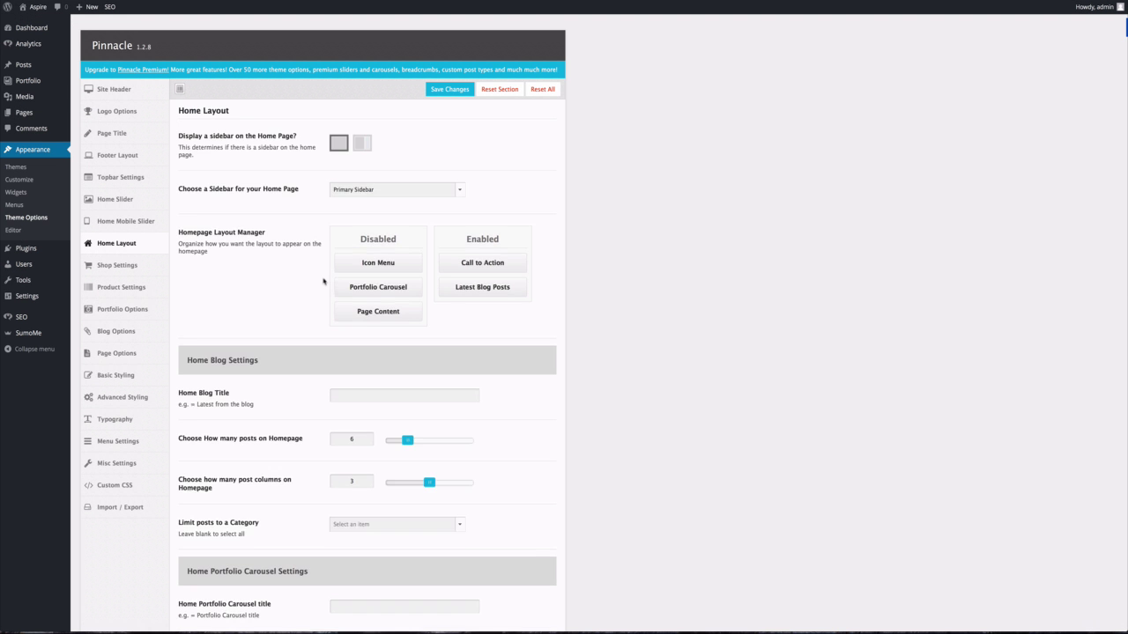
Paste the Cheatsheet URL into Call to Action Button Link and save the changes.
scroll(323, 282, "down", 15)
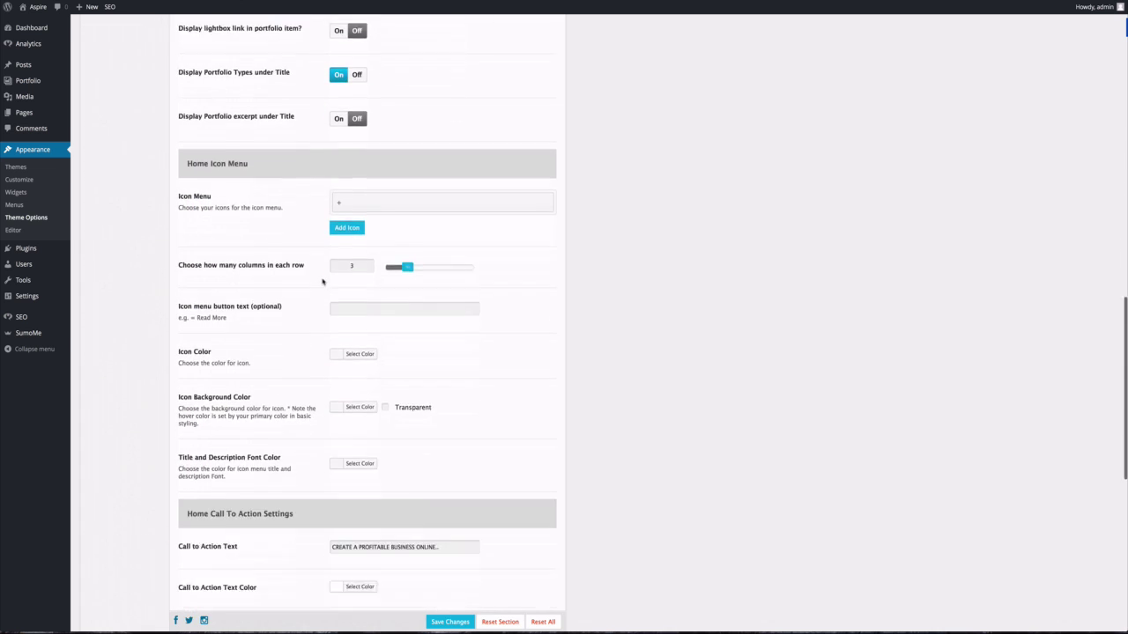
scroll(323, 281, "down", 5)
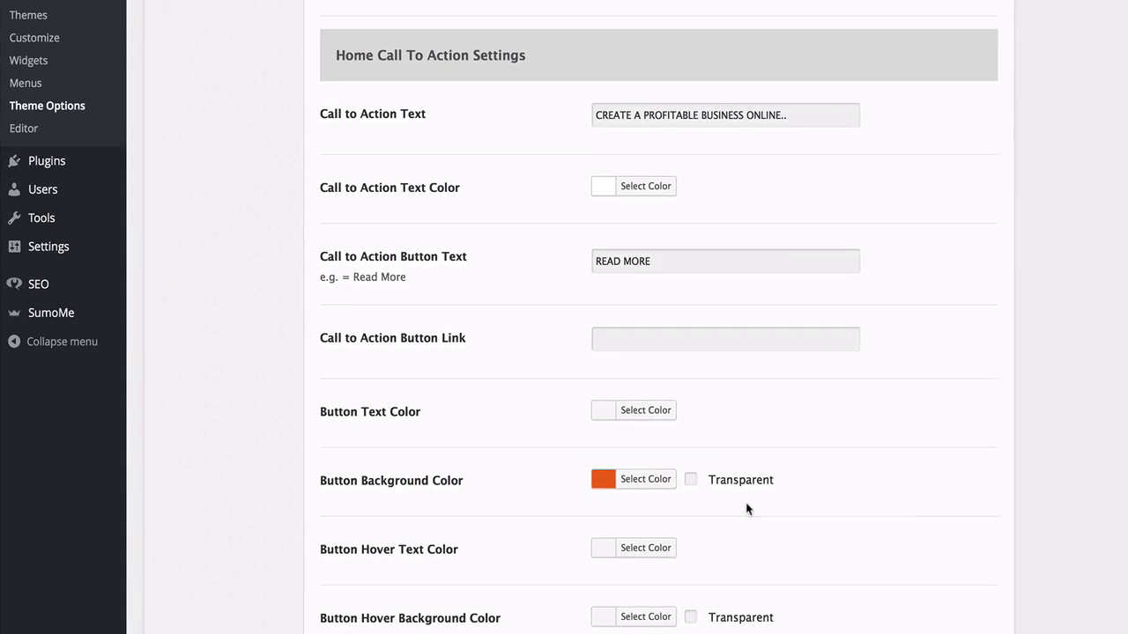
left_click(640, 342)
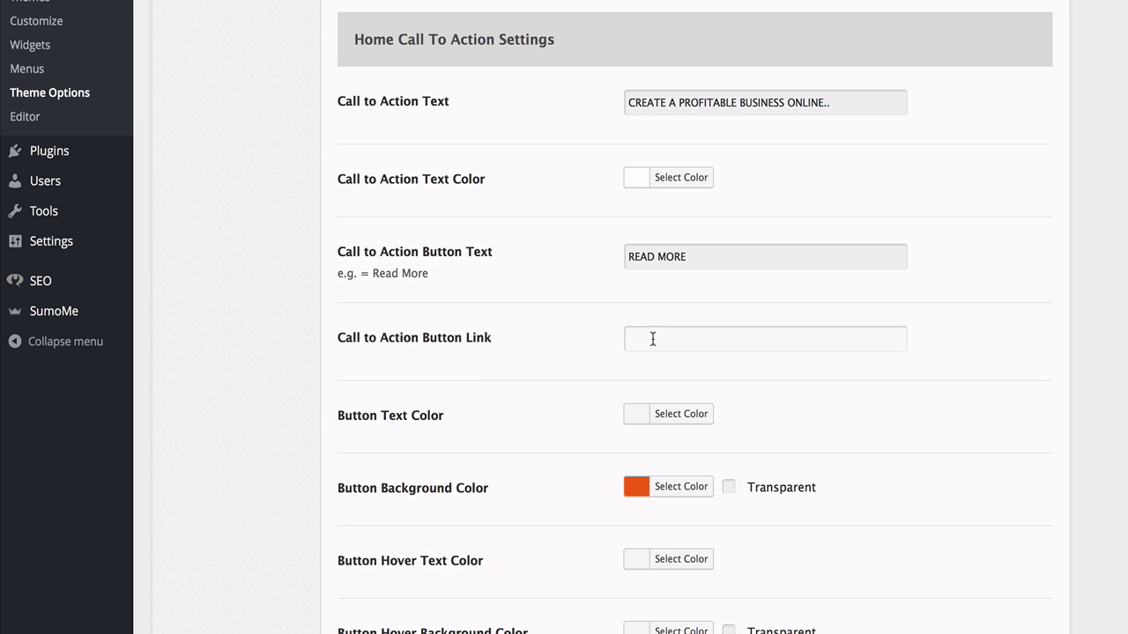
right_click(652, 339)
left_click(723, 381)
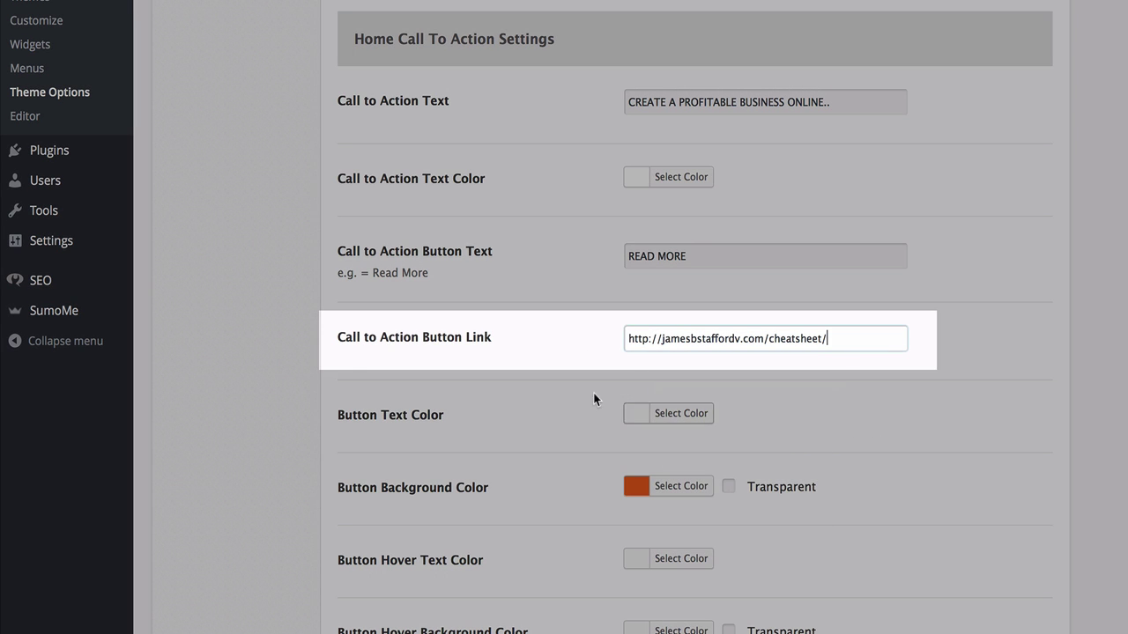
scroll(511, 291, "down", 5)
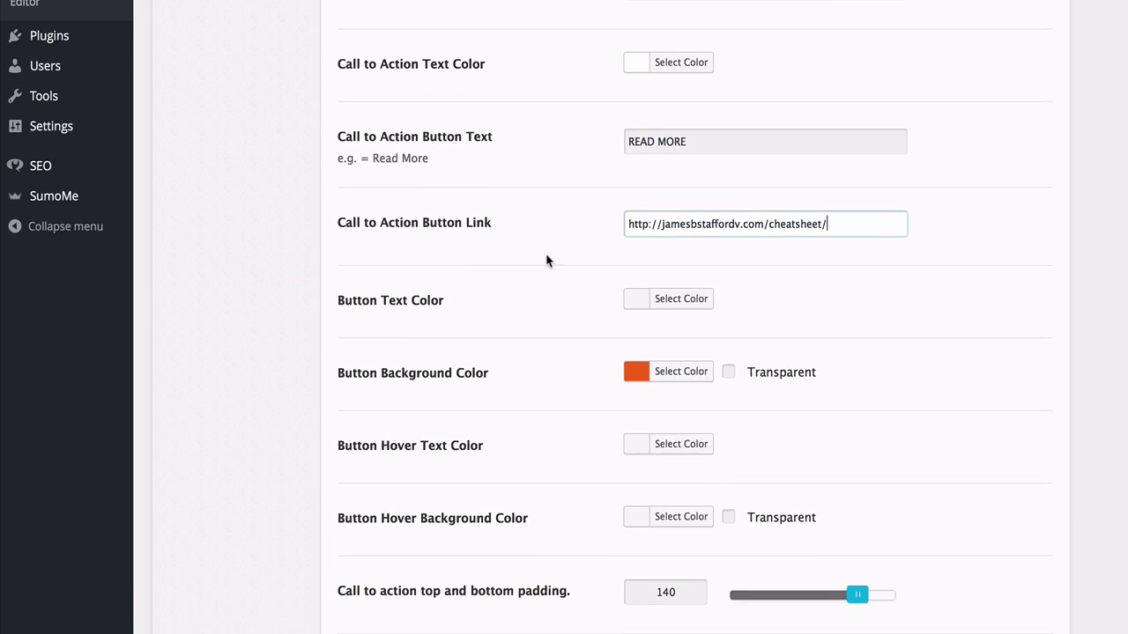
scroll(853, 581, "down", 1)
left_click(853, 613)
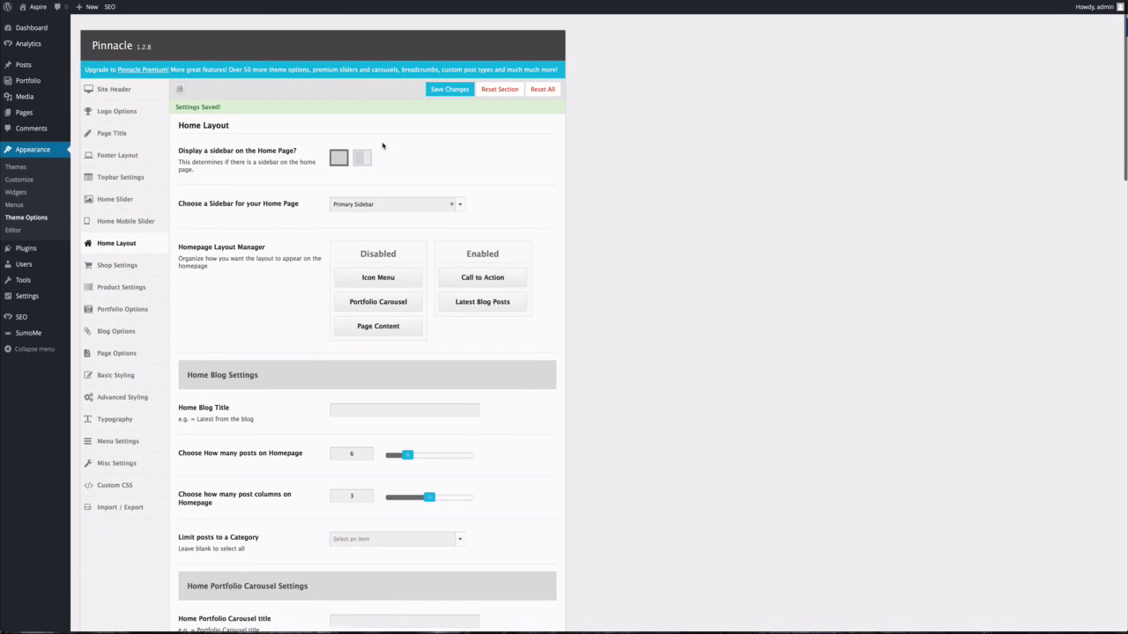
Open the Aspire homepage and follow READ MORE to the Cheatsheet page.
left_click(36, 10)
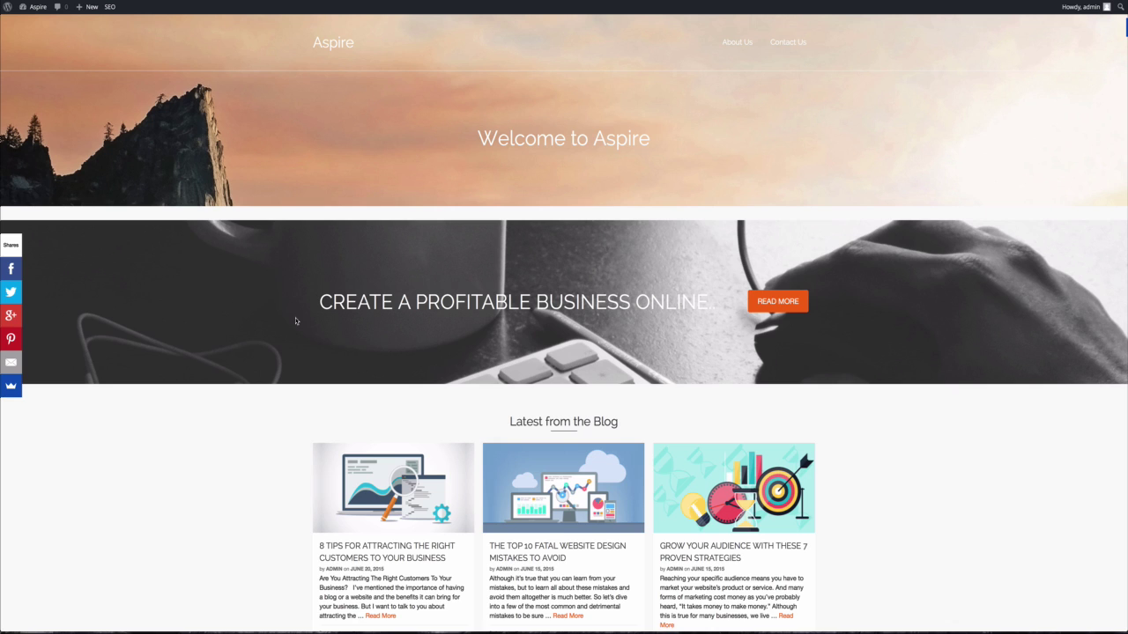
left_click(777, 304)
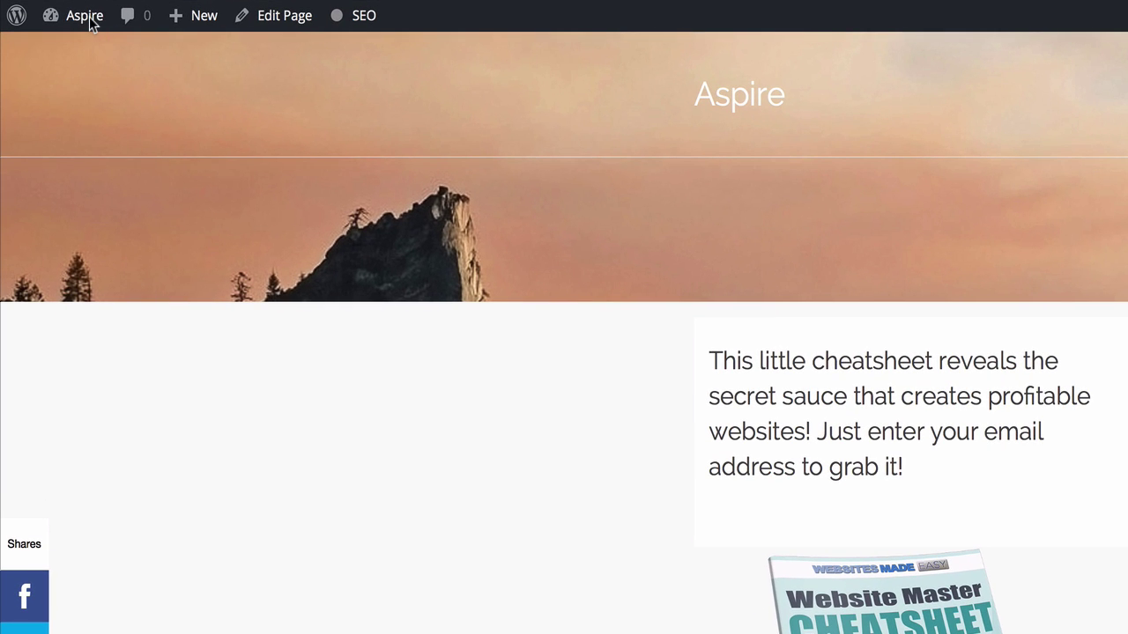
In Home Layout, move Portfolio Carousel between Call to Action and Latest Blog Posts, then save.
mouse_move(86, 19)
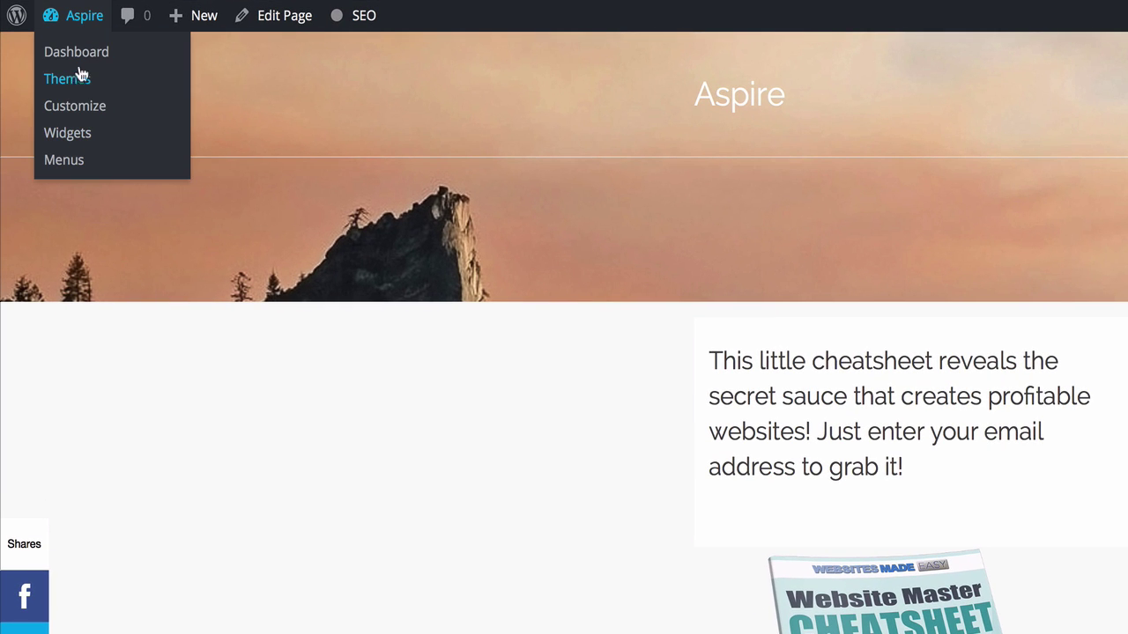
left_click(79, 54)
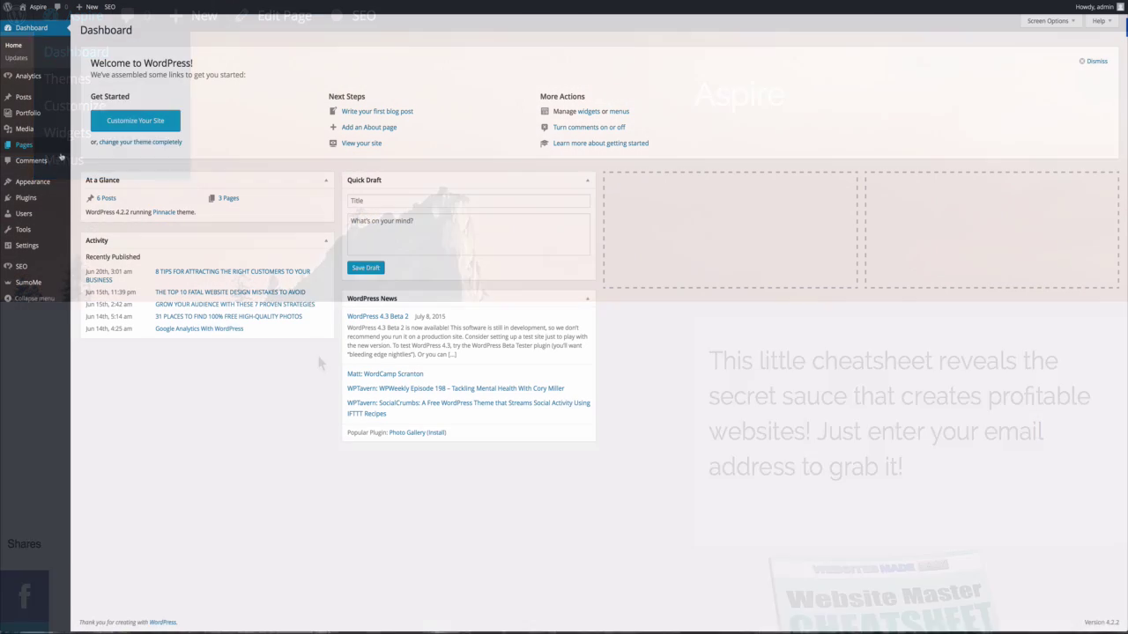
mouse_move(40, 183)
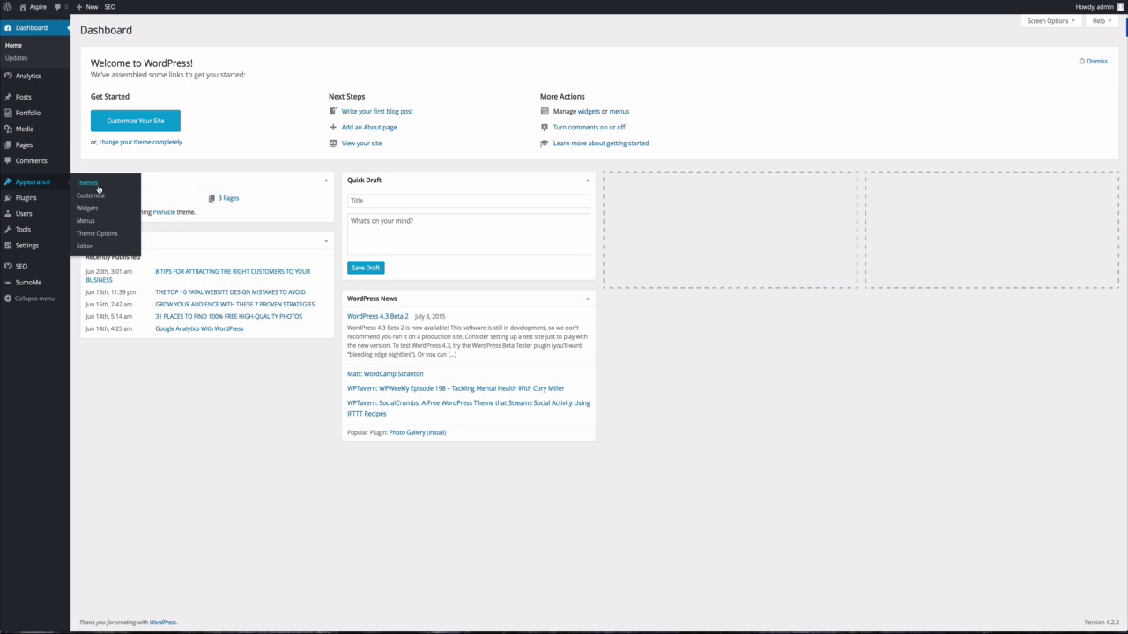
left_click(97, 234)
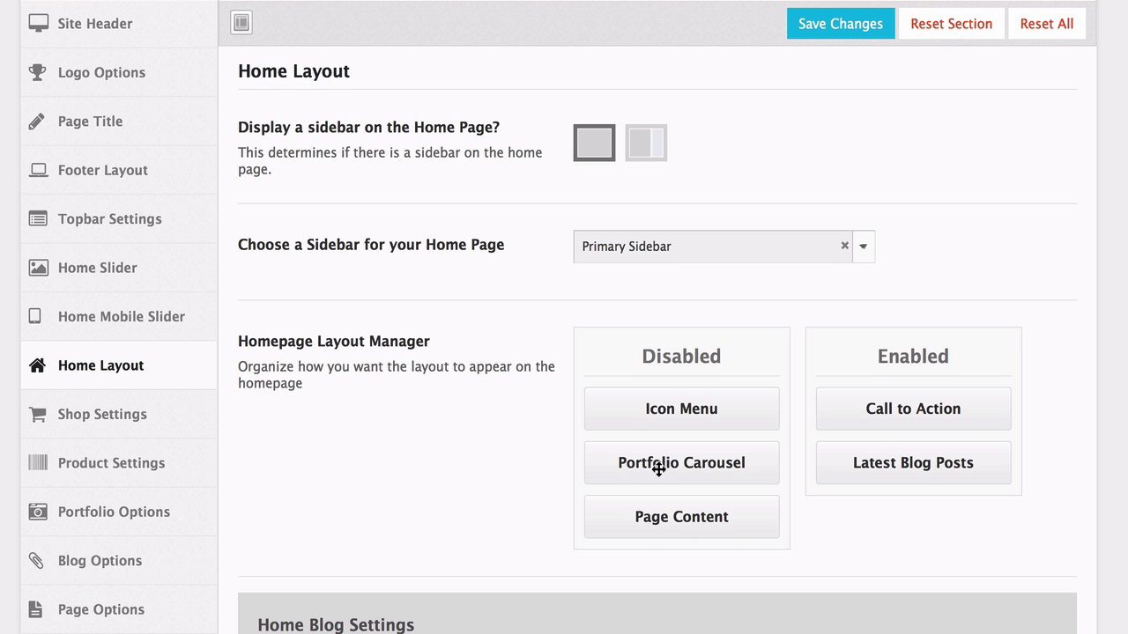
left_click_drag(658, 470, 895, 462)
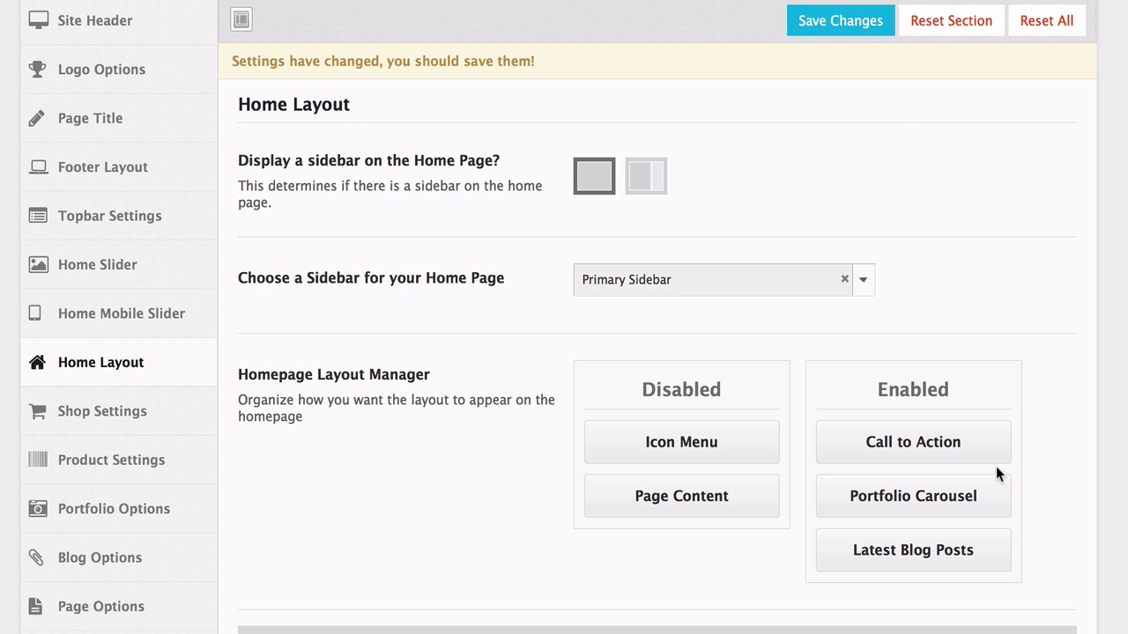
left_click(855, 31)
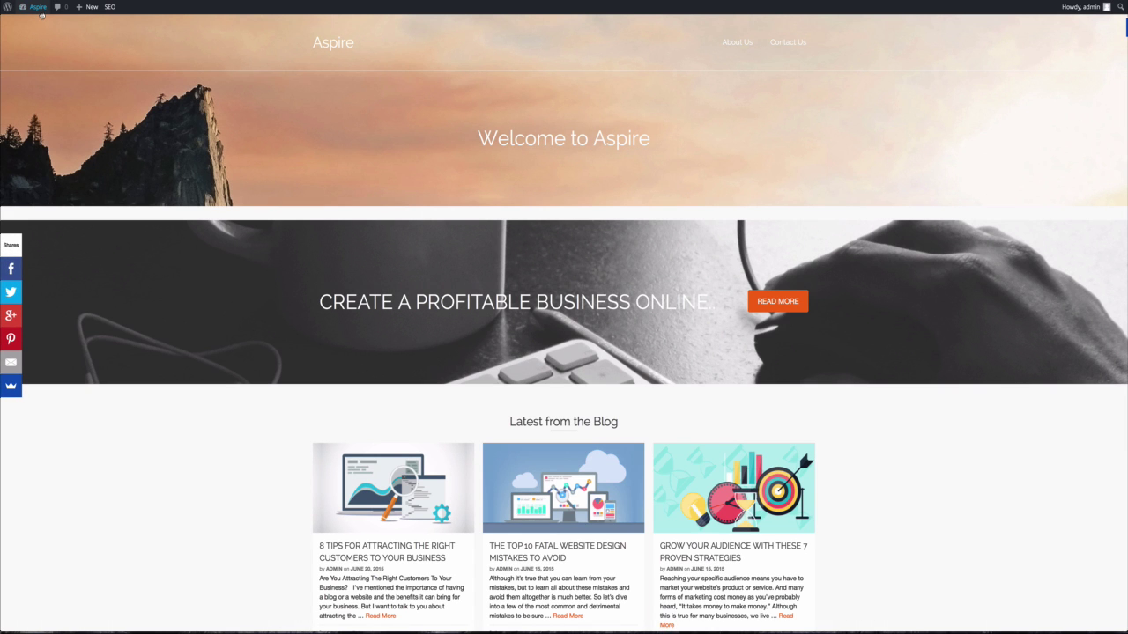
Edit the Create portfolio item and set its Project Options to Carousel Slider.
mouse_move(40, 13)
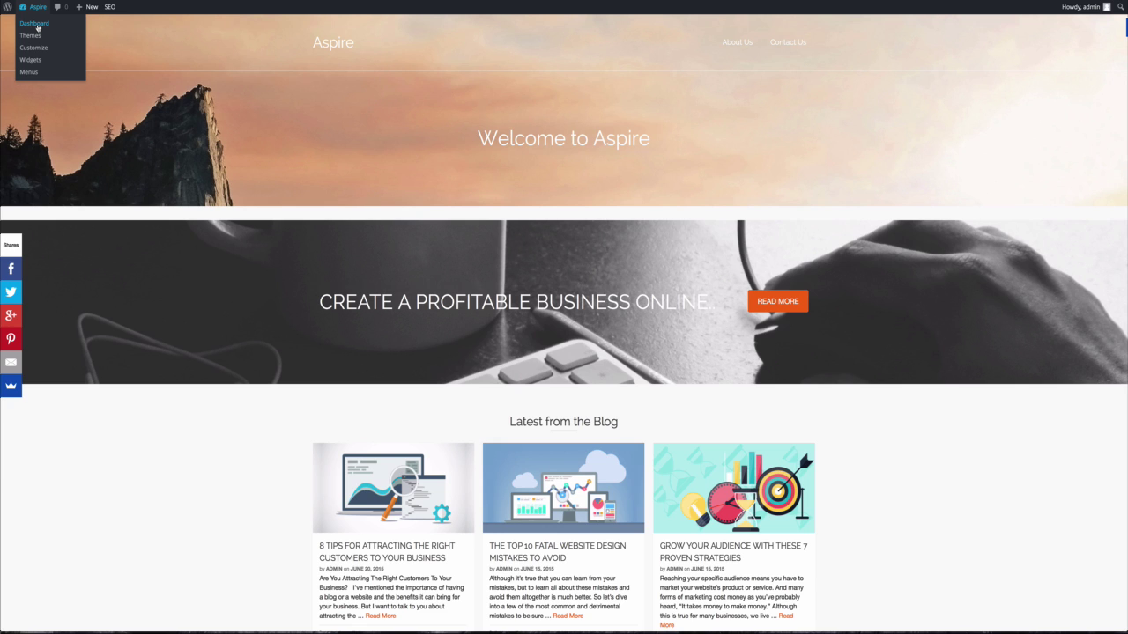
left_click(37, 27)
mouse_move(62, 205)
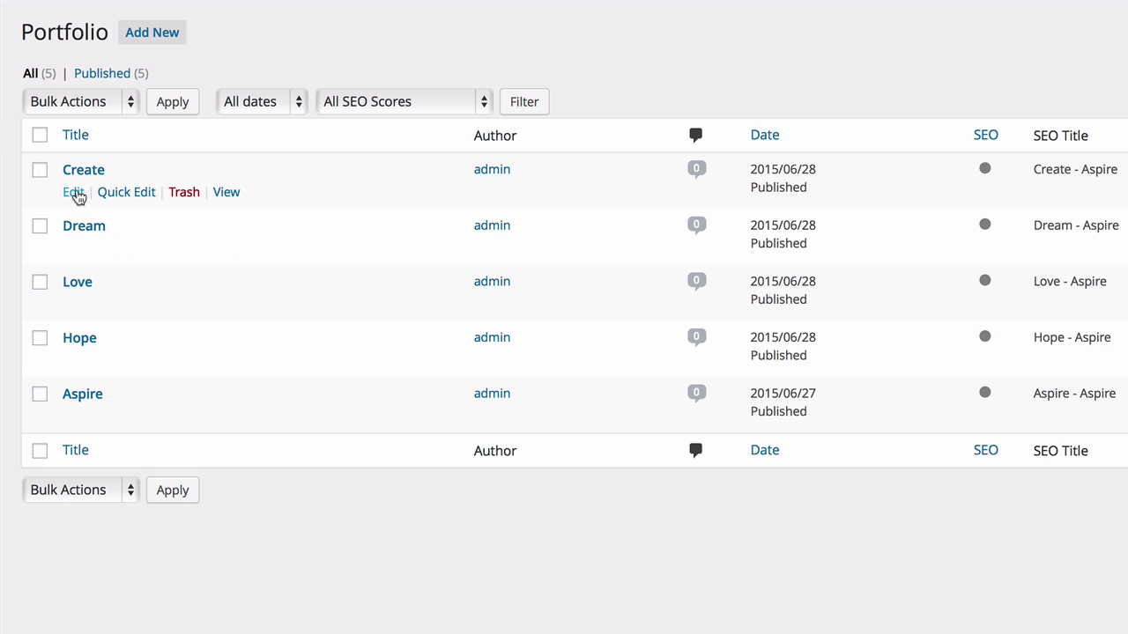
left_click(74, 192)
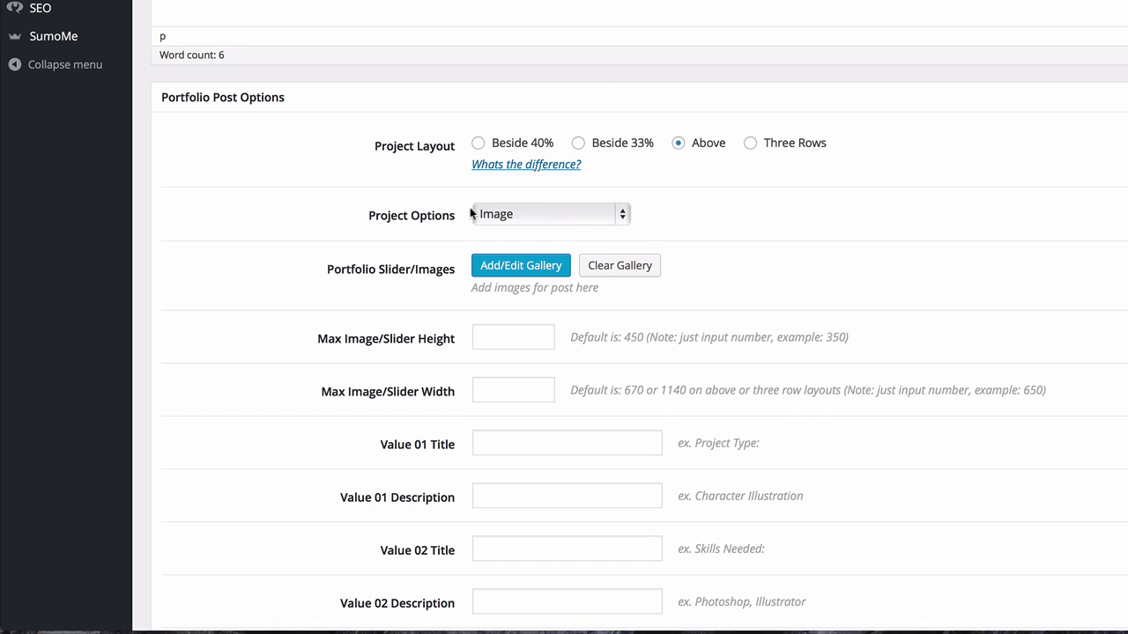
left_click(623, 215)
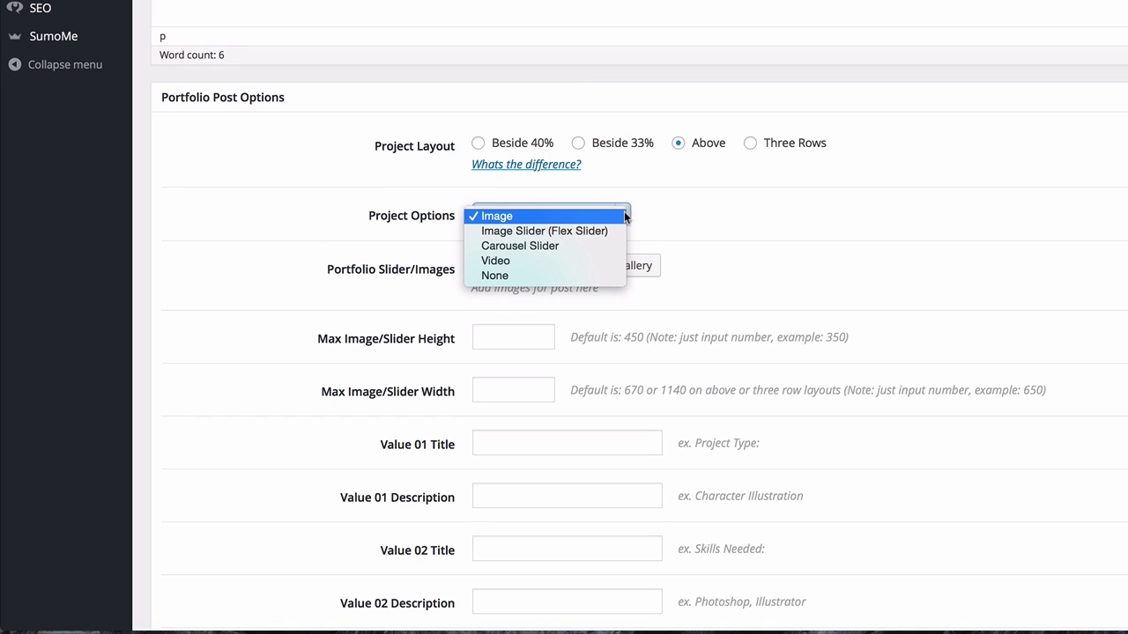
left_click(610, 248)
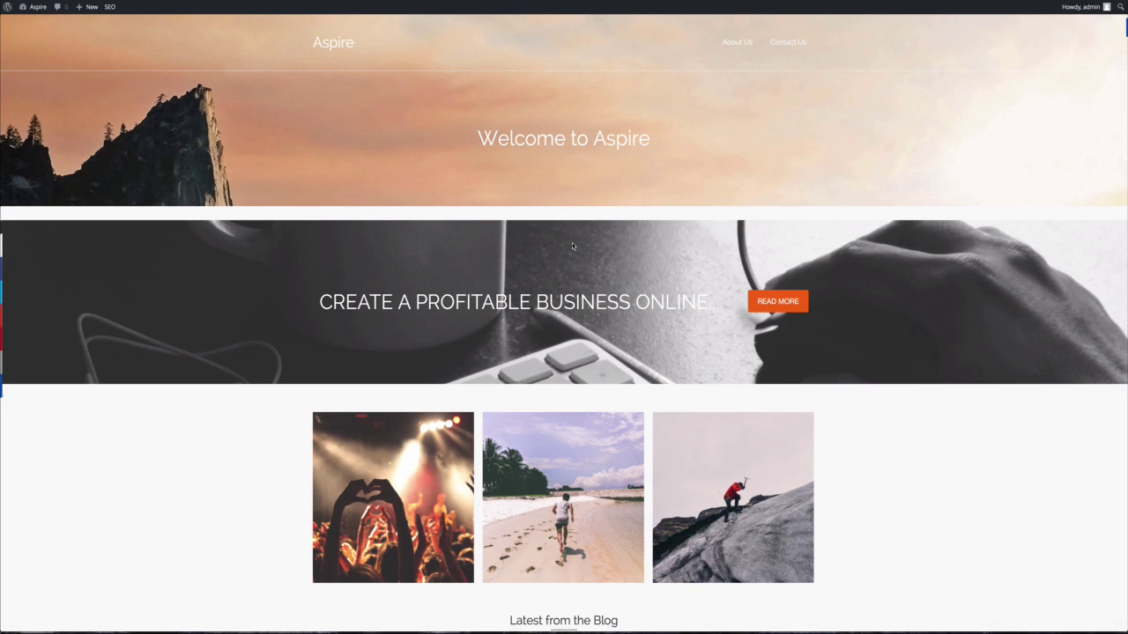
Open the Love portfolio item from the homepage carousel in the editor.
scroll(572, 247, "down", 3)
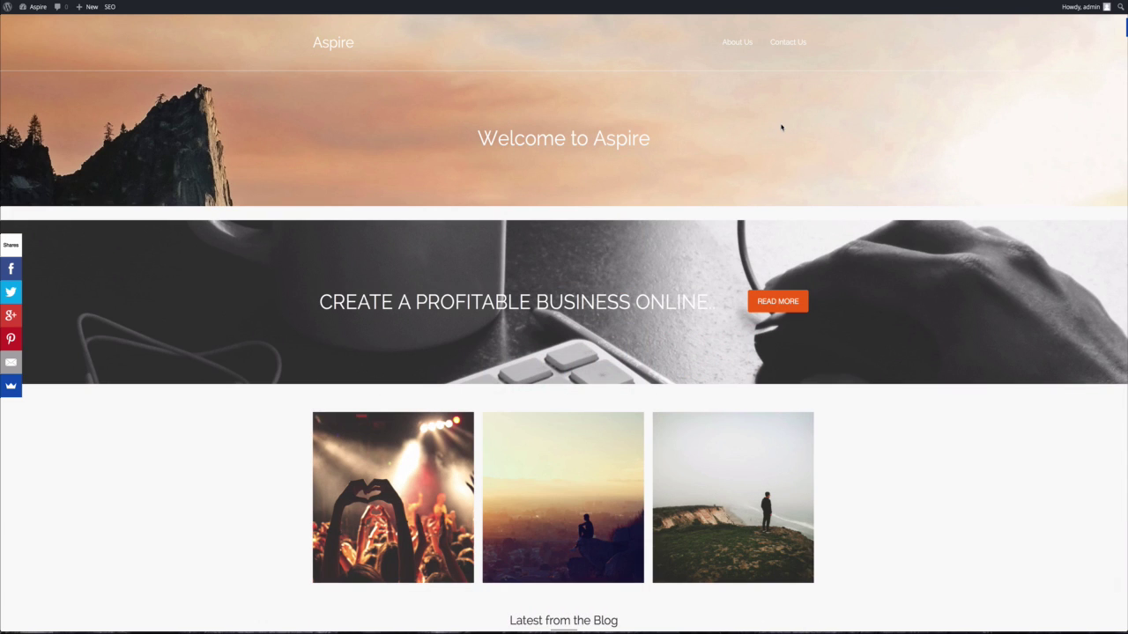
scroll(415, 365, "down", 3)
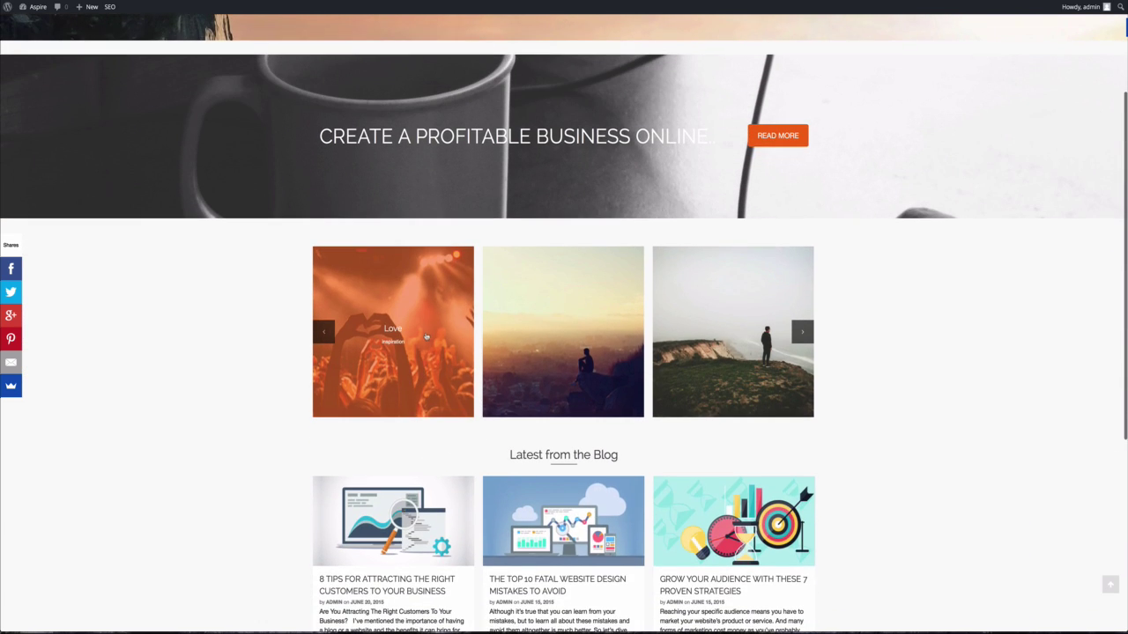
left_click(415, 365)
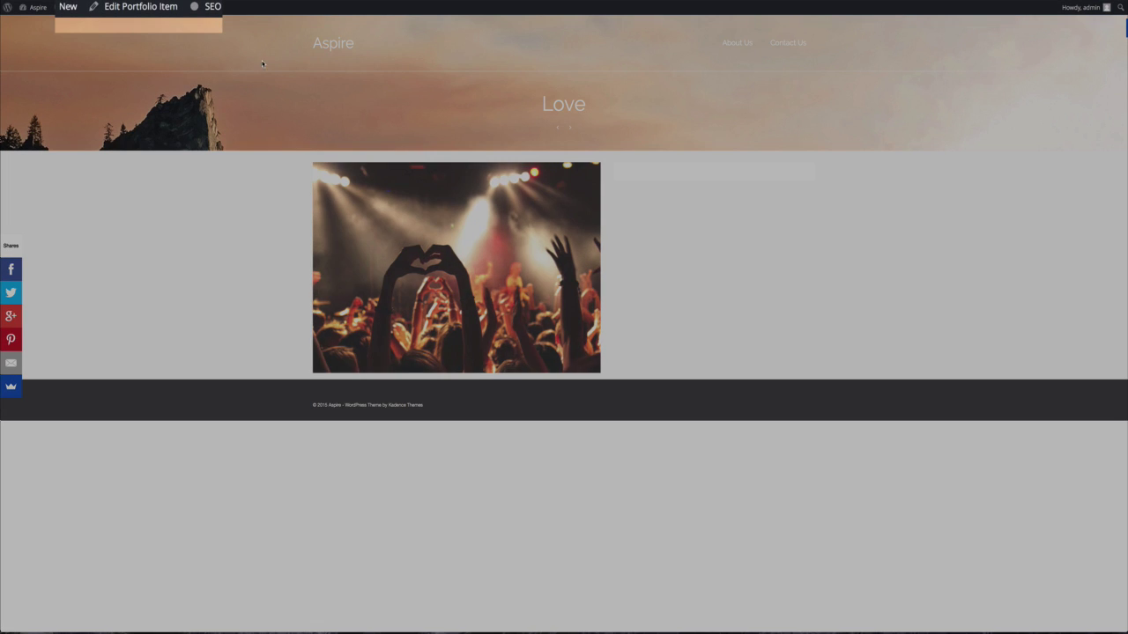
left_click(164, 13)
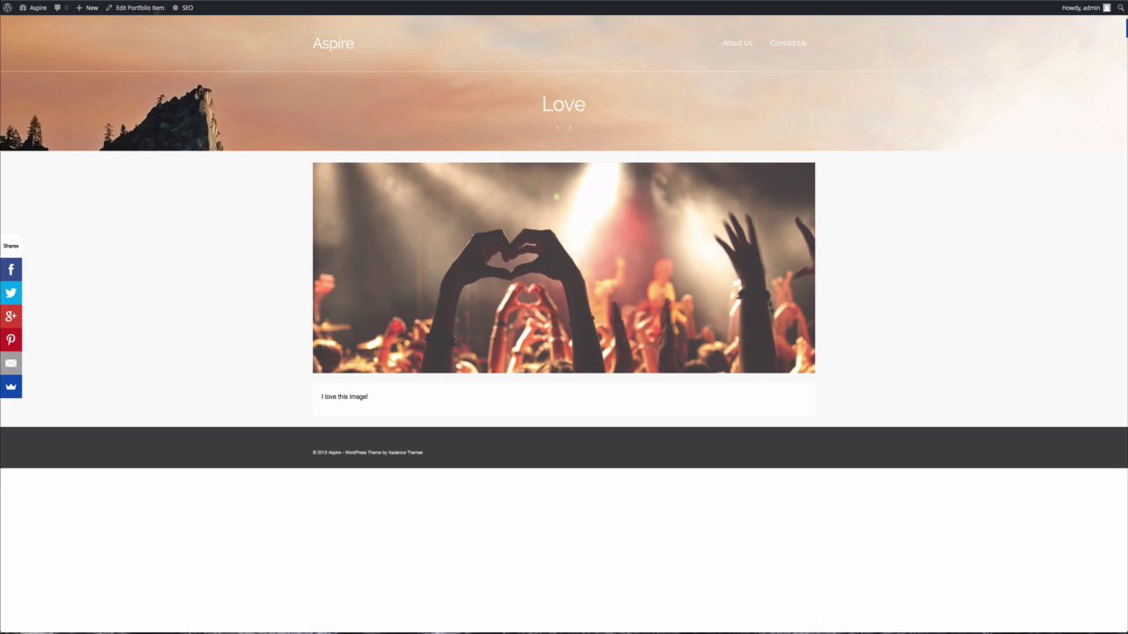
mouse_move(35, 9)
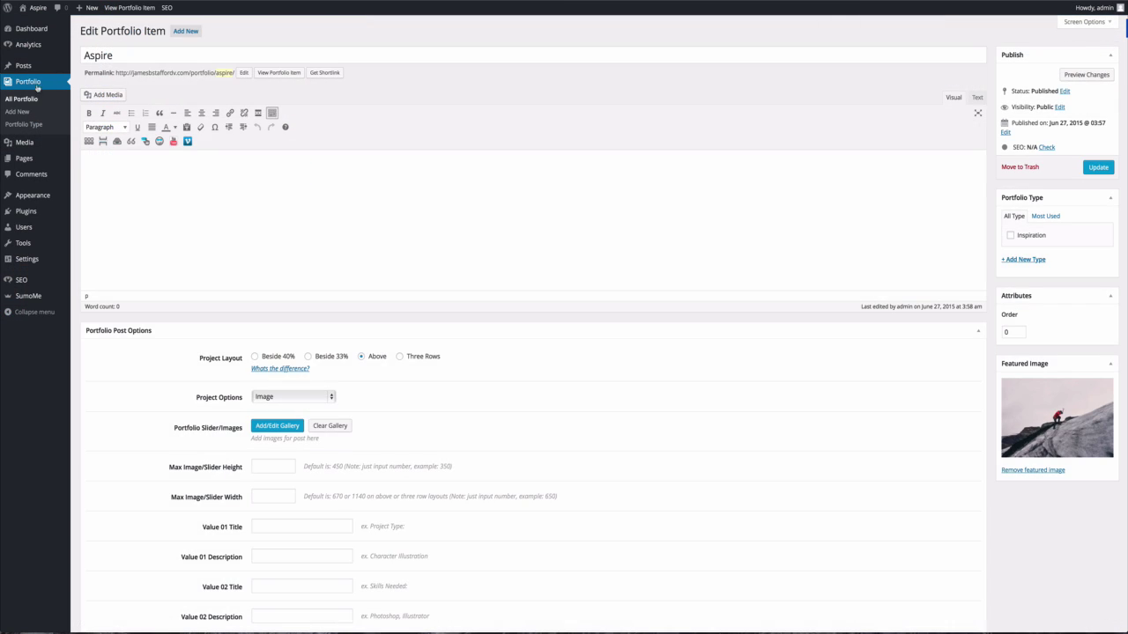
Visit the live Aspire homepage and browse its portfolio carousel and latest blog posts.
mouse_move(42, 13)
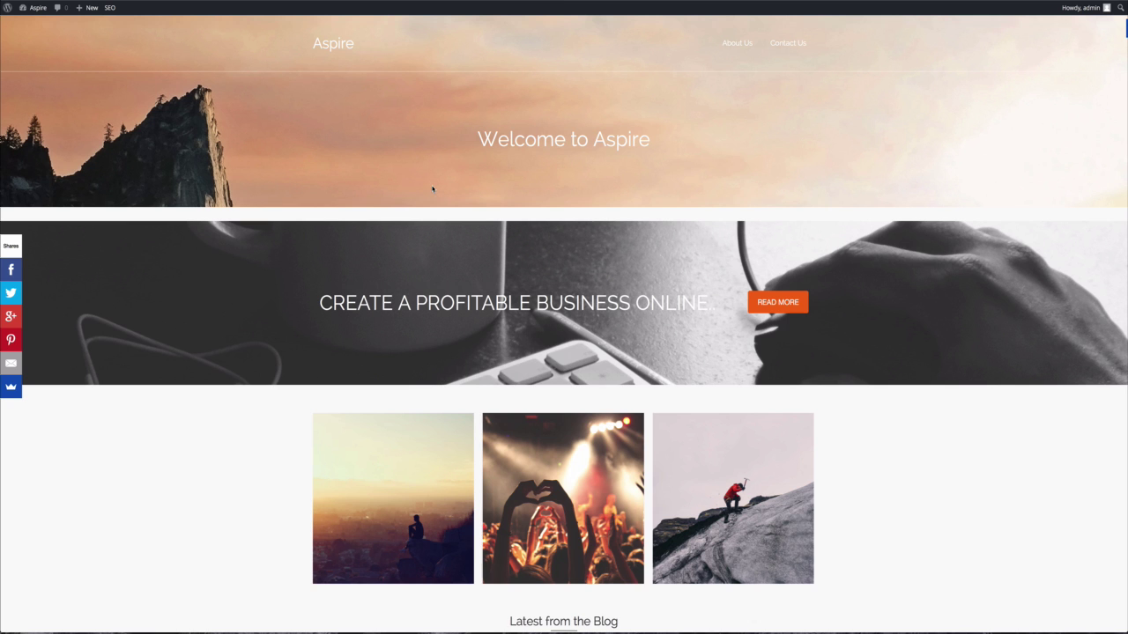
scroll(688, 354, "down", 5)
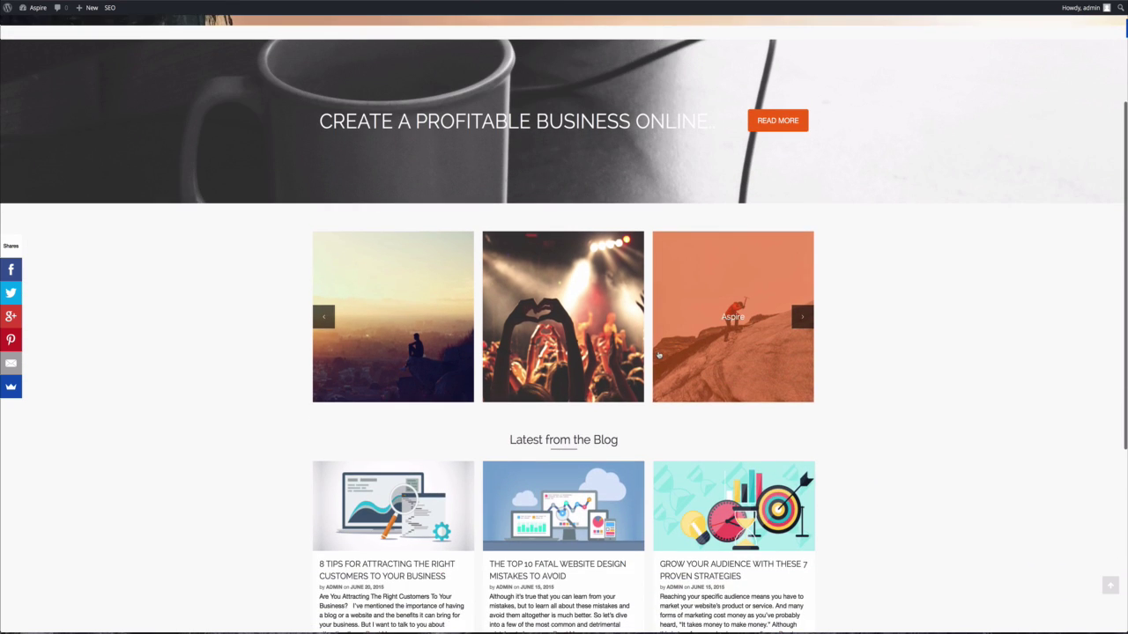
scroll(597, 378, "down", 4)
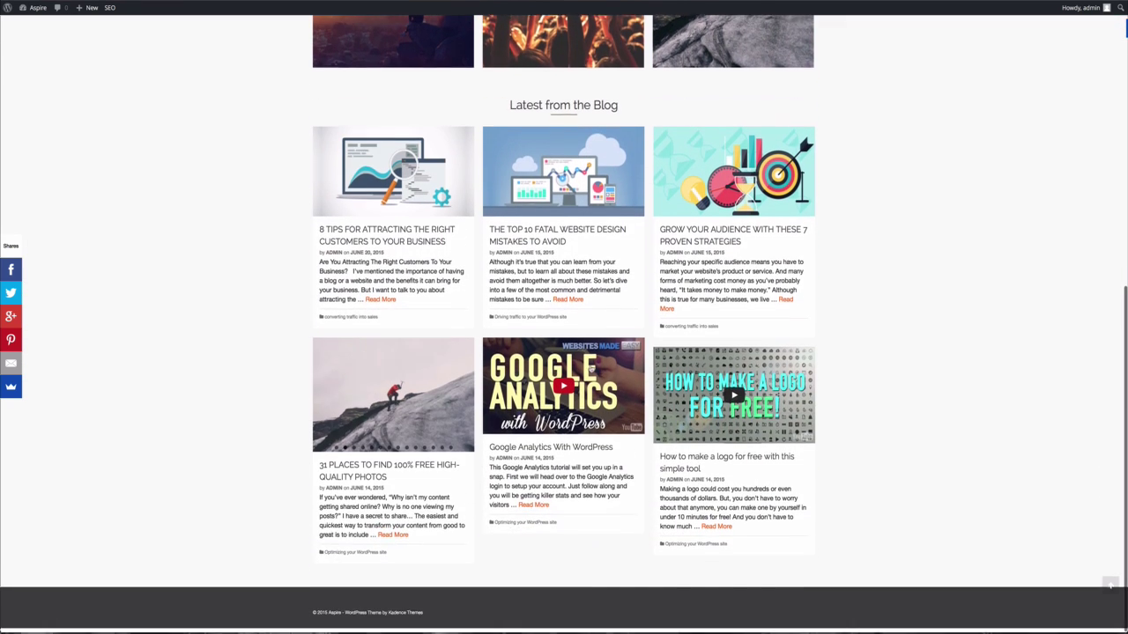
scroll(564, 354, "up", 2)
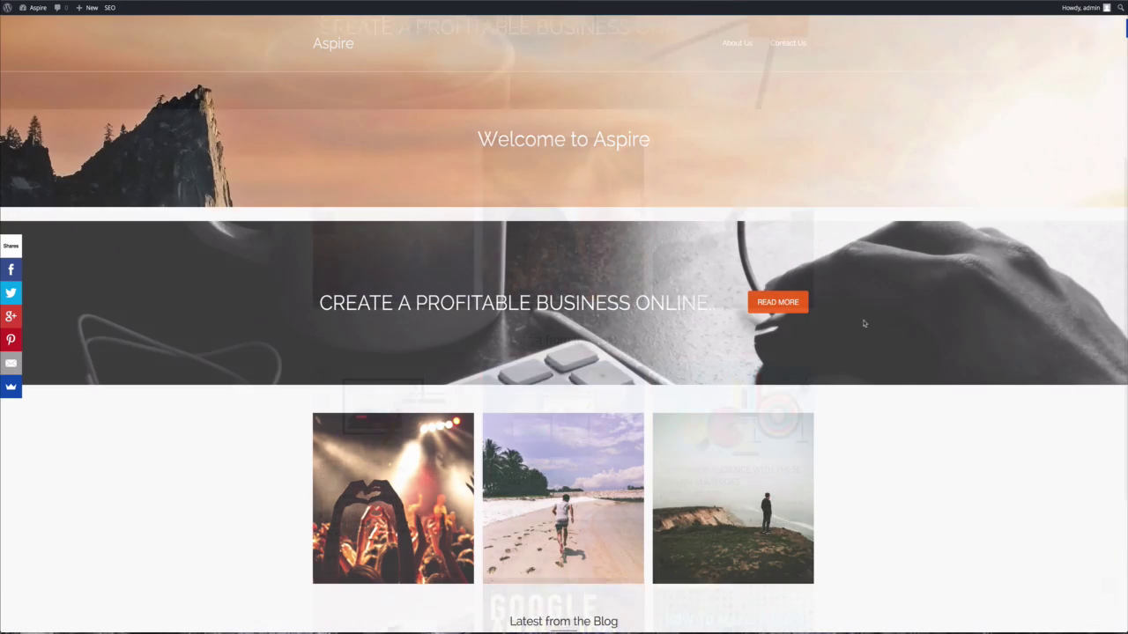
scroll(864, 322, "down", 3)
scroll(864, 324, "down", 1)
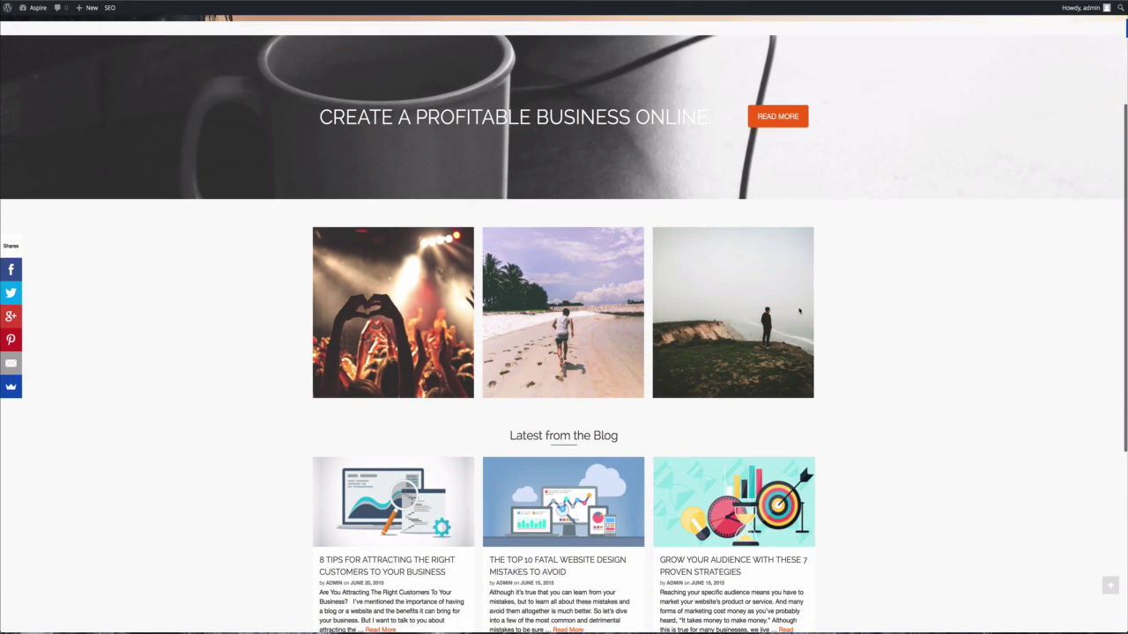
scroll(563, 219, "up", 3)
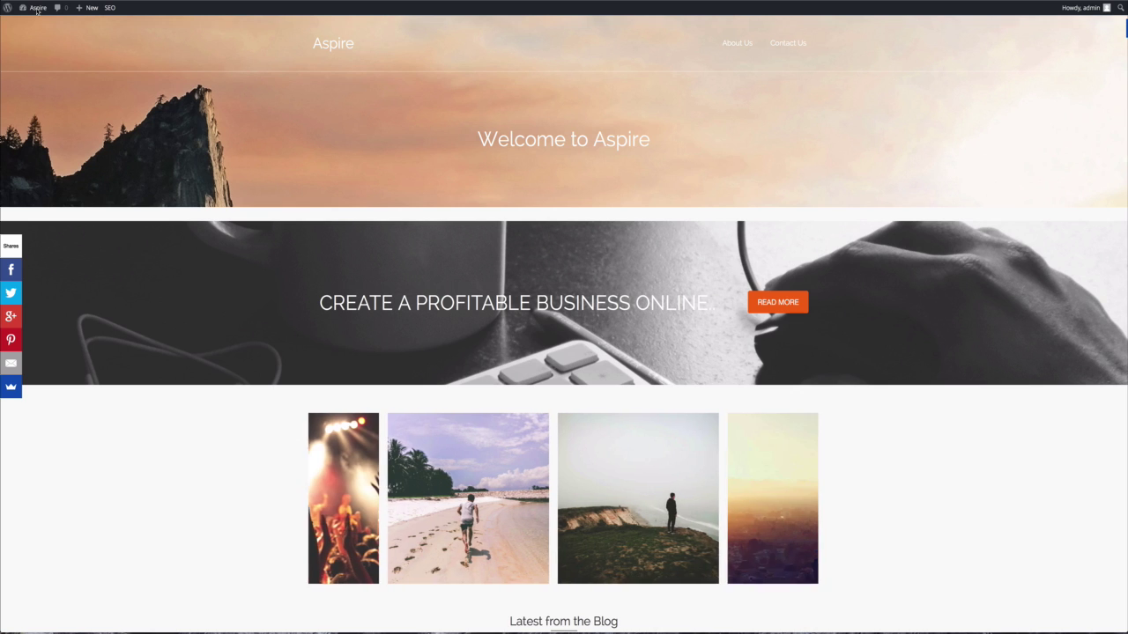
Set the Home Portfolio Carousel title to 'Inspiration' and save the theme options.
mouse_move(37, 13)
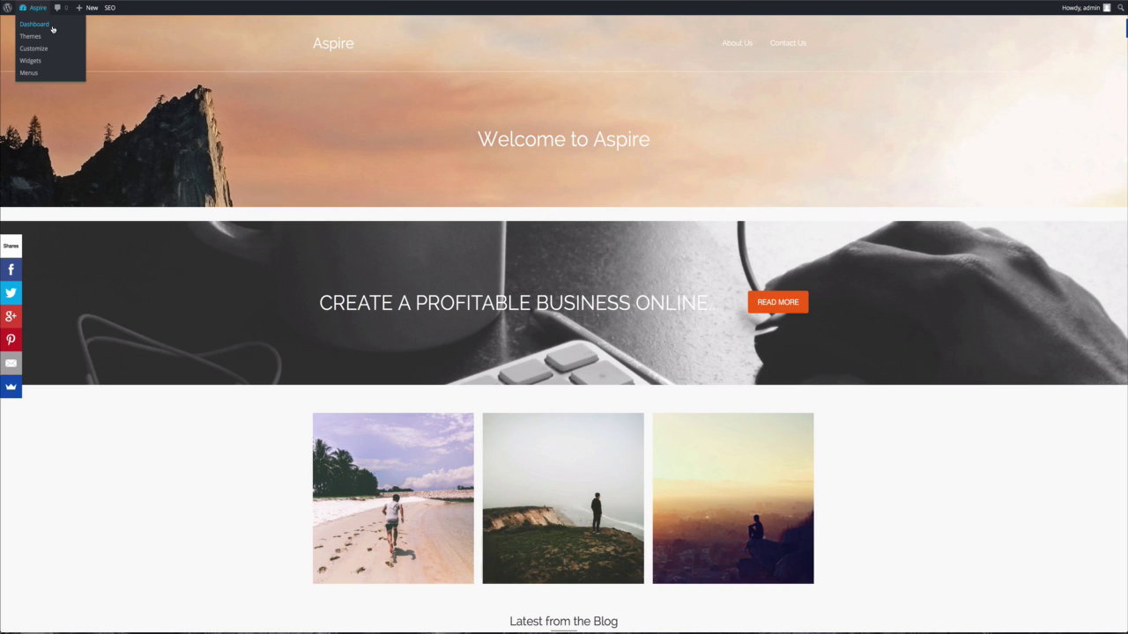
left_click(52, 29)
mouse_move(38, 184)
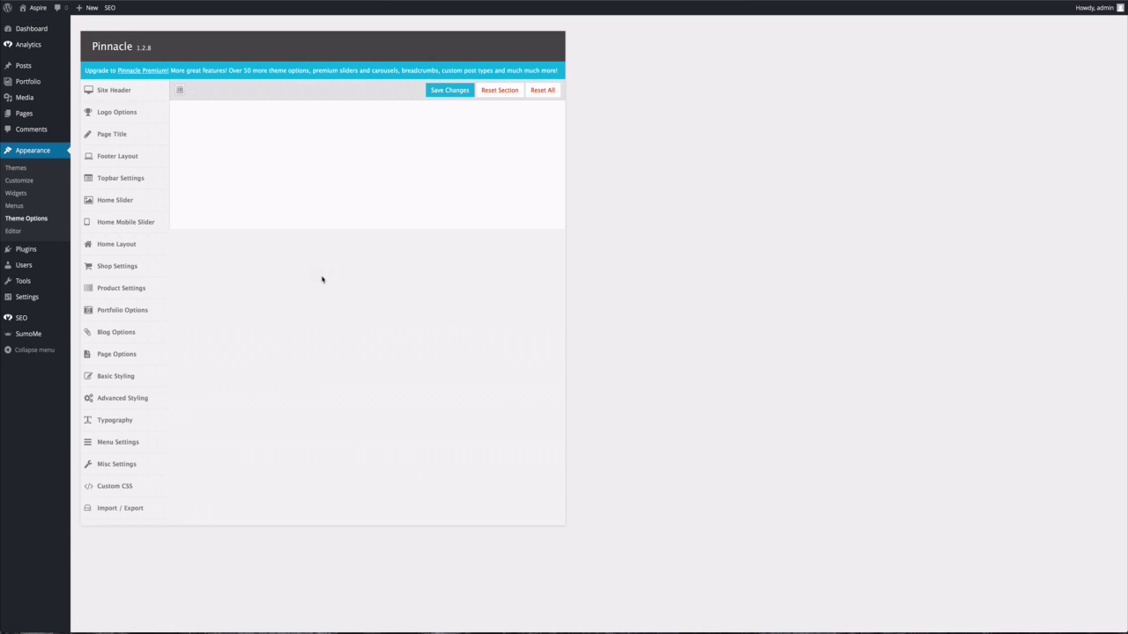
scroll(322, 280, "down", 2)
scroll(323, 280, "down", 1)
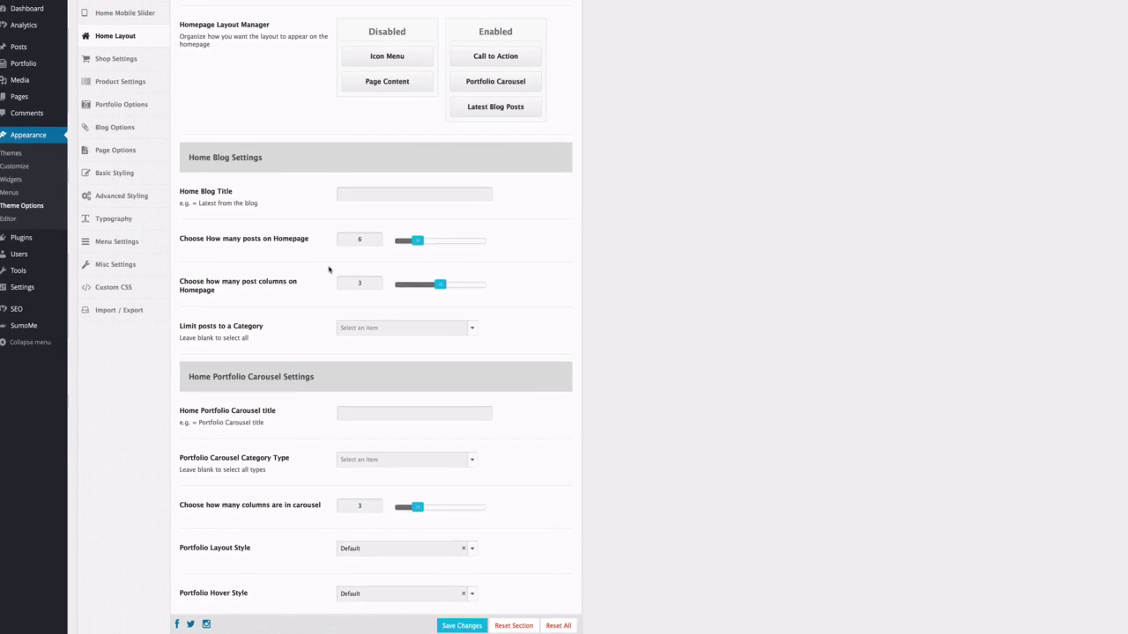
left_click(370, 418)
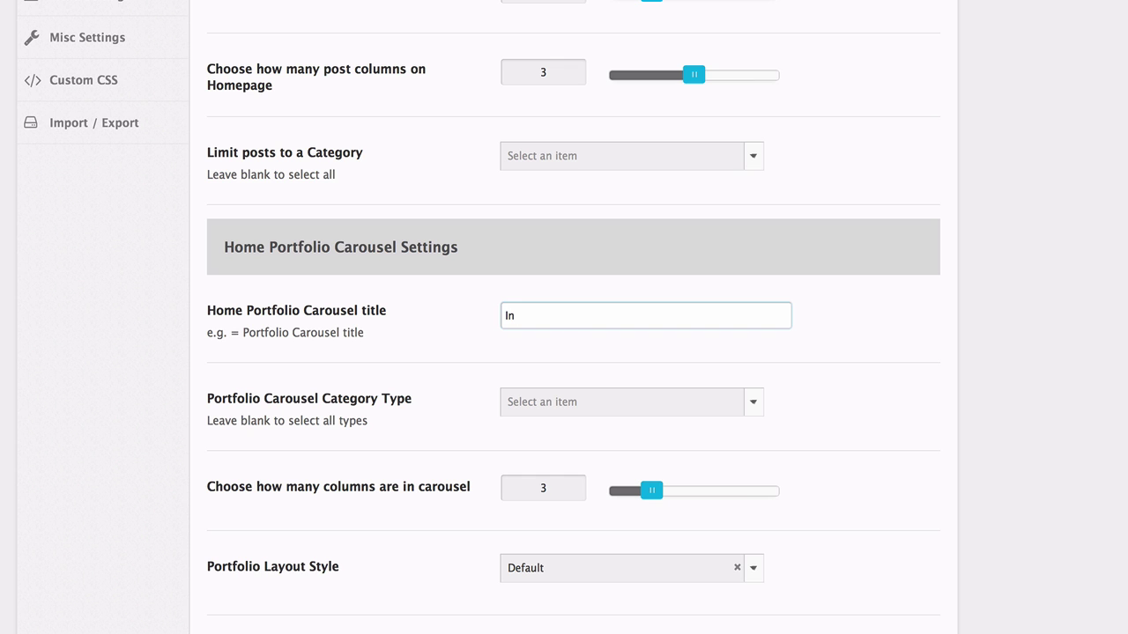
type("Inspiration")
scroll(728, 617, "down", 1)
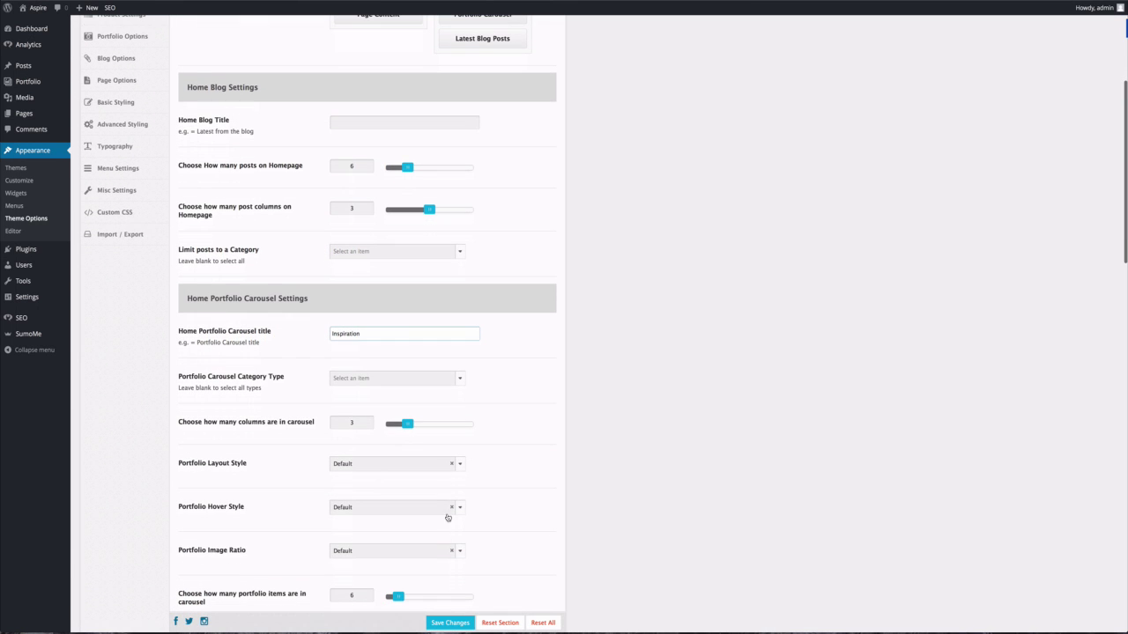
left_click(451, 623)
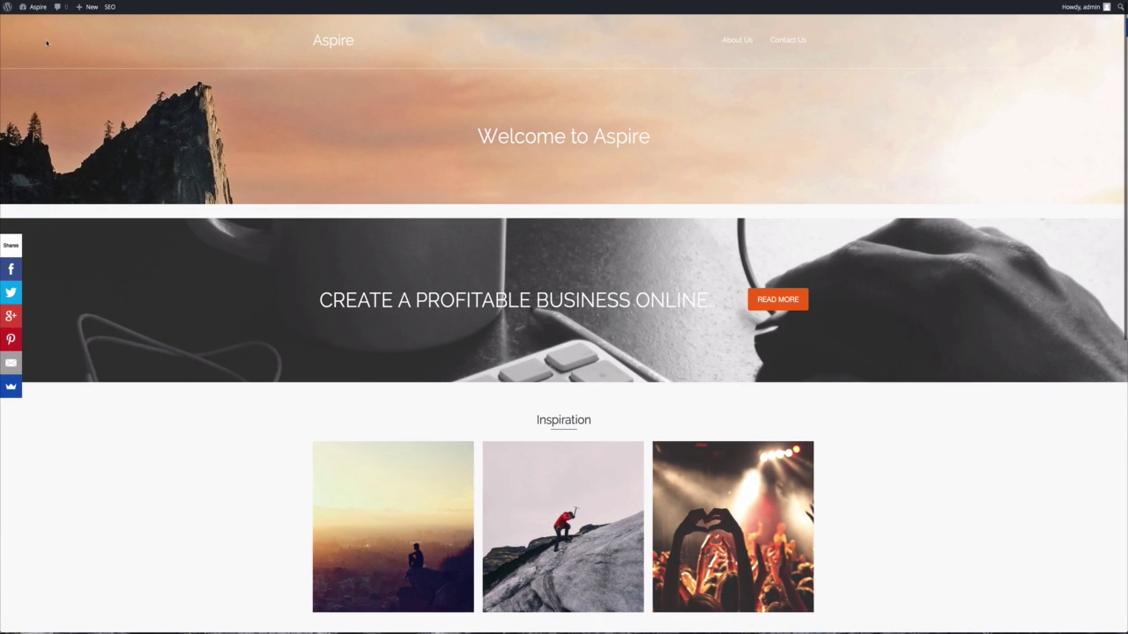
Go to the theme's options settings from the Appearance menu.
mouse_move(38, 9)
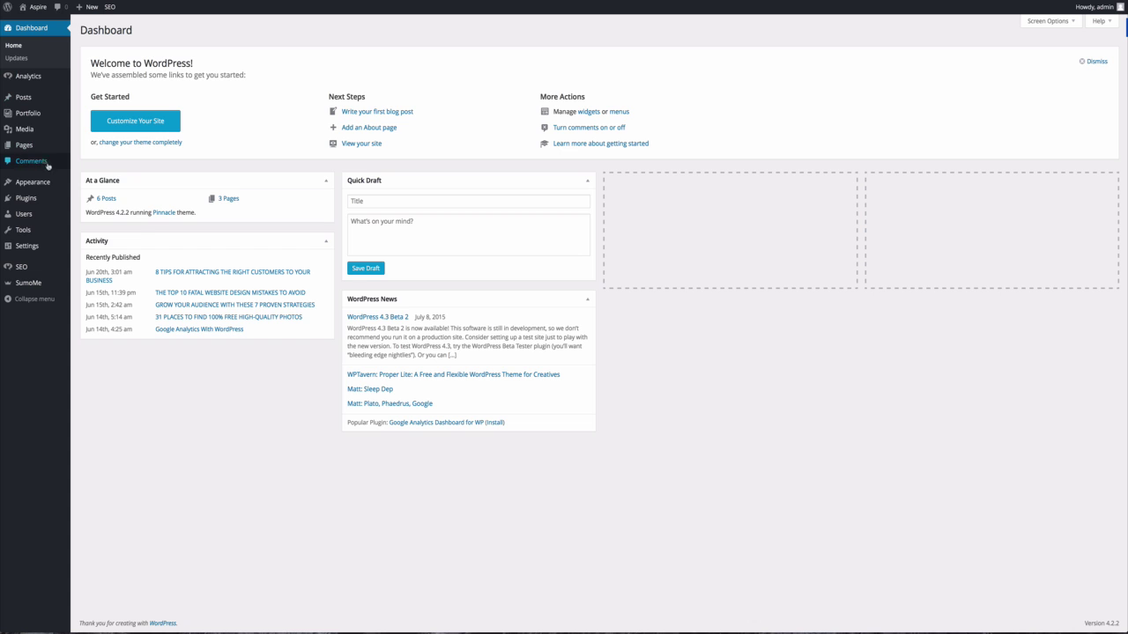
mouse_move(40, 182)
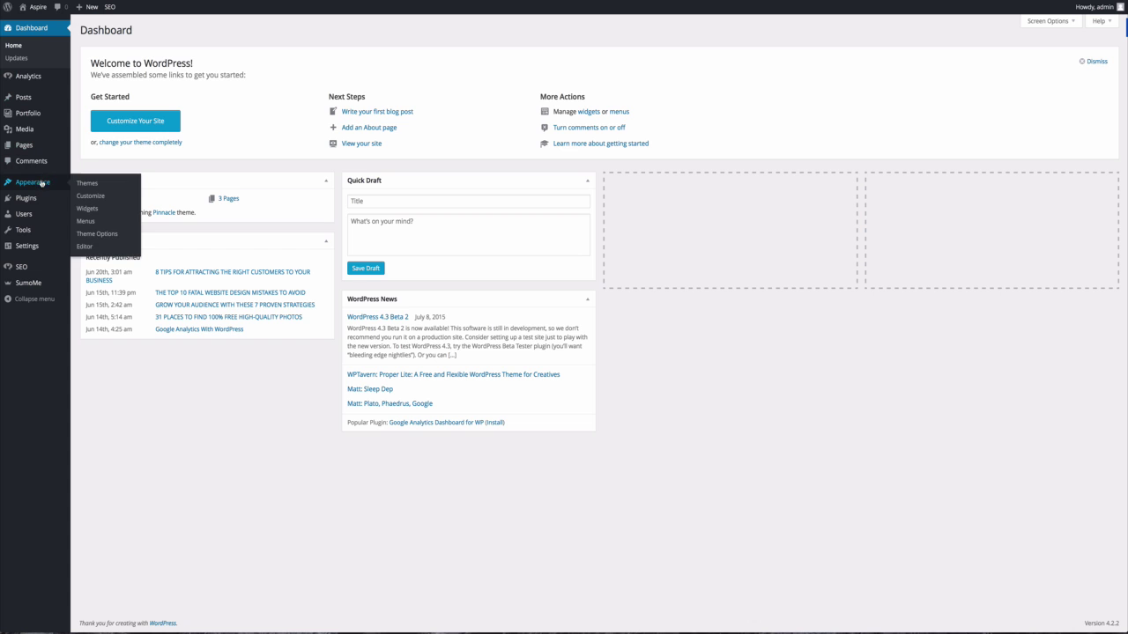
left_click(97, 234)
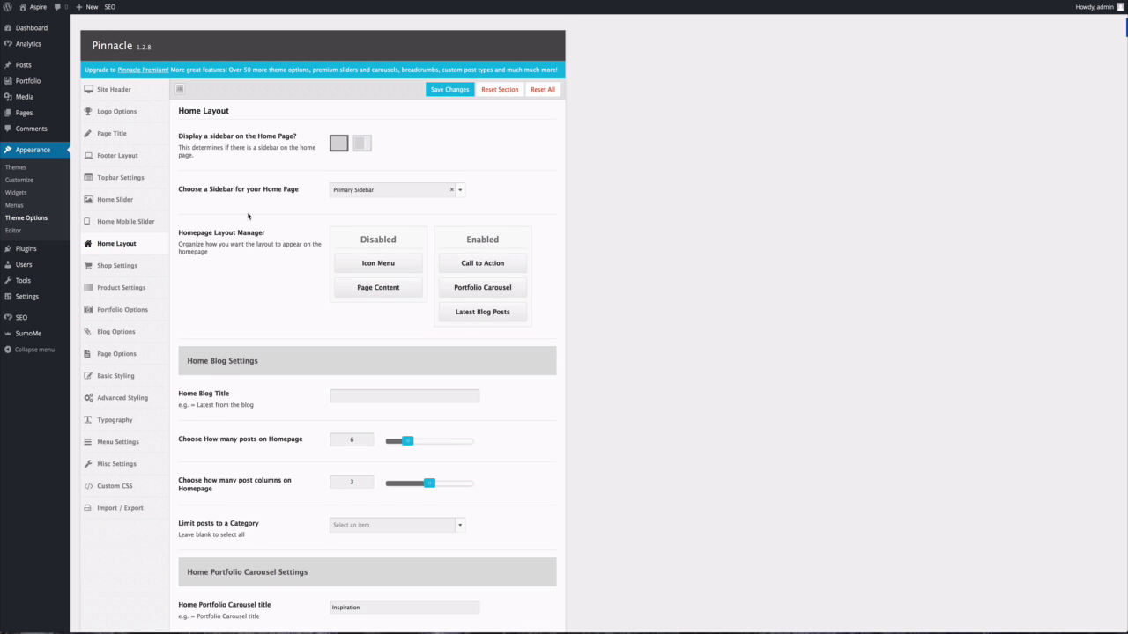
Create a home icon-menu item with icon-signal, titled 'I Want More Traffic', opening in a new tab.
scroll(247, 216, "down", 10)
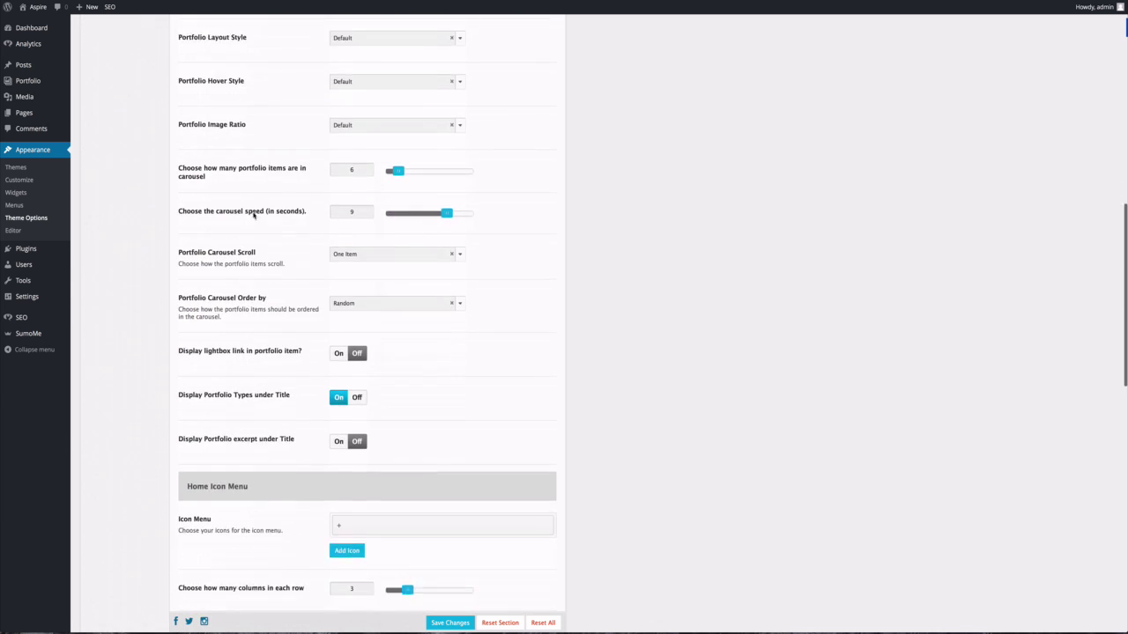
scroll(253, 215, "down", 5)
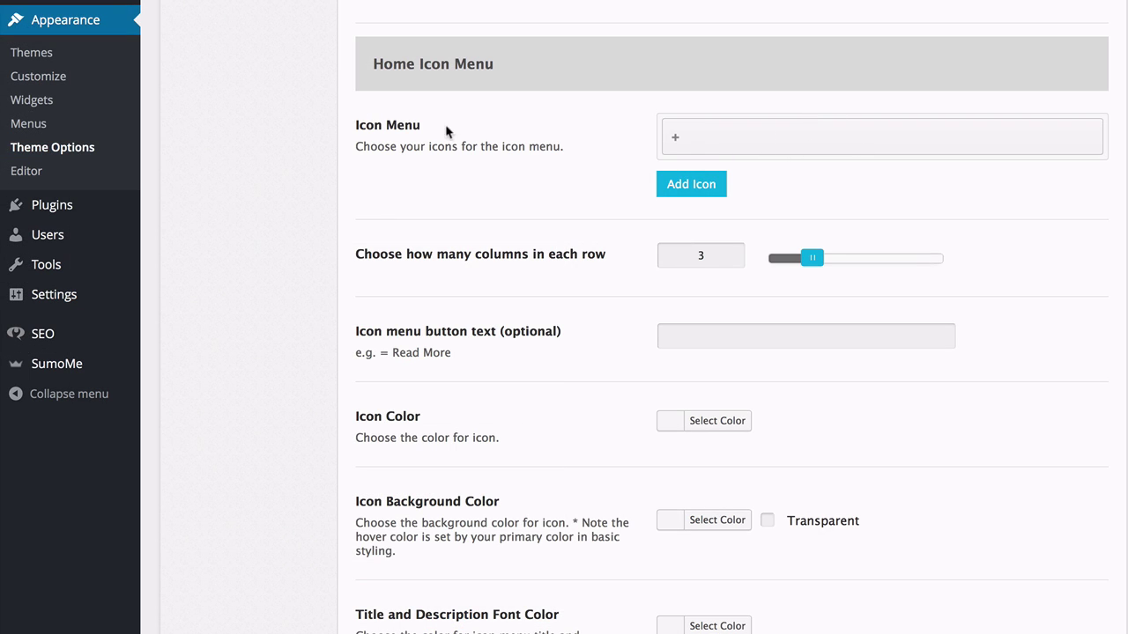
left_click(854, 142)
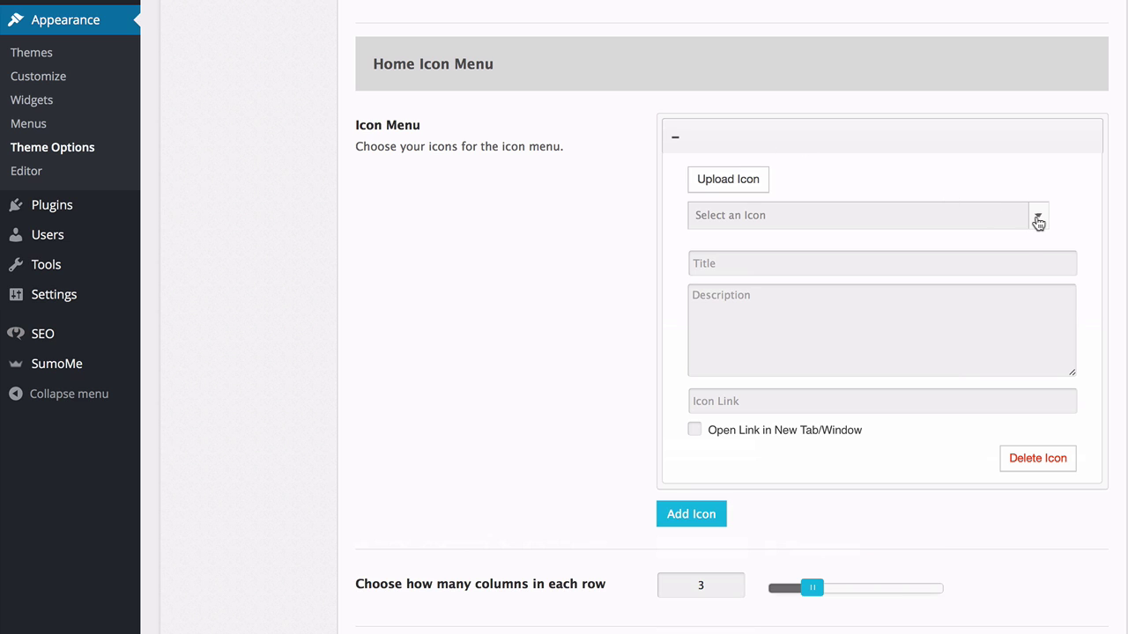
left_click(1038, 221)
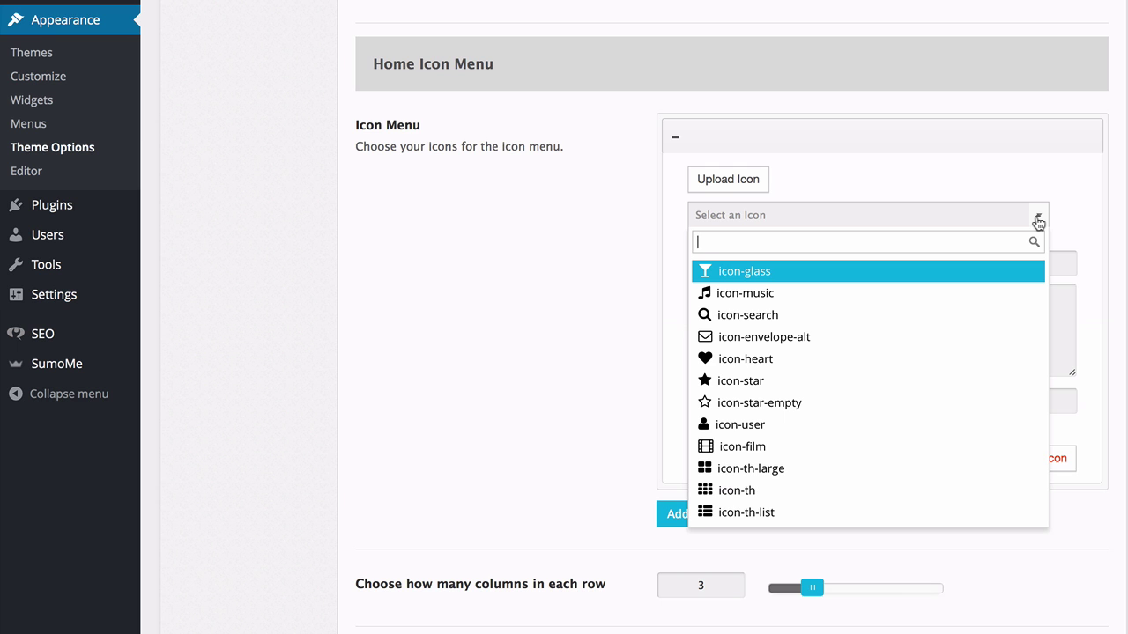
scroll(843, 353, "down", 5)
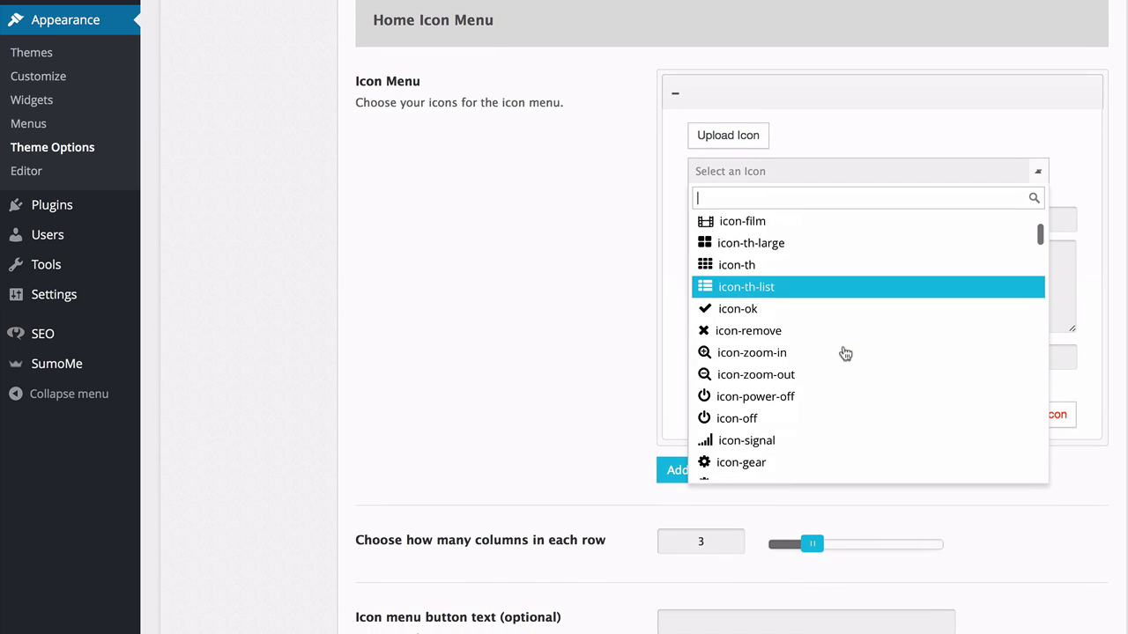
scroll(844, 353, "down", 1)
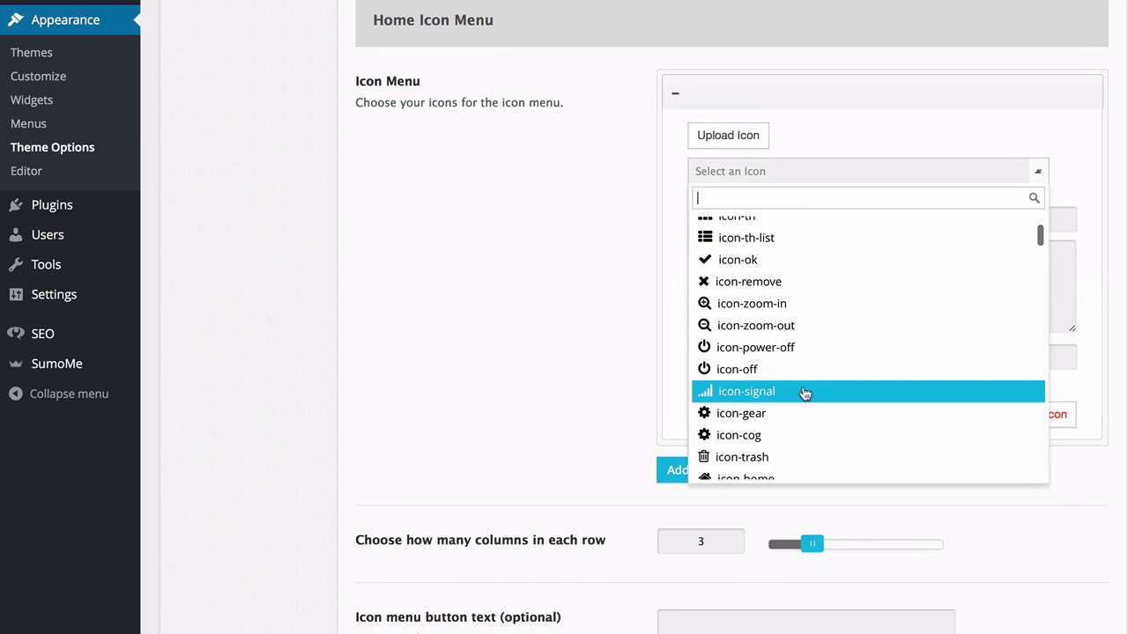
left_click(805, 392)
left_click(761, 213)
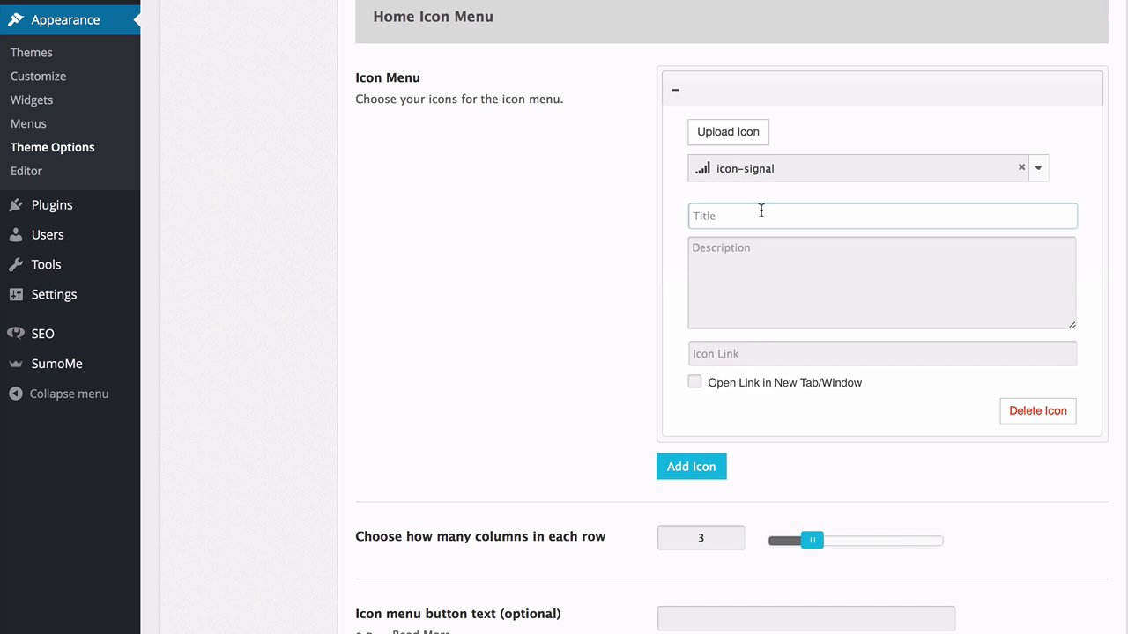
type("I Want More ")
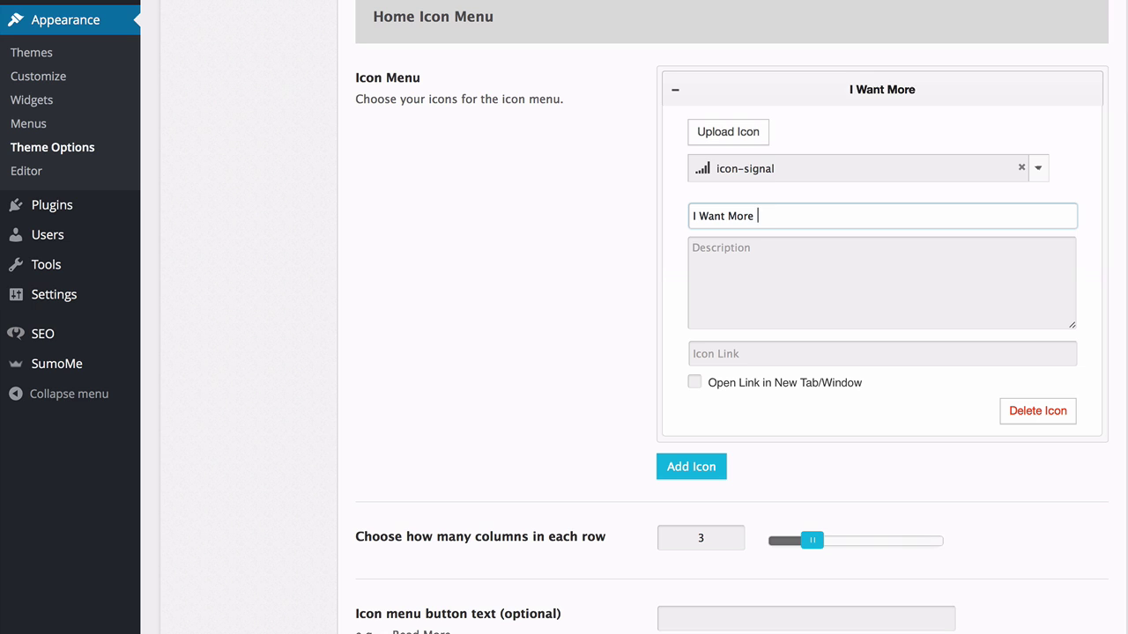
type("Traffic")
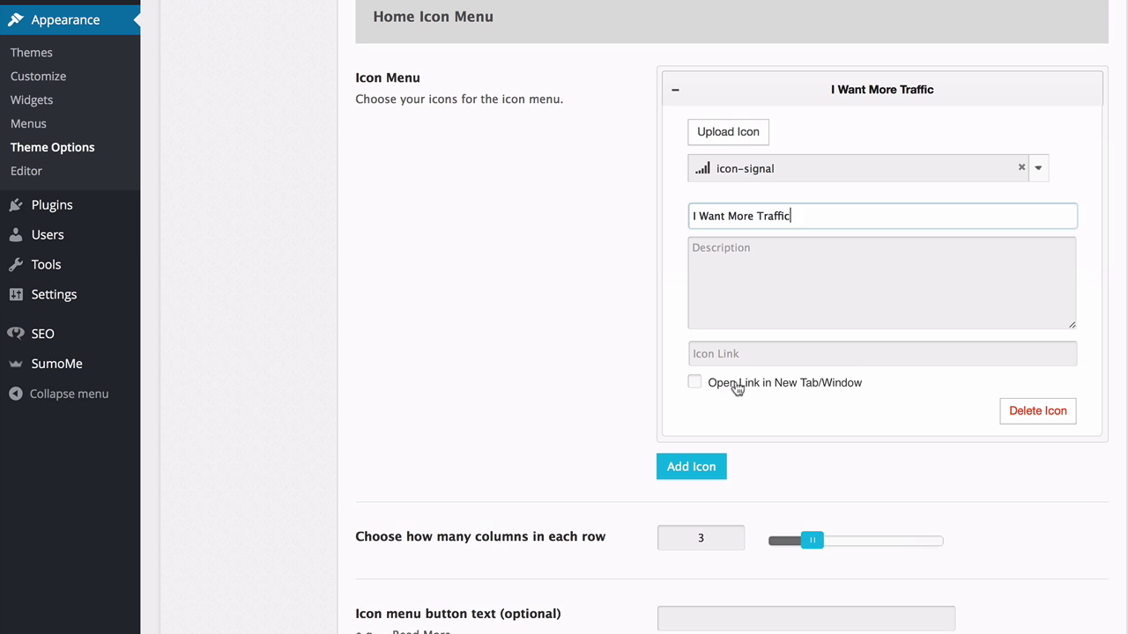
left_click(695, 384)
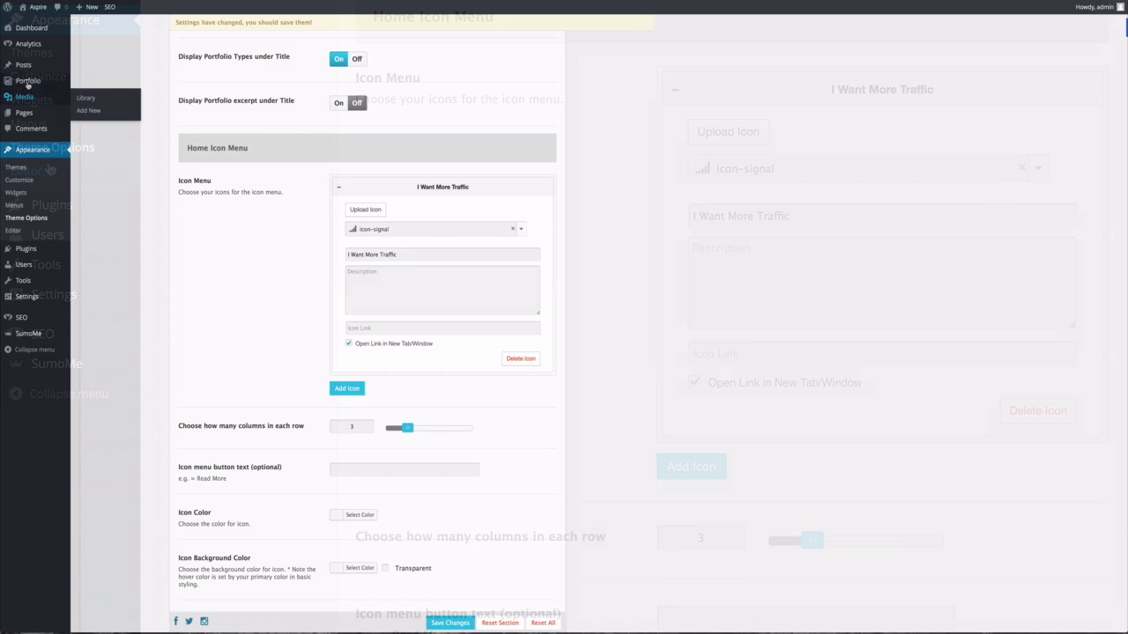
Open the Categories list separately and view the 'Driving traffic to your WordPress site' archive, scrolling its posts.
mouse_move(27, 68)
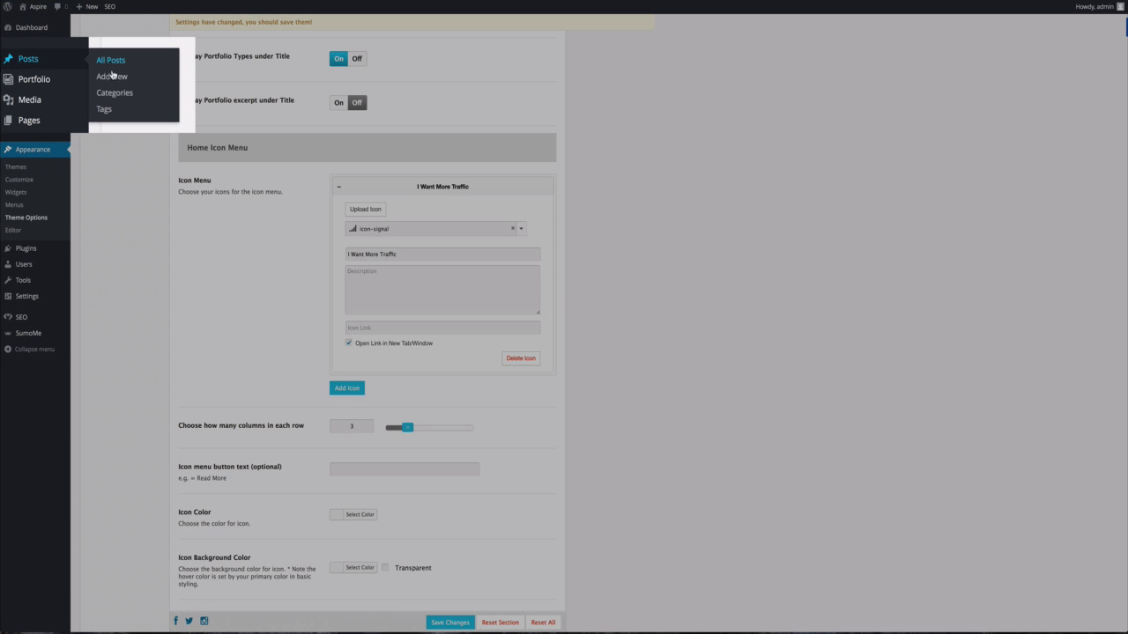
right_click(97, 92)
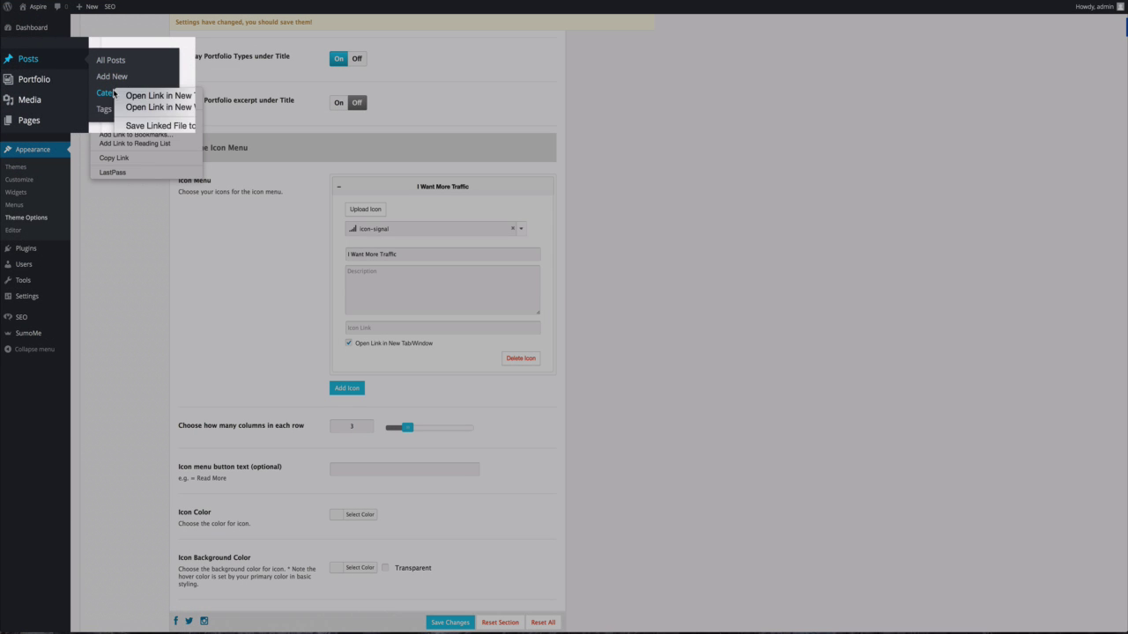
left_click(131, 94)
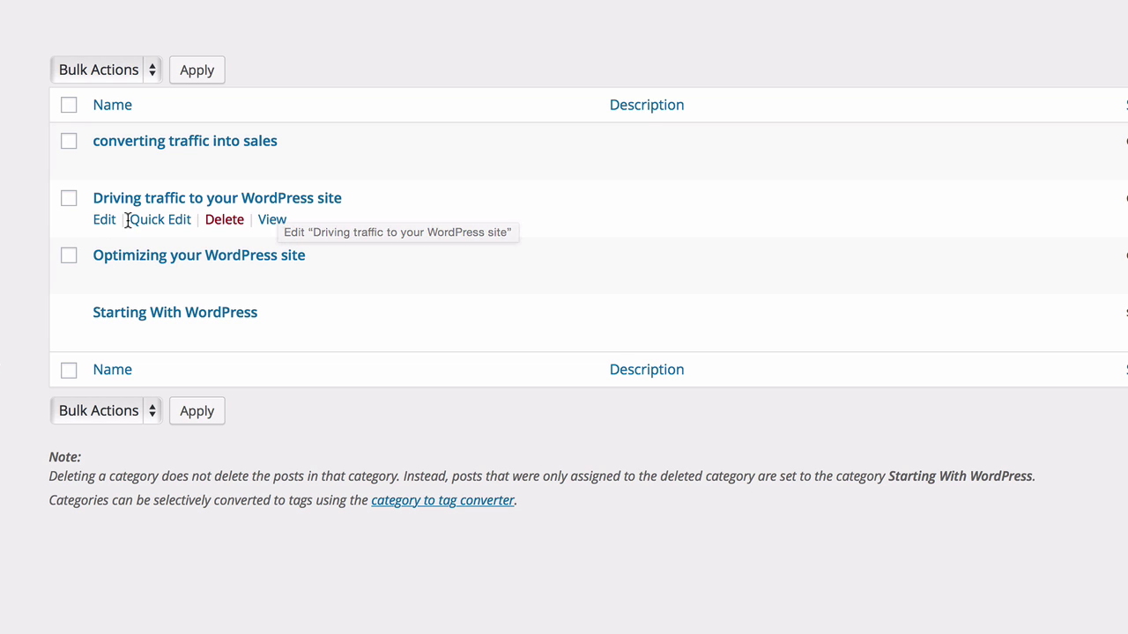
left_click(262, 227)
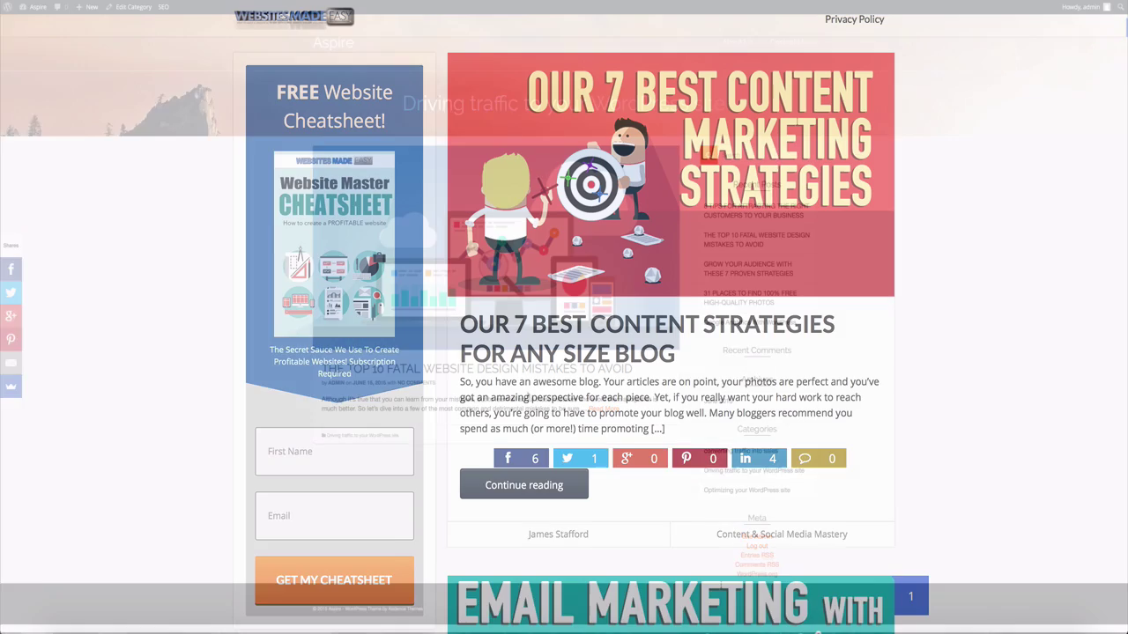
scroll(564, 317, "down", 3)
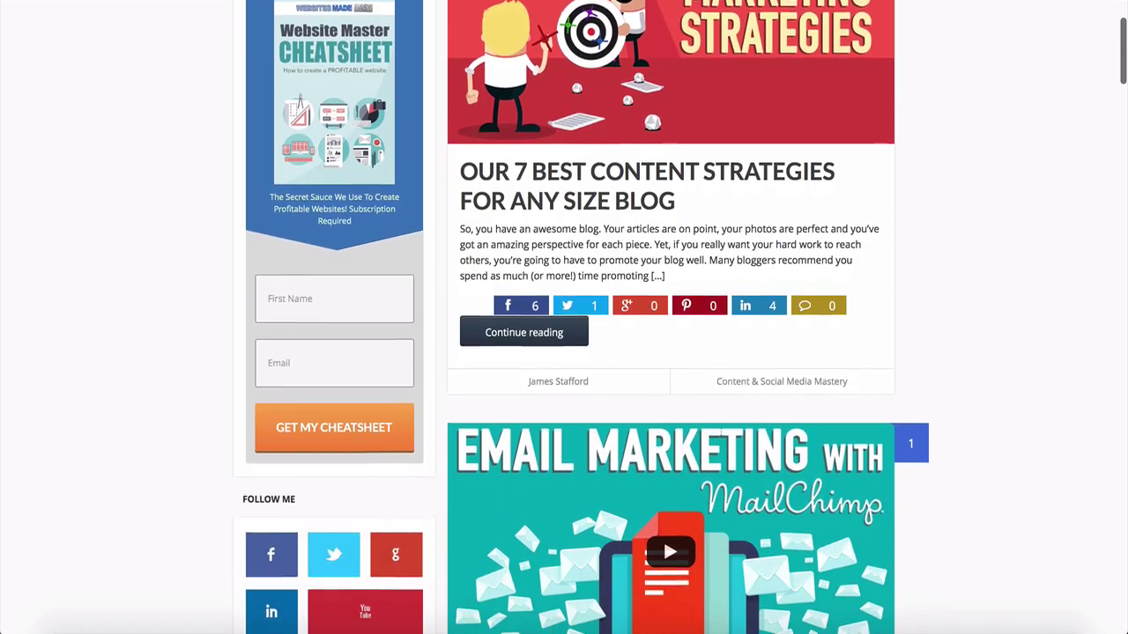
scroll(564, 317, "down", 8)
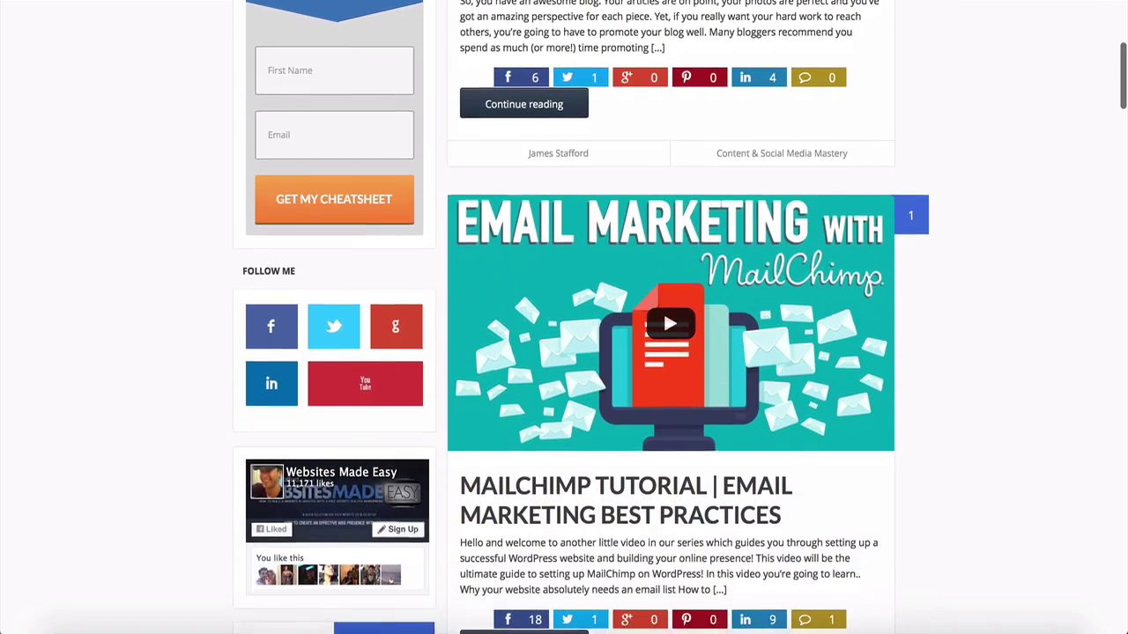
scroll(564, 317, "down", 3)
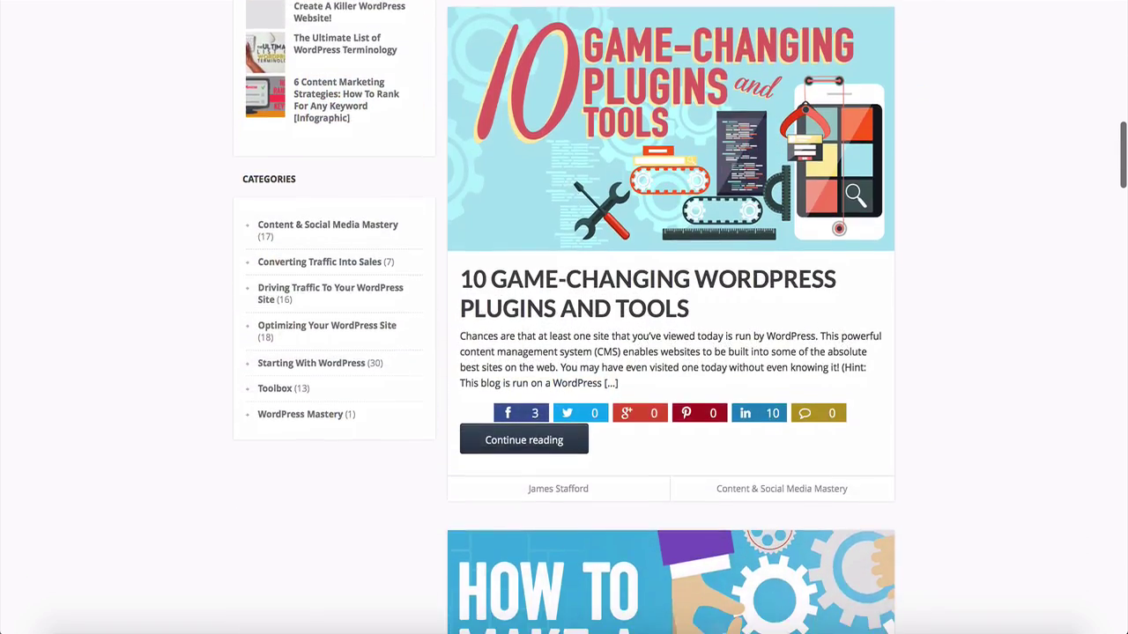
scroll(564, 317, "down", 12)
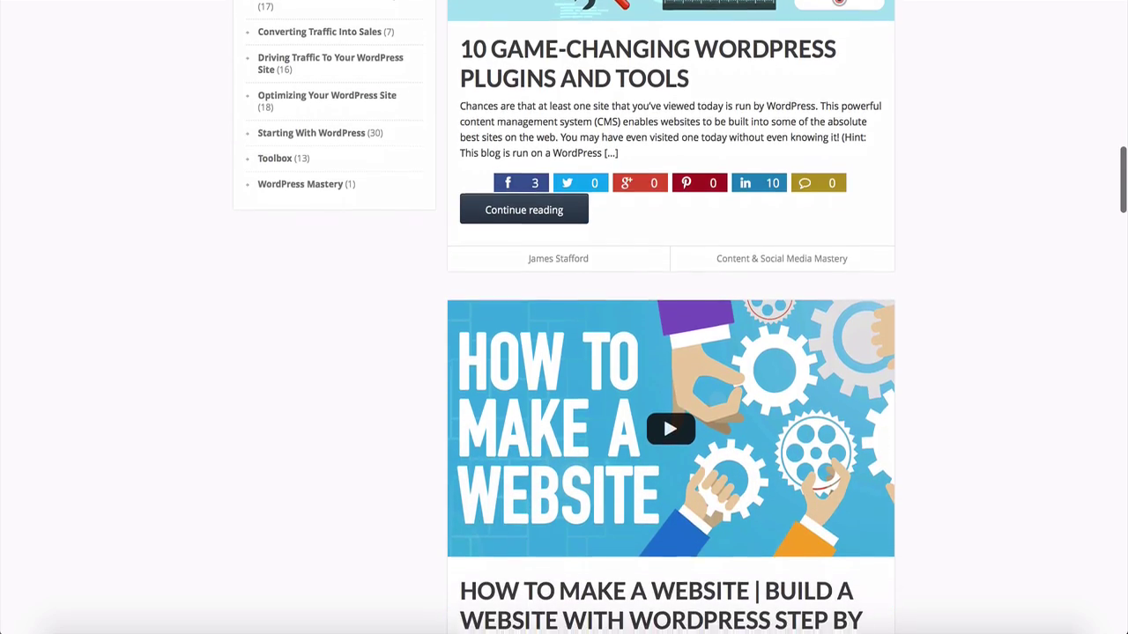
scroll(564, 317, "down", 3)
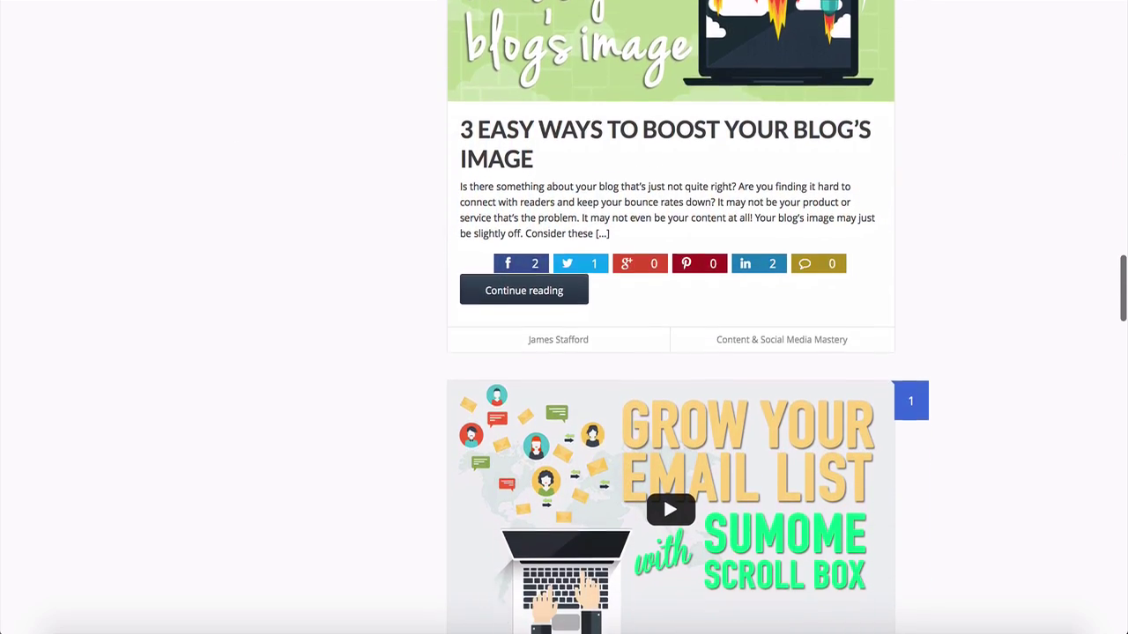
scroll(564, 317, "down", 10)
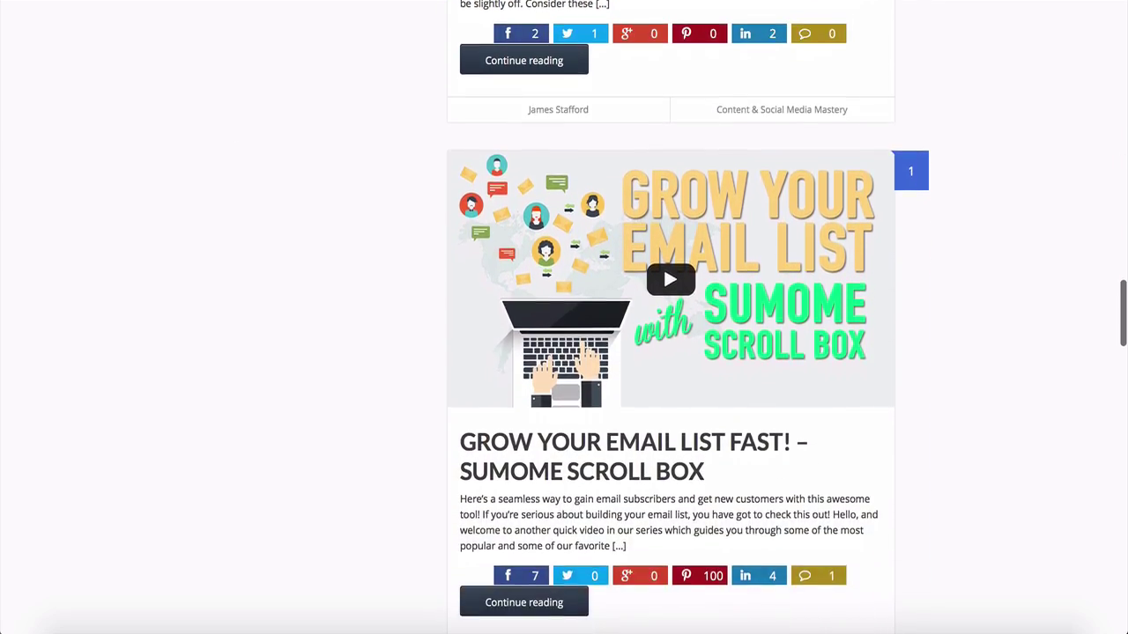
scroll(564, 317, "down", 3)
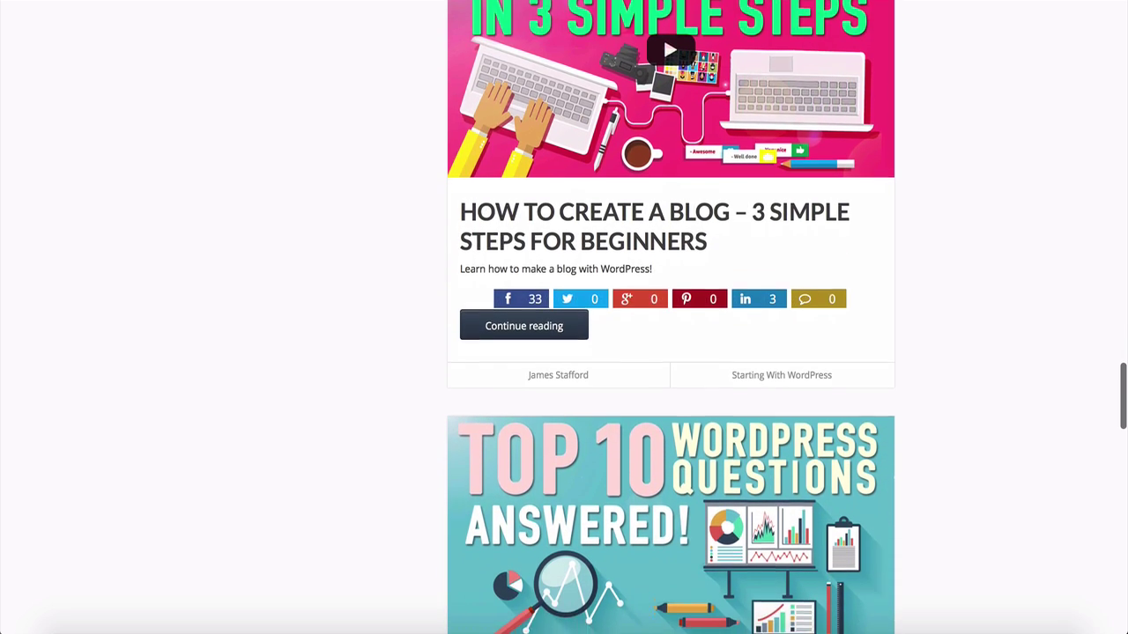
scroll(564, 317, "down", 2)
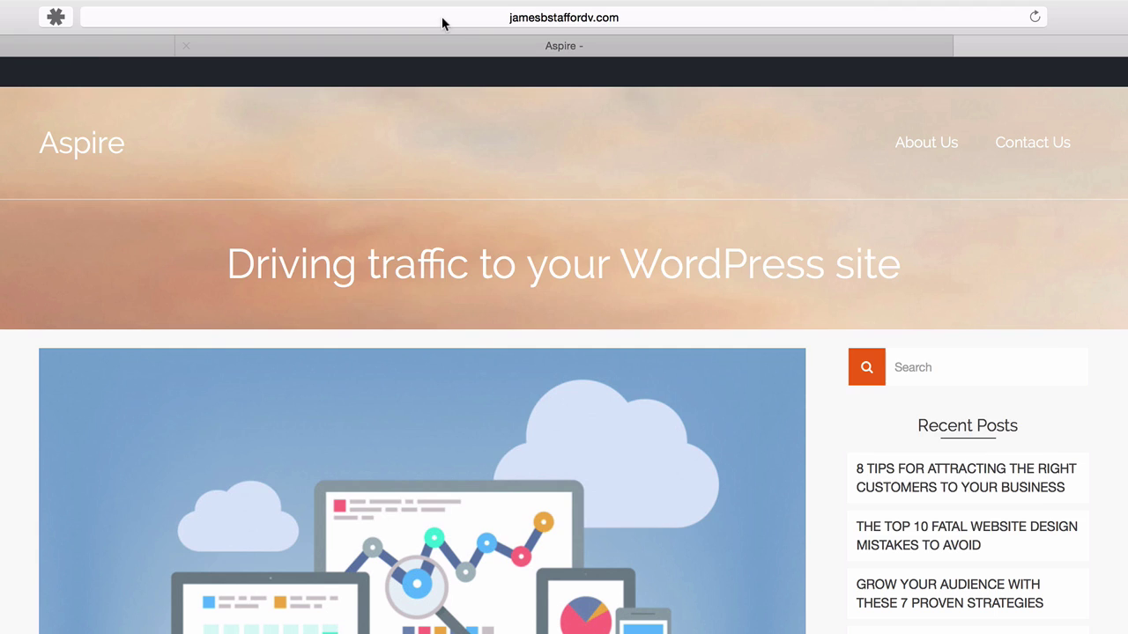
Copy the Driving traffic category URL into the I Want More Traffic Icon Link and save.
left_click(441, 17)
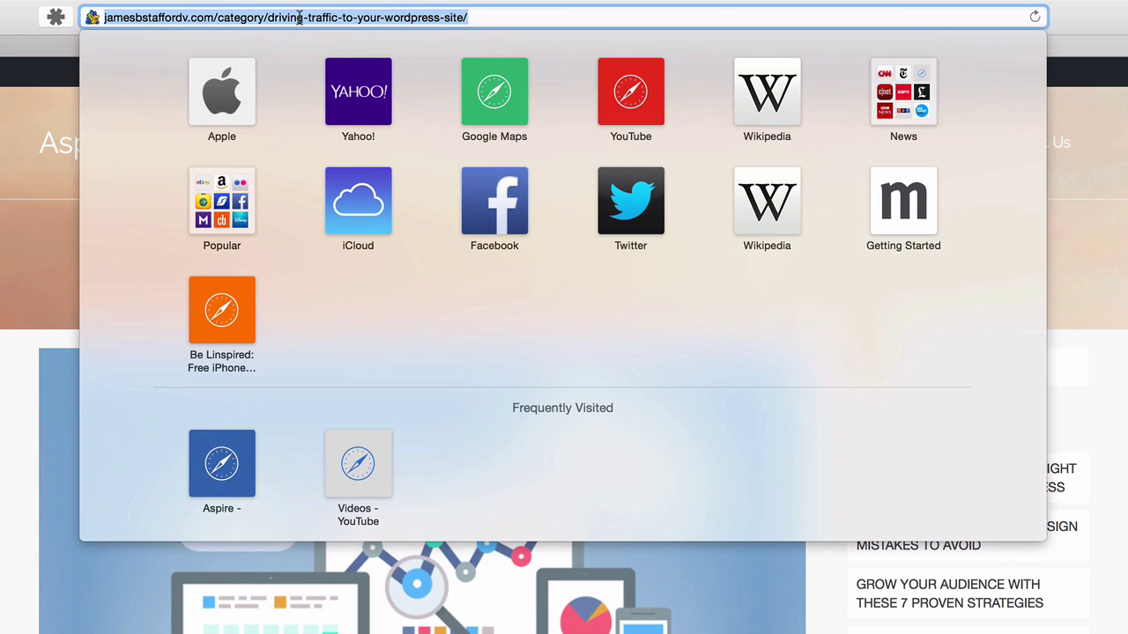
right_click(255, 17)
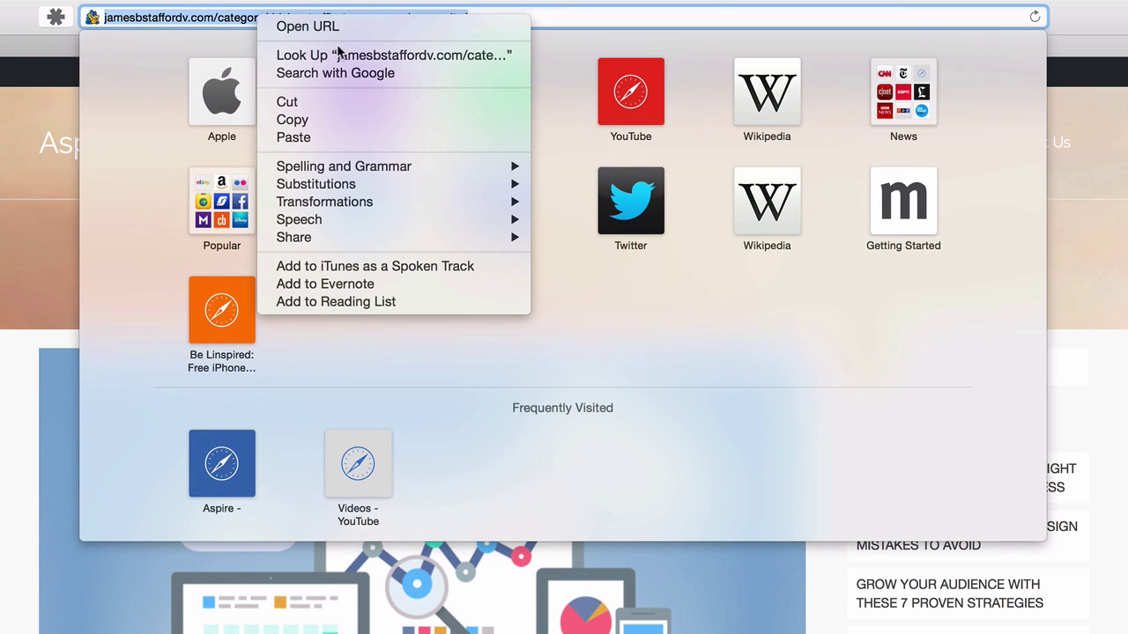
left_click(332, 119)
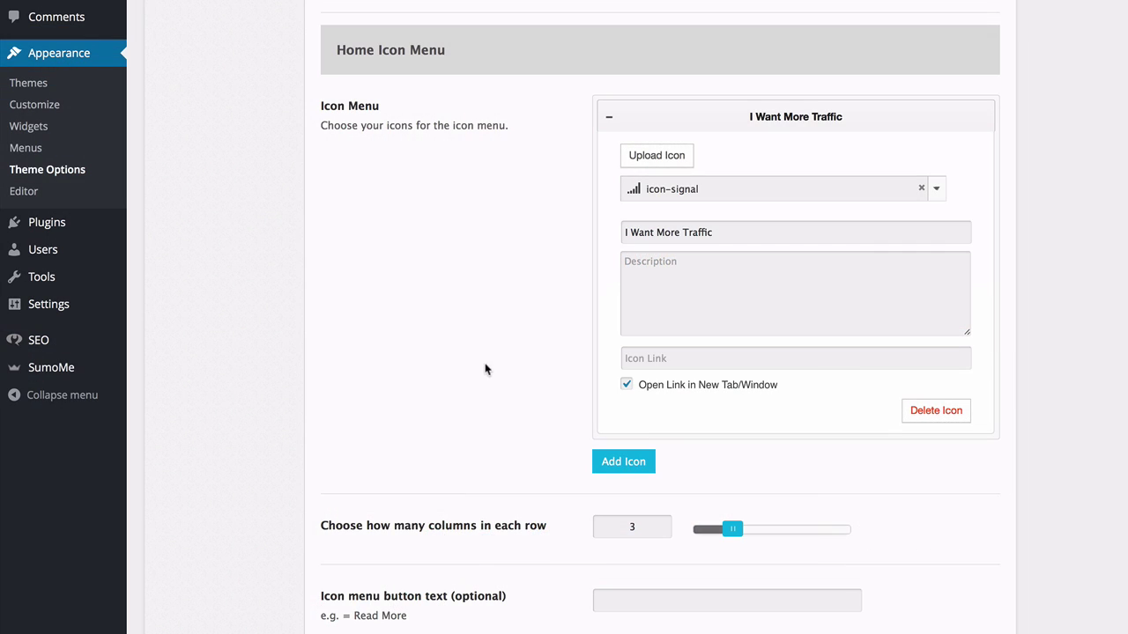
left_click(696, 358)
right_click(692, 355)
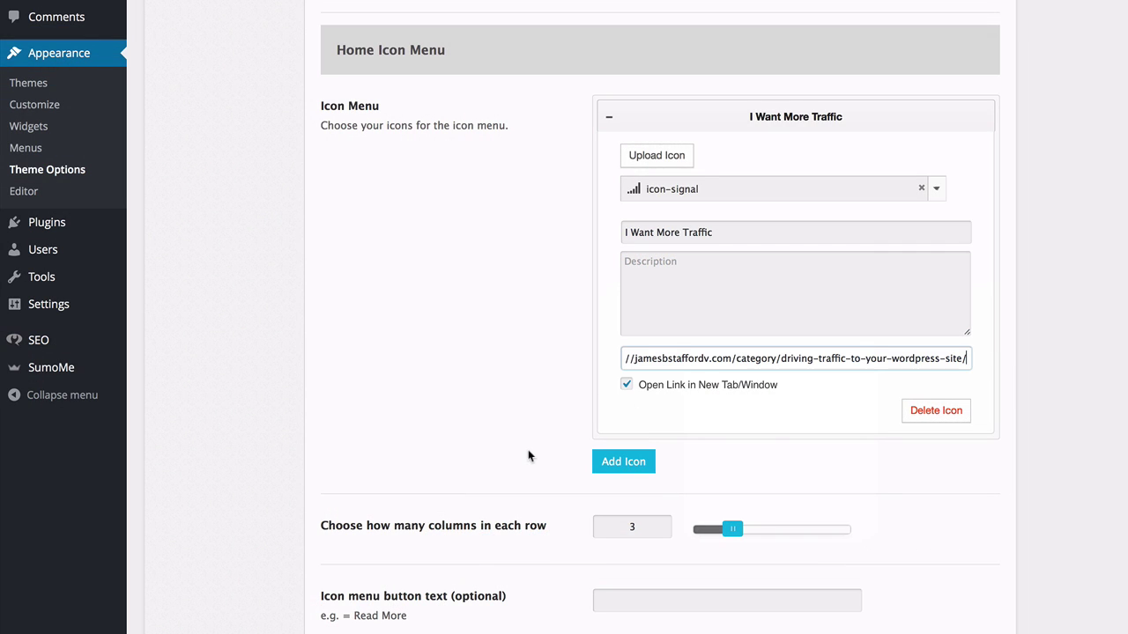
left_click_drag(773, 360, 584, 361)
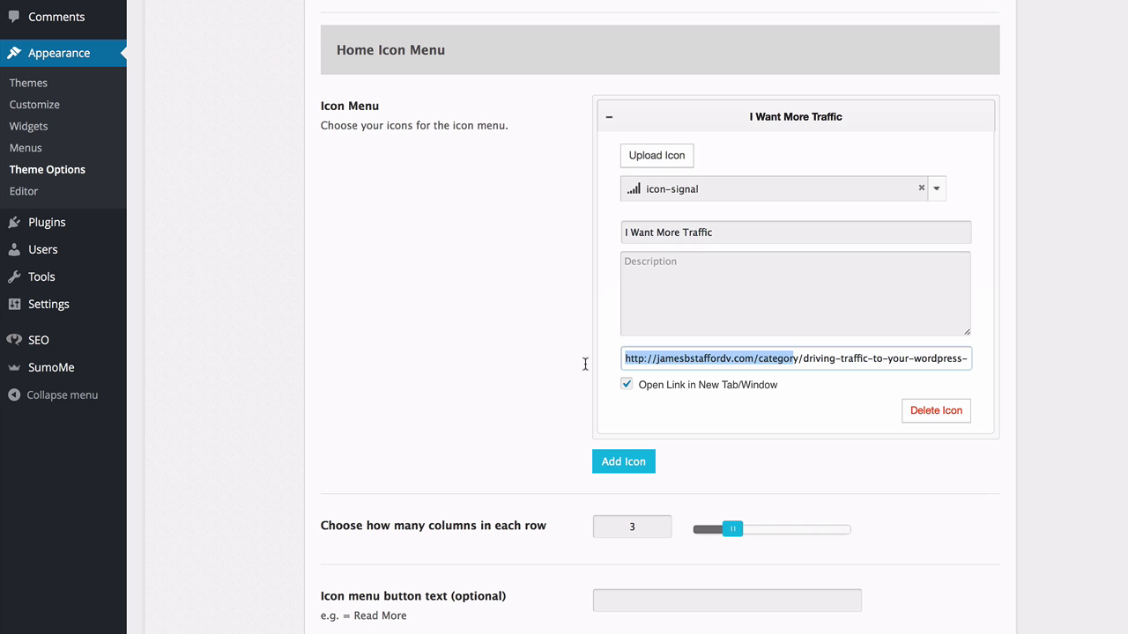
left_click(581, 362)
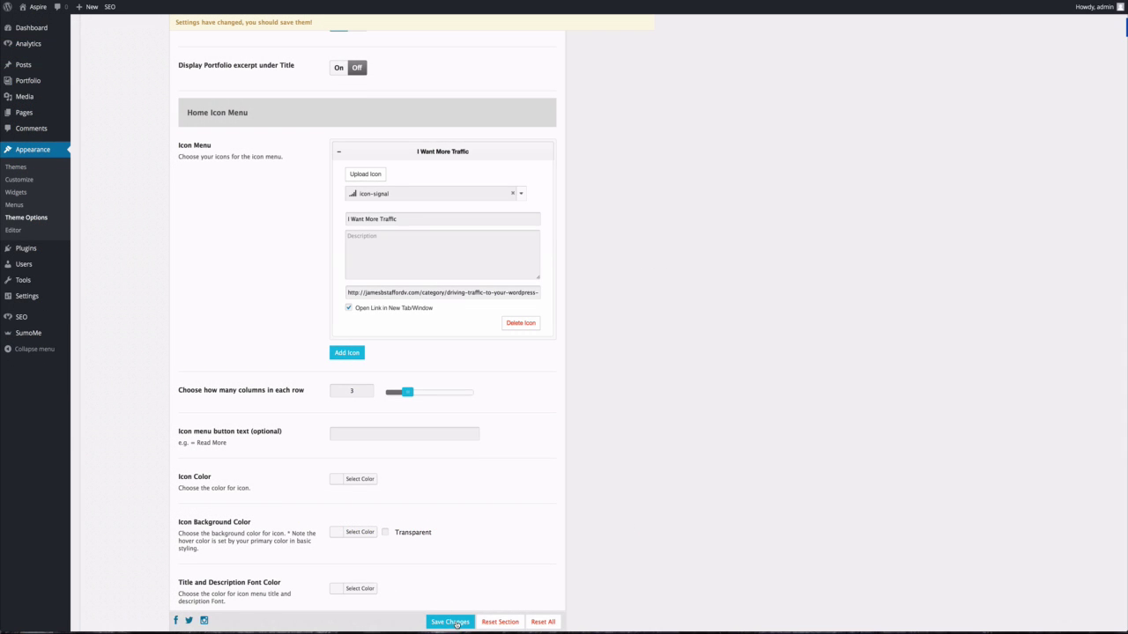
left_click(450, 622)
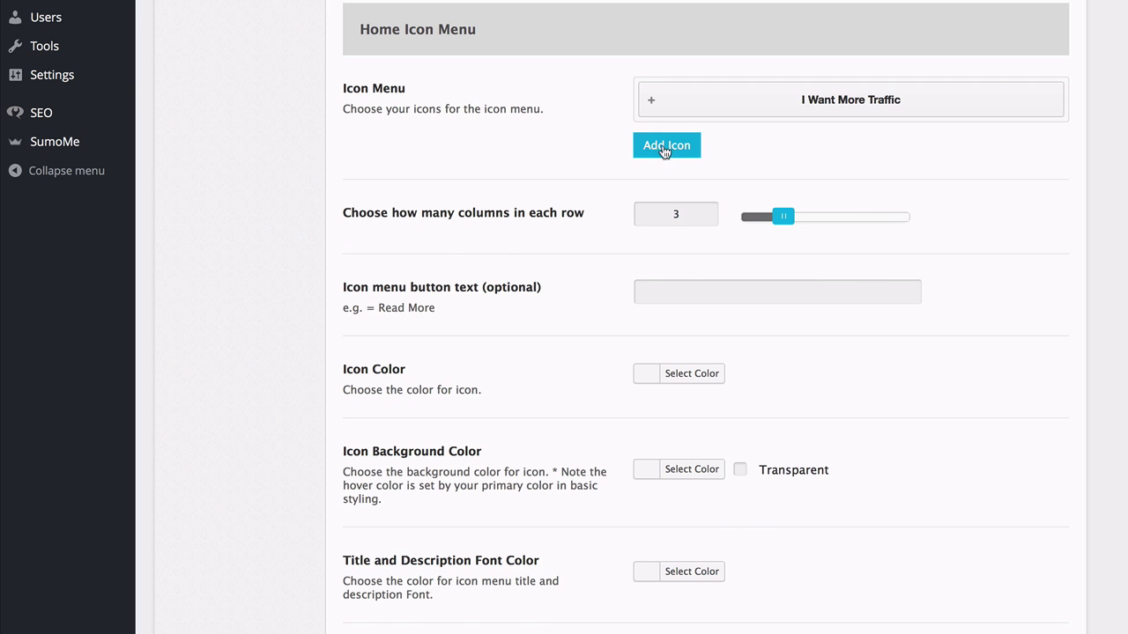
Add a second icon-menu item for 'I Want More Conversions' using the gears icon.
left_click(665, 147)
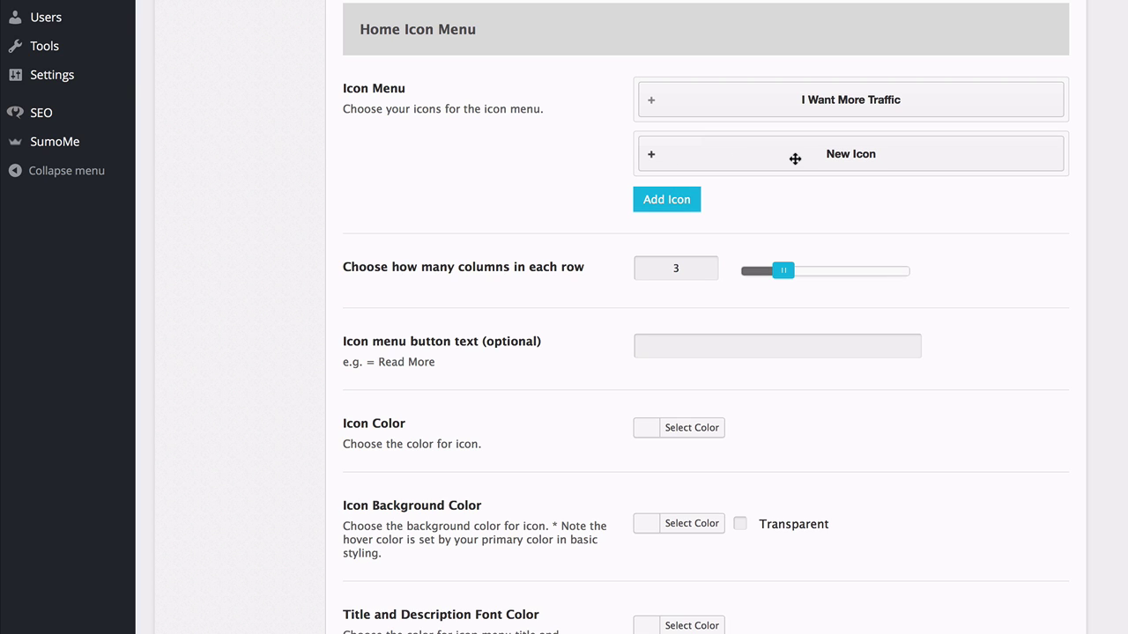
left_click(795, 159)
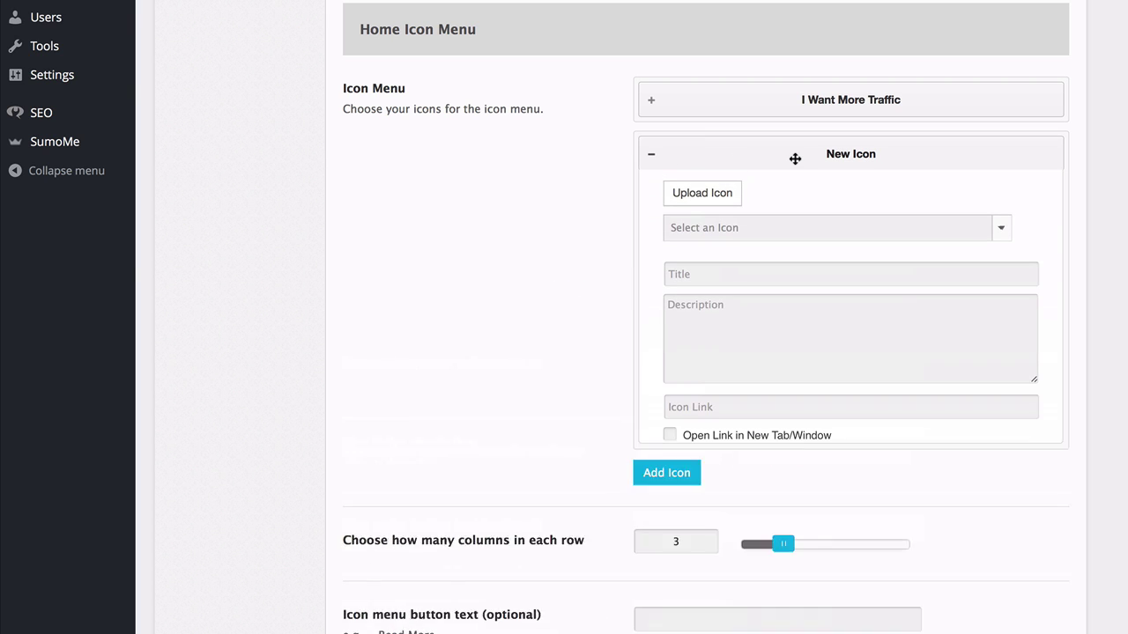
left_click(1001, 233)
scroll(843, 393, "down", 3)
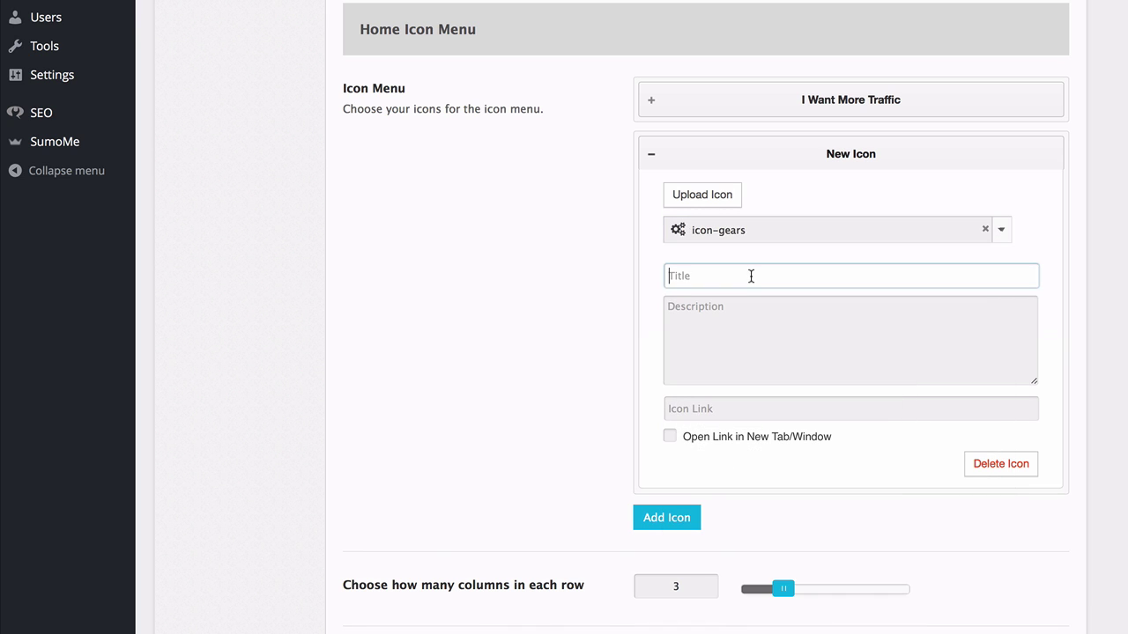
type("I want More Conversions")
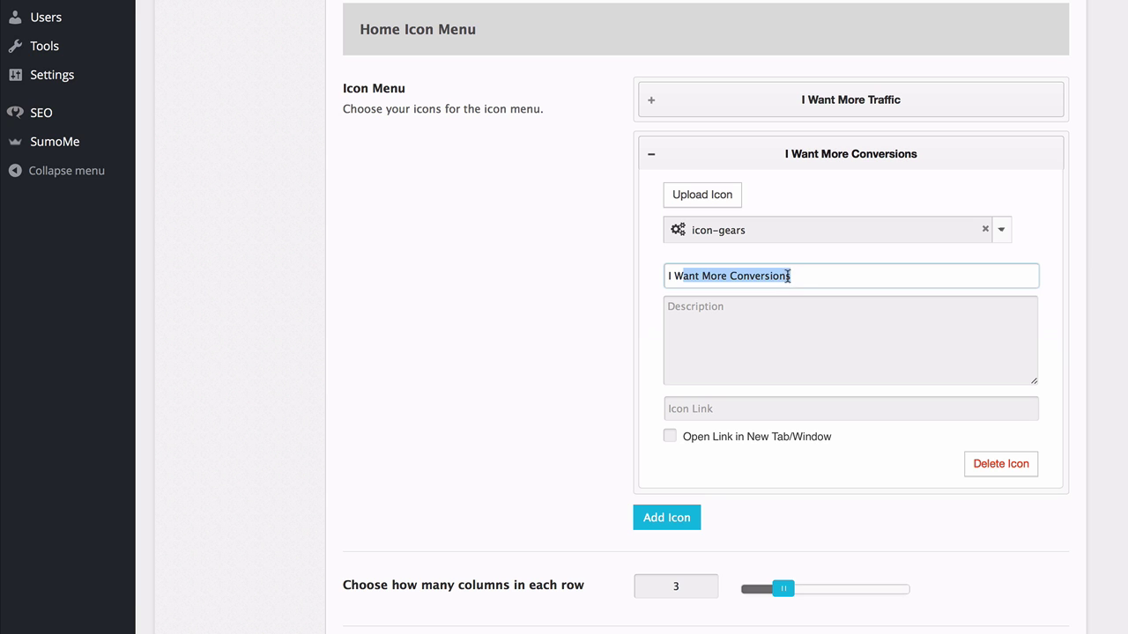
left_click(799, 276)
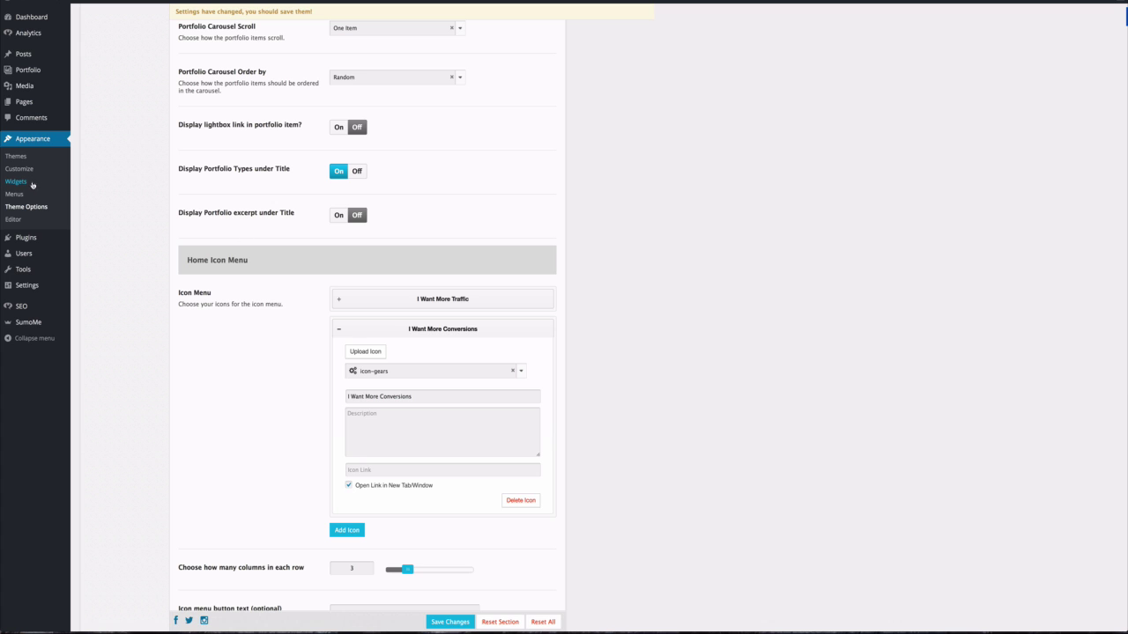
Open the Categories list separately and view the converting traffic into sales category page.
mouse_move(38, 57)
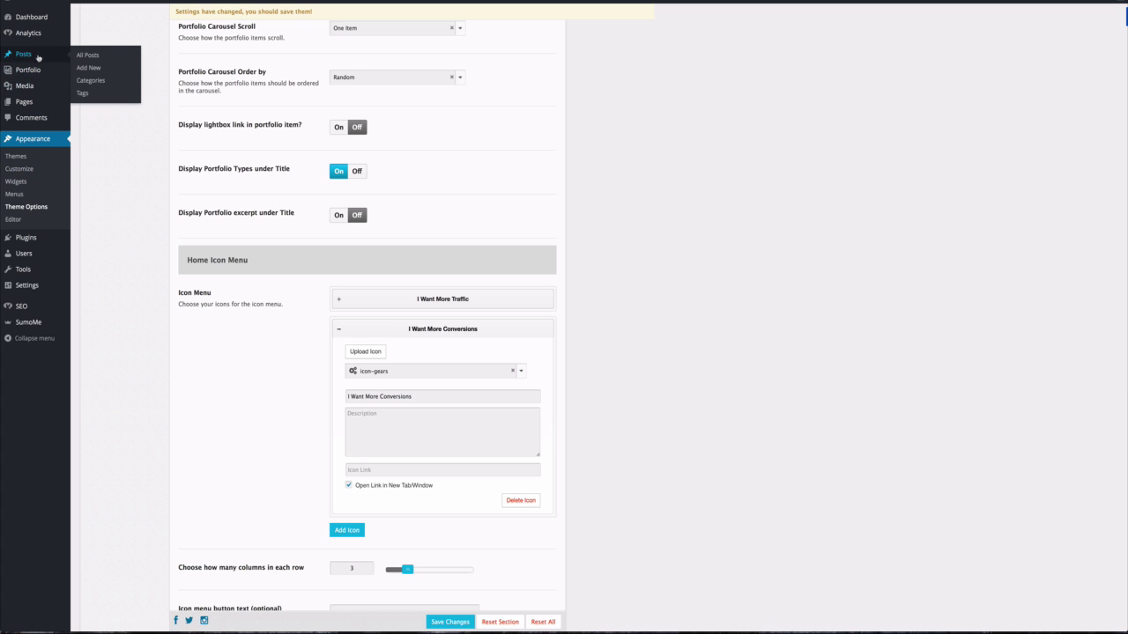
right_click(91, 84)
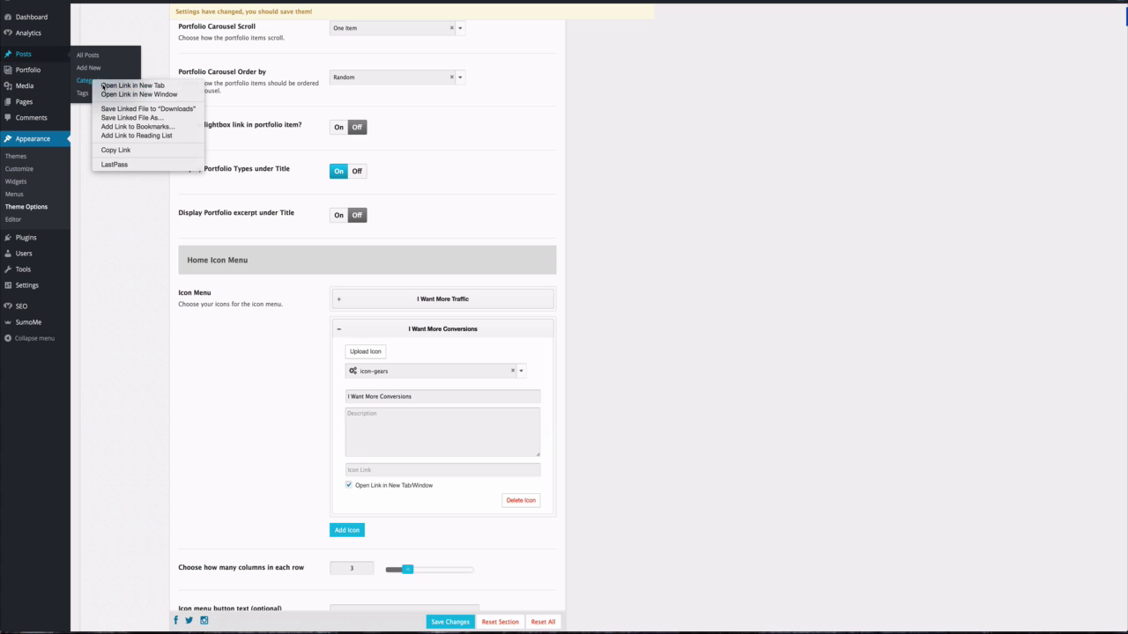
left_click(104, 86)
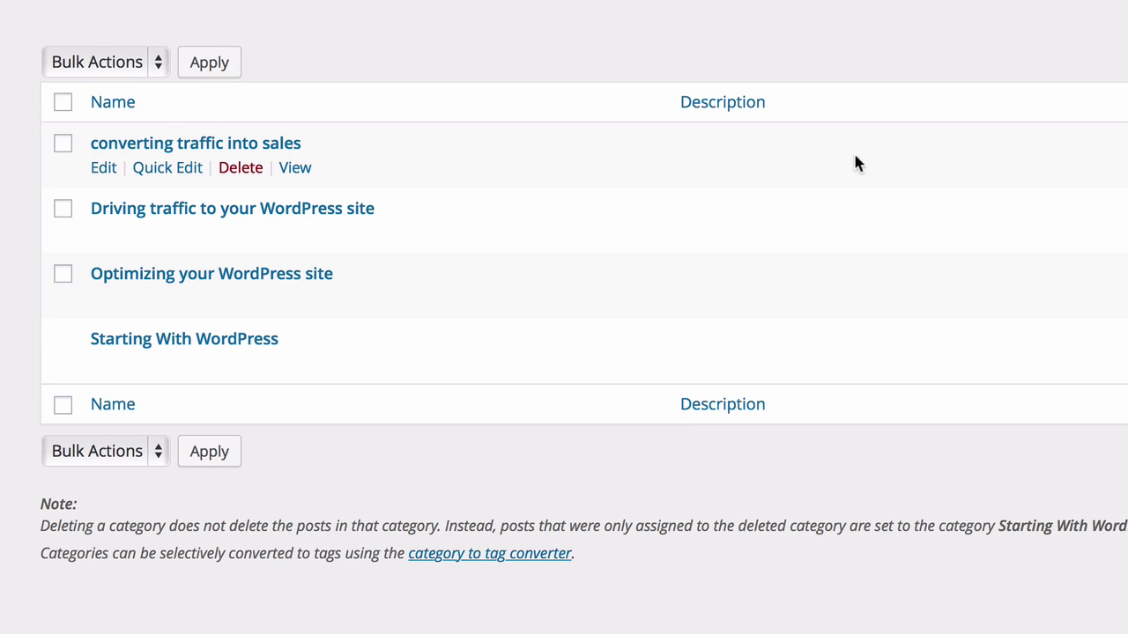
left_click(297, 169)
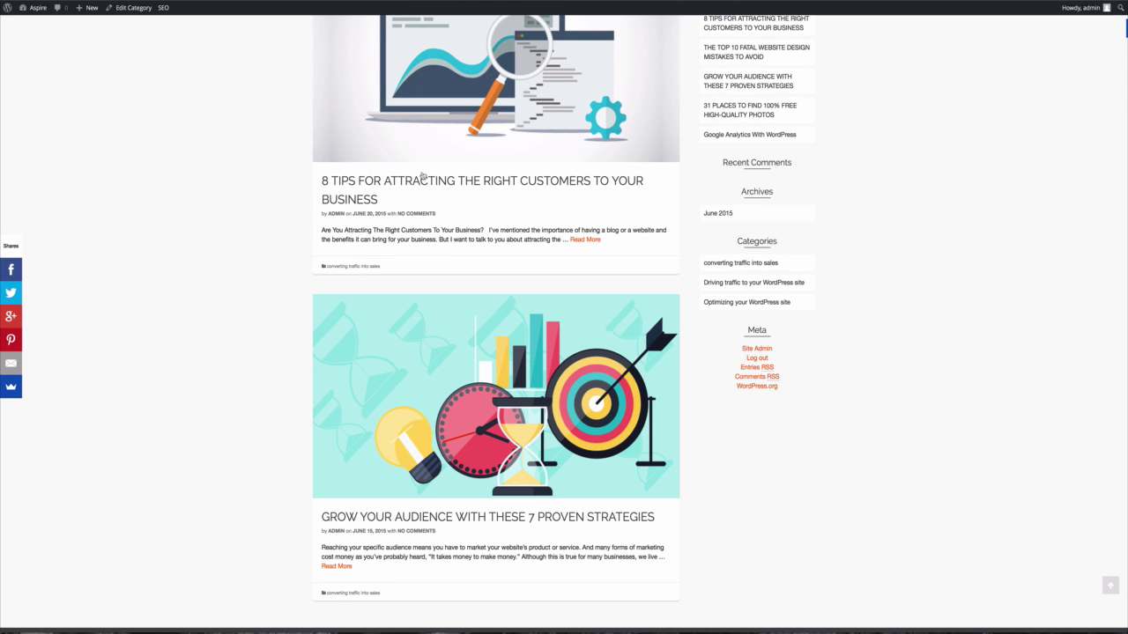
scroll(422, 177, "up", 3)
scroll(422, 177, "down", 2)
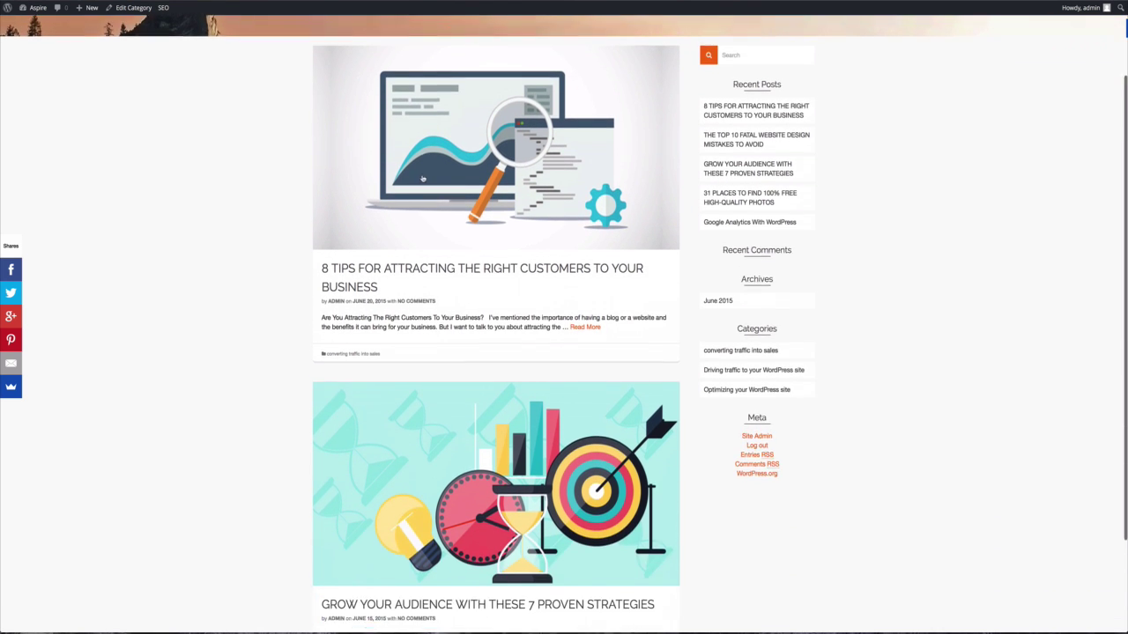
scroll(421, 179, "up", 3)
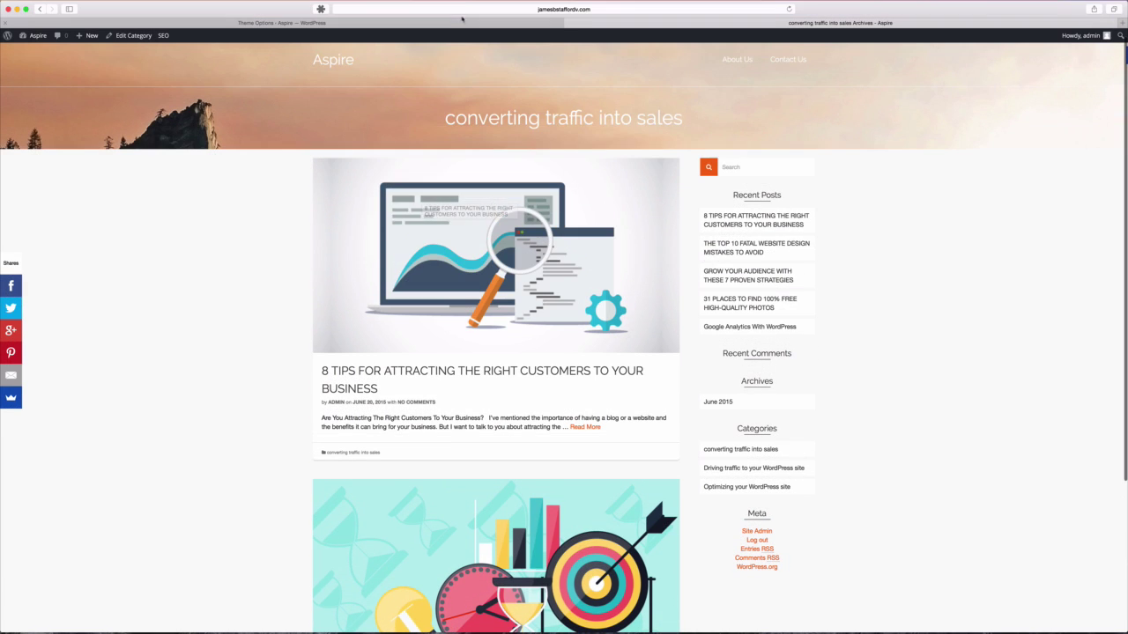
Copy the sales category page address and go back to the theme options page.
left_click(447, 9)
right_click(448, 9)
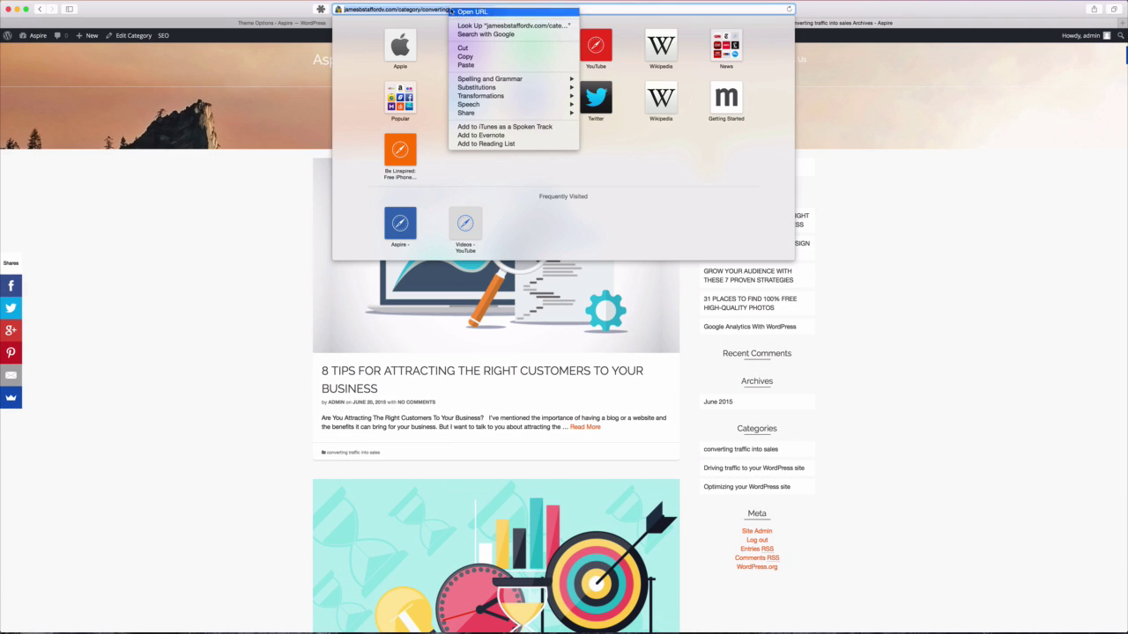
left_click(486, 57)
left_click(225, 206)
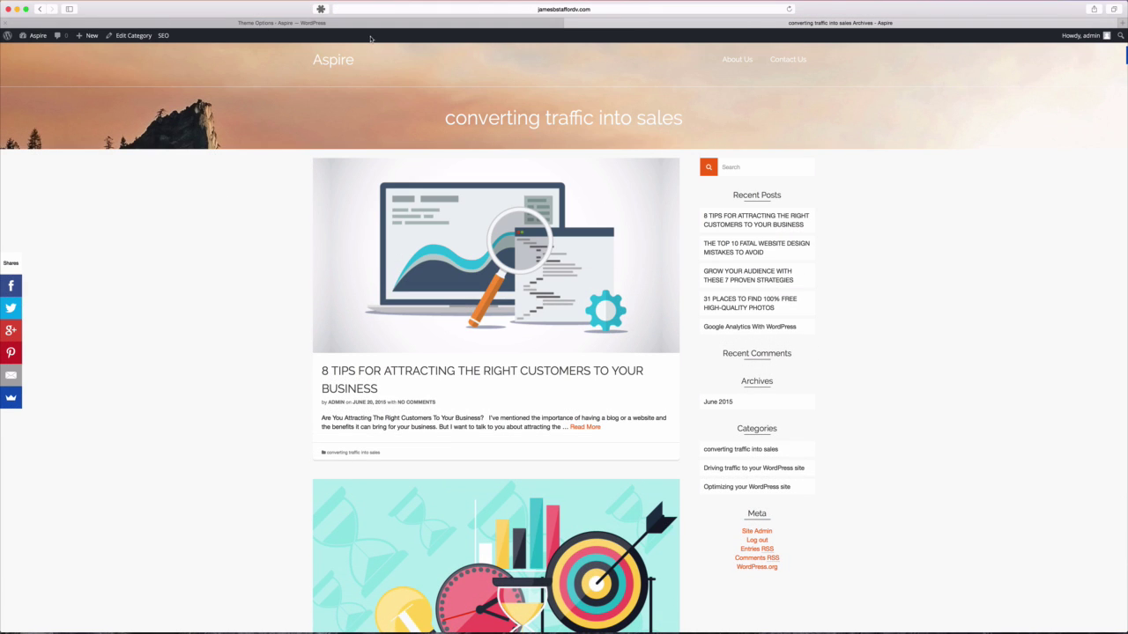
left_click(336, 24)
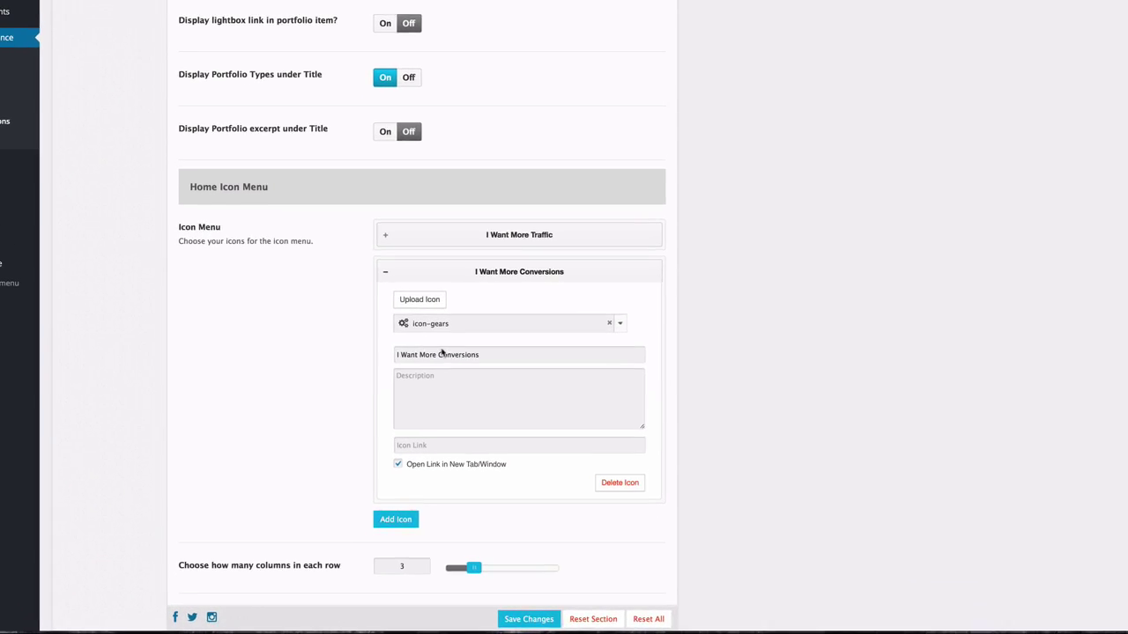
Paste the sales category address into the I Want More Conversions Icon Link.
left_click(487, 404)
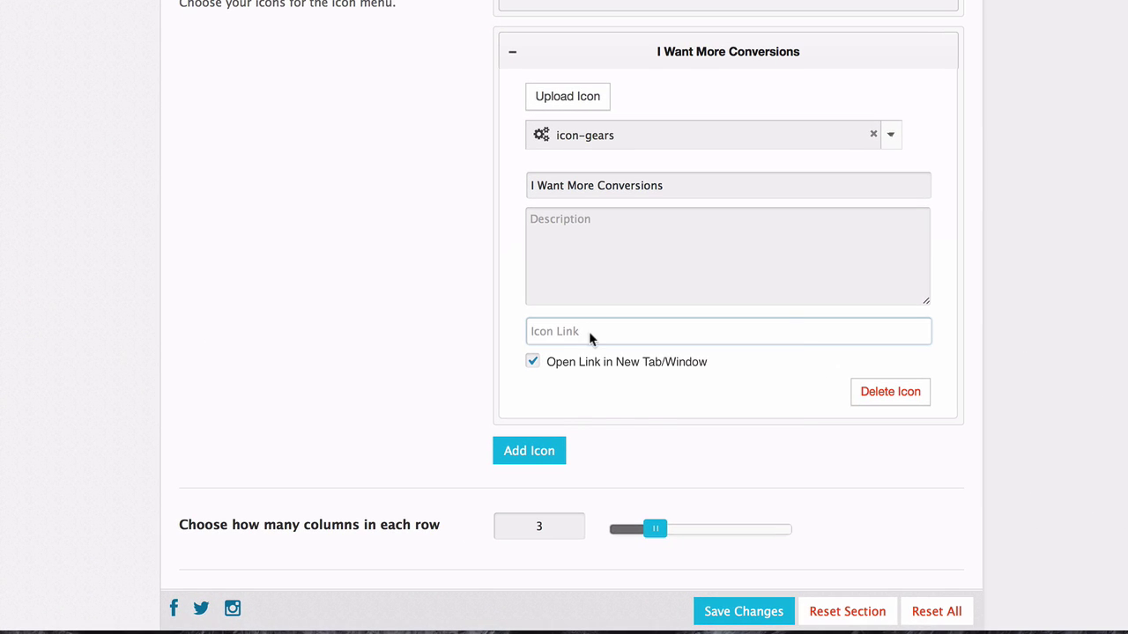
right_click(492, 404)
left_click(633, 378)
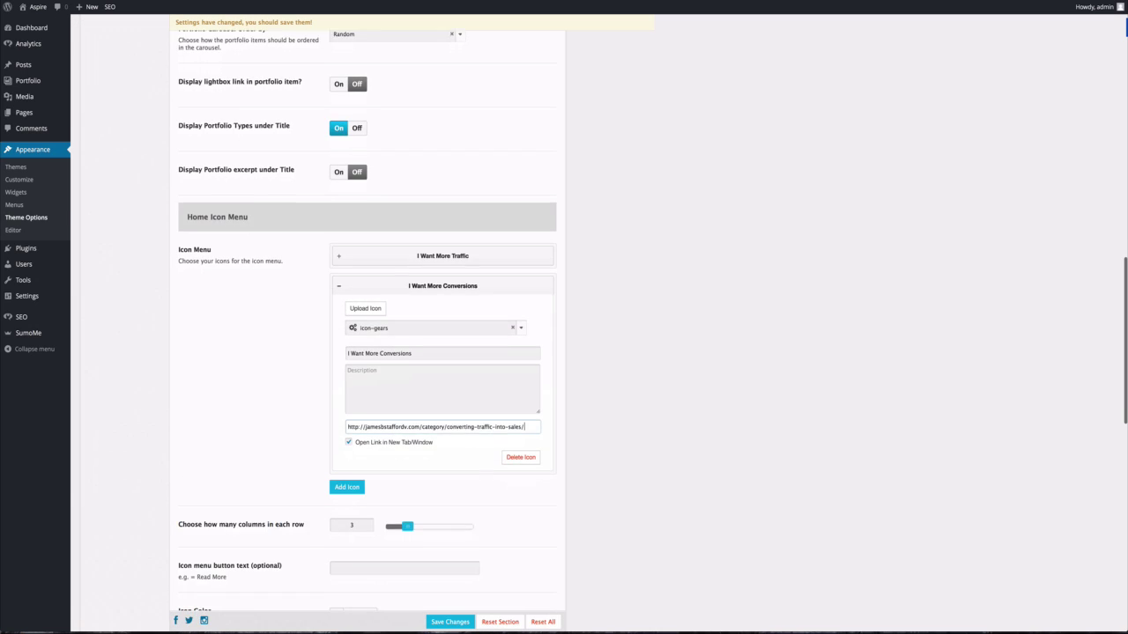
Add an icon-rocket item titled 'I Want Inspiration' that opens in a new tab.
scroll(367, 320, "down", 1)
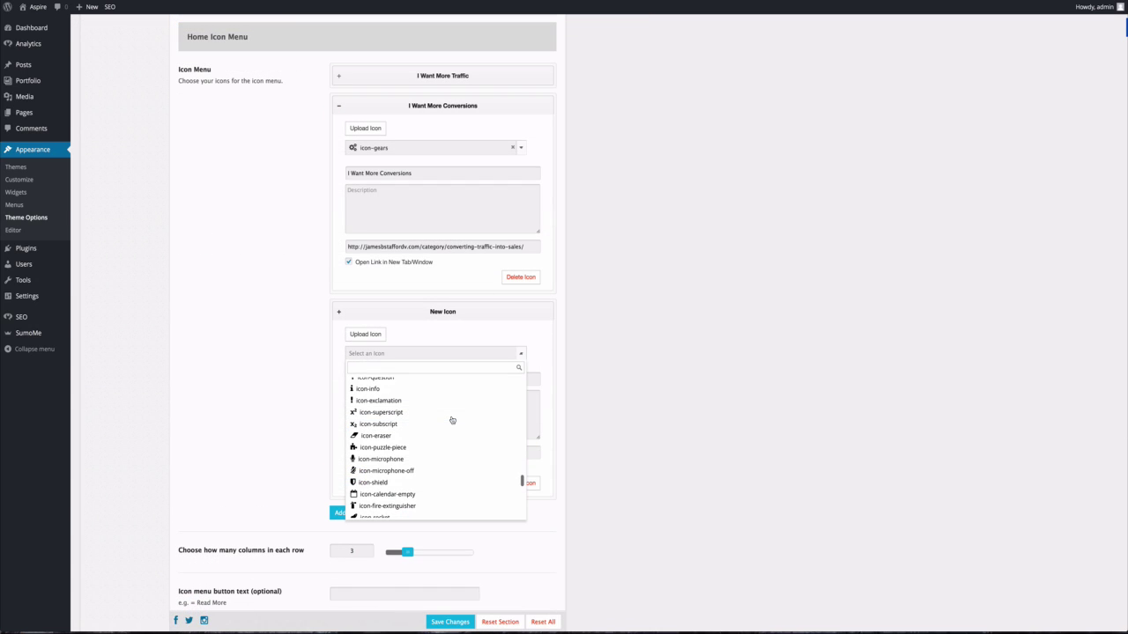
scroll(452, 420, "down", 2)
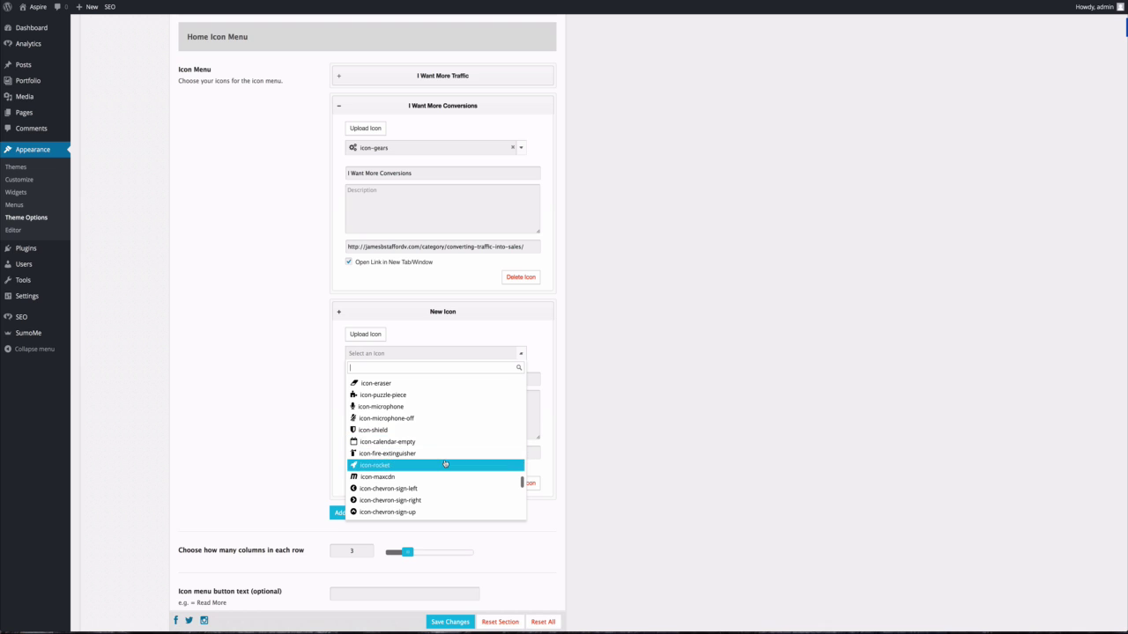
left_click(445, 464)
left_click(418, 385)
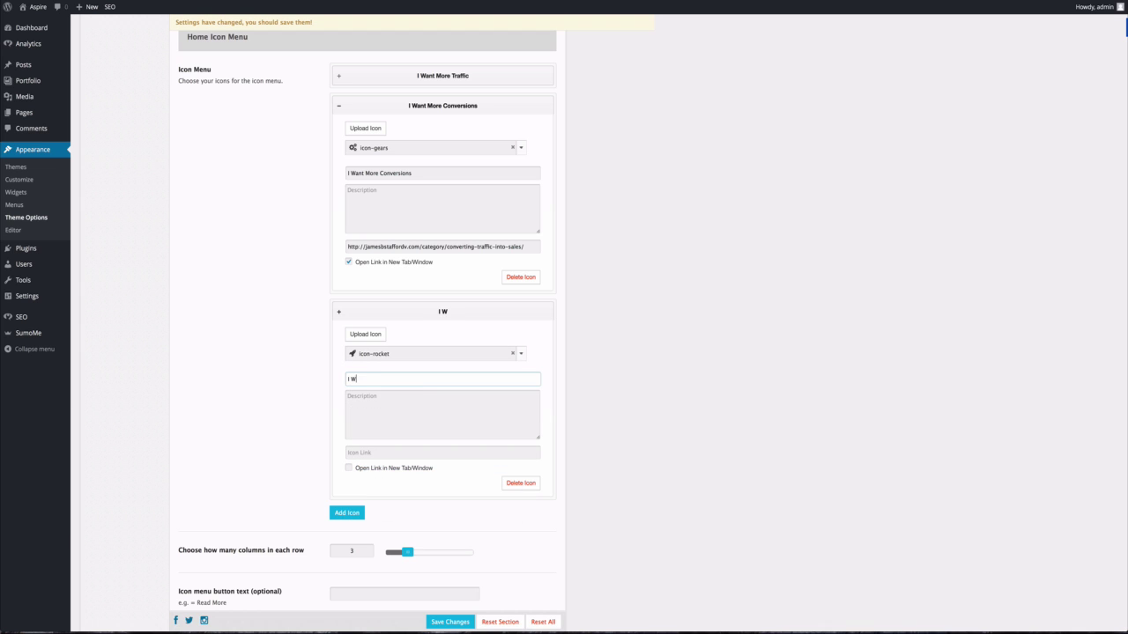
type("I Want Inspiration")
left_click(349, 469)
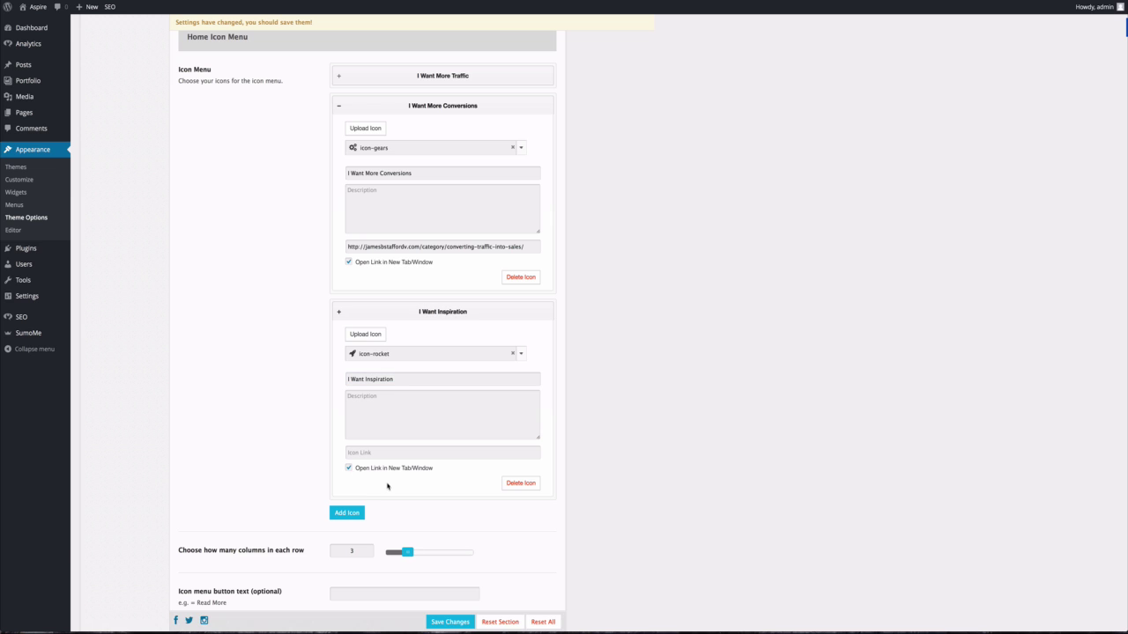
Link the I Want Inspiration icon to the Inspiration portfolio-type page URL and save.
left_click(391, 452)
left_click(296, 438)
mouse_move(36, 85)
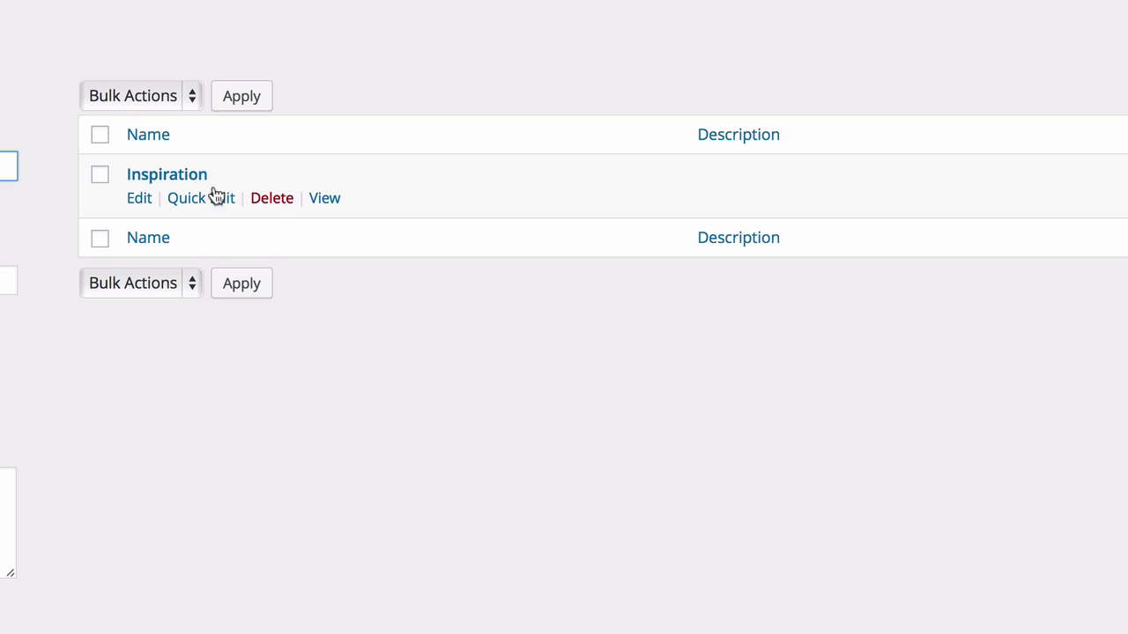
left_click(326, 199)
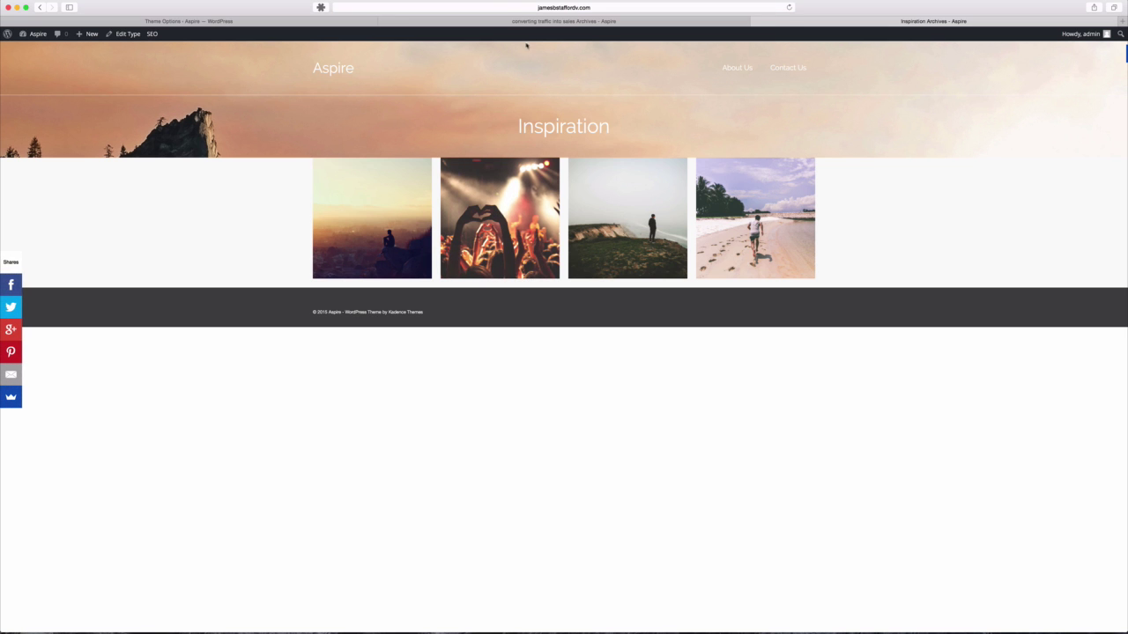
left_click(528, 8)
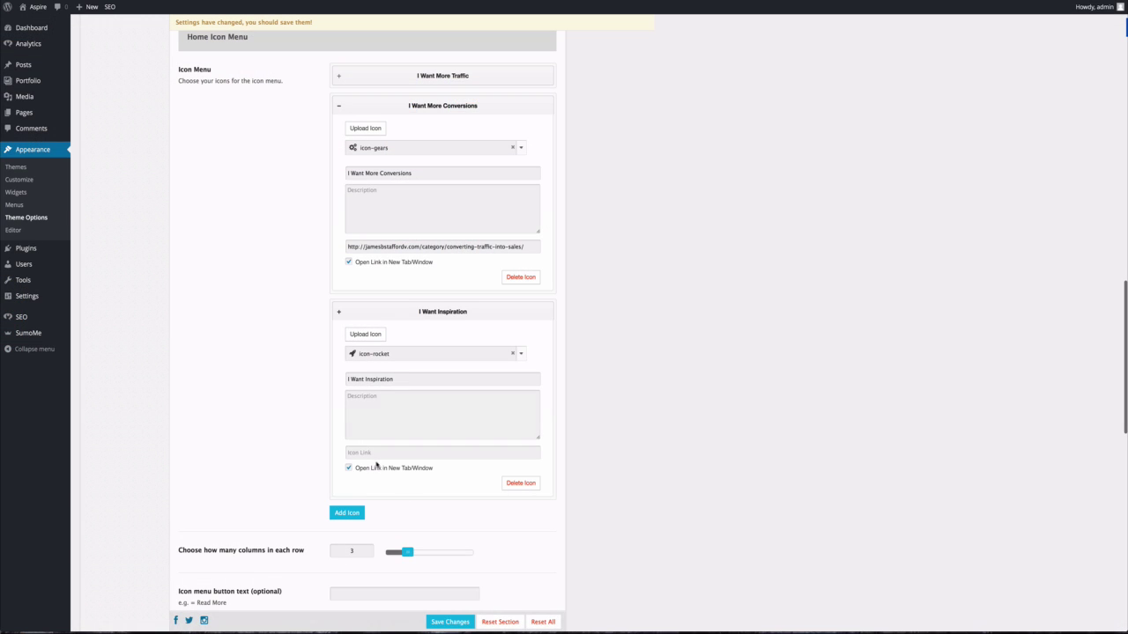
left_click(376, 452)
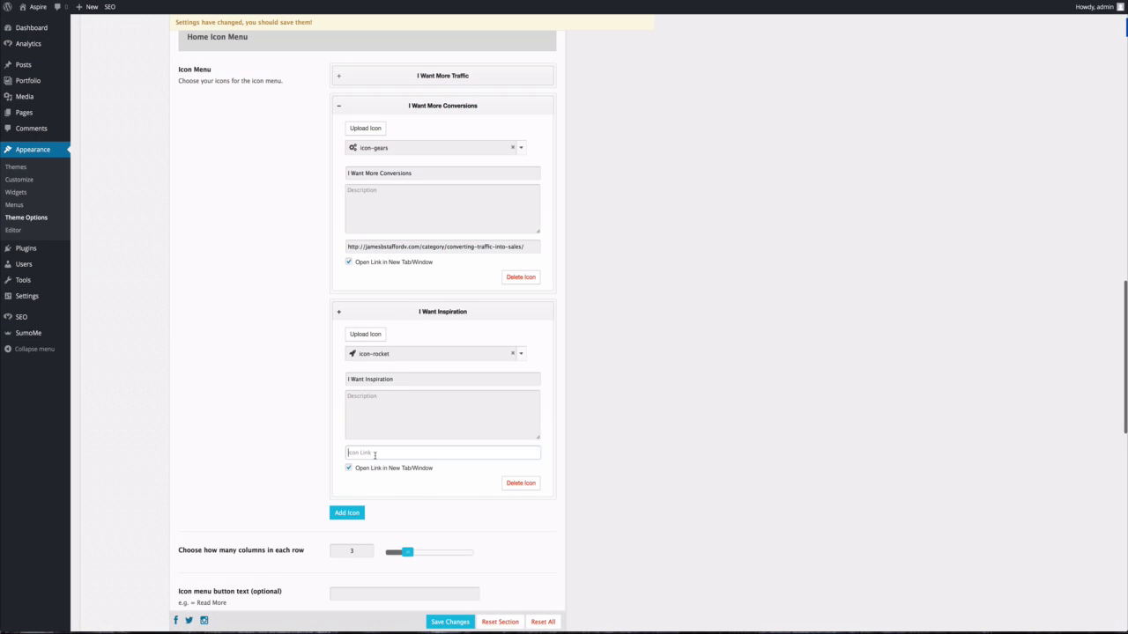
right_click(377, 453)
left_click(395, 473)
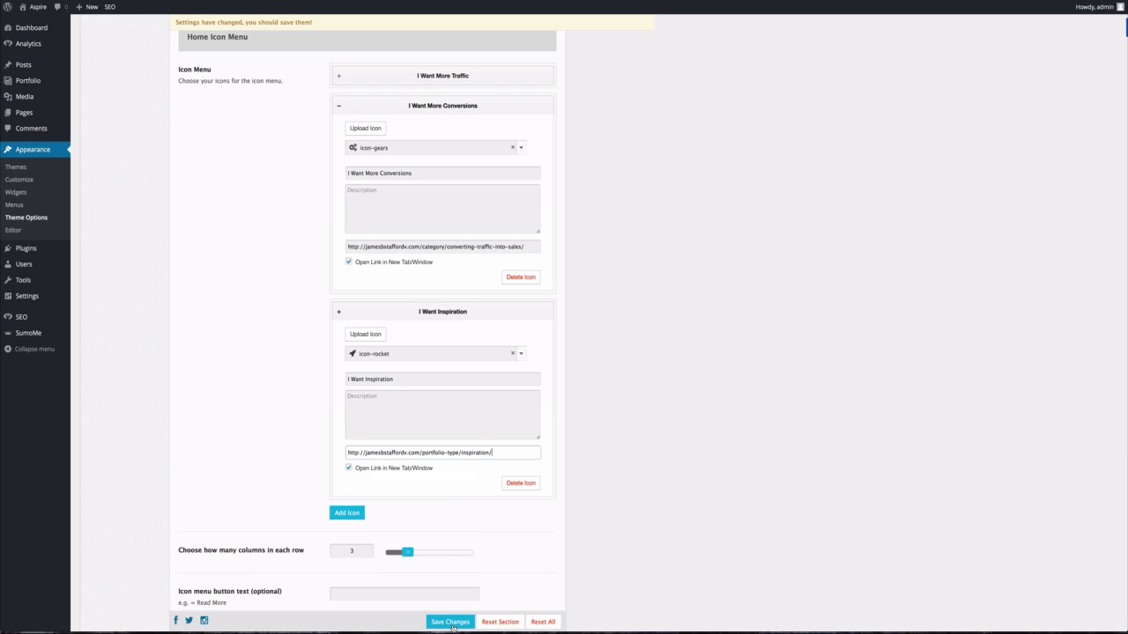
left_click(451, 622)
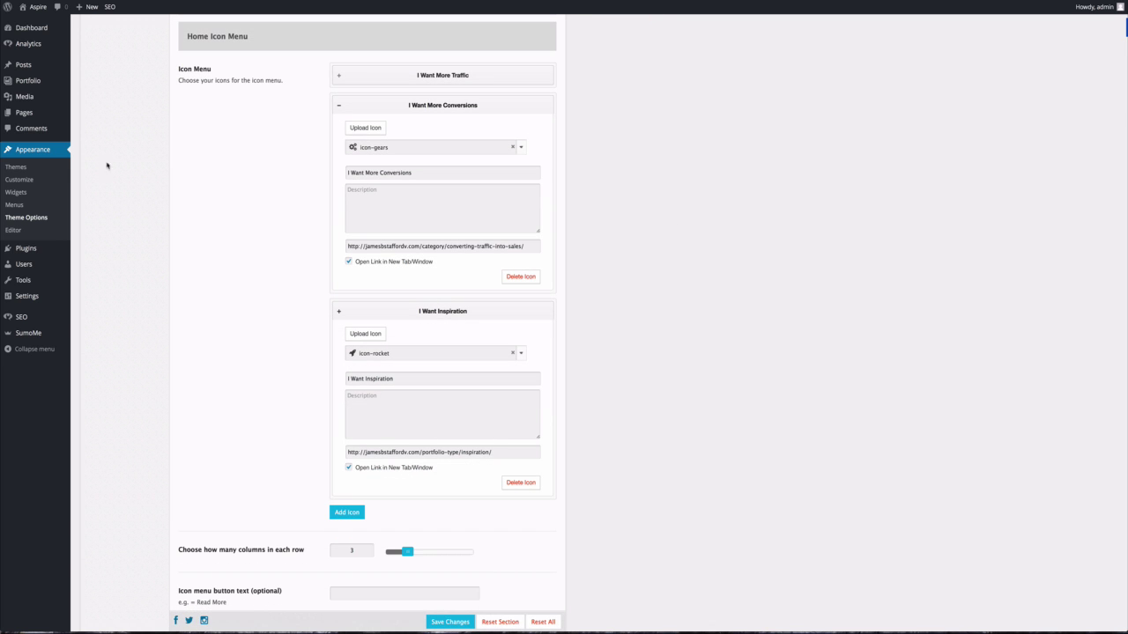
View the live Inspiration portfolio-type page from the Portfolio Types list.
mouse_move(27, 81)
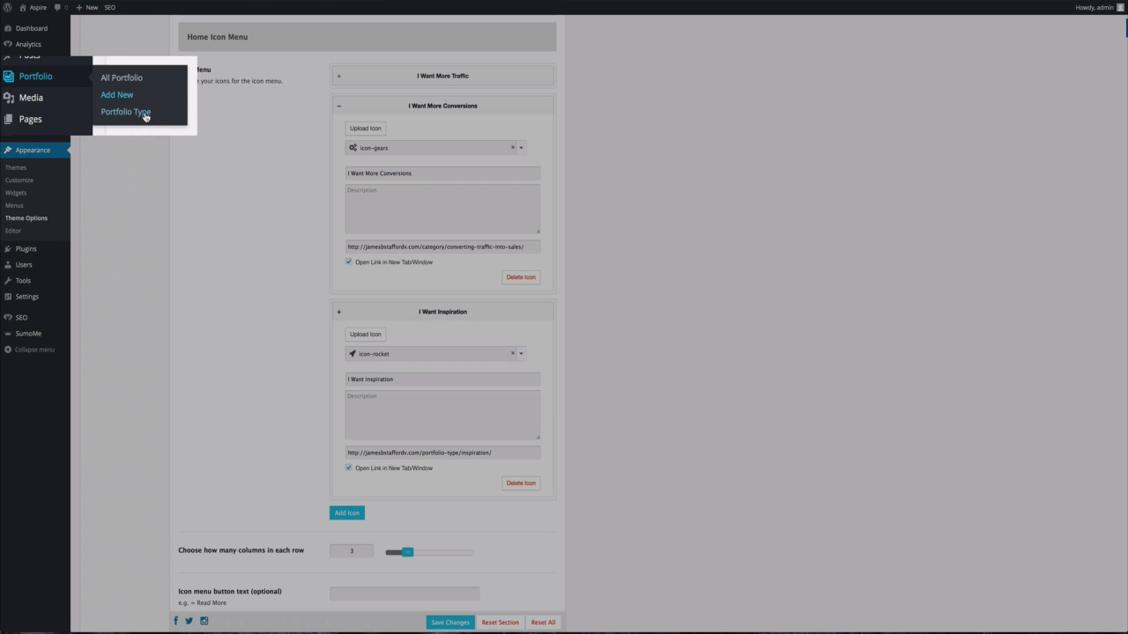
left_click(144, 112)
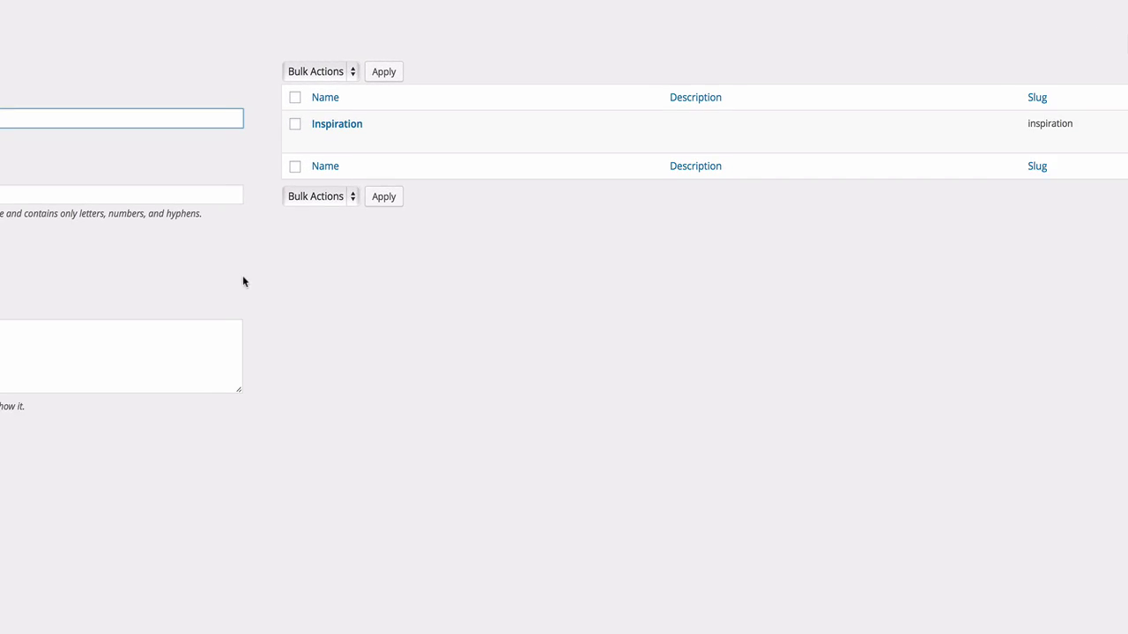
mouse_move(481, 106)
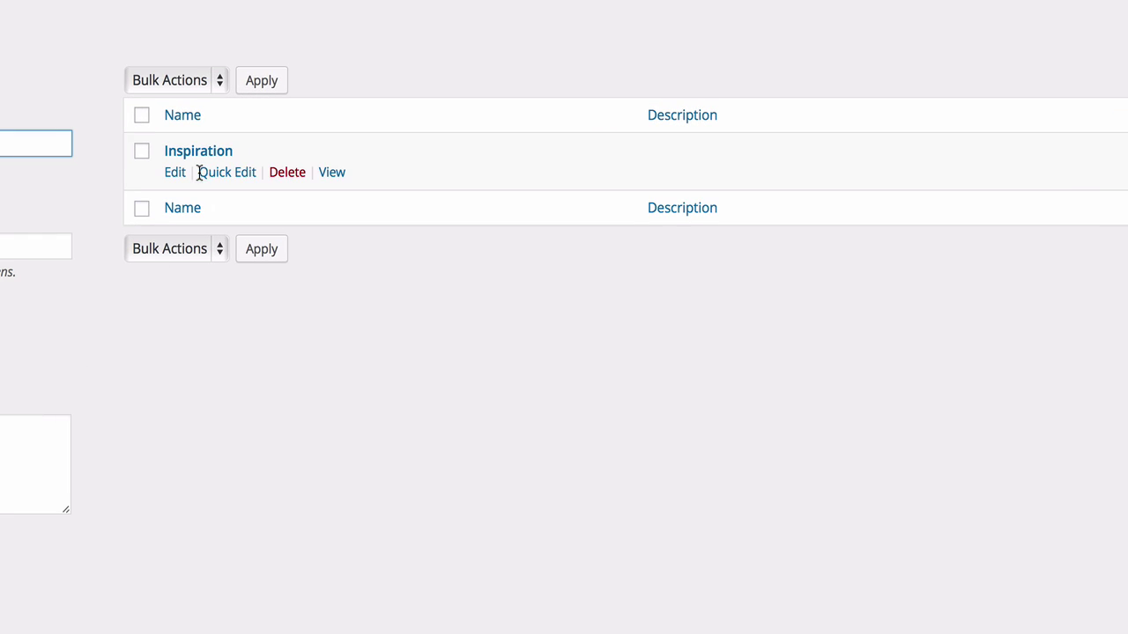
left_click(332, 173)
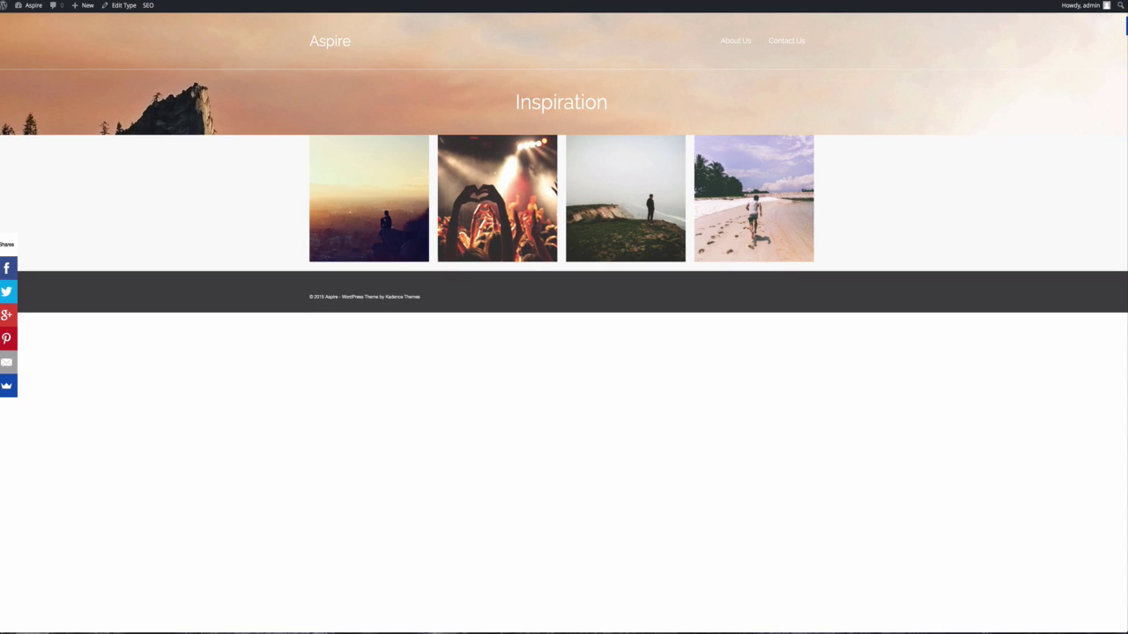
mouse_move(24, 7)
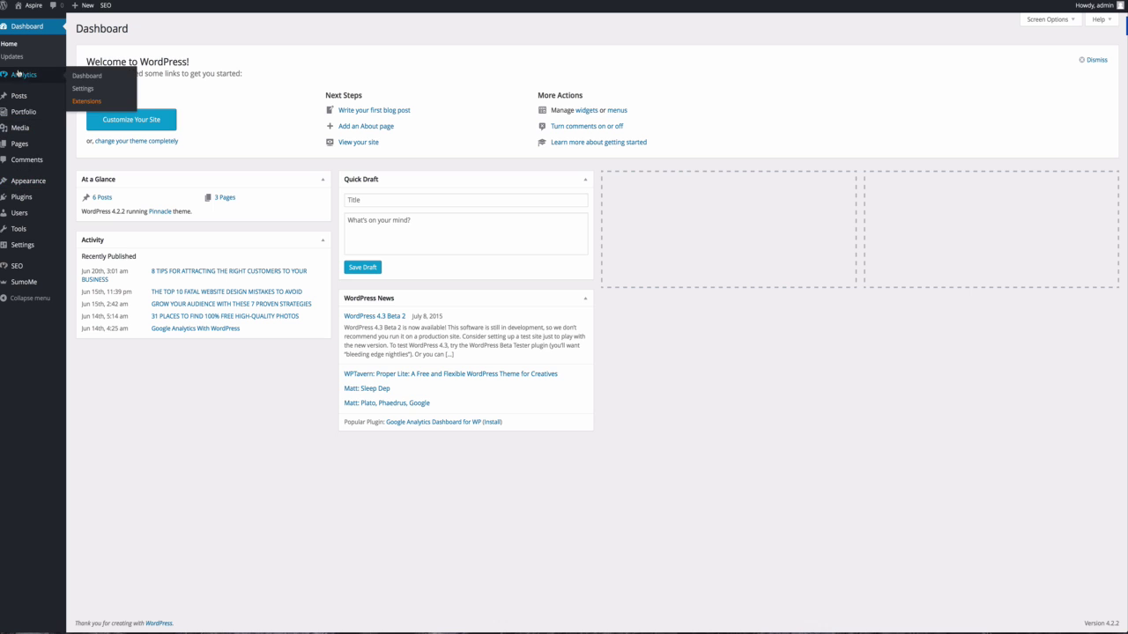
Move Icon Menu from Disabled to the top of the Enabled Home Layout sections and save.
mouse_move(31, 183)
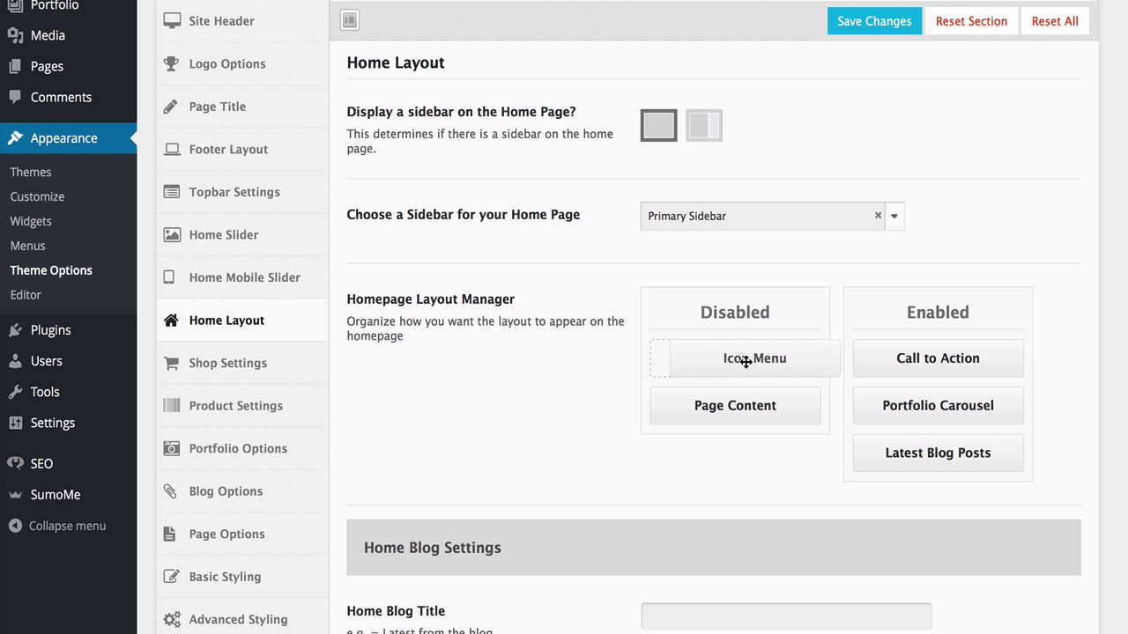
left_click_drag(745, 361, 931, 358)
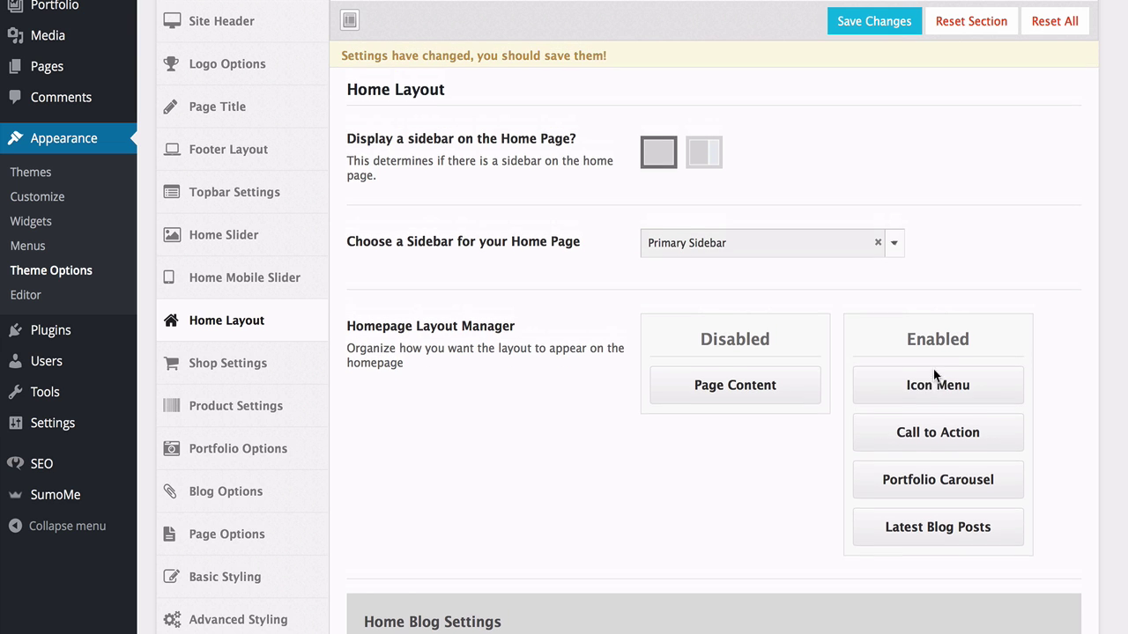
left_click(890, 29)
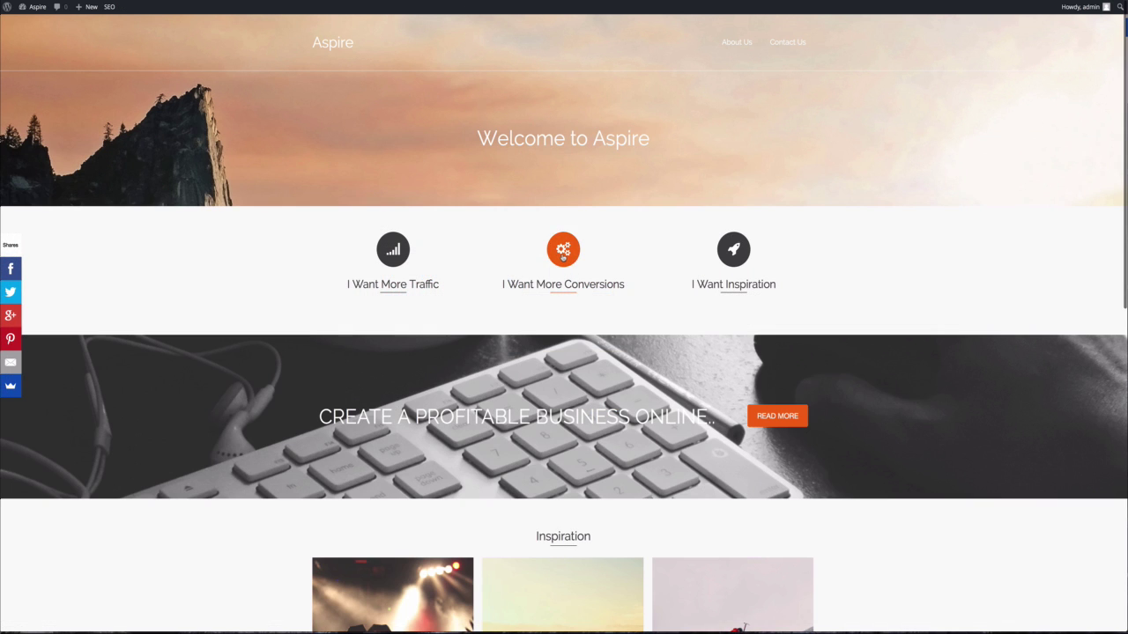
Follow the homepage's I Want More Conversions icon to the converting traffic into sales category page.
left_click(564, 249)
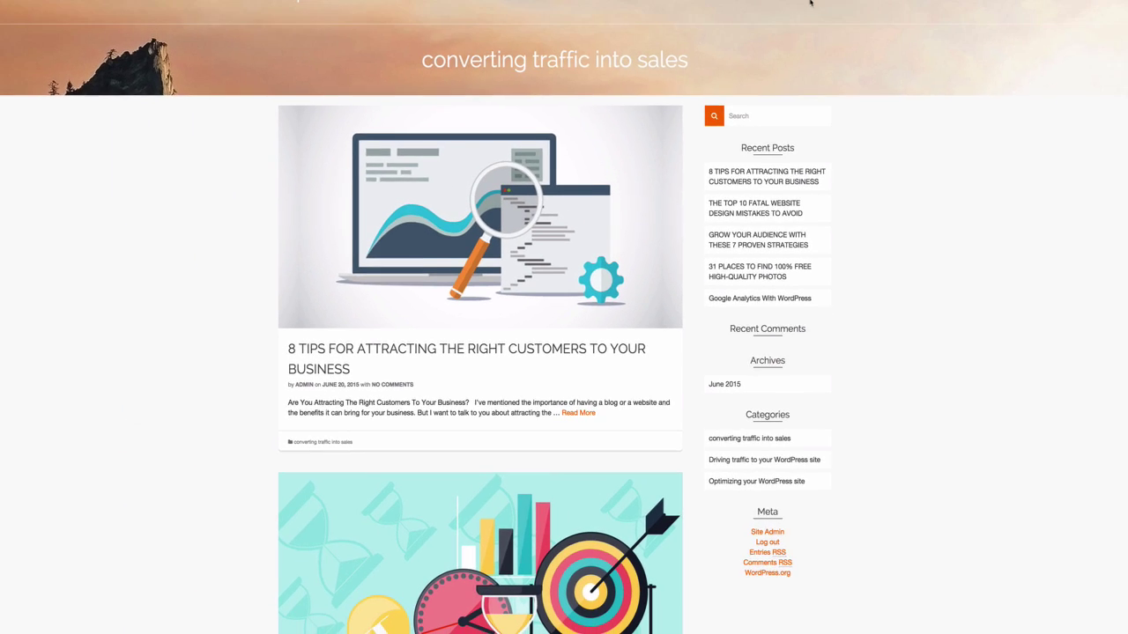
mouse_move(41, 11)
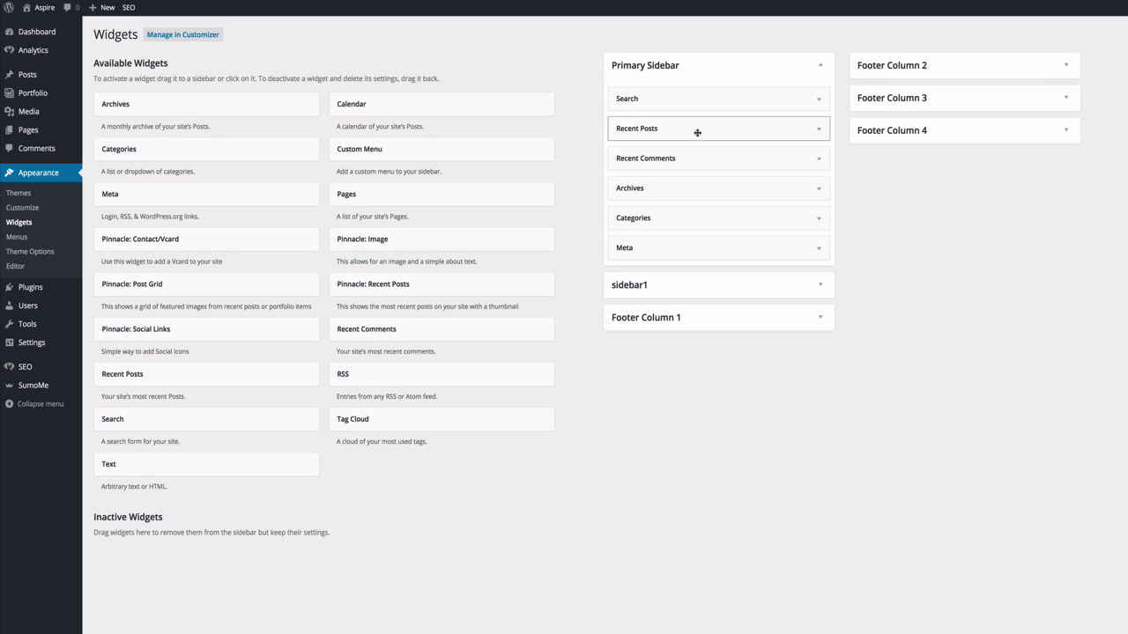
Drag Archives and Meta out of the Primary Sidebar and put Pinnacle: Social Links at its top.
left_click_drag(700, 188, 398, 189)
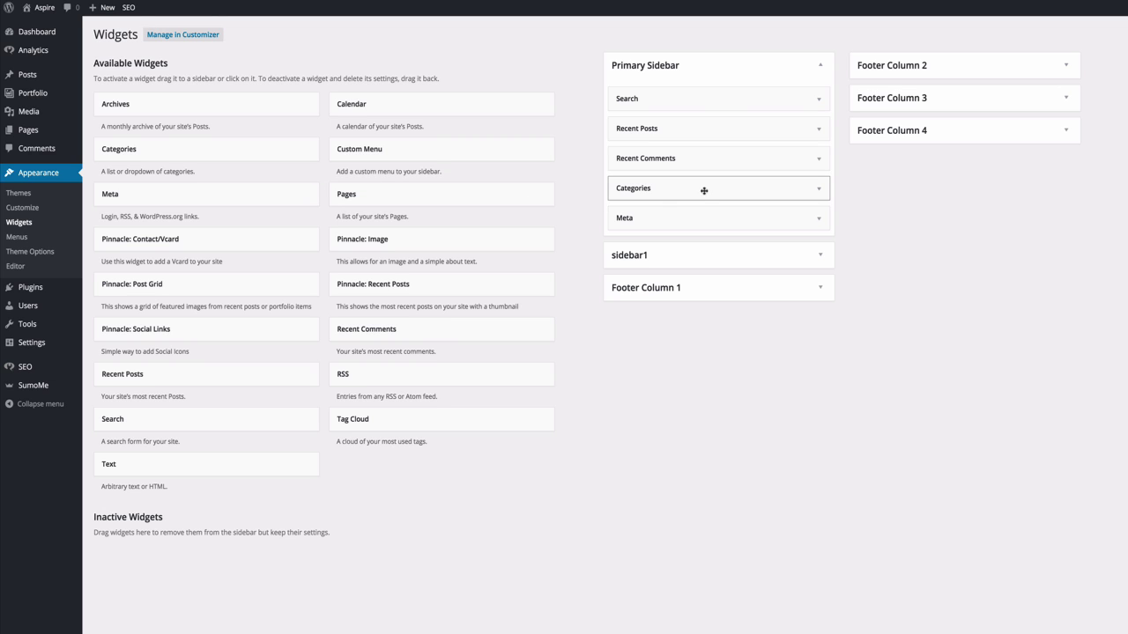
left_click_drag(705, 219, 351, 206)
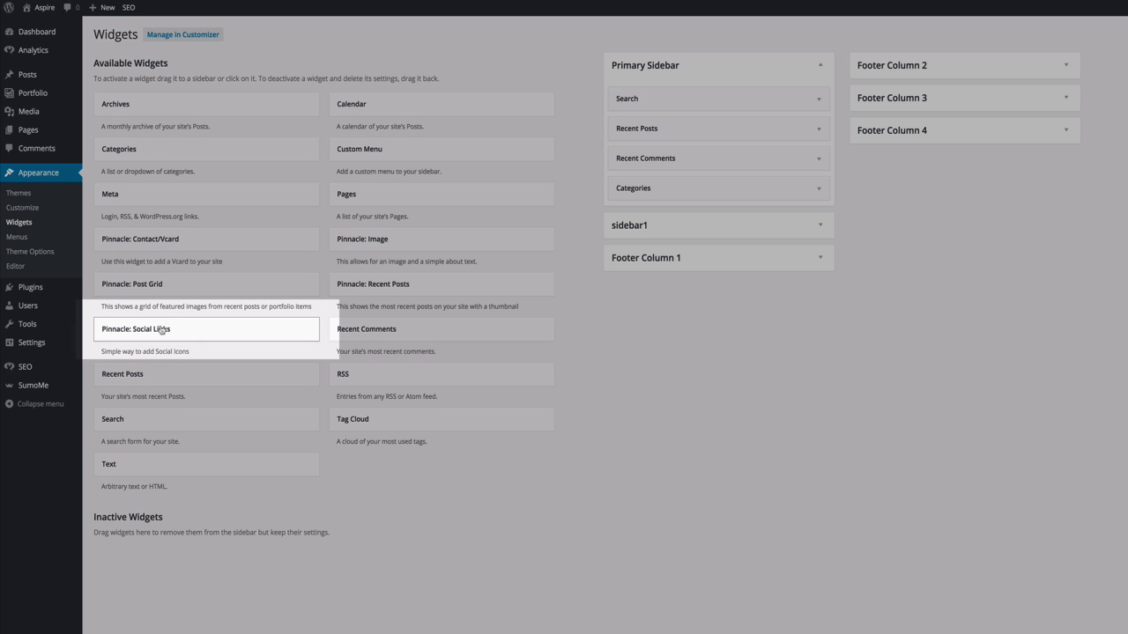
left_click_drag(162, 331, 672, 97)
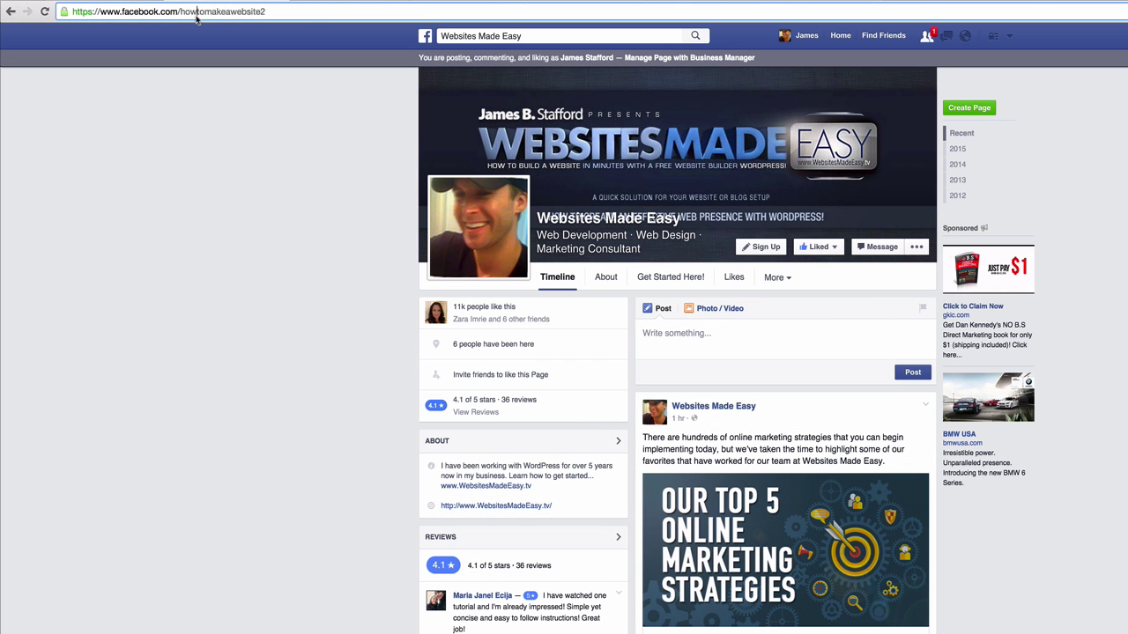
Copy the Facebook page address and paste it into the widget's Facebook field.
left_click(195, 17)
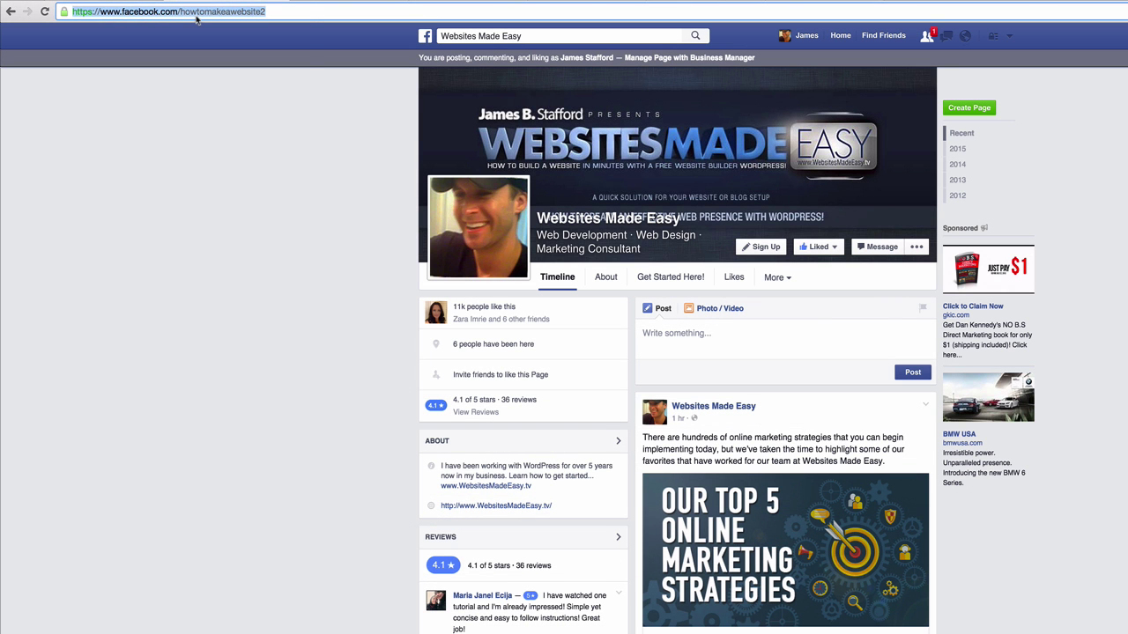
right_click(195, 9)
left_click(215, 25)
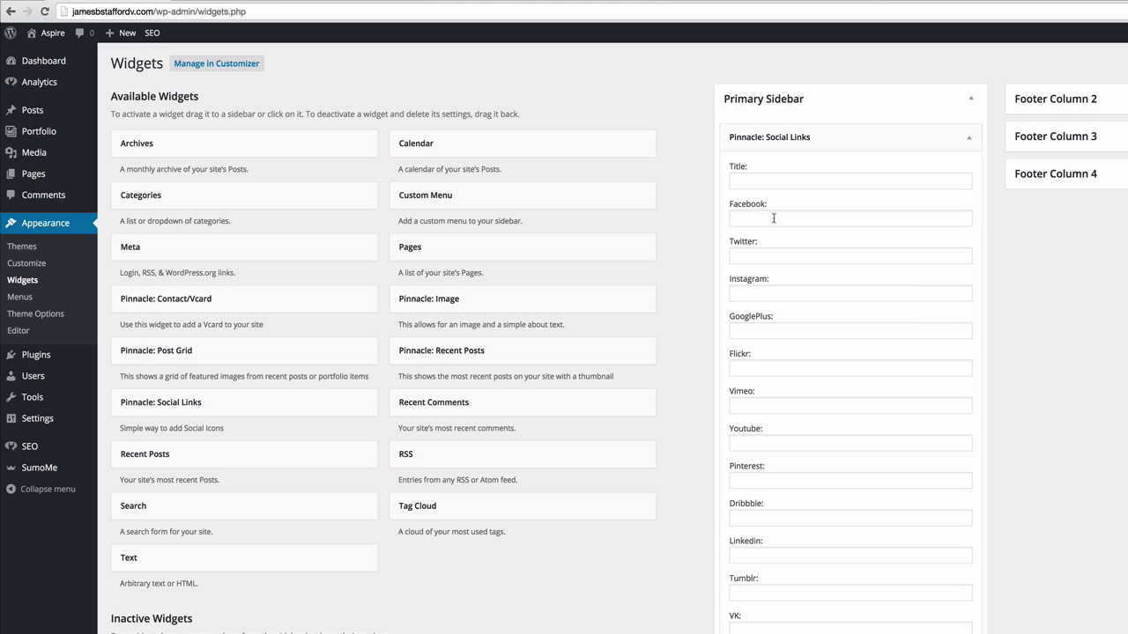
right_click(774, 219)
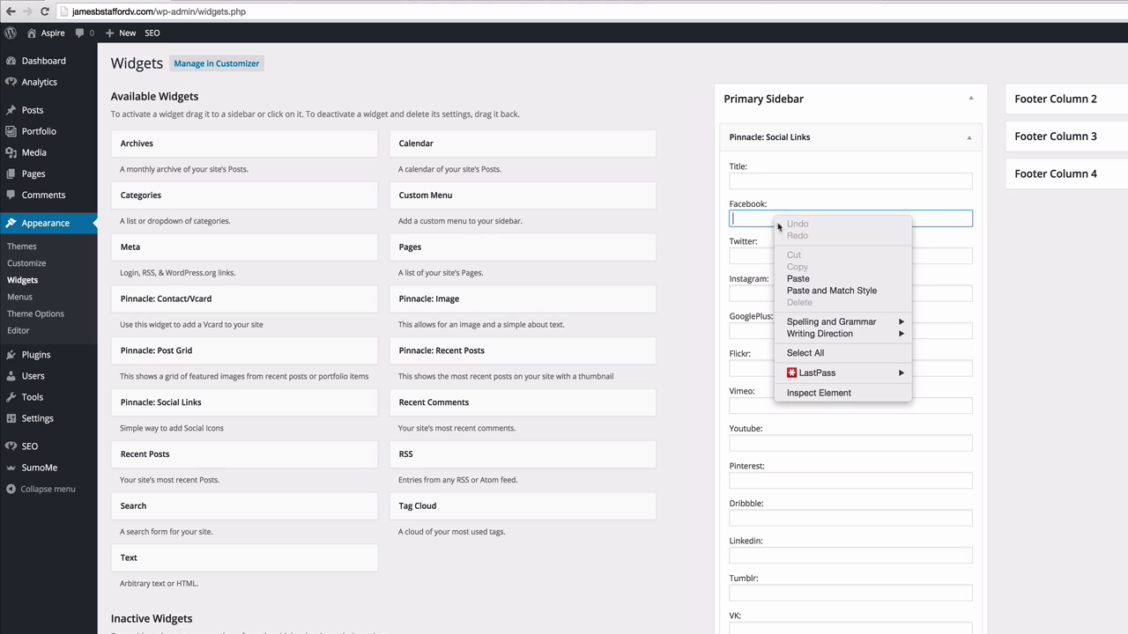
left_click(811, 278)
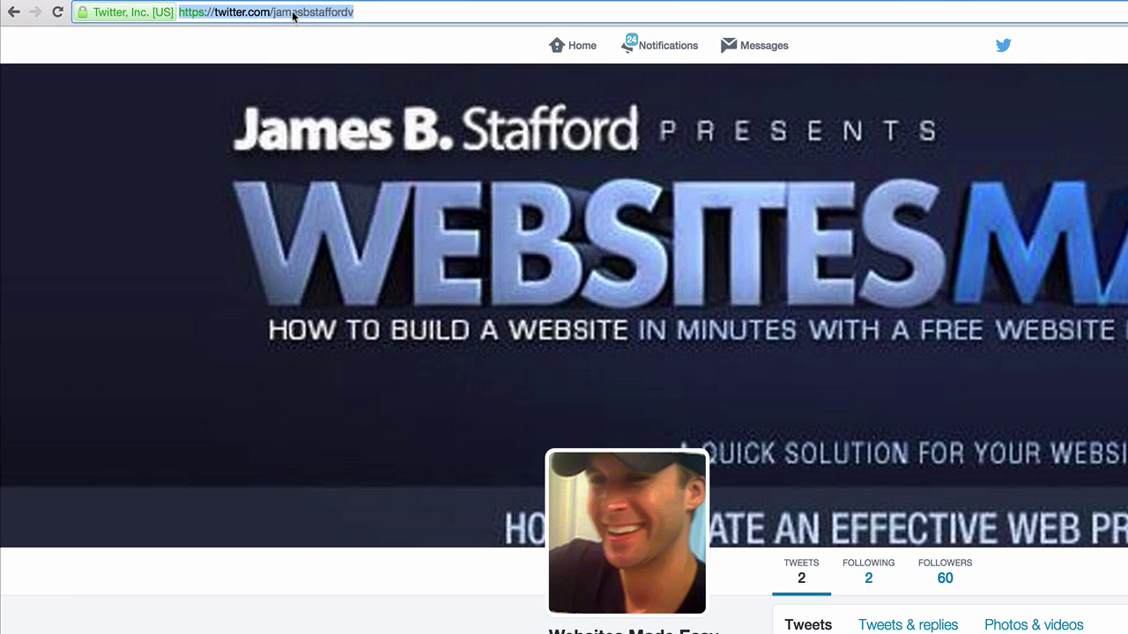
Paste the Twitter profile URL into its field, copy the LinkedIn address, and save the widget.
right_click(295, 12)
left_click(322, 36)
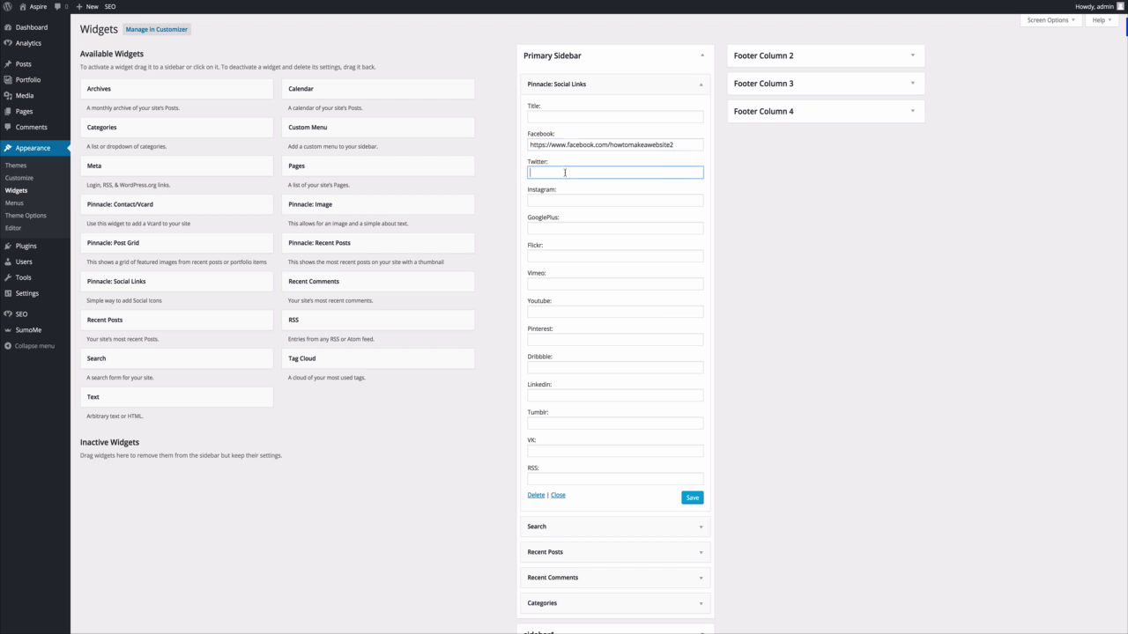
right_click(571, 173)
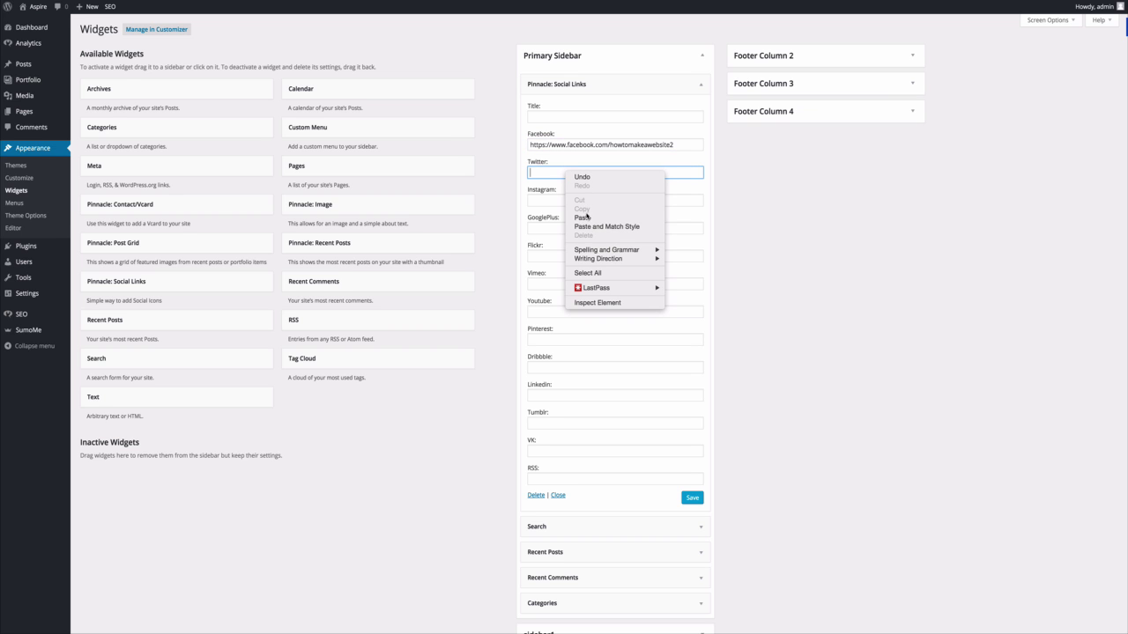
left_click(582, 217)
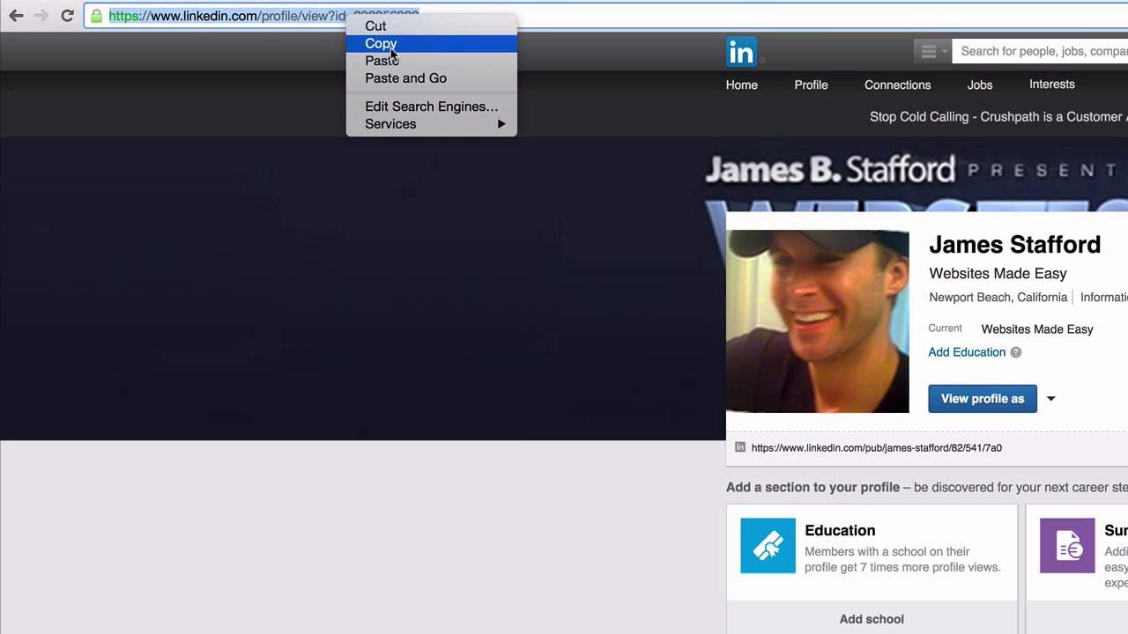
left_click(390, 43)
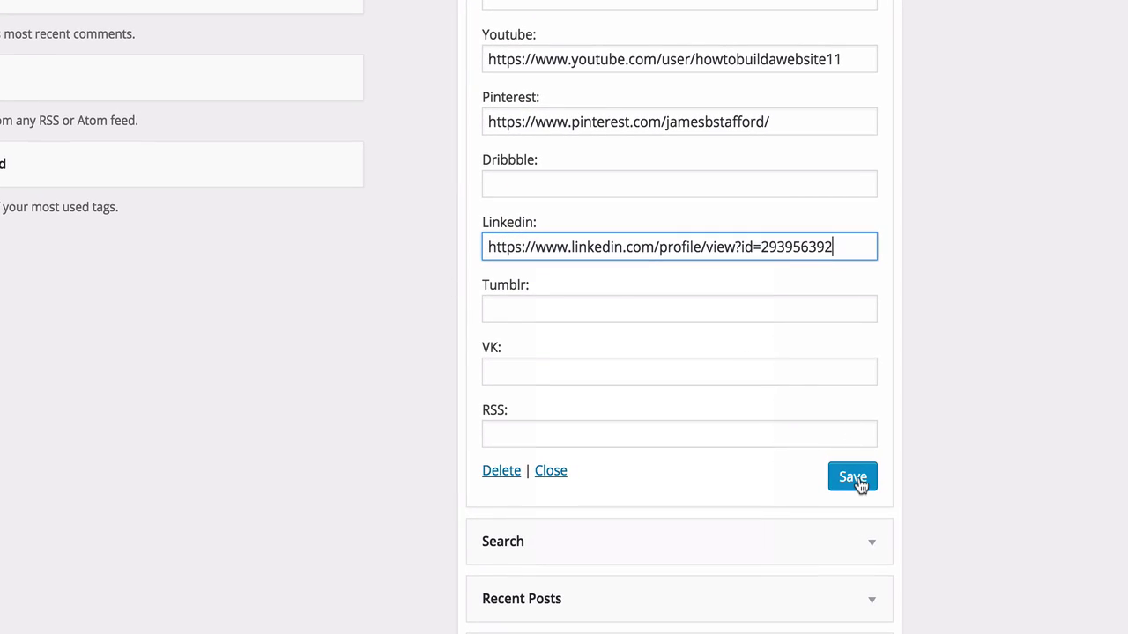
left_click(854, 481)
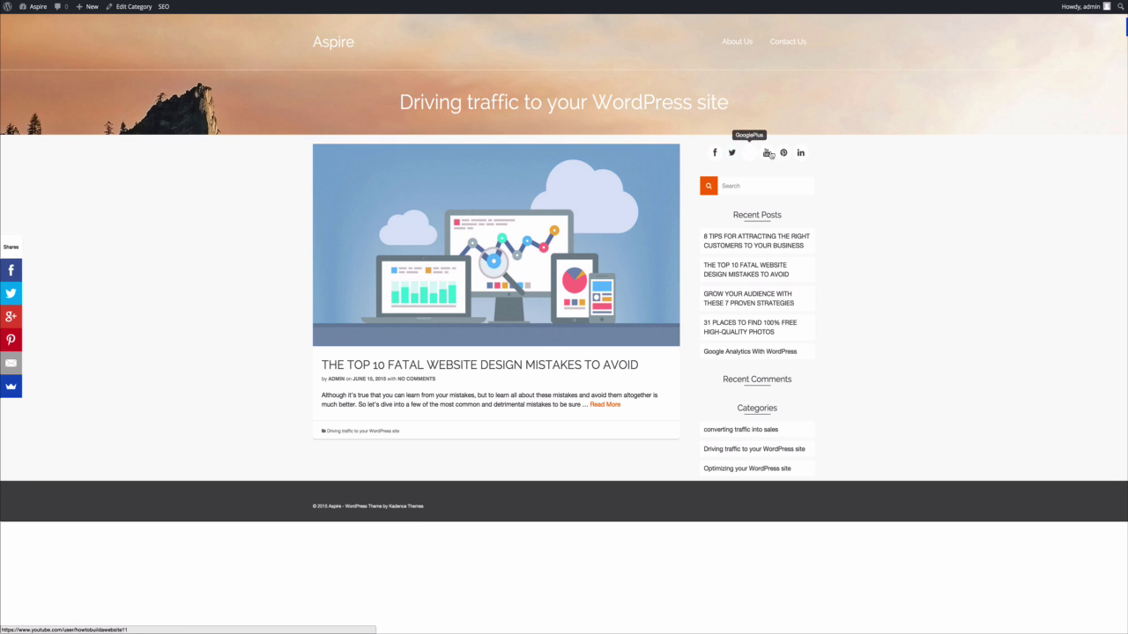
Test the sidebar's Facebook icon link on the live site, then go back to the admin Dashboard.
left_click(713, 153)
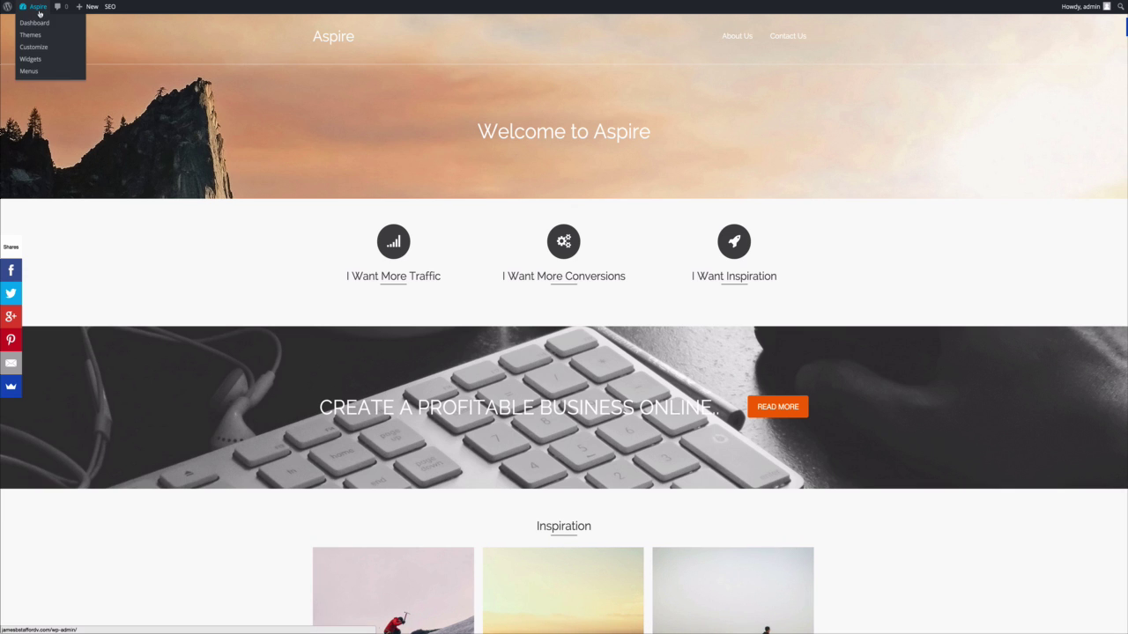
left_click(36, 22)
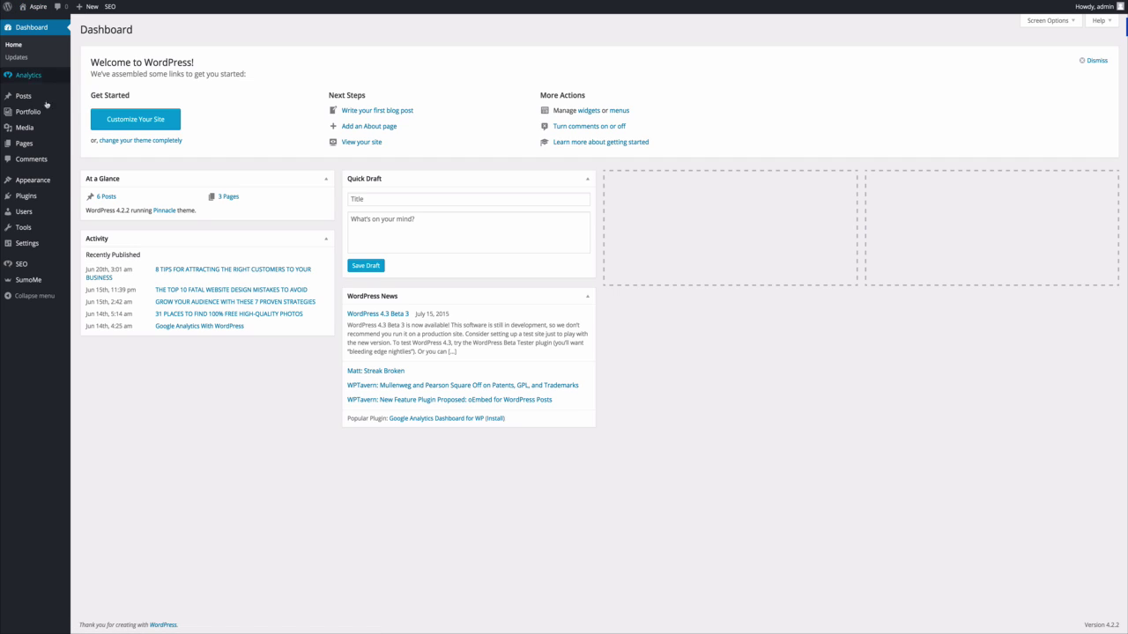
mouse_move(39, 144)
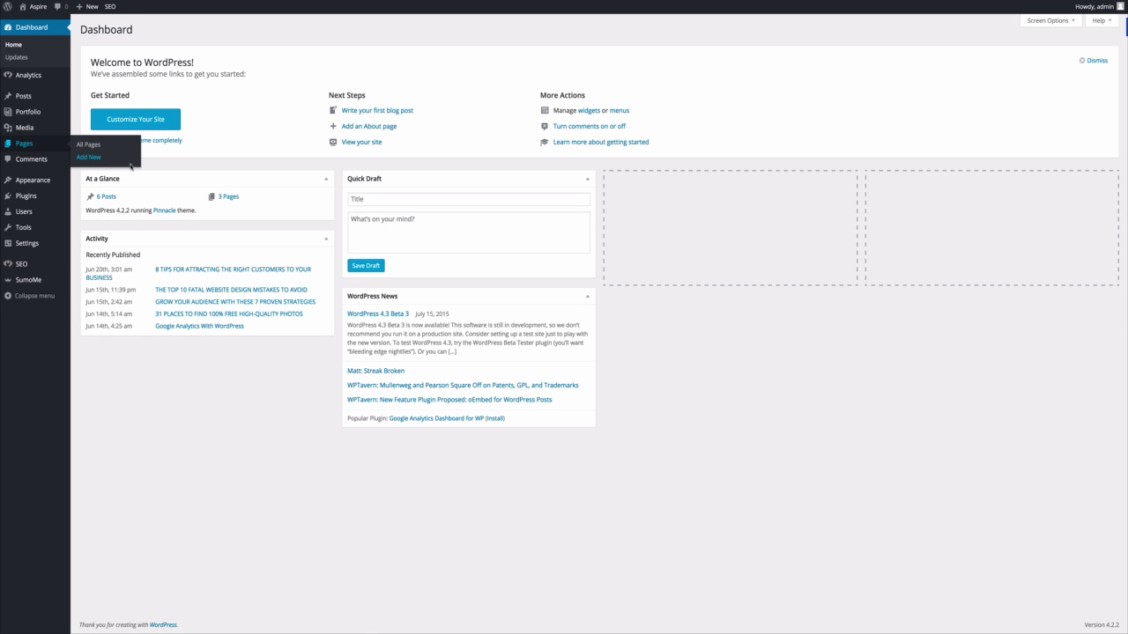
Create a page titled Blog with the Blog template and Display Sidebar set to Yes, save and view it.
left_click(130, 163)
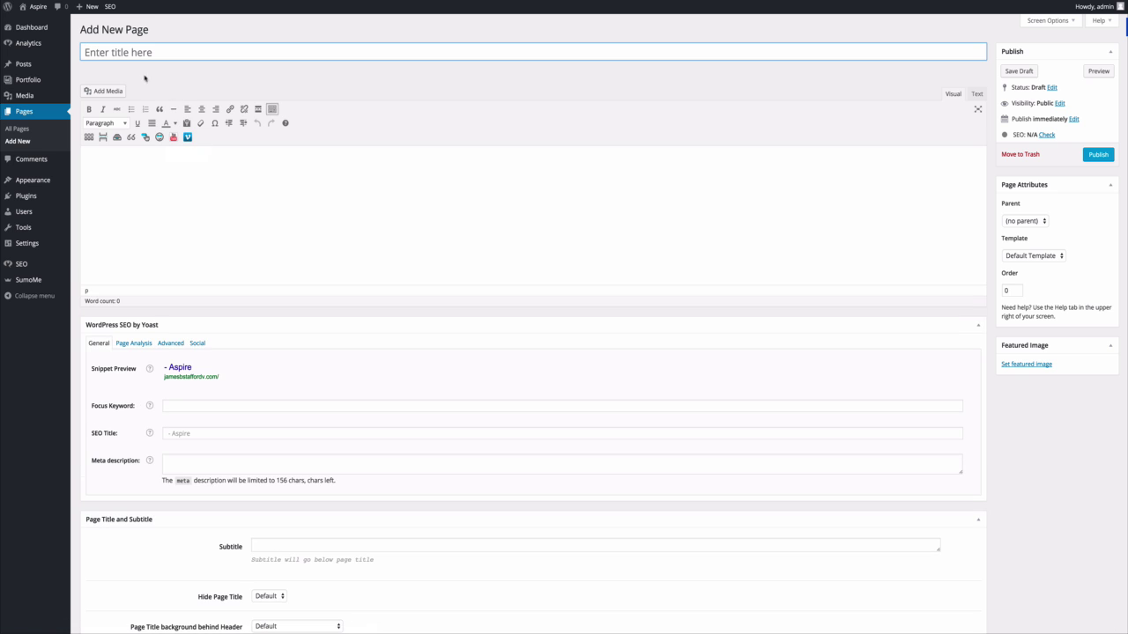
left_click(143, 53)
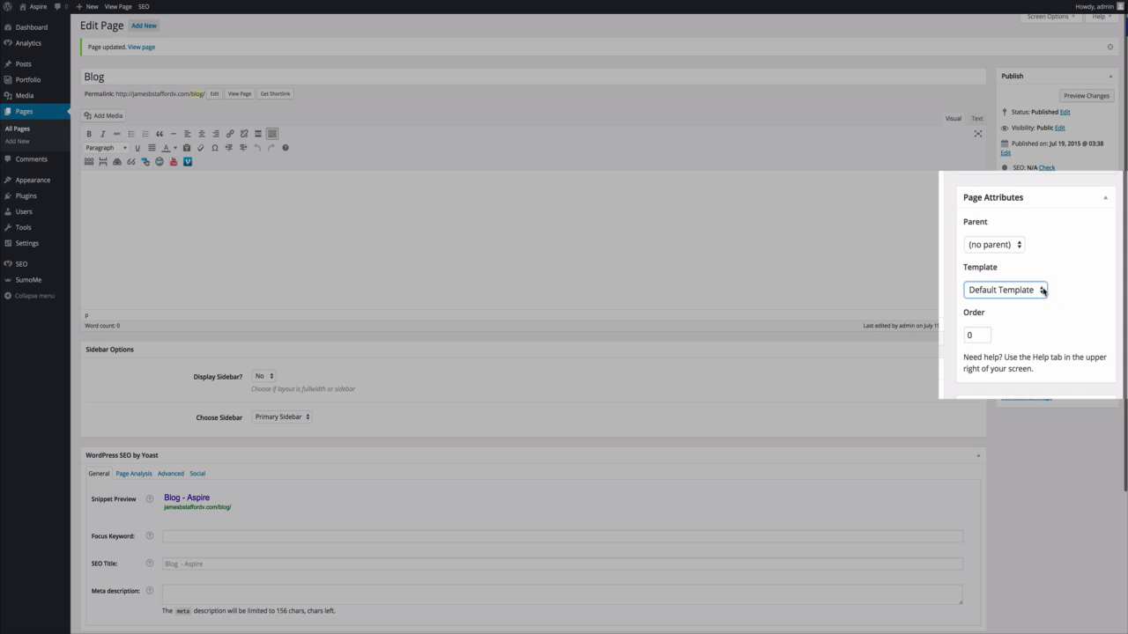
left_click(1059, 288)
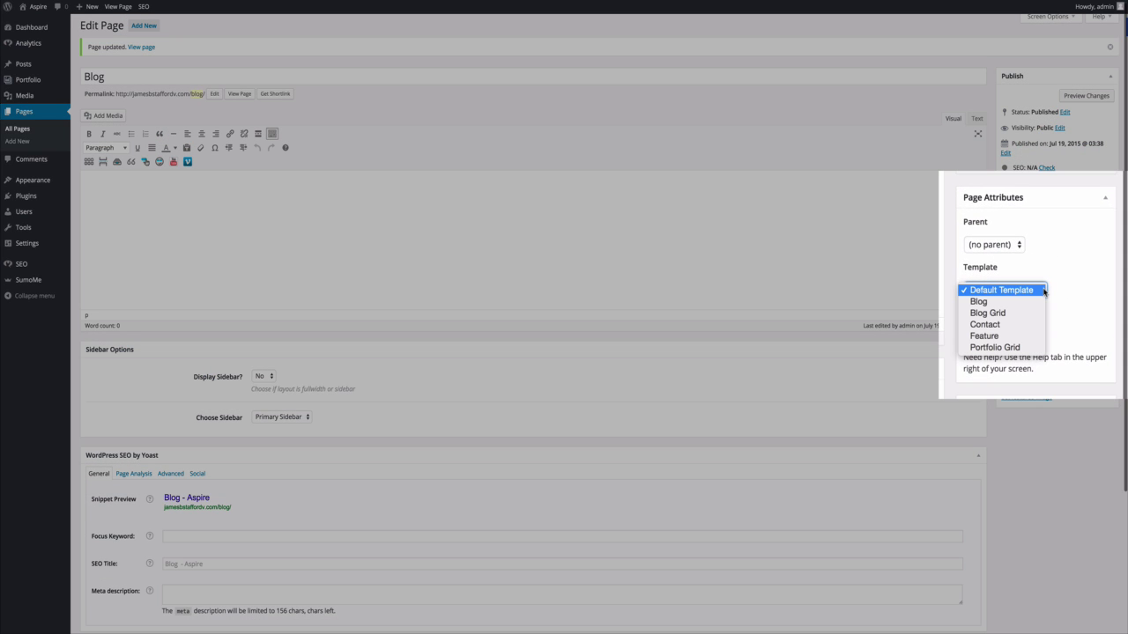
left_click(1033, 301)
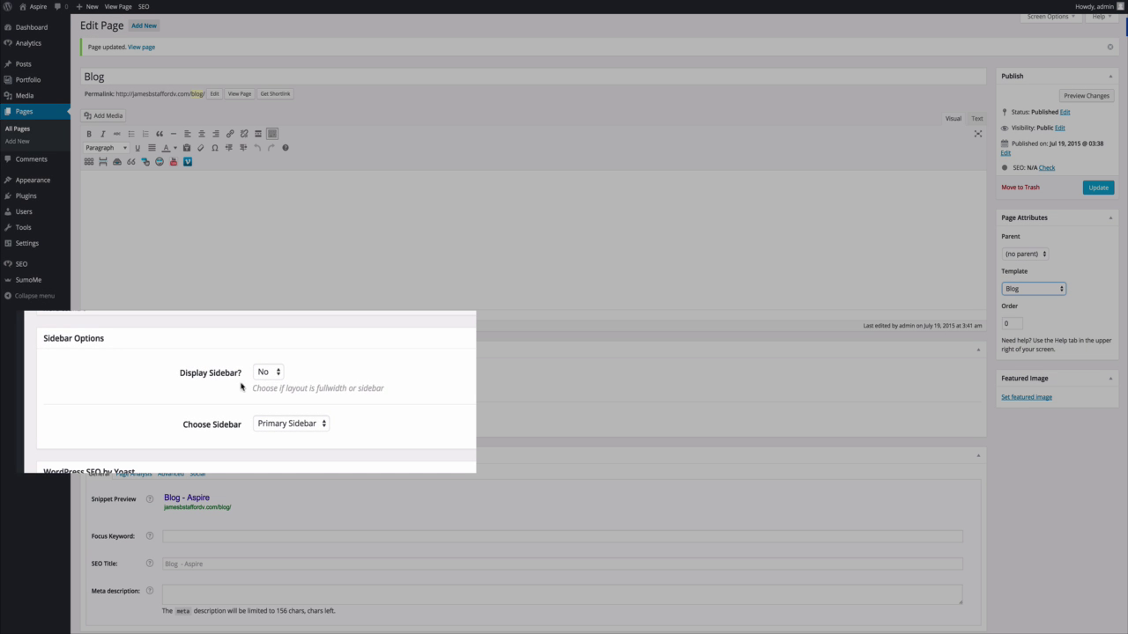
left_click(278, 373)
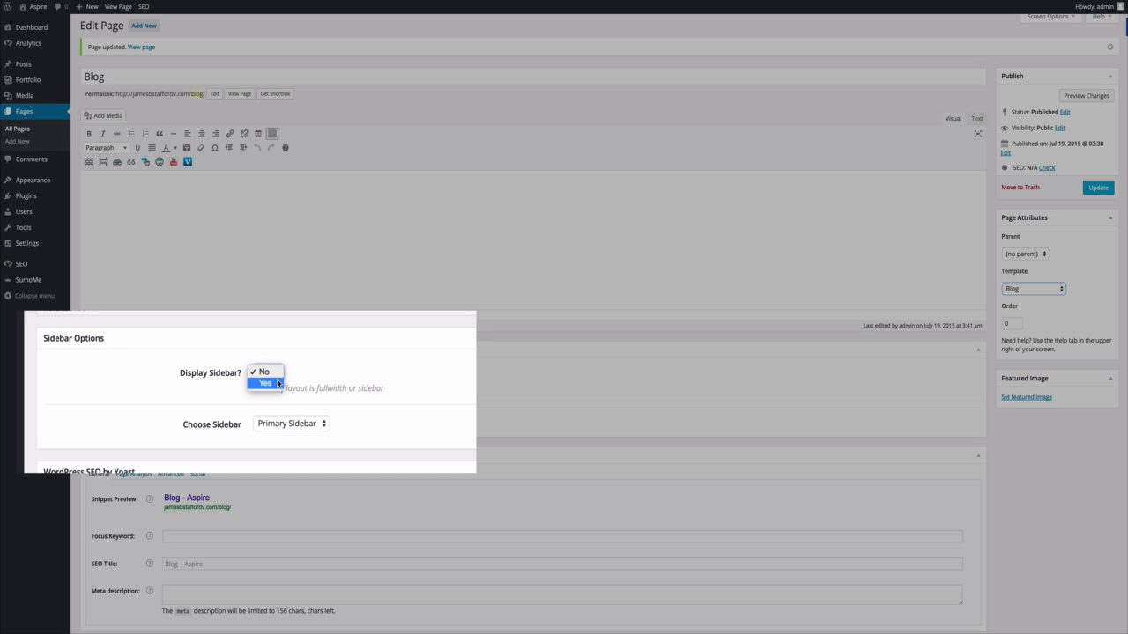
left_click(273, 382)
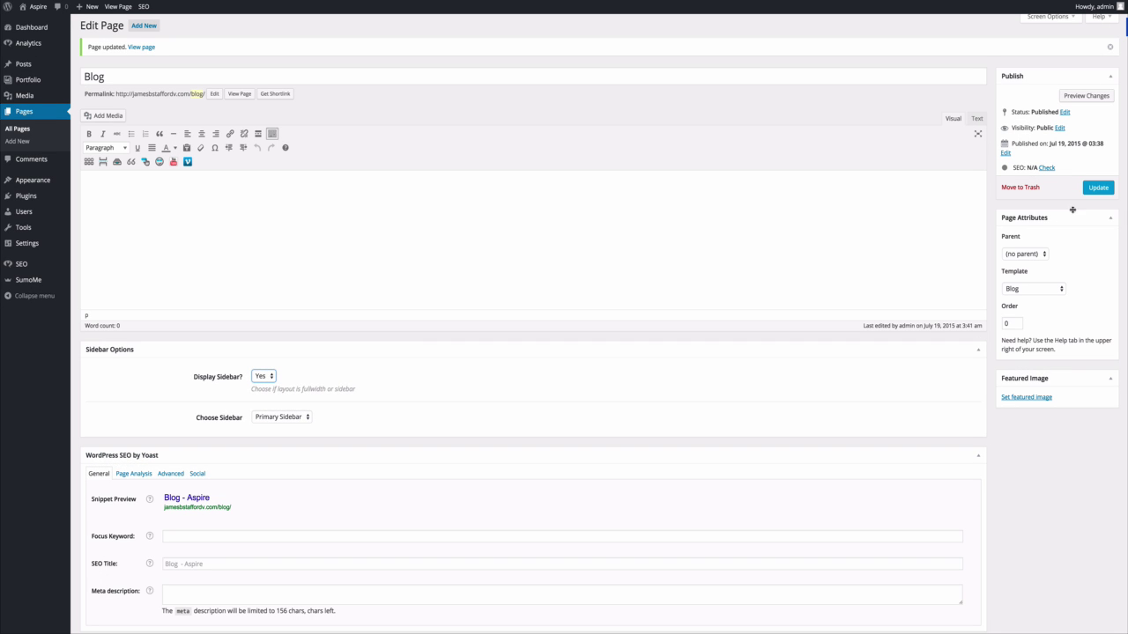
left_click(1094, 188)
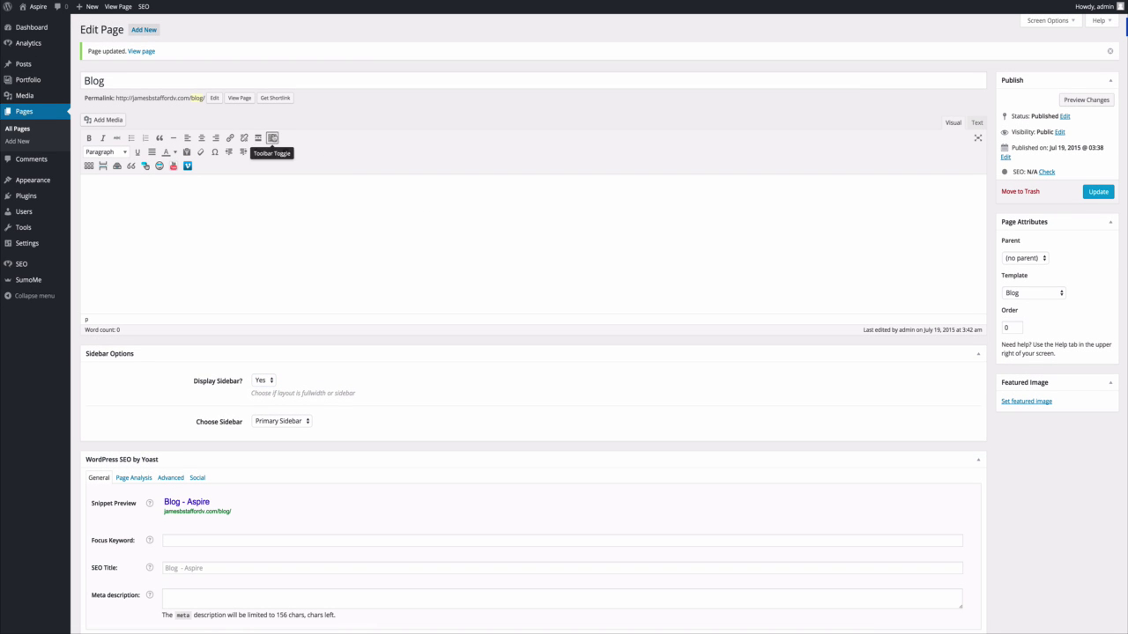
left_click(239, 97)
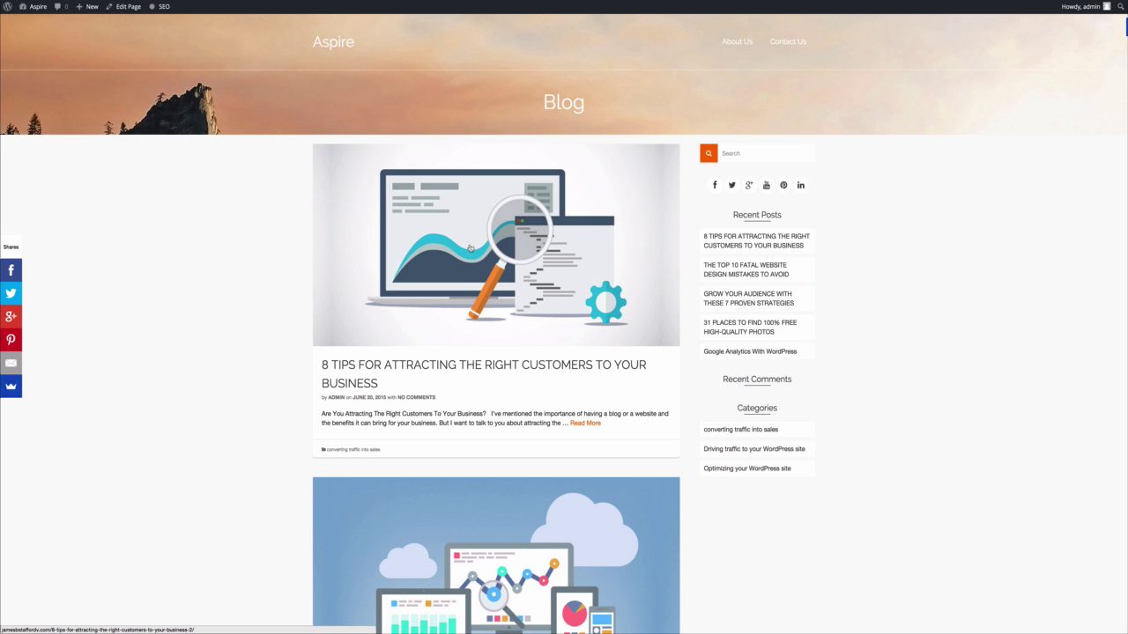
scroll(462, 251, "down", 5)
scroll(462, 251, "down", 6)
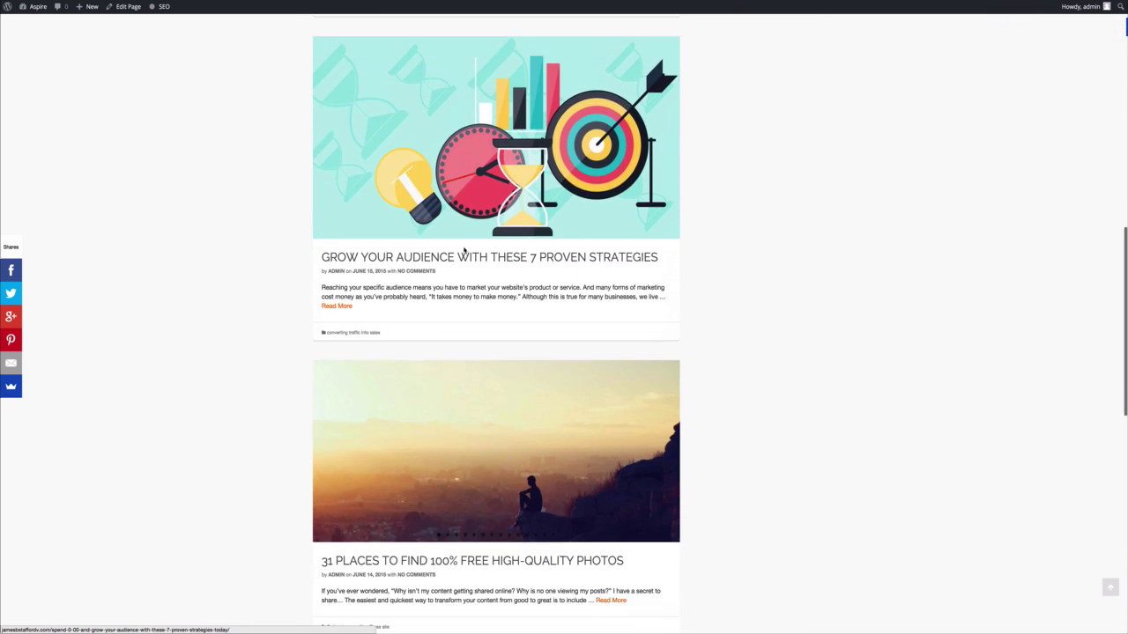
scroll(463, 249, "up", 6)
scroll(464, 249, "up", 5)
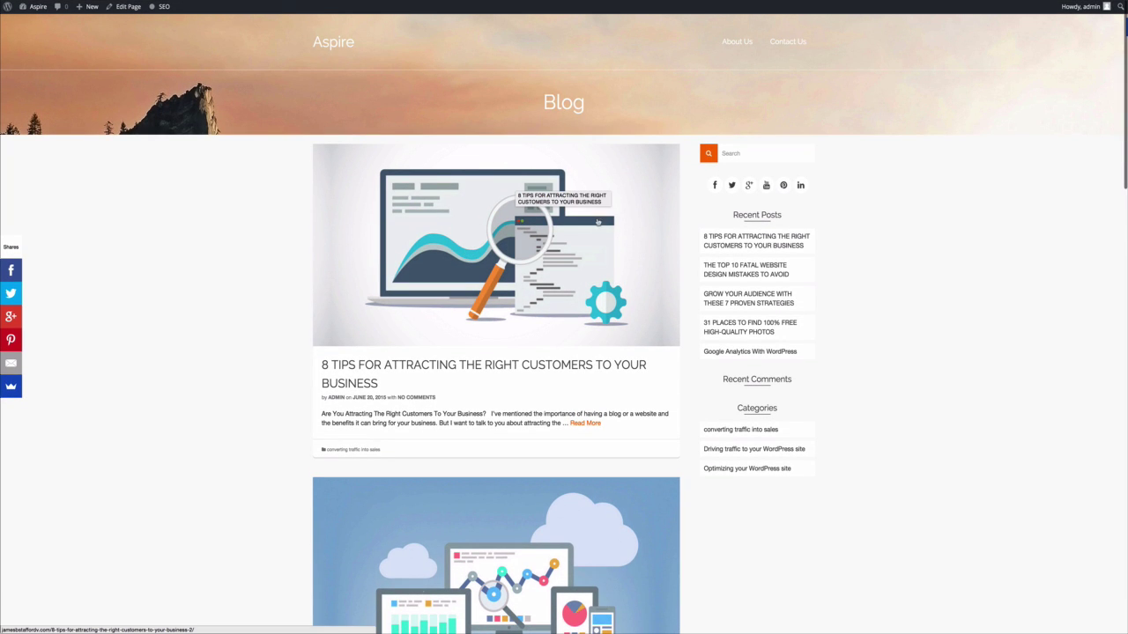
scroll(326, 316, "down", 7)
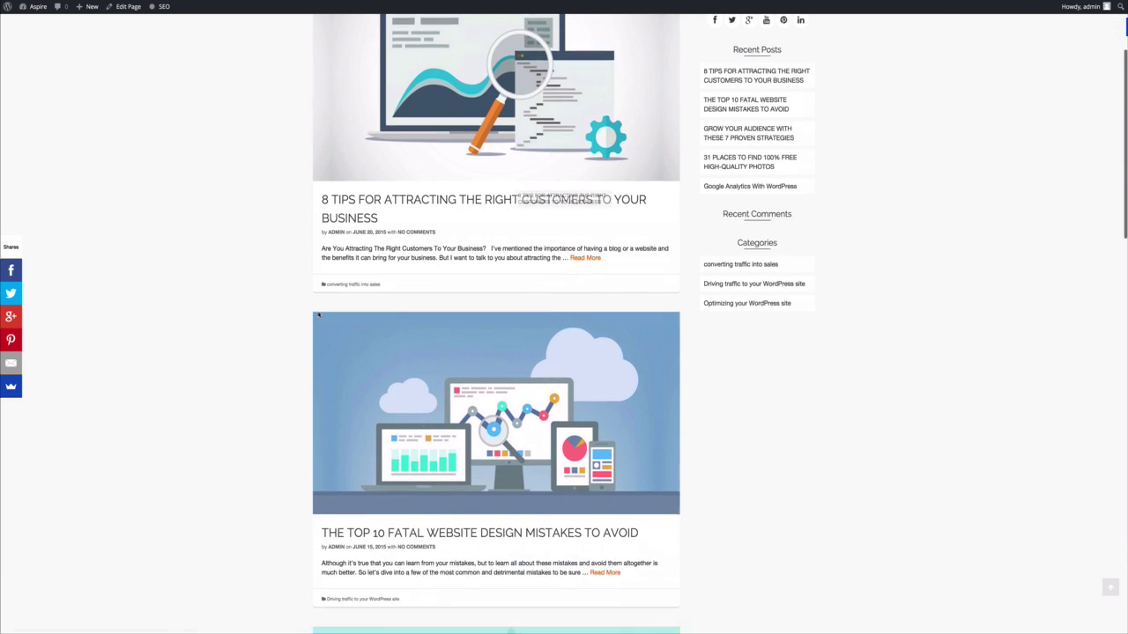
scroll(319, 316, "down", 10)
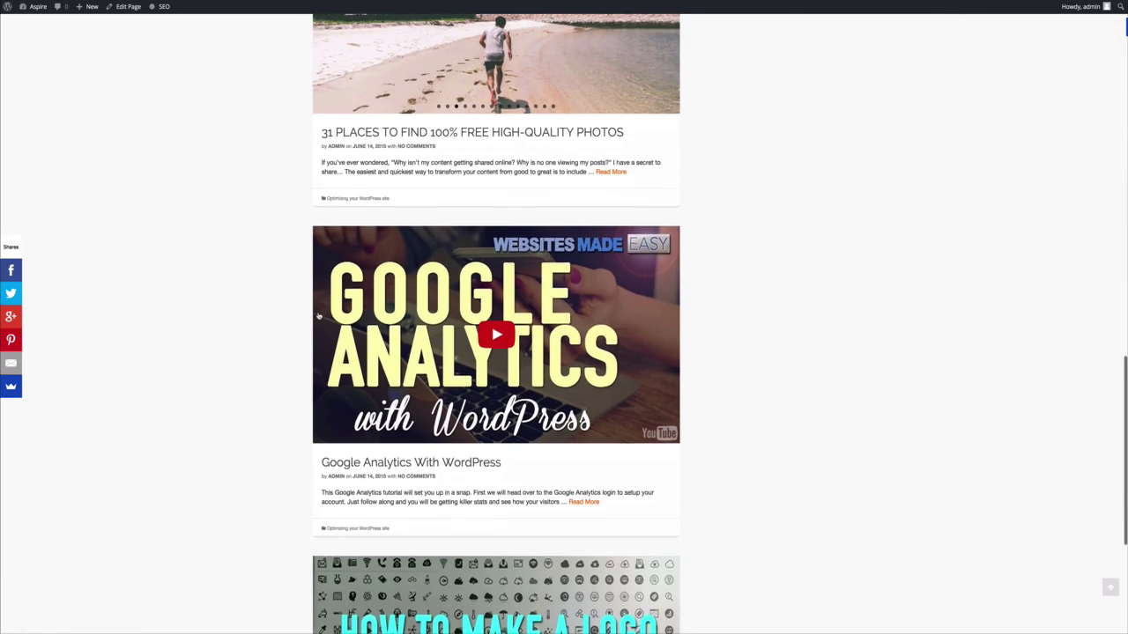
scroll(319, 316, "up", 8)
scroll(319, 315, "up", 9)
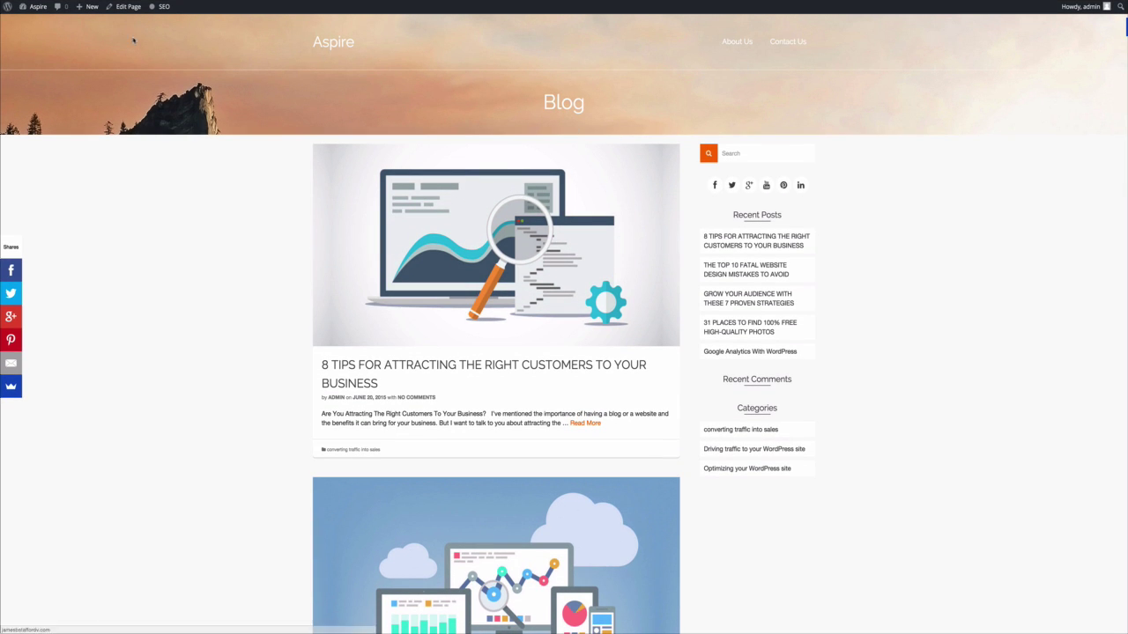
Add the Blog page to the top menu between About Us and Contact Us, save, and visit the site.
mouse_move(37, 7)
left_click(47, 30)
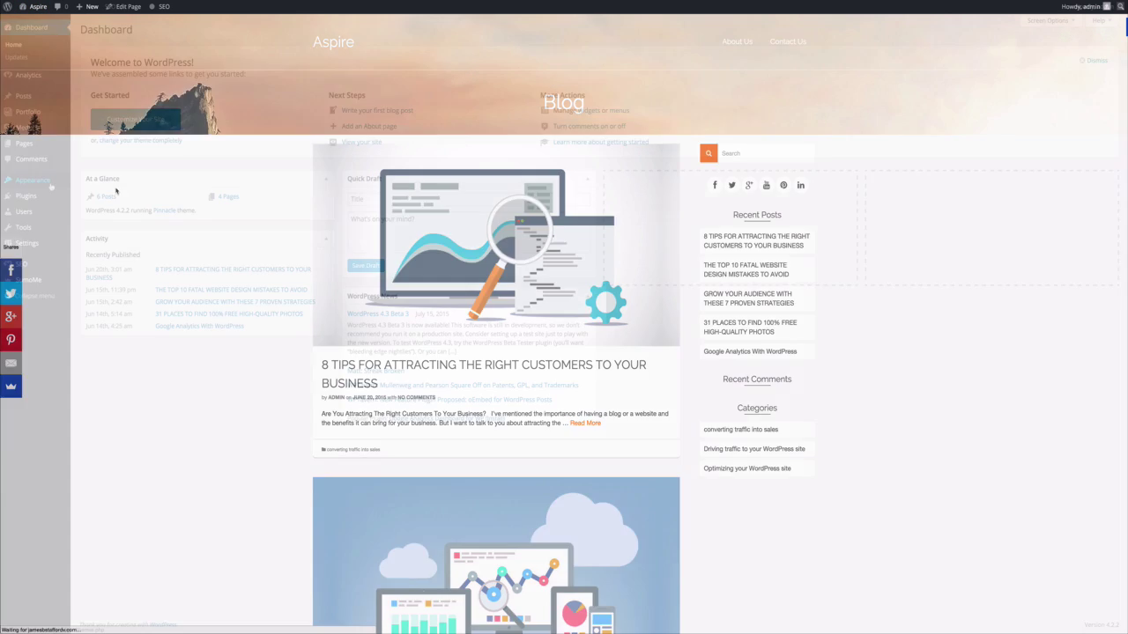
mouse_move(41, 181)
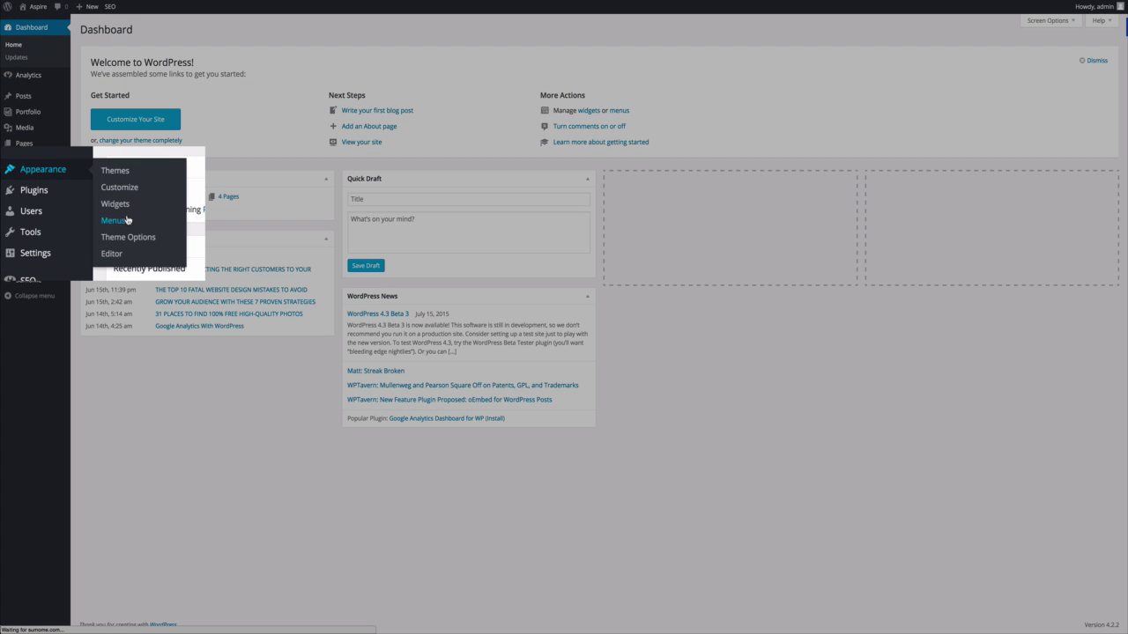
left_click(125, 220)
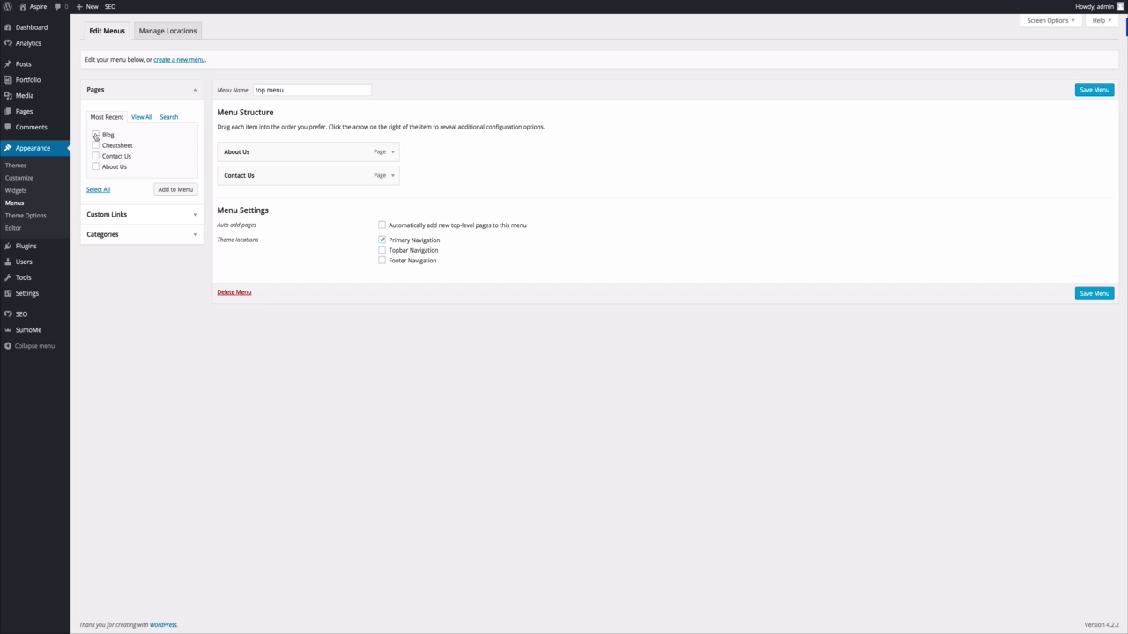
left_click(95, 135)
left_click(167, 189)
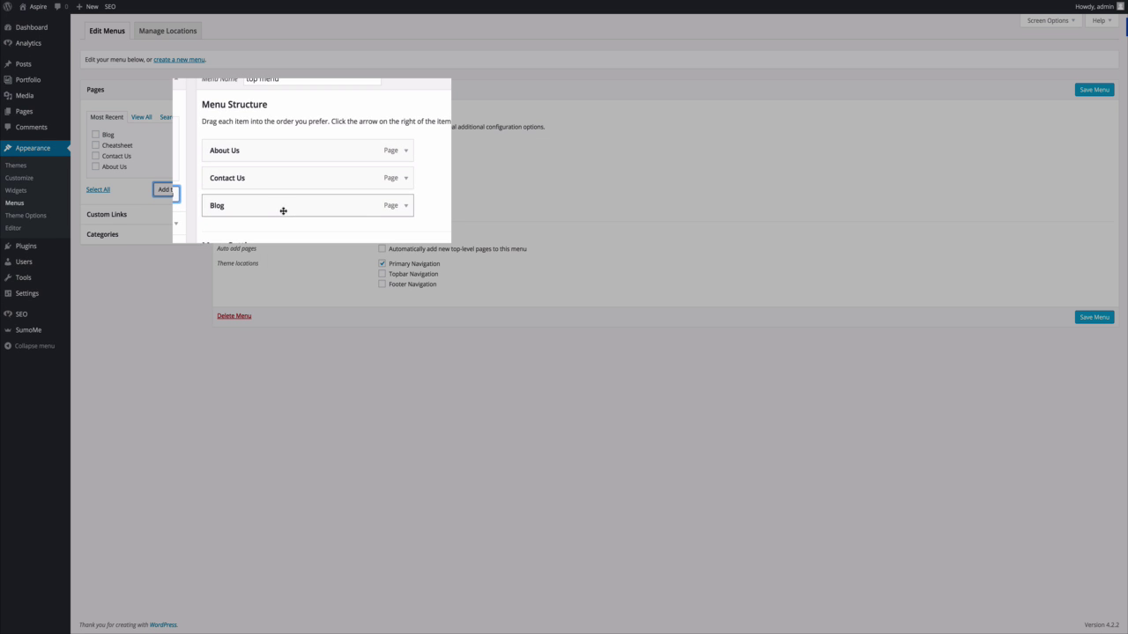
mouse_move(279, 201)
left_mouse_down()
mouse_move(285, 174)
mouse_move(286, 184)
left_mouse_up()
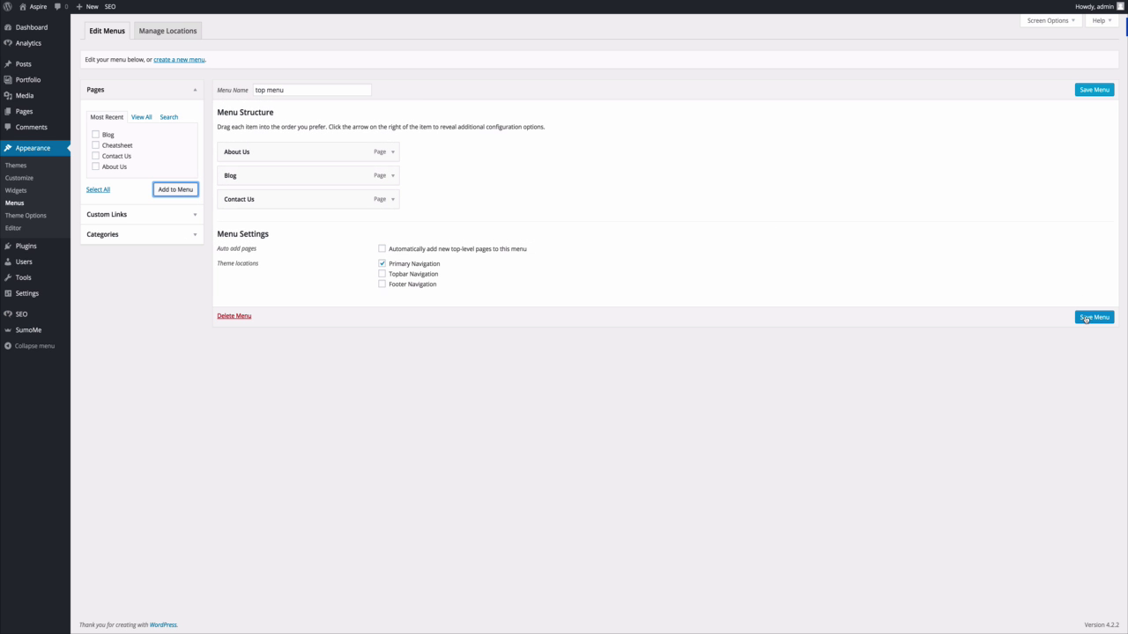
left_click(1089, 319)
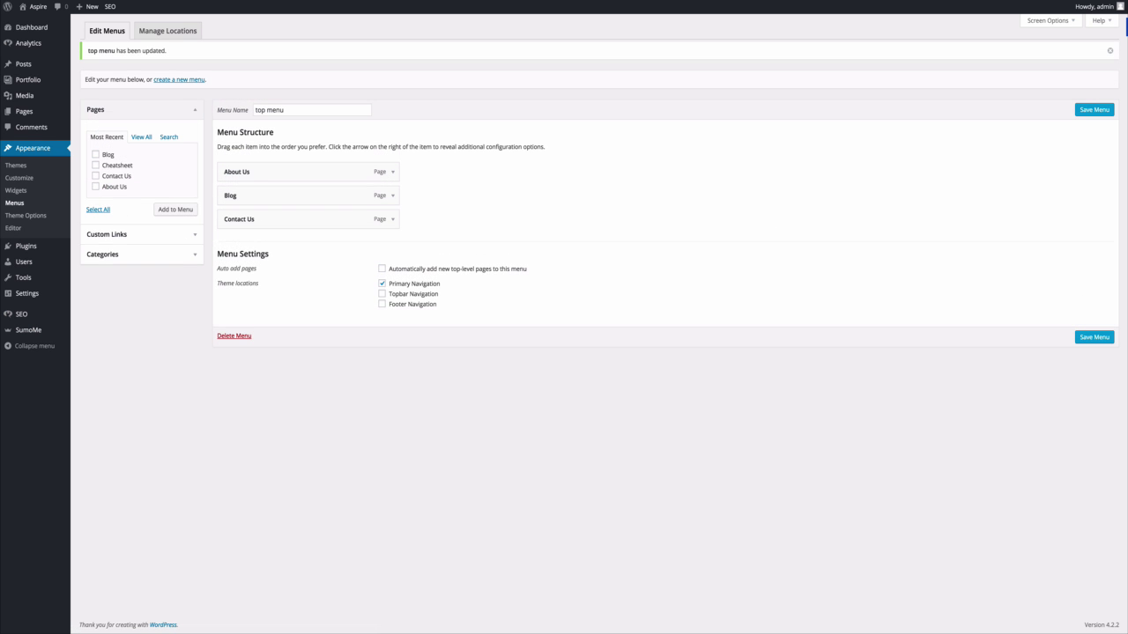
left_click(31, 23)
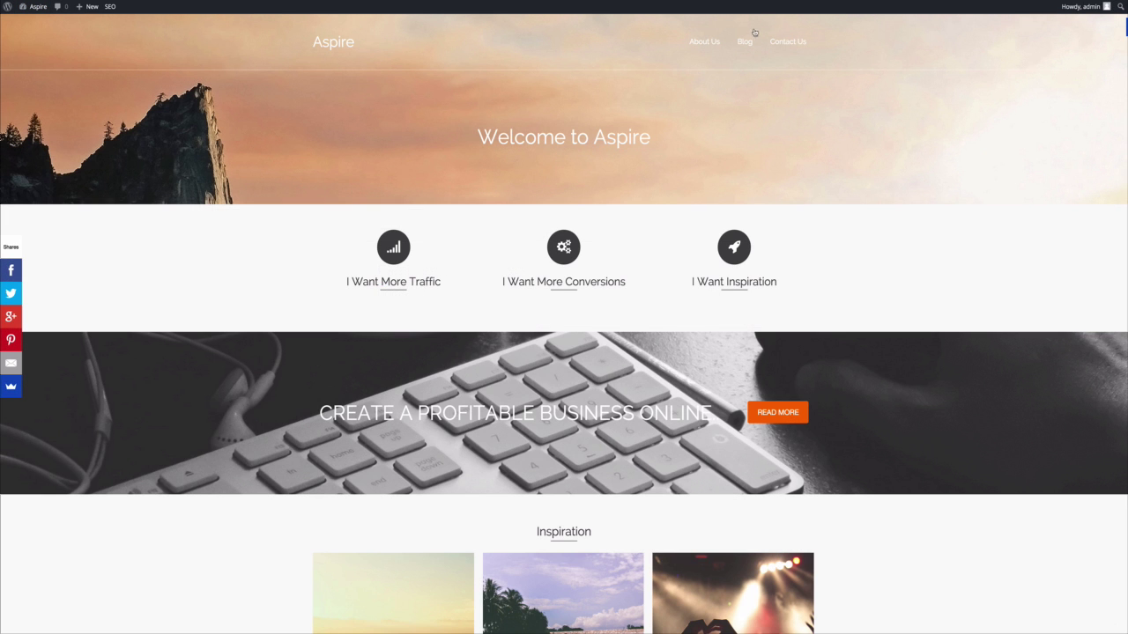
Open the Blog page from the new menu link, scroll through its posts, and return to the Dashboard.
left_click(748, 44)
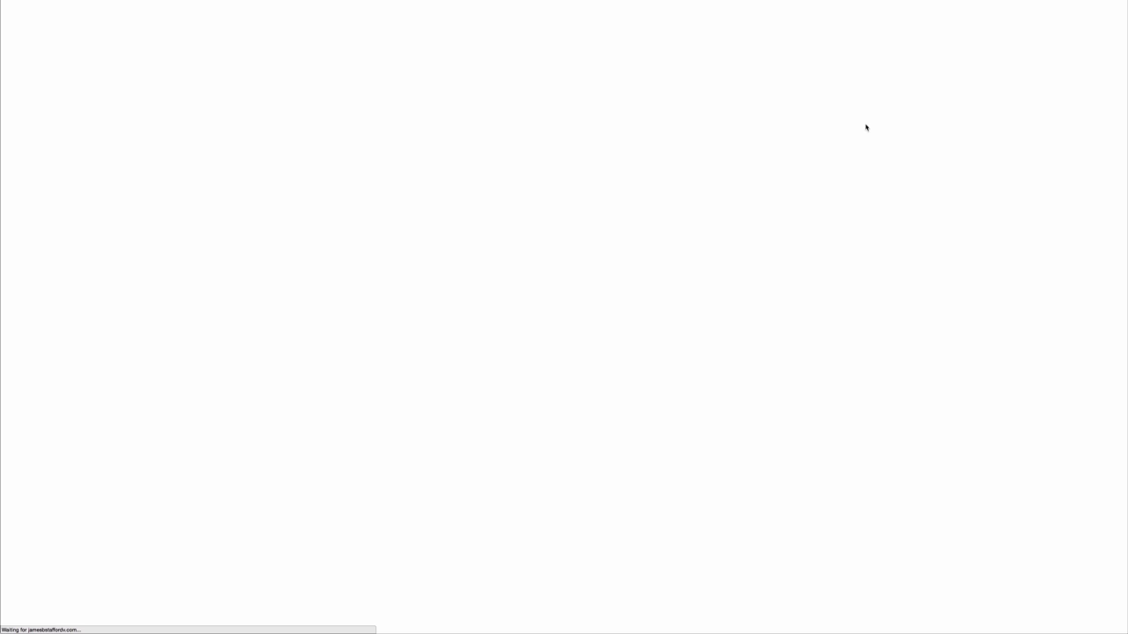
scroll(866, 128, "down", 5)
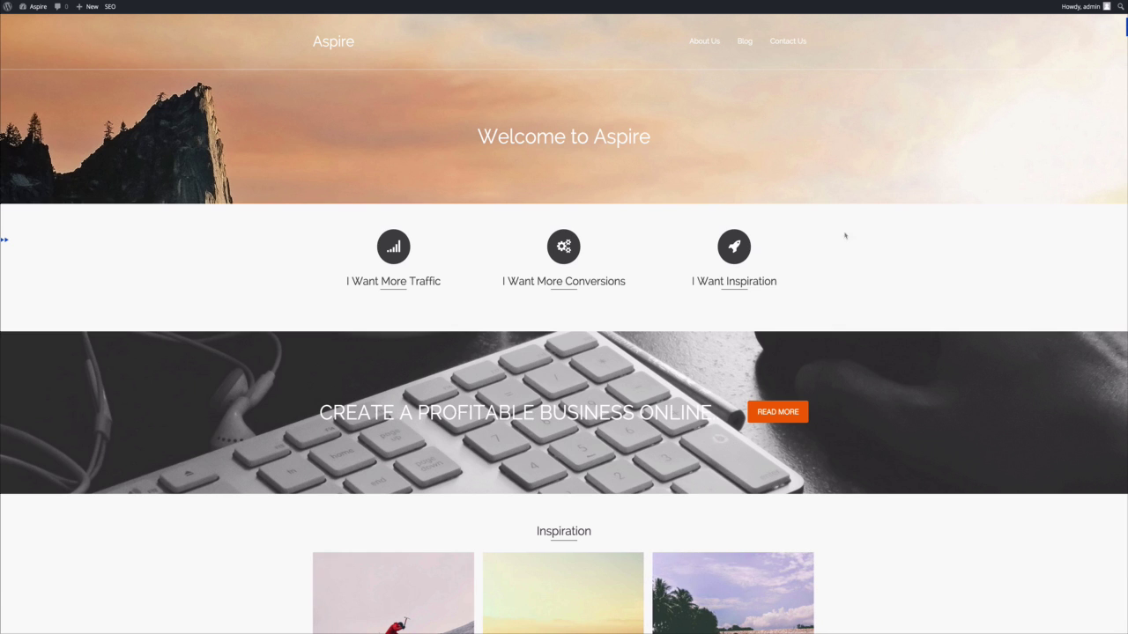
left_click(38, 25)
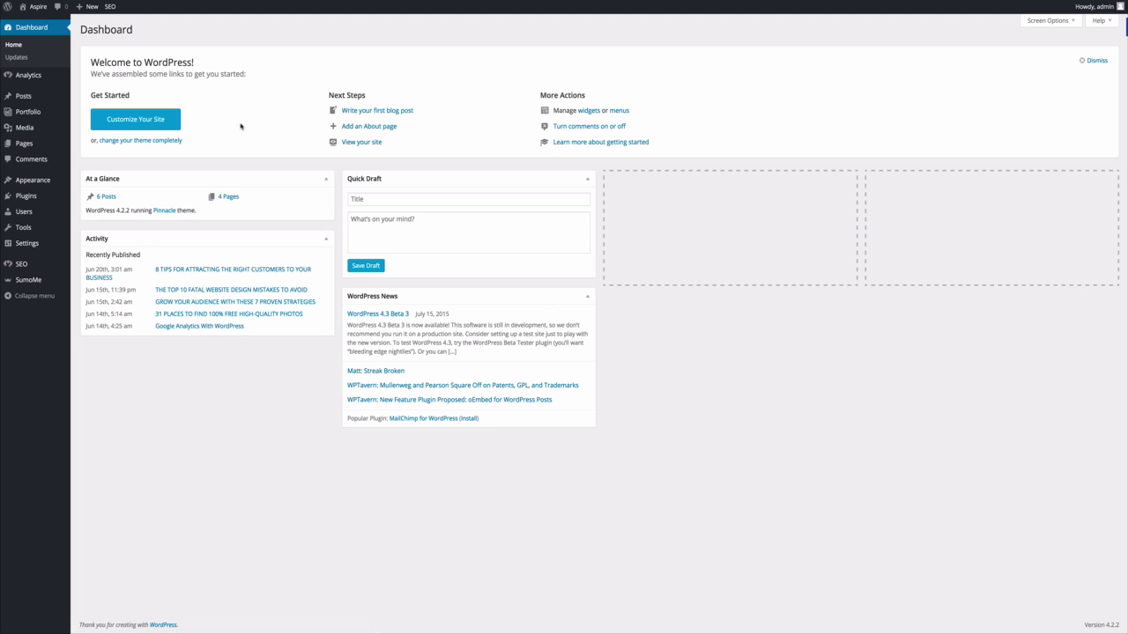
In Theme Options, set Home Page Title Padding Top and Bottom to 300 each and save.
mouse_move(39, 182)
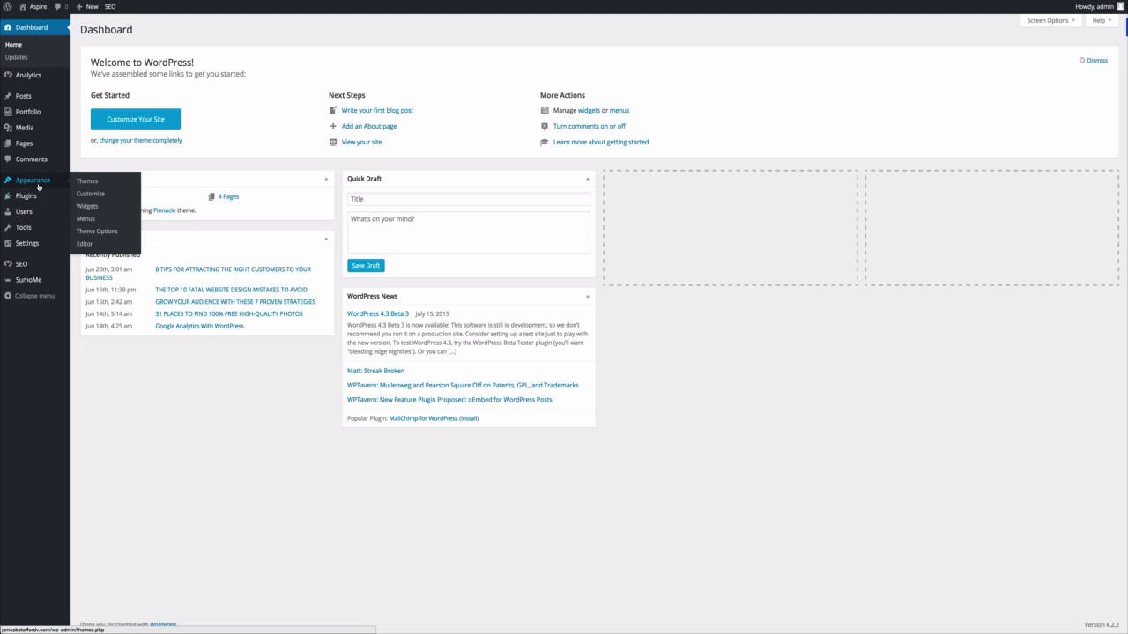
left_click(93, 232)
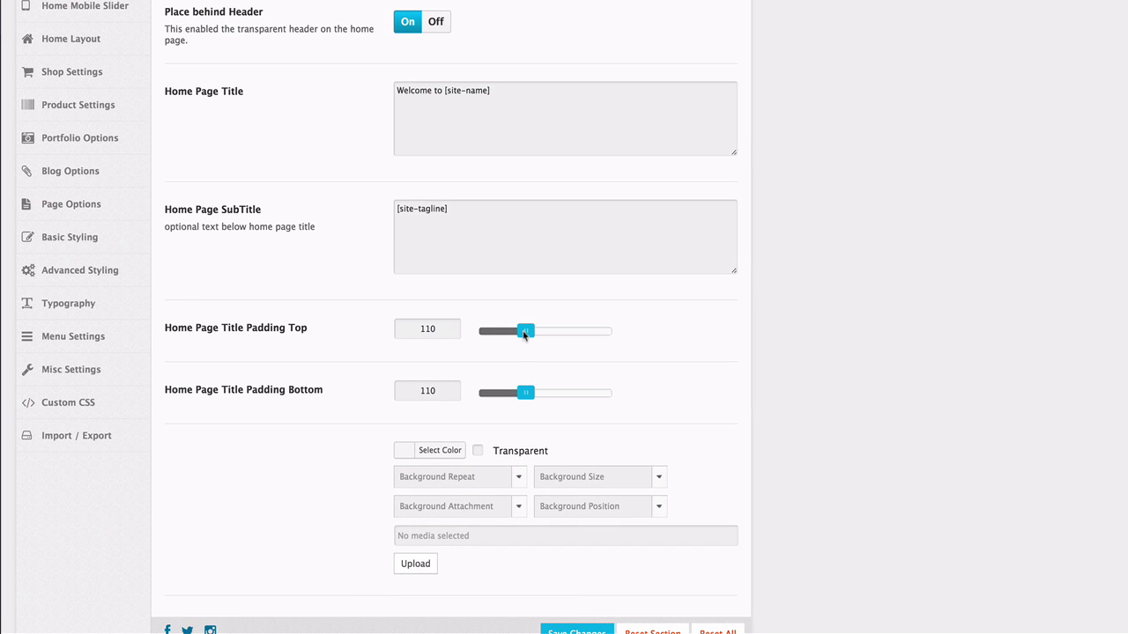
left_click_drag(523, 334, 635, 342)
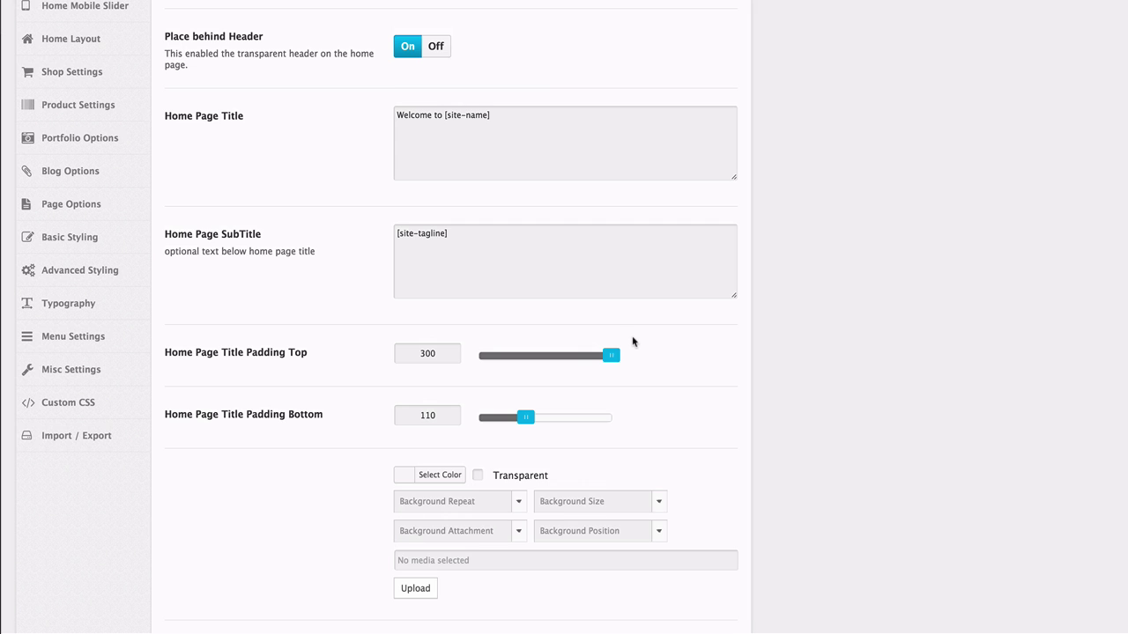
left_click_drag(526, 421, 623, 427)
scroll(662, 422, "down", 2)
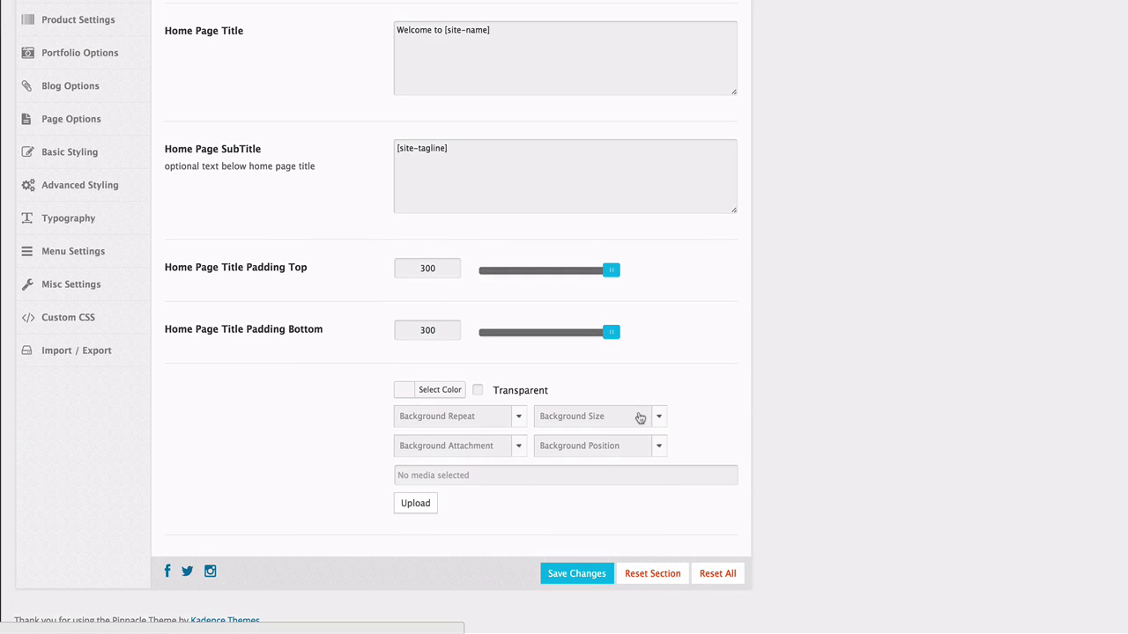
left_click(588, 579)
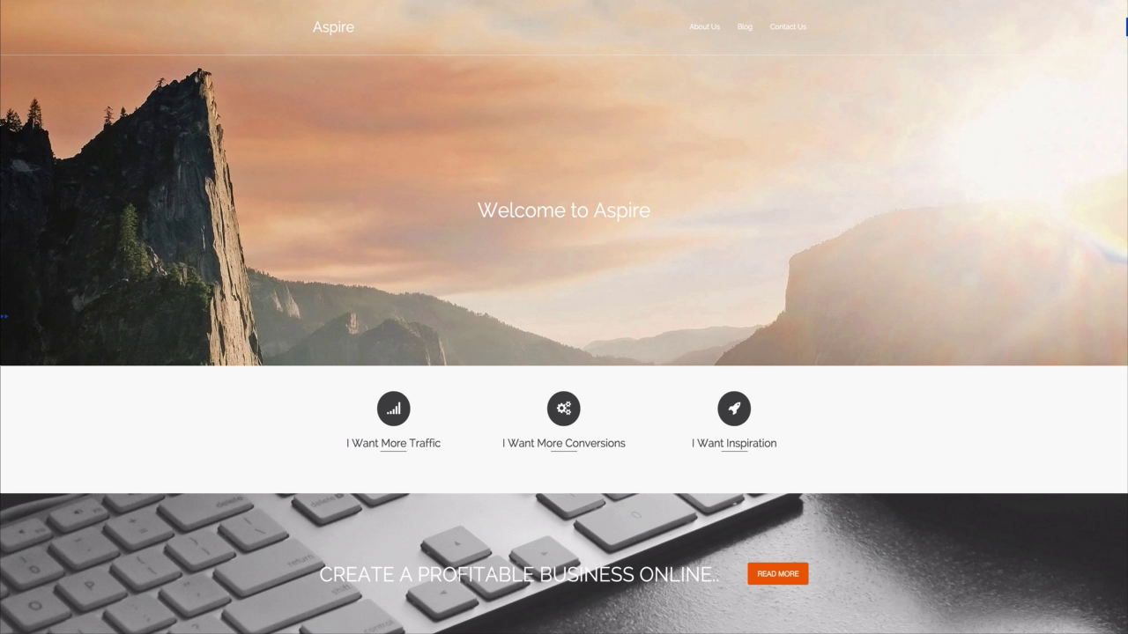
Scroll over the taller homepage hero, exit full-screen view, and shrink the browser window.
scroll(564, 317, "down", 3)
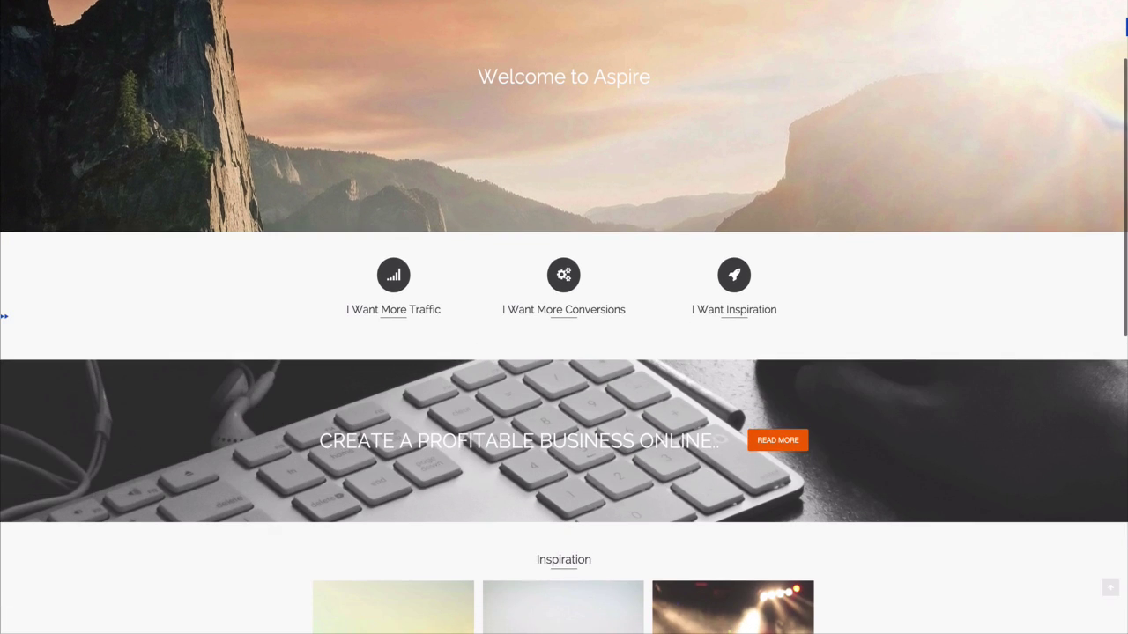
scroll(564, 317, "up", 3)
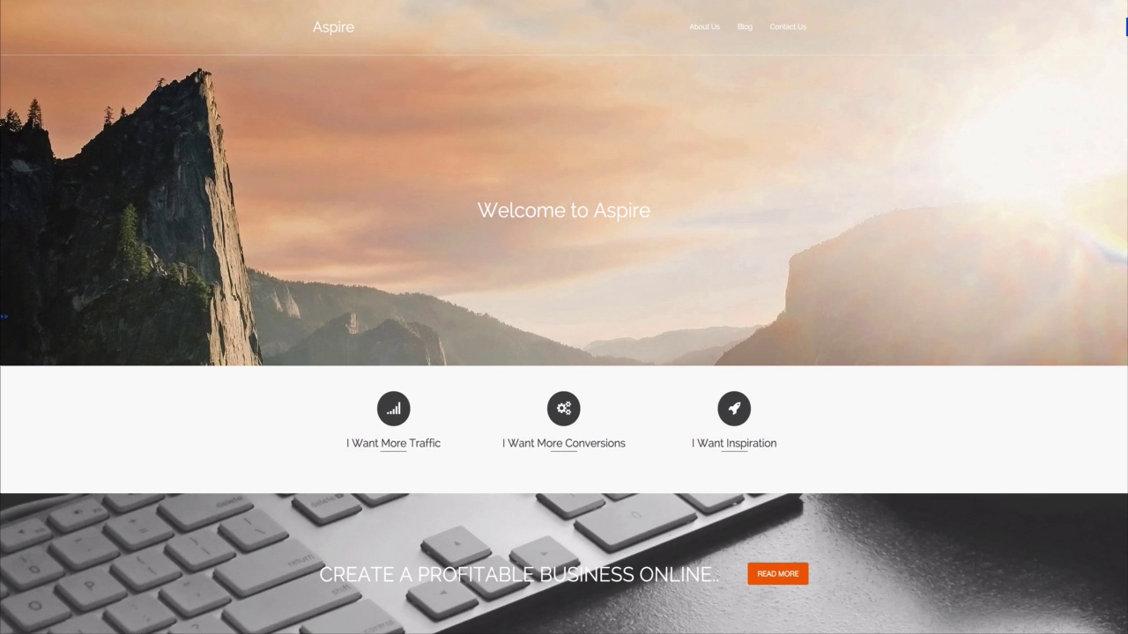
key("ctrl+super+f")
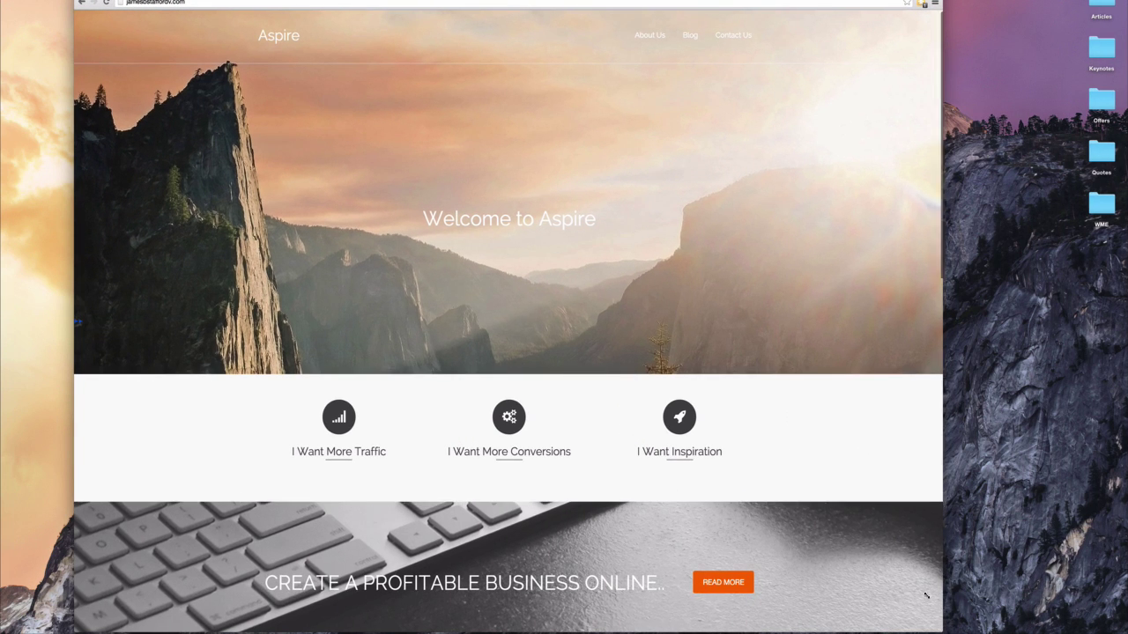
left_click_drag(945, 631, 1126, 631)
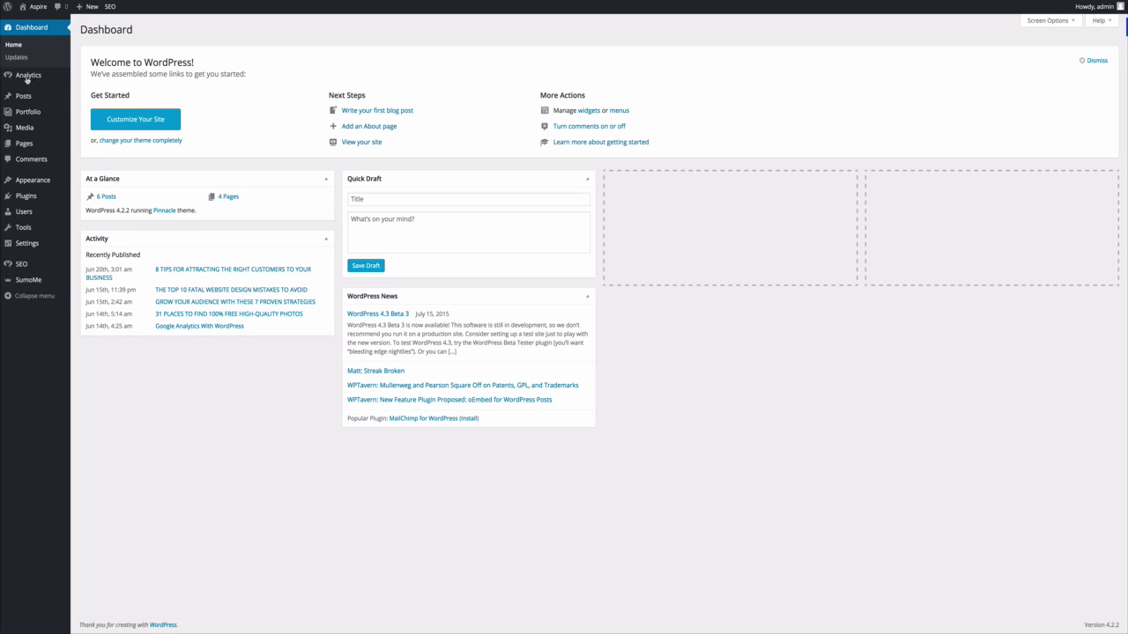
In the Home Slider options, cut the Home Page Title down to just [site-name] and save.
mouse_move(30, 181)
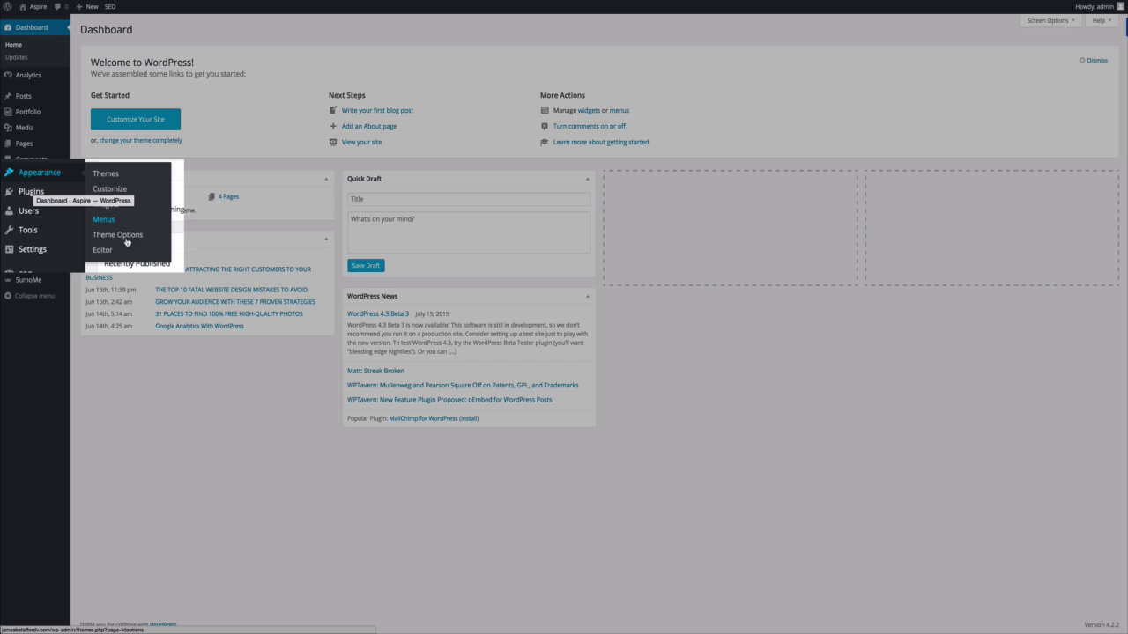
left_click(126, 237)
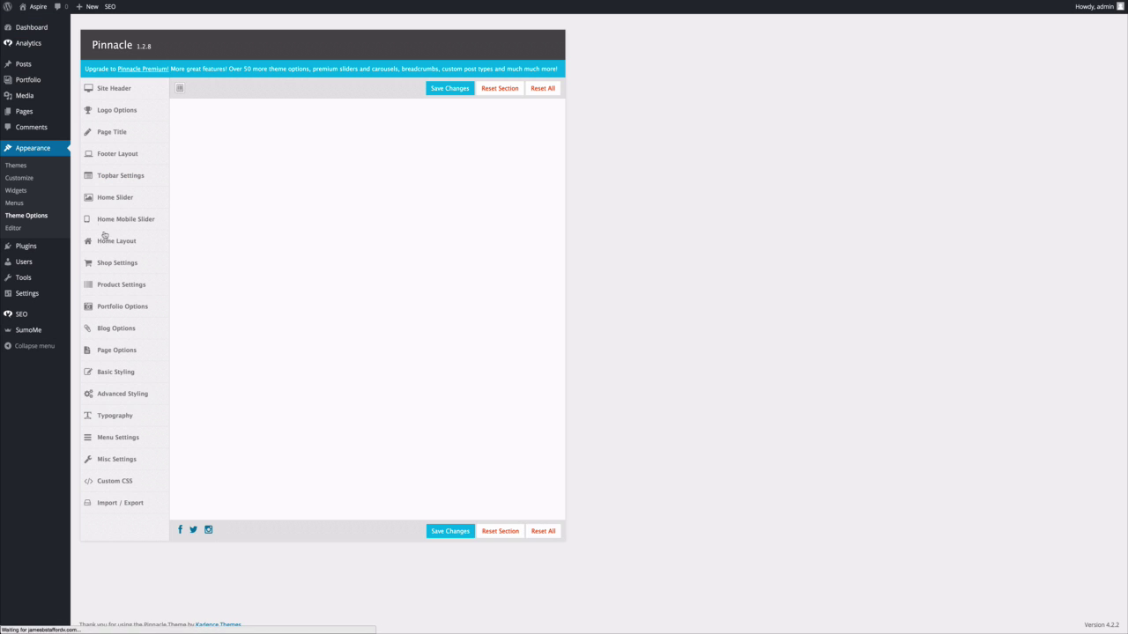
left_click(116, 194)
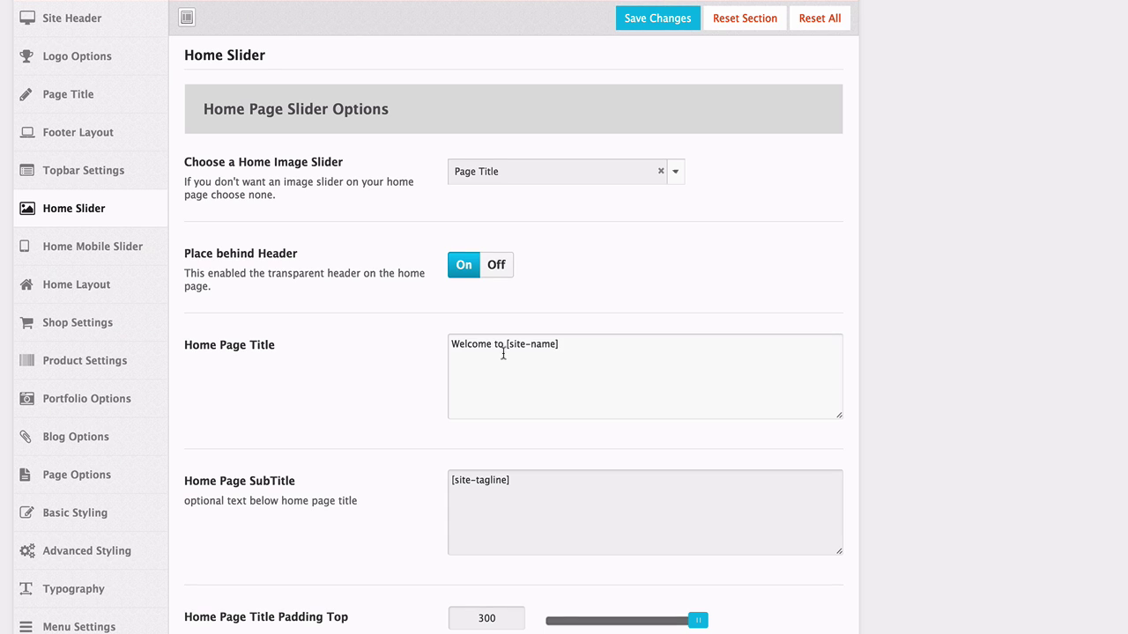
left_click_drag(503, 345, 449, 345)
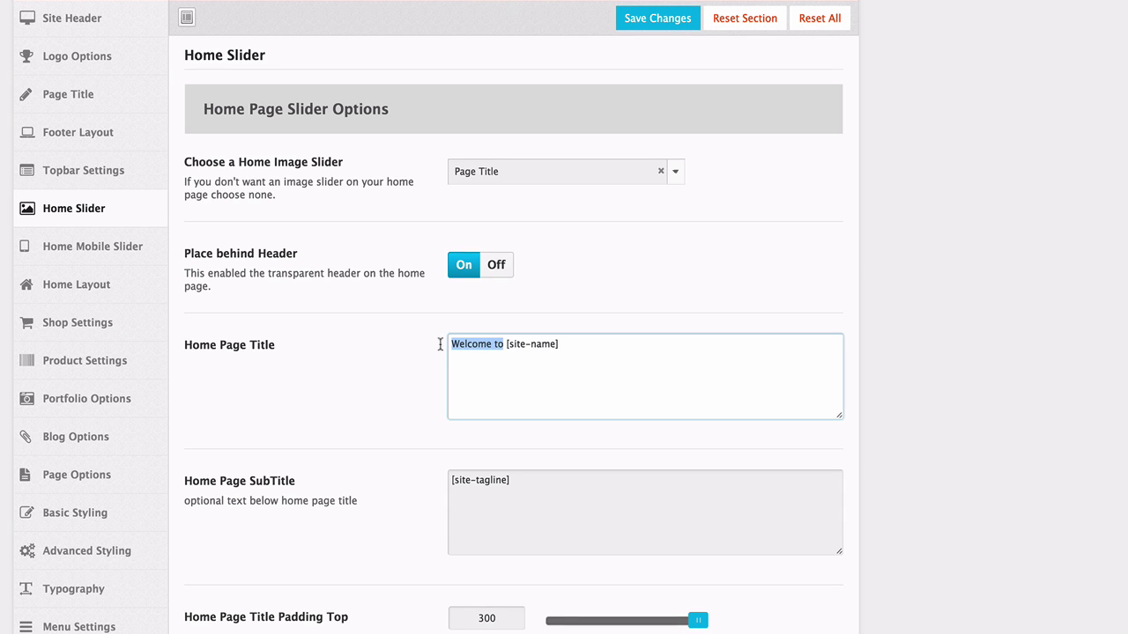
key("BackSpace")
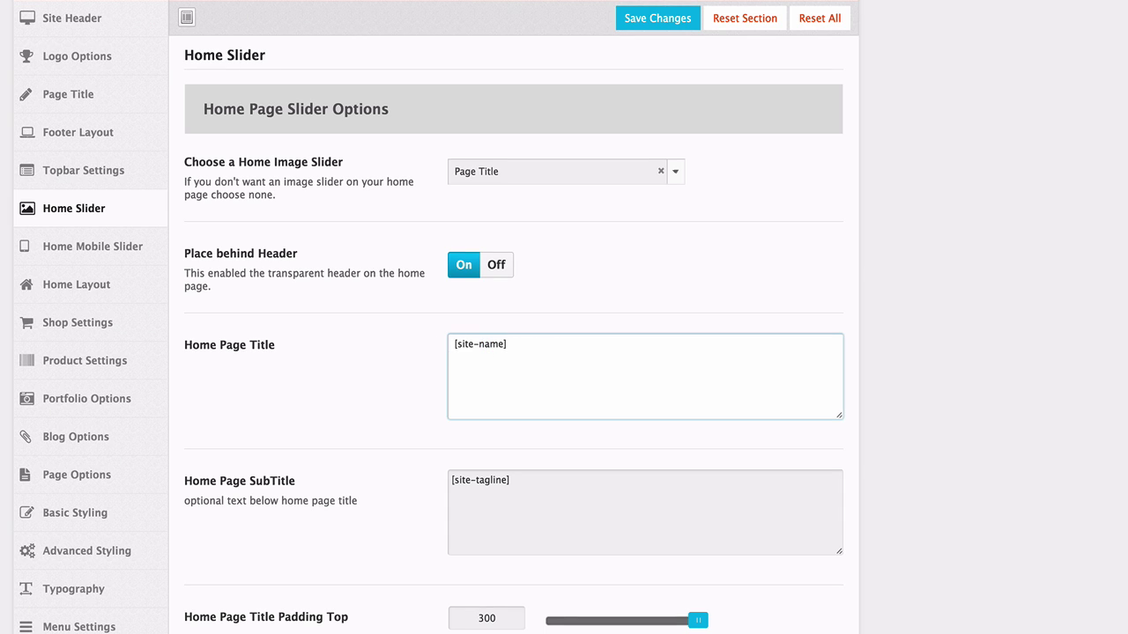
key("Delete")
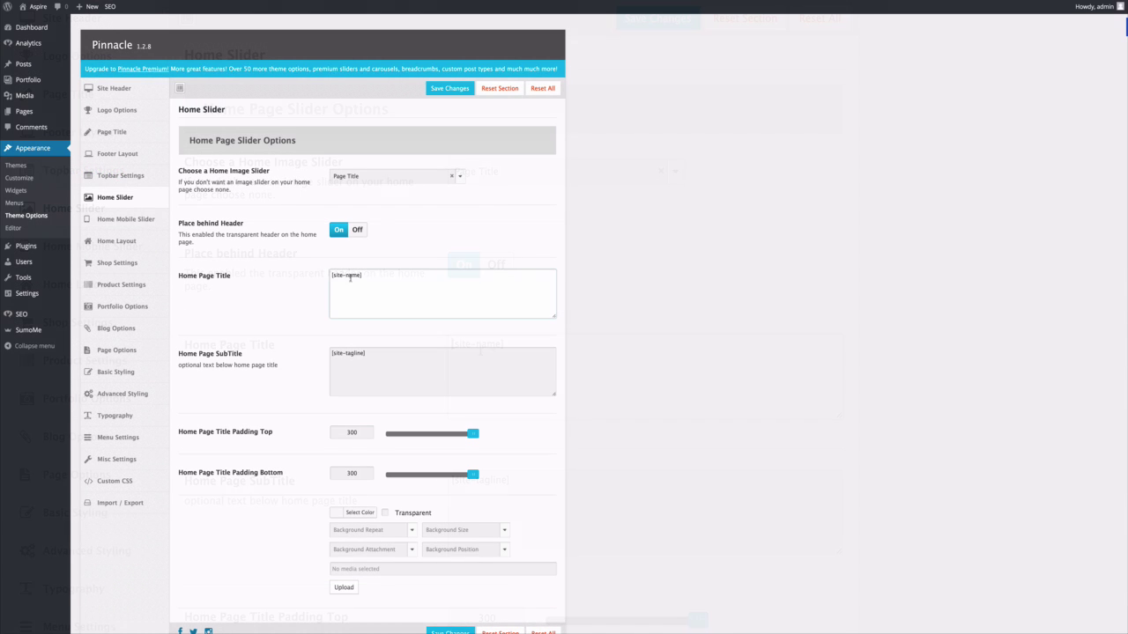
scroll(339, 275, "down", 1)
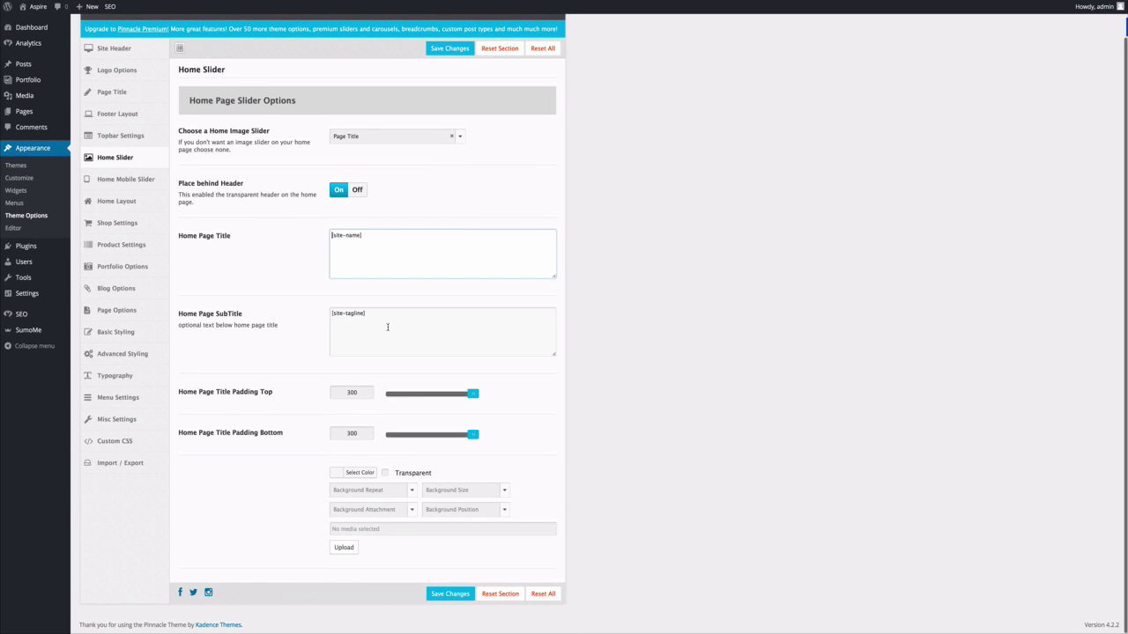
left_click(451, 595)
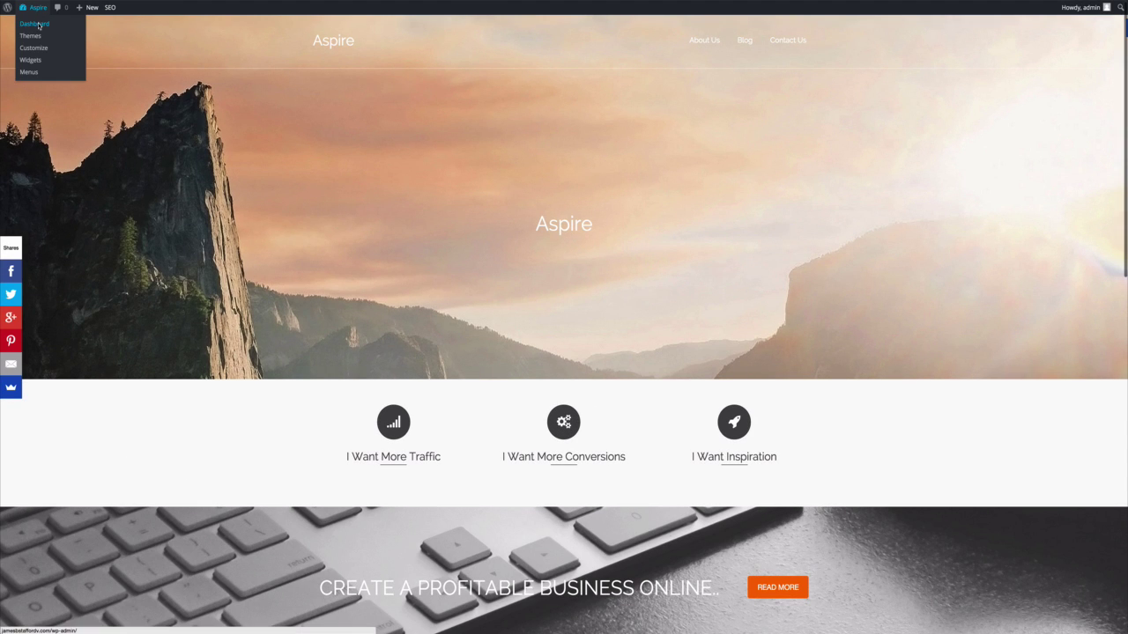
Open the menu editor from the Dashboard and save the top menu with About Us, Blog and Contact Us.
left_click(35, 25)
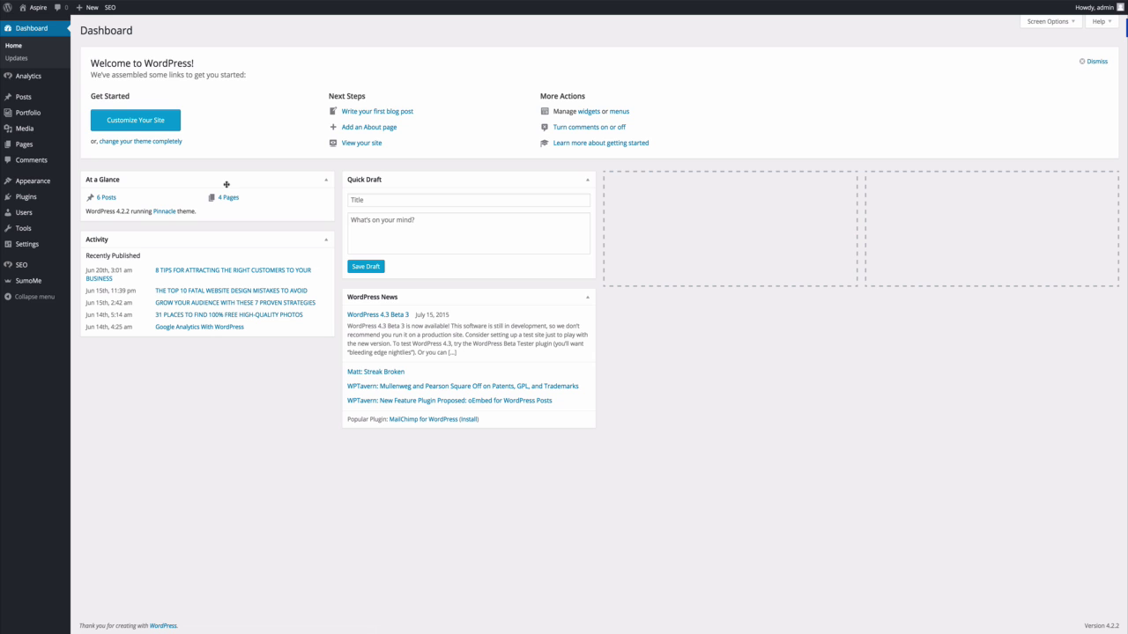
mouse_move(38, 183)
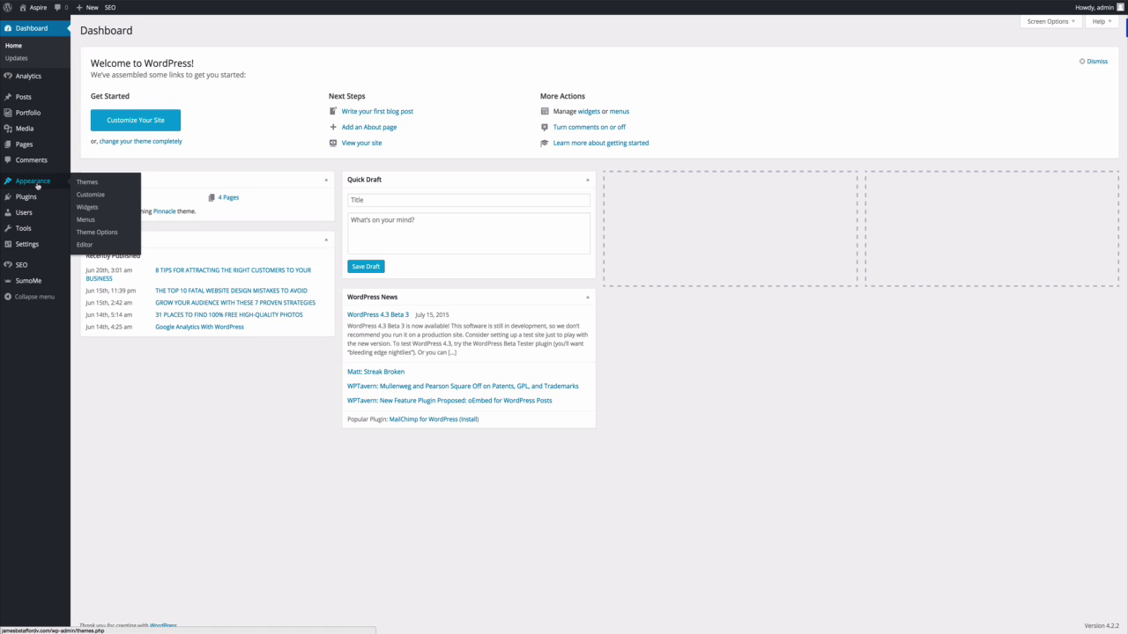
left_click(95, 234)
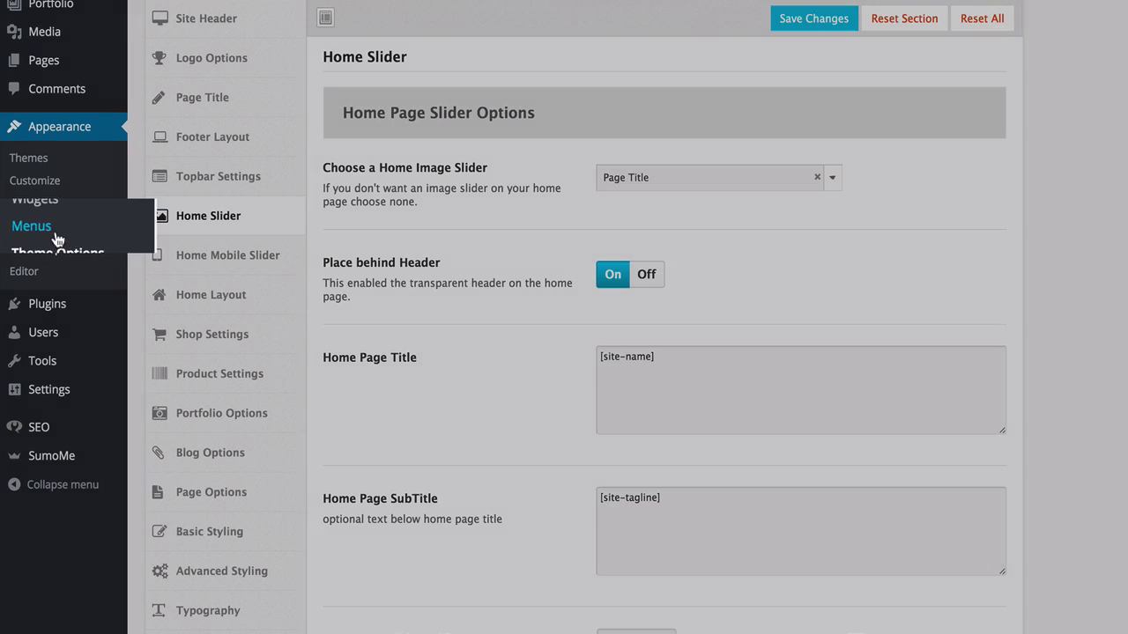
left_click(54, 230)
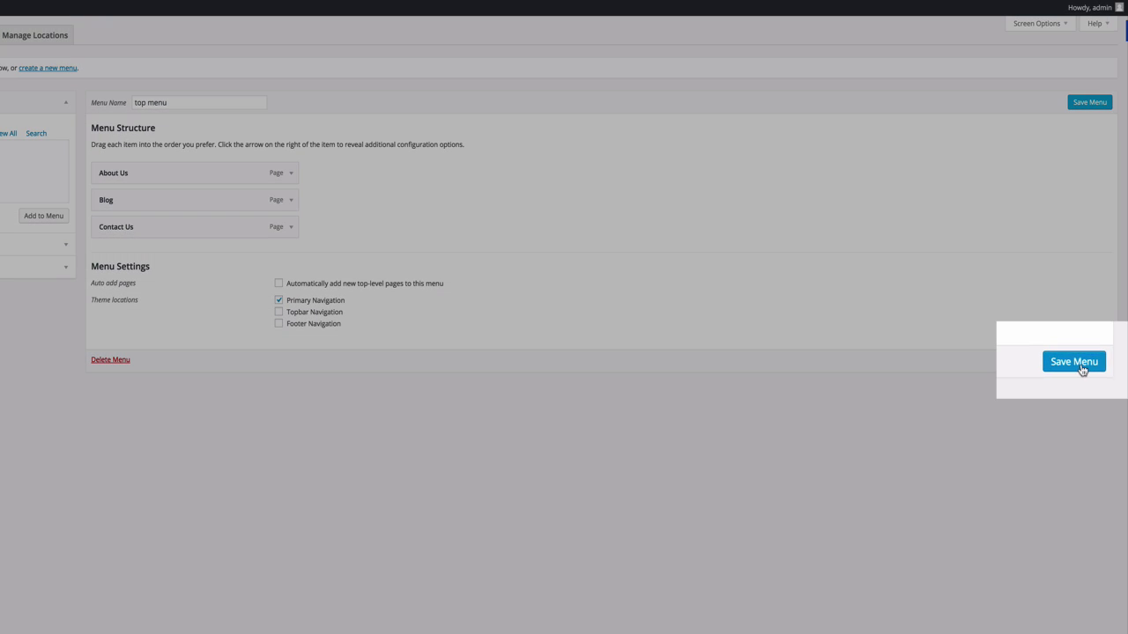
left_click(1098, 360)
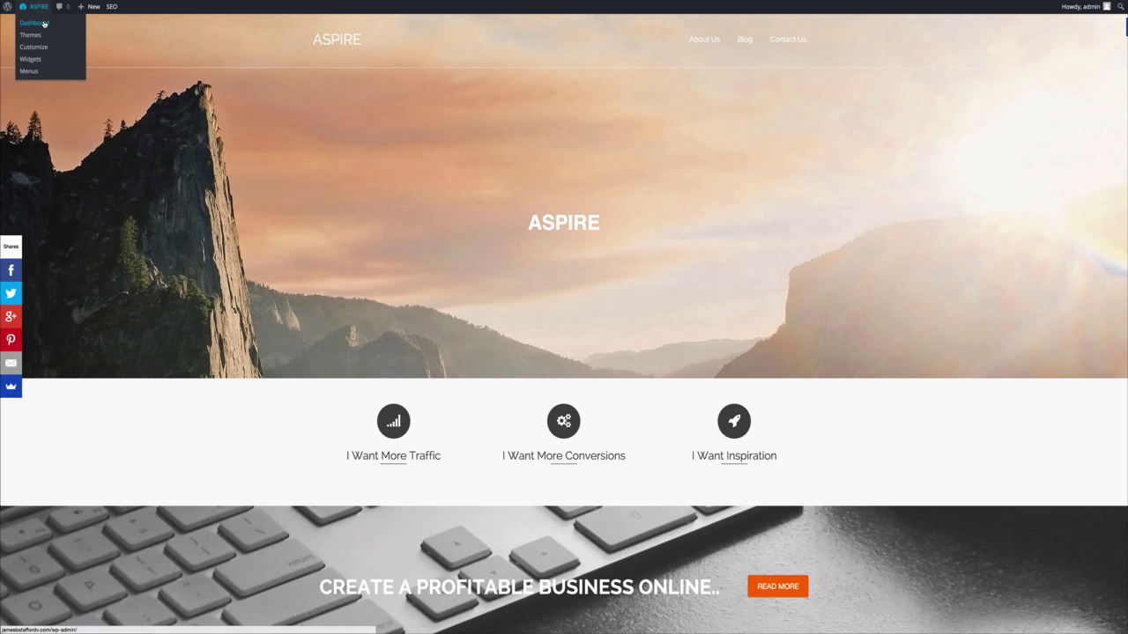
Add the rule .home .titleclass h1 { font-size: 150px; } to Theme Options' Custom CSS and save.
left_click(43, 24)
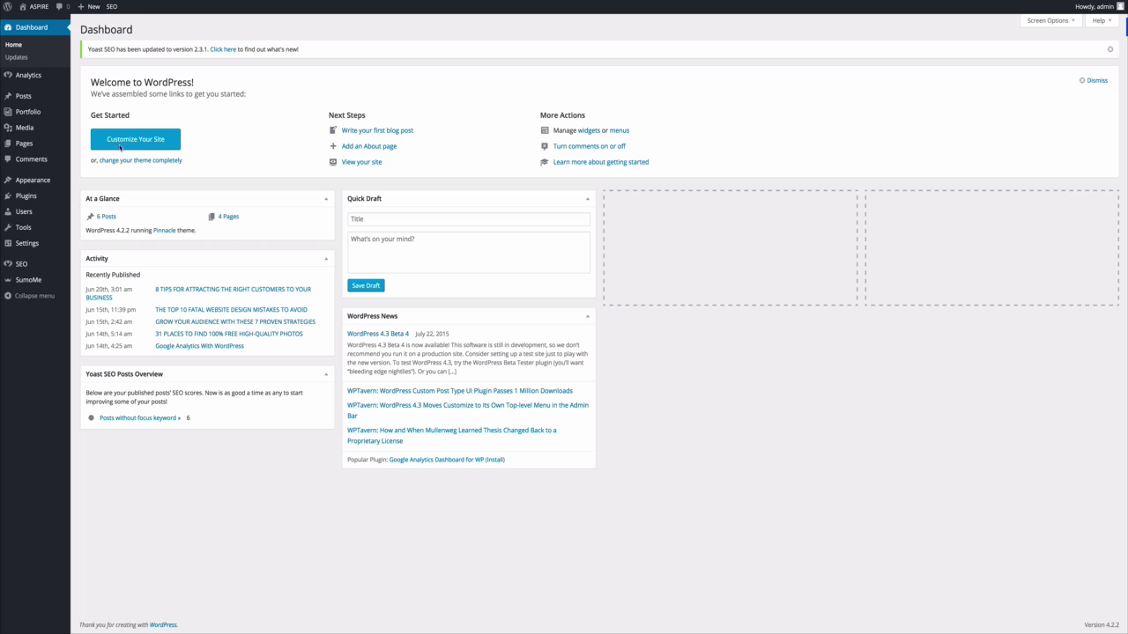
mouse_move(31, 180)
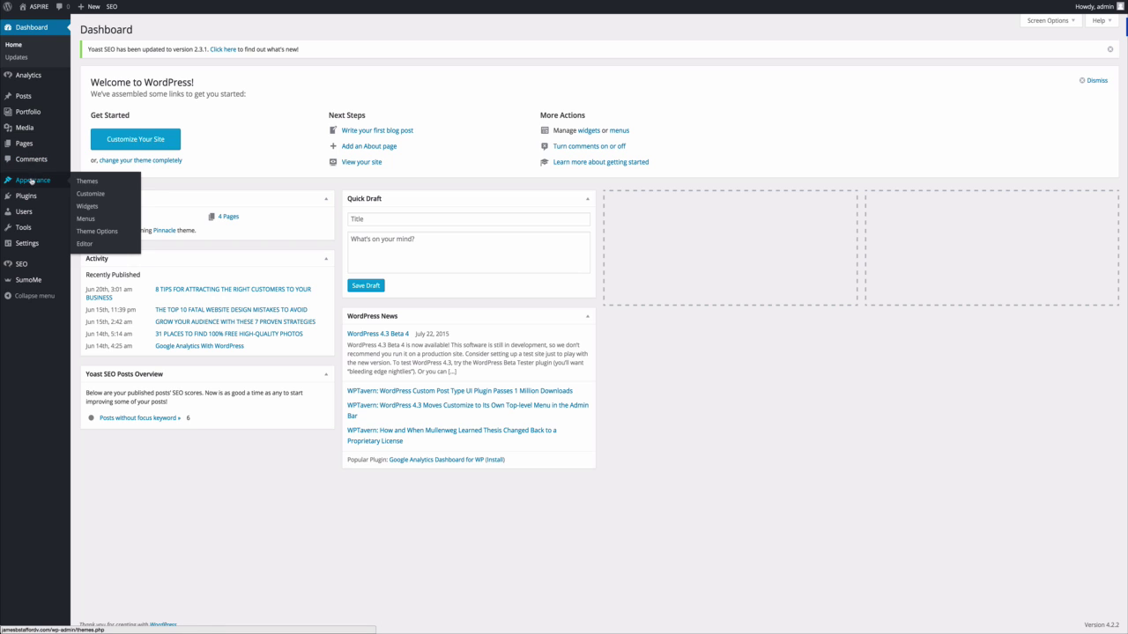
left_click(109, 232)
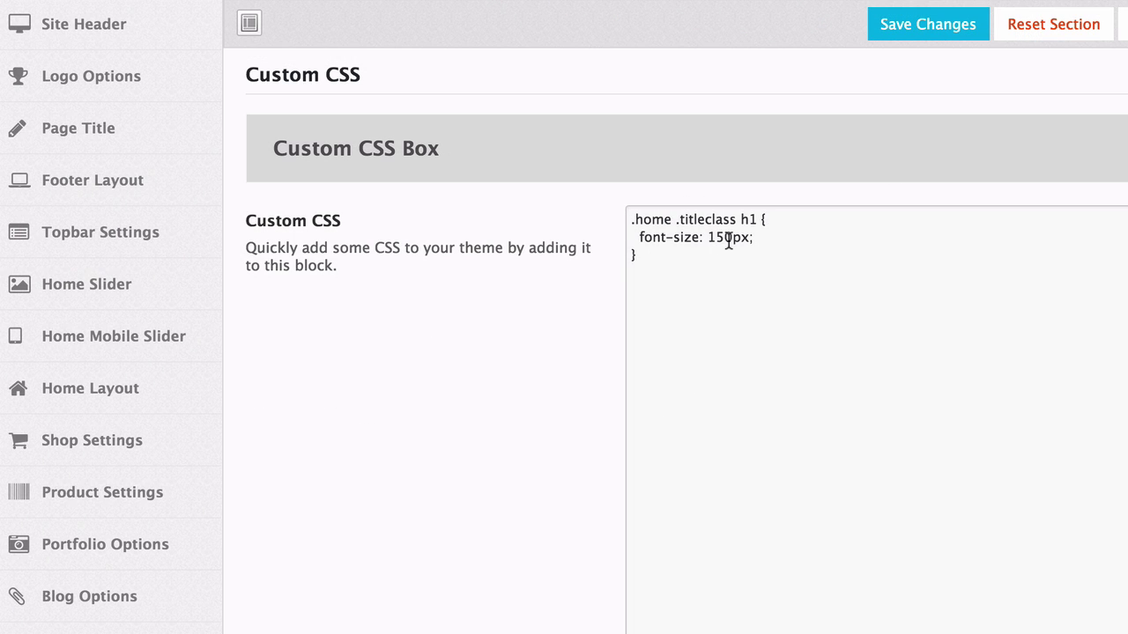
left_click(730, 240)
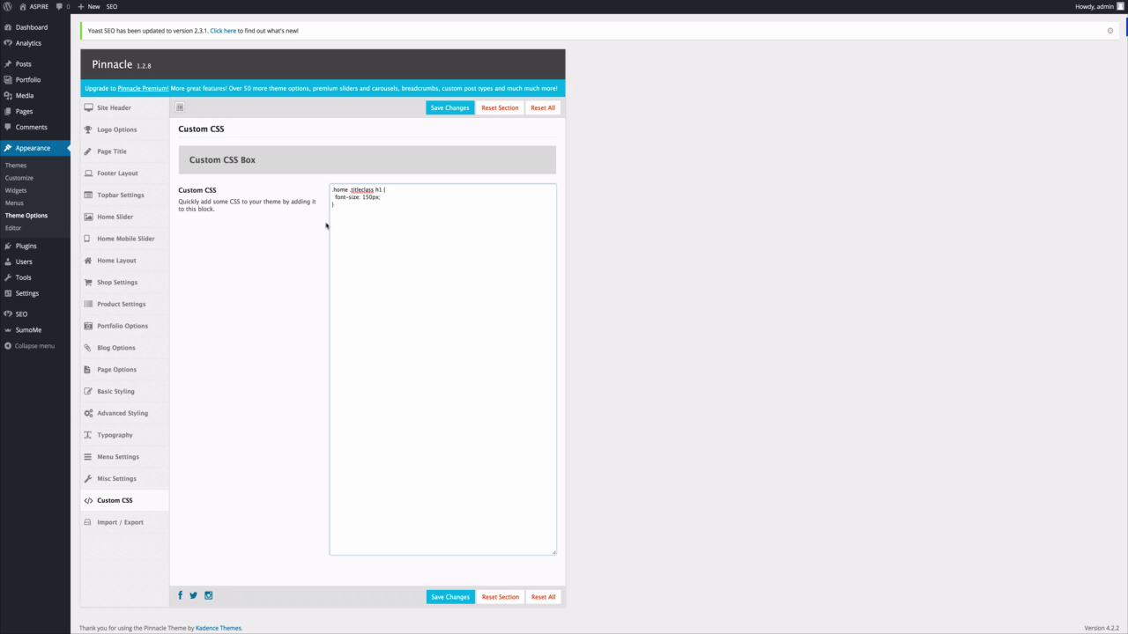
left_click(451, 600)
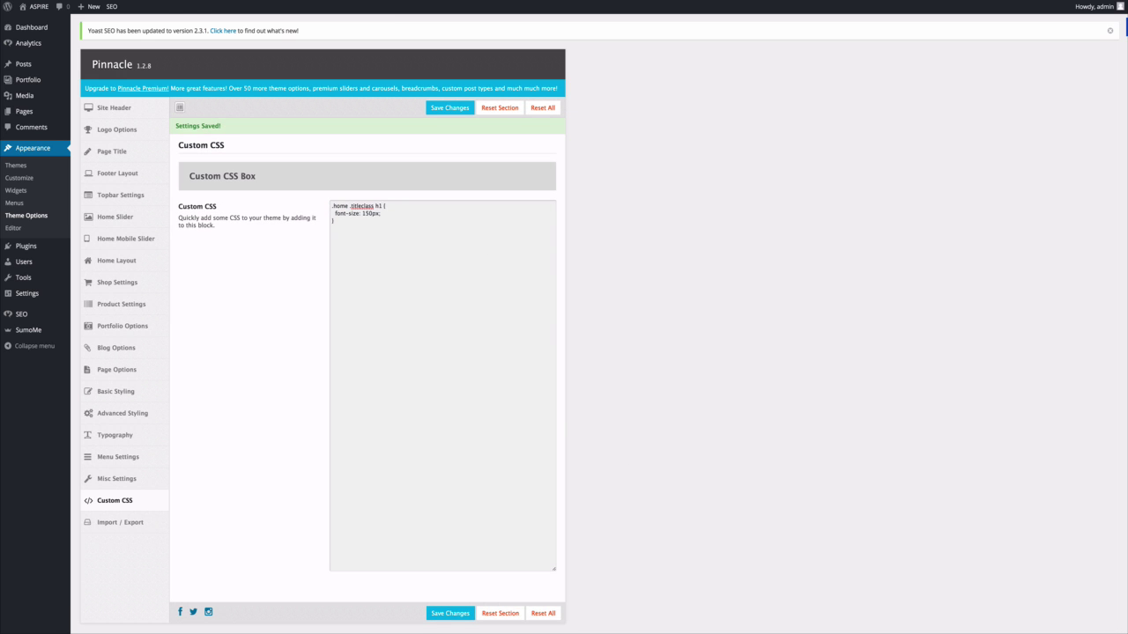
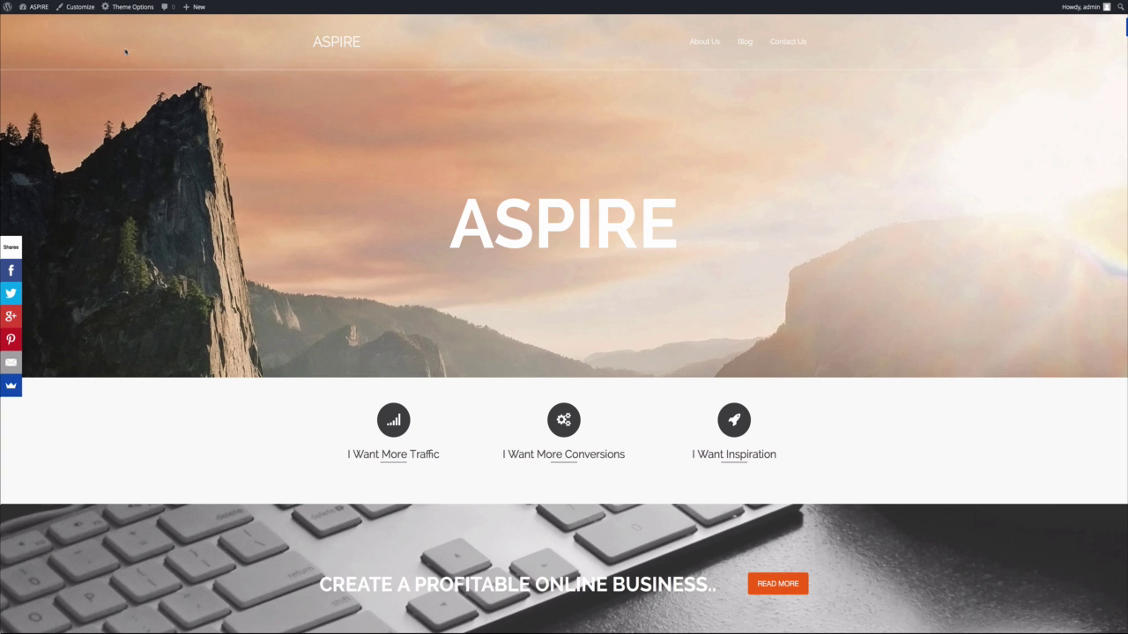
From the Dashboard, open Theme Options > Page Title and upload a Page Header Default Background.
mouse_move(33, 9)
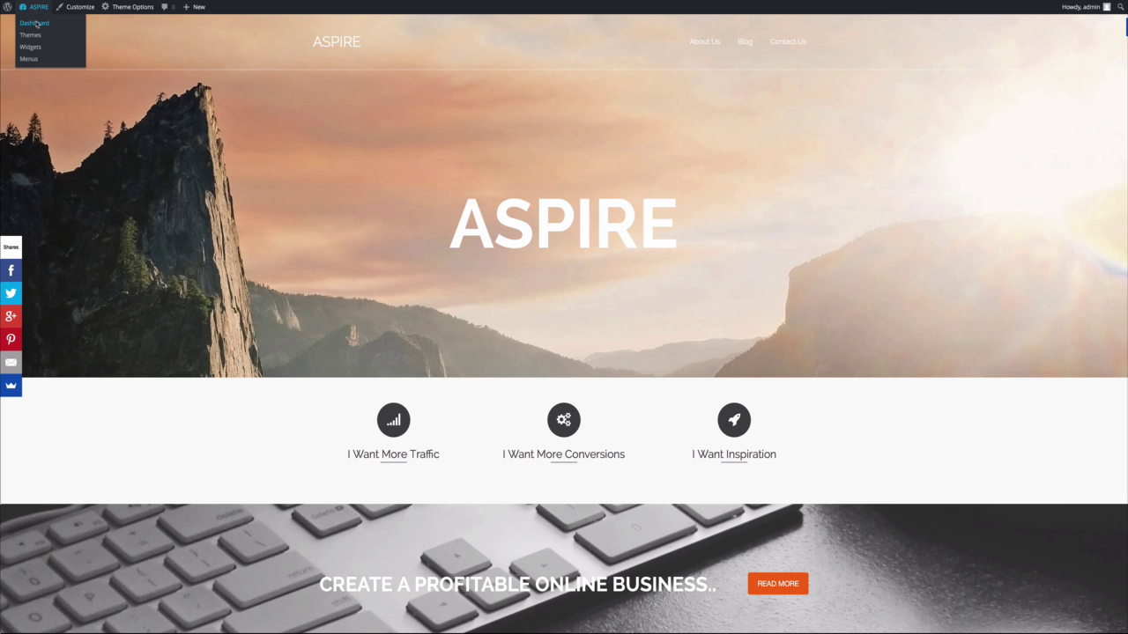
left_click(35, 23)
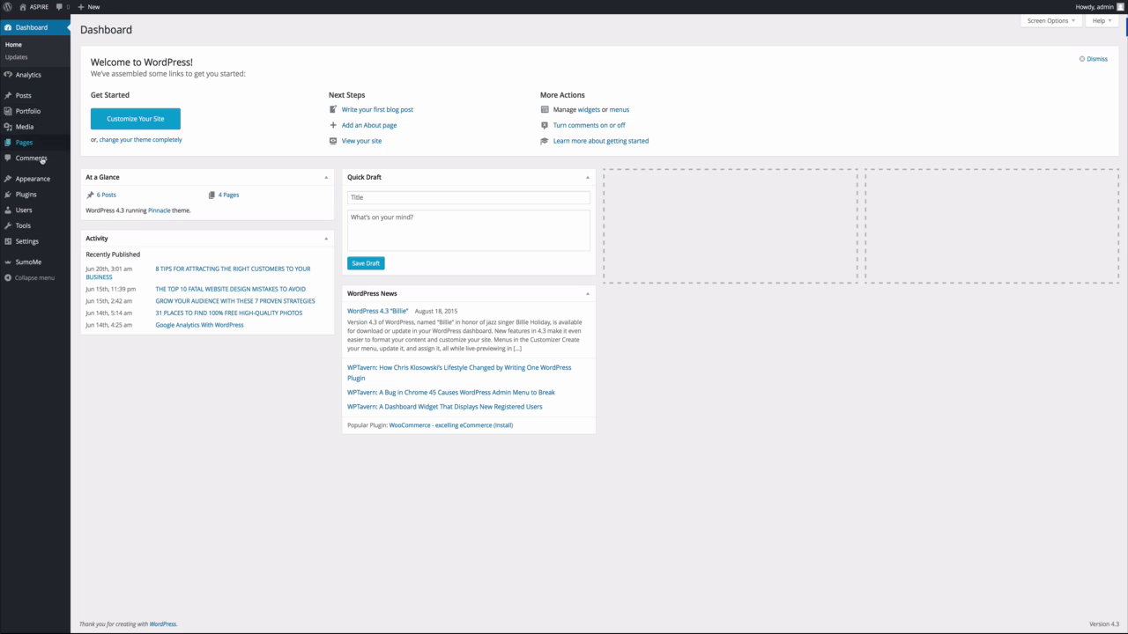
mouse_move(44, 178)
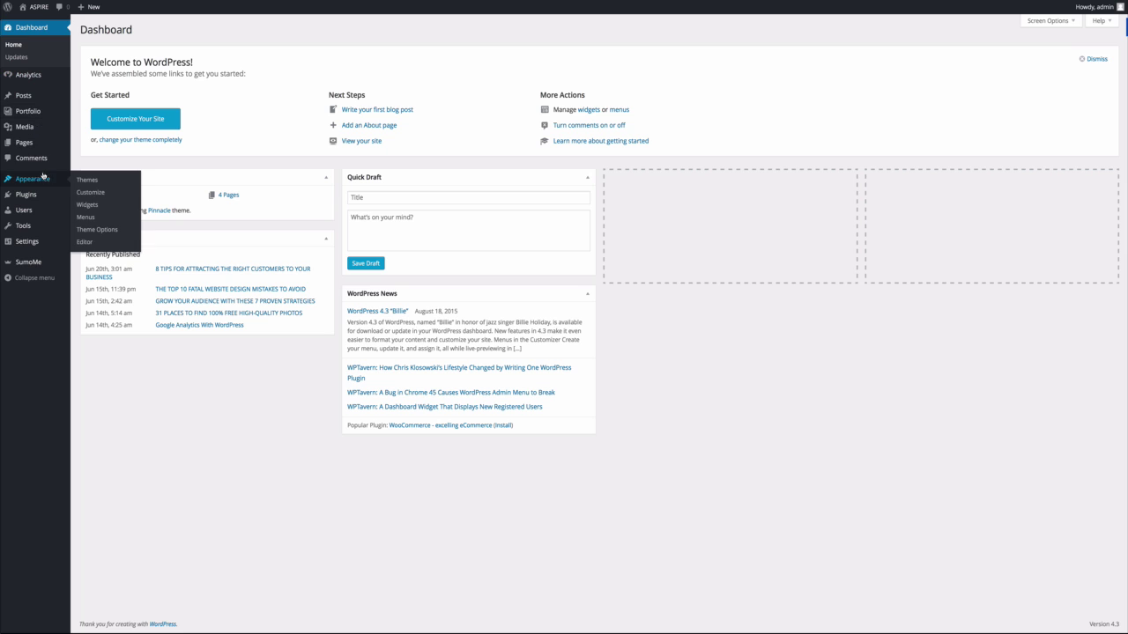
left_click(97, 229)
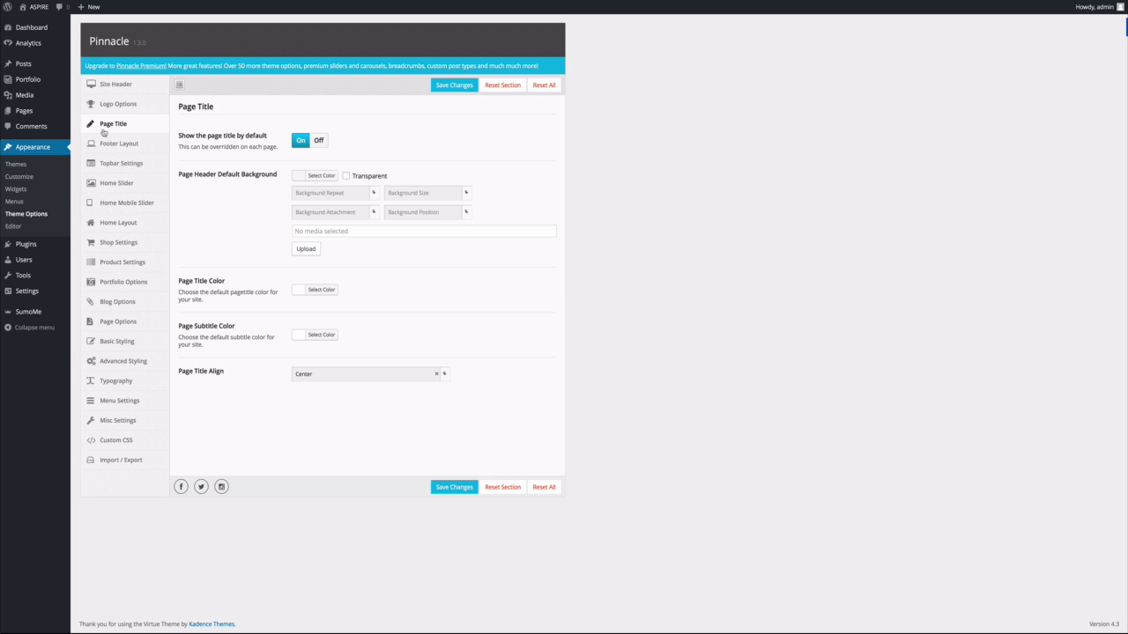
left_click(306, 249)
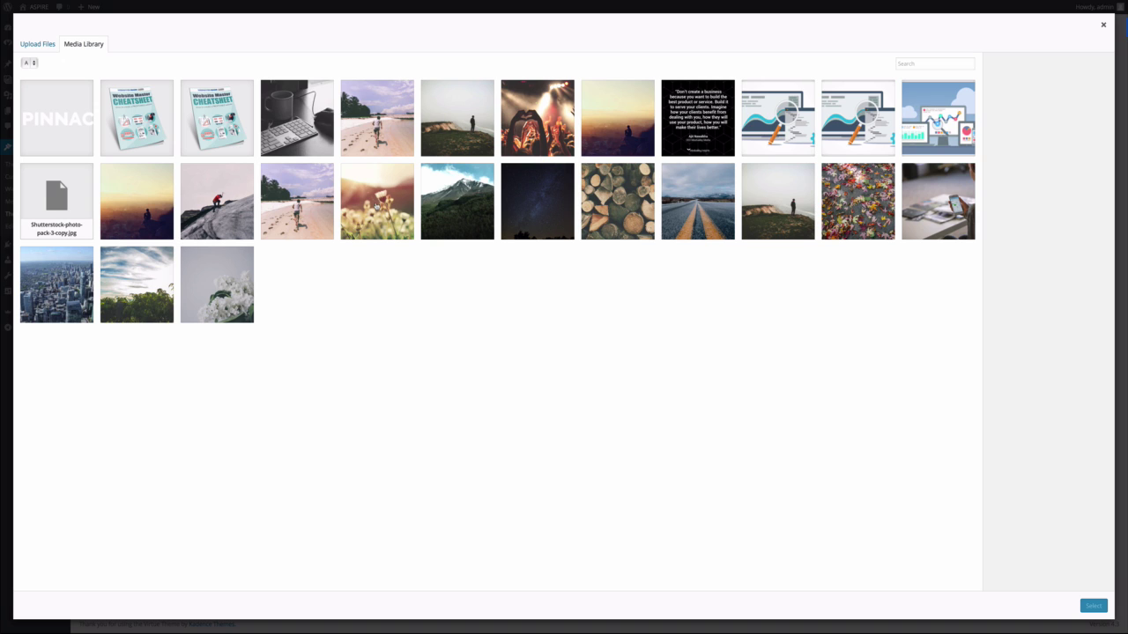
Choose the sunset photo as the page header background, save, and view the site.
left_click(143, 212)
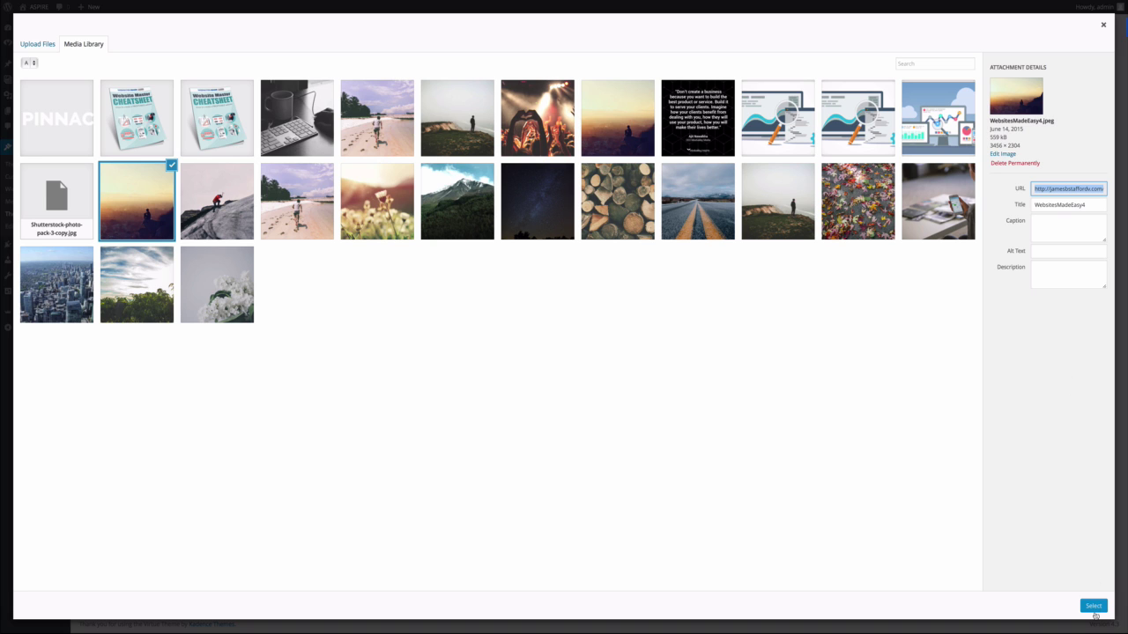
left_click(1093, 607)
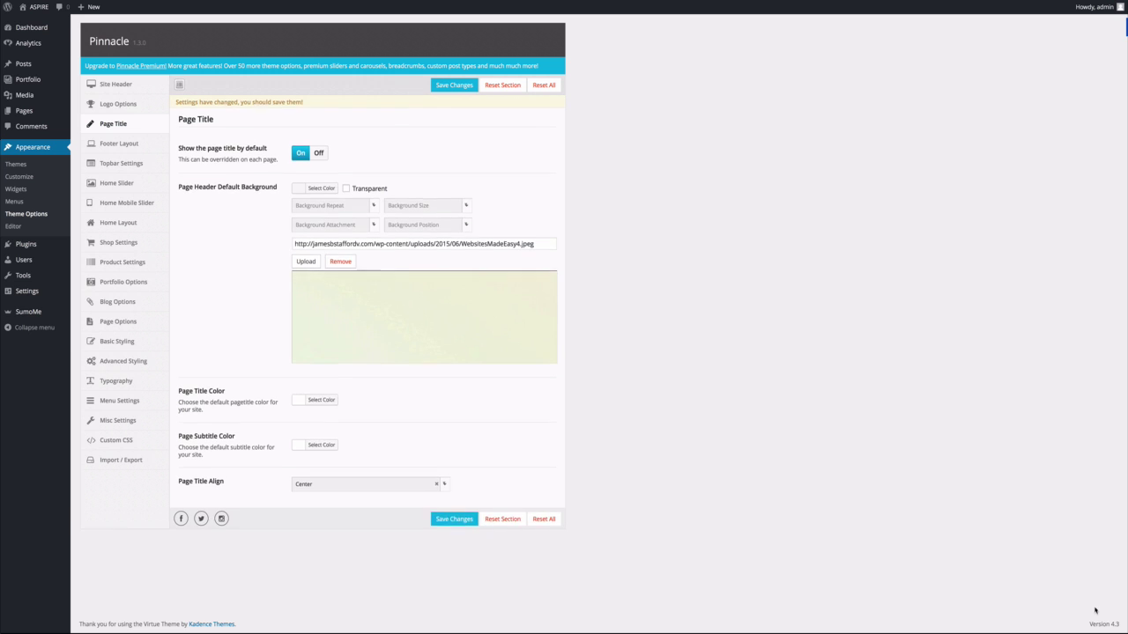
left_click(465, 522)
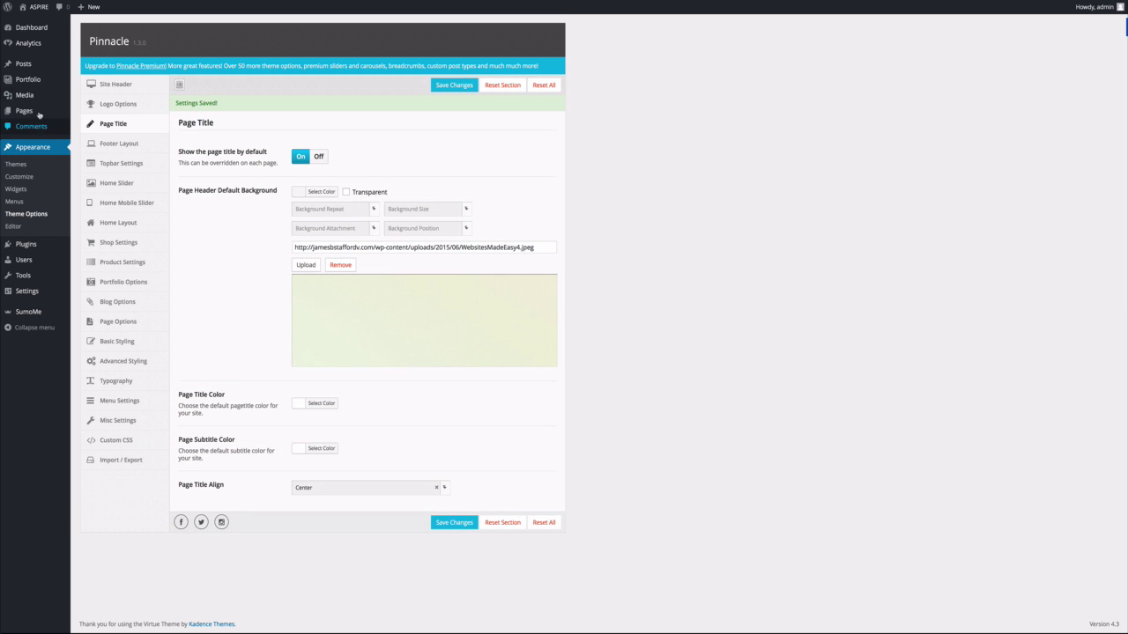
left_click(32, 12)
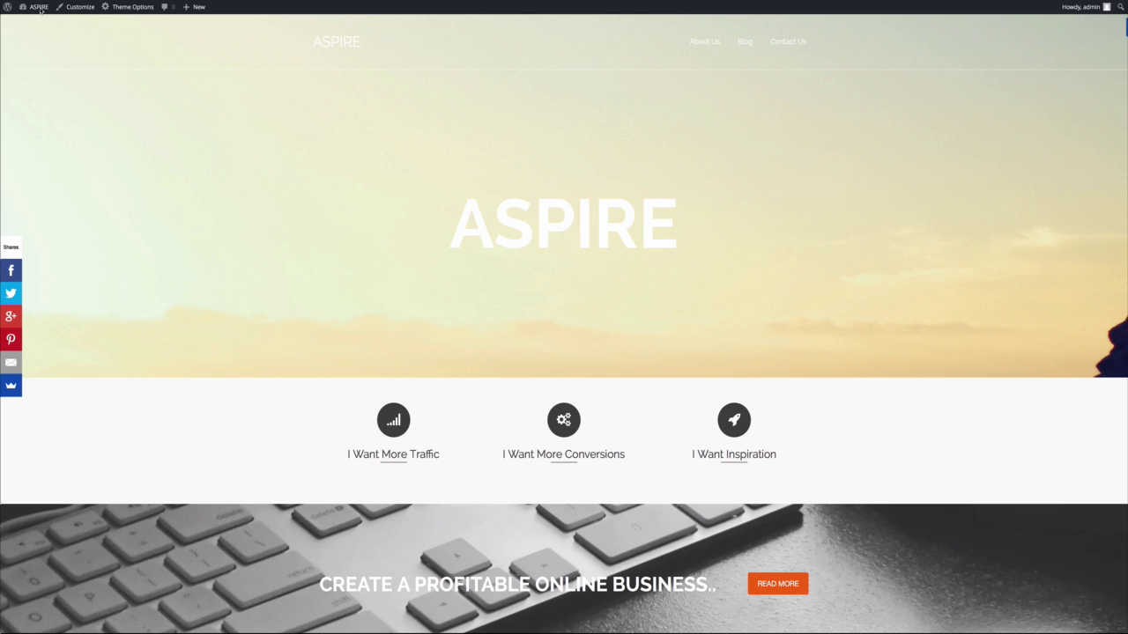
Return to the Dashboard from the front page and open Appearance > Theme Options.
mouse_move(40, 12)
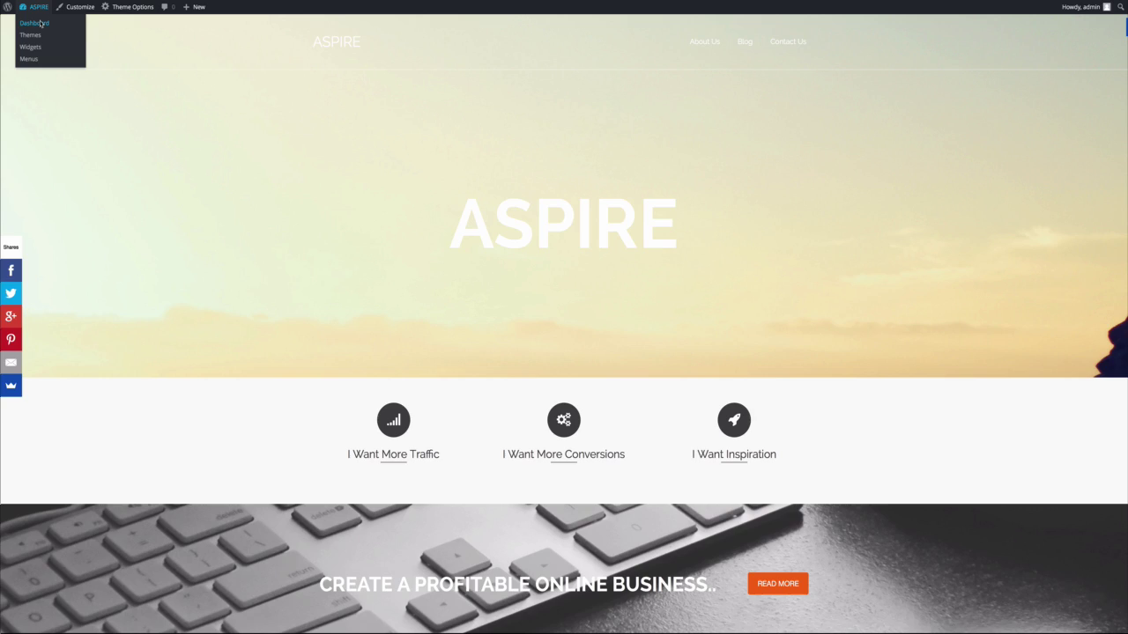
left_click(40, 23)
mouse_move(49, 180)
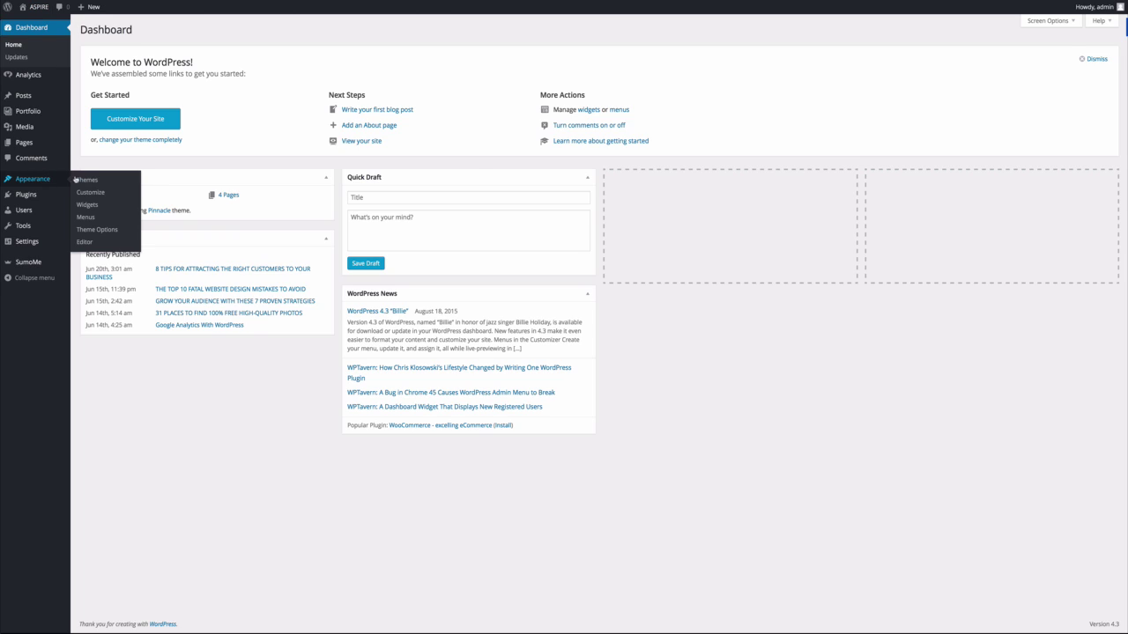
left_click(100, 230)
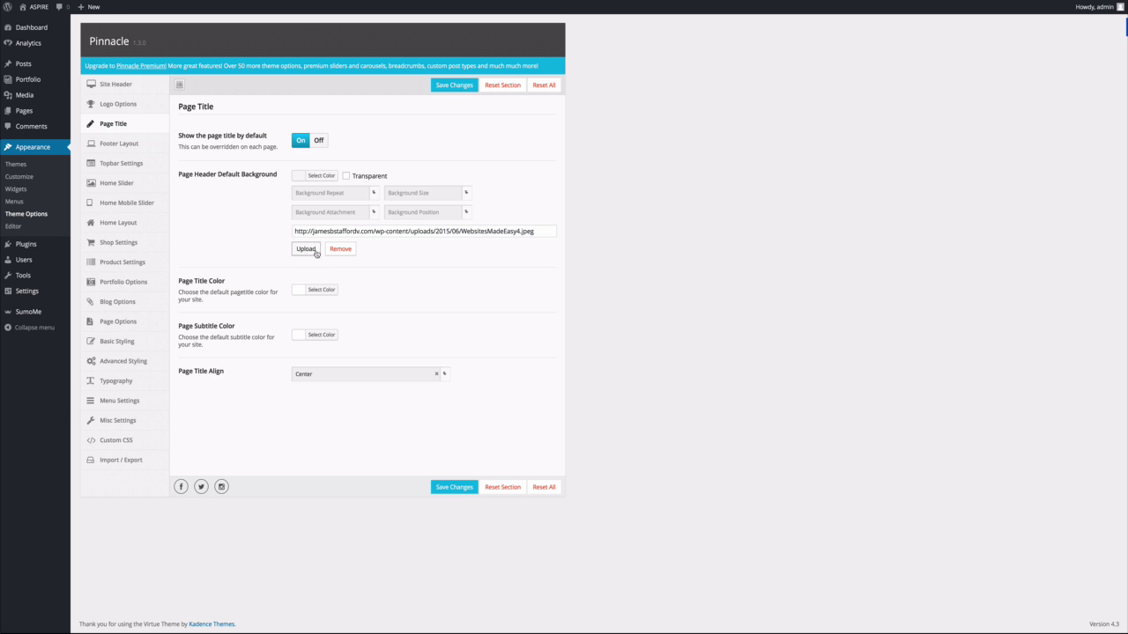
Remove the Page Header Default Background image, save, and check the live site's mountain header.
left_click(336, 253)
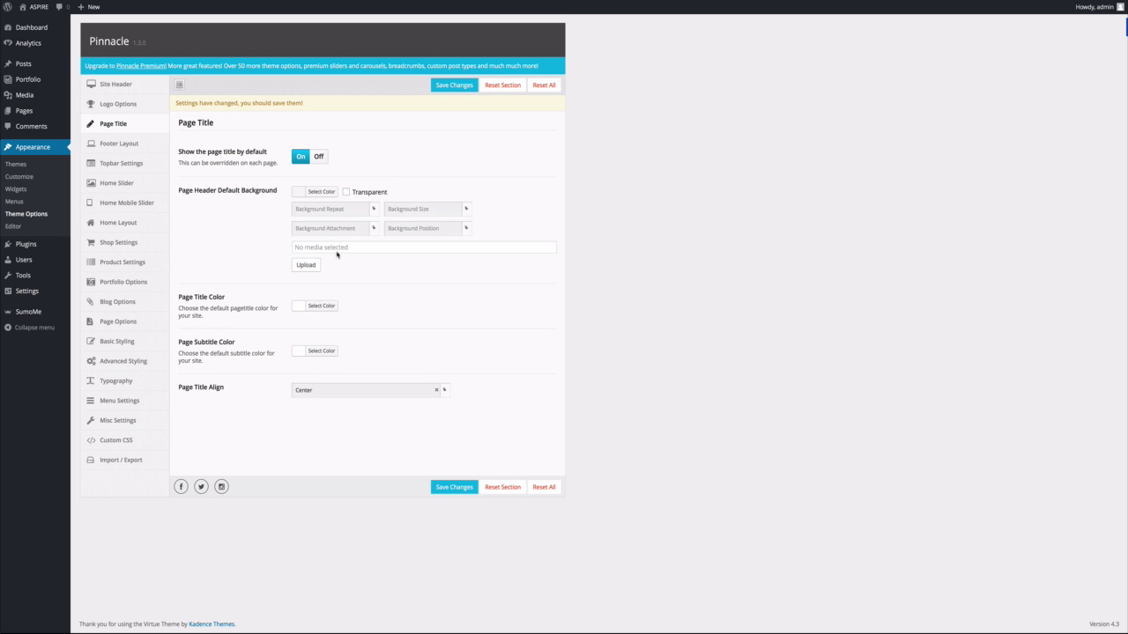
left_click(446, 490)
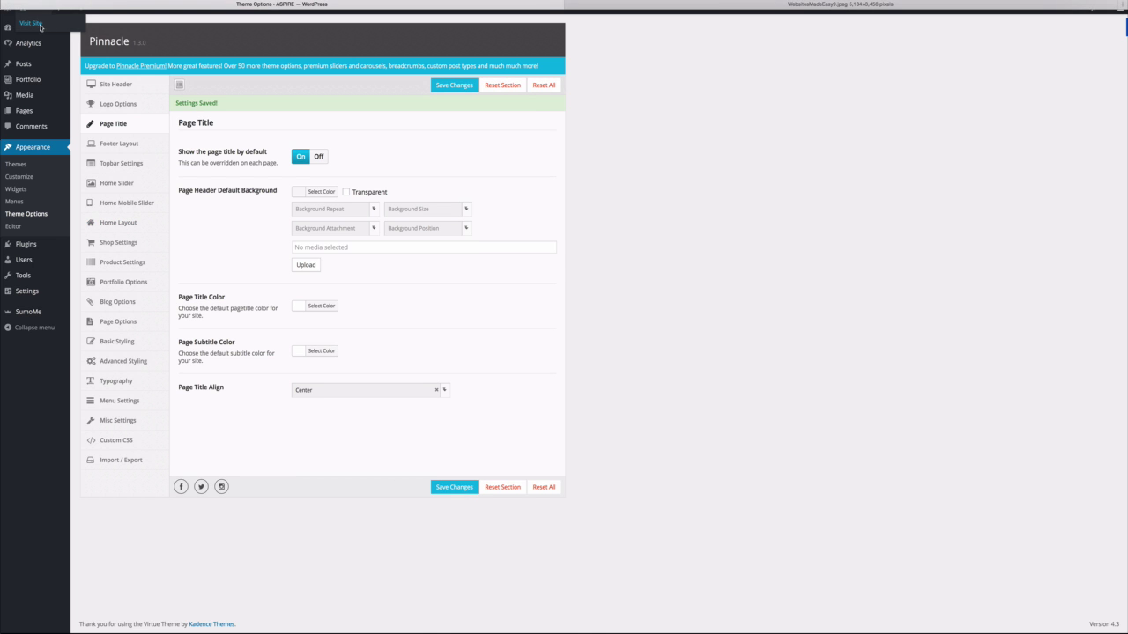
left_click(40, 26)
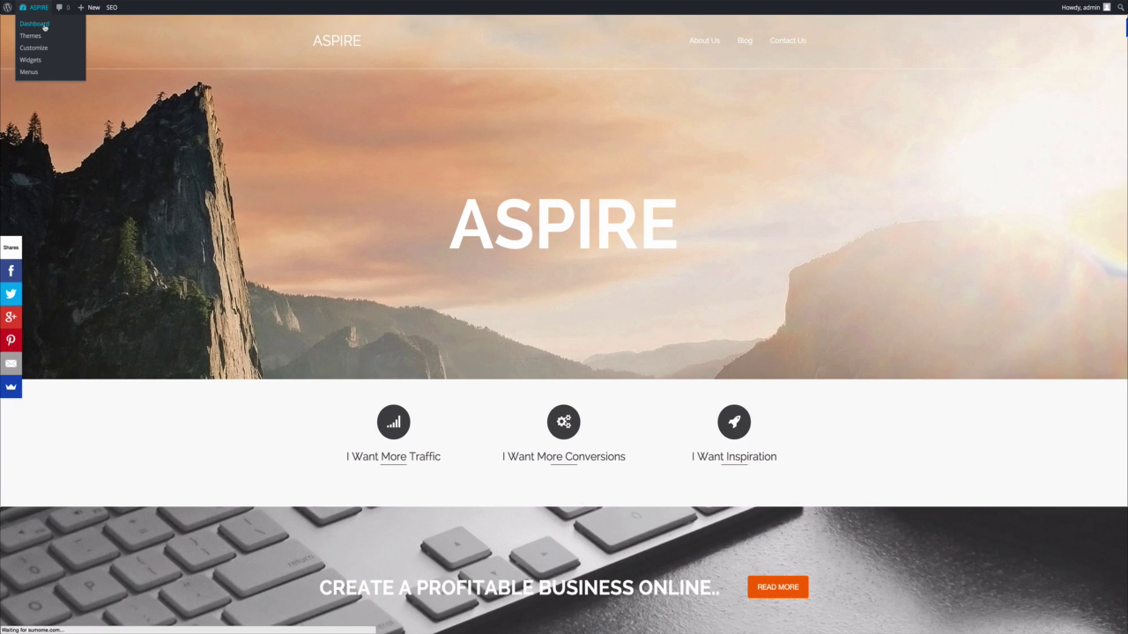
left_click(44, 24)
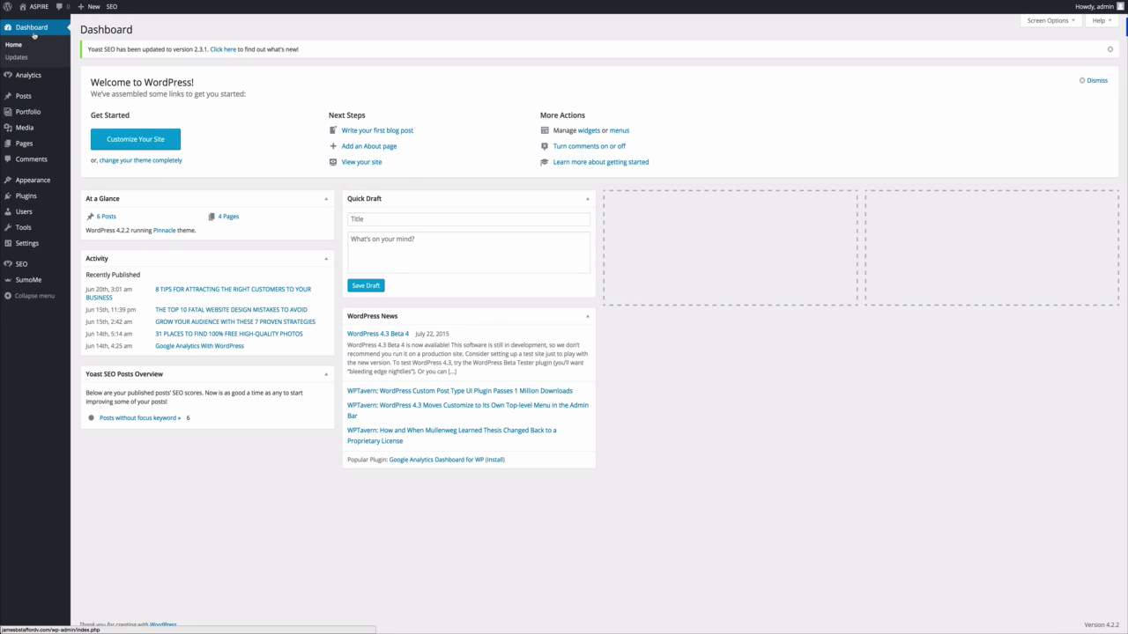
Open Appearance > Theme Options, landing on the Site Header settings.
mouse_move(34, 189)
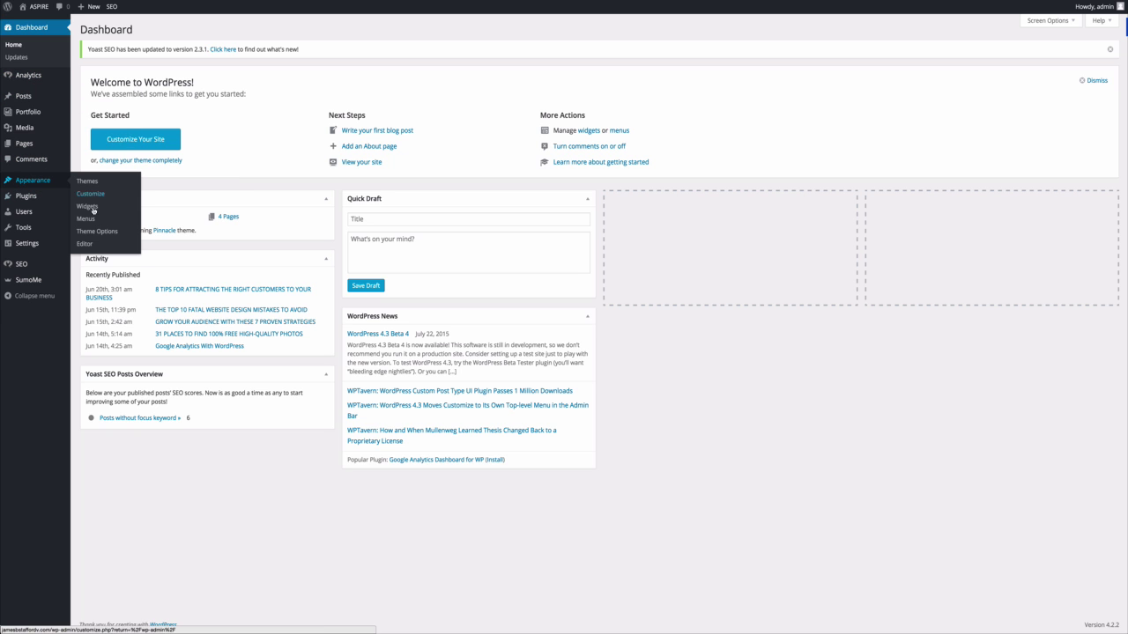
left_click(108, 233)
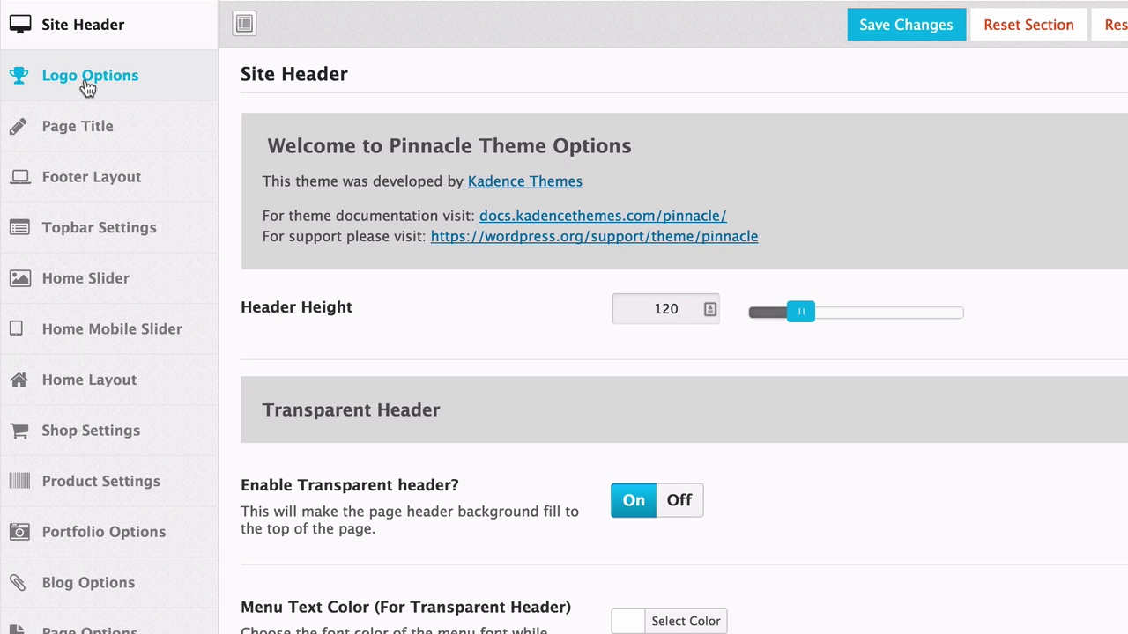
Under Logo Options, set pinnacle.png as the Logo and save.
left_click(89, 83)
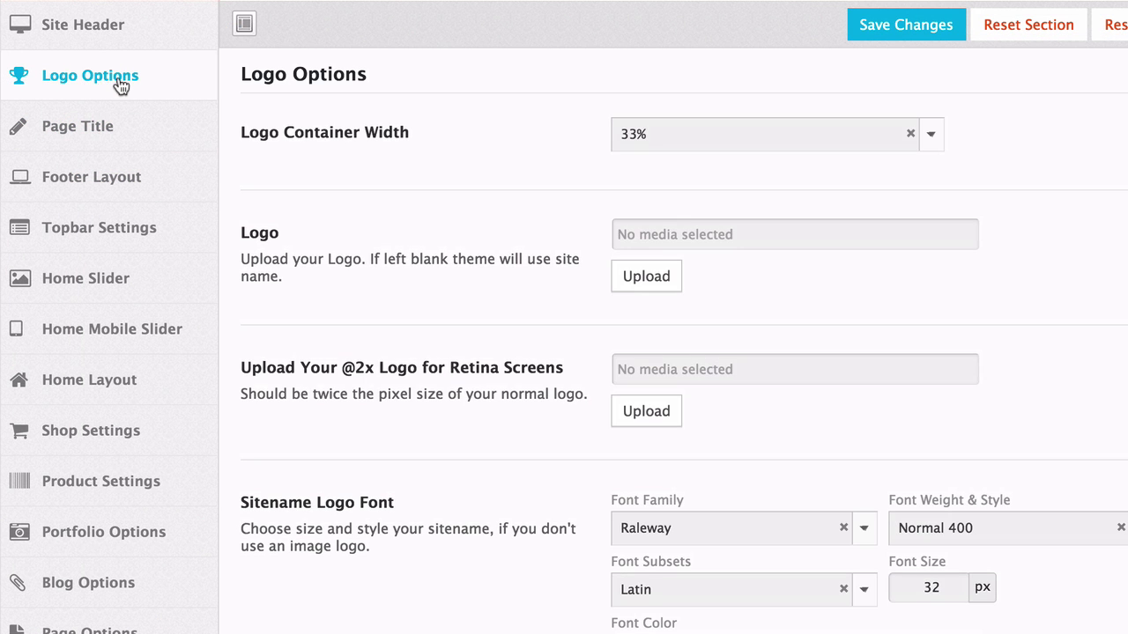
left_click(670, 280)
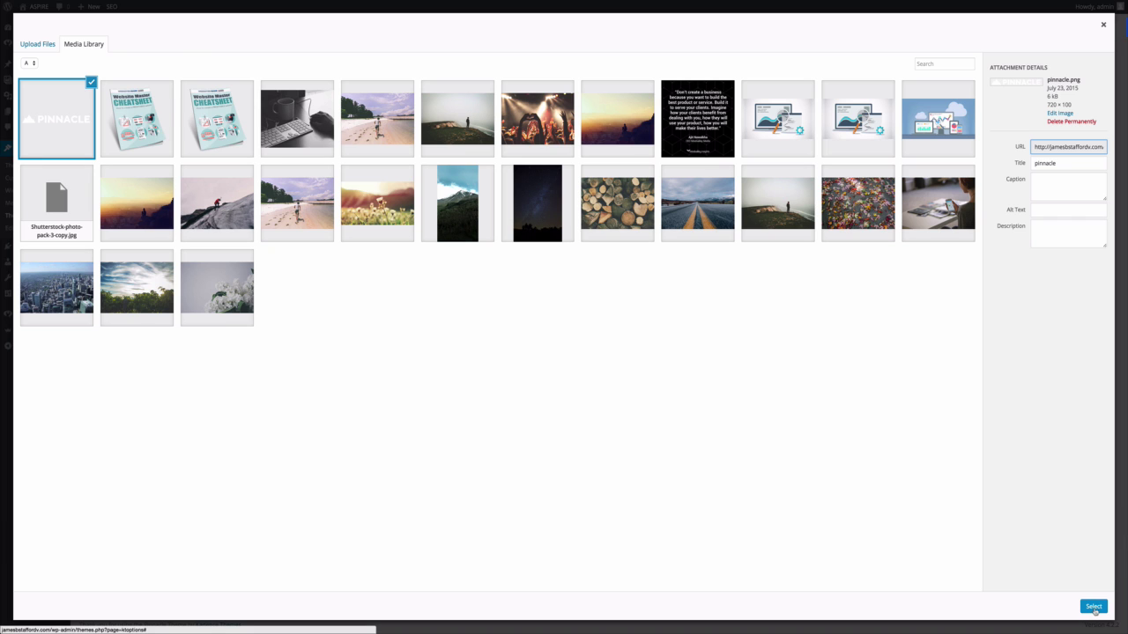
left_click(1093, 607)
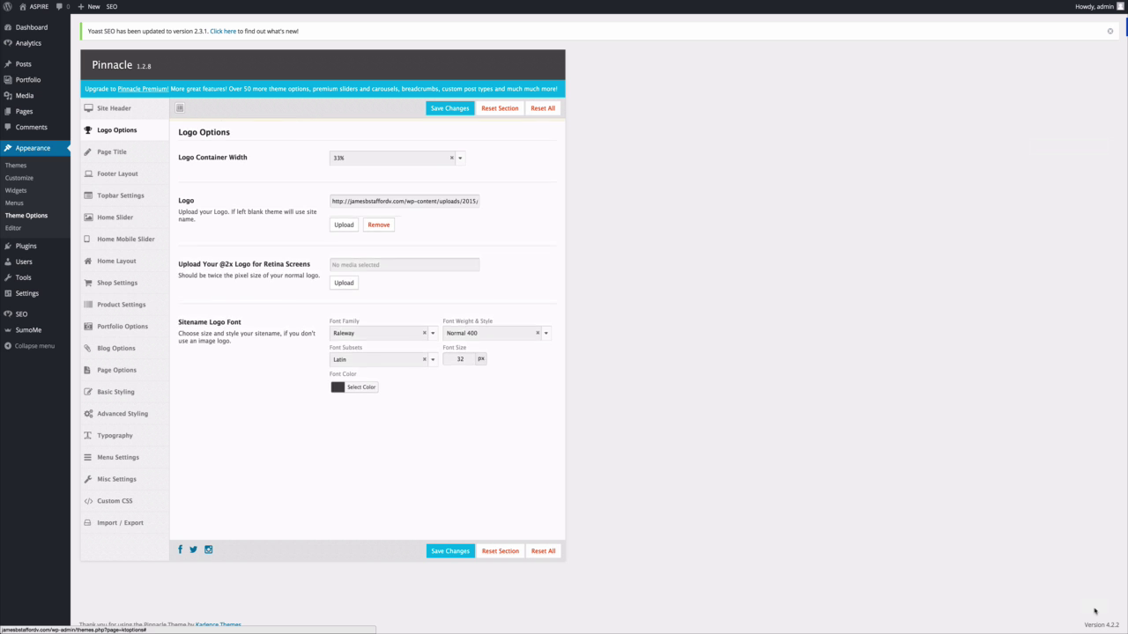
left_click(446, 554)
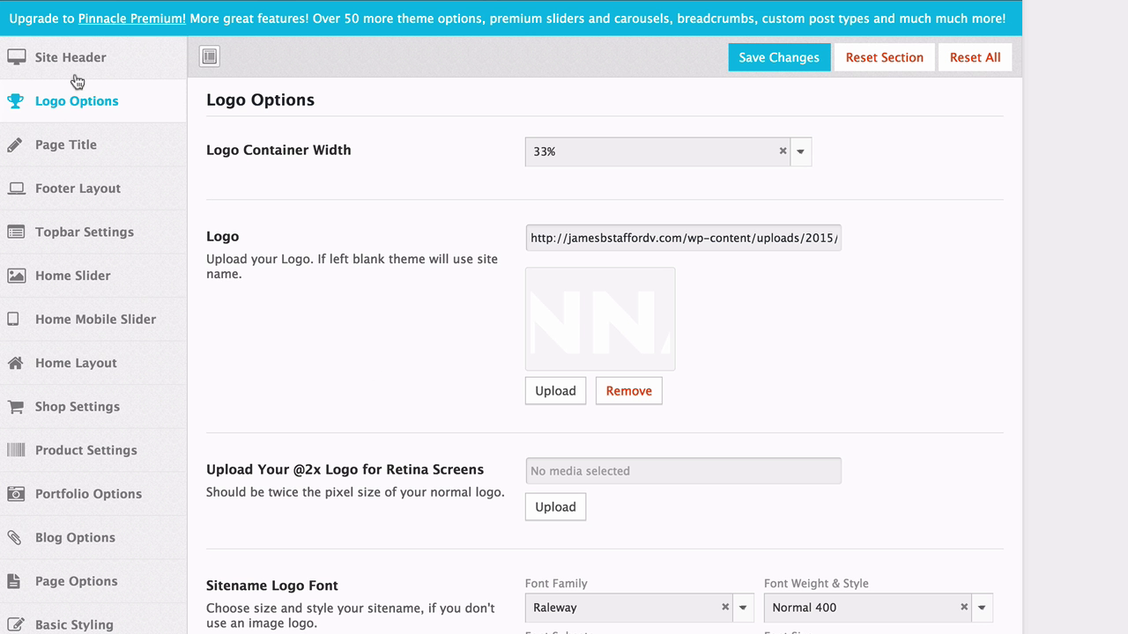
In Site Header settings, set pinnacle.png as the Logo (For Transparent Header) and save.
left_click(75, 65)
scroll(428, 212, "down", 5)
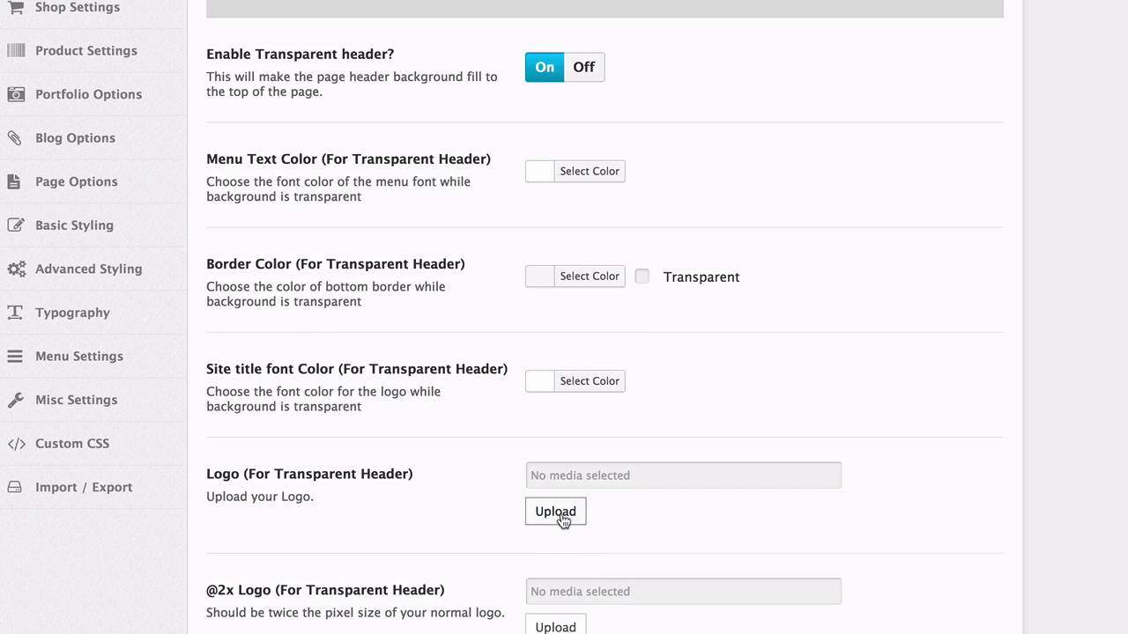
left_click(555, 512)
left_click(80, 124)
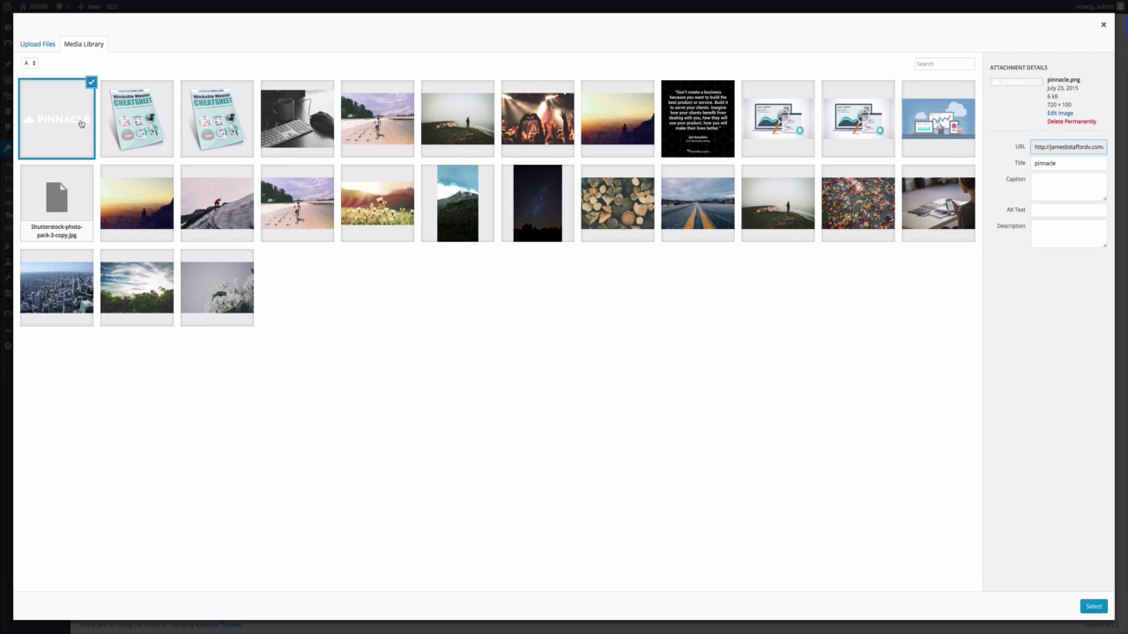
left_click(1093, 606)
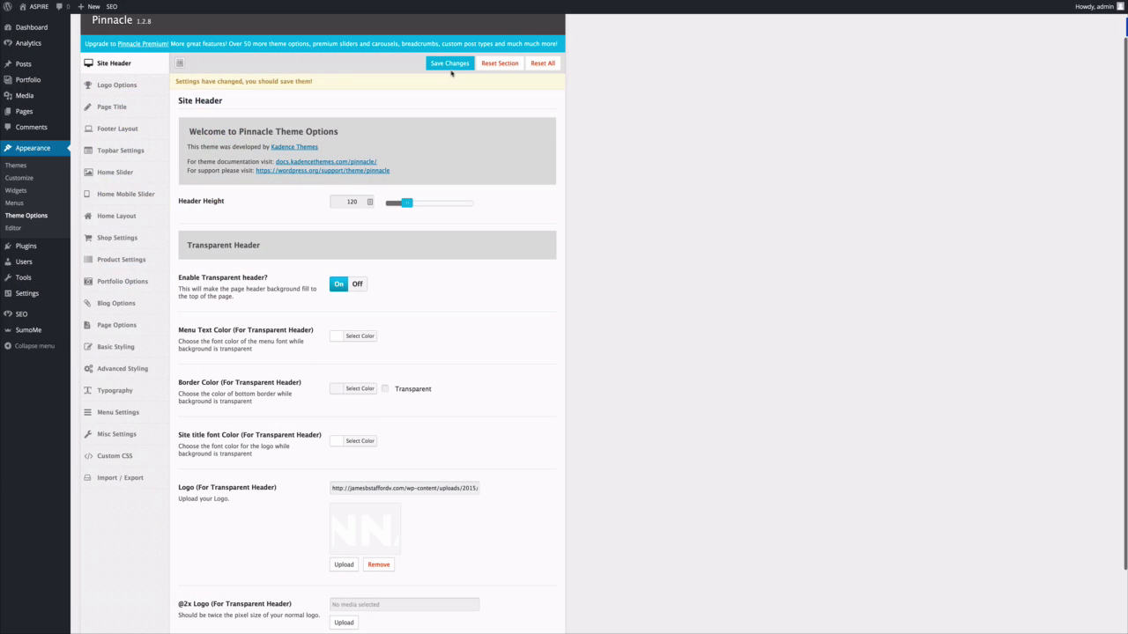
left_click(449, 63)
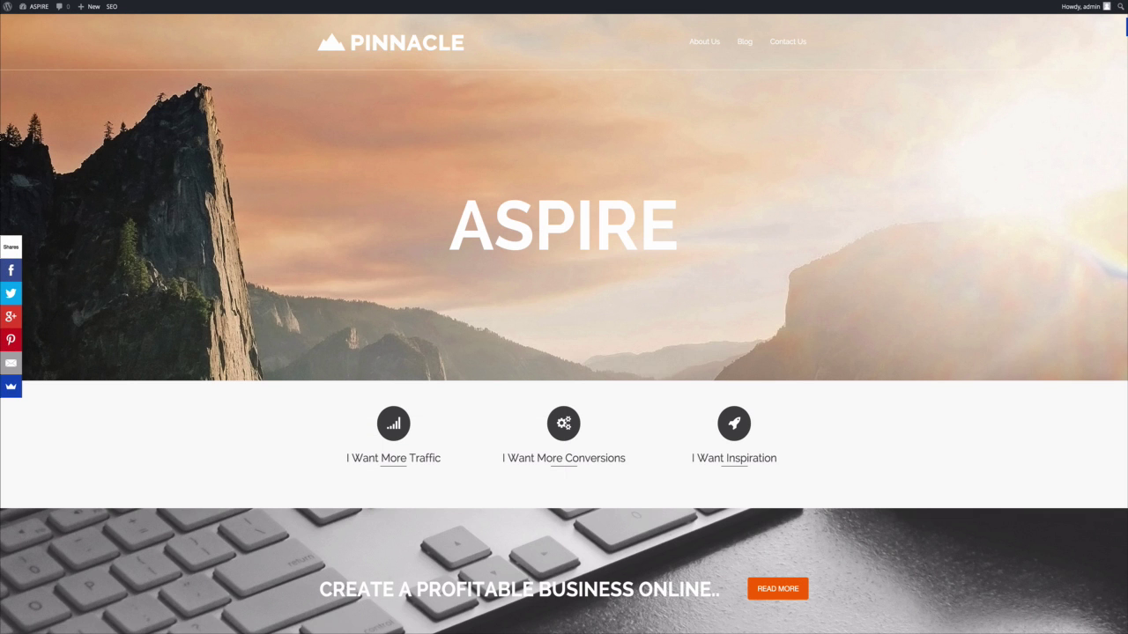
Scroll through the ASPIRE homepage to check the plain-text logo in the header.
scroll(563, 102, "down", 10)
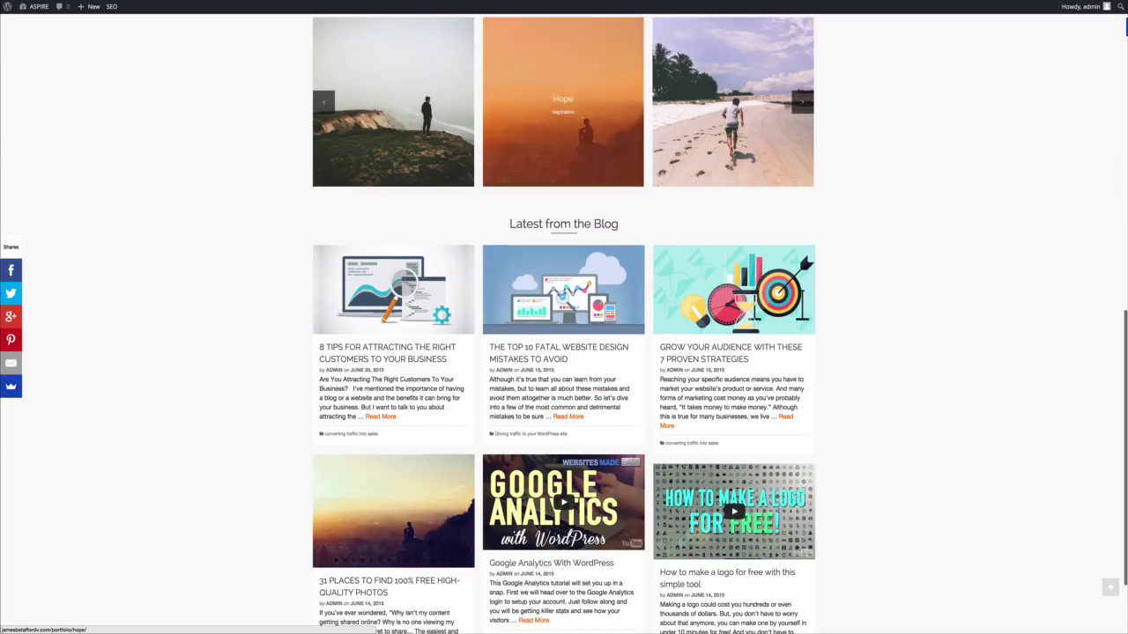
scroll(563, 101, "down", 2)
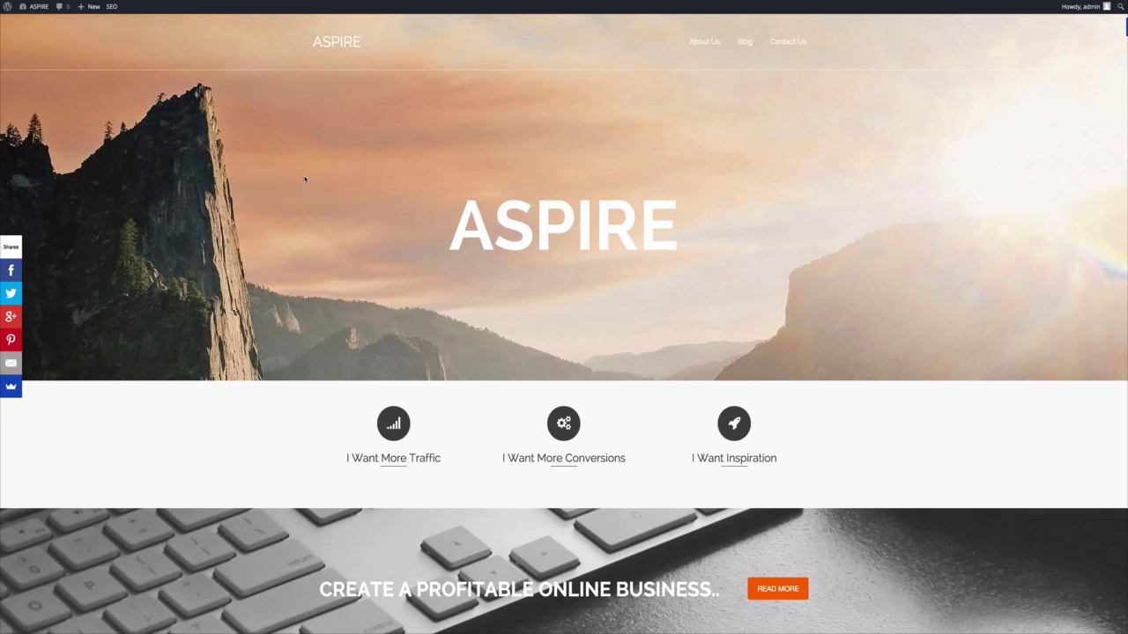
scroll(318, 178, "down", 15)
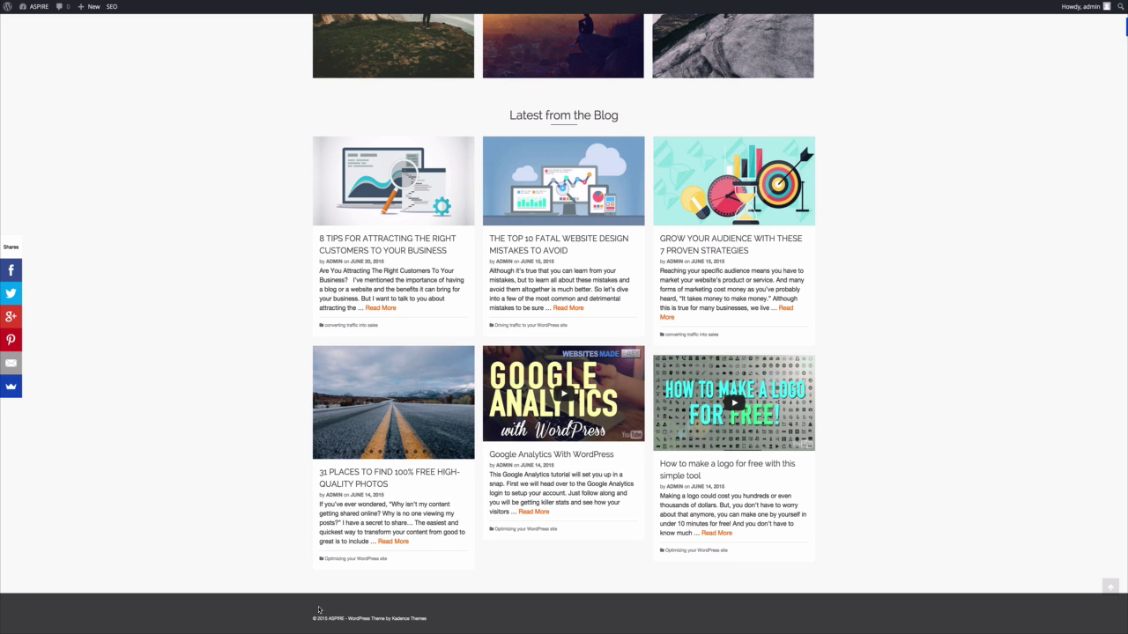
scroll(176, 368, "up", 15)
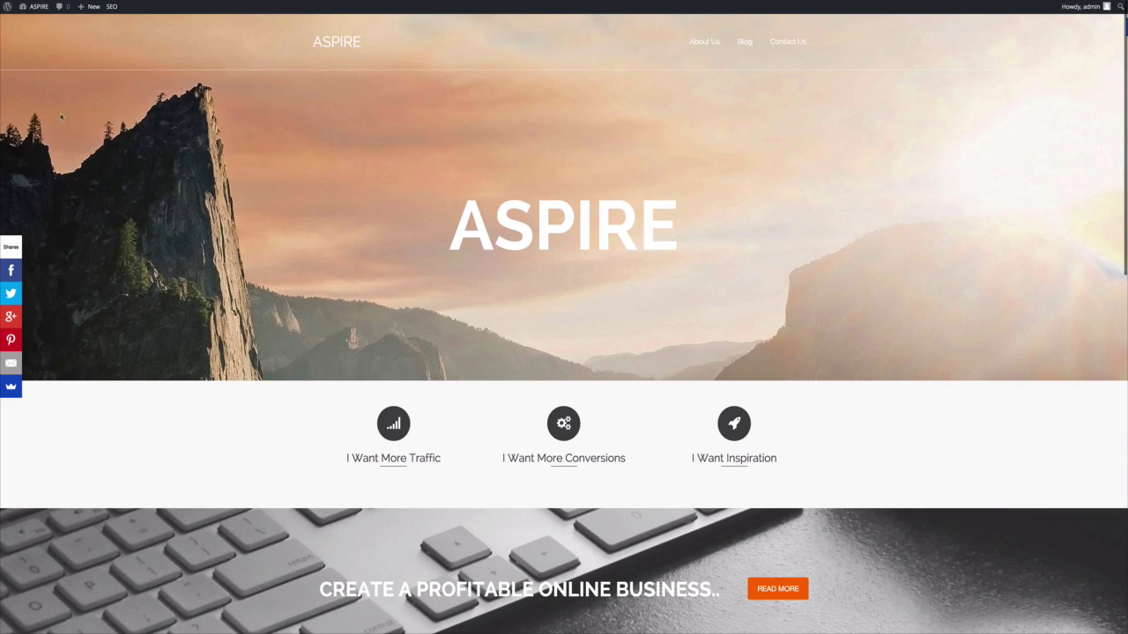
mouse_move(41, 9)
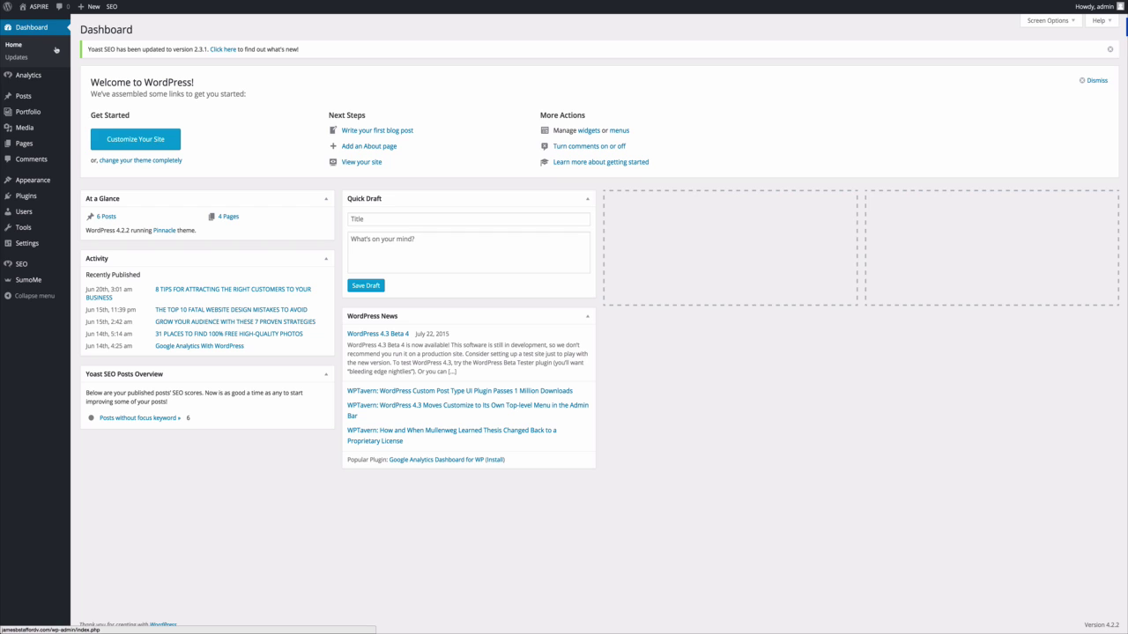
On the Widgets page, drag the Pinnacle: Social Links widget into Footer Column 1.
mouse_move(36, 180)
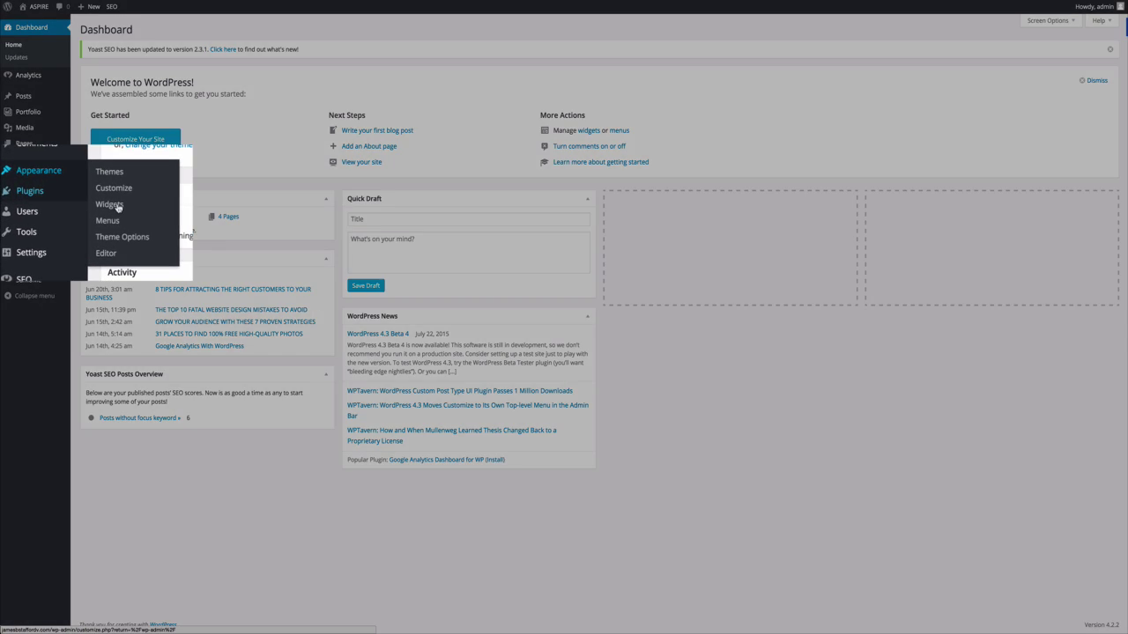
left_click(118, 207)
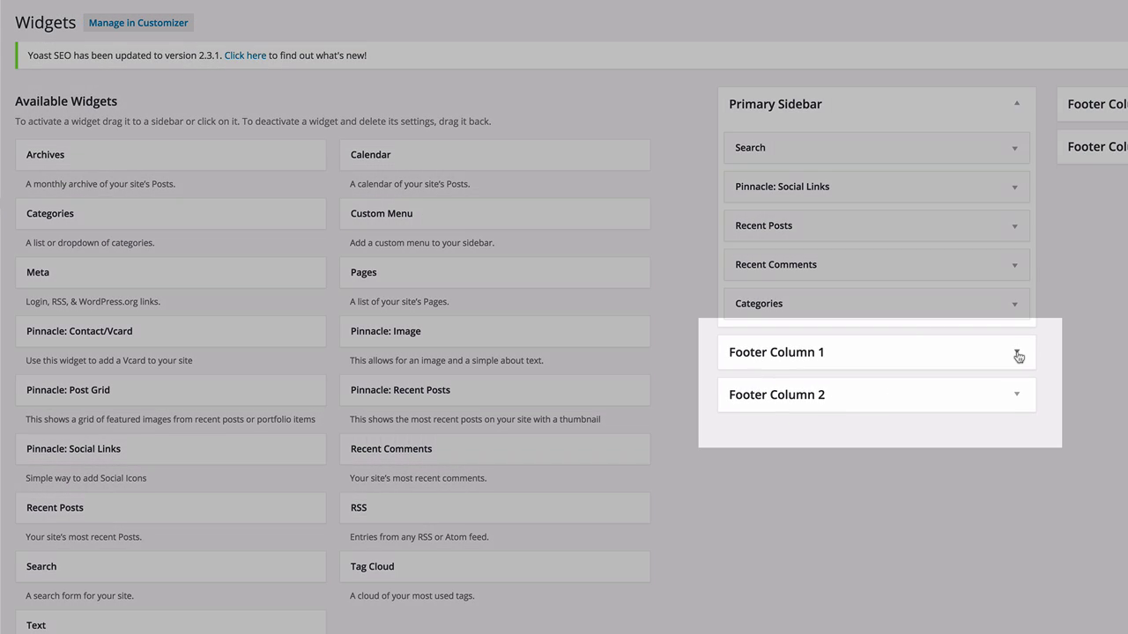
left_click(1018, 354)
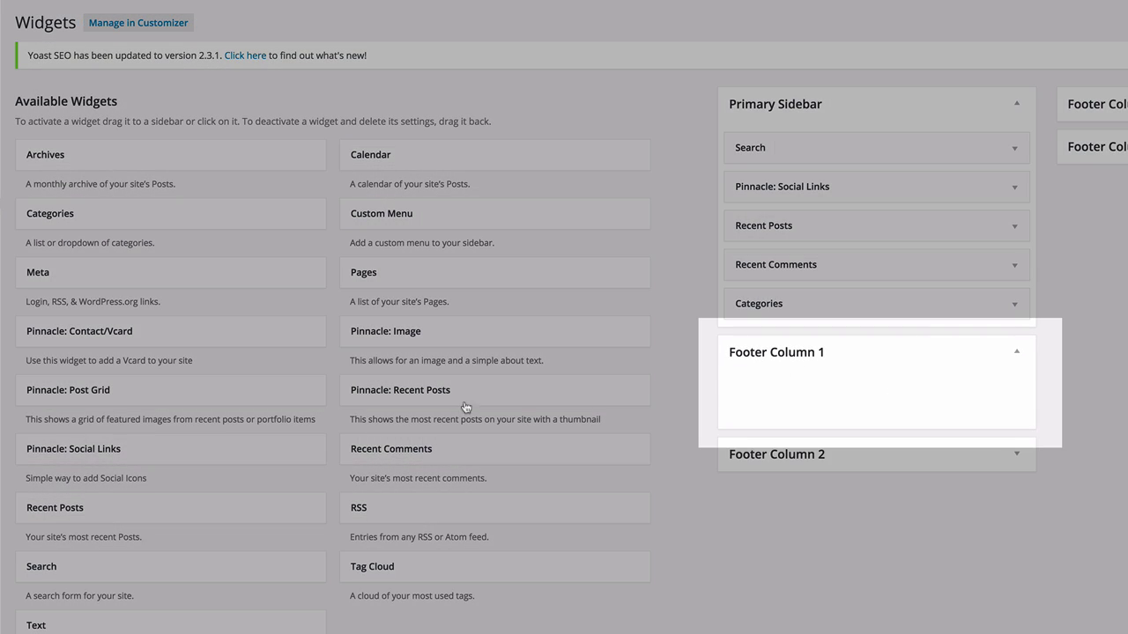
left_click_drag(121, 458, 829, 401)
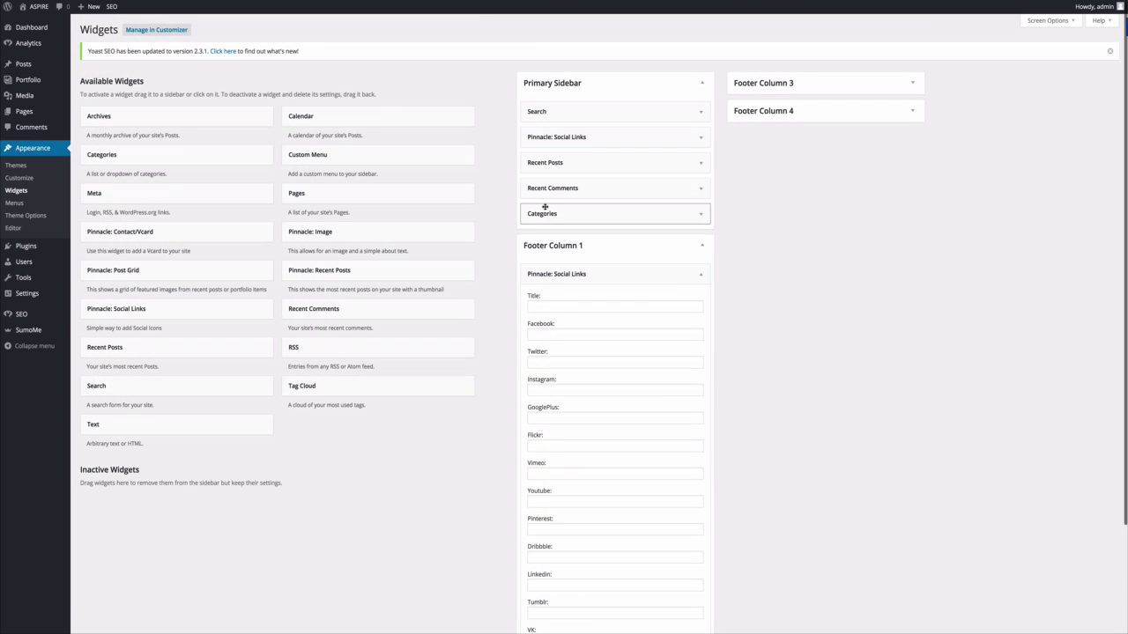
Copy the sidebar widget's social URLs, starting with Facebook, into the footer widget and save.
left_click(646, 137)
triple_click(580, 198)
right_click(582, 199)
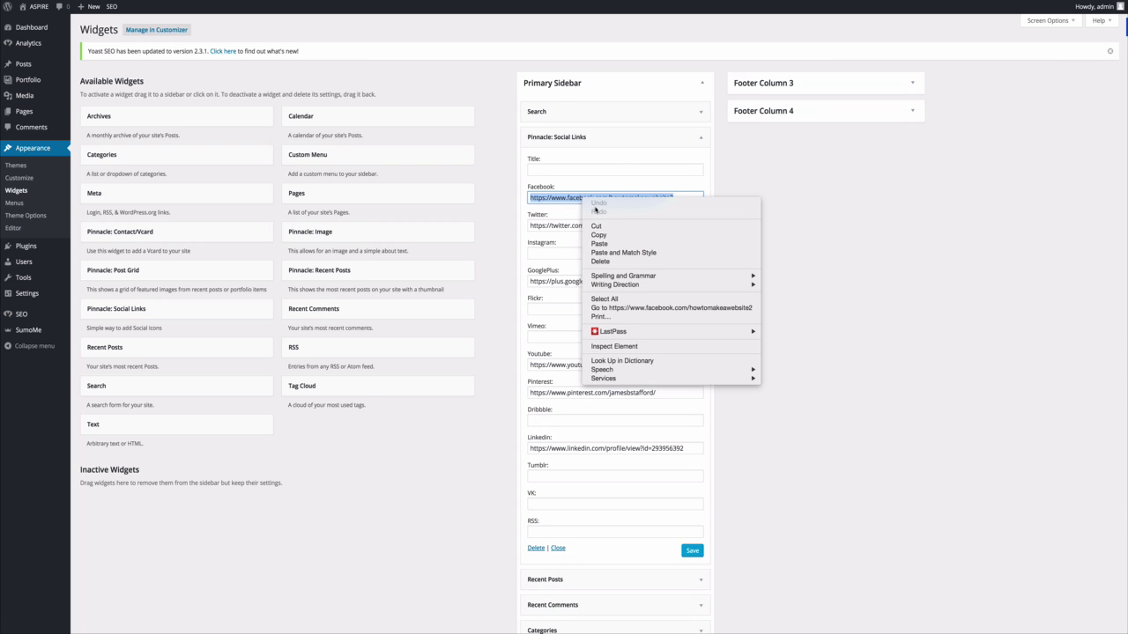
left_click(598, 234)
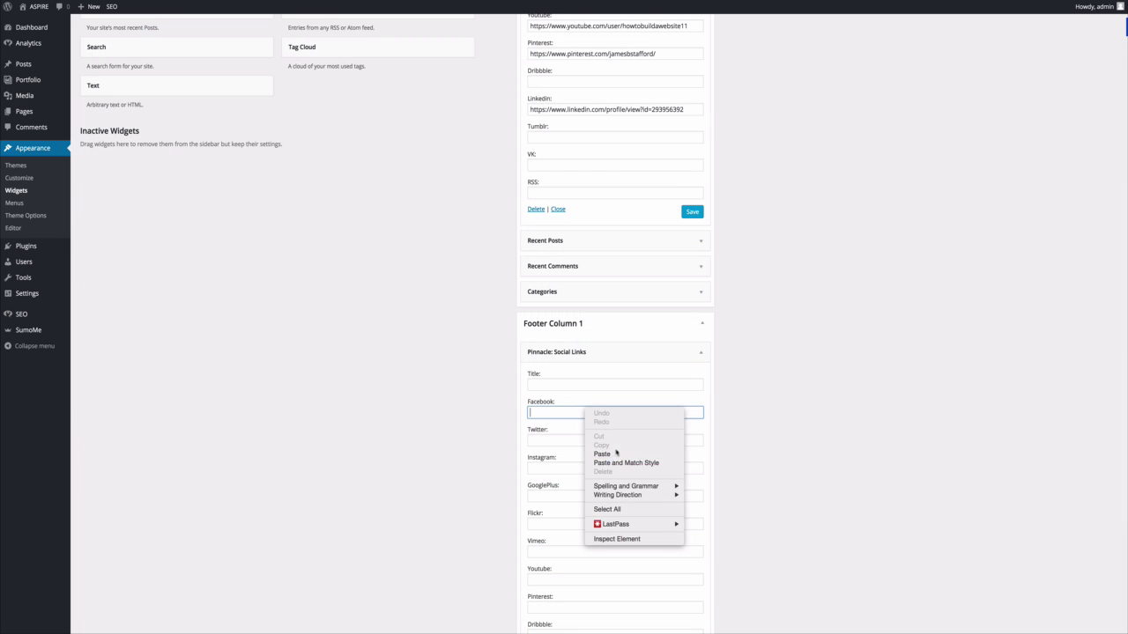
left_click(616, 455)
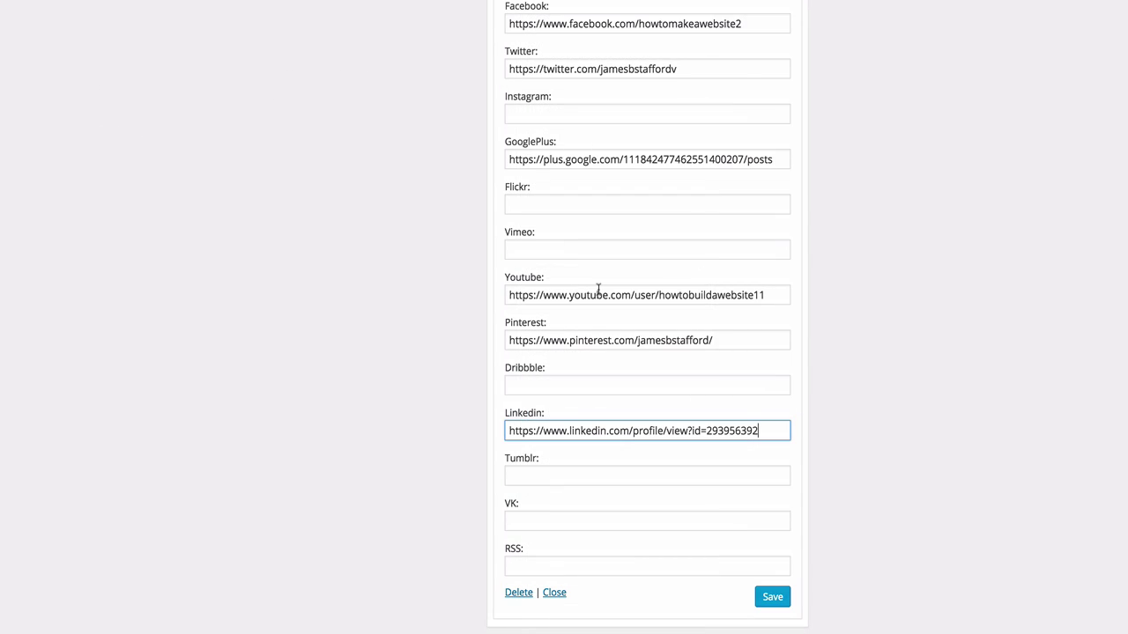
left_click(772, 599)
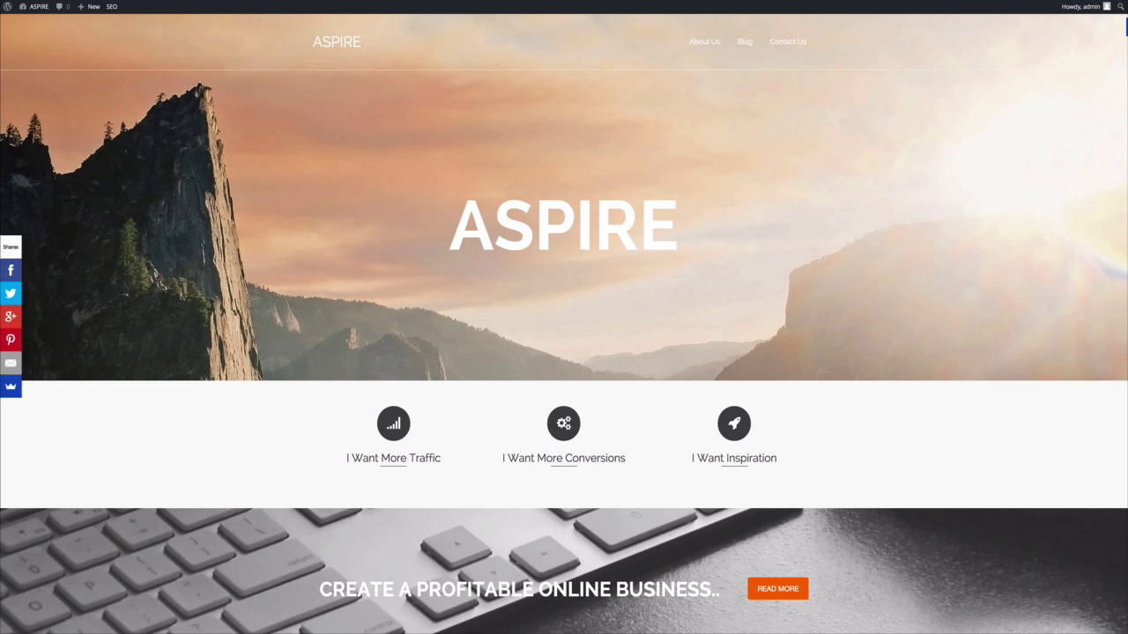
Scroll down the homepage and slide the Inspiration carousel forward three times.
scroll(564, 317, "down", 15)
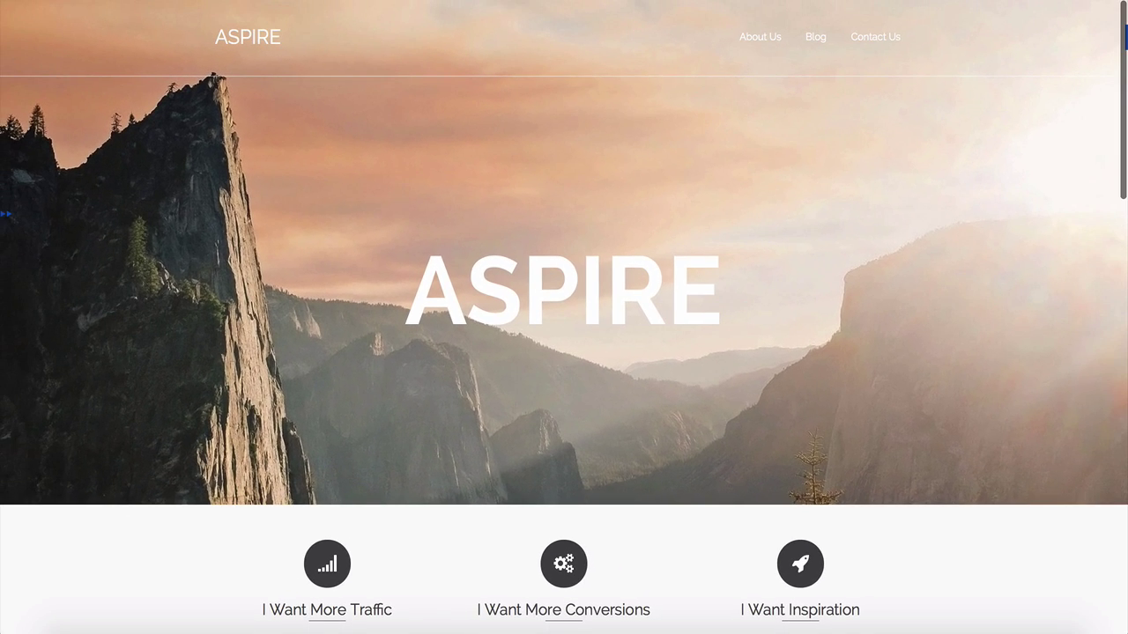
scroll(564, 317, "down", 3)
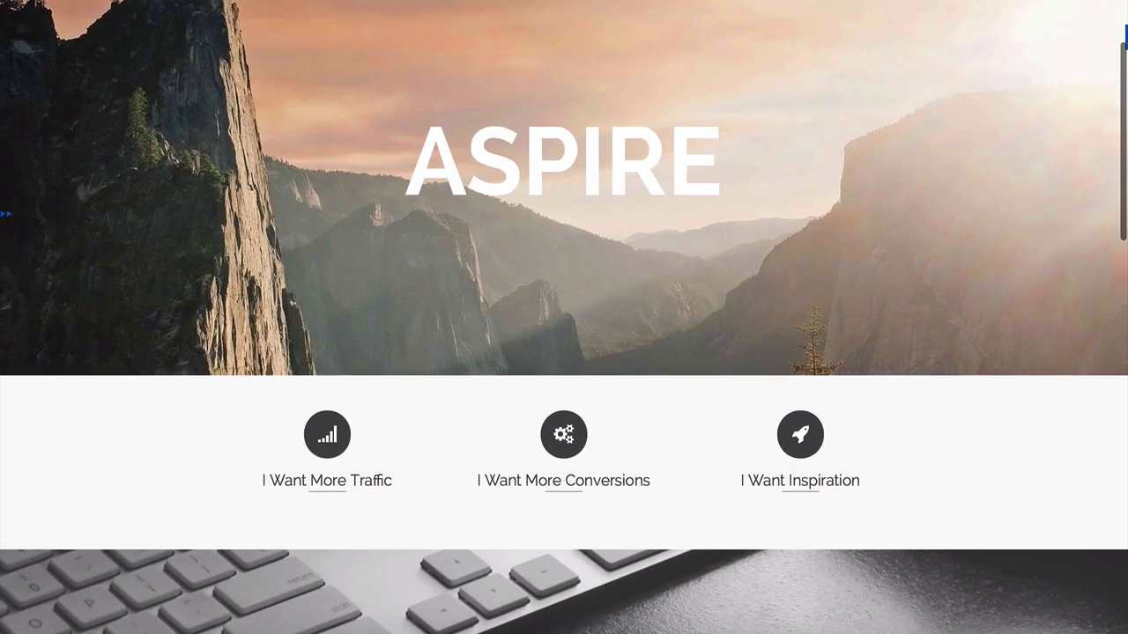
scroll(564, 318, "down", 3)
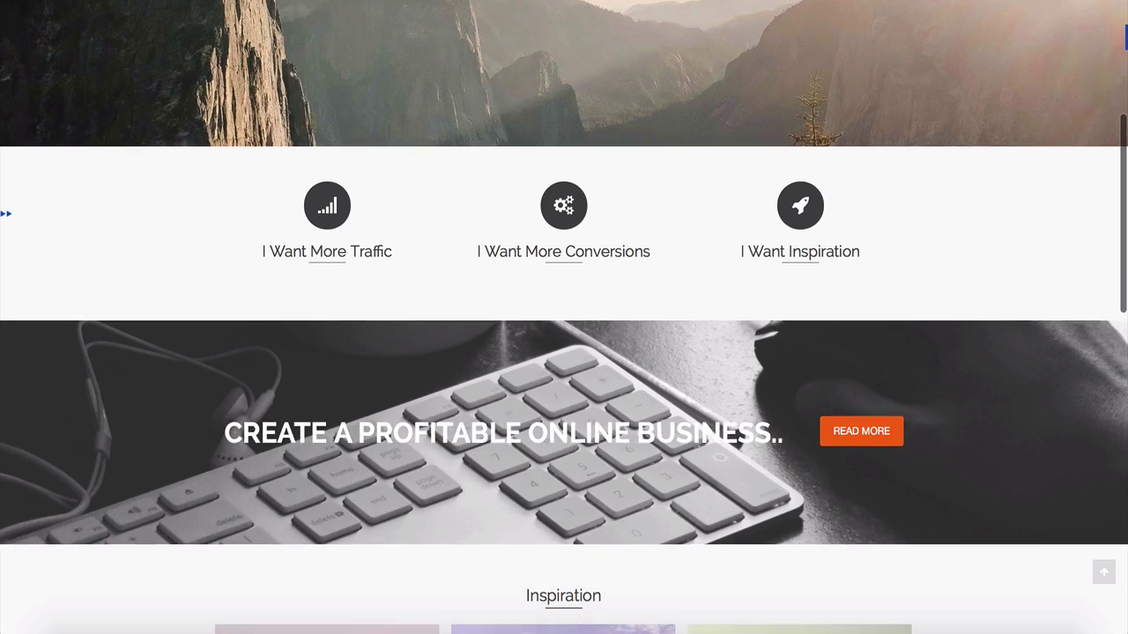
scroll(564, 317, "down", 2)
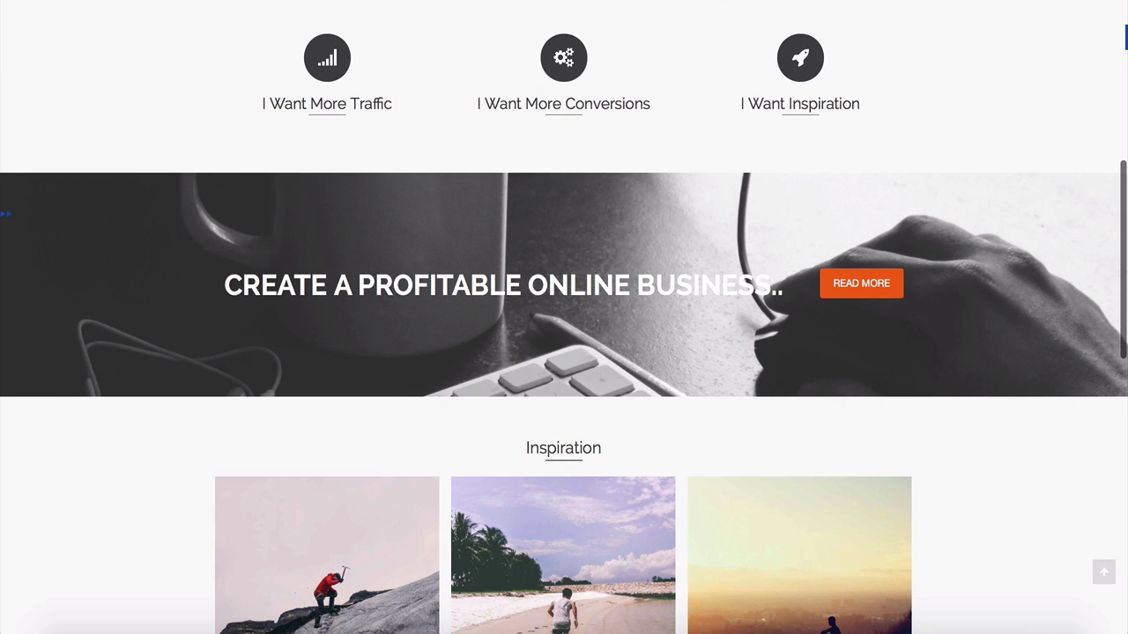
scroll(563, 317, "down", 3)
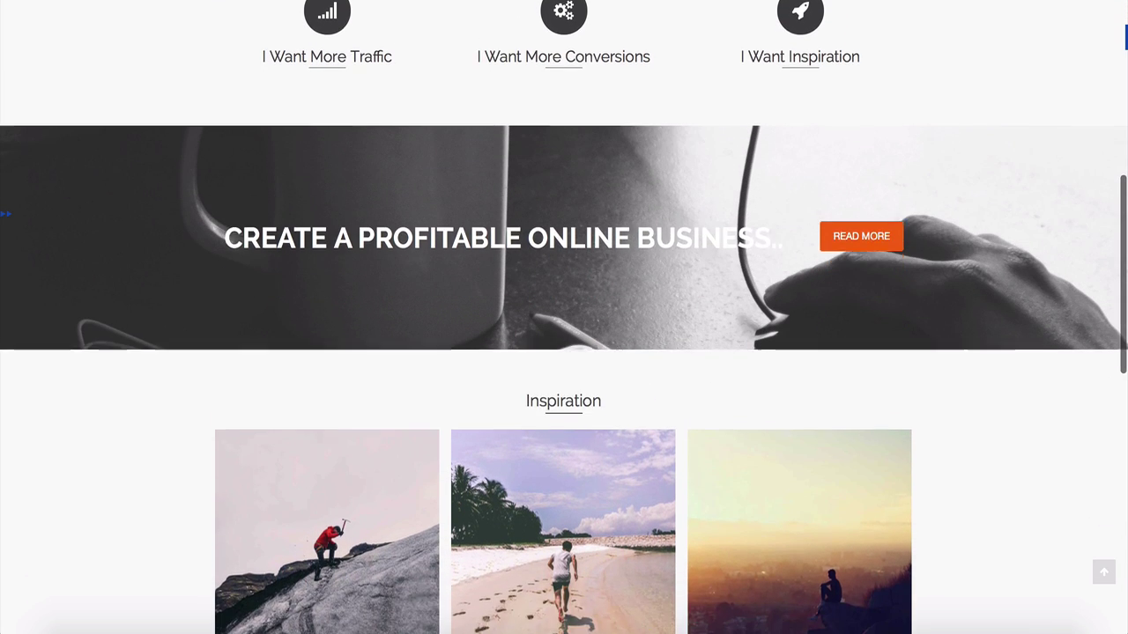
scroll(160, 161, "down", 3)
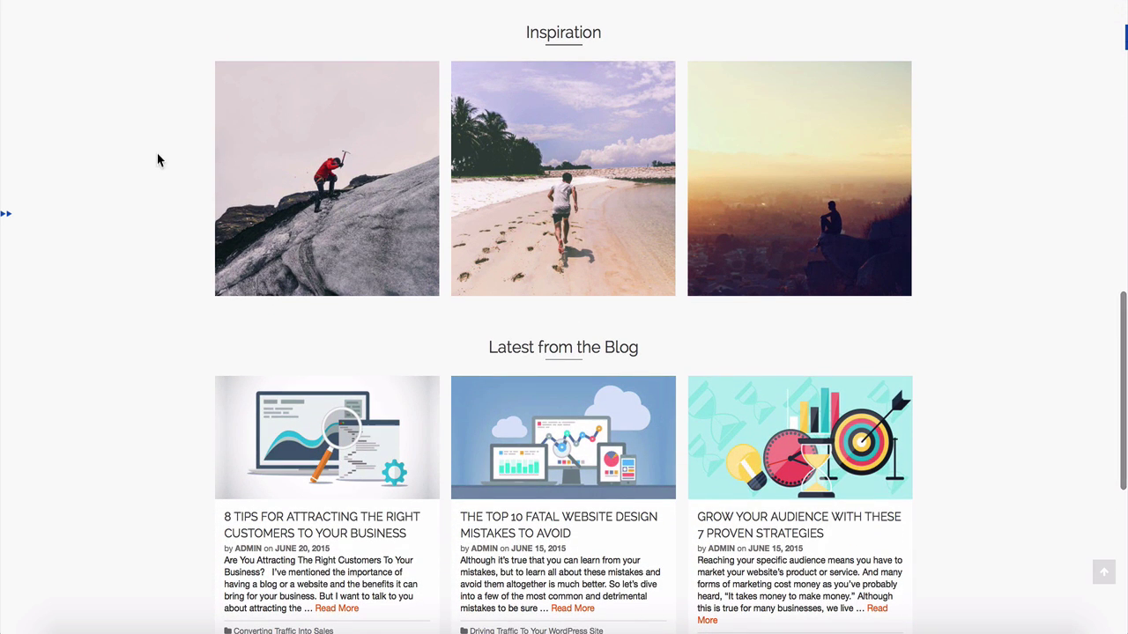
mouse_move(247, 208)
left_click(231, 183)
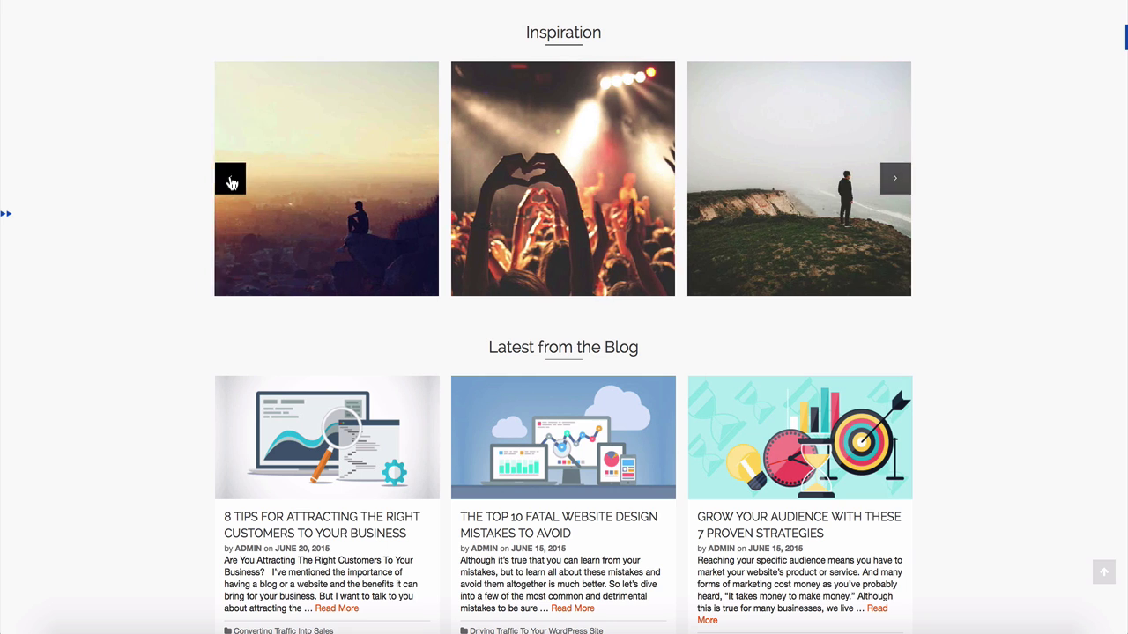
left_click(231, 182)
left_click(230, 183)
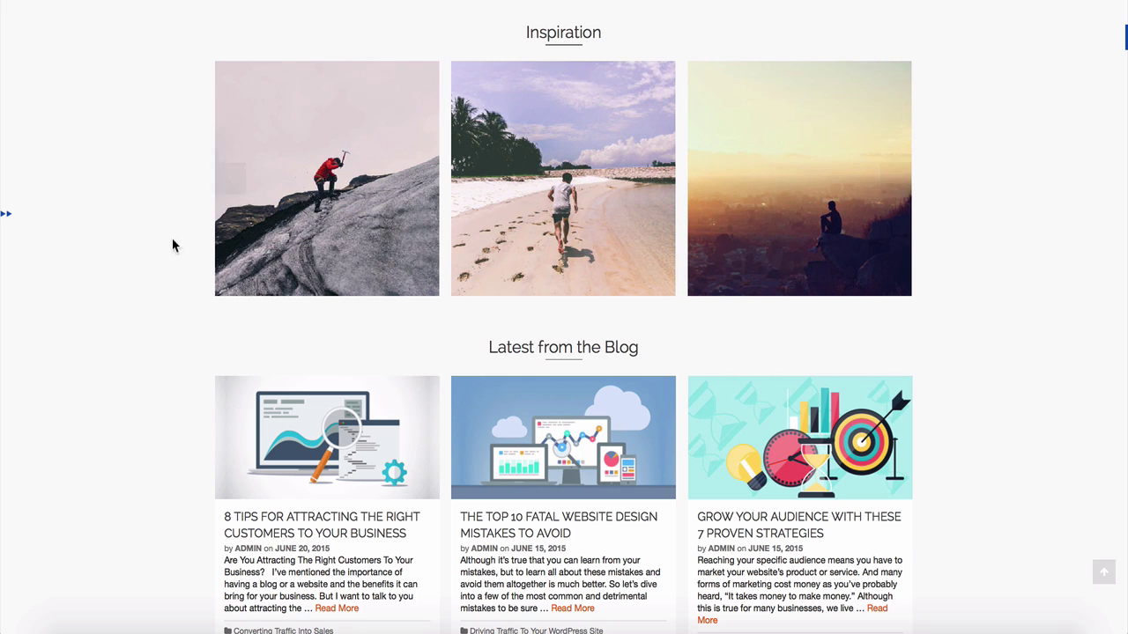
Scroll through the rest of the site and back up again.
scroll(563, 352, "down", 5)
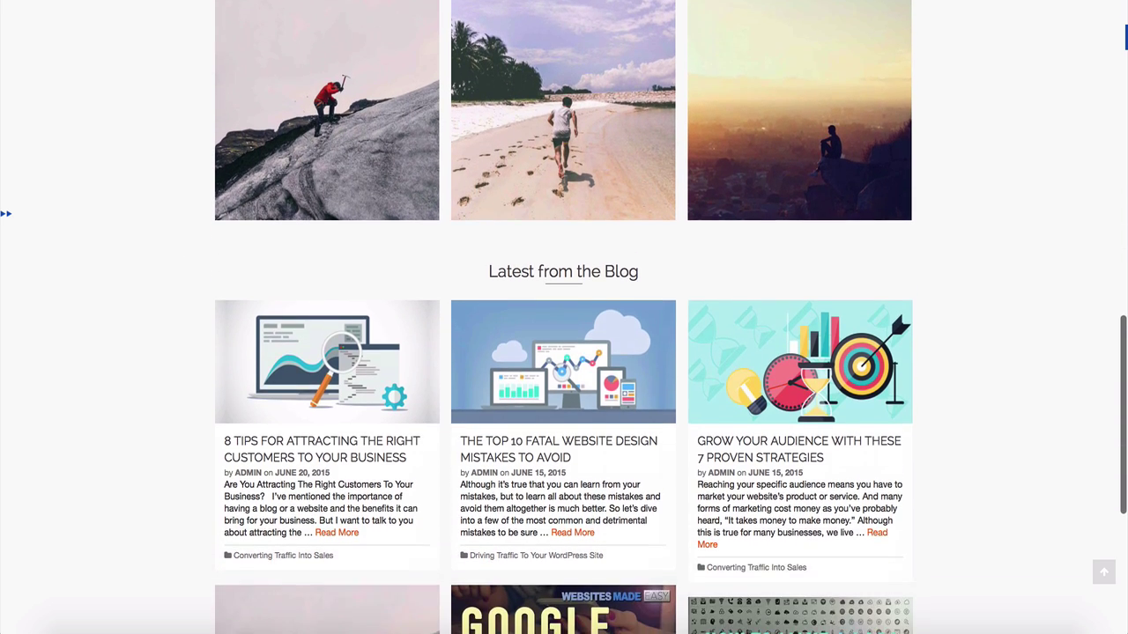
scroll(564, 352, "down", 3)
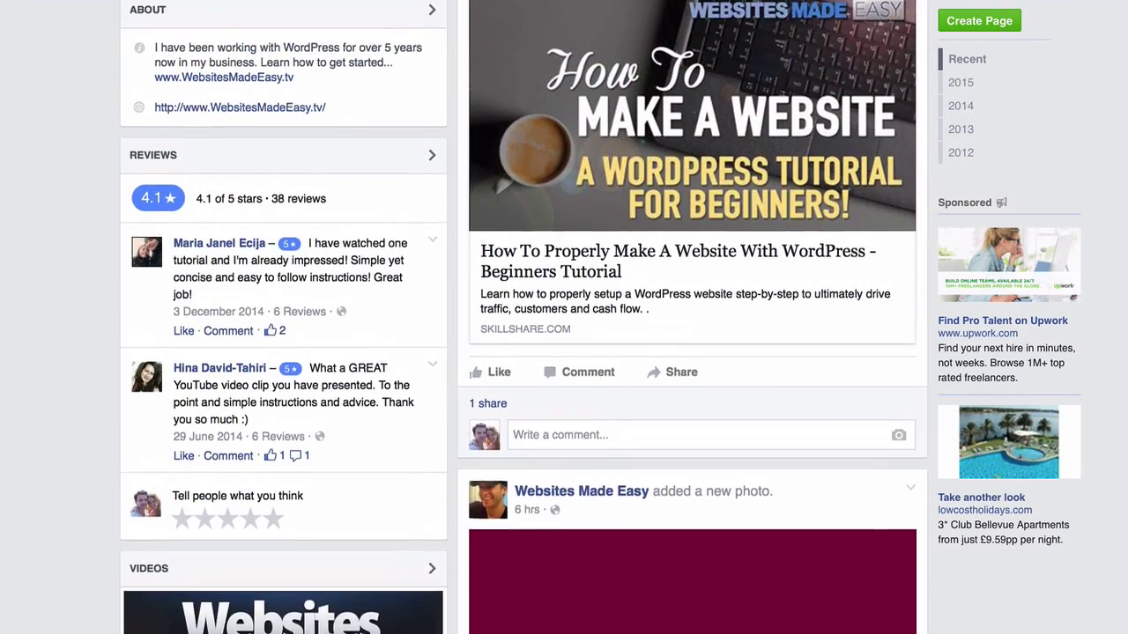
scroll(523, 317, "up", 5)
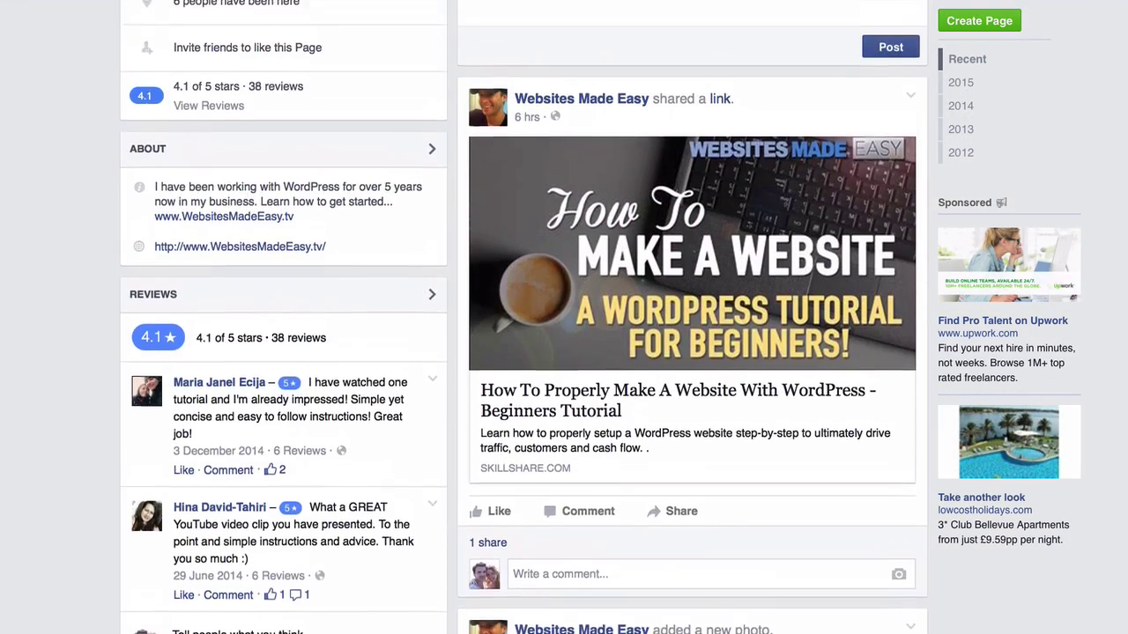
scroll(523, 317, "up", 5)
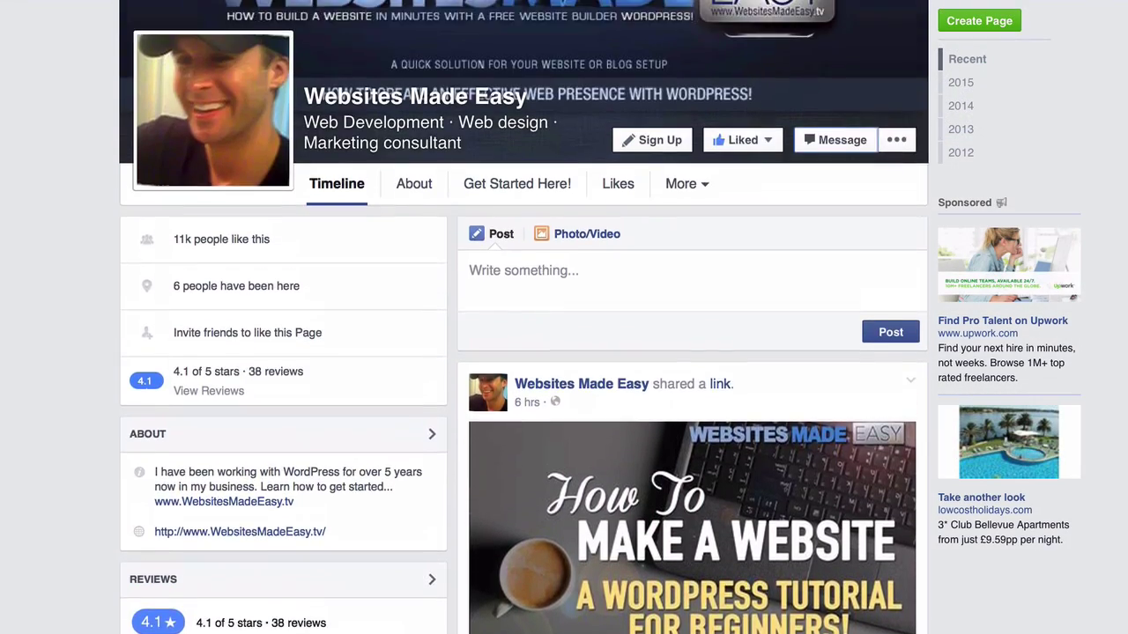
scroll(524, 317, "up", 1)
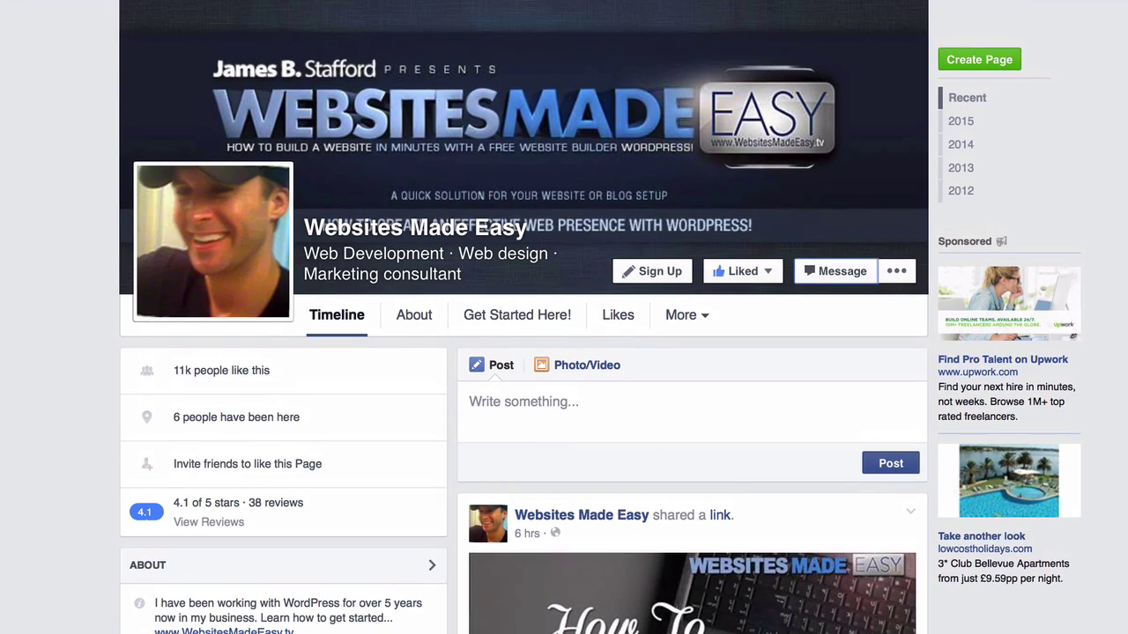